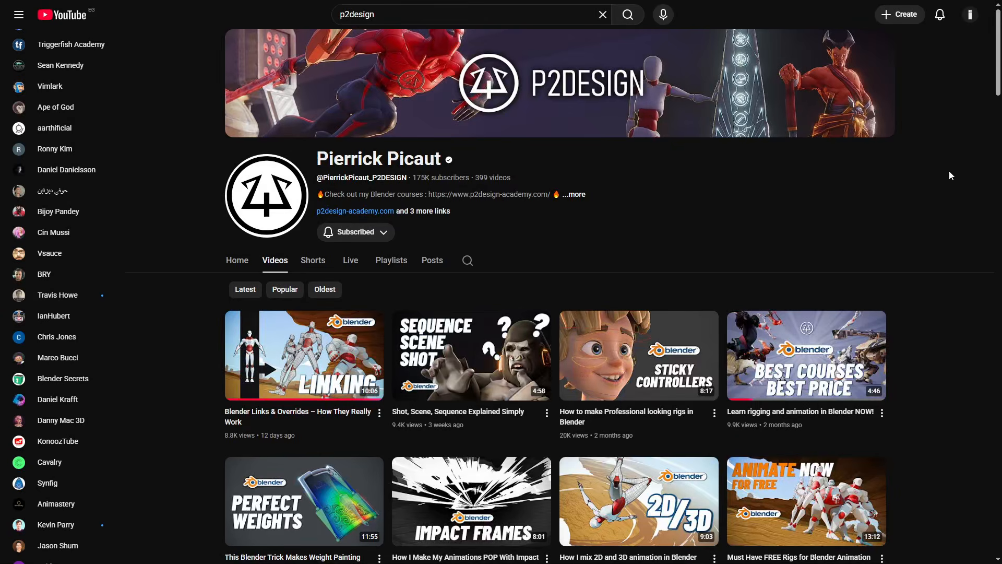
- Browse the video listing on the P2DESIGN YouTube channel
scroll(950, 175, down, 10)
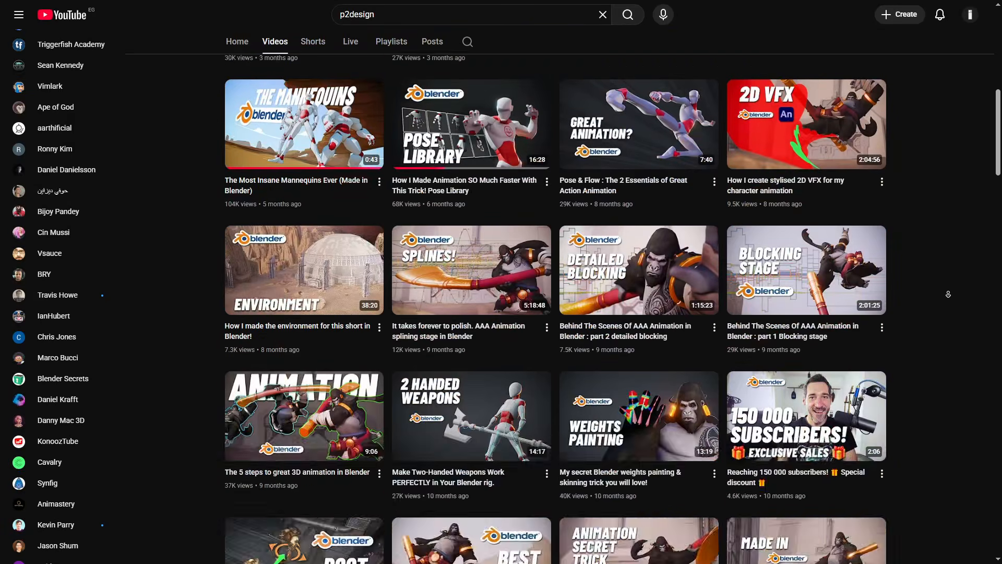
scroll(948, 294, down, 10)
scroll(932, 292, up, 20)
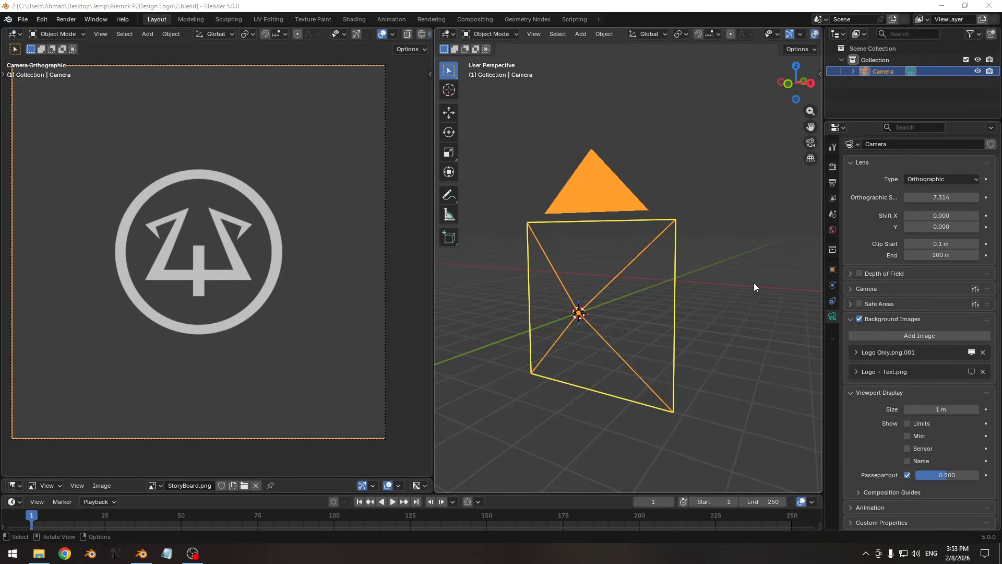
- Switch to Blender, preview the camera's Logo + Text.png background image, and return to showing only Logo Only.png.001
key(r)
middle_drag(638, 318, 606, 313)
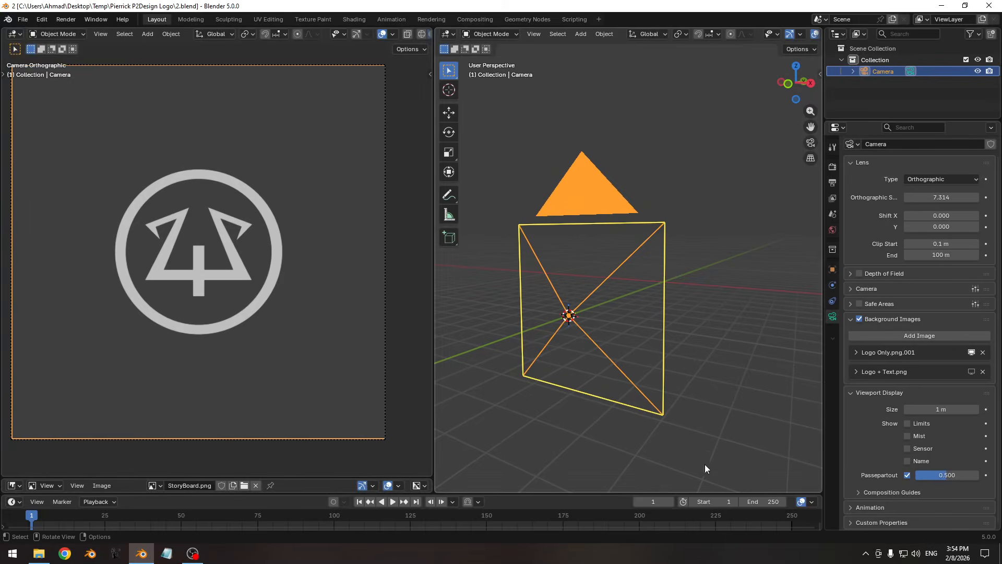
click(971, 352)
click(971, 371)
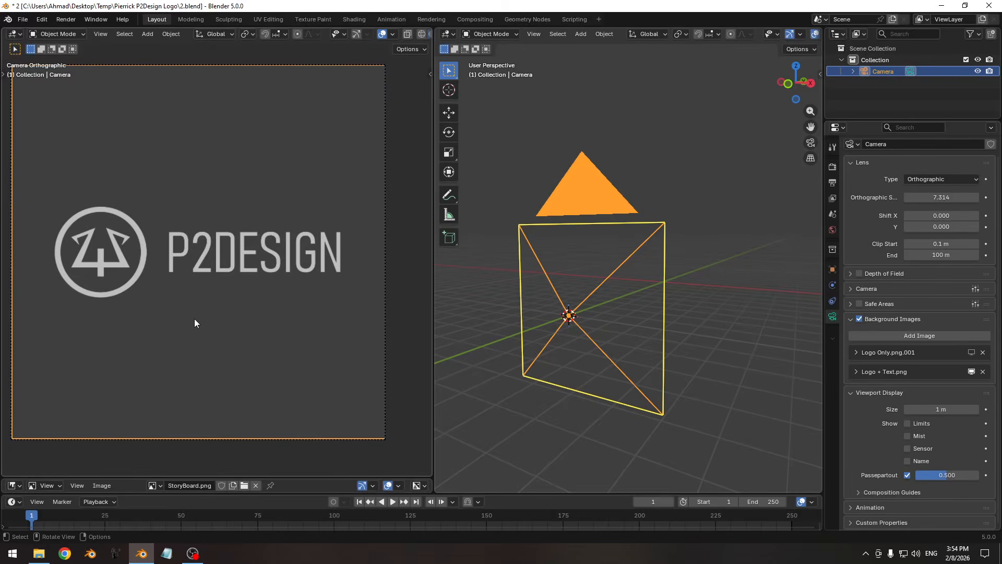
click(971, 371)
click(971, 352)
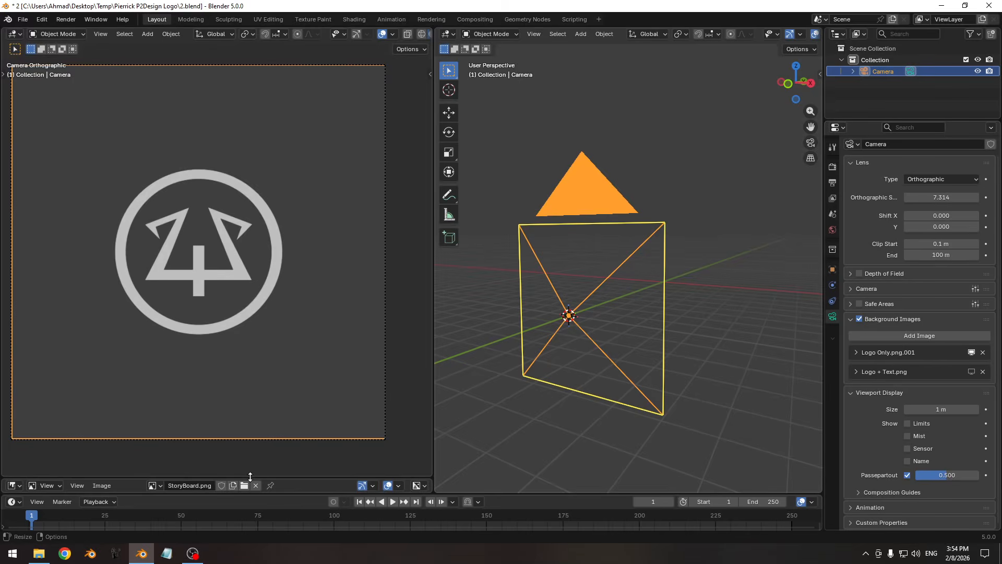
- Enlarge the StoryBoard.png image area and examine the sketches from the first circle to the final logo assembly
drag(250, 477, 272, 222)
scroll(281, 317, down, 3)
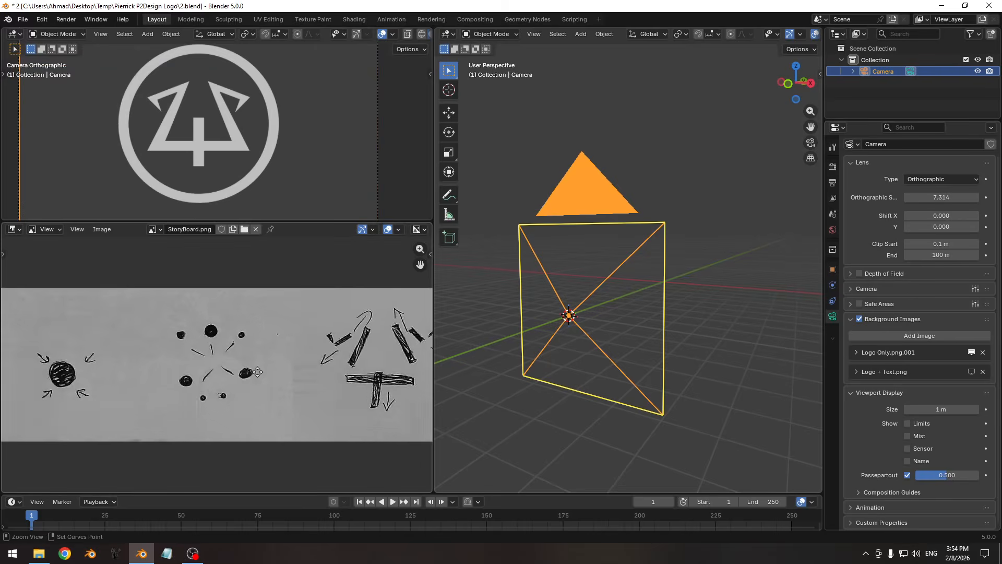
mouse_move(258, 372)
ctrl+middle_down()
mouse_move(109, 428)
mouse_move(273, 421)
mouse_move(234, 409)
ctrl+middle_up()
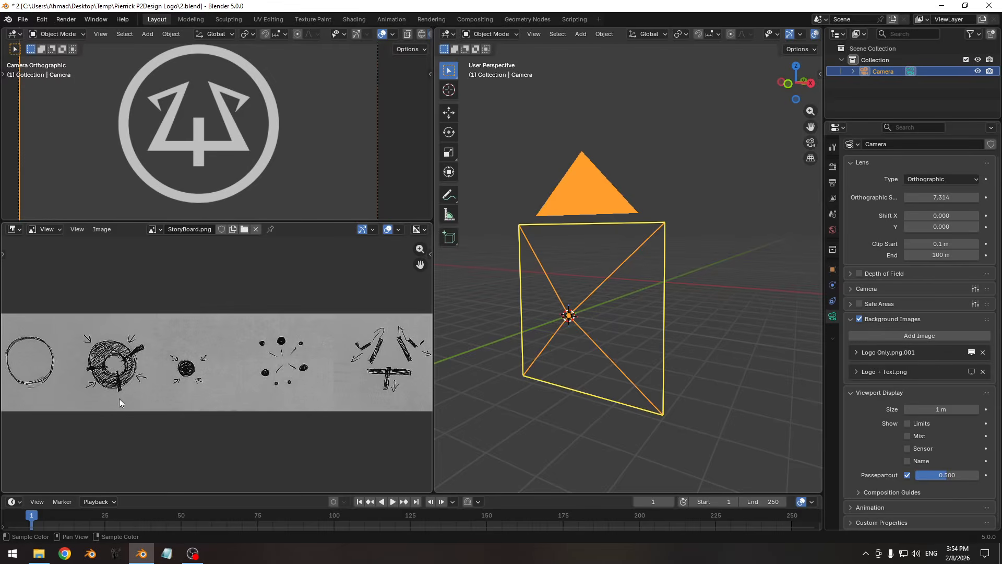
ctrl+middle_drag(119, 399, 113, 369)
middle_drag(109, 398, 179, 410)
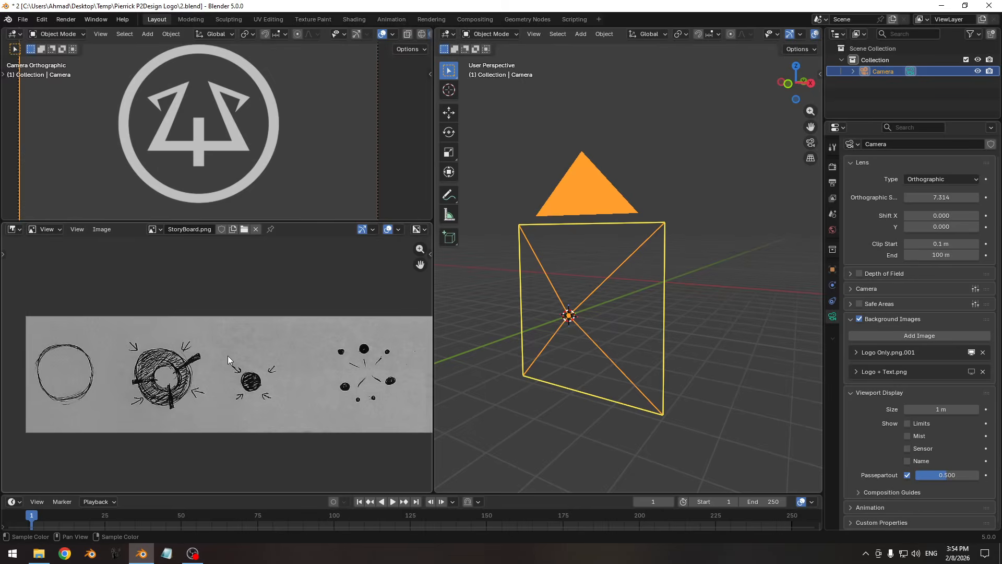
middle_drag(196, 388, 67, 400)
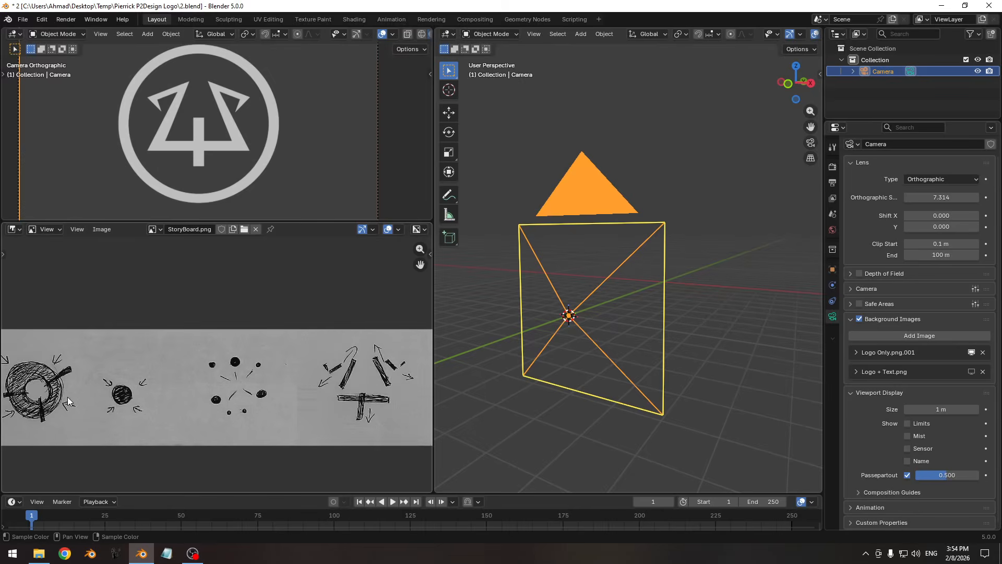
middle_drag(206, 399, 141, 405)
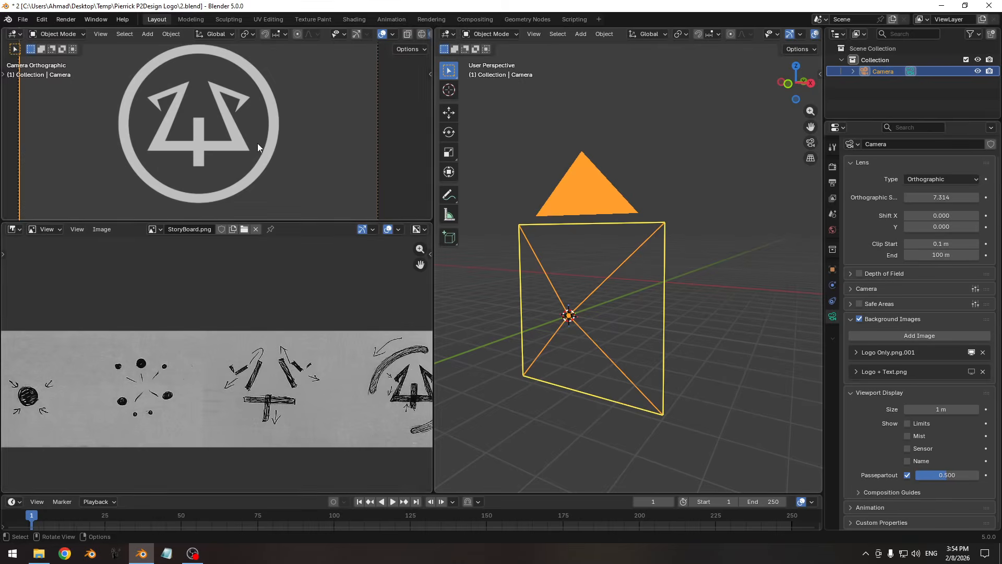
middle_drag(265, 374, 135, 376)
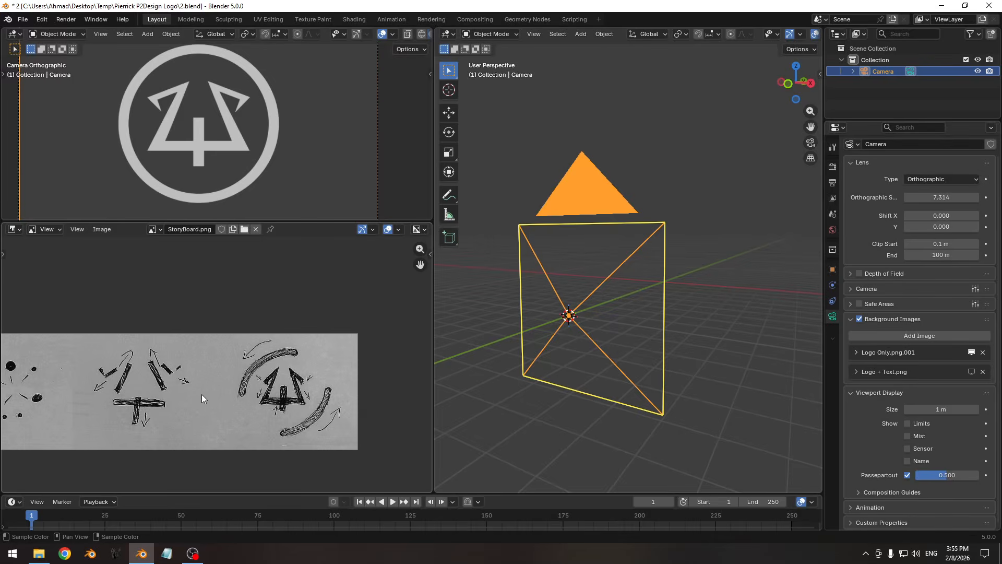
middle_drag(201, 394, 244, 390)
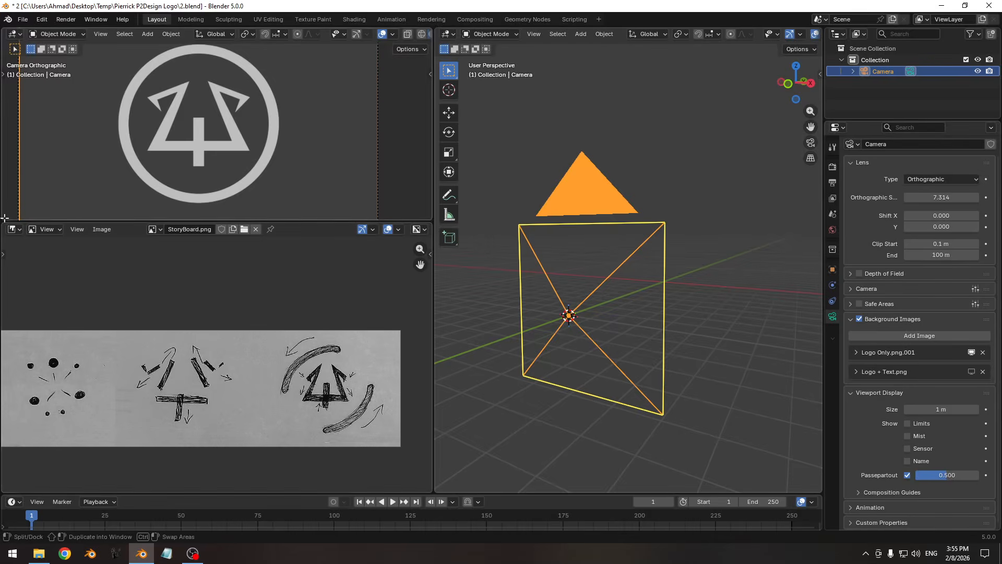
- Expand the camera view over the StoryBoard.png area to close it, and hide the perspective viewport's toolbar
drag(5, 218, 370, 412)
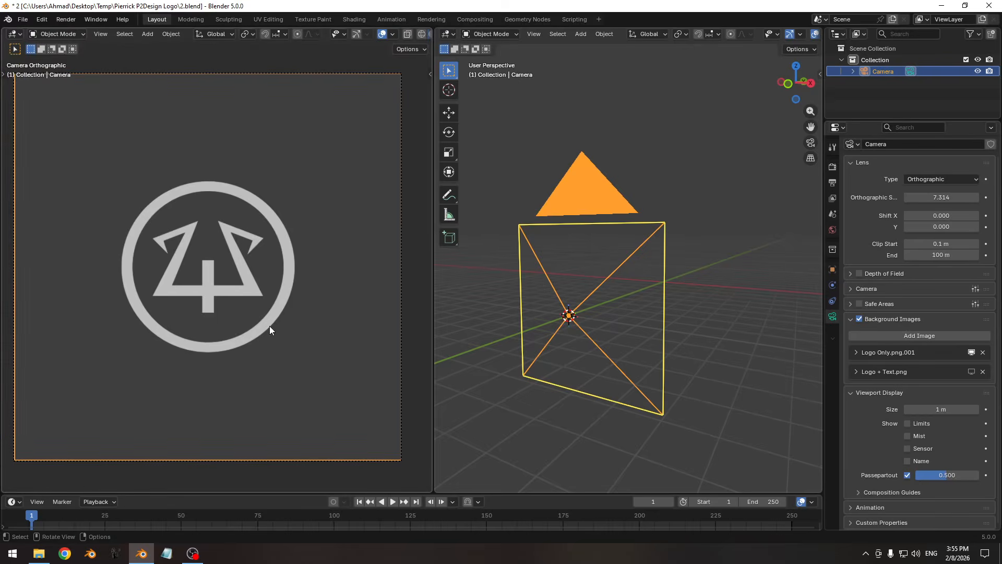
middle_drag(634, 306, 606, 337)
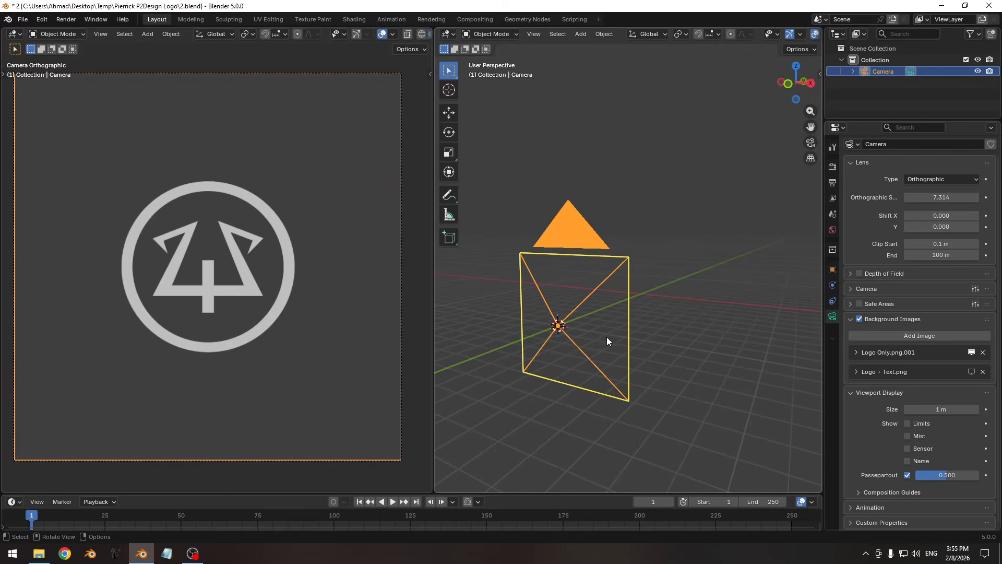
key(t)
middle_drag(658, 306, 635, 320)
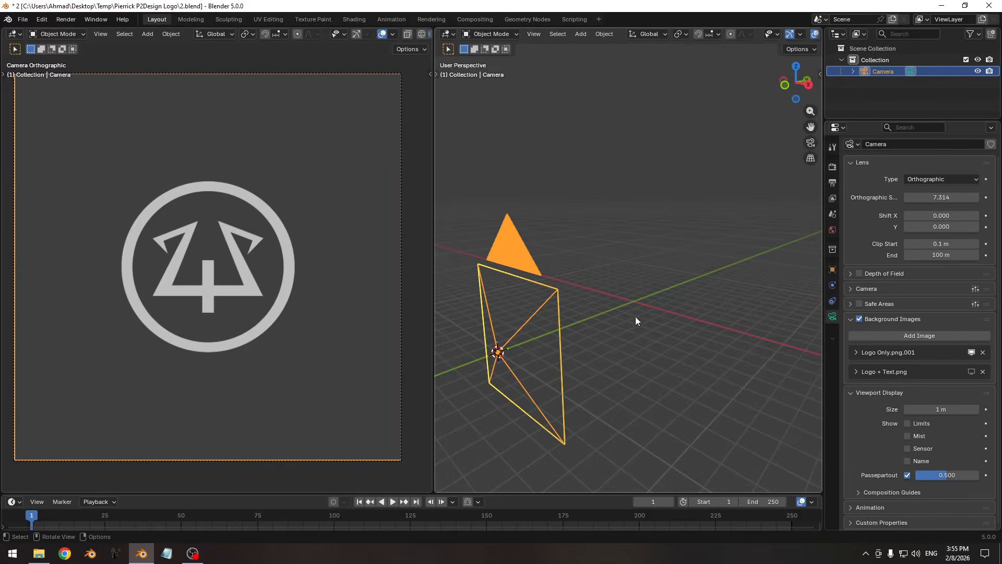
- Create a new collection under the Scene Collection and name it Main
click(841, 47)
key(c)
double_click(878, 83)
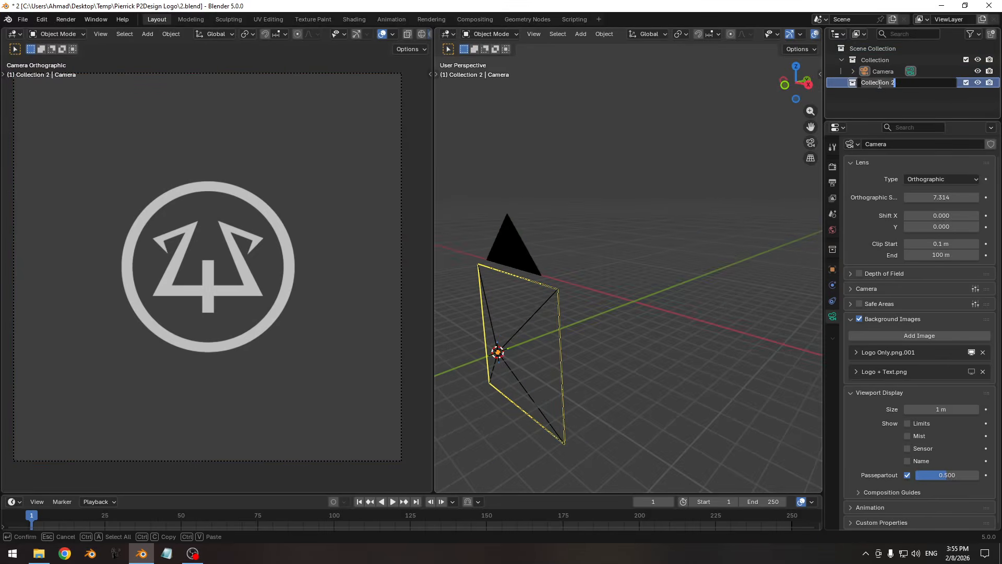
text(Main)
key(Return)
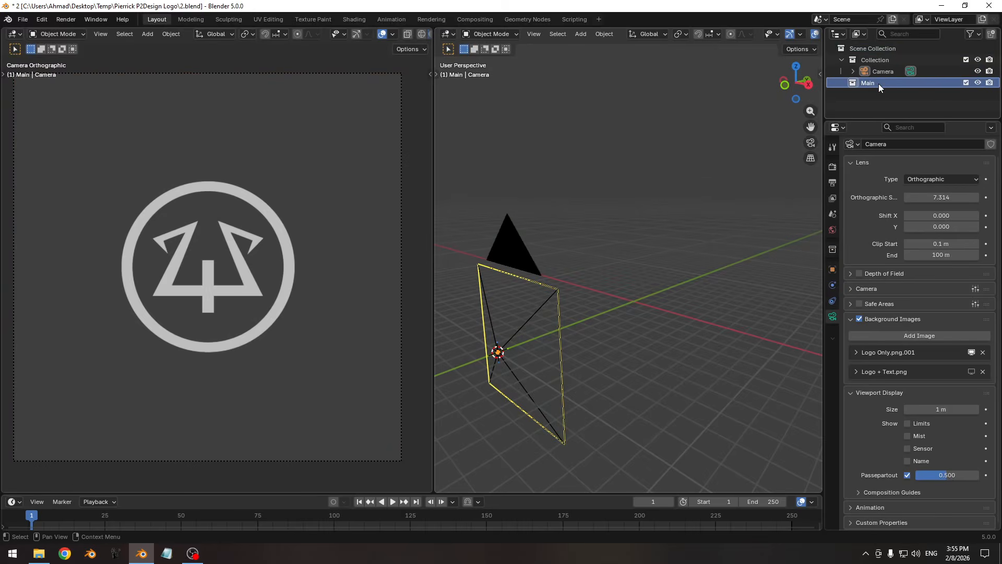
- Add a mesh plane to the Main collection
middle_drag(622, 255, 632, 248)
scroll(641, 252, up, 1)
key(shift+a)
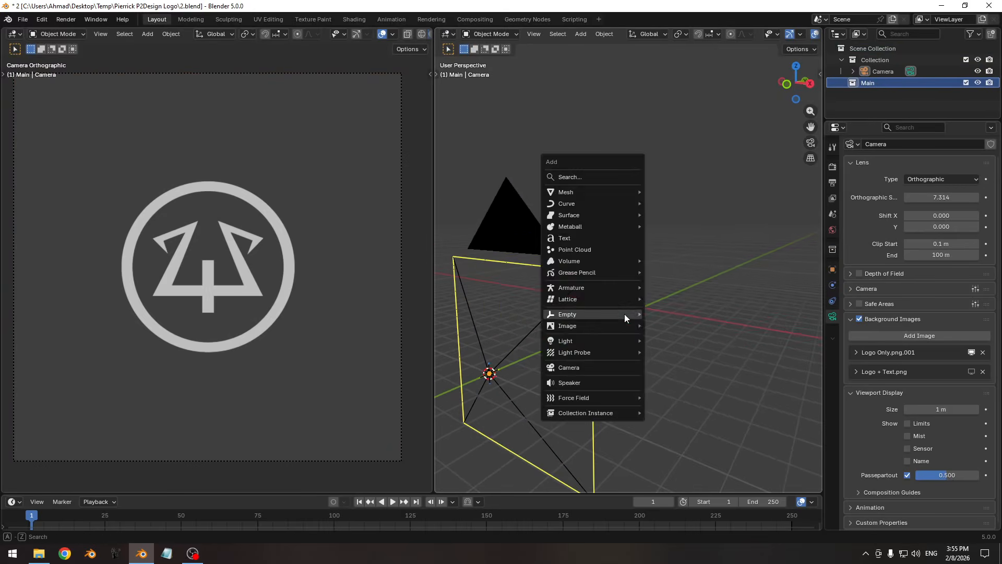
mouse_move(592, 192)
click(668, 192)
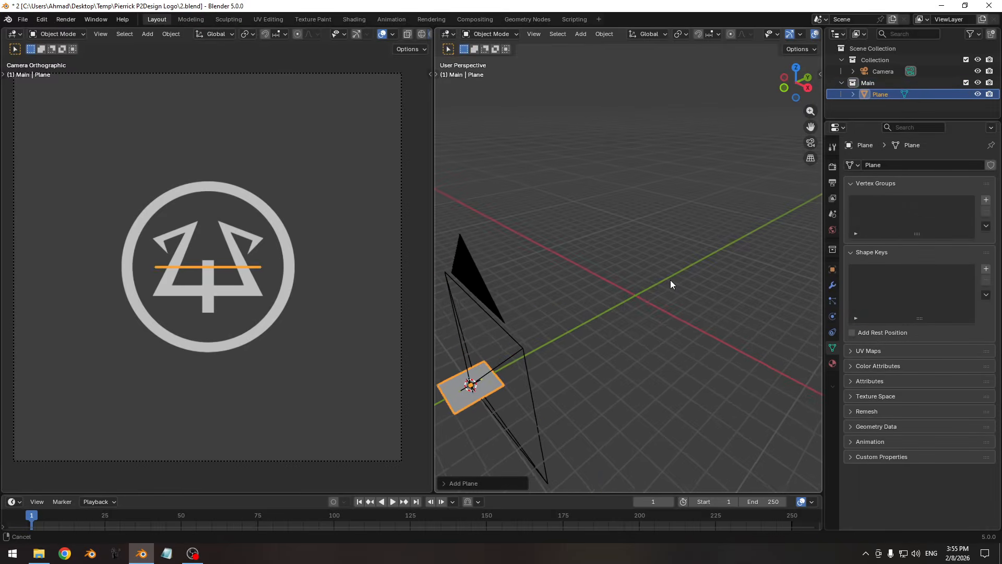
- Snap the 3D cursor to the world origin and clear the plane's location to center it there
middle_drag(588, 320, 630, 319)
key(shift+s)
click(568, 340)
key(alt+g)
- Enable the Screencast Keys display and set its line thickness to 2.67
key(n)
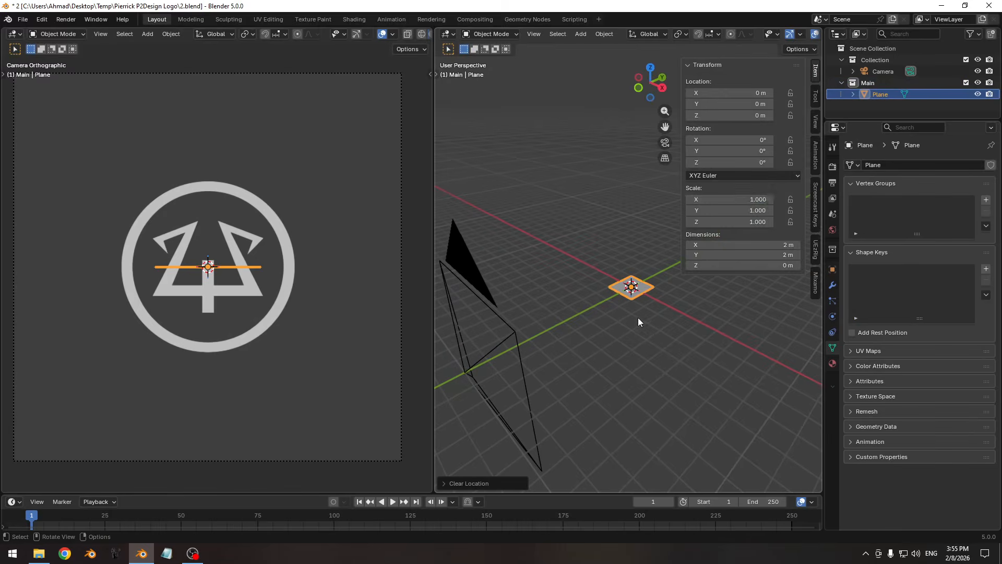
click(816, 206)
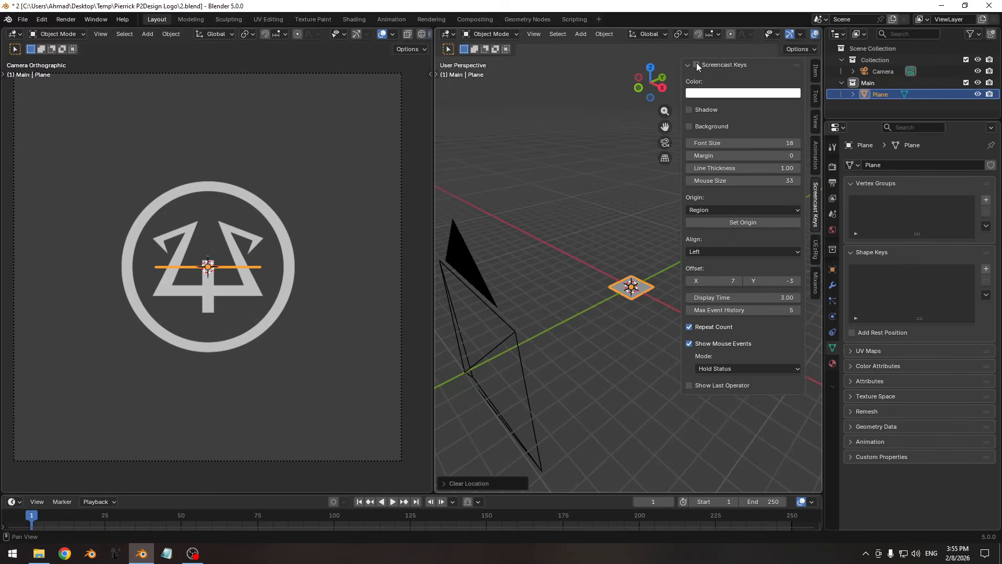
key(n)
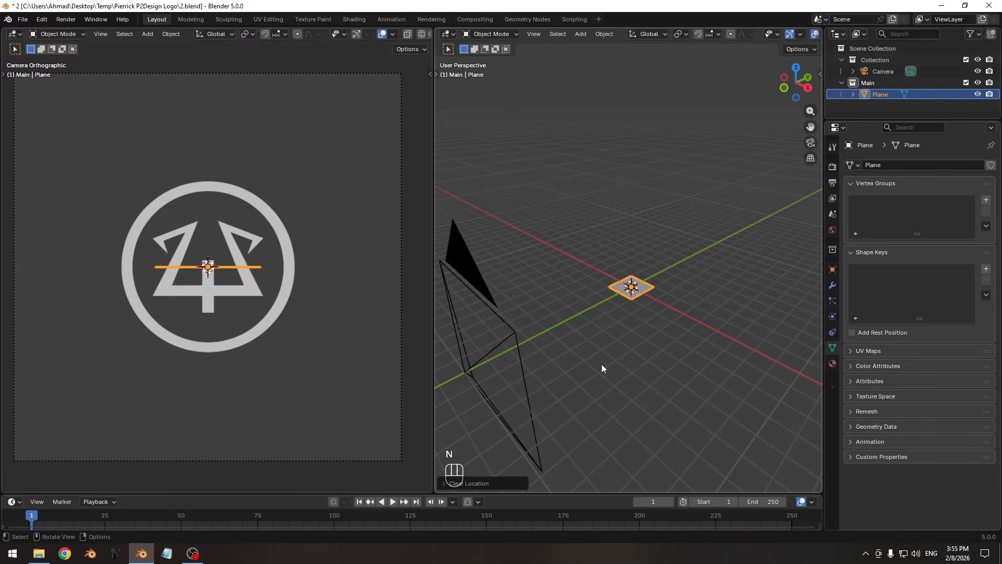
key(n)
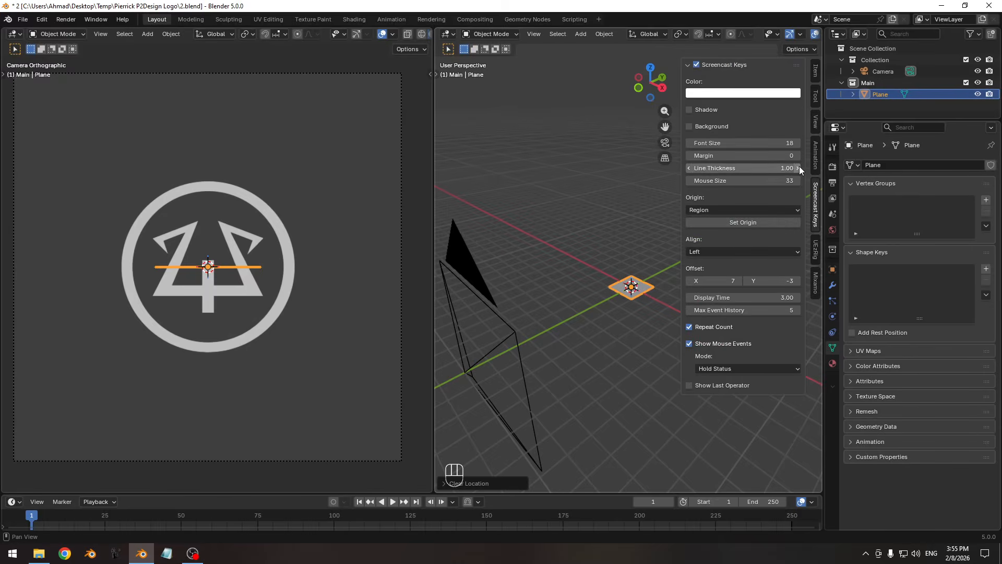
mouse_move(770, 168)
shift+mouse_down()
mouse_move(807, 167)
mouse_move(764, 168)
shift+mouse_up()
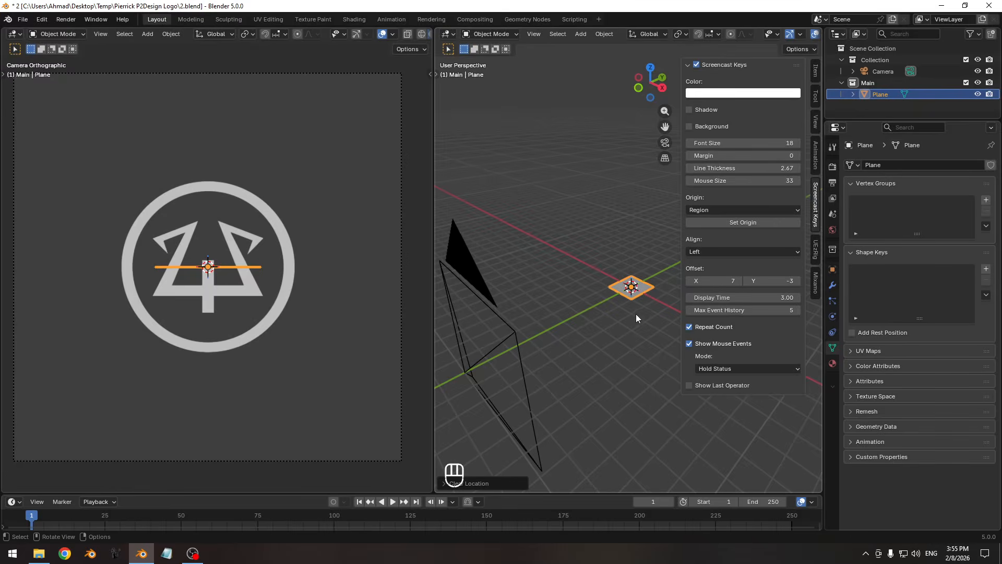
key(n)
- Rename the plane object as Burst
scroll(618, 324, up, 1)
scroll(600, 324, up, 1)
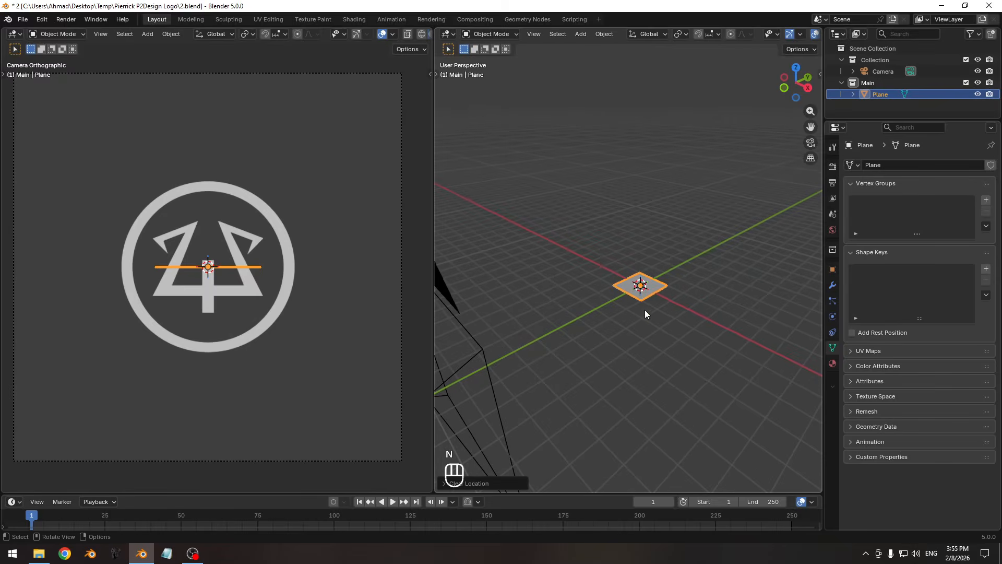
shift+middle_drag(629, 303, 590, 324)
mouse_move(590, 361)
ctrl+middle_down()
mouse_move(606, 312)
mouse_move(617, 329)
mouse_move(605, 348)
ctrl+middle_up()
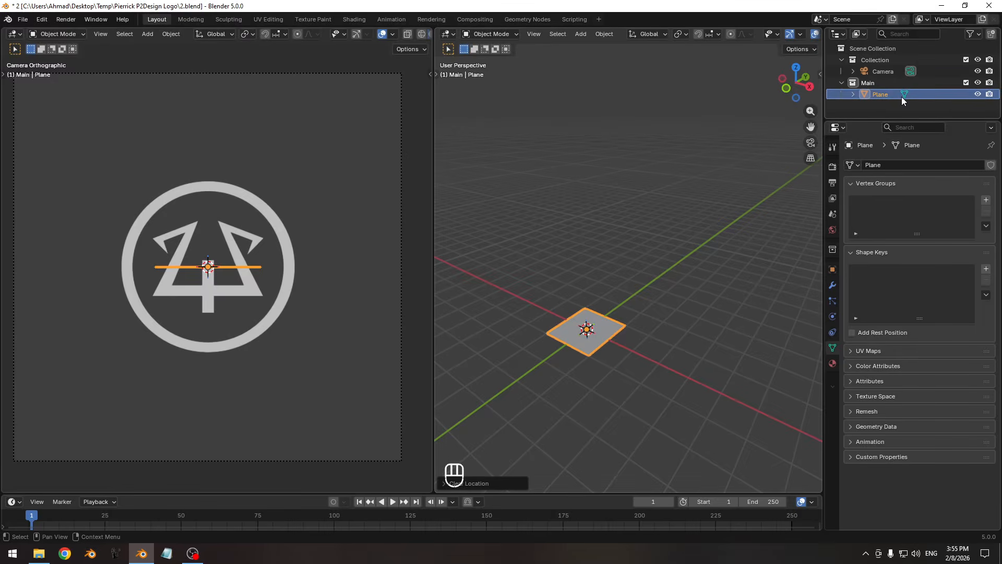
double_click(888, 94)
text(Bu)
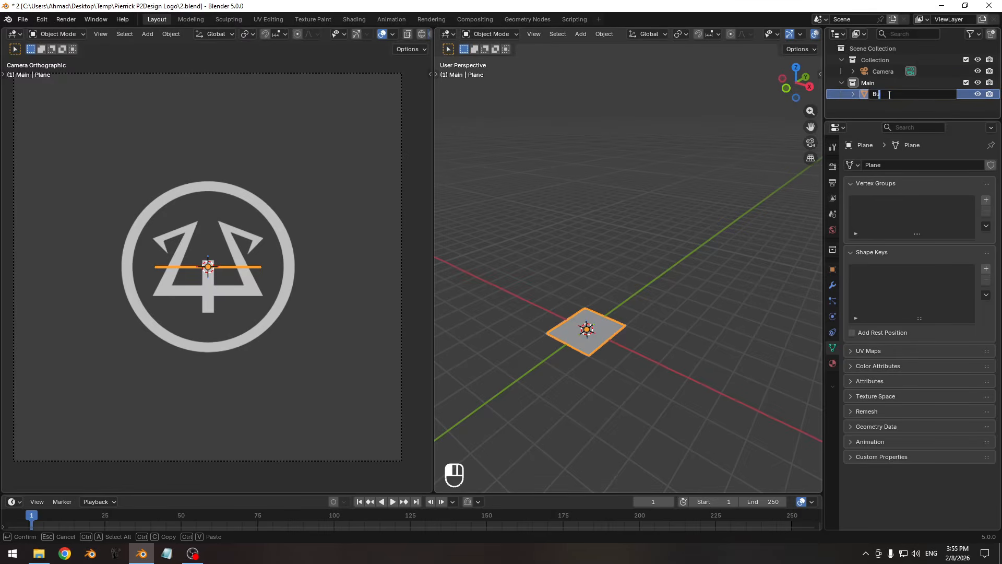
text(rst)
key(Return)
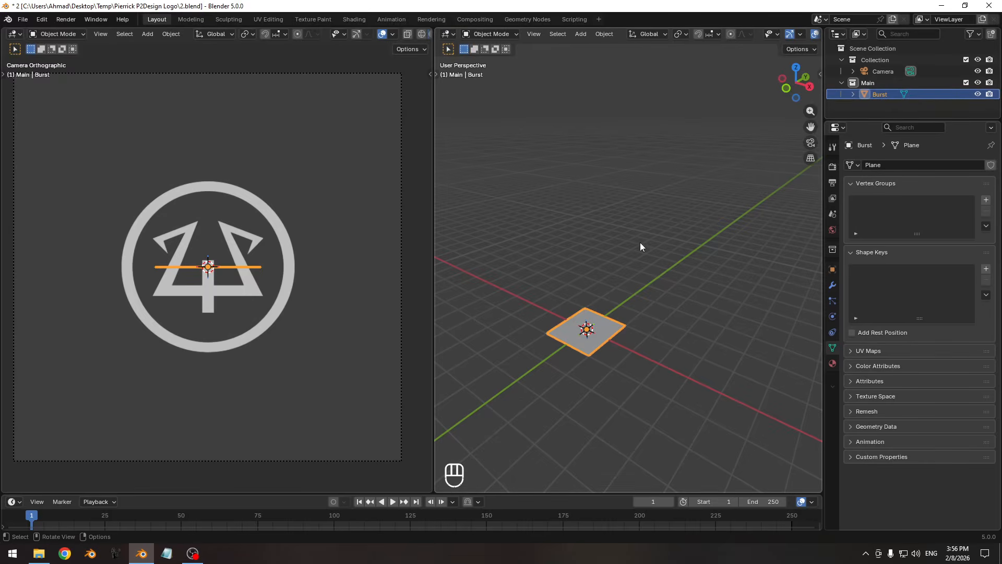
- Merge all vertices of the Burst plane into a single vertex at the origin
mouse_move(635, 283)
shift+middle_down()
mouse_move(652, 268)
mouse_move(637, 291)
shift+middle_up()
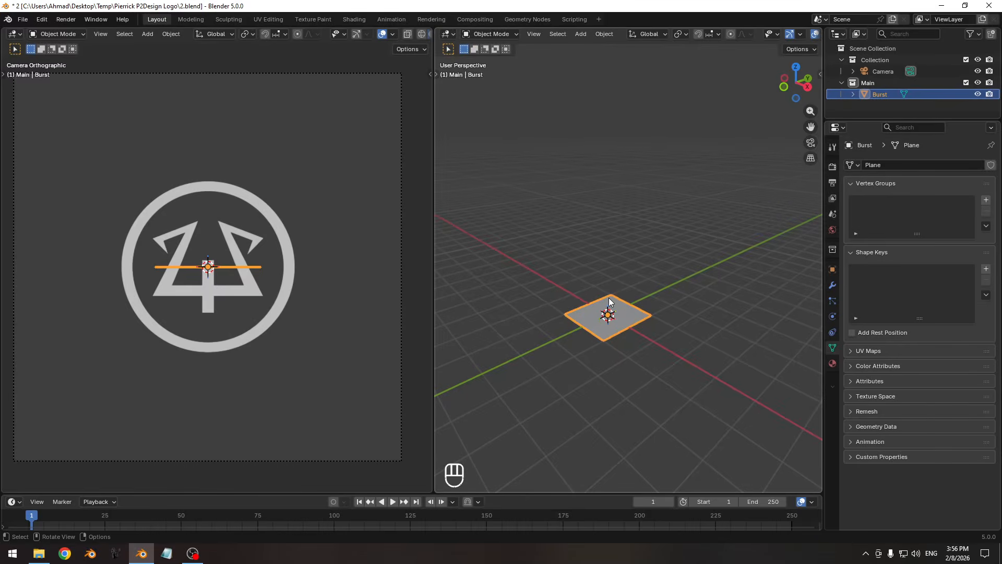
key(Tab)
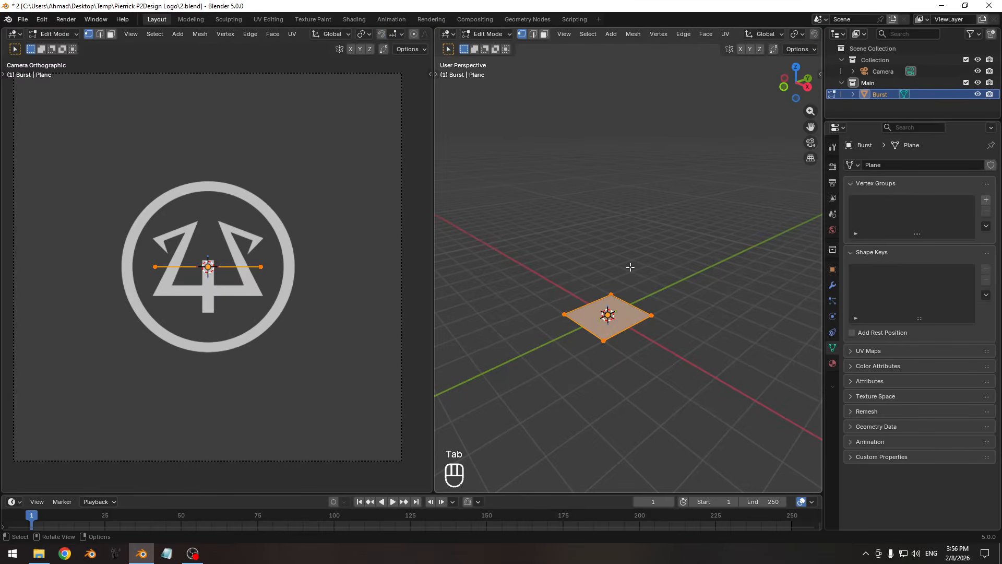
key(m)
click(657, 293)
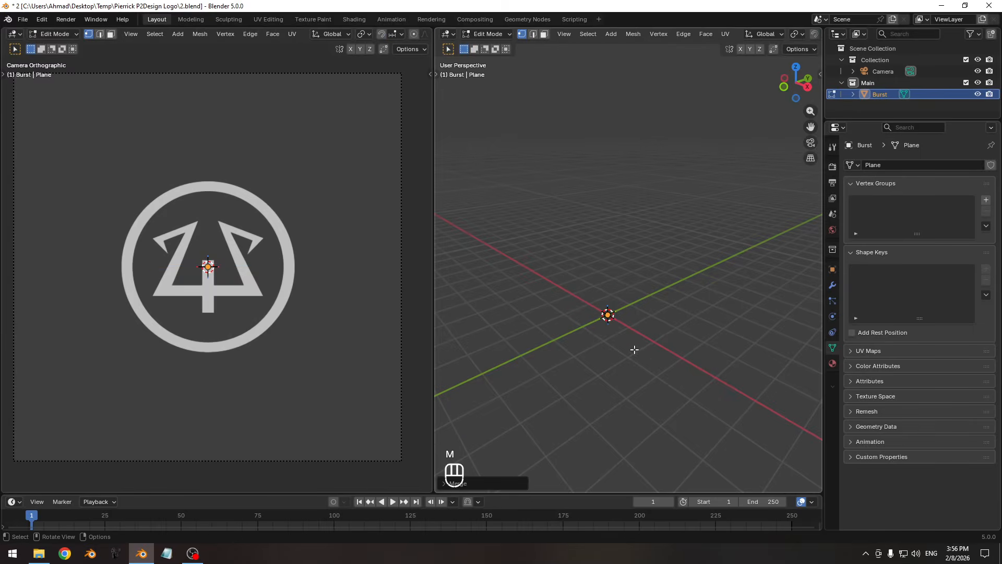
key(Tab)
key(Tab)
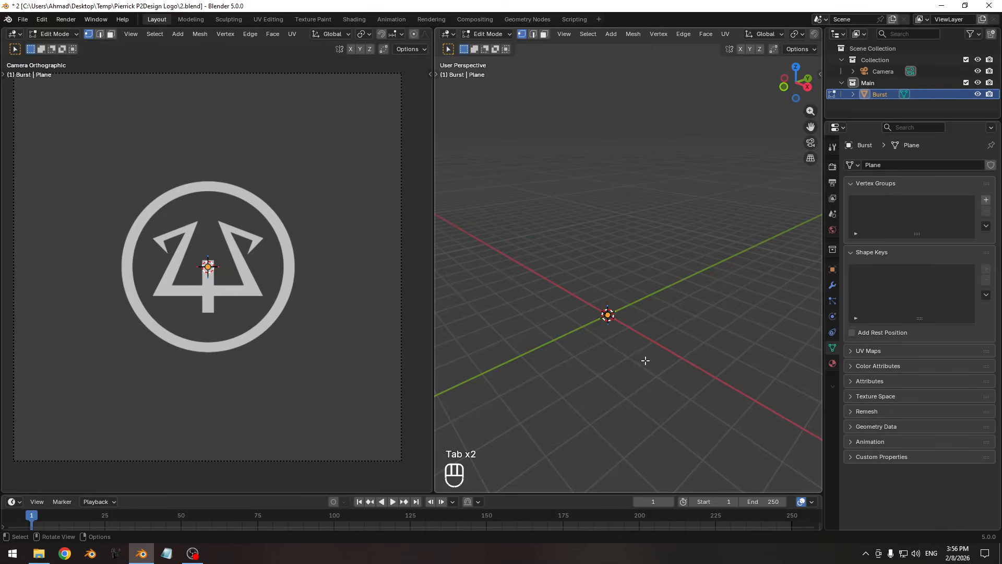
key(e)
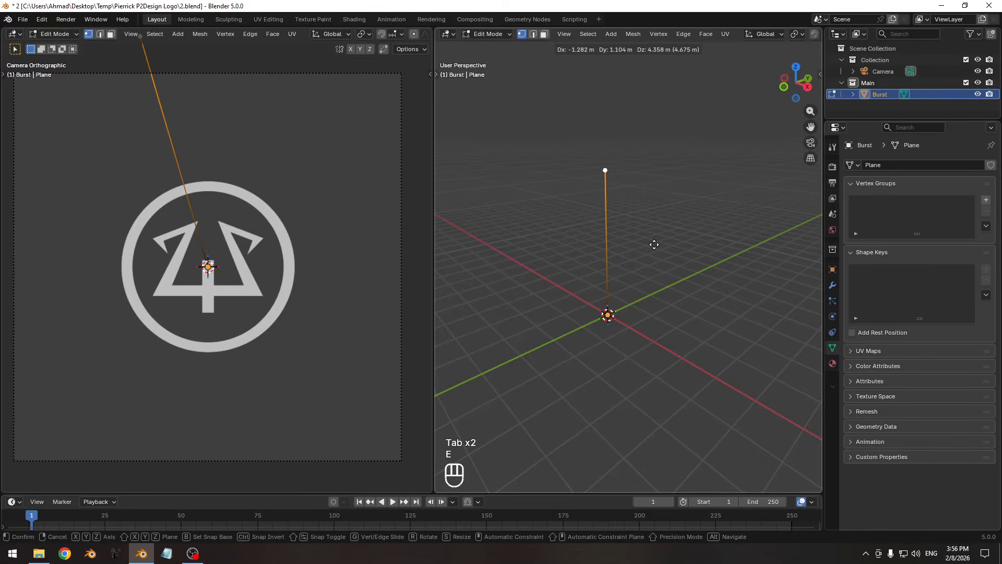
right_click(655, 243)
key(Tab)
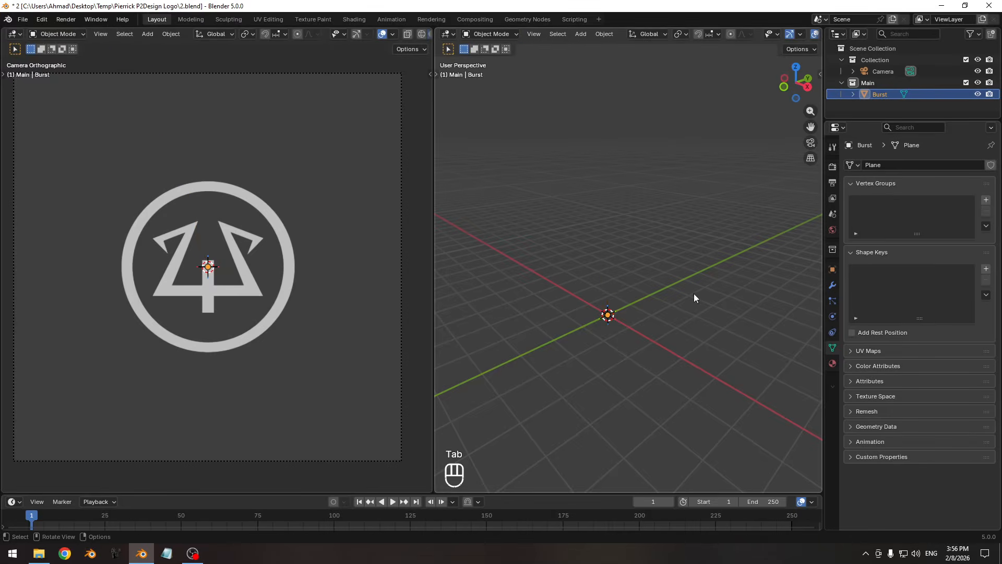
- Add a Basis shape key to the Burst mesh and a second shape key named Start
click(985, 269)
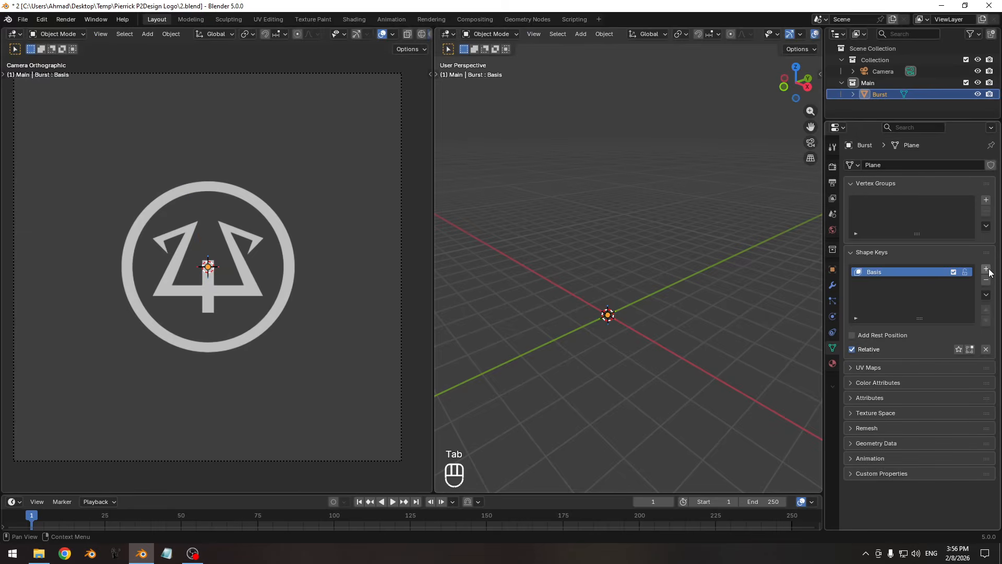
click(985, 269)
double_click(873, 284)
key(shift)
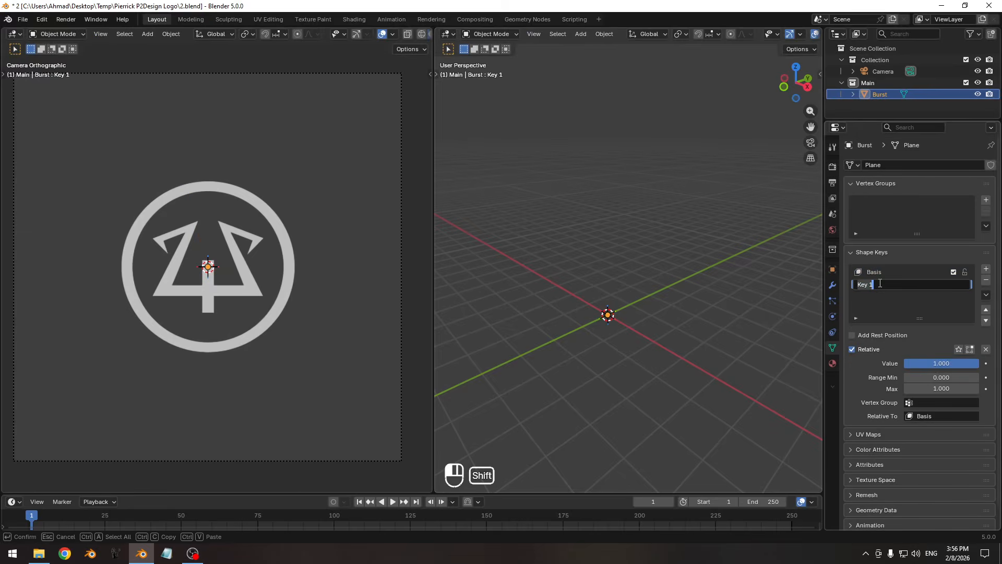
text(Start)
key(Return)
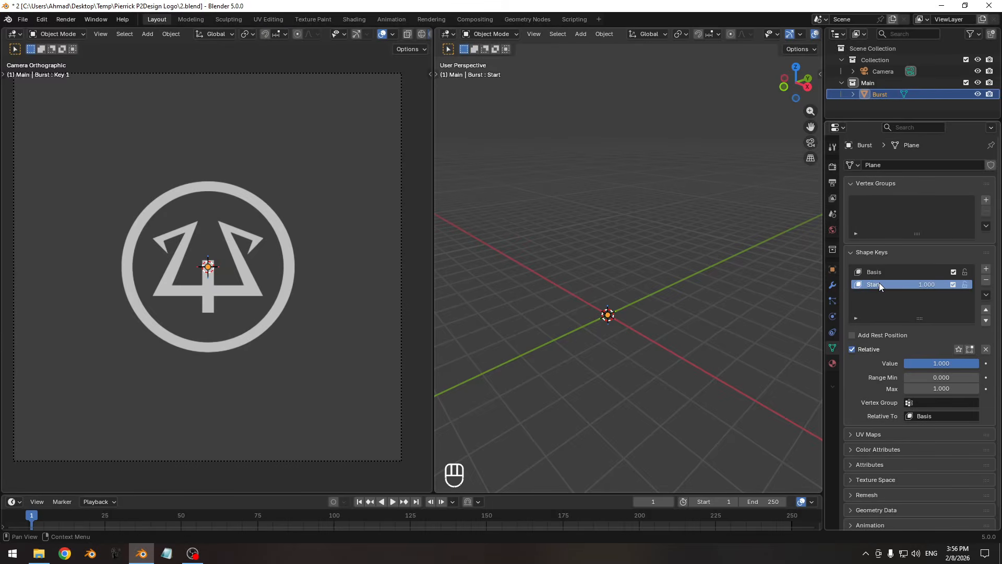
- In the Start shape key, move the mesh's selected vertex 2 m up along the global Z axis
key(Tab)
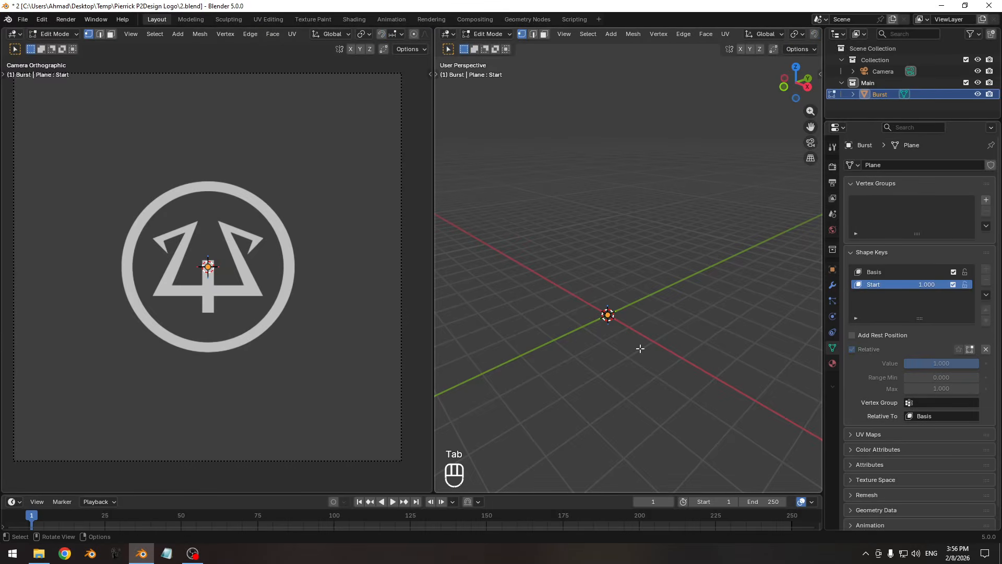
key(g)
key(z)
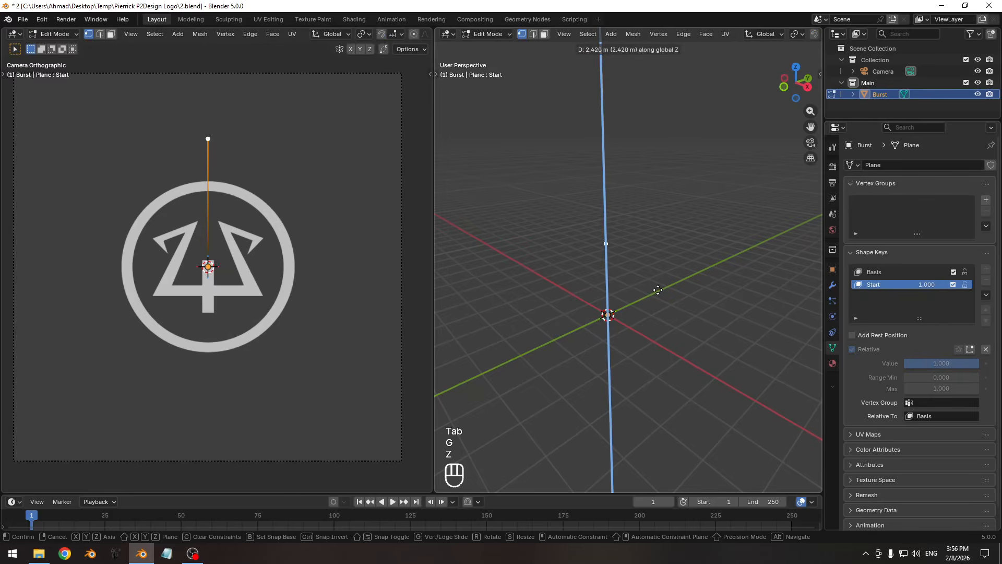
key(KP_2)
key(KP_Enter)
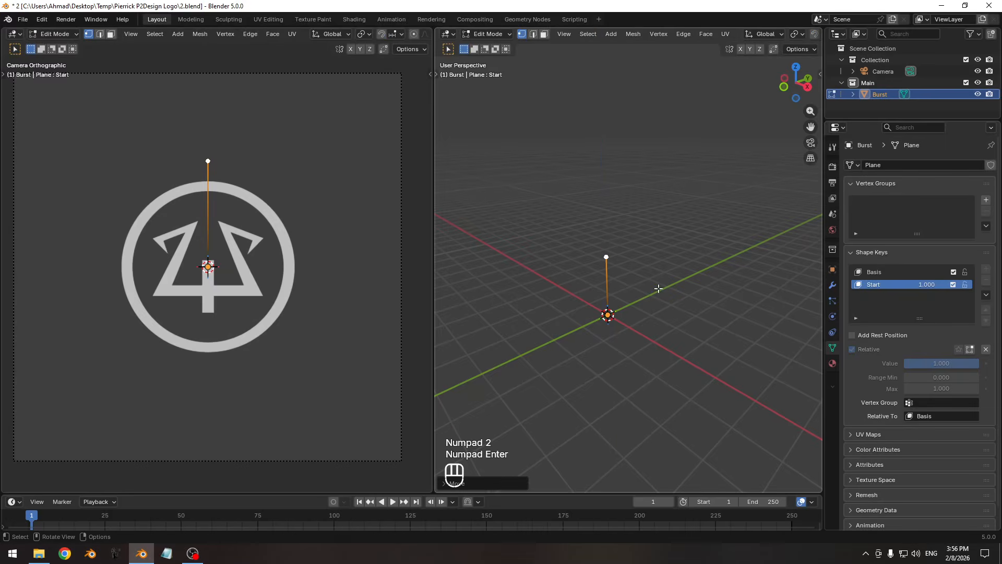
click(611, 318)
key(Tab)
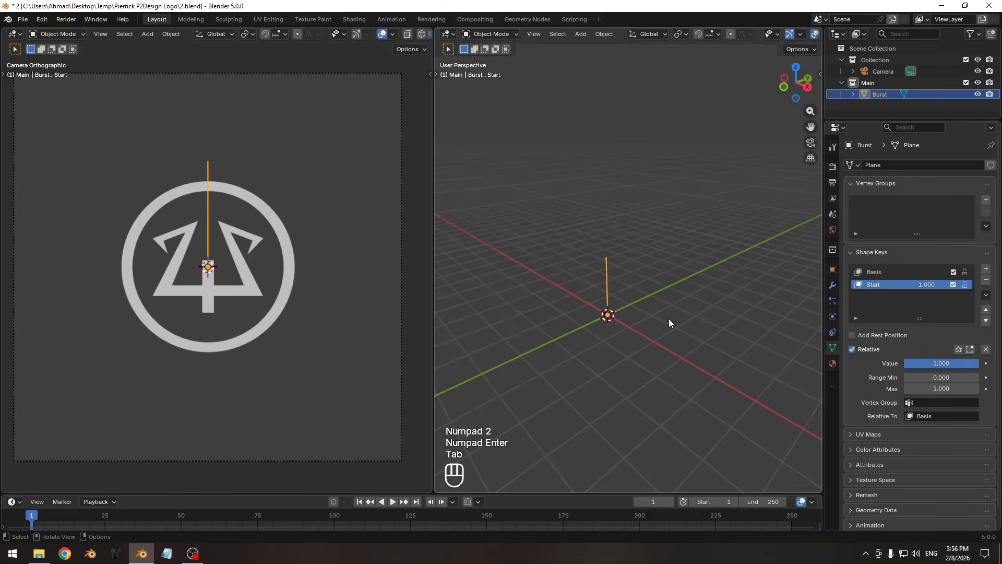
- Add a third shape key and move its selected vertex 2 m up along the global Z axis
click(986, 269)
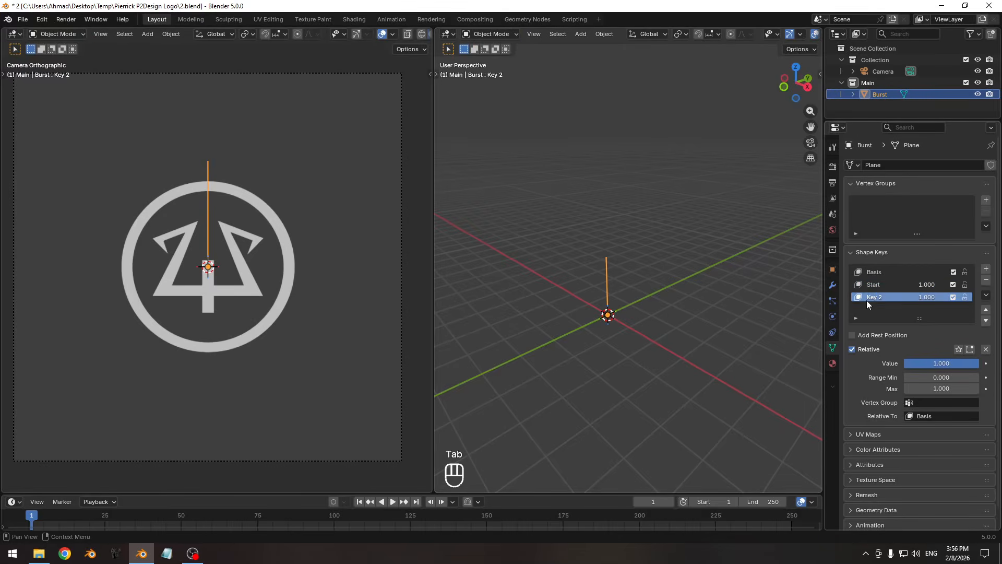
key(Tab)
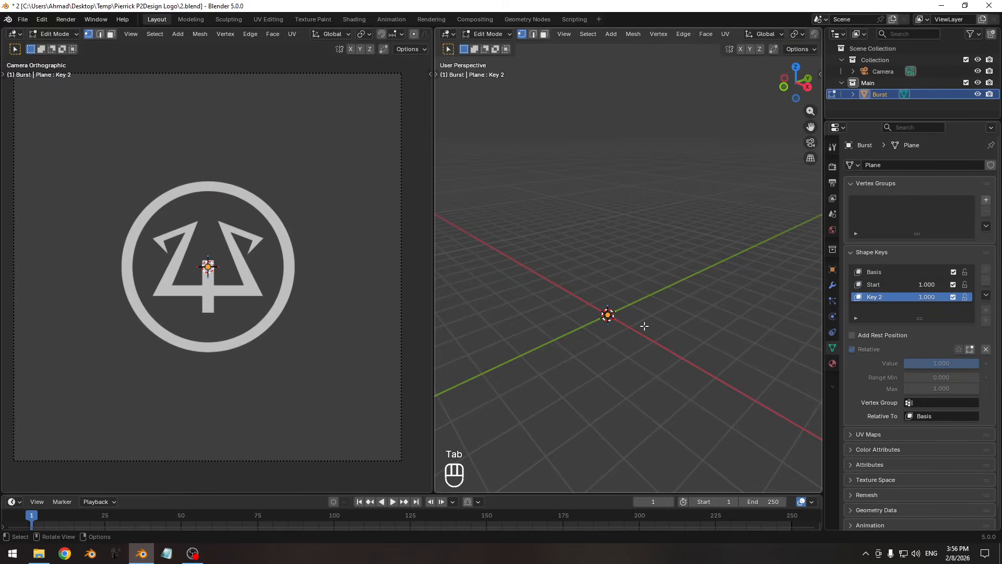
key(g)
key(z)
key(KP_2)
key(KP_Enter)
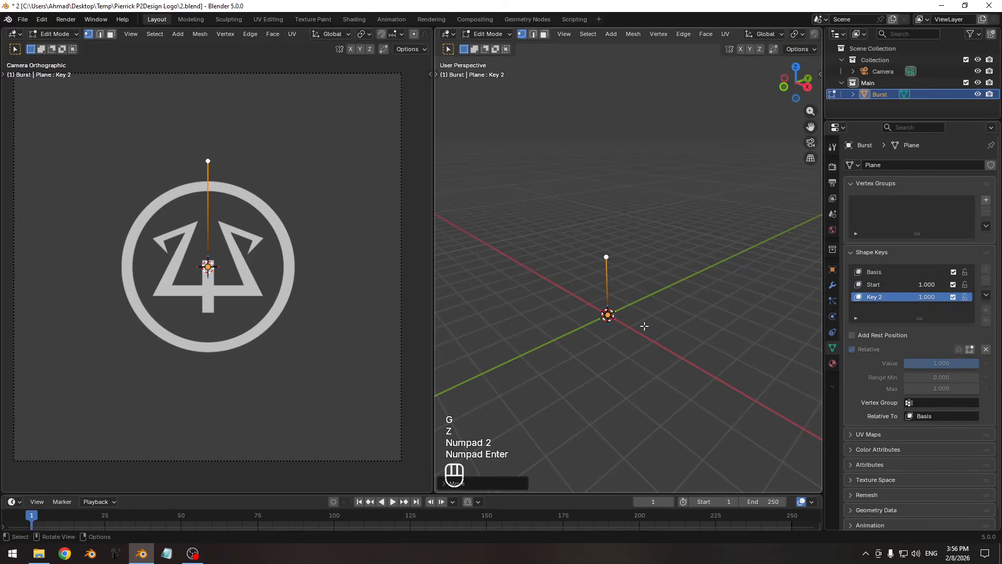
key(Tab)
- Set the third shape key's value to 0 and rename it End
drag(927, 296, 856, 296)
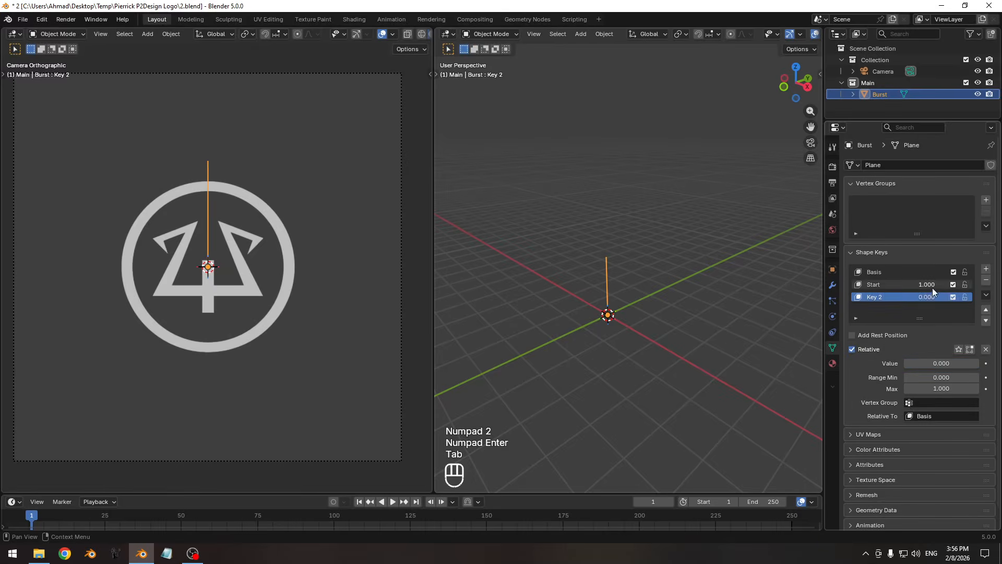
drag(932, 297, 906, 296)
middle_drag(600, 300, 655, 316)
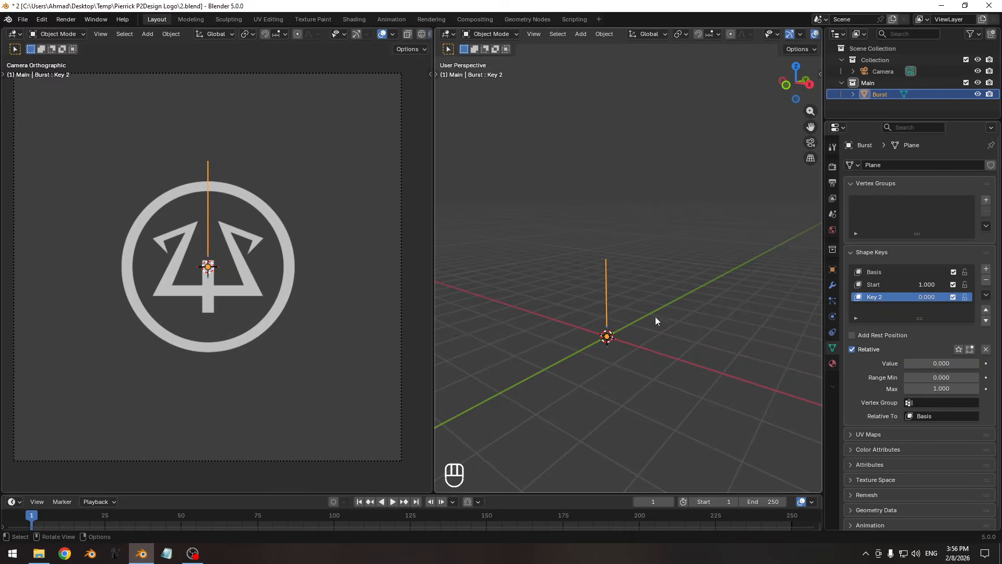
double_click(892, 297)
text(E)
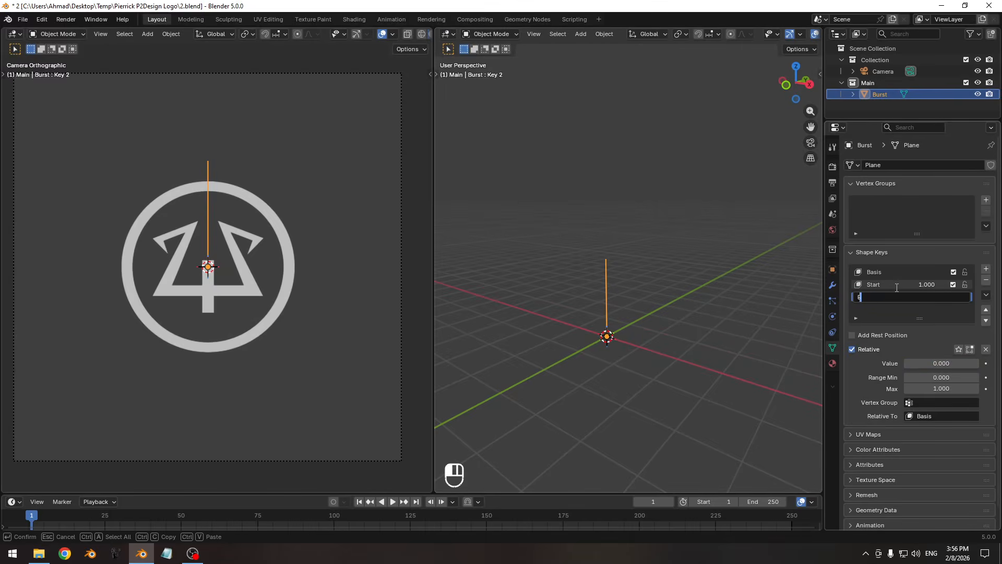
text(nd)
key(Return)
- Add a Screw modifier to Burst and set its axis to Y
click(833, 285)
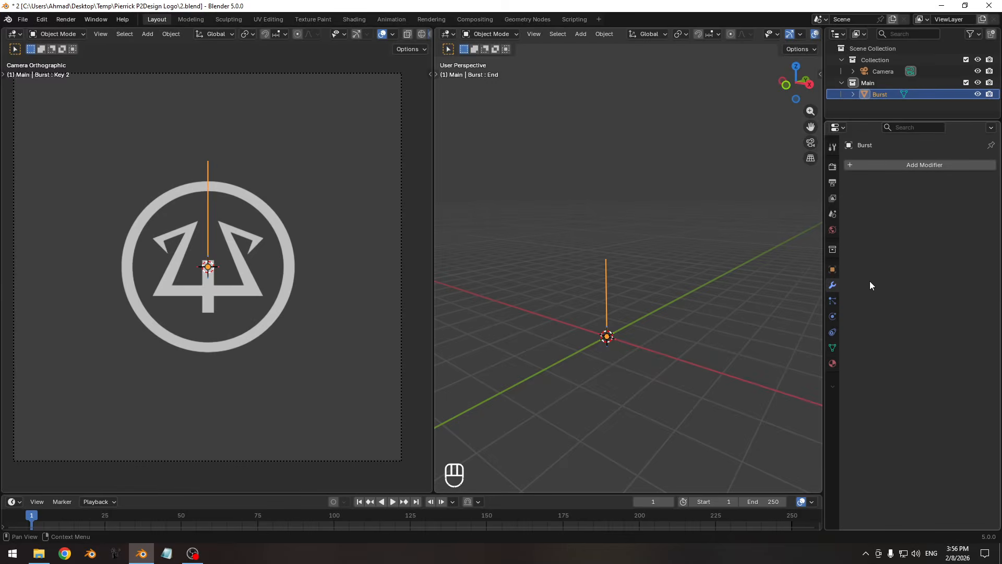
click(875, 165)
text(screw)
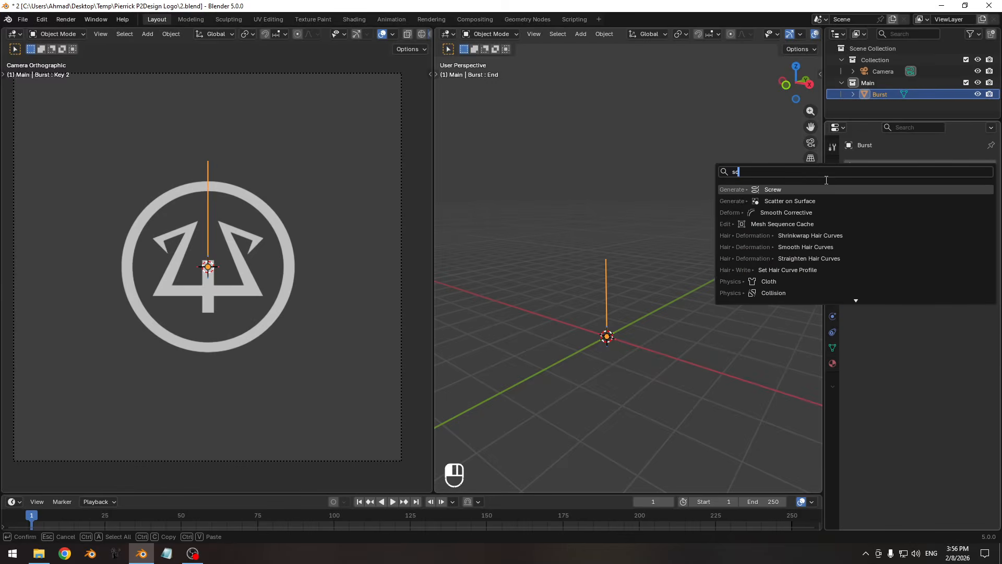
key(Return)
click(940, 244)
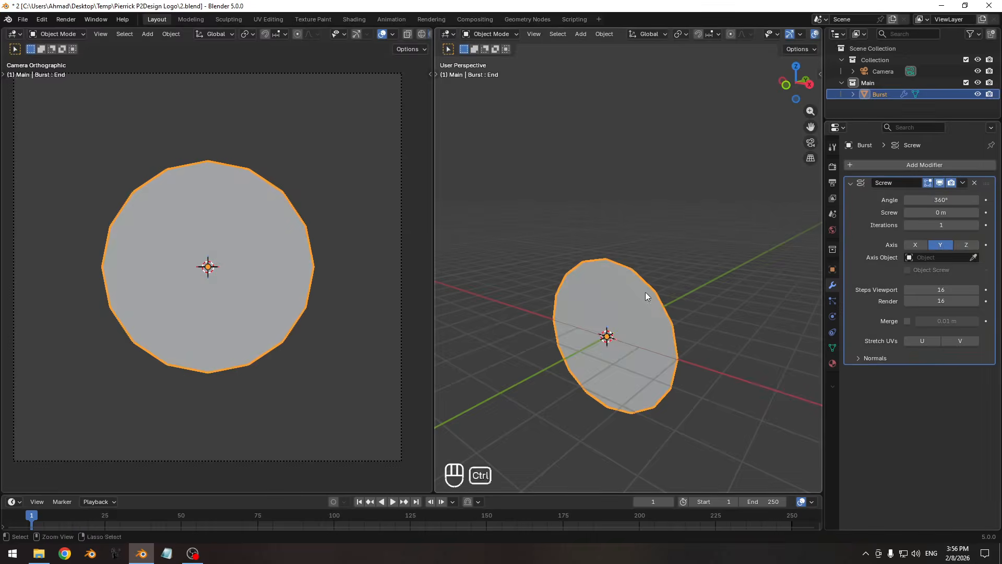
- Try the End shape key at a value of about 0.613 to open a hole in the disc
click(833, 347)
ctrl+middle_drag(715, 397, 636, 280)
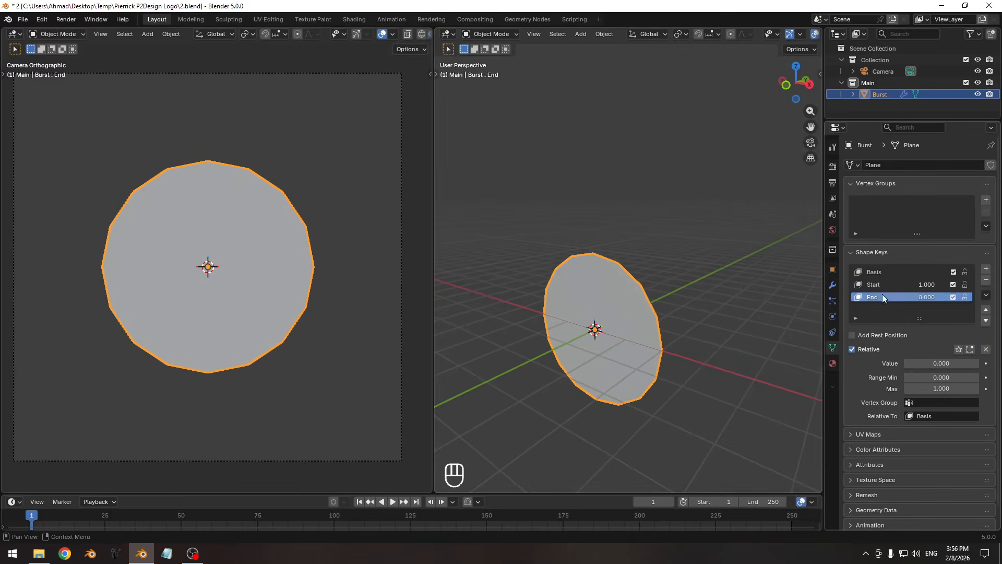
mouse_move(933, 285)
mouse_down()
mouse_move(916, 284)
mouse_move(939, 284)
mouse_move(927, 296)
mouse_move(936, 296)
mouse_up()
middle_drag(579, 323, 572, 301)
ctrl+middle_drag(590, 287, 583, 344)
shift+middle_drag(582, 343, 615, 318)
mouse_move(631, 340)
middle_down()
mouse_move(650, 347)
mouse_move(624, 337)
middle_up()
ctrl+middle_drag(624, 337, 682, 333)
ctrl+middle_drag(683, 334, 647, 342)
click(977, 71)
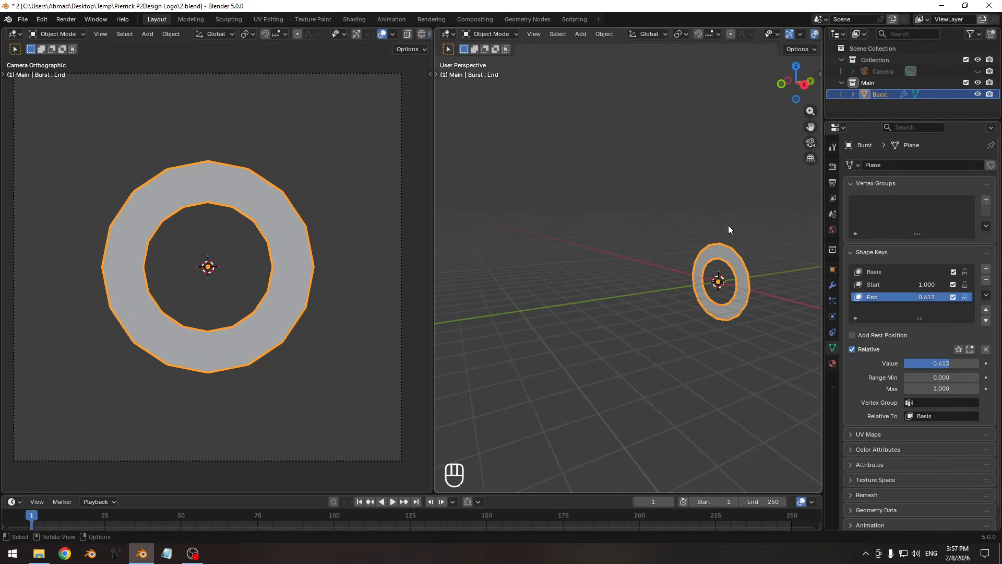
shift+middle_drag(728, 224, 724, 225)
ctrl+middle_drag(675, 282, 611, 244)
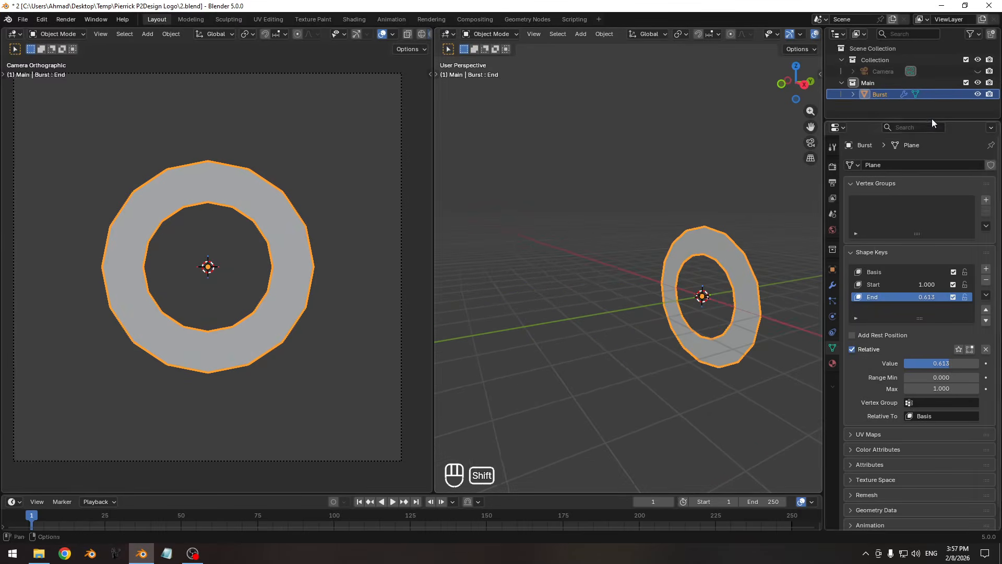
click(977, 70)
ctrl+middle_drag(702, 292, 679, 245)
- Turn off the Extras overlay in the perspective viewport to hide the camera and reference outlines
scroll(708, 34, down, 3)
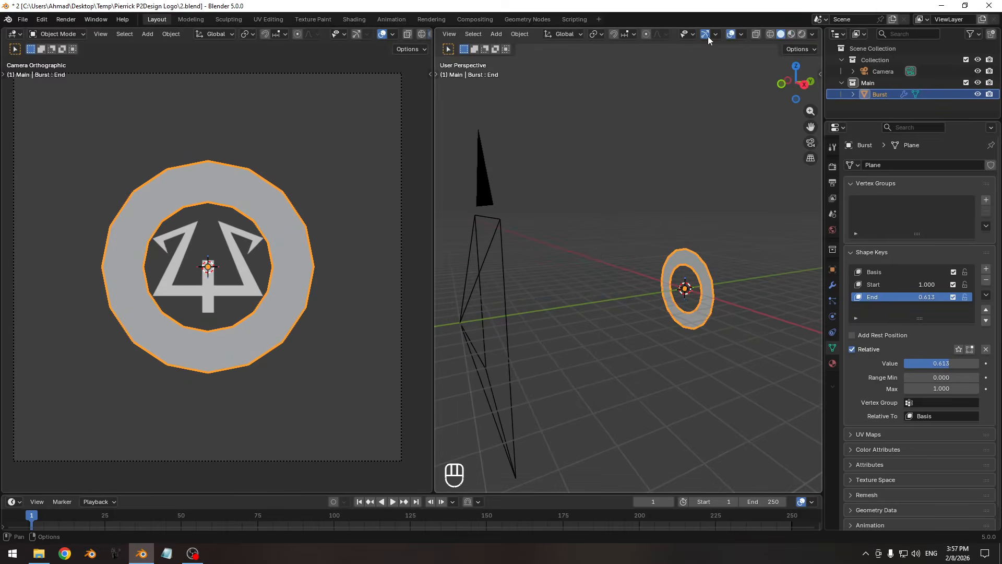
click(741, 34)
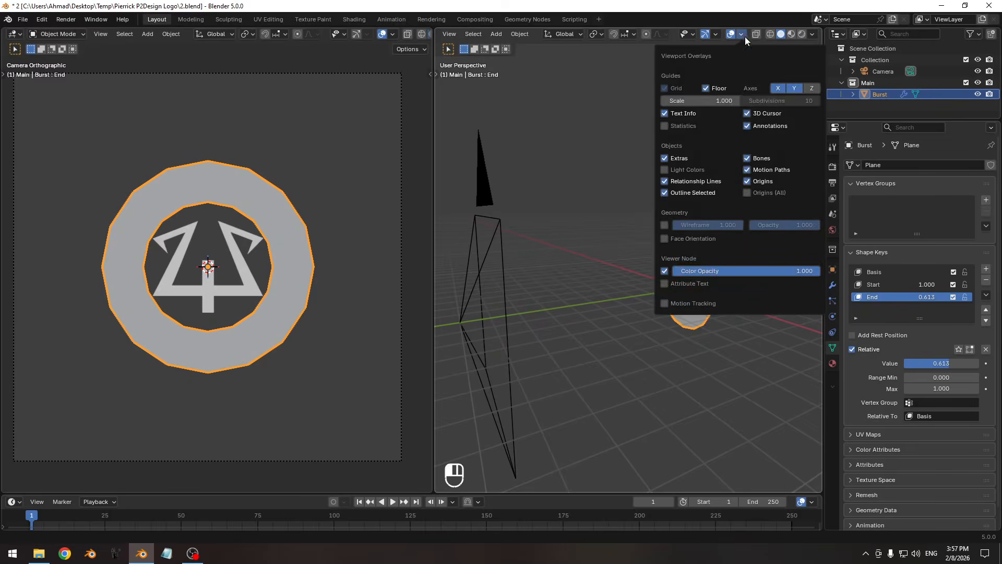
click(664, 158)
middle_drag(554, 267, 584, 212)
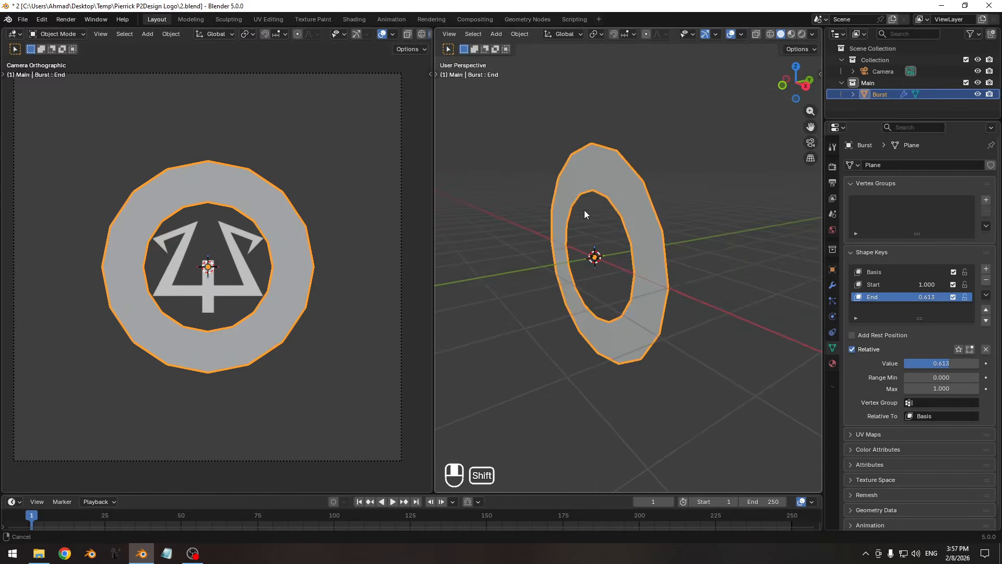
- Set the Screw modifier's viewport and render steps to 46
click(833, 285)
double_click(934, 291)
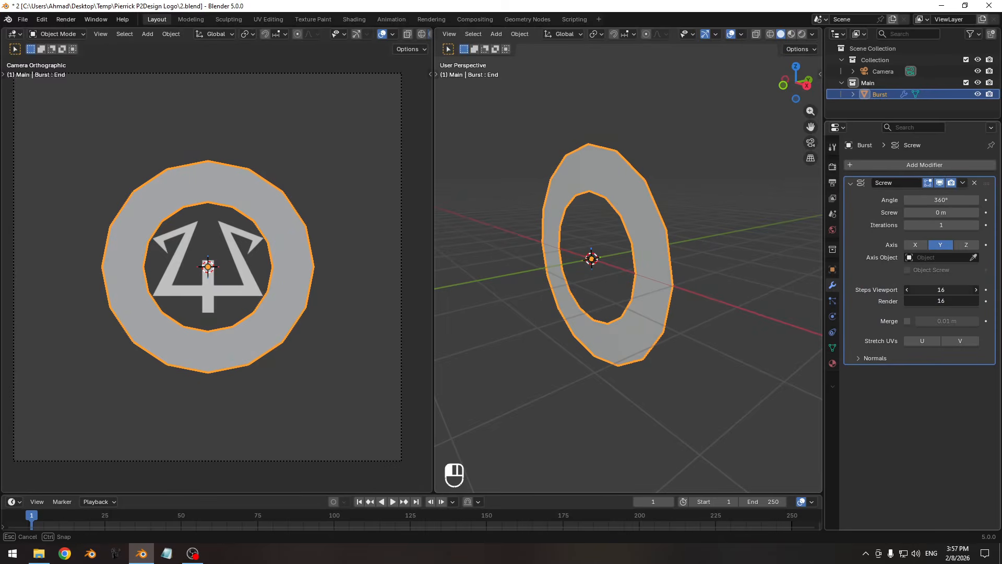
key(Return)
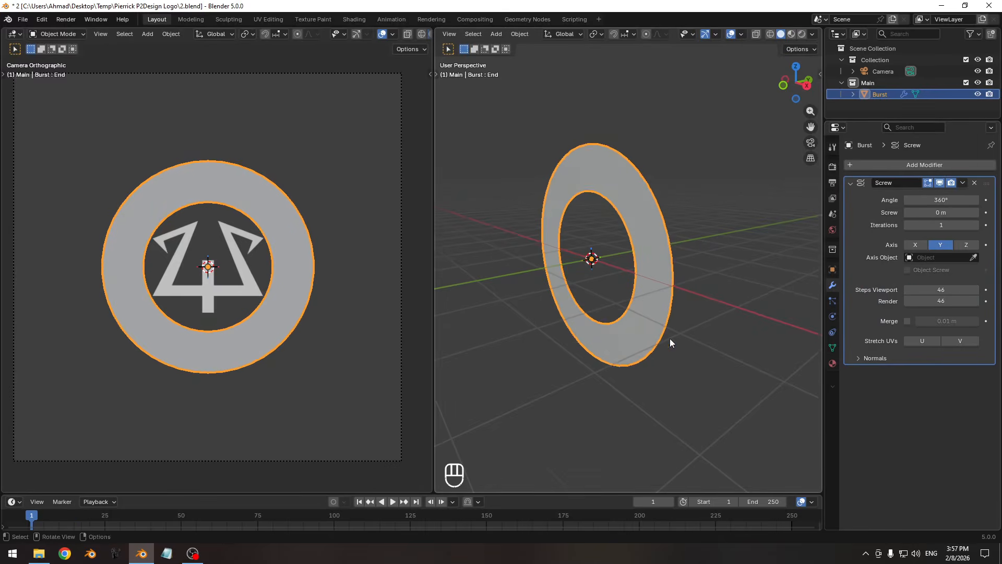
middle_drag(669, 338, 694, 338)
- Switch the camera viewport to wireframe shading so the logo reference shows through the ring
key(shift+z)
shift+middle_drag(232, 276, 249, 285)
ctrl+middle_drag(249, 286, 264, 297)
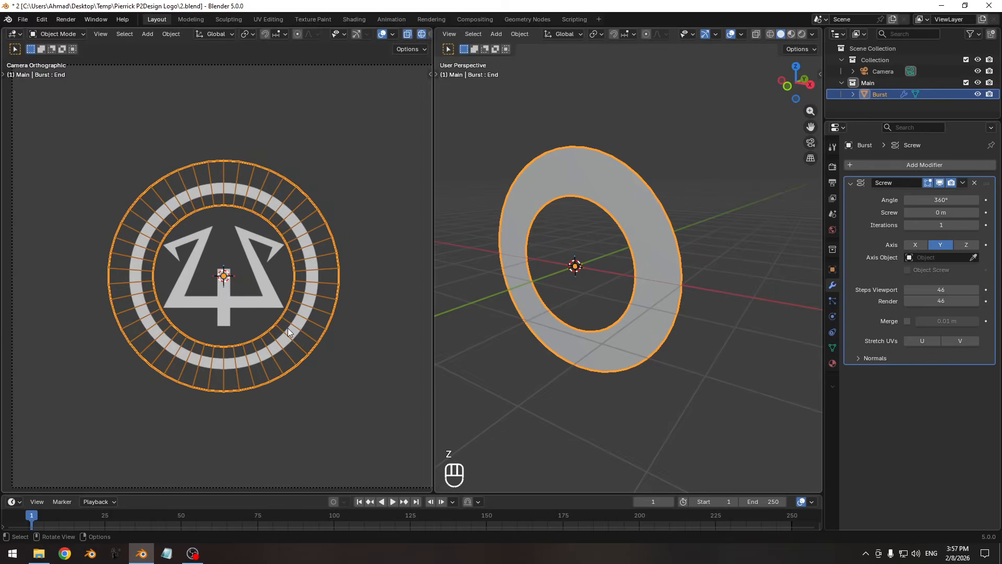
key(s)
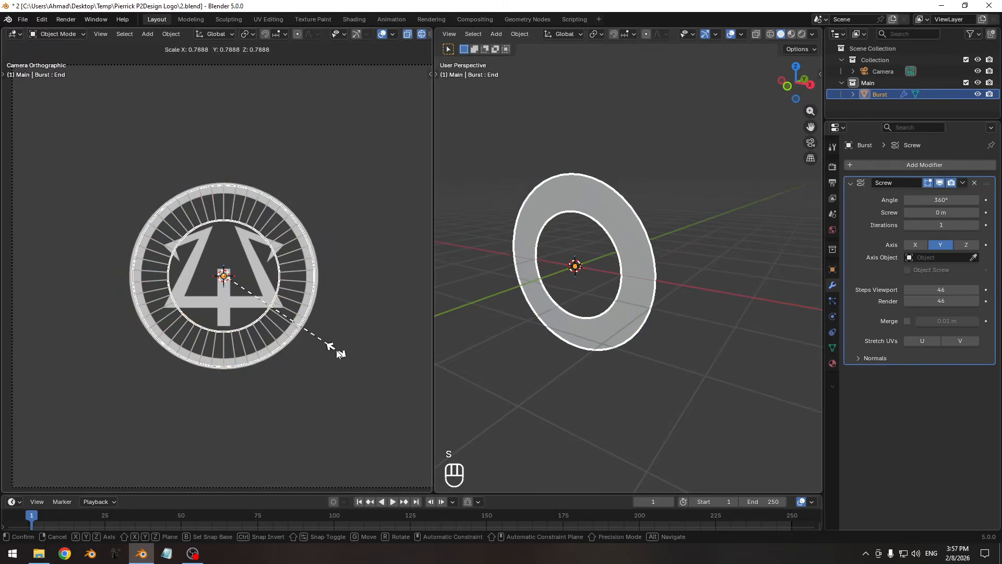
click(329, 329)
ctrl+middle_drag(328, 330, 288, 309)
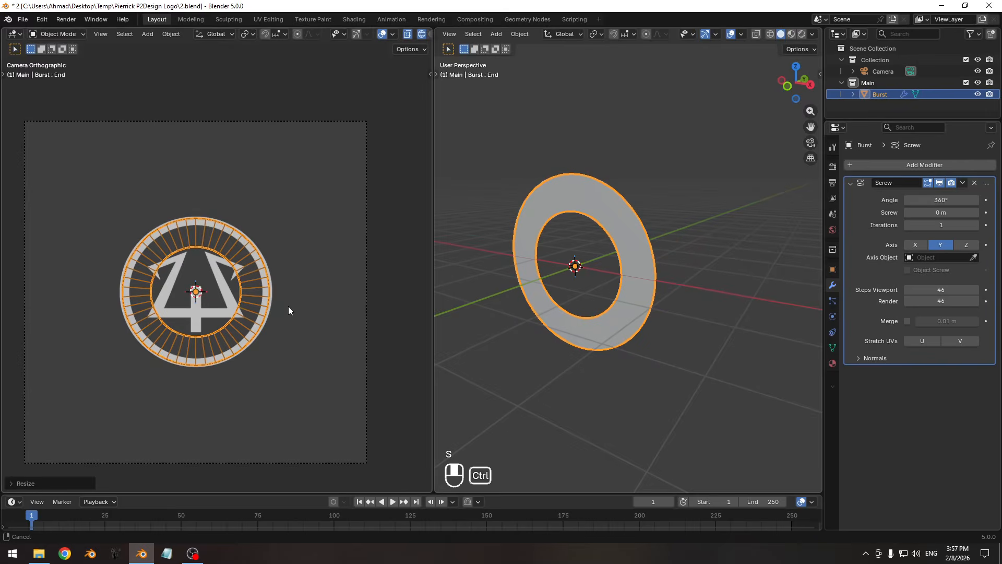
scroll(314, 309, up, 2)
key(ctrl+z)
scroll(368, 332, down, 2)
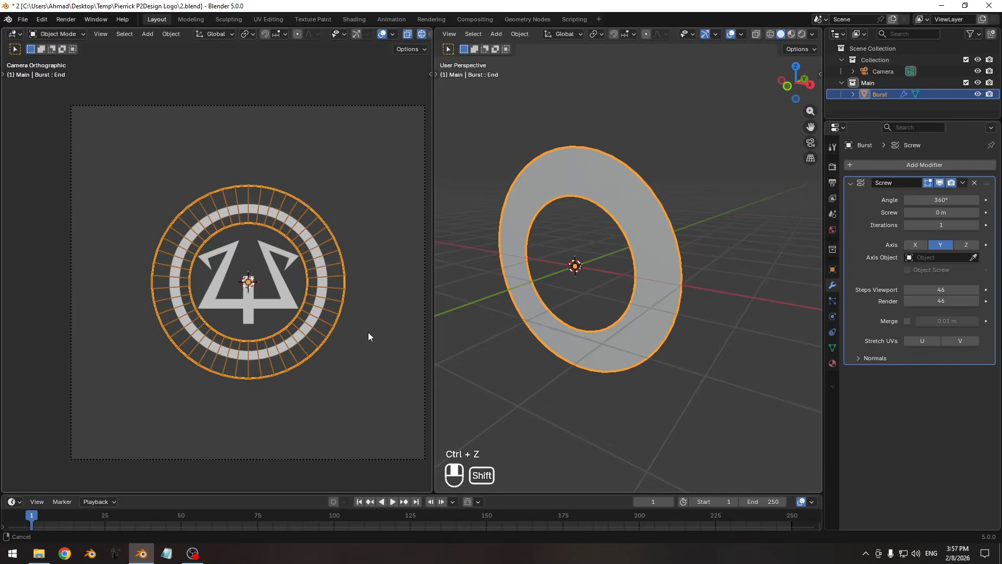
- Scale the Burst ring down to about 0.92, keeping it slightly larger than the logo's outer circle
scroll(373, 333, up, 2)
key(s)
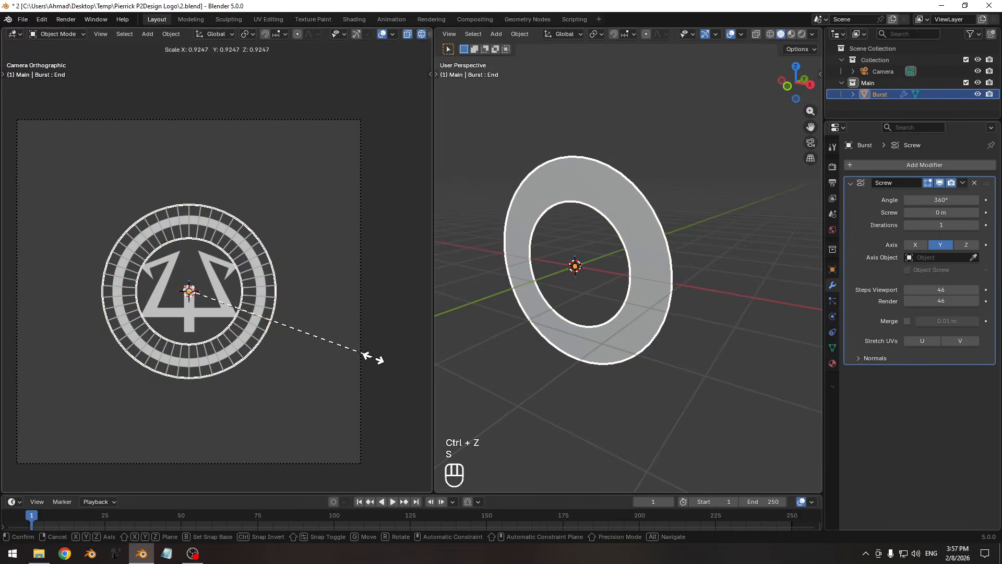
click(371, 360)
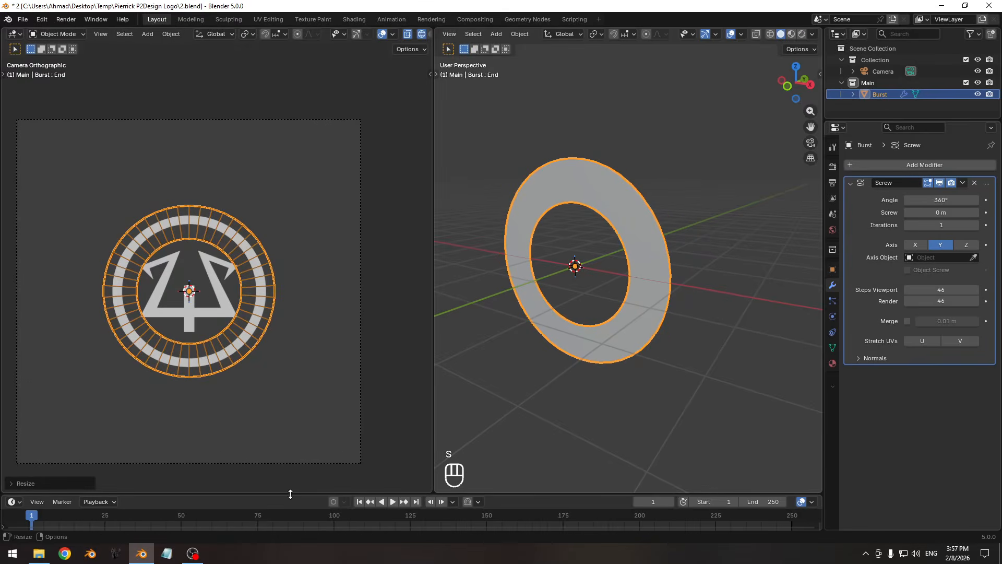
- Enlarge the timeline area and keyframe the End shape key at a value of 1.000 on frame 1
drag(289, 494, 297, 459)
ctrl+middle_drag(288, 445, 235, 340)
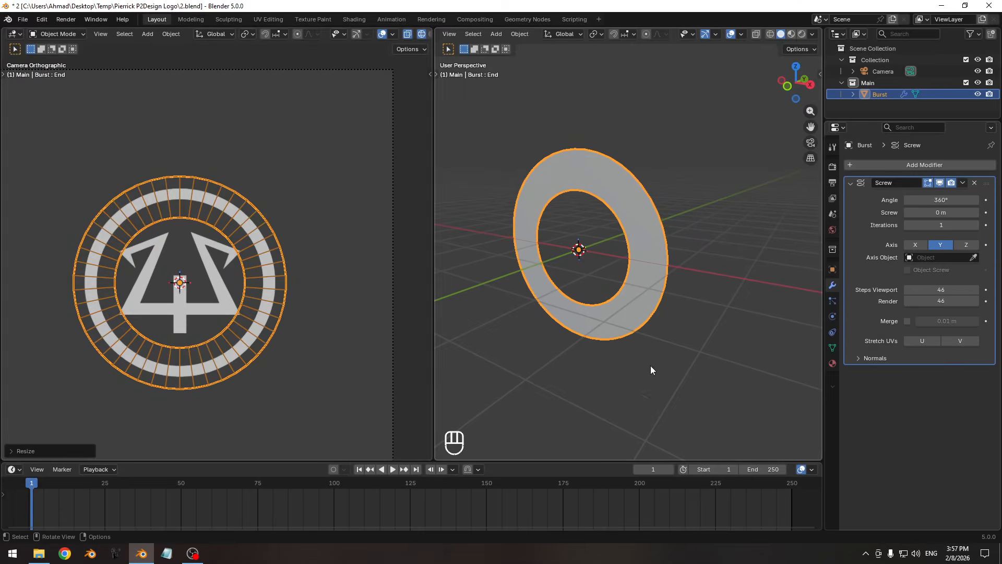
click(833, 348)
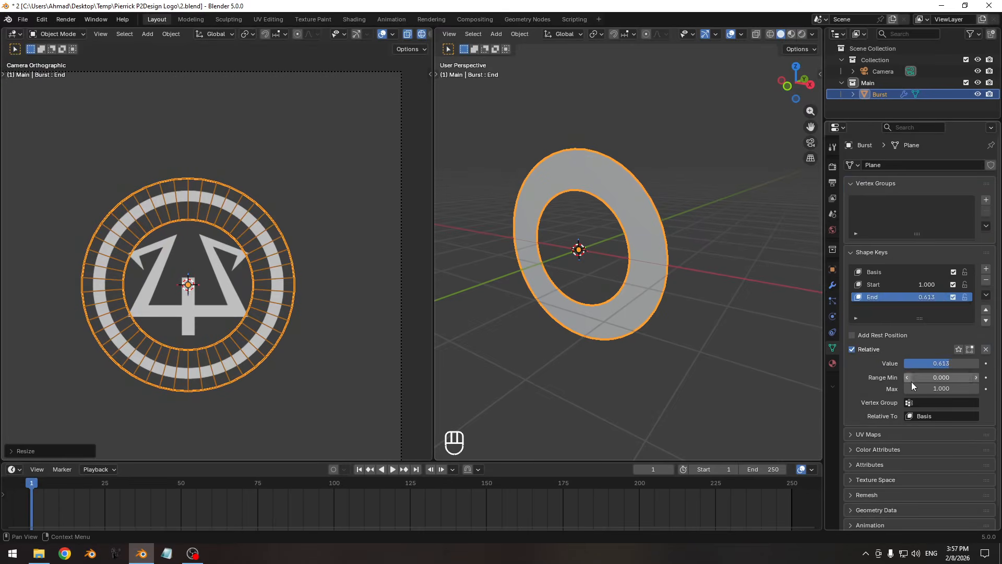
drag(923, 297, 972, 297)
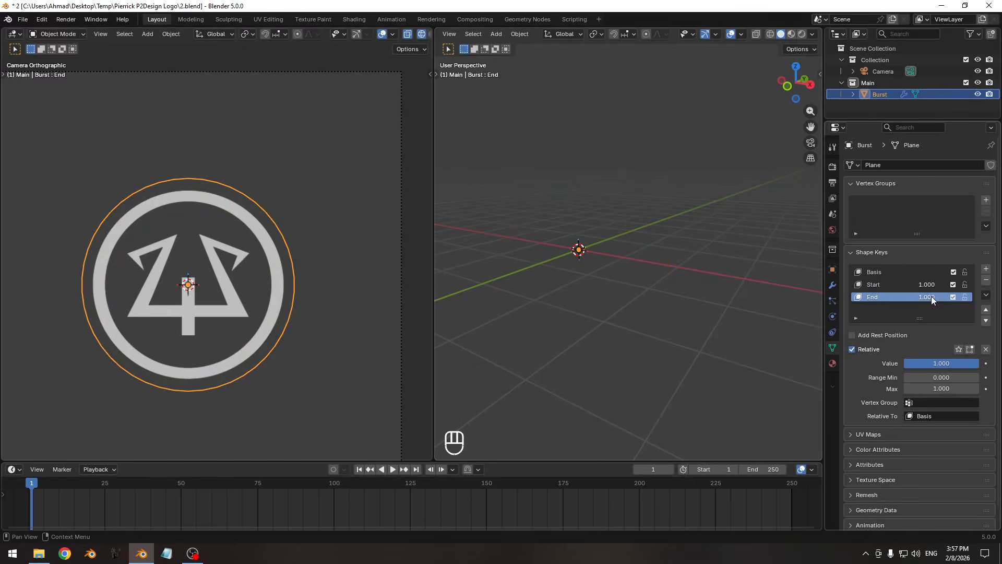
key(i)
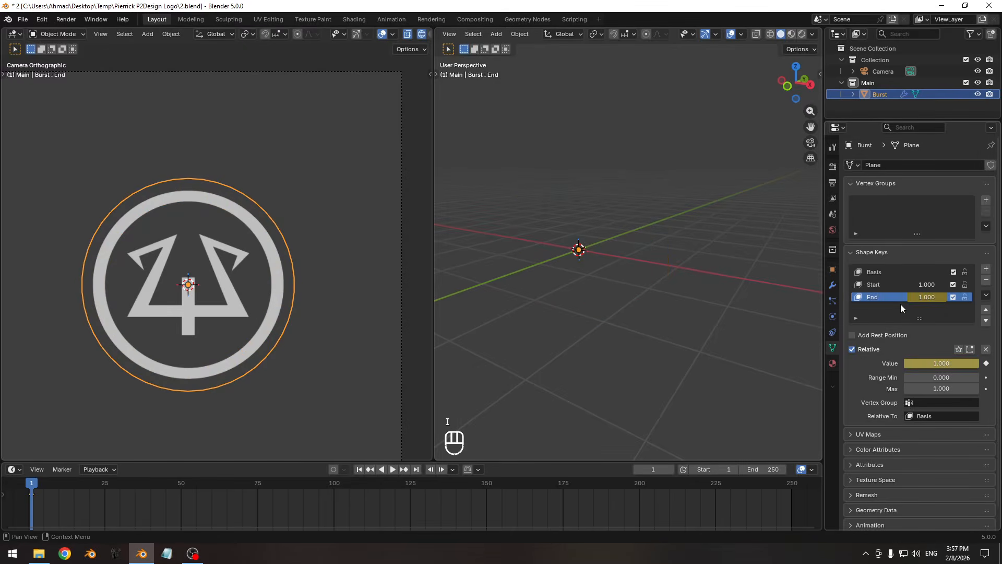
middle_drag(246, 515, 481, 516)
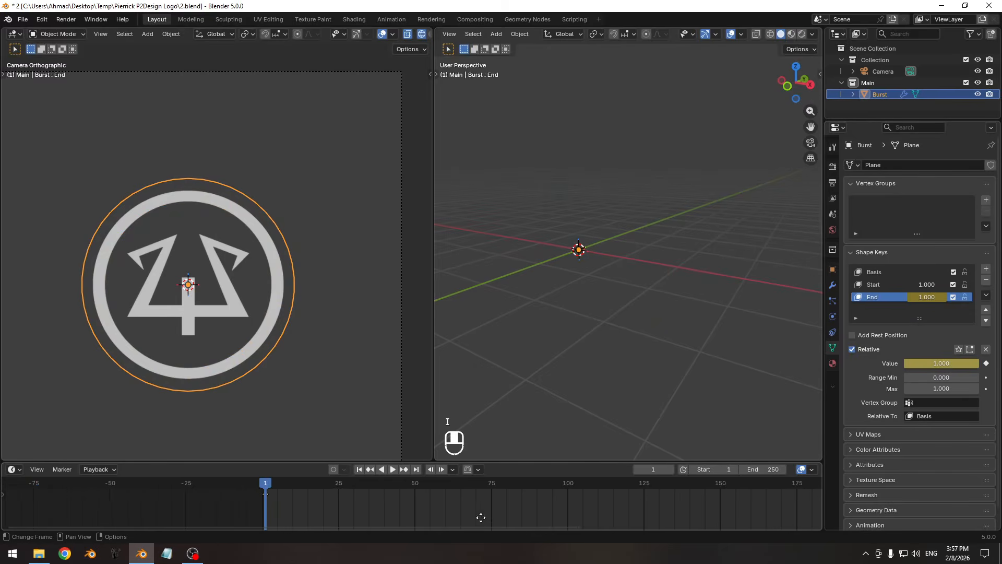
- Move the playhead to frame 60 and set it as the animation's end frame
ctrl+middle_drag(334, 509, 540, 506)
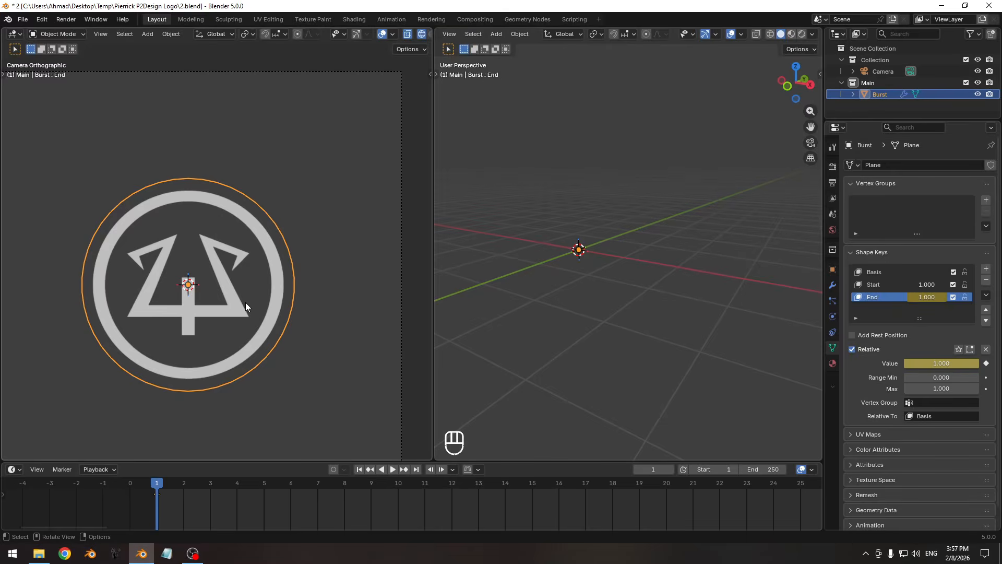
ctrl+middle_drag(487, 496, 414, 498)
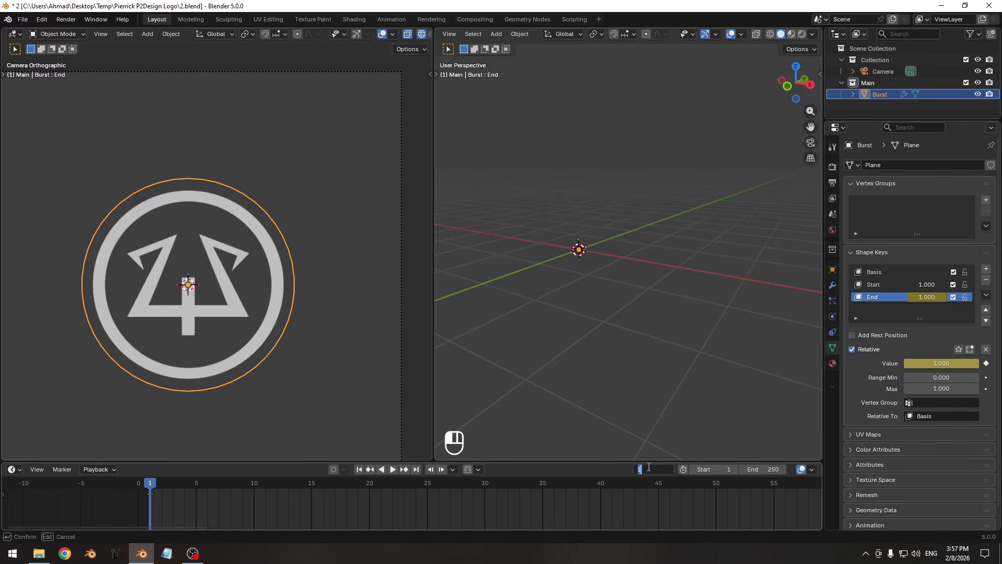
text(.5)
key(Return)
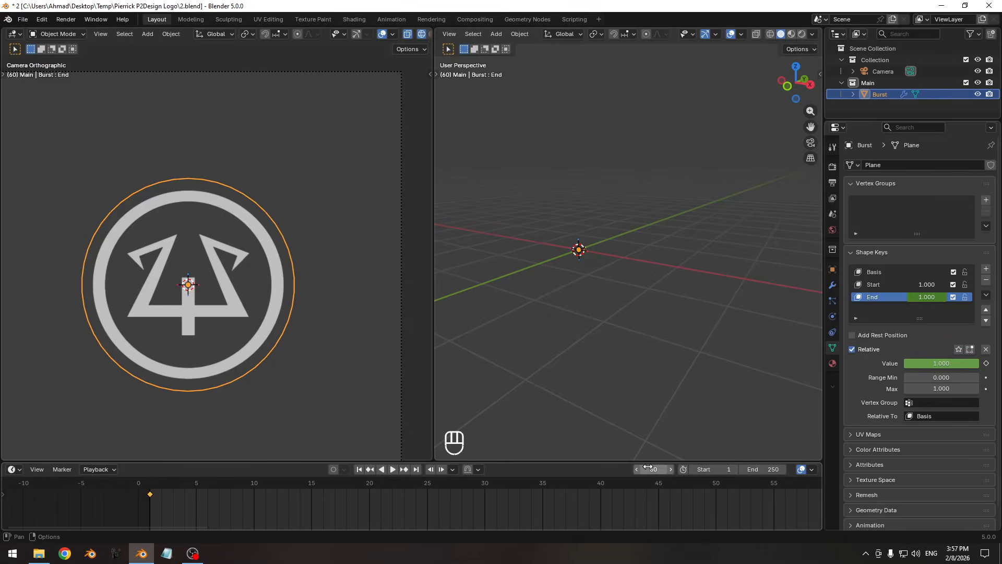
ctrl+middle_drag(723, 492, 631, 505)
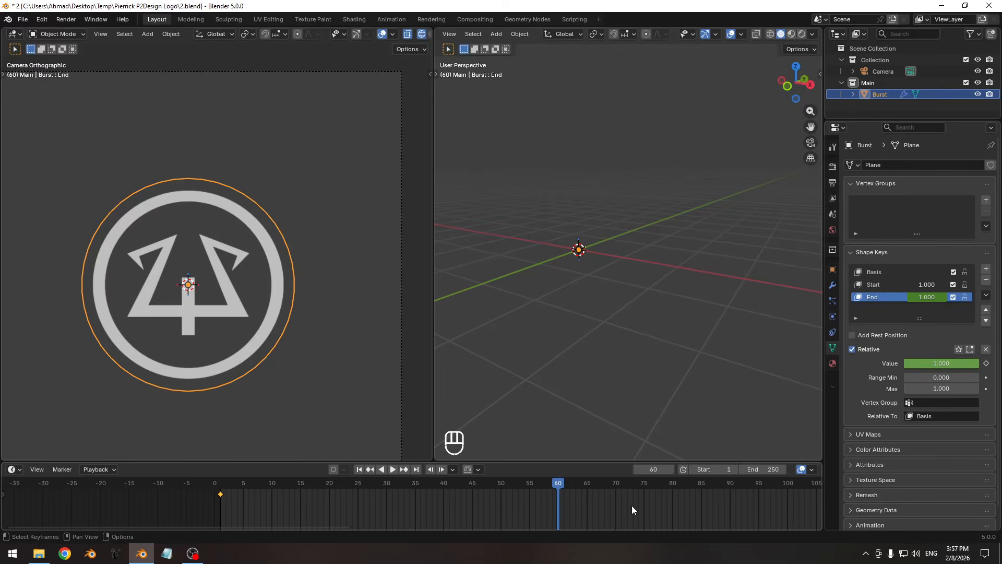
key(ctrl+End)
ctrl+middle_drag(283, 511, 221, 507)
- Keyframe the End shape key at a value of 0.000 on frame 9
click(130, 481)
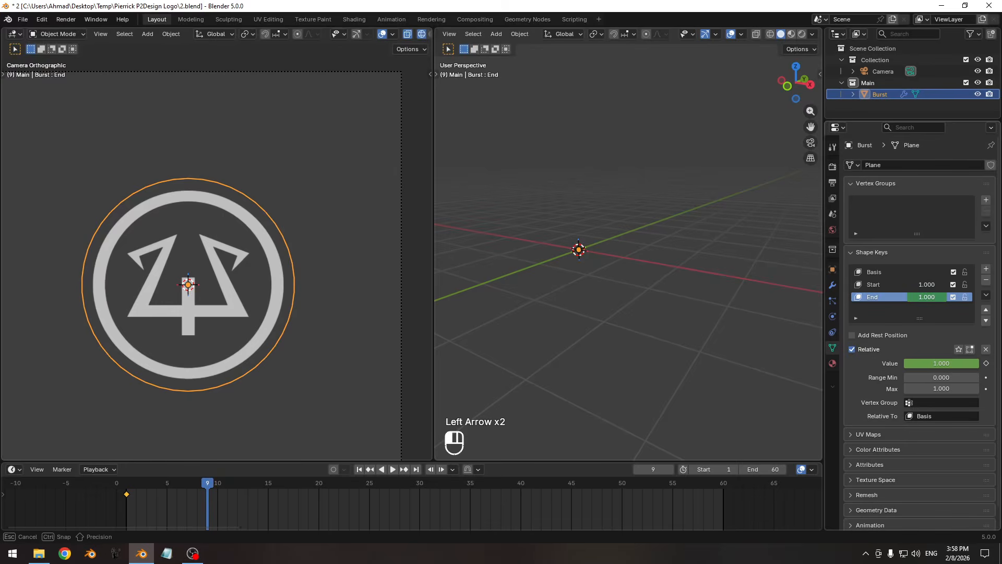
drag(938, 298, 896, 298)
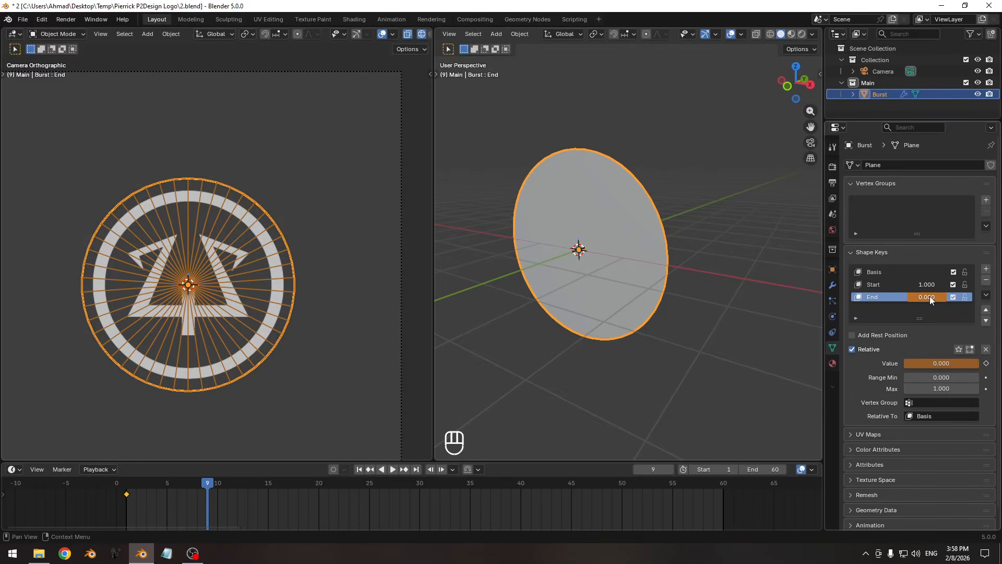
key(i)
- Enlarge the timeline area, switch it to the Graph Editor, and turn off Show Cursor in its view settings
drag(483, 459, 483, 316)
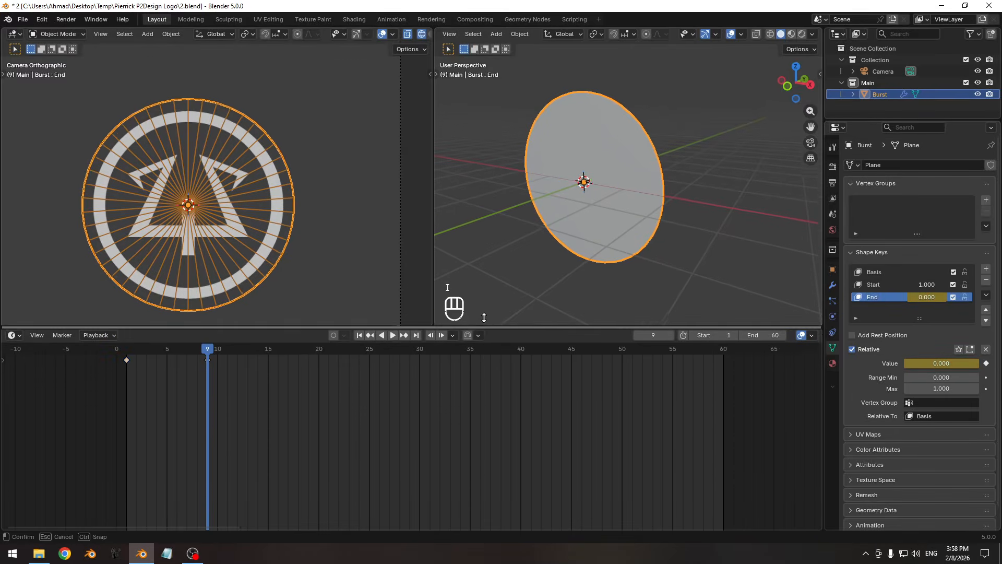
key(ctrl+Tab)
ctrl+middle_drag(373, 440, 423, 429)
click(815, 419)
click(703, 343)
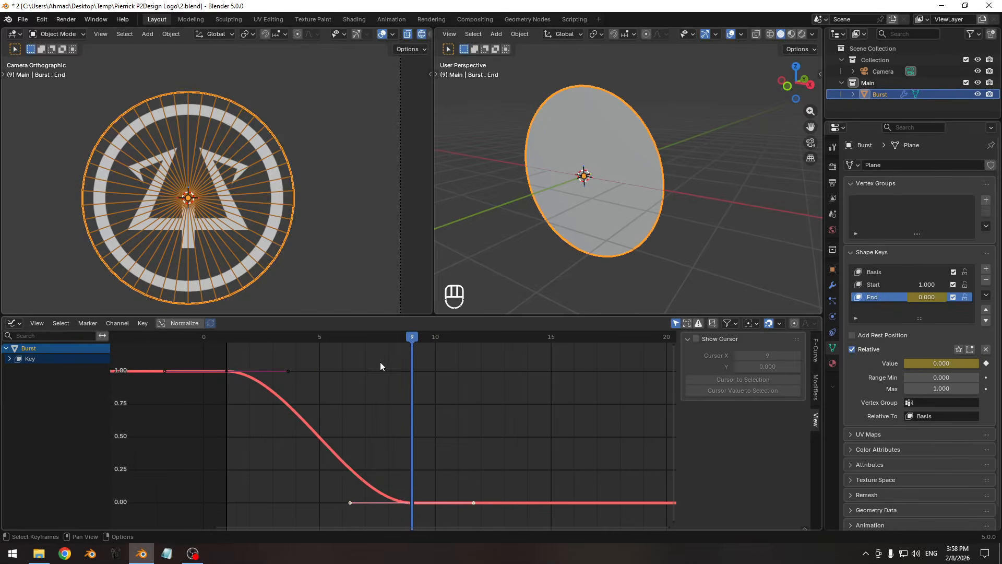
- Insert a keyframe on frame 5 of the End curve and rotate its handles to steepen the transition
drag(346, 337, 318, 337)
key(i)
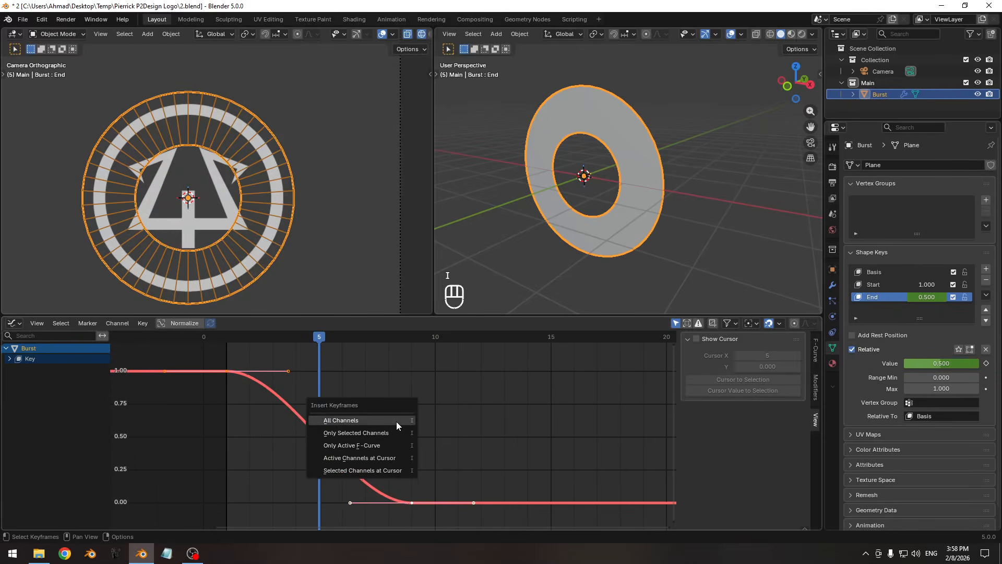
click(394, 431)
drag(354, 419, 313, 447)
key(r)
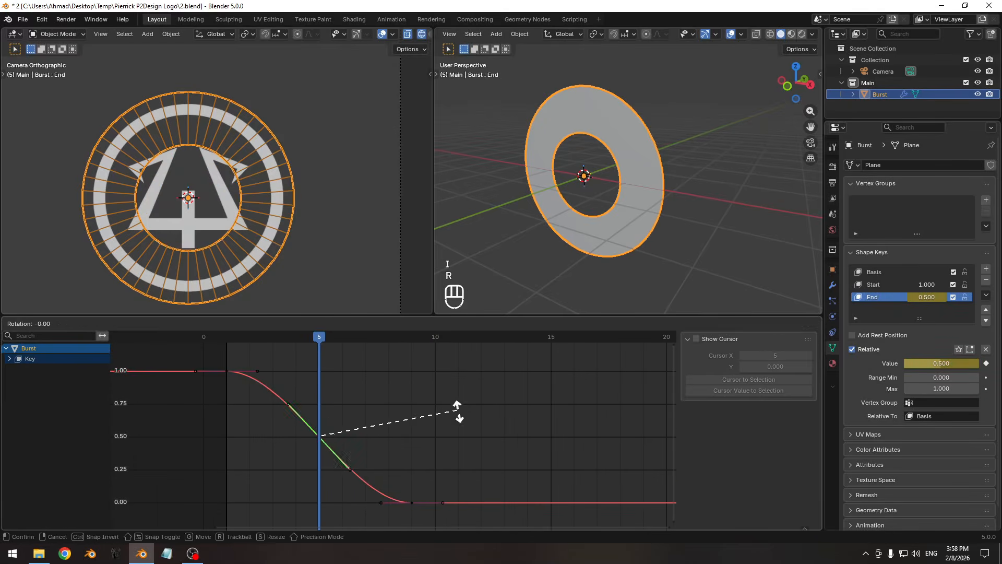
click(458, 468)
key(a)
key(ctrl+z)
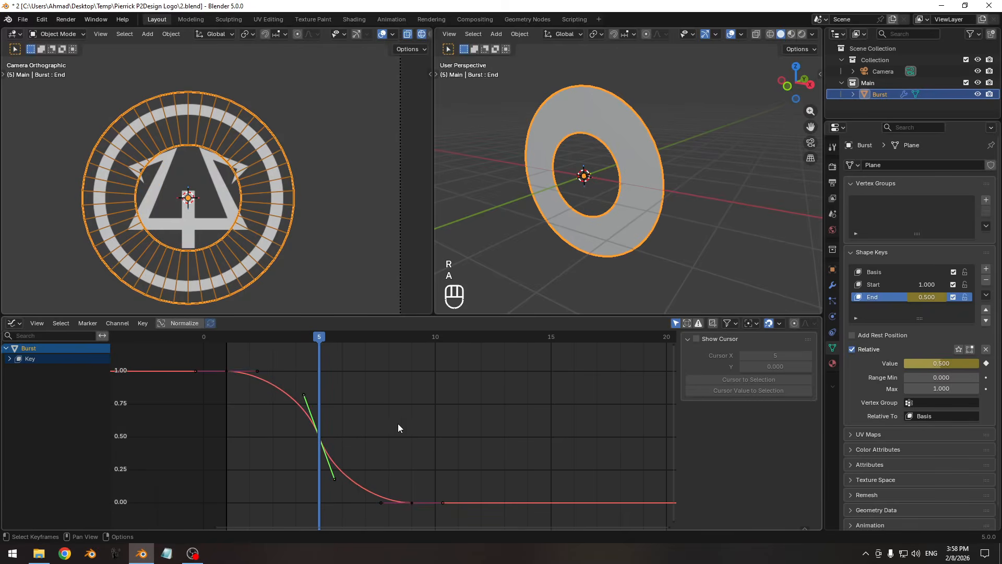
- Scale up the handles of the End curve's middle keyframe to sharpen the transition further
click(434, 430)
click(349, 477)
key(s)
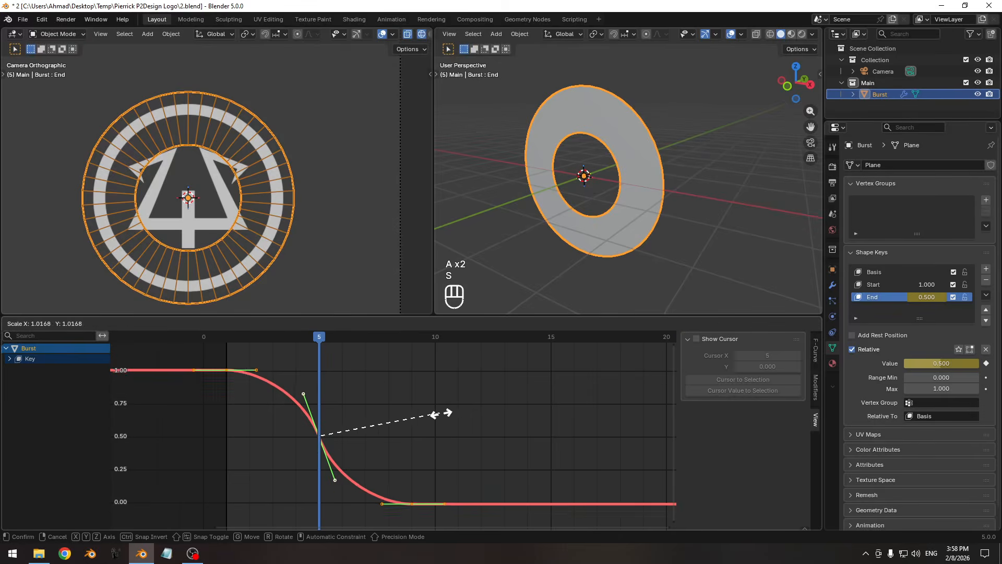
right_click(481, 424)
drag(336, 420, 306, 448)
key(s)
click(509, 419)
key(s)
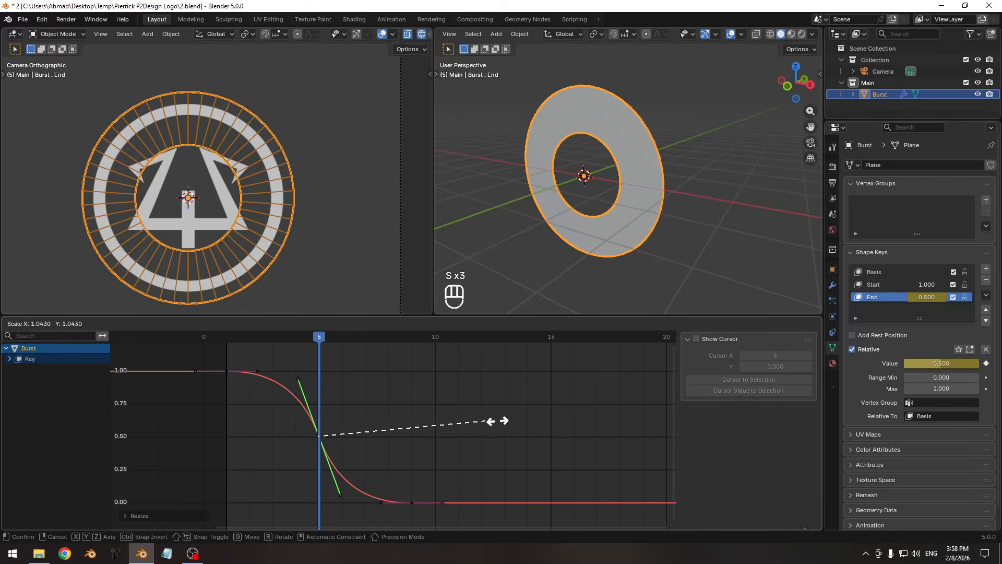
click(510, 419)
- Try shifting the middle keyframe one frame earlier, and delete it from the End curve
key(g)
key(x)
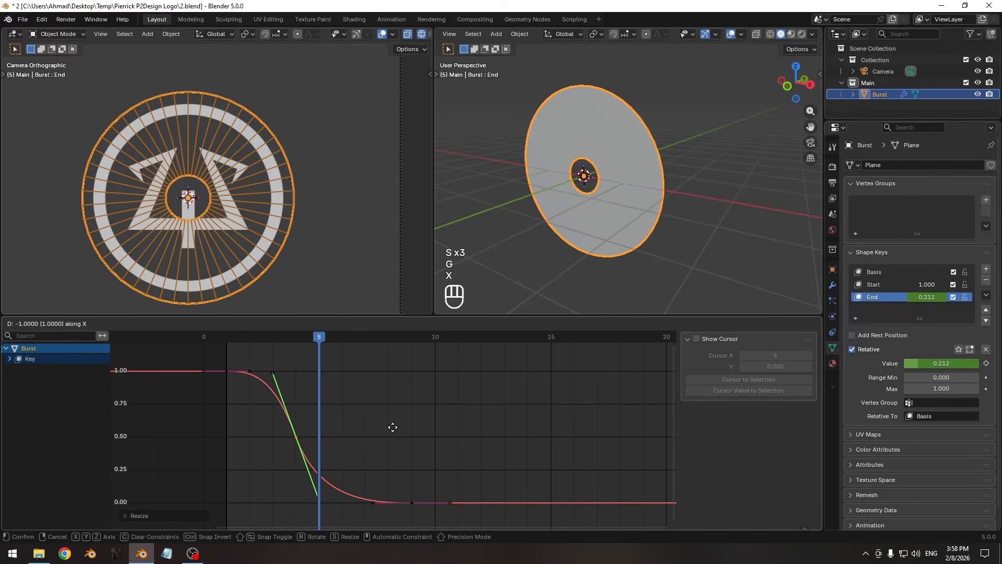
click(391, 427)
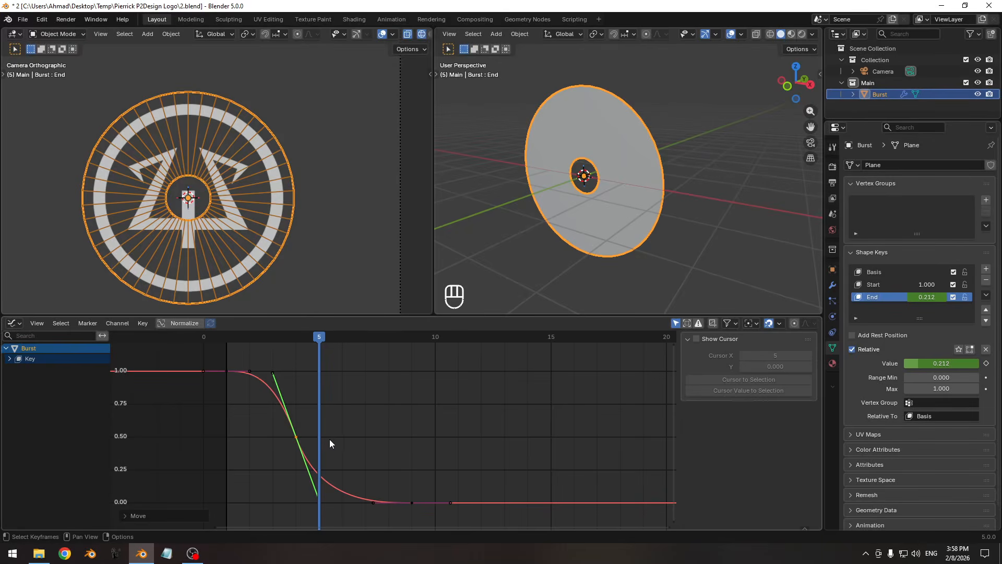
key(x)
- Raise the left handle of the frame 9 keyframe steeply and lengthen the frame 1 keyframe's handles on the End curve
shift+middle_drag(384, 455, 415, 450)
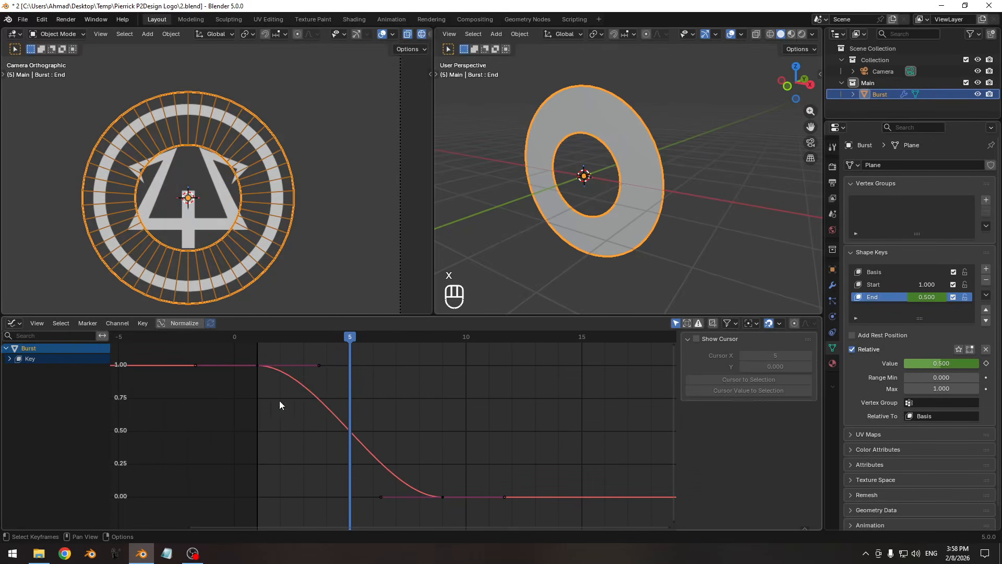
click(384, 500)
key(g)
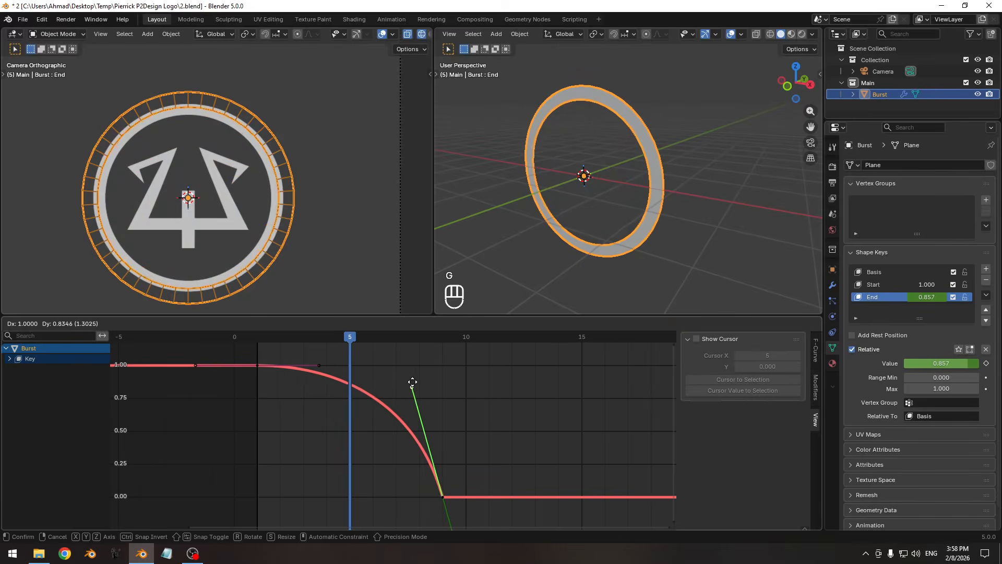
click(412, 382)
click(257, 364)
key(s)
click(458, 462)
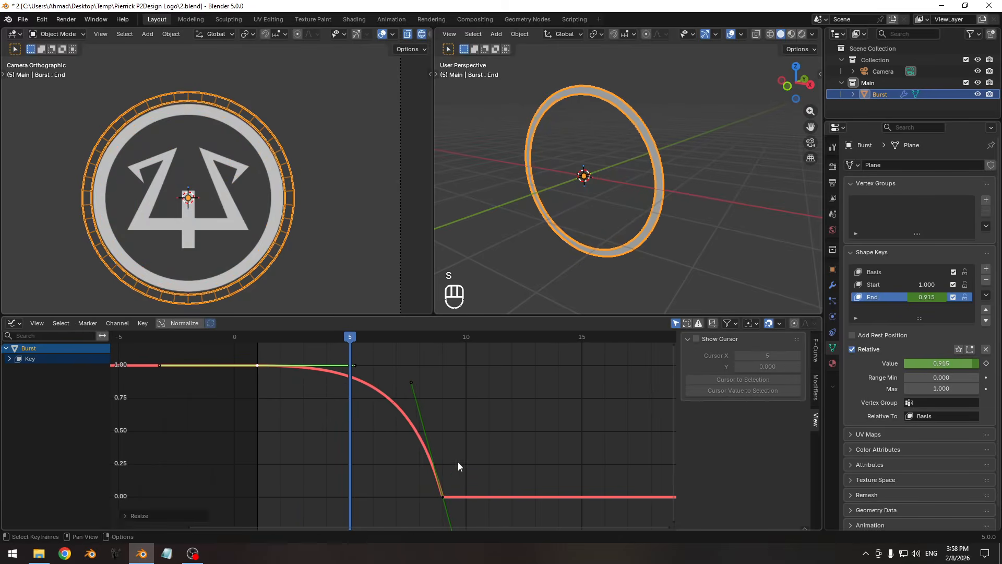
- Return to frame 1 and hide the camera viewport's overlays, keeping the whole camera frame in view
drag(303, 335, 267, 347)
key(shift+alt+z)
ctrl+middle_drag(199, 204, 237, 183)
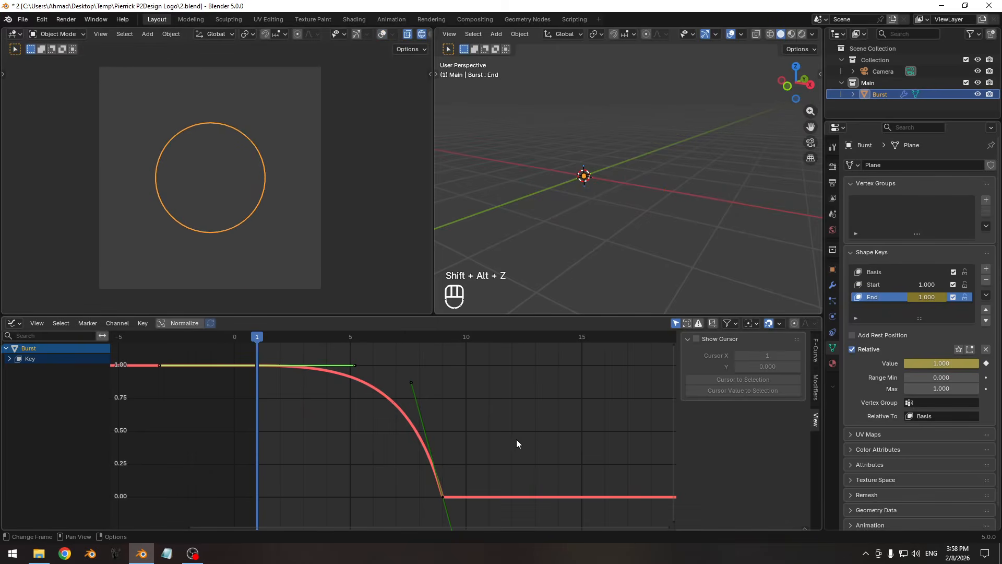
- Play the animation from frame 1 several times to check how the Burst ring fills in
key(space)
key(space)
key(z)
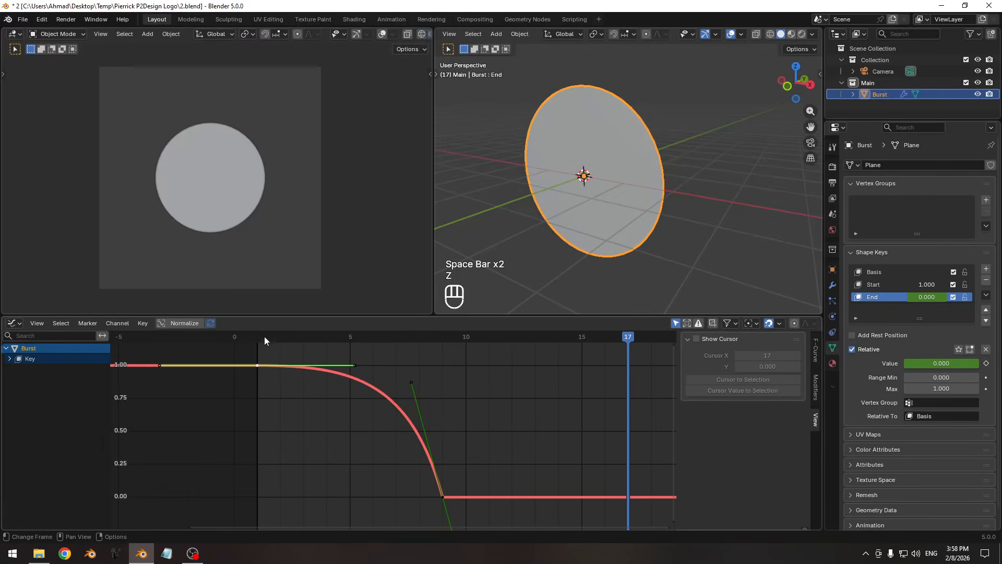
key(space)
key(space)
key(space)
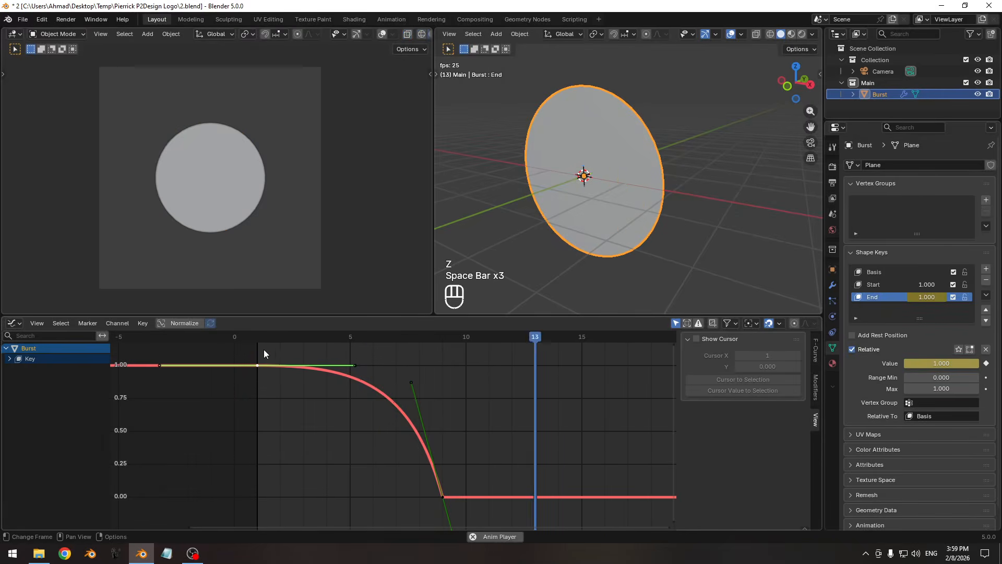
key(space)
key(space)
key(space)
- Lengthen the frame 1 keyframe's handles further and rotate the frame 9 keyframe's handles slightly steeper on the End curve
drag(286, 396, 255, 374)
drag(274, 418, 217, 372)
click(257, 362)
key(s)
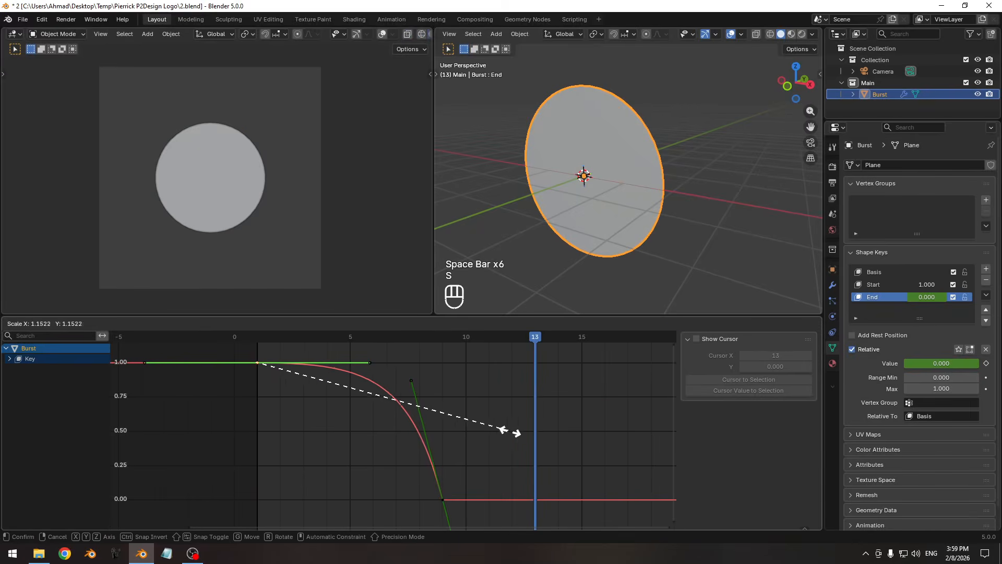
click(533, 424)
click(441, 499)
key(r)
click(570, 425)
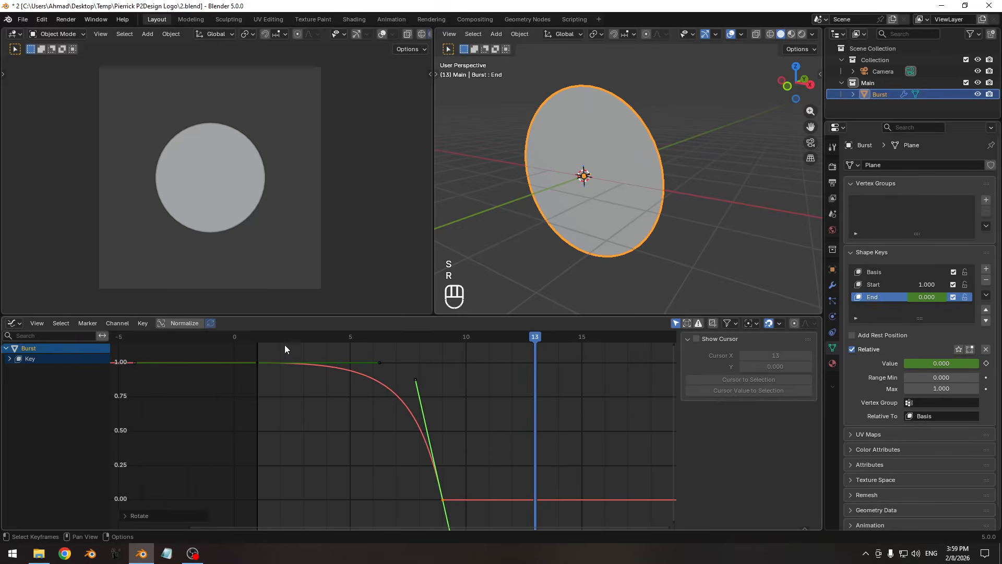
- Replay the Burst animation with the adjusted curve and scrub to frame 9
key(space)
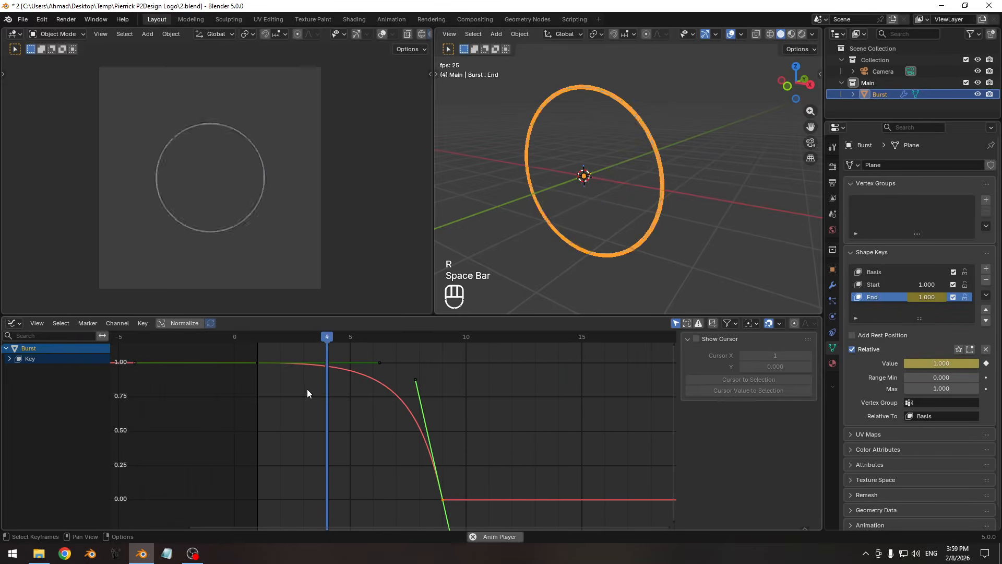
key(space)
key(space)
key(space)
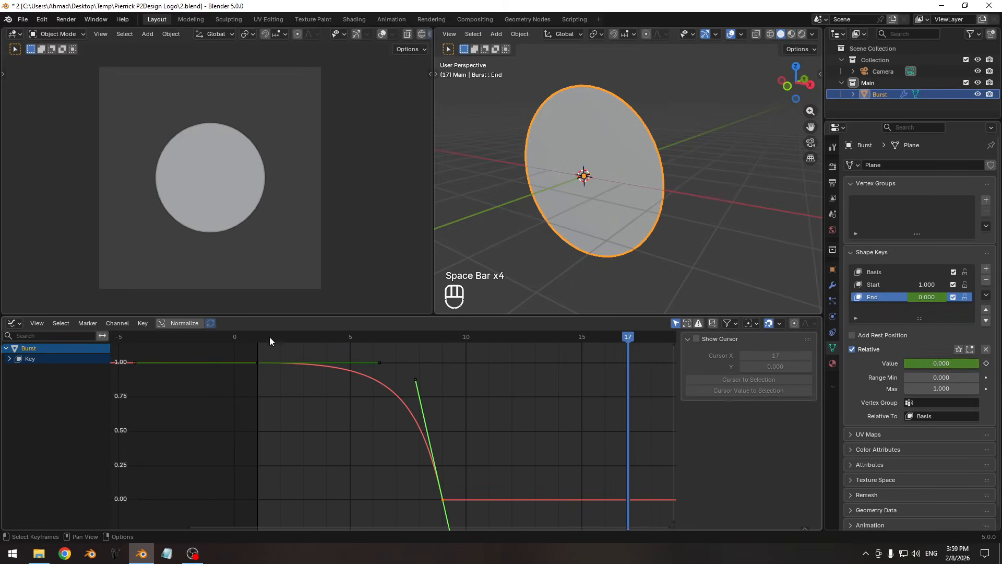
drag(269, 337, 437, 350)
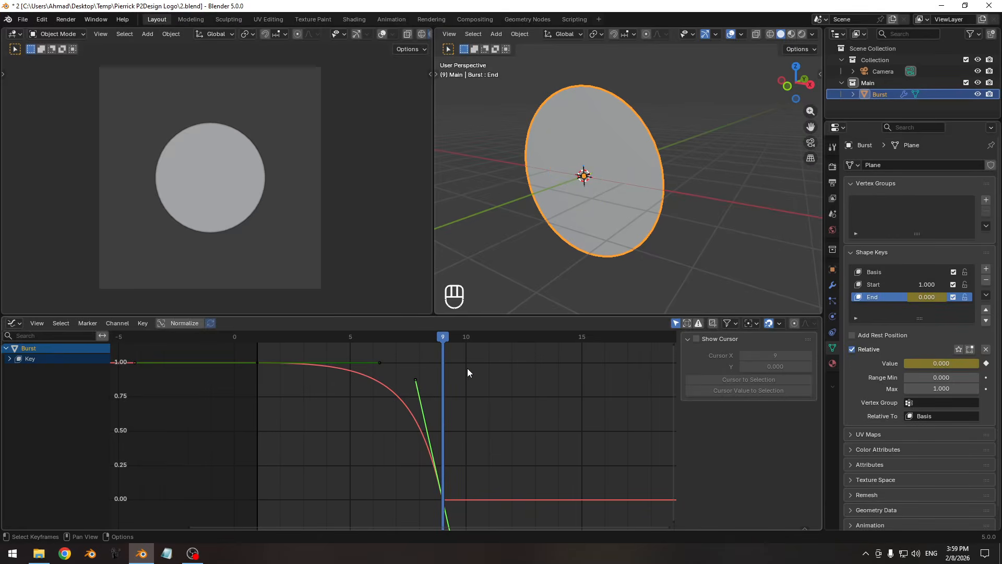
- Copy the End curve's keyframes, keyframe the Start shape key at 1.000 on frame 3, and paste them onto its curve
key(a)
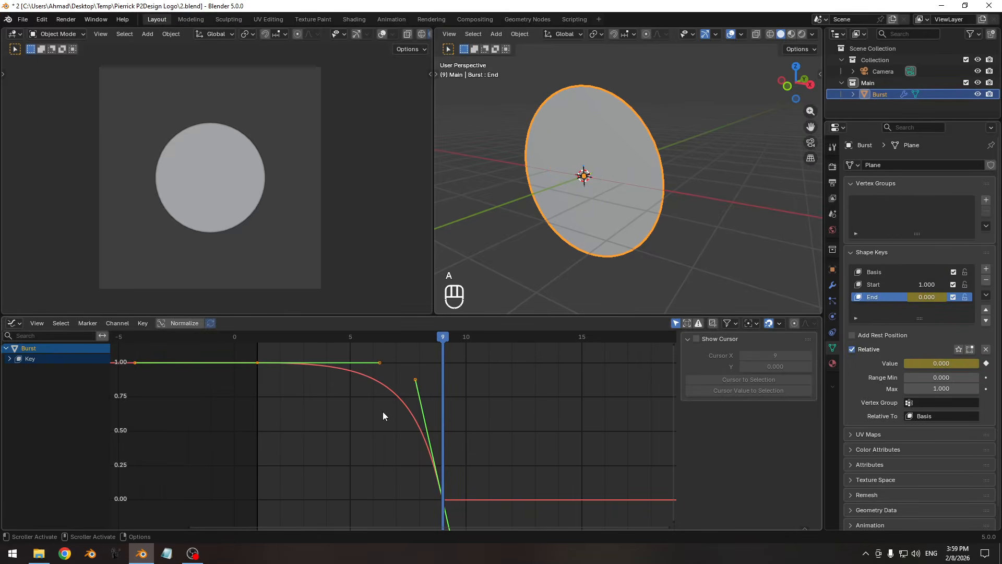
key(ctrl+c)
drag(356, 343, 303, 339)
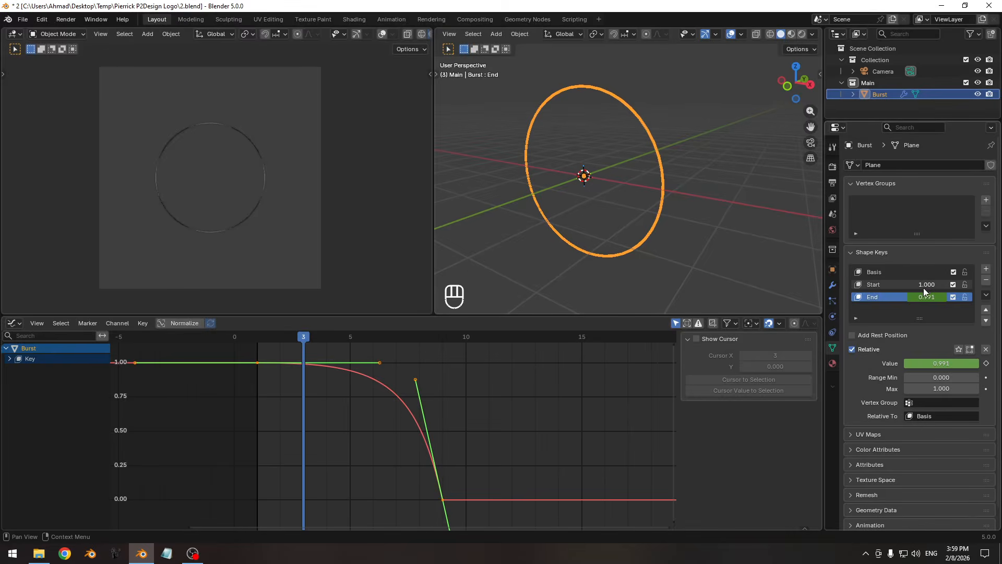
key(i)
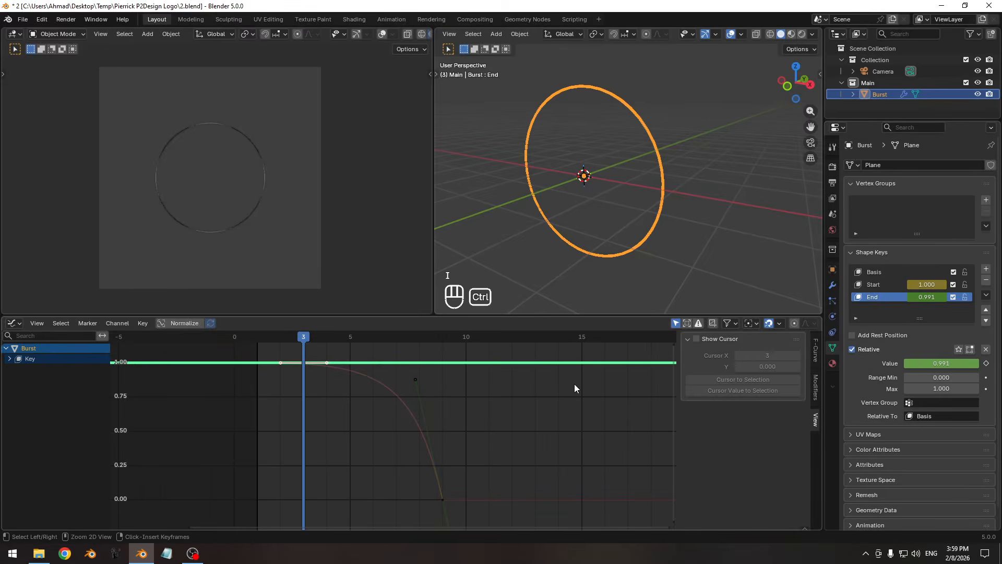
key(ctrl+v)
- Play the animation repeatedly from frame 1 to review the combined Start and End timing of the burst
drag(312, 336, 262, 348)
key(space)
key(space)
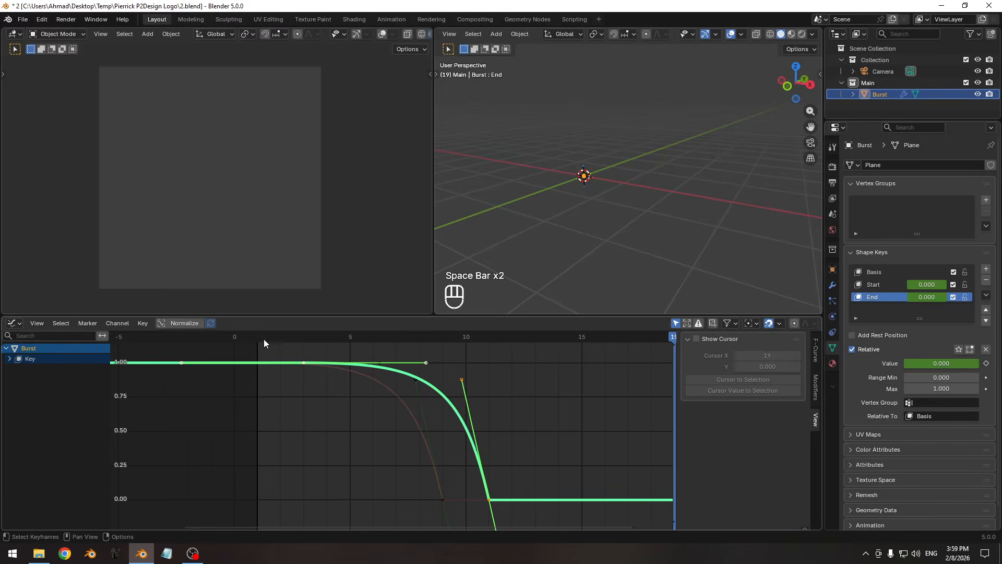
key(space)
key(space)
key(space)
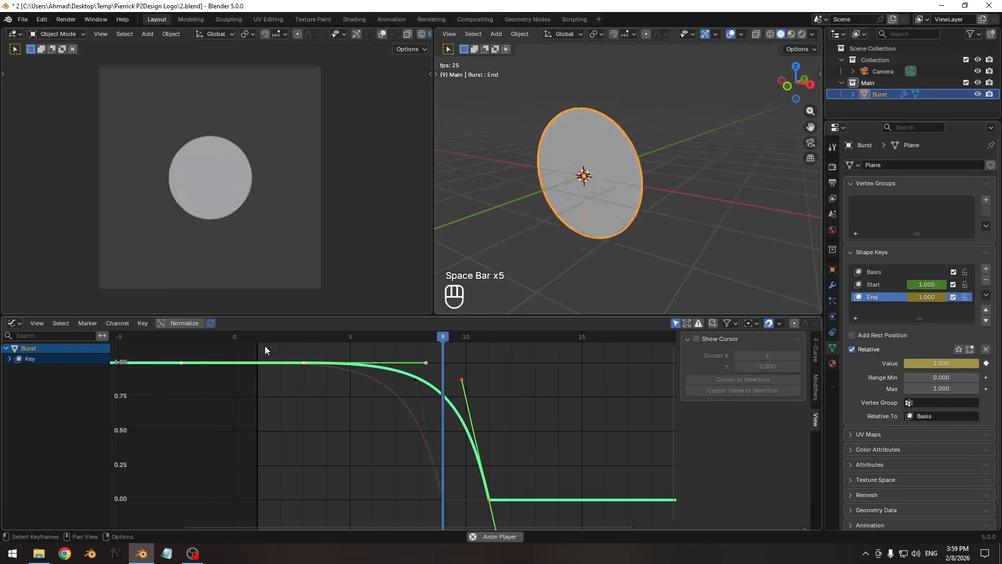
key(space)
key(space)
key(space)
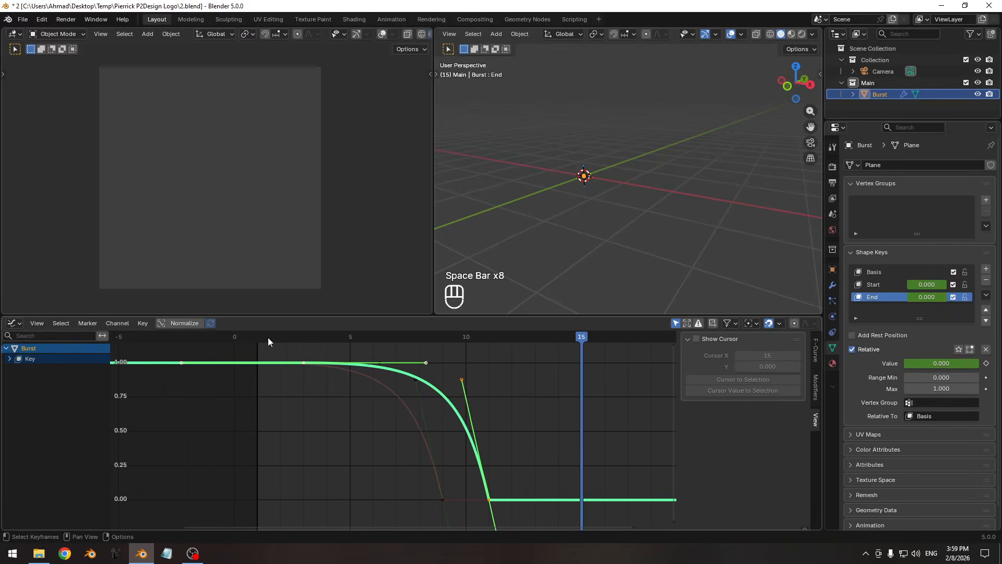
key(space)
key(space)
key(space)
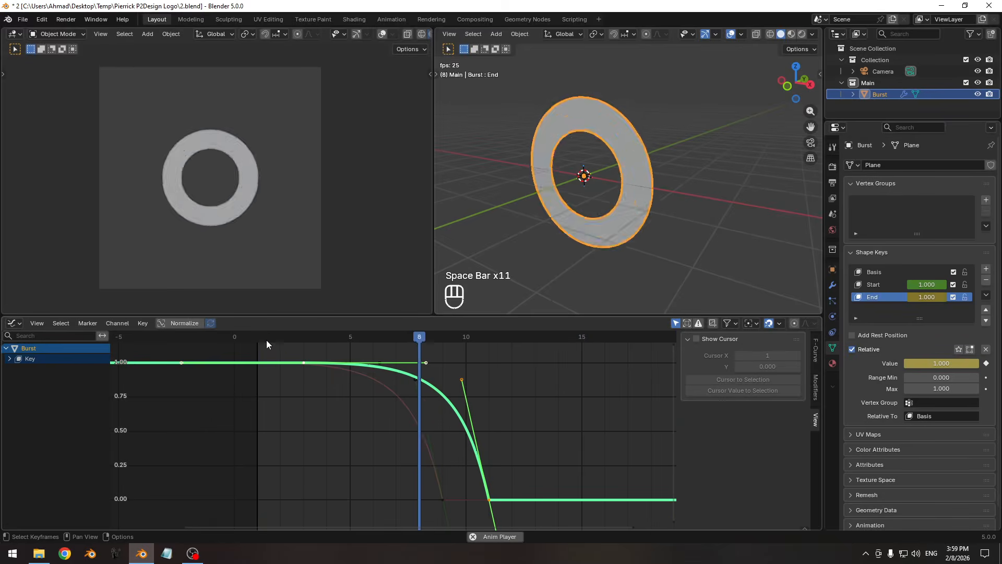
key(space)
key(space)
key(space)
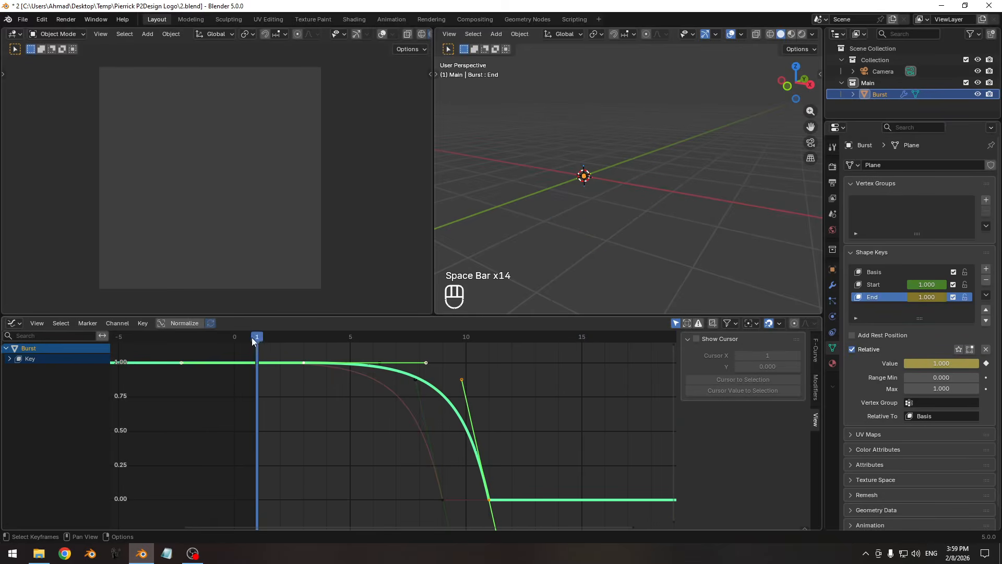
key(space)
key(space)
drag(277, 338, 259, 335)
mouse_move(337, 380)
middle_down()
mouse_move(318, 380)
mouse_move(347, 379)
mouse_move(327, 387)
middle_up()
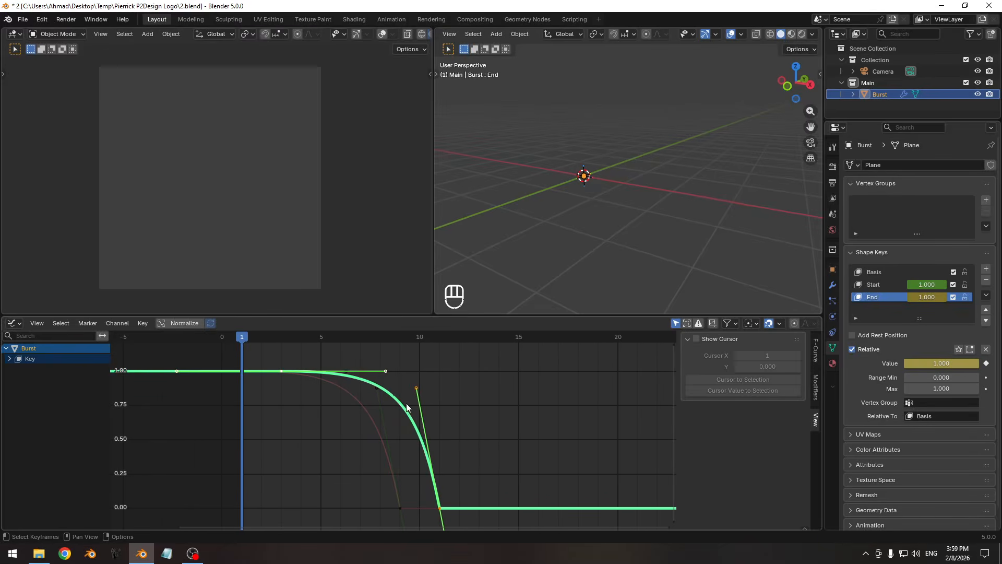
- Replay the burst from frame 1 several times and scrub to frame 7 to examine the ring's shape
key(n)
middle_drag(389, 397, 325, 400)
middle_drag(324, 400, 301, 397)
key(space)
key(space)
key(space)
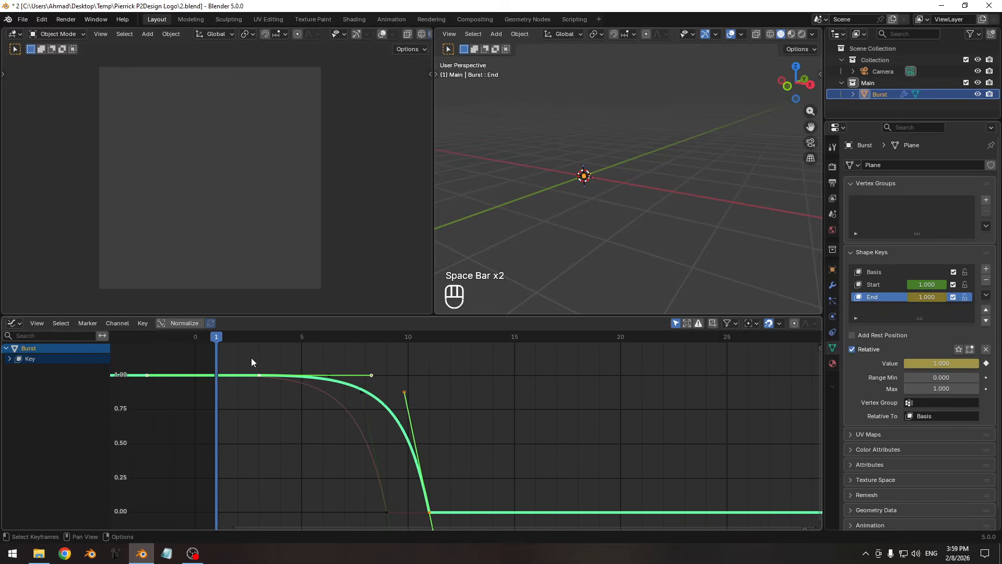
key(space)
key(space)
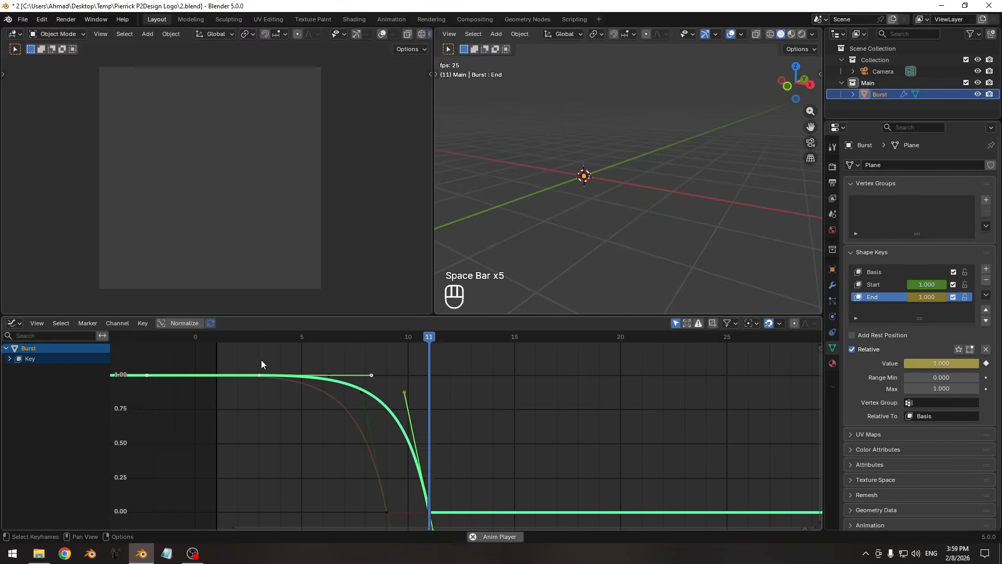
key(space)
click(220, 337)
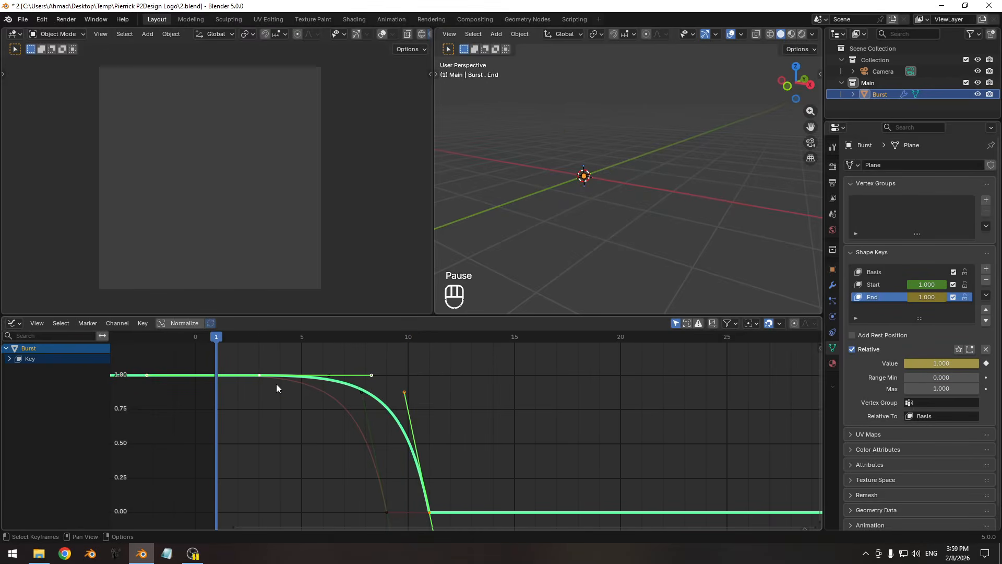
key(space)
key(space)
click(227, 337)
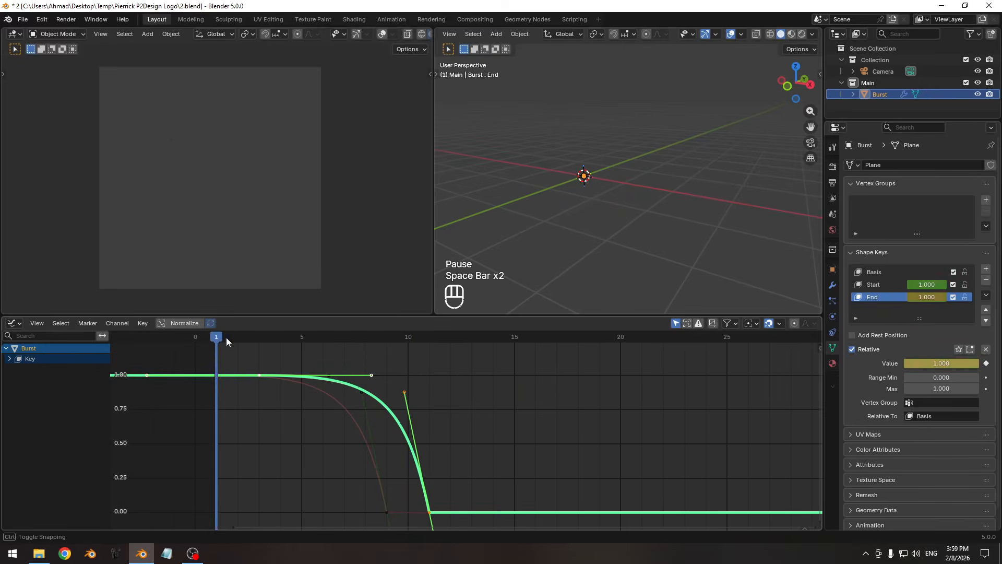
drag(227, 337, 344, 343)
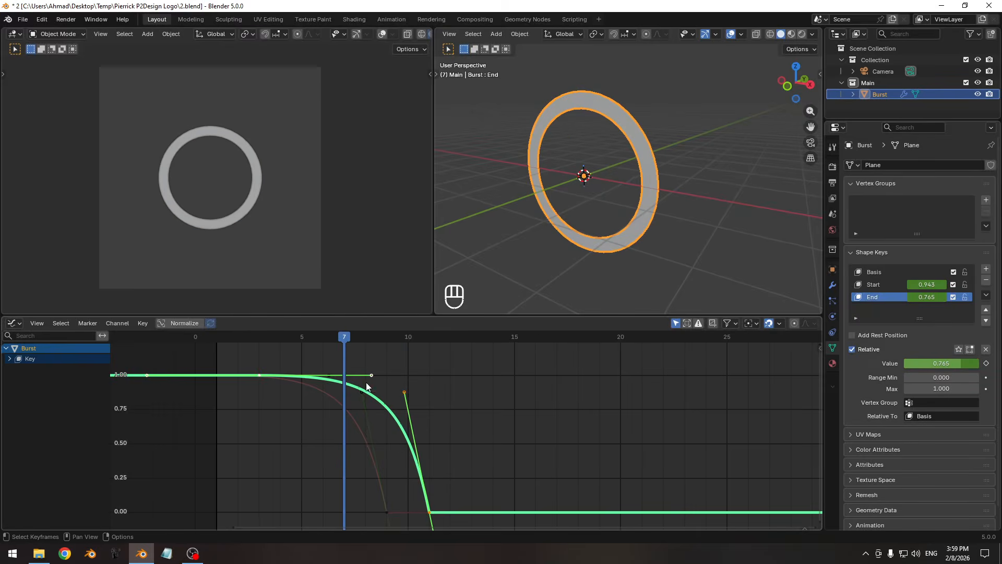
- Delete all keyframes of the Start shape key's curve and set its value to 1.000
middle_drag(367, 386, 332, 386)
key(x)
click(338, 393)
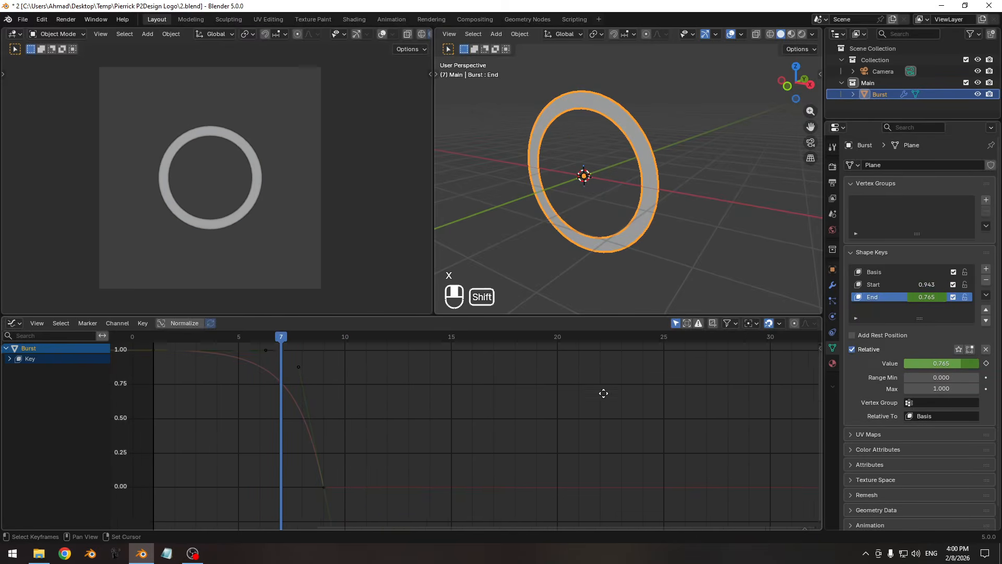
drag(919, 285, 929, 284)
- Flatten the handles of the End curve's frame 9 keyframe by scaling them to 0 on Y and move the keyframe to frame 10
shift+middle_drag(382, 400, 472, 376)
mouse_move(441, 392)
ctrl+middle_down()
mouse_move(427, 415)
mouse_move(449, 402)
ctrl+middle_up()
drag(443, 420, 364, 464)
shift+middle_drag(363, 457, 363, 468)
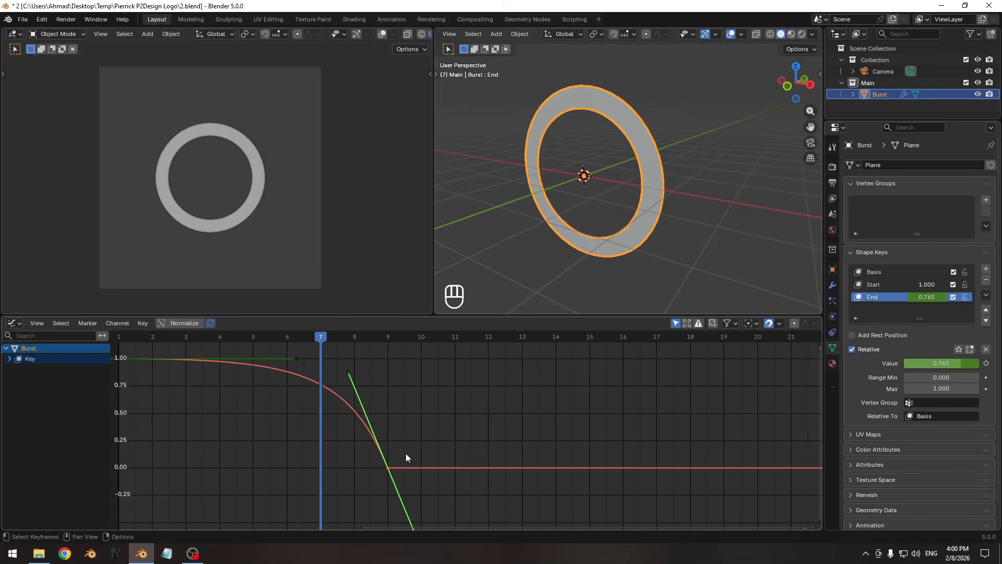
key(s)
key(y)
key(KP_0)
key(KP_Enter)
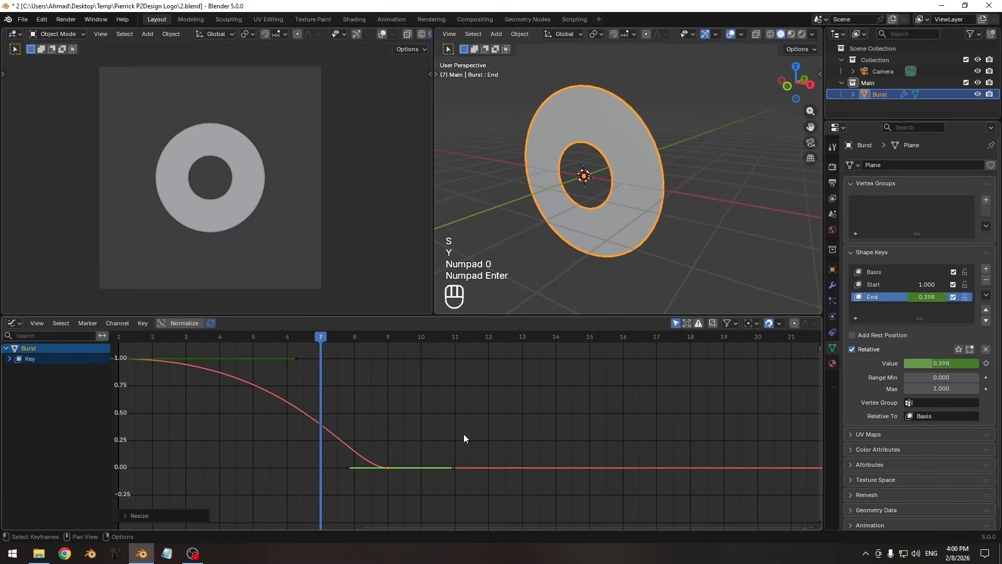
key(g)
key(x)
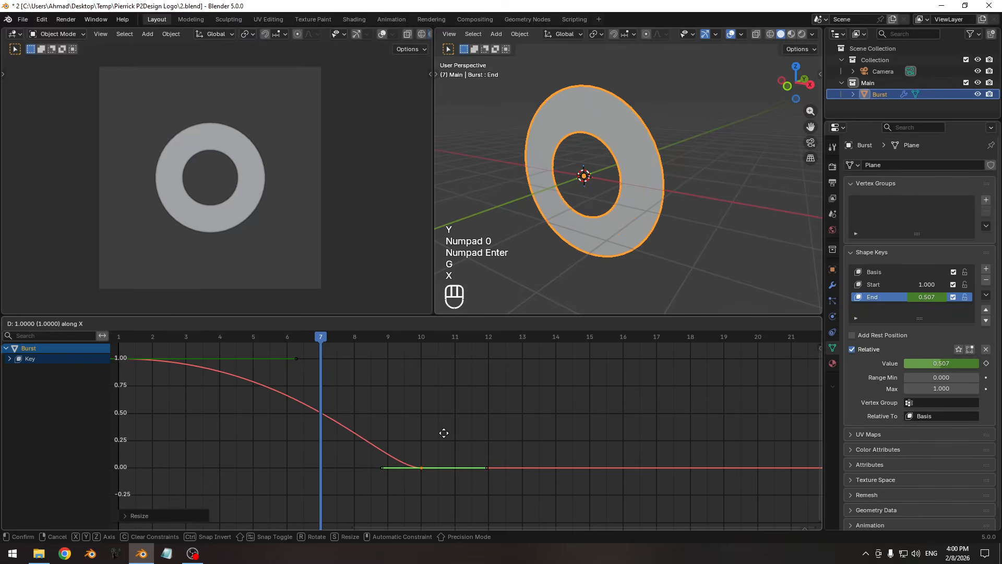
click(444, 432)
- Insert a new keyframe on the End curve at frame 9
drag(327, 341, 382, 340)
click(340, 418)
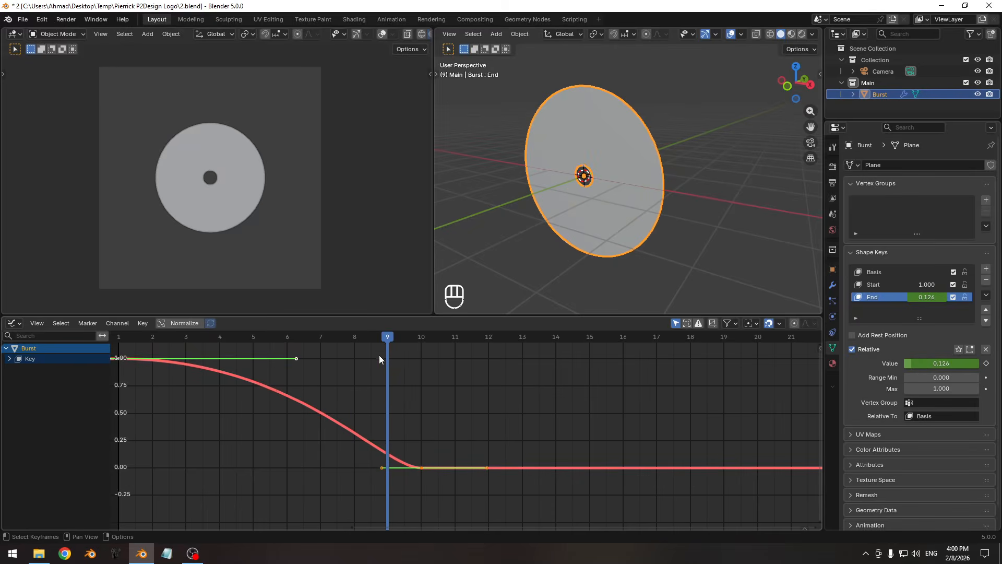
key(i)
click(373, 390)
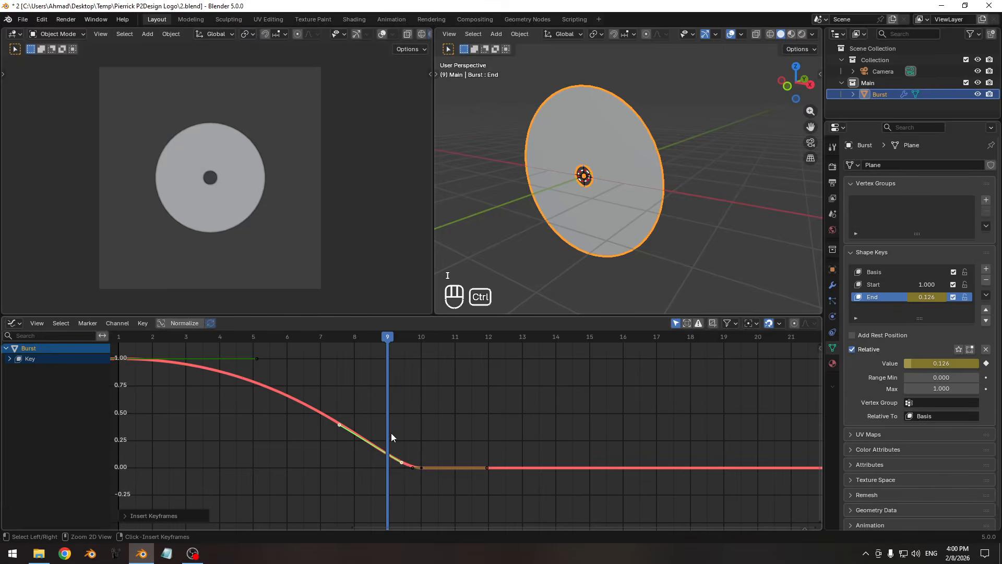
- Maximize the Graph Editor, then rotate the End curve's frame 9 handles steeper and rescale them
key(ctrl+space)
key(ctrl+space)
key(ctrl+space)
ctrl+middle_drag(414, 409, 435, 405)
middle_drag(422, 408, 428, 431)
drag(538, 411, 509, 436)
ctrl+middle_drag(537, 420, 533, 420)
mouse_move(544, 404)
middle_down()
mouse_move(523, 422)
mouse_move(540, 419)
middle_up()
key(r)
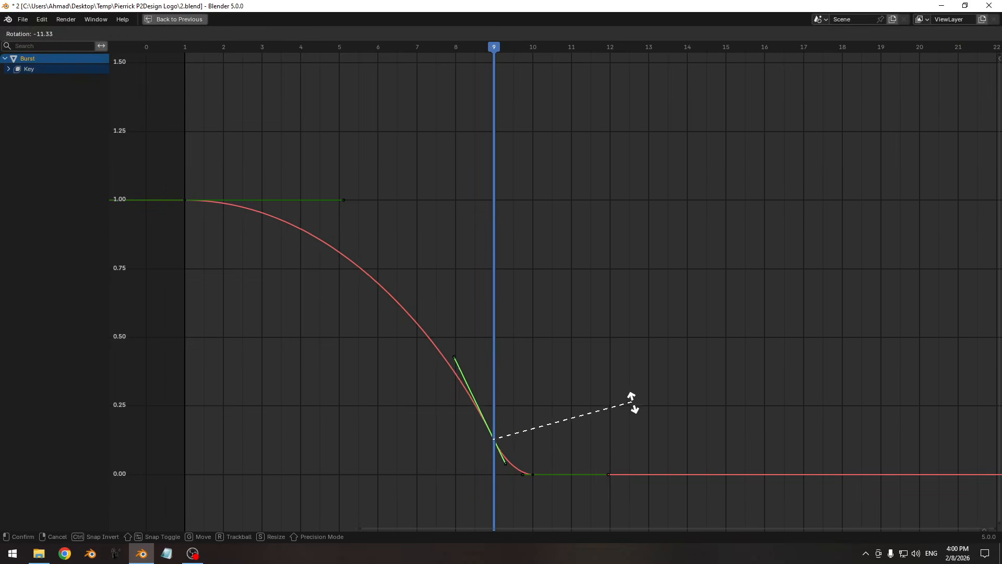
click(642, 420)
key(s)
click(681, 435)
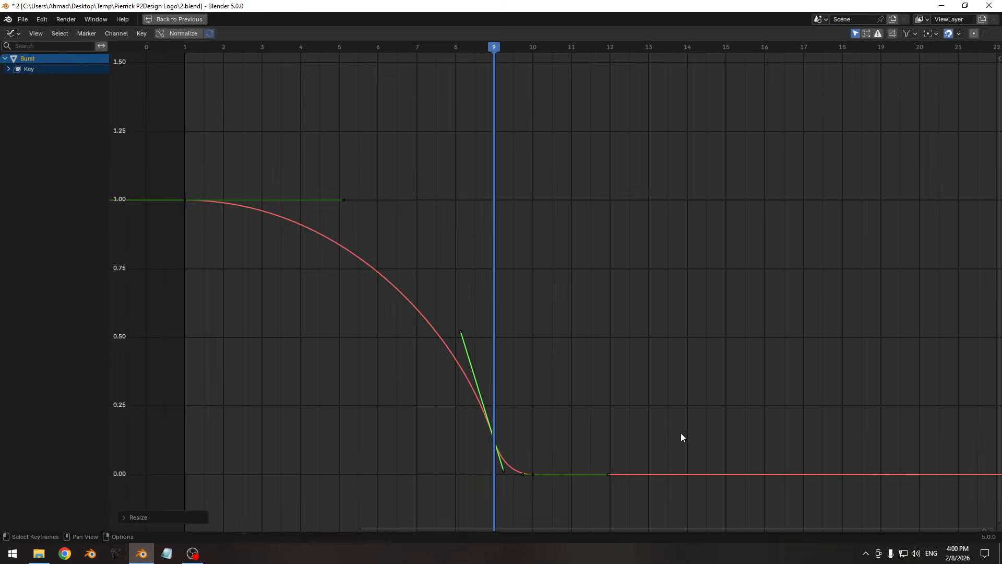
key(r)
right_click(681, 424)
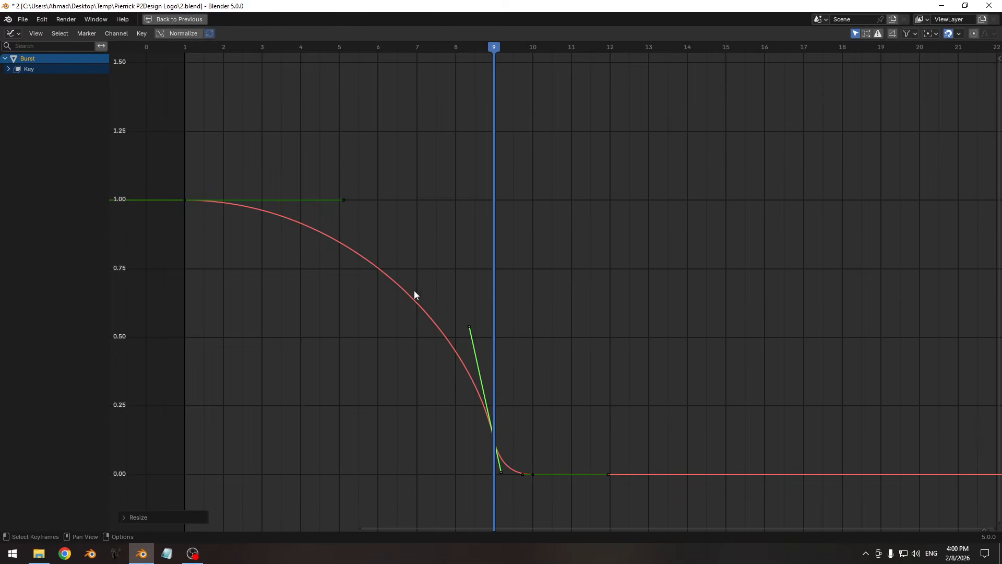
- Lengthen the incoming handle at frame 9 and the outgoing handle at frame 1 on the End curve, and restore the editor layout
key(s)
click(577, 280)
key(s)
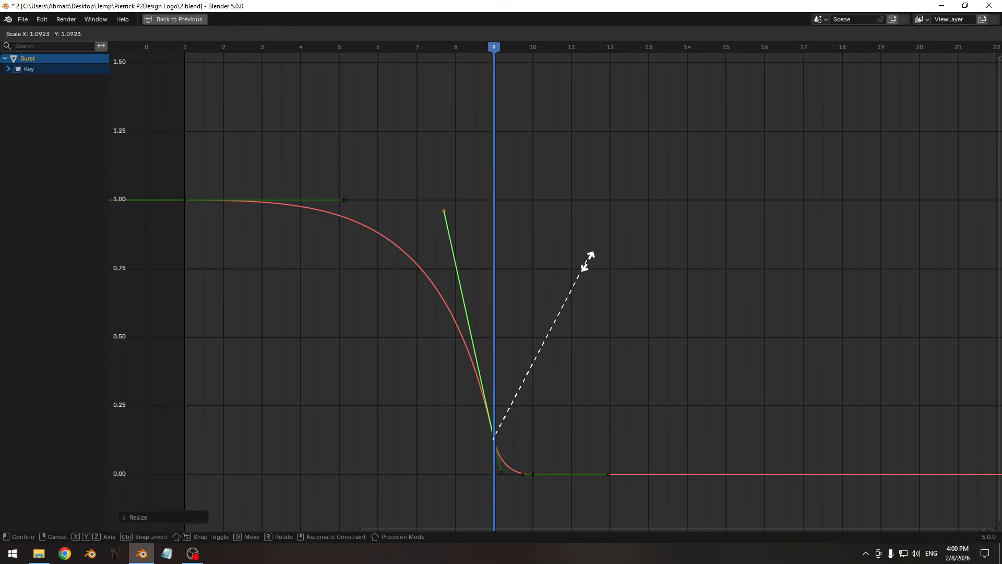
click(593, 262)
key(s)
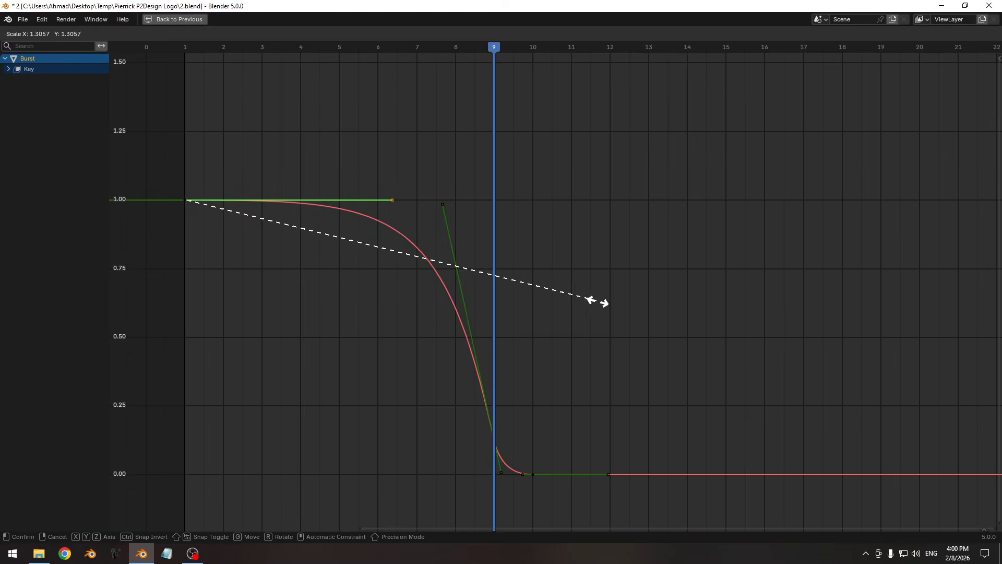
click(599, 299)
key(s)
click(349, 263)
drag(374, 161, 433, 224)
key(s)
click(541, 239)
key(ctrl+space)
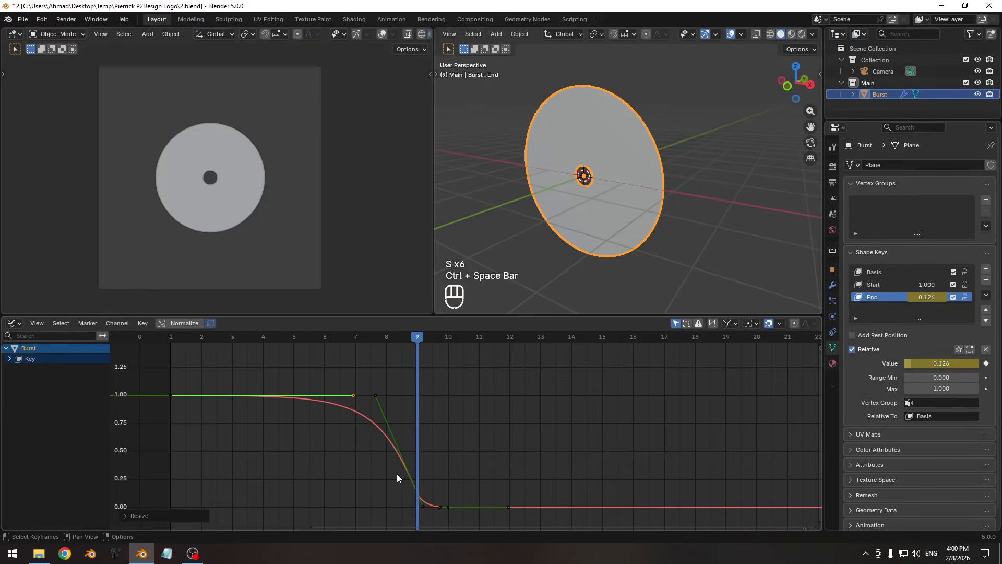
- Scrub and play the burst to review the reshaped End curve
drag(277, 342, 416, 343)
key(space)
key(space)
key(space)
key(space)
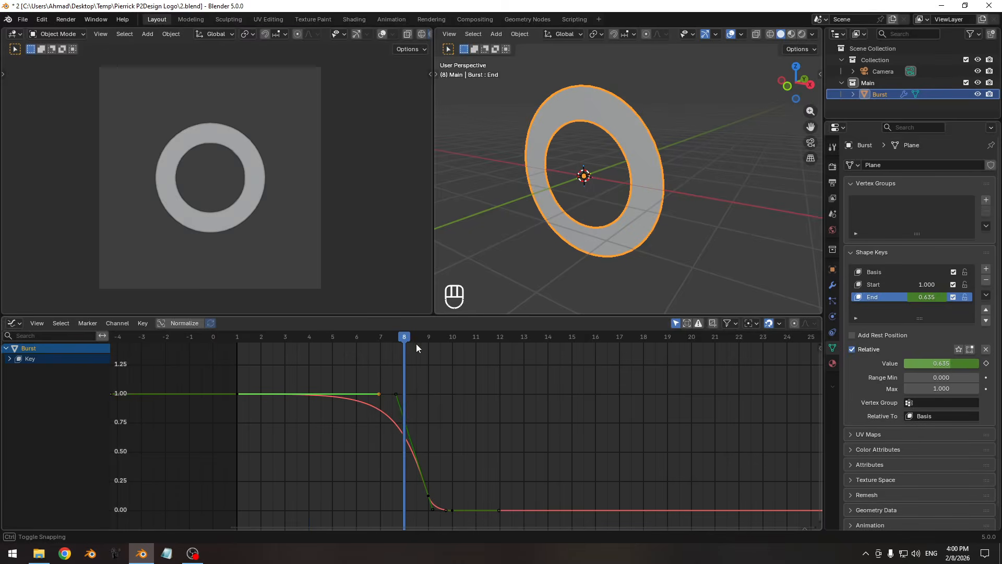
- Copy the End curve's keyframes, keyframe the Start shape key at 1.000 on frame 3, and paste them onto its curve
drag(312, 359, 307, 413)
key(ctrl+c)
click(249, 342)
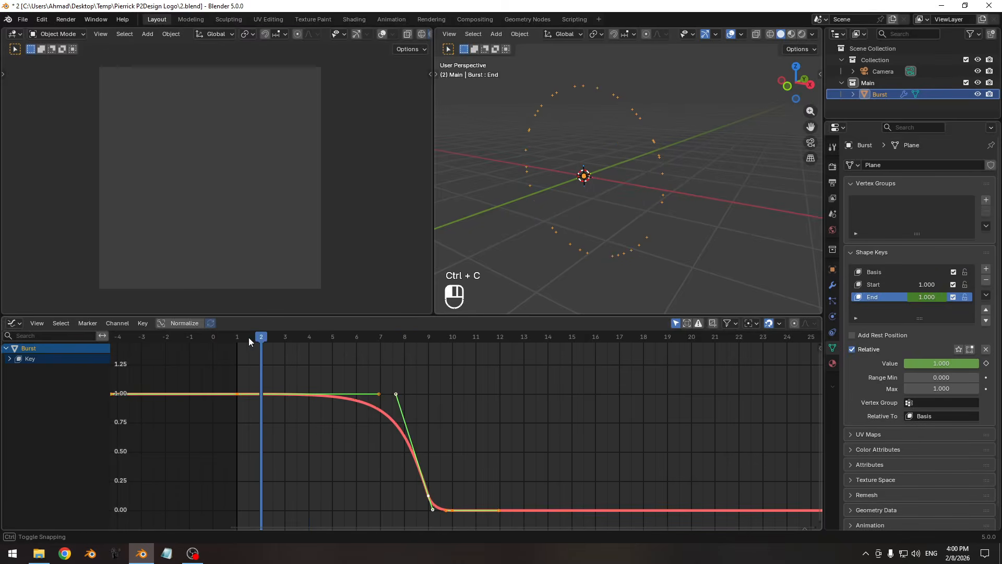
drag(264, 337, 284, 339)
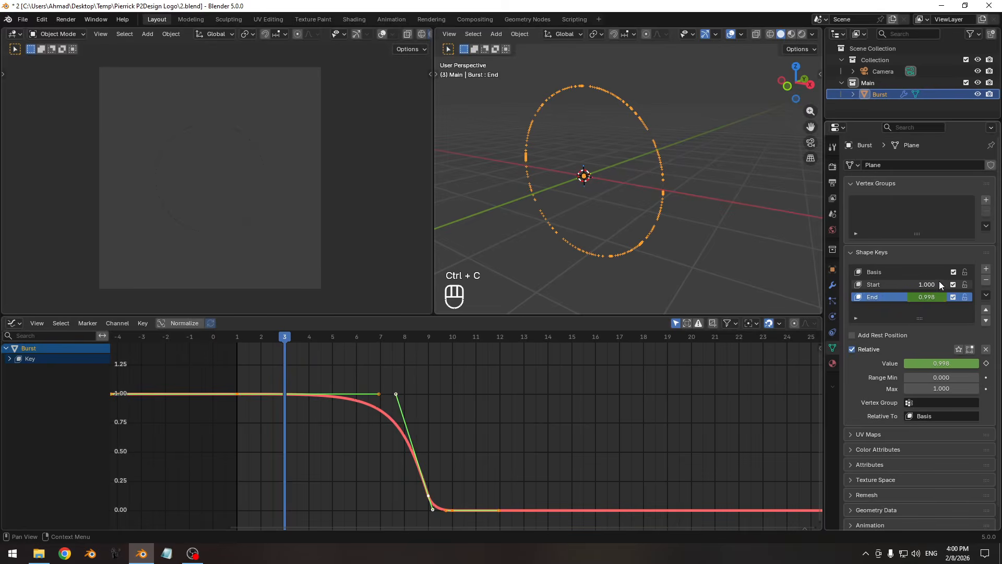
key(i)
click(590, 393)
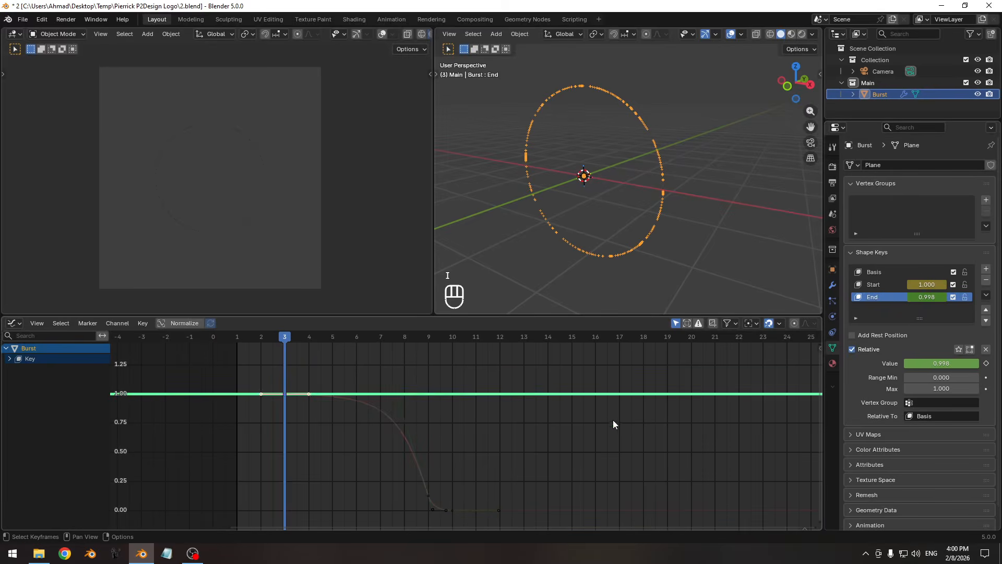
key(ctrl+v)
- Replay the animation repeatedly from frame 1 to review the burst with both eased curves, finishing with a scrub to frame 9
drag(304, 339, 243, 342)
key(space)
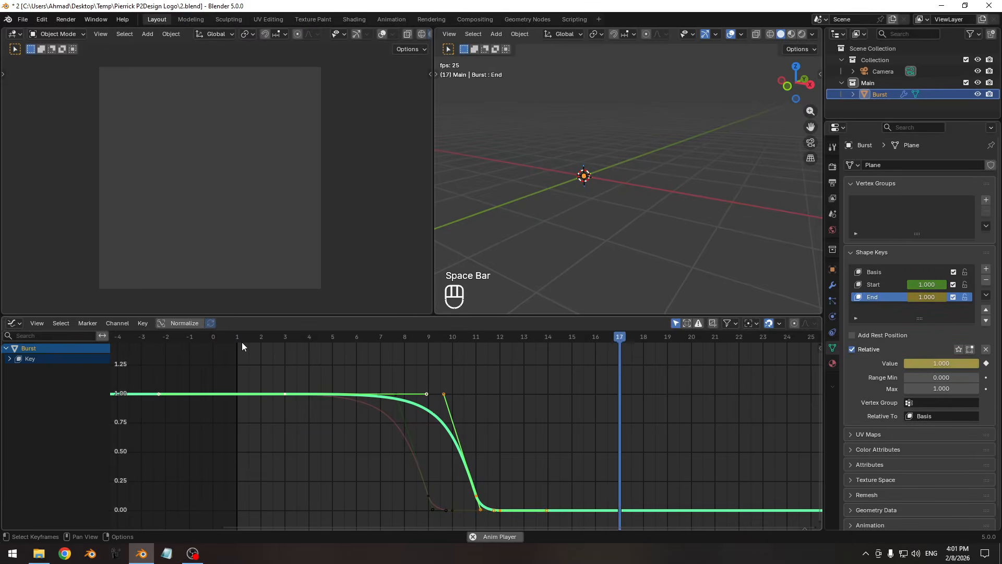
key(space)
key(space)
key(space)
key(space)
key(space)
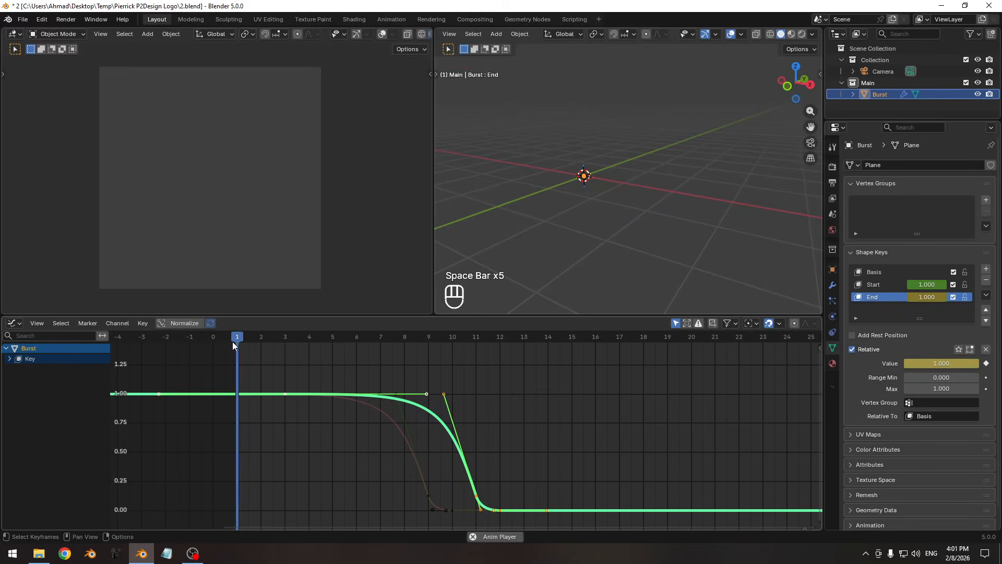
key(space)
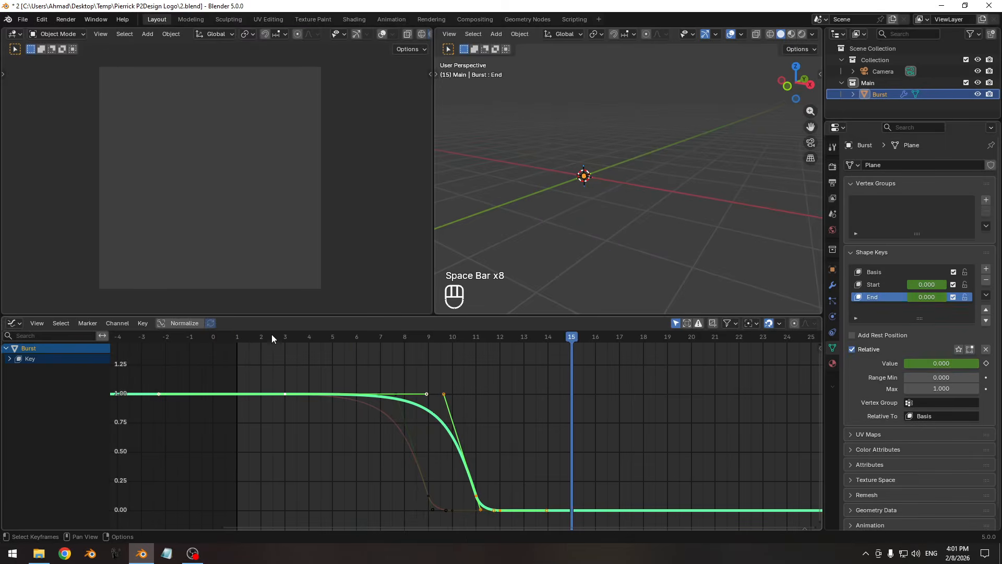
key(Pause)
key(space)
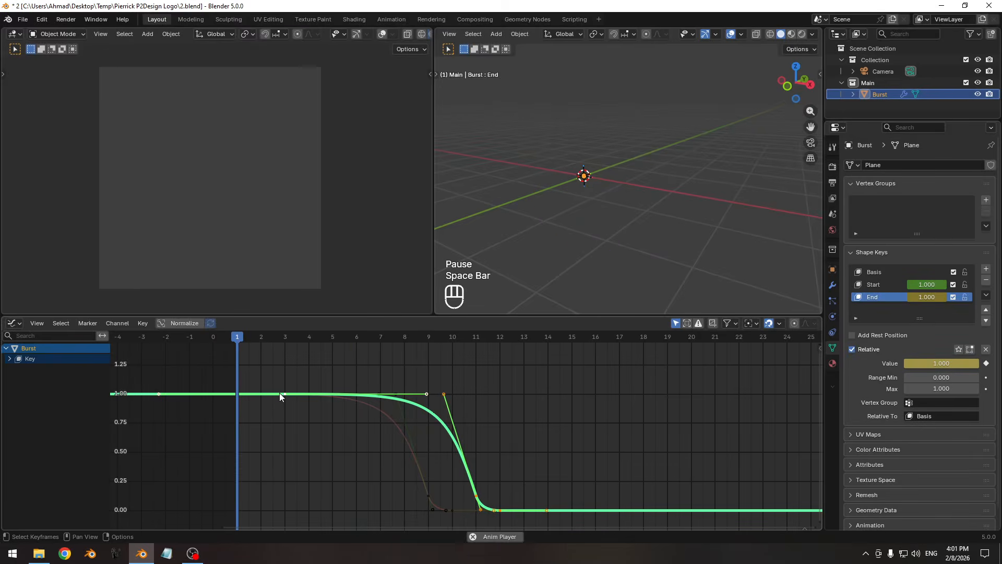
key(space)
key(space)
key(space)
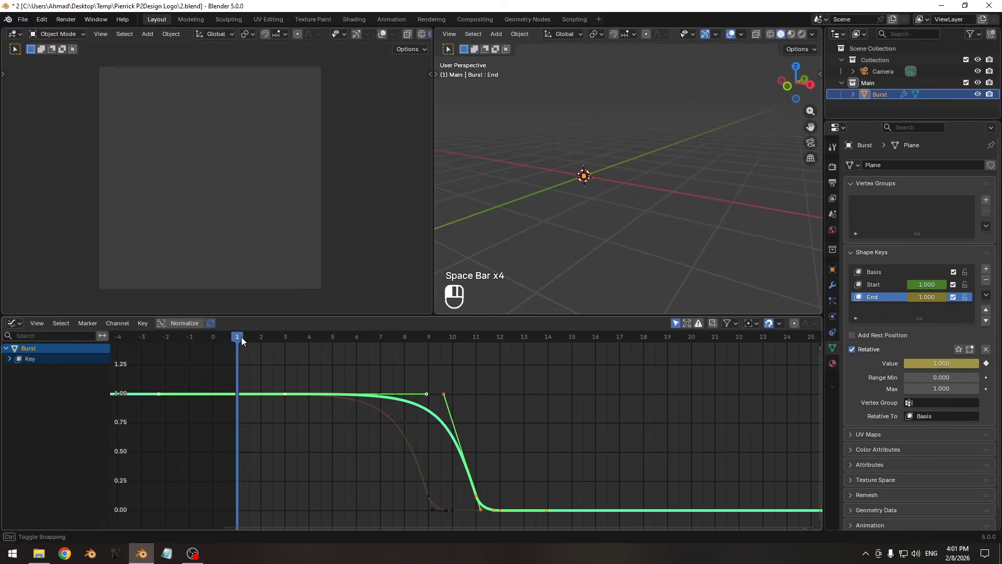
key(space)
key(space)
key(space)
key(space)
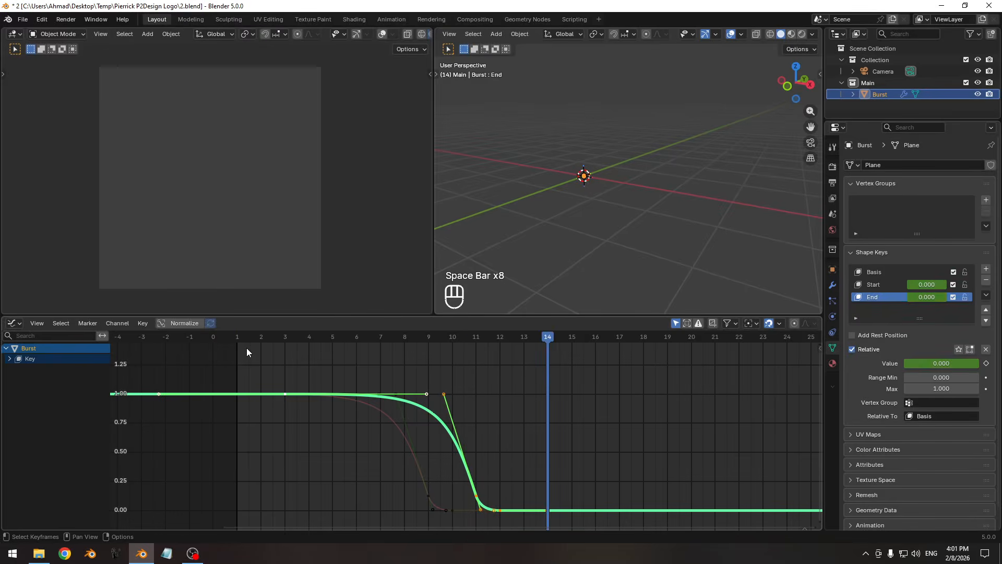
key(space)
key(space)
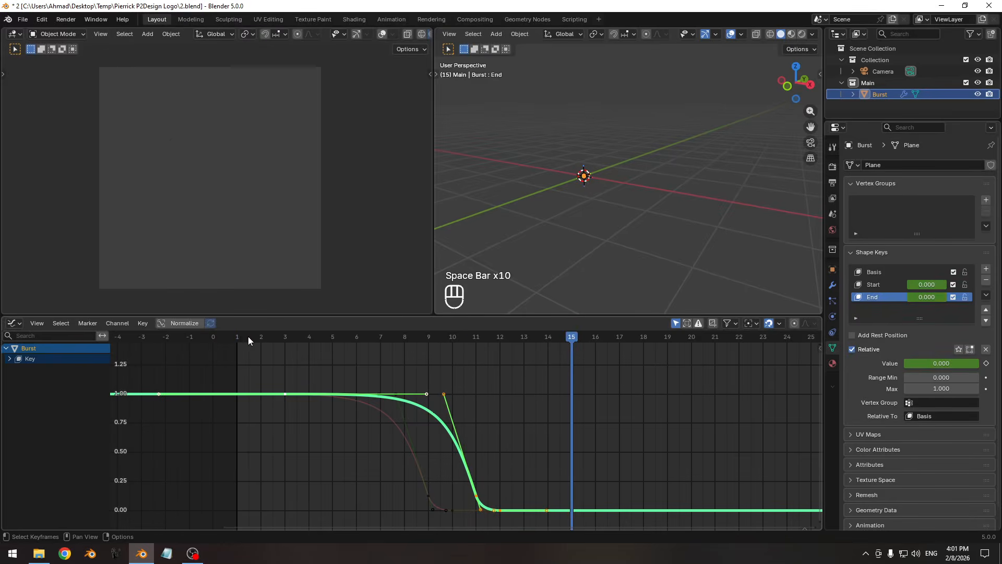
drag(395, 351, 239, 338)
key(space)
key(space)
key(space)
key(space)
click(261, 333)
key(space)
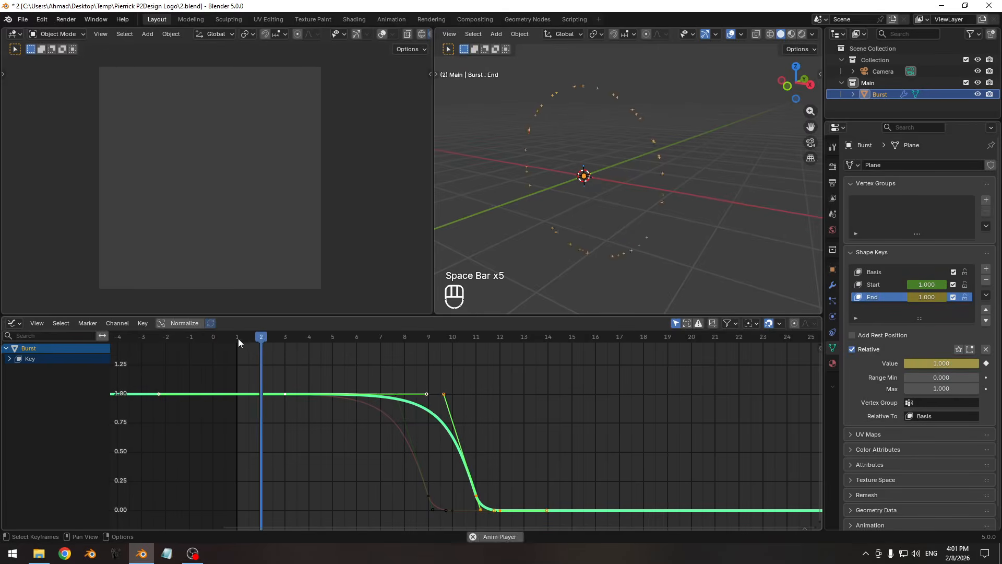
key(space)
drag(254, 337, 248, 383)
key(space)
key(space)
click(236, 340)
key(space)
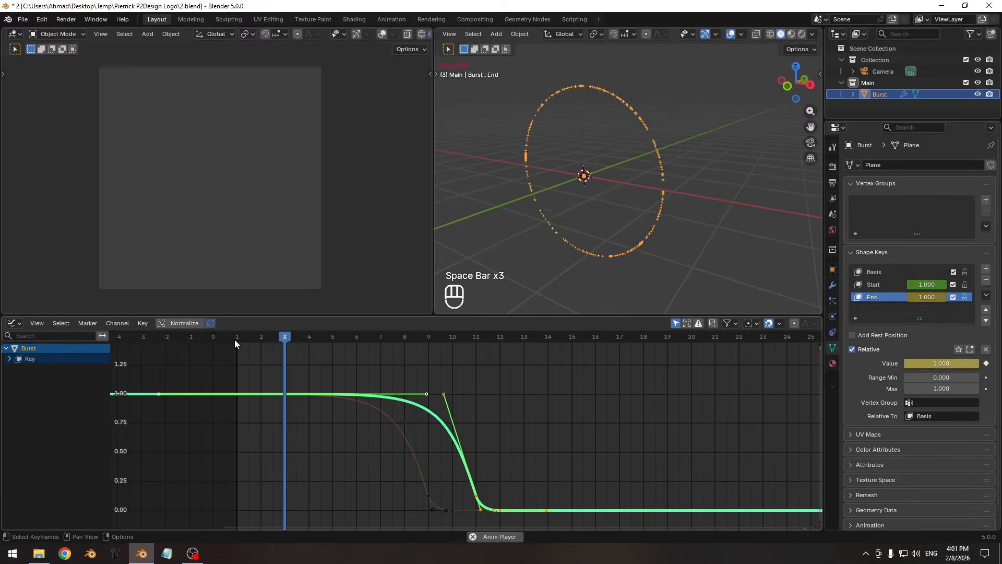
key(space)
click(241, 340)
key(space)
key(space)
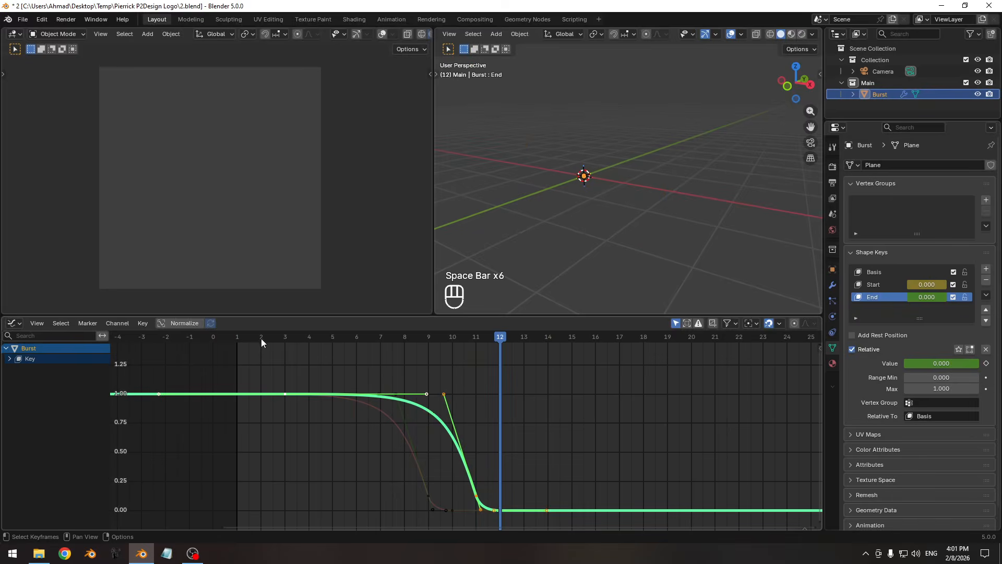
drag(261, 338, 428, 343)
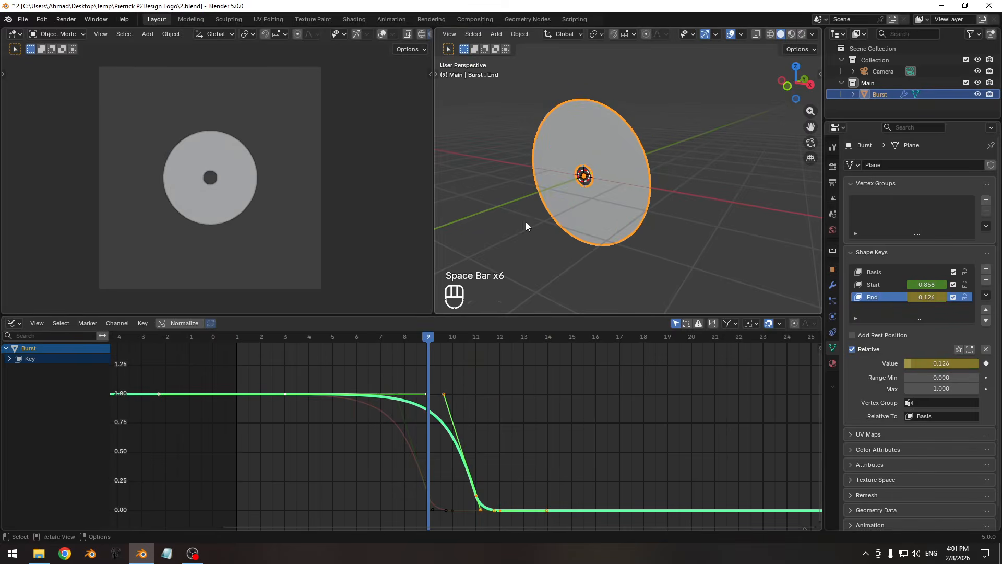
- Enlarge the Outliner and create a new collection named FX inside the Main collection
scroll(587, 214, down, 2)
drag(857, 121, 856, 199)
shift+middle_drag(596, 185, 609, 218)
click(854, 83)
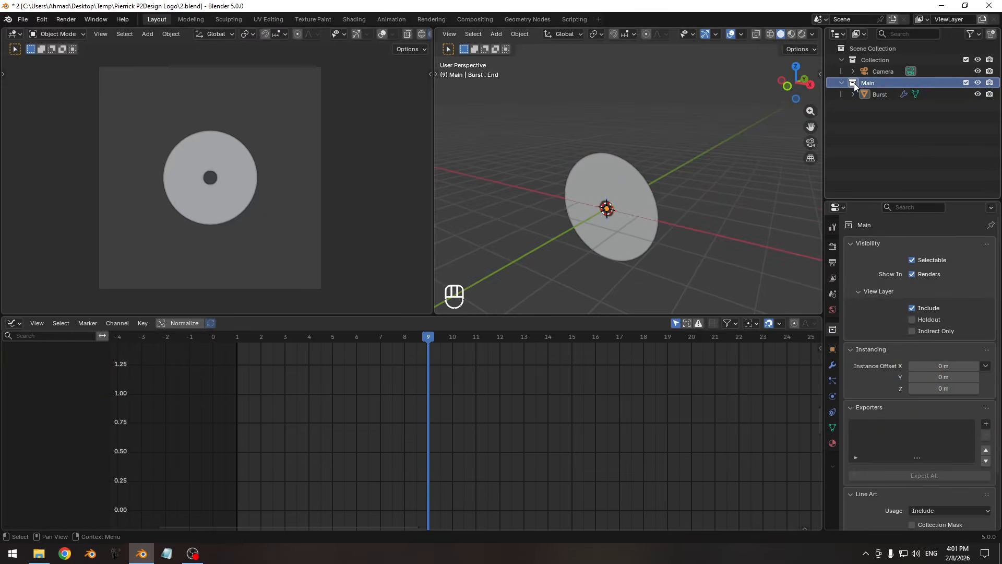
key(c)
double_click(879, 96)
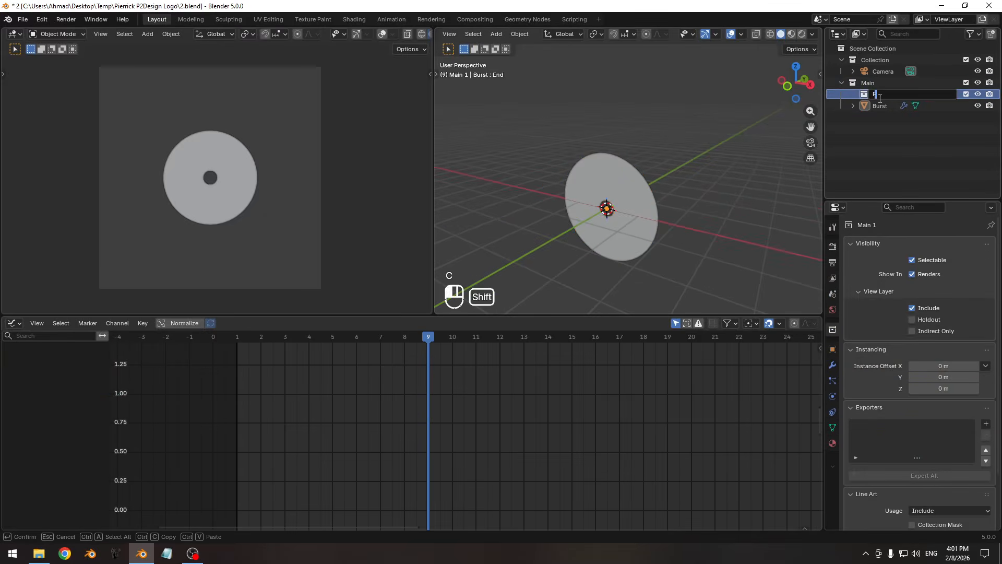
text(FX)
key(Return)
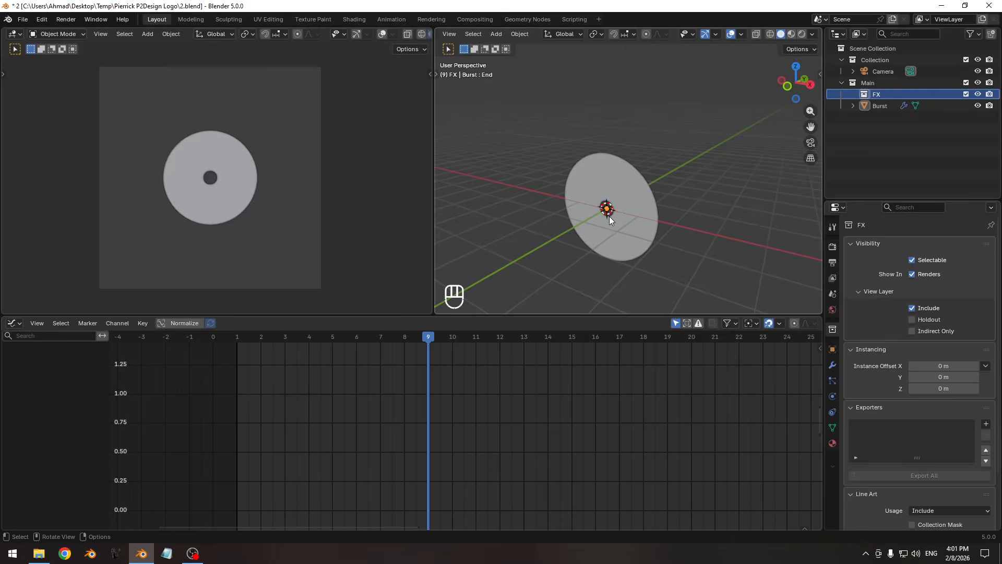
key(shift+a)
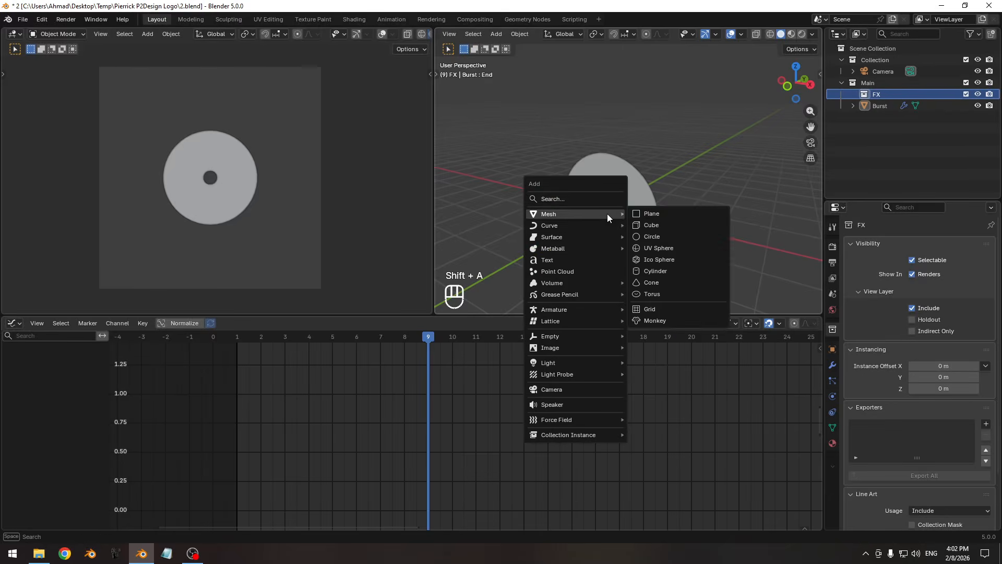
key(Pause)
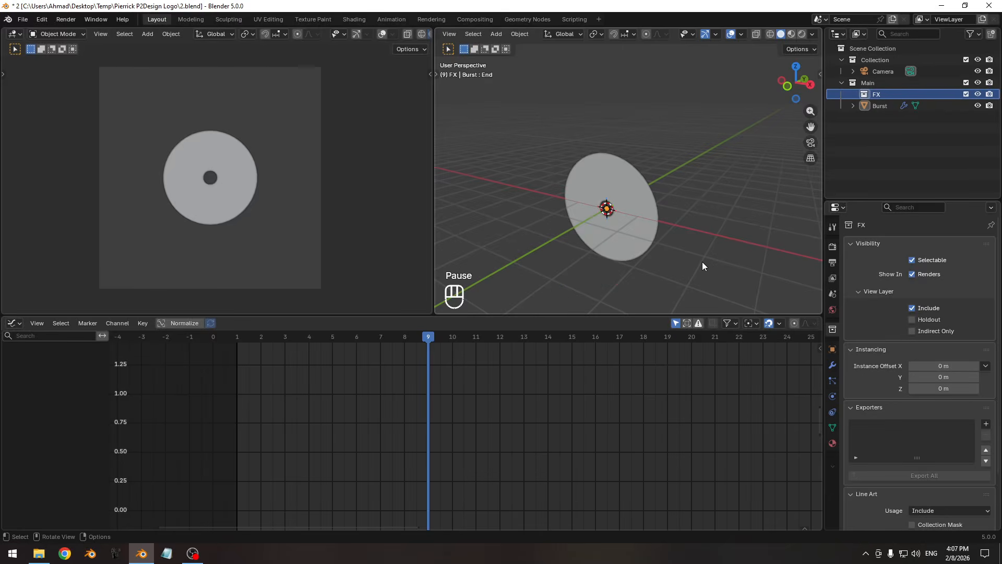
middle_drag(660, 253, 679, 205)
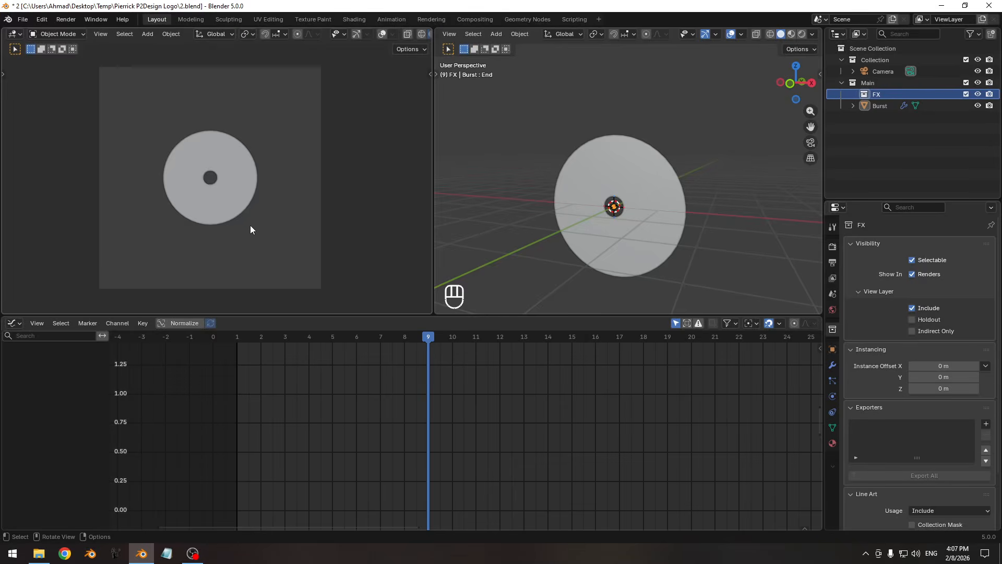
ctrl+middle_drag(262, 217, 296, 206)
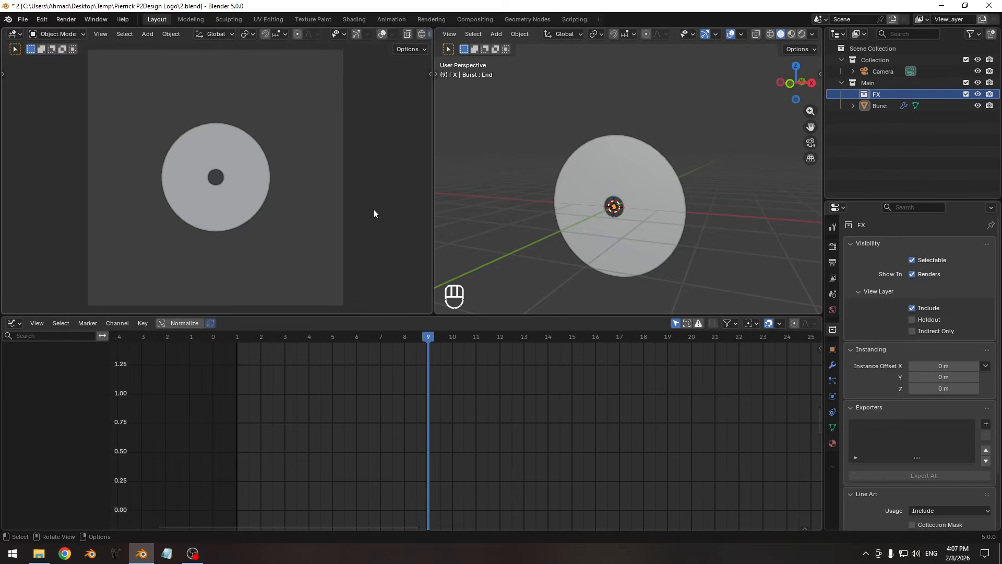
key(Pause)
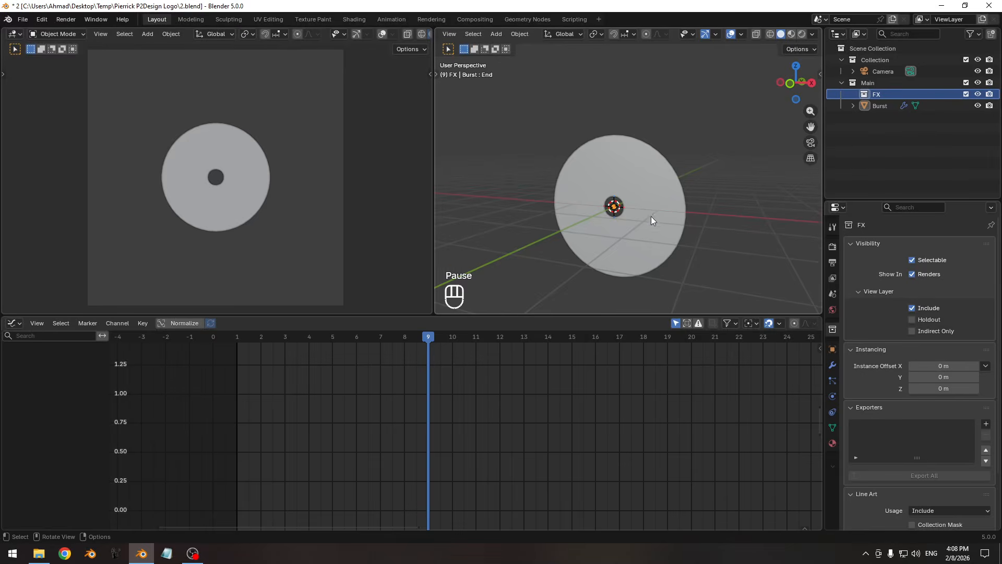
- Add a mesh plane to the FX collection
middle_drag(650, 216, 609, 224)
key(shift+a)
mouse_move(606, 230)
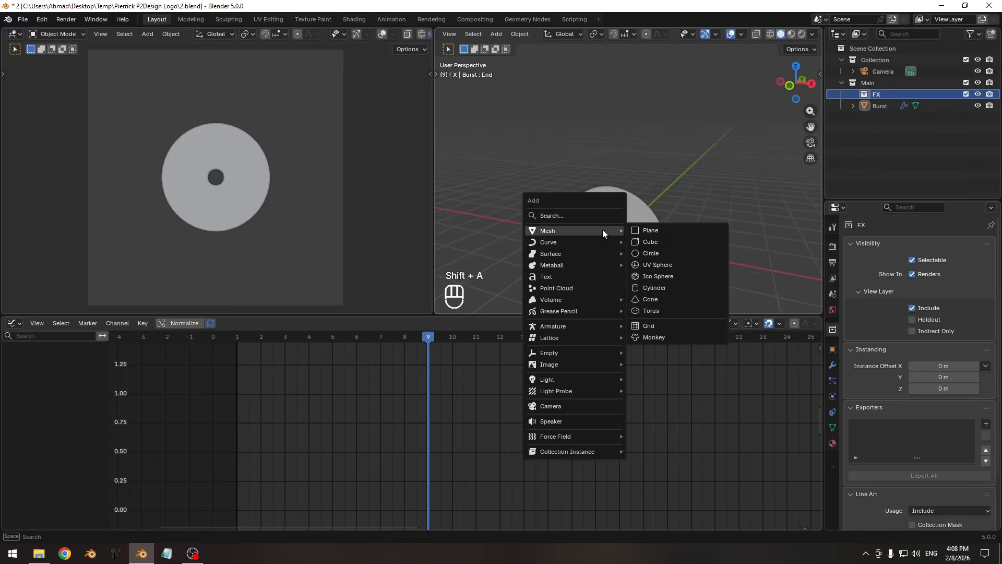
click(643, 230)
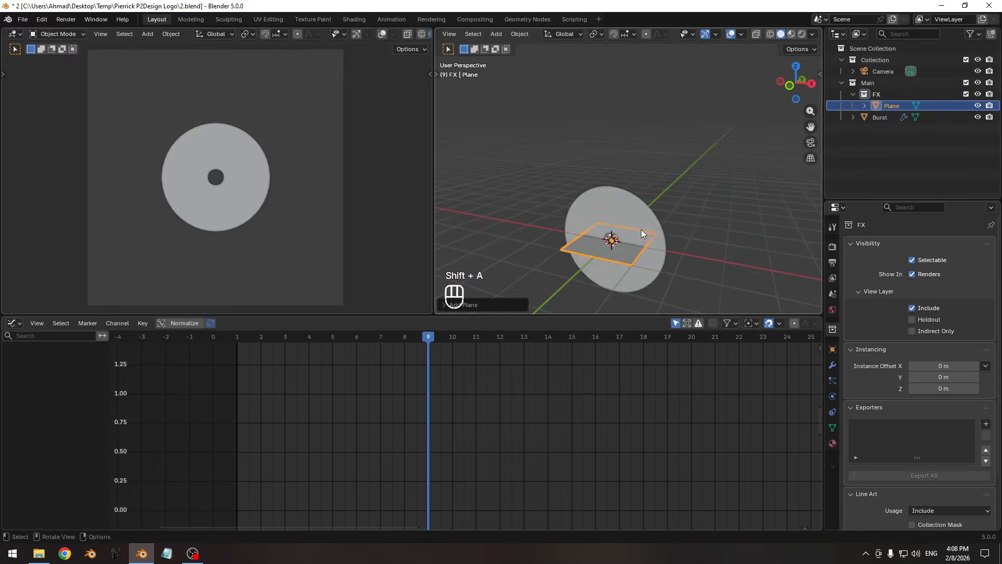
- In top view, move all of the plane's vertices 1 m along Y so its lower edge sits on the origin
click(795, 68)
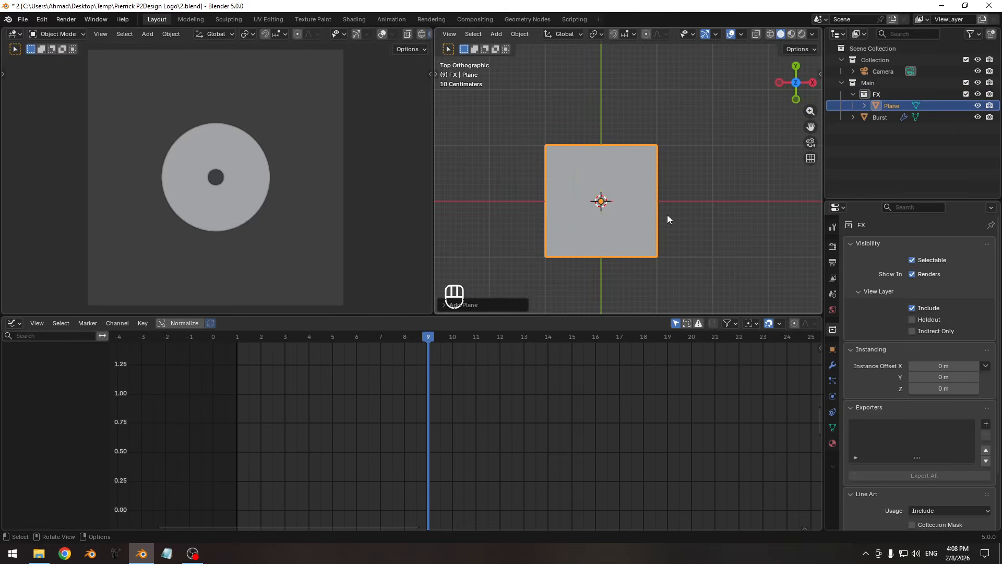
key(Tab)
key(g)
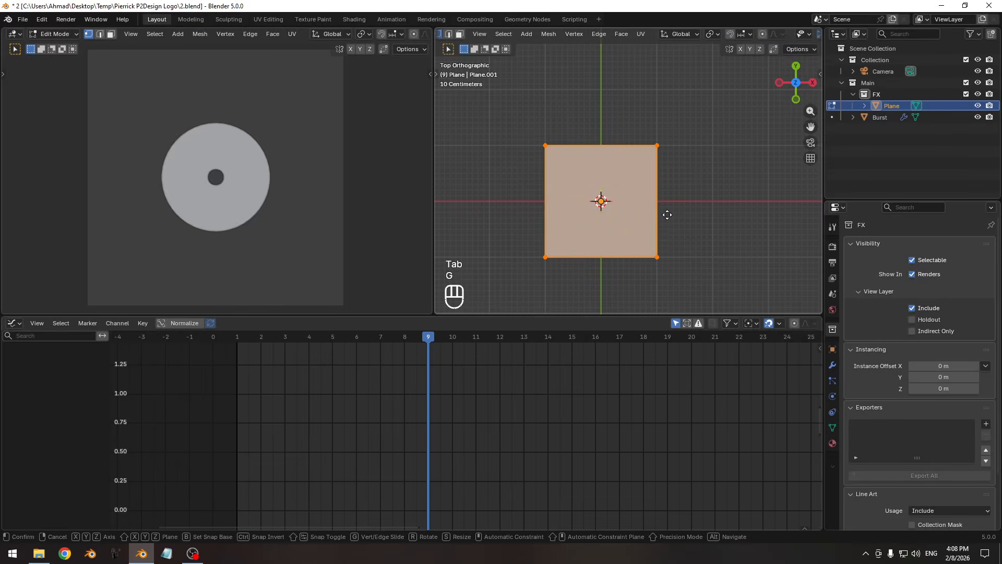
key(y)
key(KP_1)
key(KP_Enter)
shift+middle_drag(605, 202, 605, 256)
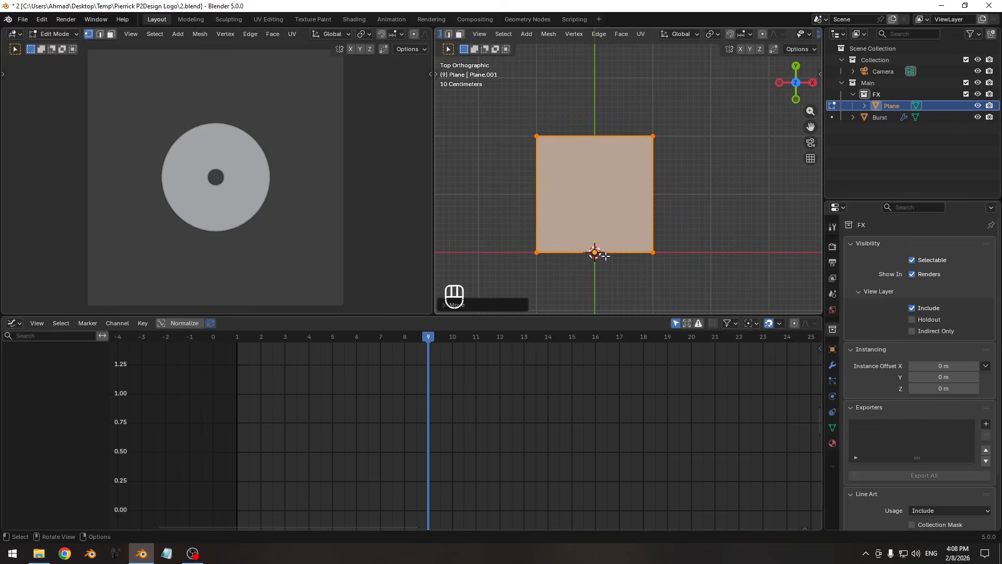
- Scale the plane's geometry by 0.15 along X to make a narrow strip
key(s)
key(x)
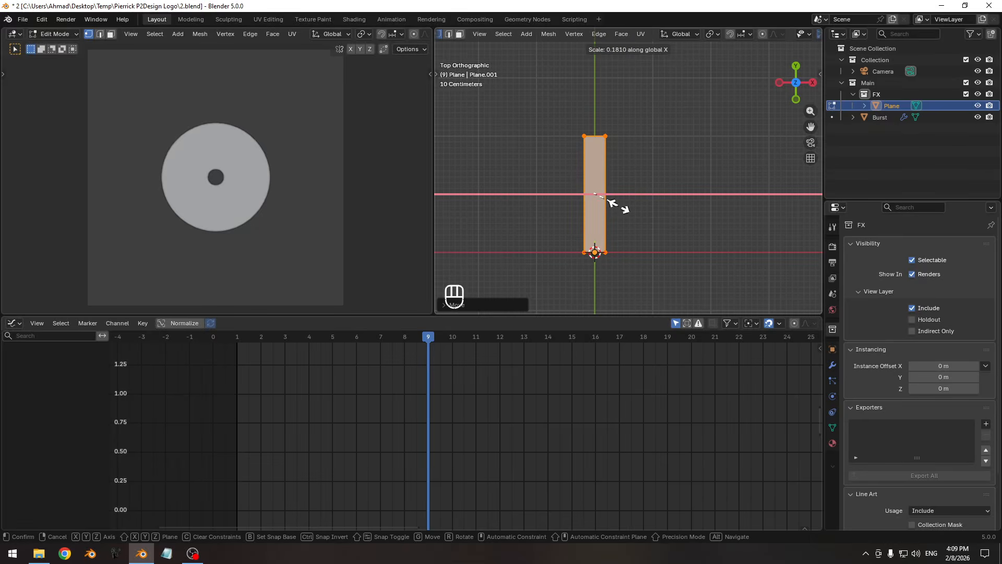
key(KP_Decimal)
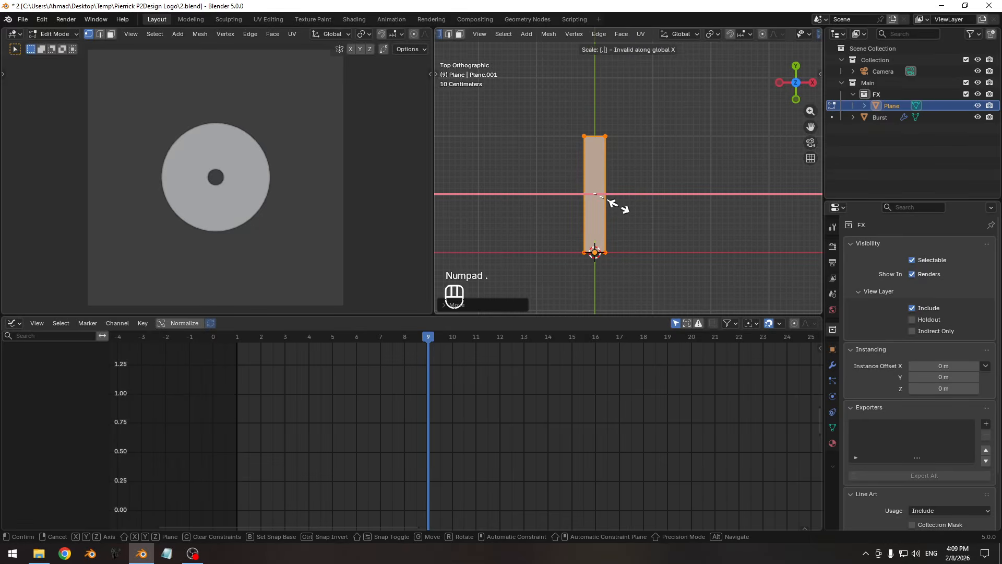
key(KP_1)
key(KP_5)
key(KP_Enter)
shift+middle_drag(611, 199, 608, 218)
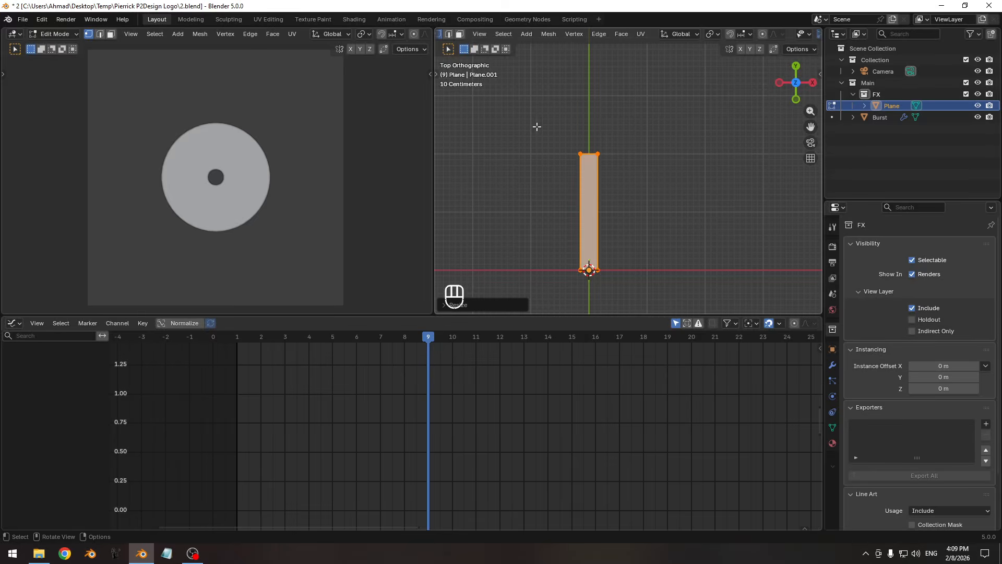
- Lengthen the strip by moving its two far-end vertices 1 m along Y
drag(536, 126, 629, 188)
key(g)
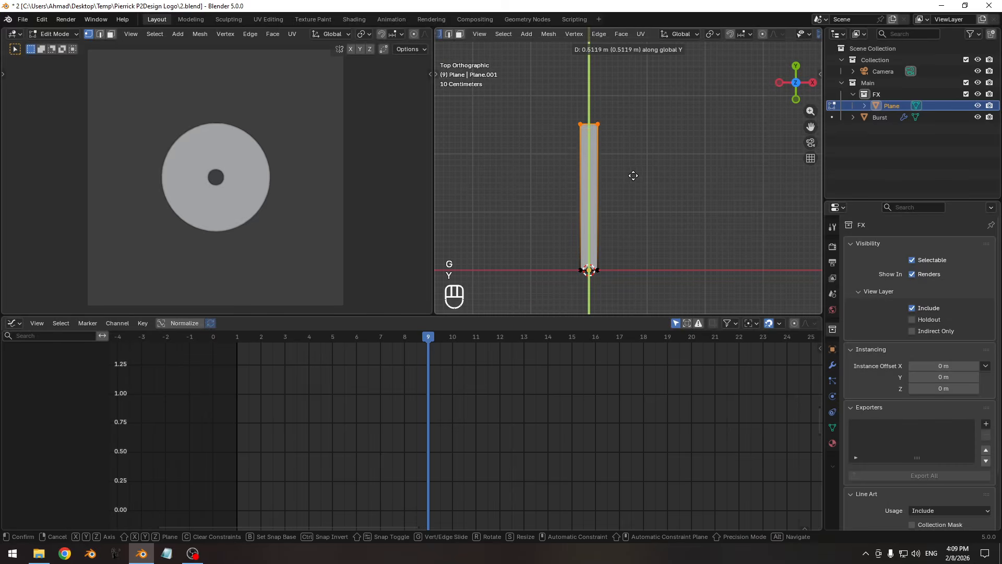
key(y)
key(KP_1)
key(KP_Enter)
shift+middle_drag(632, 164, 634, 185)
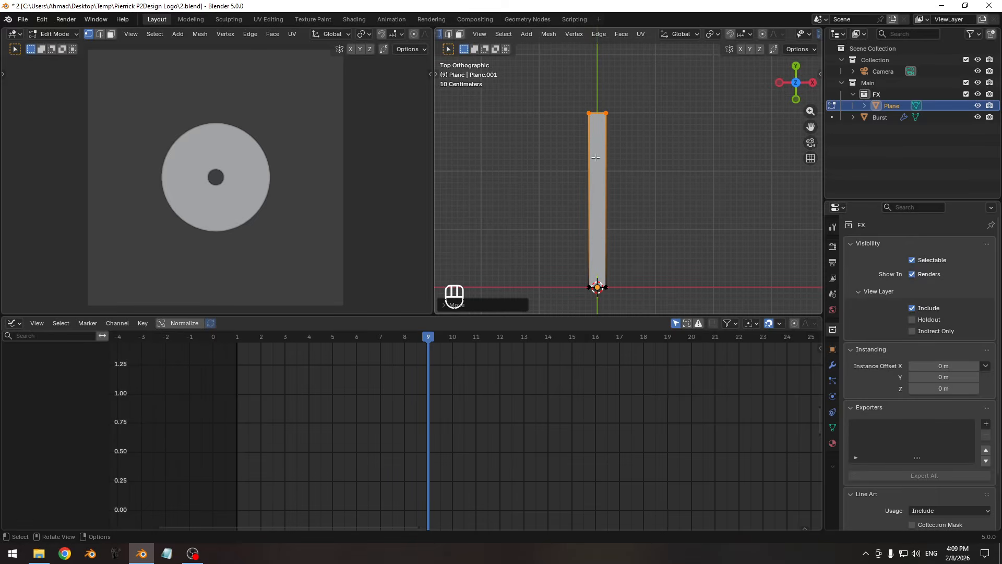
- Scale the far-end vertices to 0 to form a pointed tip, and snap the 3D cursor to that tip
key(s)
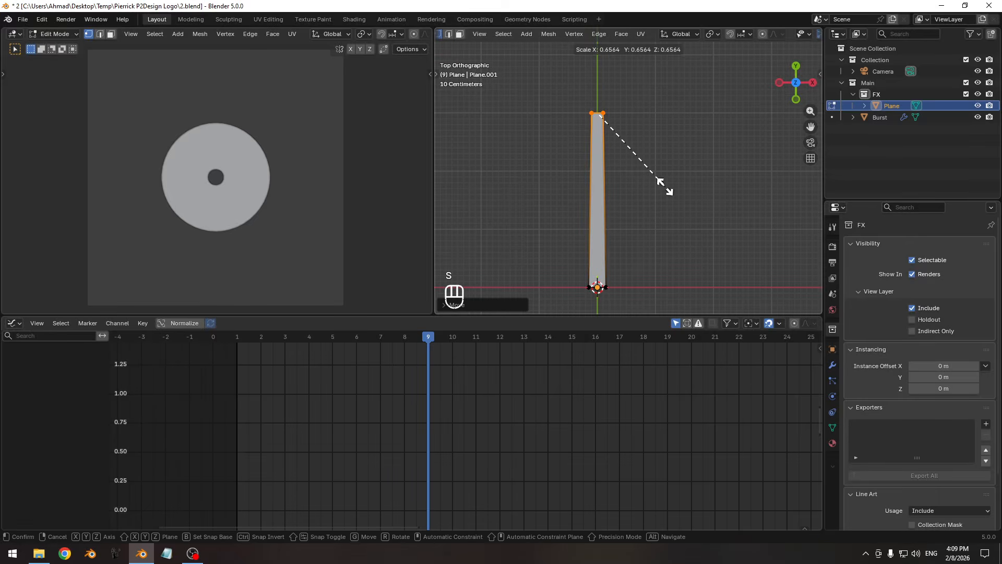
key(KP_0)
key(KP_Enter)
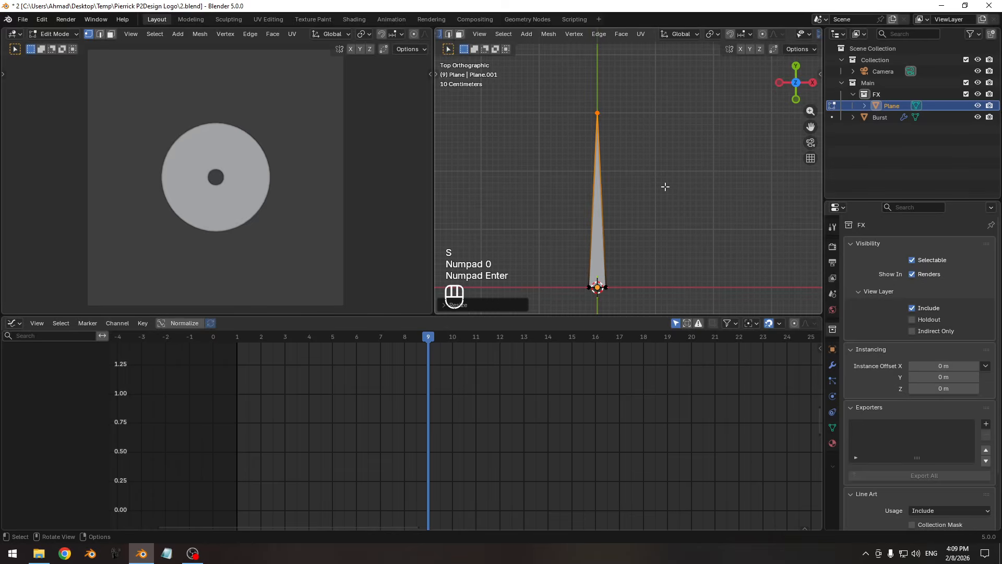
key(shift+s)
click(665, 210)
shift+middle_drag(596, 215, 583, 213)
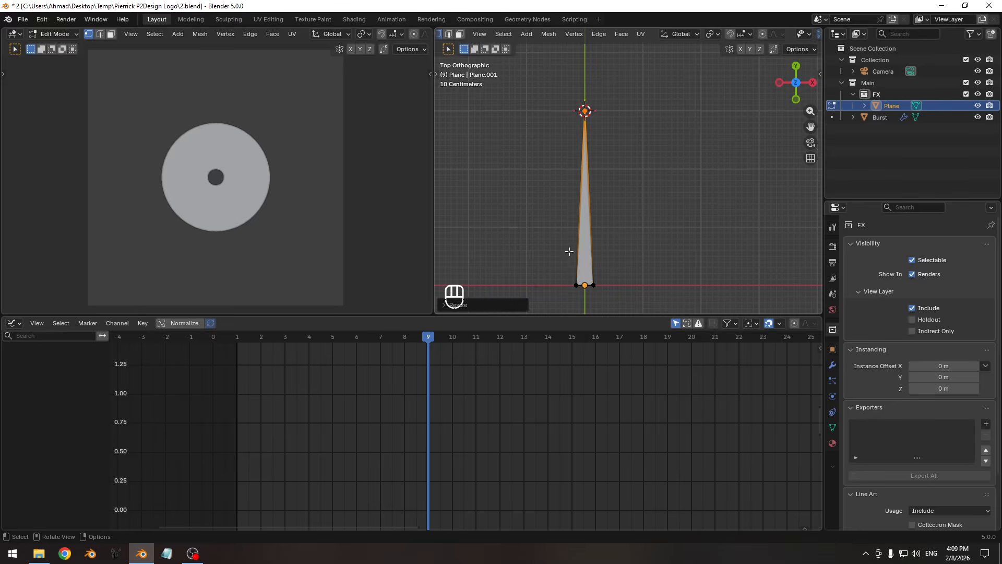
- Widen the spike's base by scaling its two base vertices by 1.2, return to Object Mode and deselect the spike
drag(554, 257, 602, 290)
key(s)
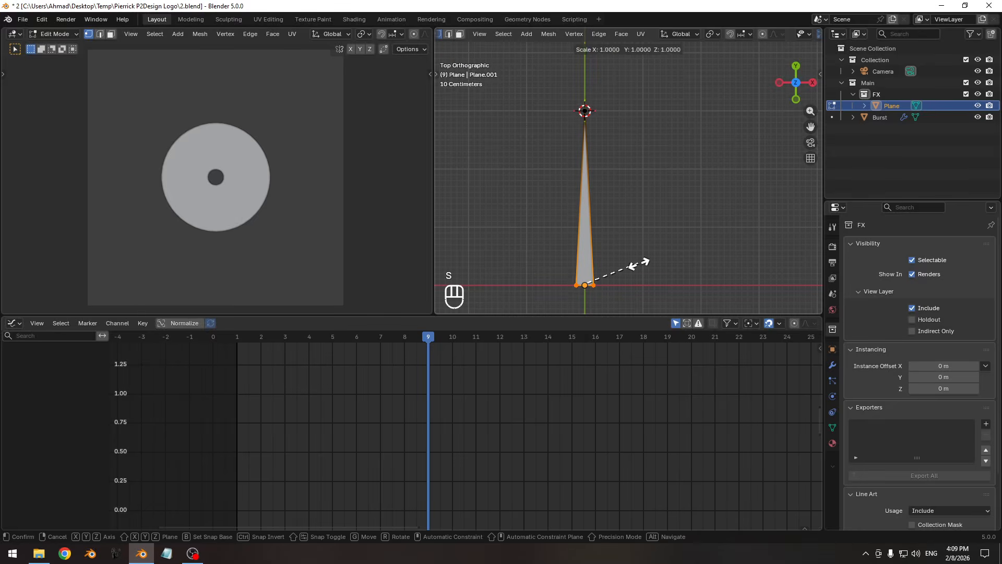
key(KP_1)
key(KP_Decimal)
key(KP_2)
key(KP_Enter)
key(Tab)
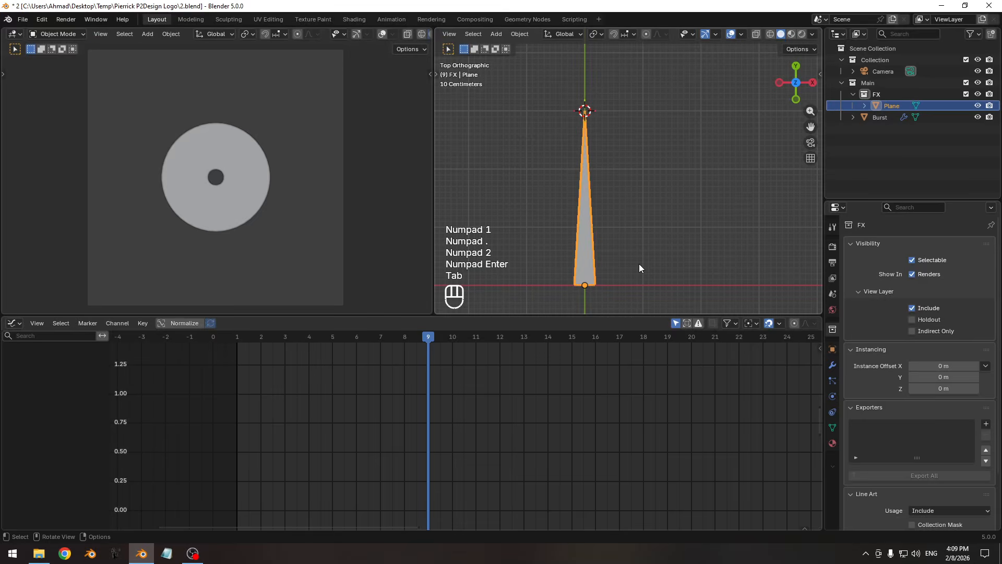
click(653, 259)
ctrl+middle_drag(653, 259, 630, 239)
key(Pause)
key(Pause)
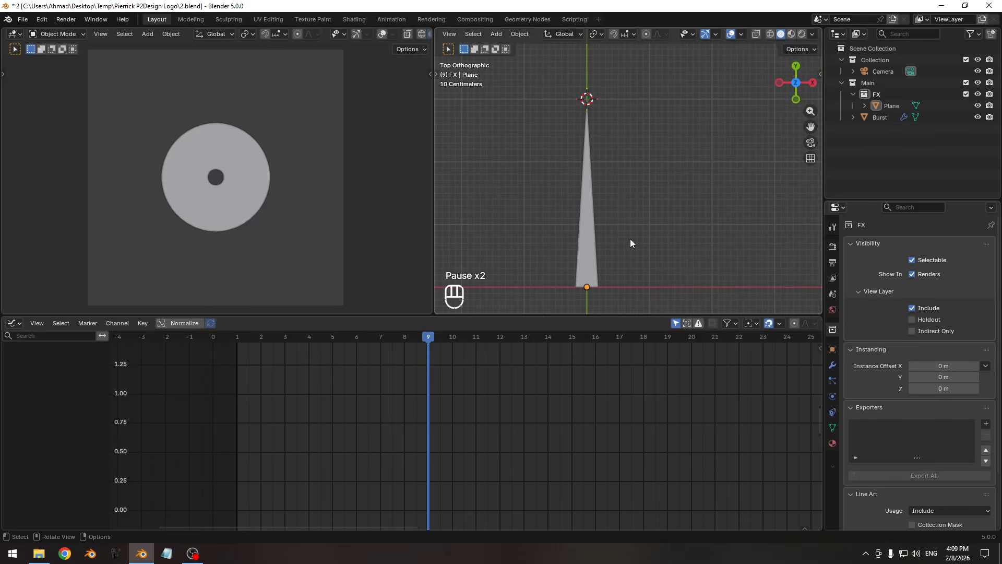
- Add a Basis shape key and a second shape key to the spike
click(833, 428)
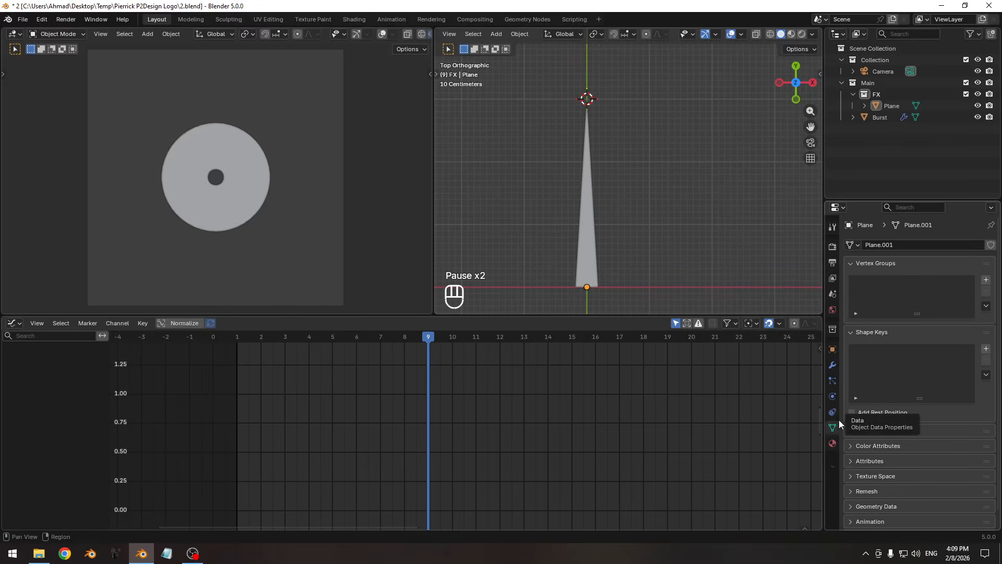
click(988, 350)
click(986, 349)
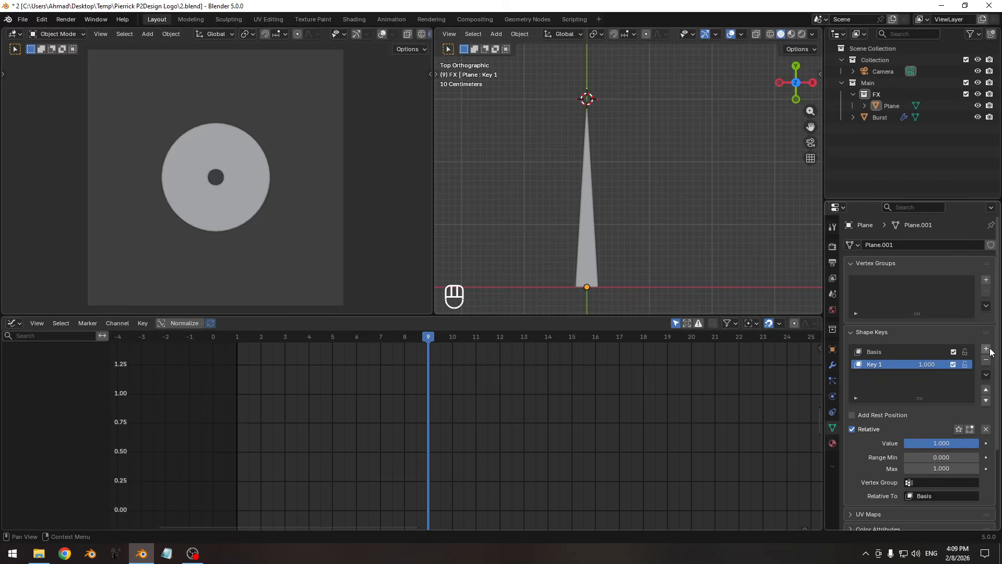
- In Key 1, snap both base vertices to the 3D cursor at the tip, then set the key's value to 0.000
click(586, 268)
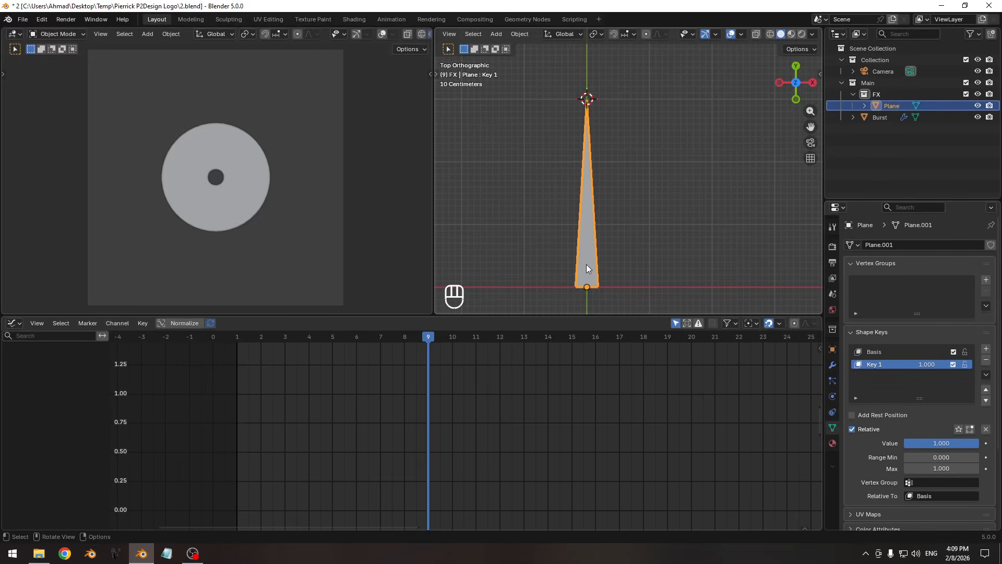
key(Tab)
click(598, 285)
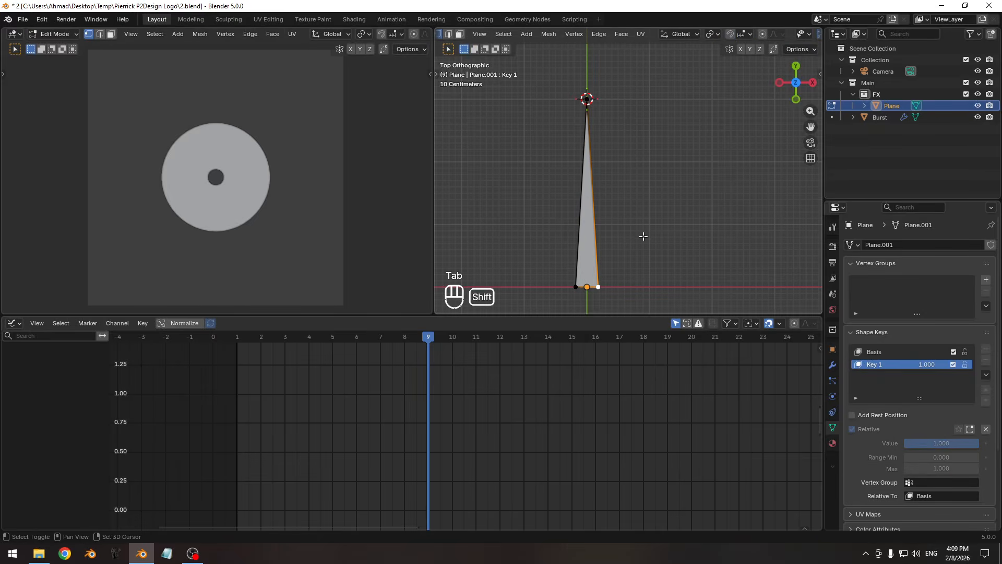
key(shift+s)
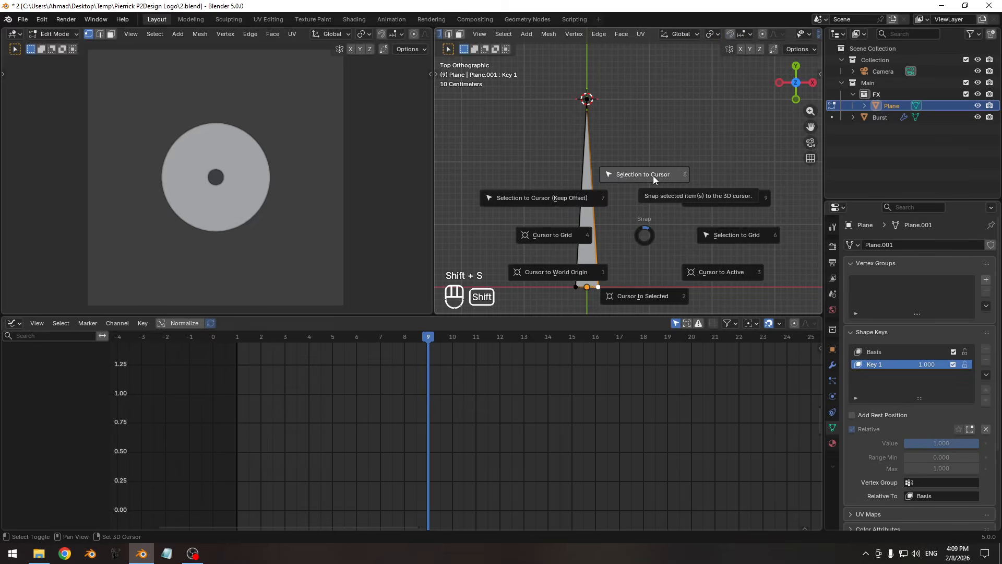
click(652, 176)
key(Tab)
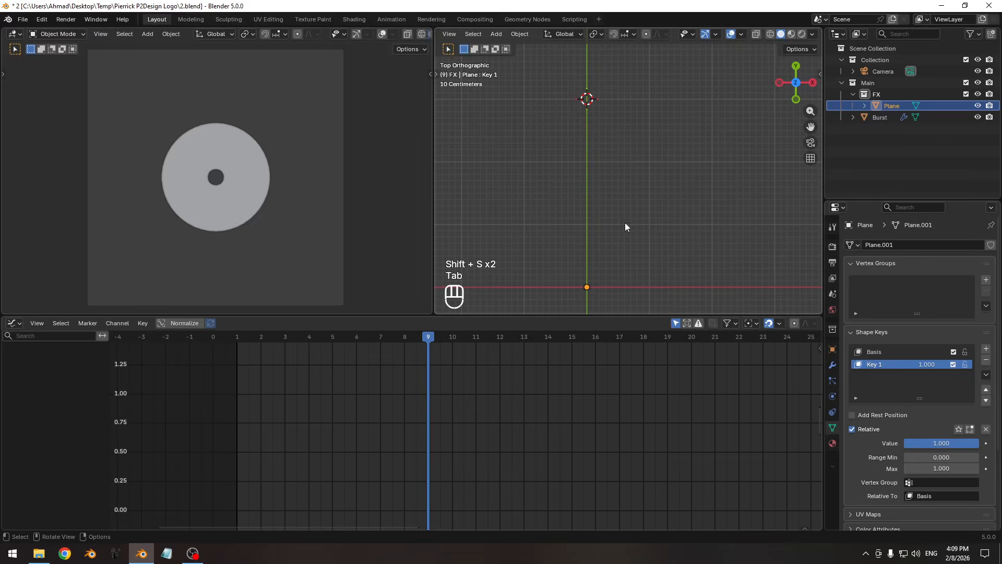
drag(922, 365, 853, 364)
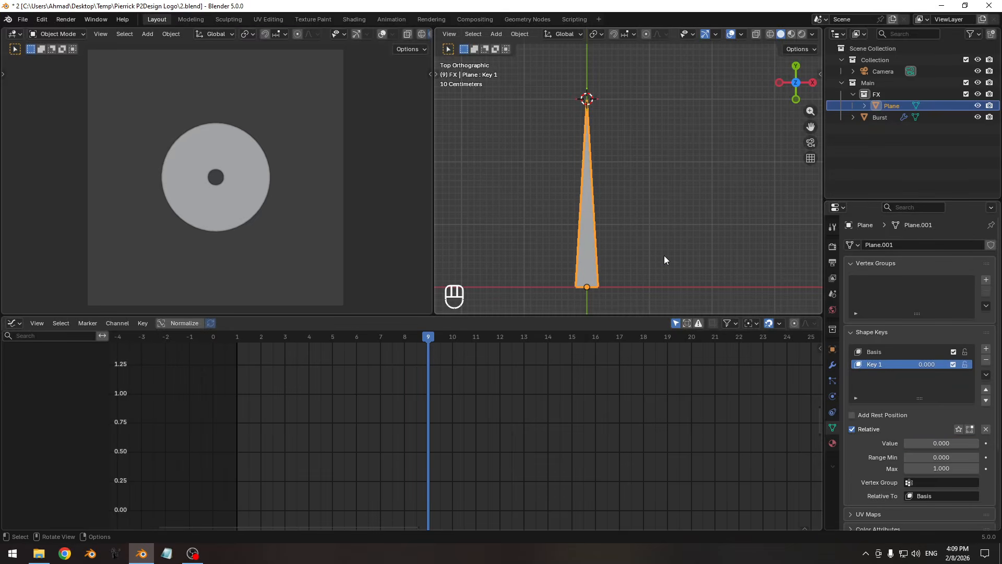
- Delete Key 1 from the spike and add two new shape keys above the Basis
key(ctrl)
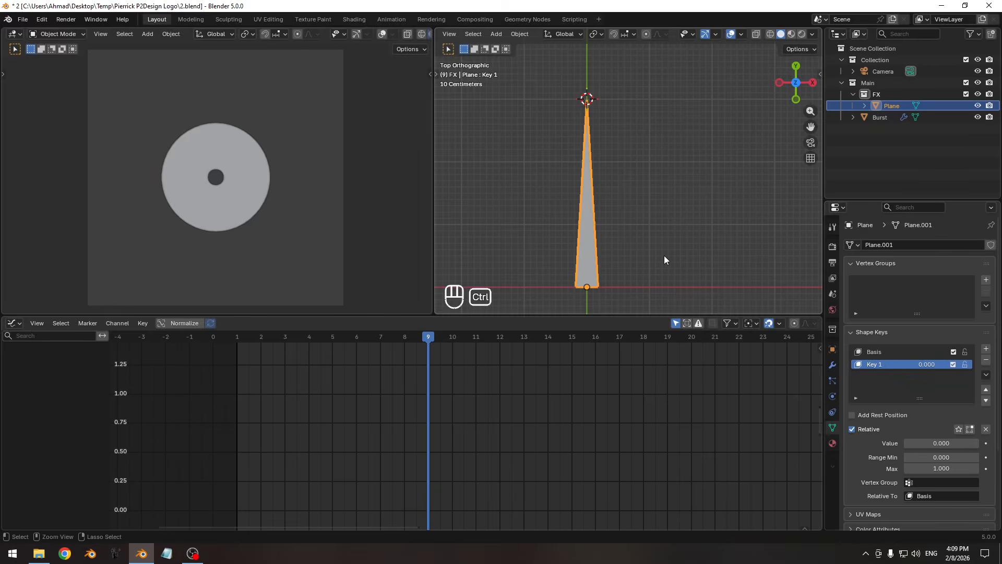
click(985, 359)
shift+middle_drag(653, 212, 635, 211)
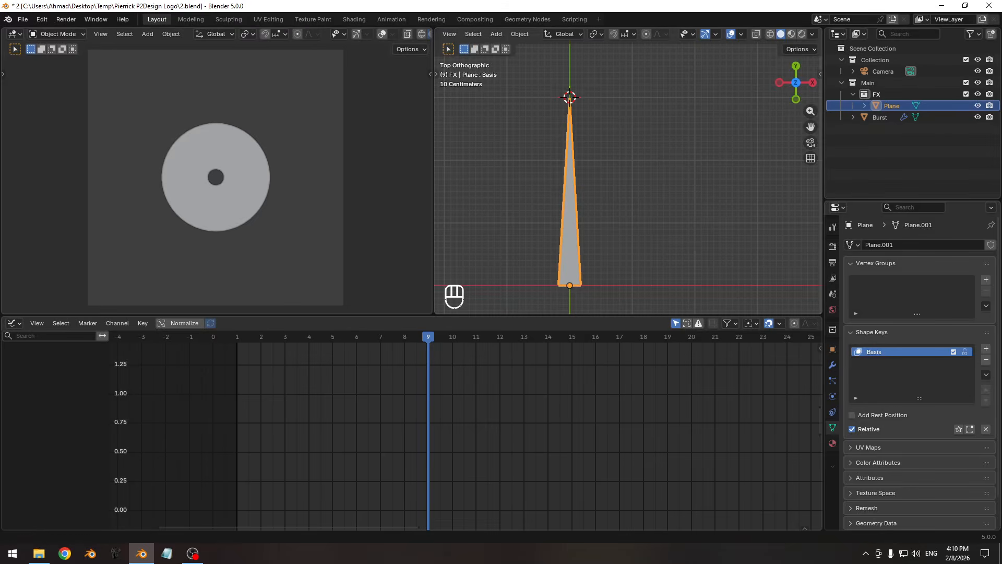
click(985, 349)
click(986, 350)
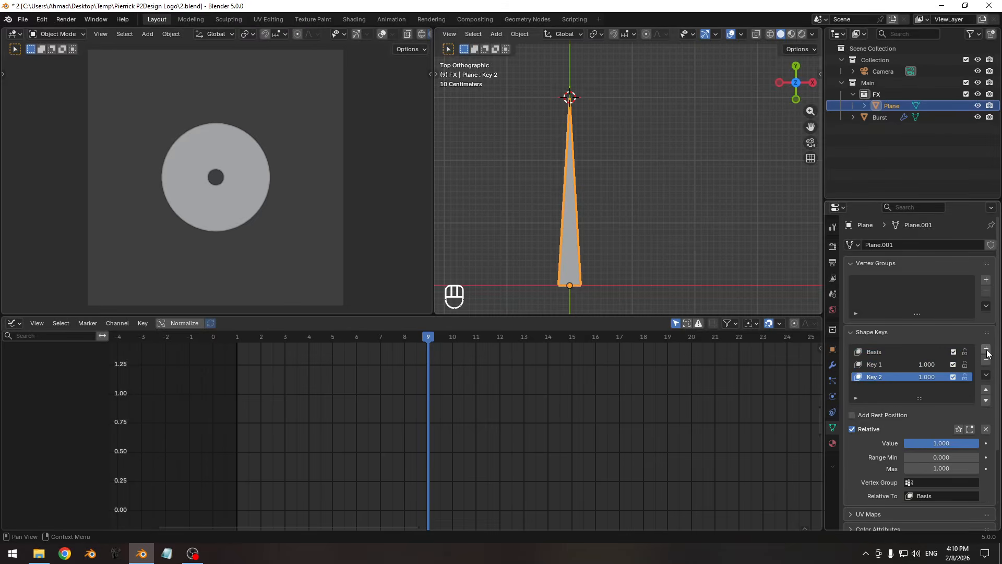
- In Key 1, place the 3D cursor on the spike's right base vertex and snap one of the overlapping tip vertices to it
click(870, 364)
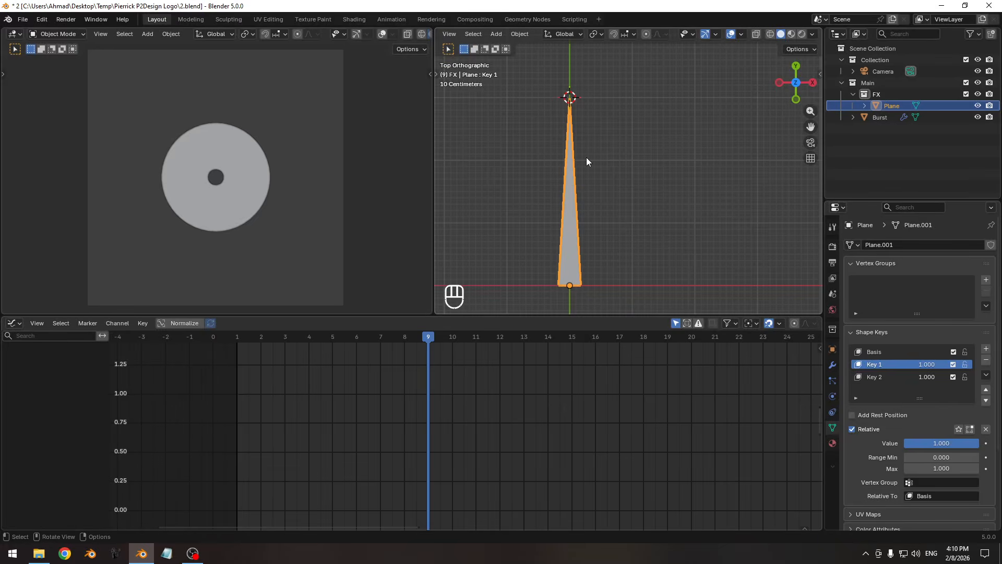
key(Tab)
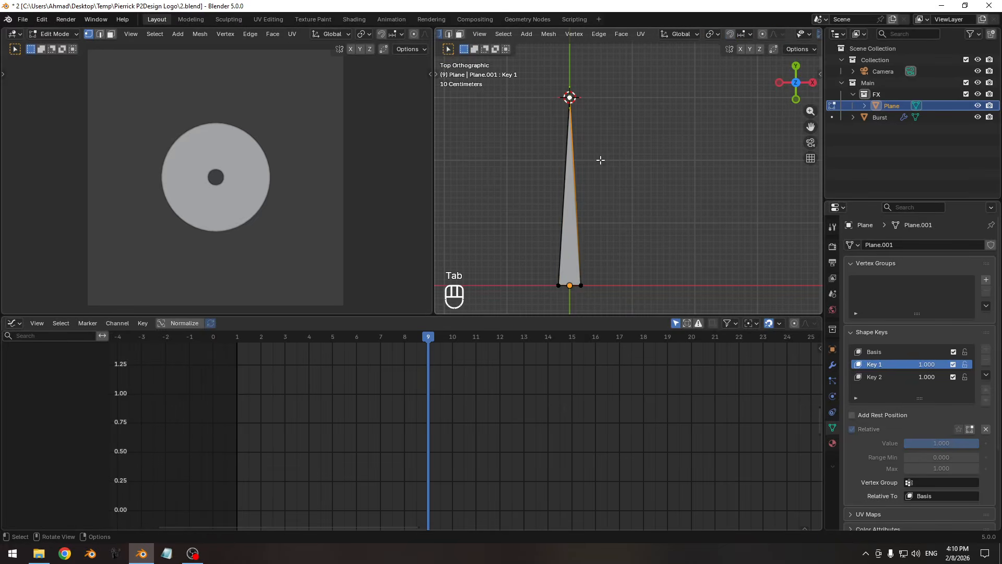
key(g)
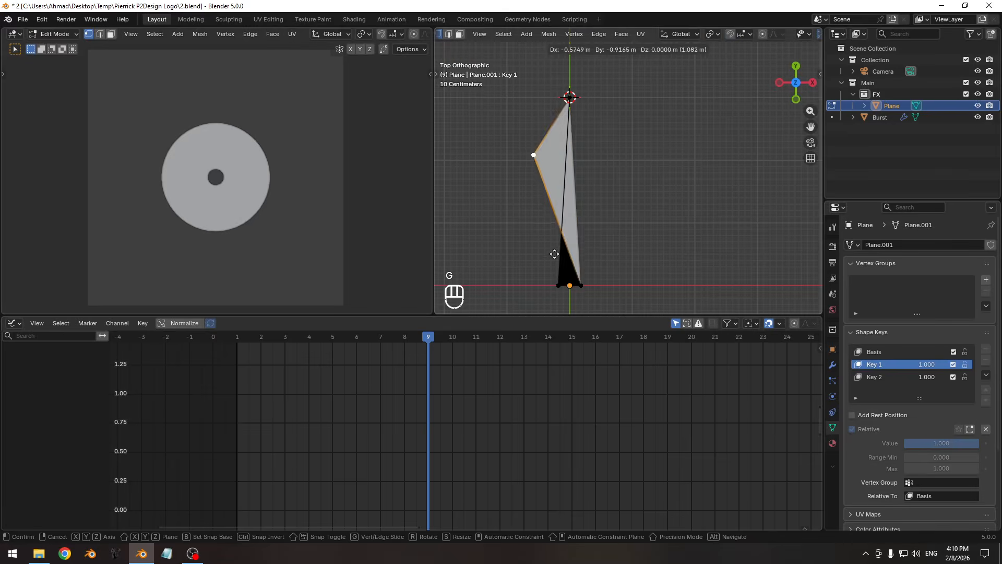
right_click(563, 256)
click(584, 283)
key(shift+s)
click(636, 291)
click(576, 92)
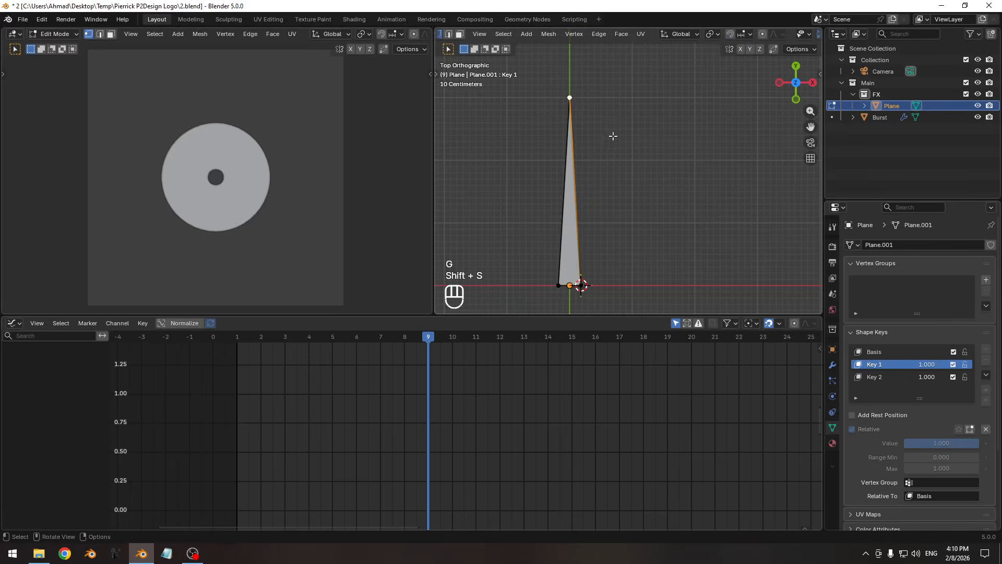
key(g)
right_click(661, 199)
key(shift+s)
click(663, 137)
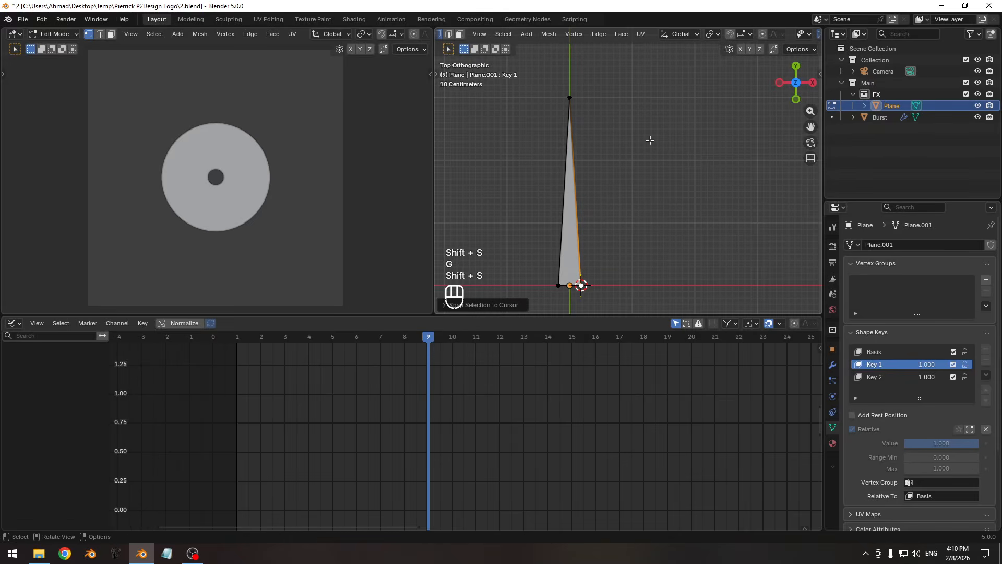
- Snap the remaining tip vertex onto the left base vertex, return to Object Mode and set Key 1's value to 0.000
click(557, 282)
key(shift+s)
click(577, 290)
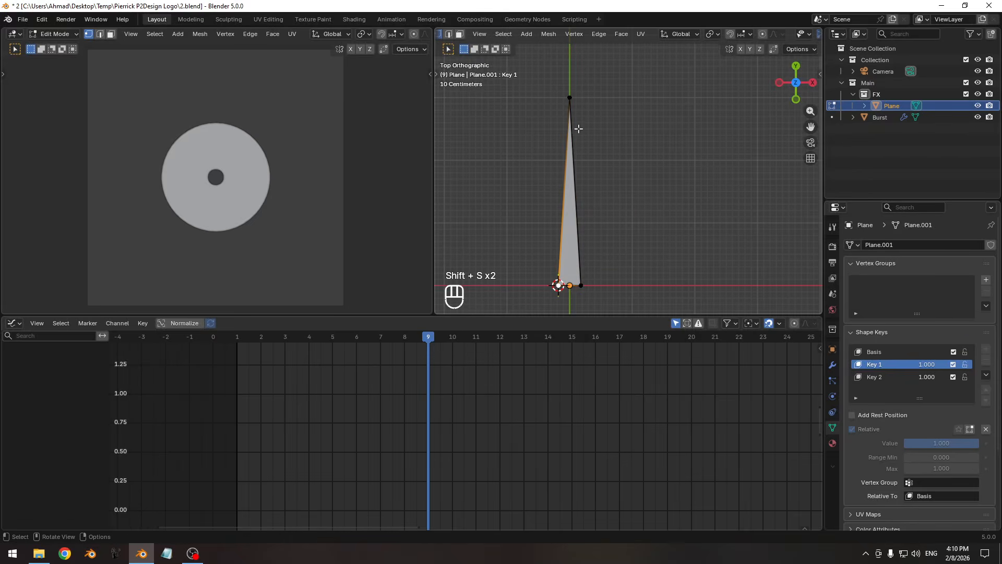
click(577, 88)
key(shift+s)
click(611, 125)
key(Tab)
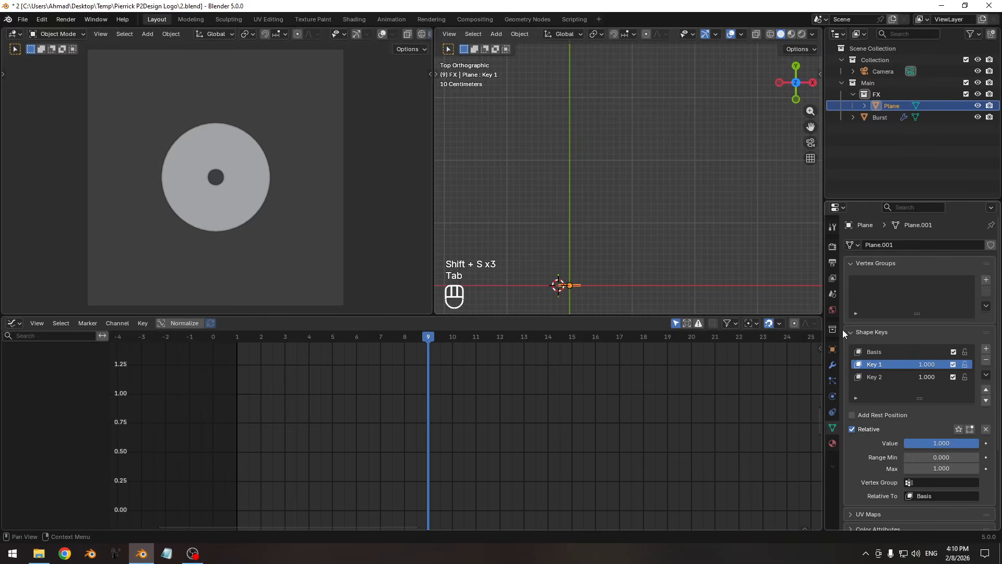
drag(928, 365, 904, 364)
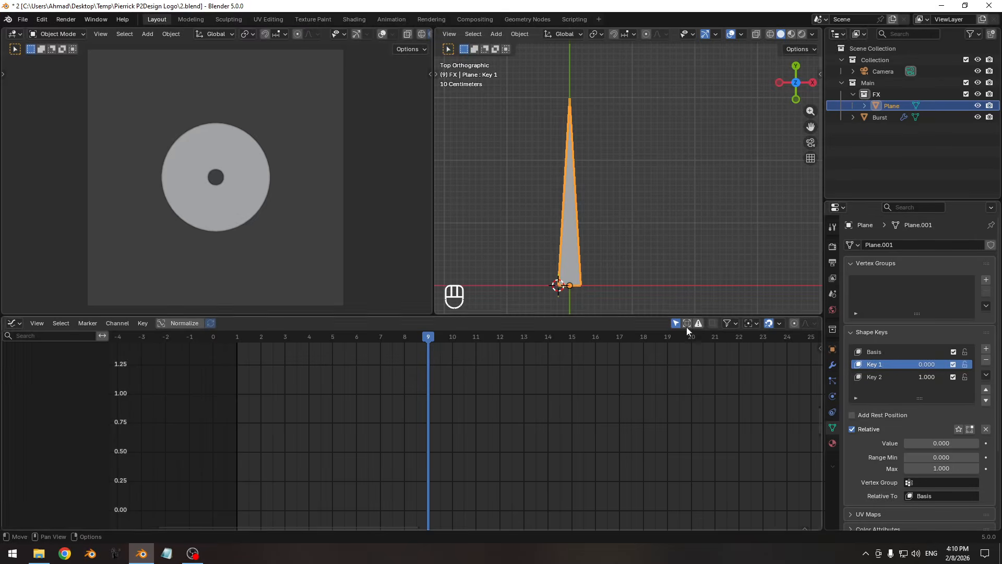
- Make Key 2 the active shape key, enter Edit Mode and place the 3D cursor on the spike's tip
key(Tab)
key(Tab)
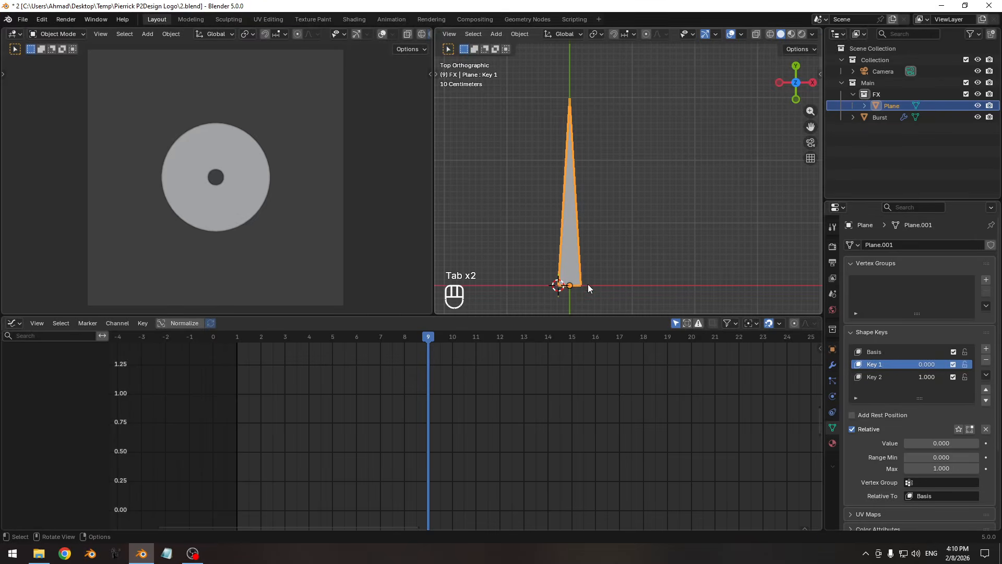
click(869, 376)
key(Tab)
click(583, 281)
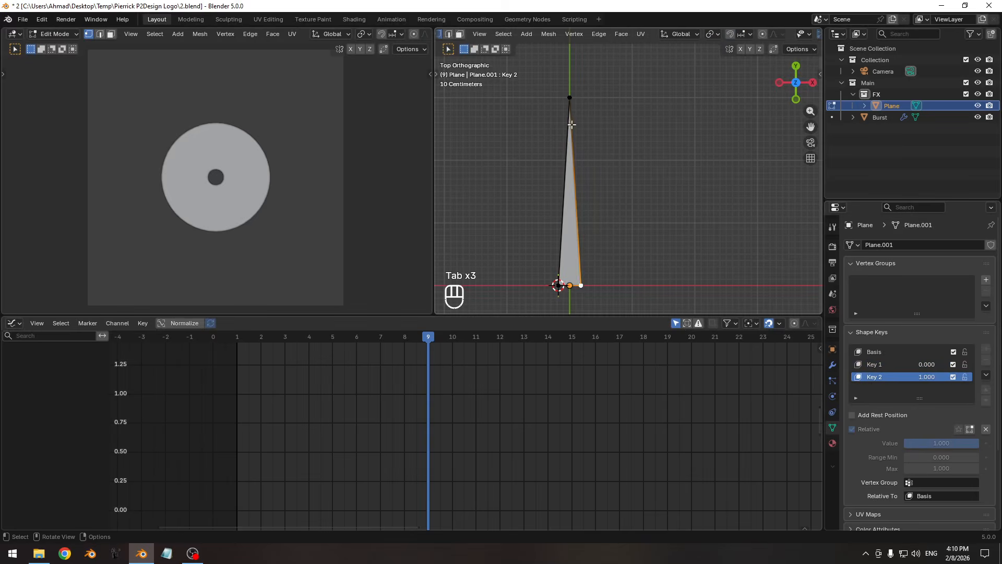
click(570, 101)
key(shift+s)
- In Key 2, snap both base vertices to the 3D cursor at the tip, then set the key's value to 0.000
click(582, 285)
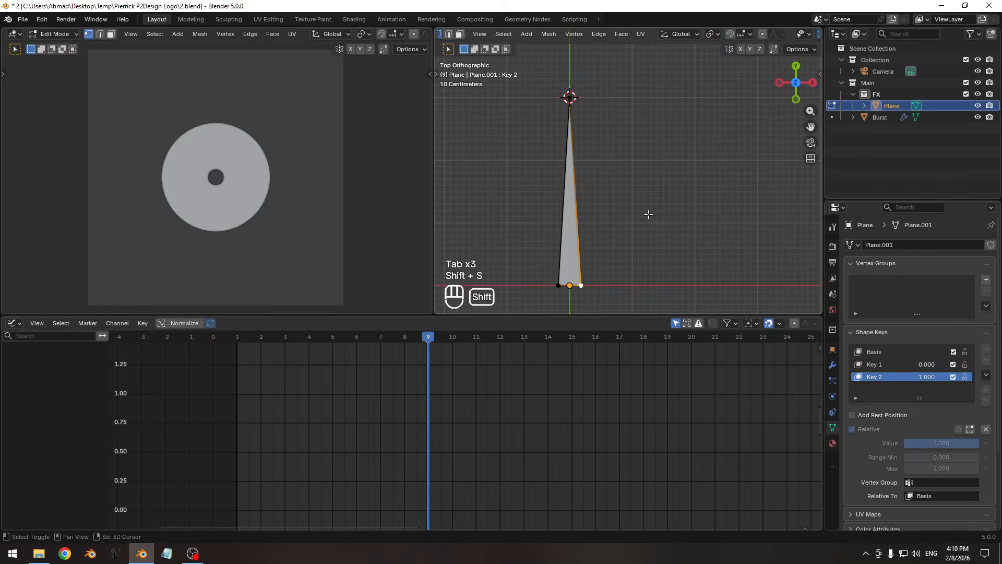
key(shift+s)
click(552, 275)
key(shift+s)
key(Tab)
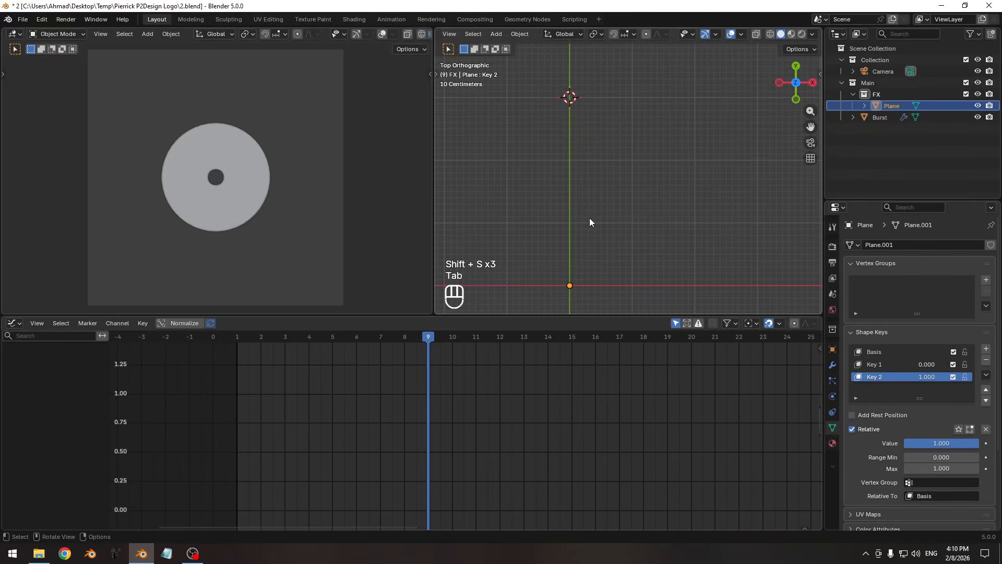
drag(929, 377, 881, 377)
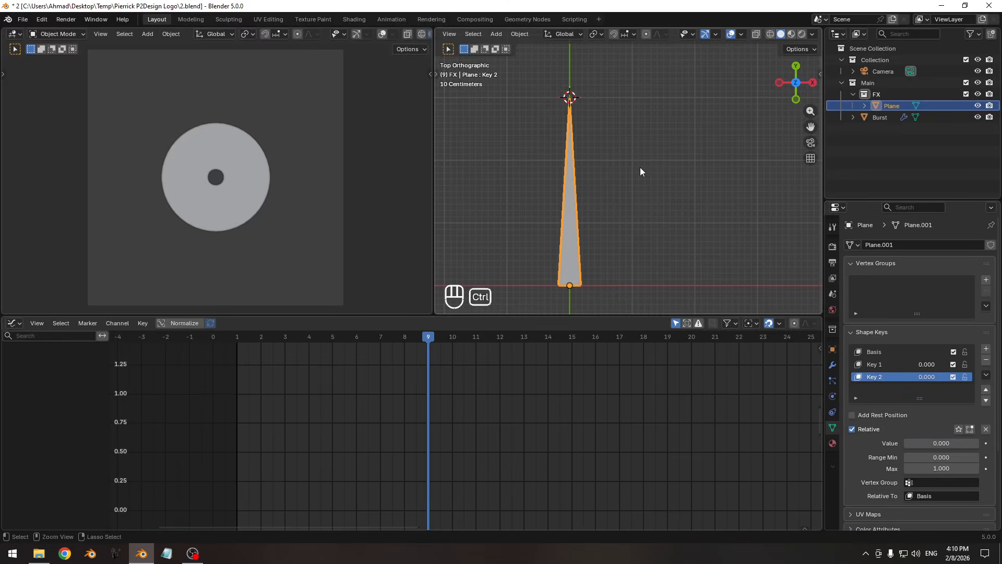
- Reset the 3D cursor to the world origin and rotate the spike 90° around the global X axis
middle_drag(640, 167, 589, 152)
key(shift+s)
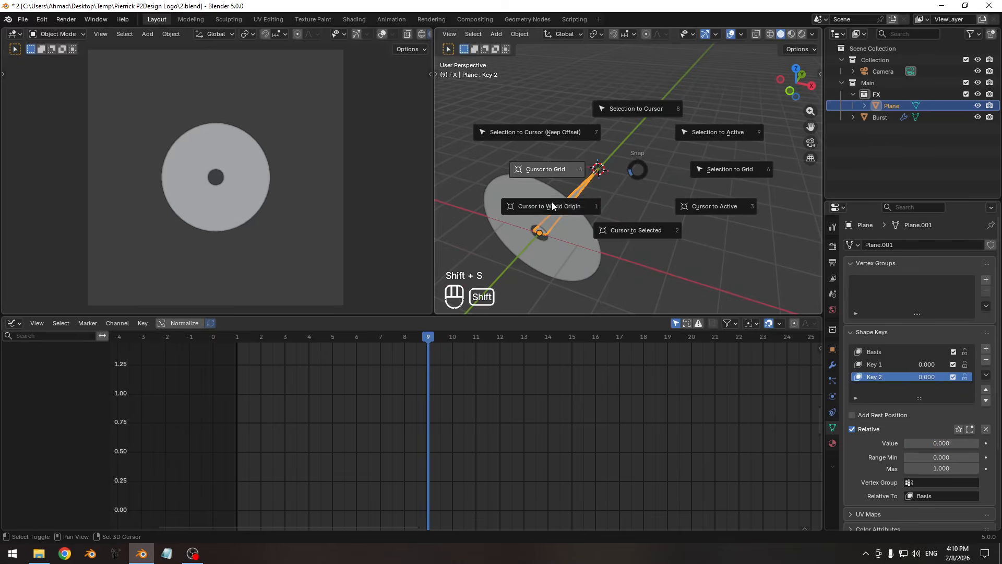
click(581, 230)
middle_drag(582, 230, 670, 198)
text(r)
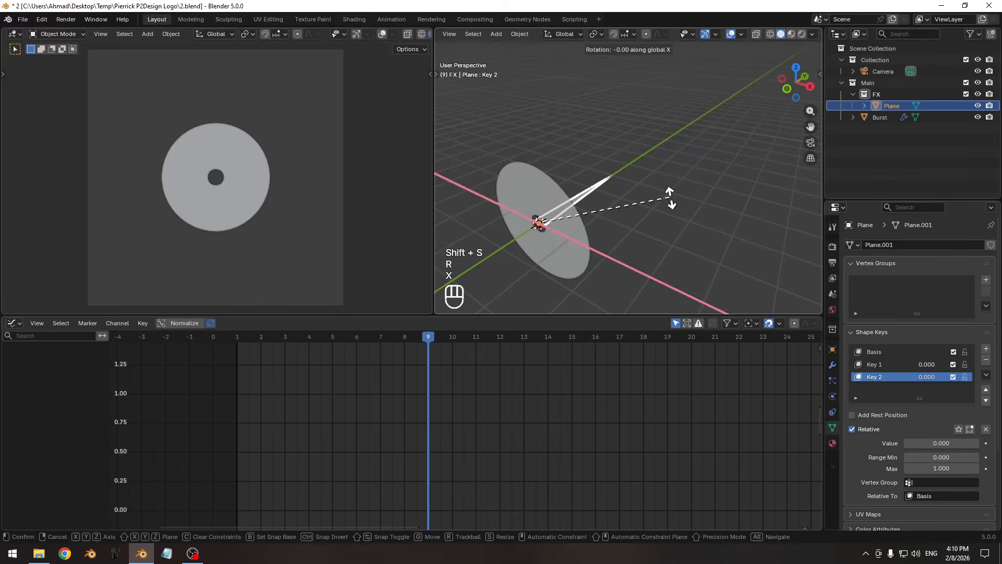
text(x90)
key(KP_Enter)
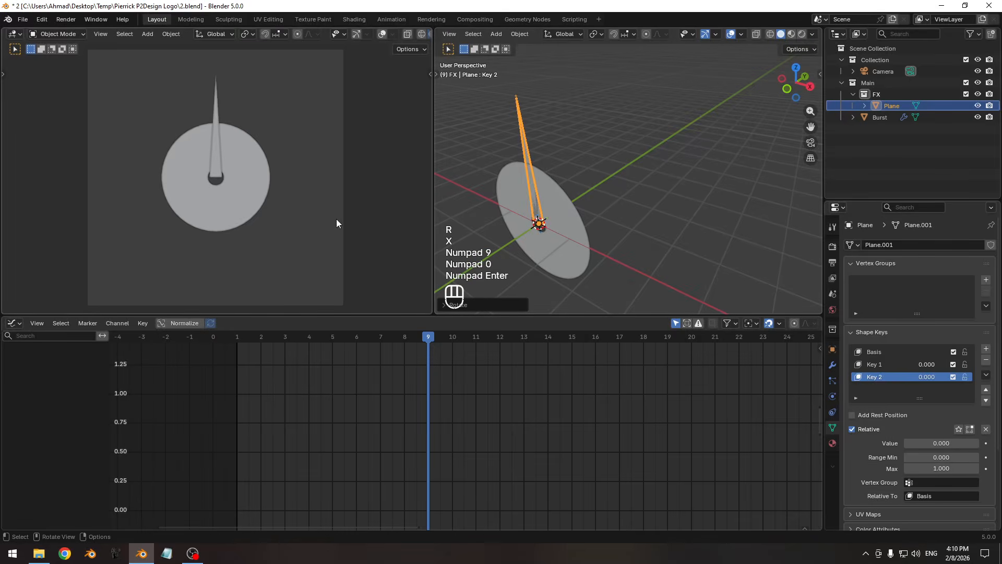
- Rotate the spike freehand so its tip points diagonally down-left, and move it toward the ring's upper-right side
key(r)
key(r)
click(278, 104)
key(r)
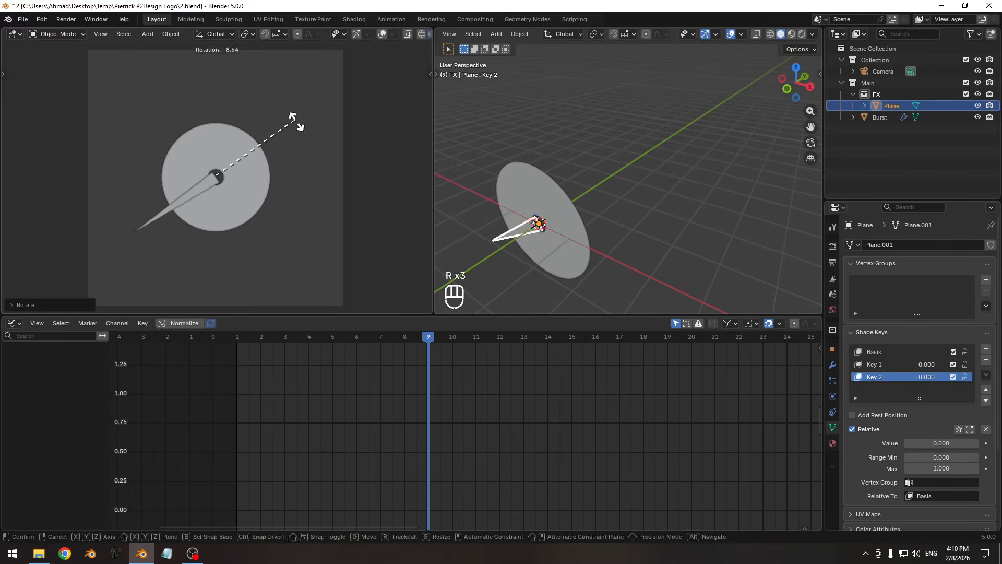
click(300, 129)
key(g)
click(323, 151)
- Fine-tune the spike's angle and move it so its tip sits at the ring's center, beside the 3D cursor
key(g)
key(r)
key(r)
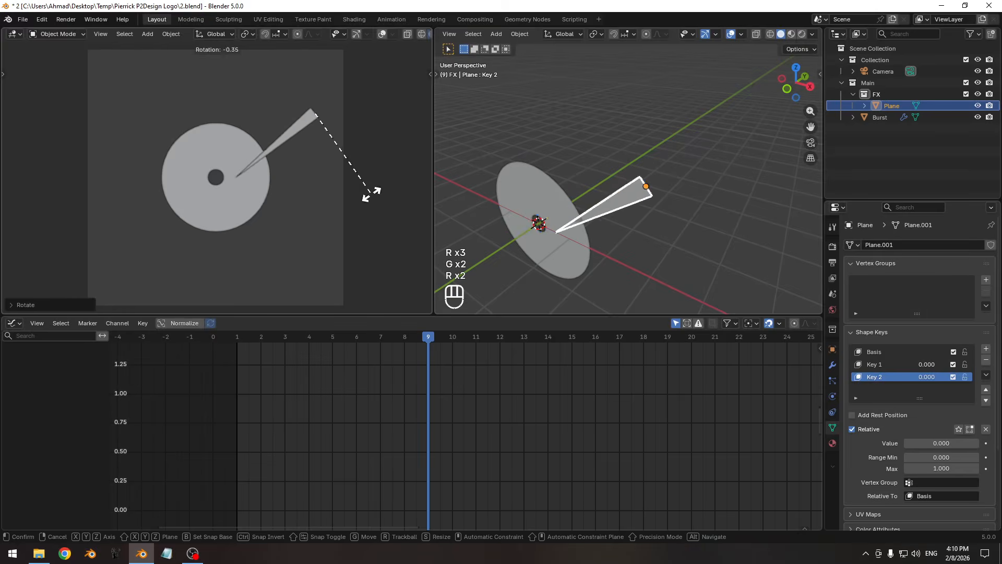
click(360, 200)
key(g)
click(326, 209)
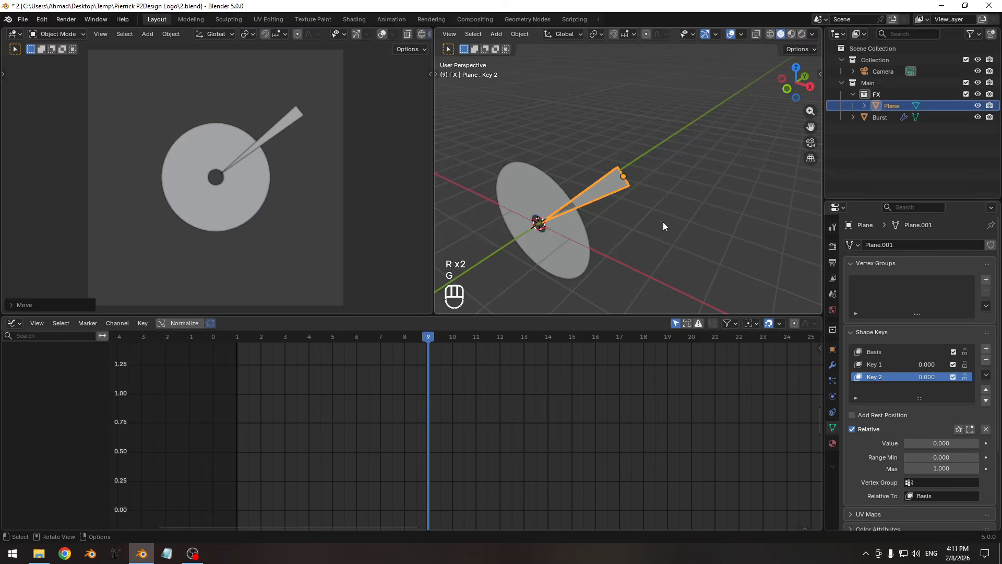
alt+middle_drag(663, 222, 605, 205)
scroll(606, 209, up, 3)
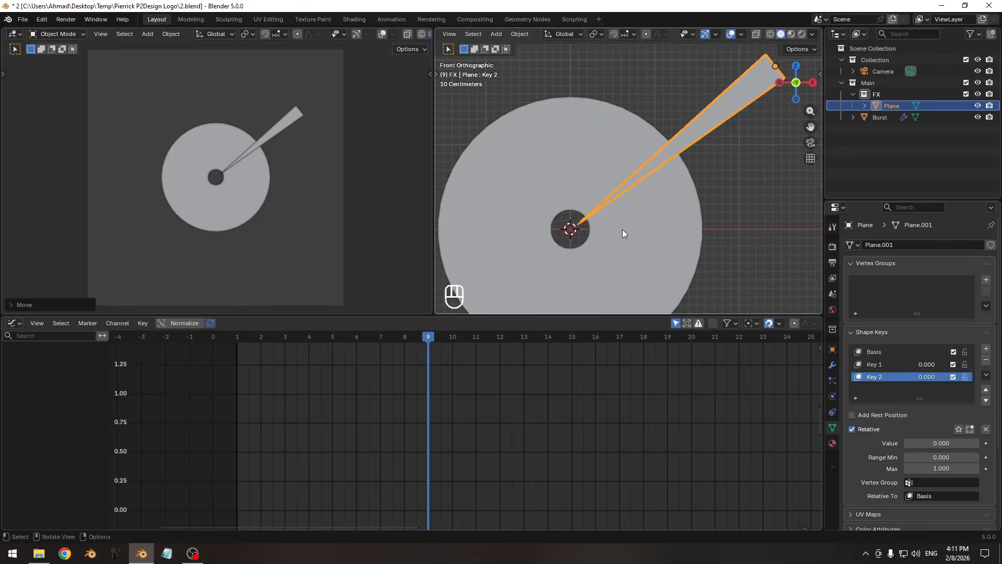
key(g)
click(577, 275)
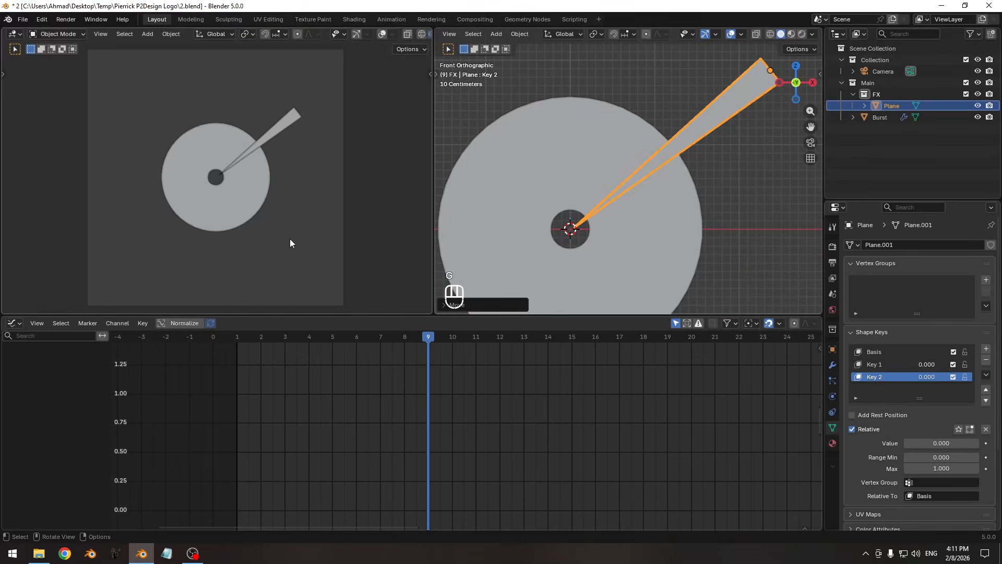
shift+middle_drag(725, 232, 584, 224)
key(s)
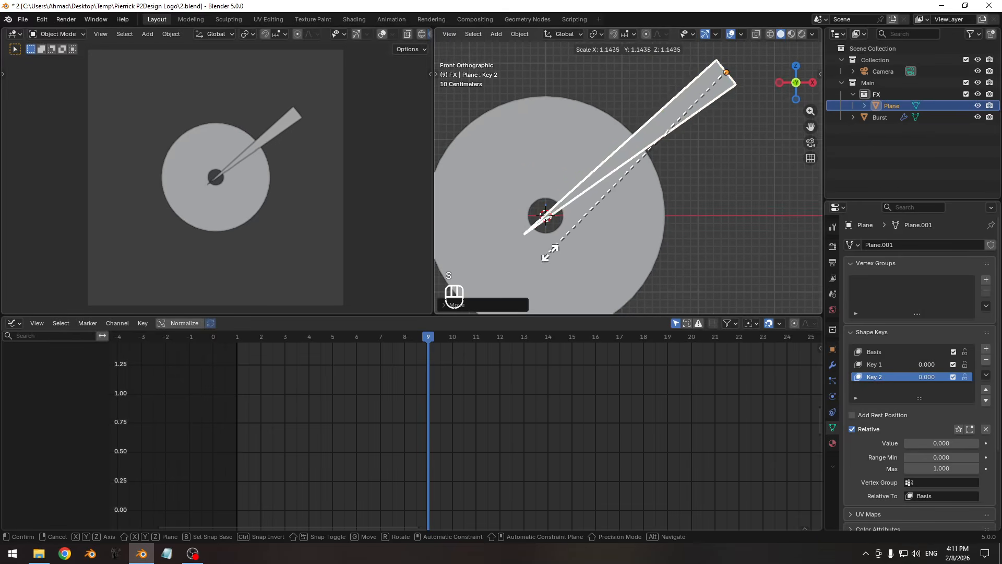
key(y)
right_click(547, 249)
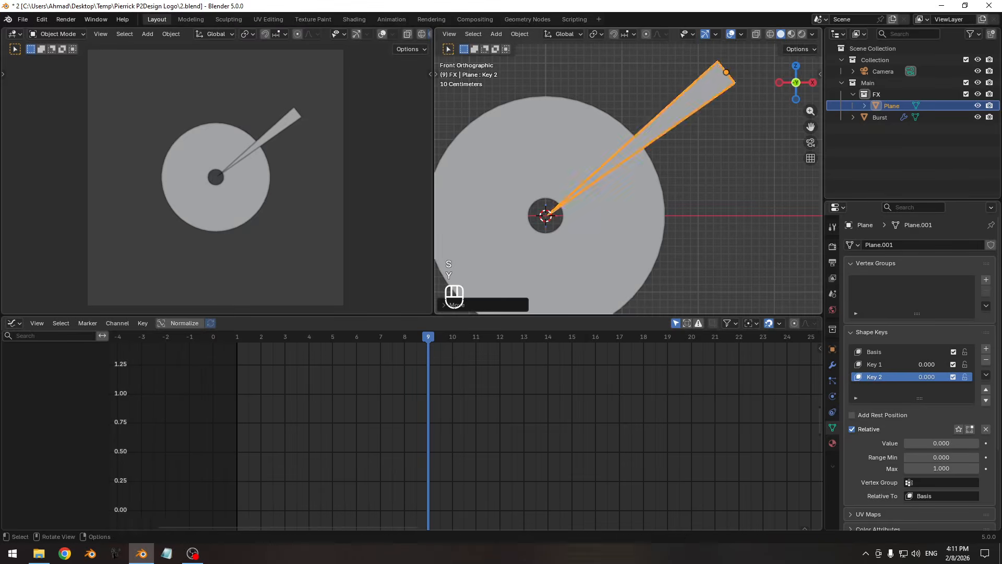
key(s)
key(z)
right_click(558, 249)
key(s)
key(z)
key(z)
right_click(527, 274)
key(s)
key(y)
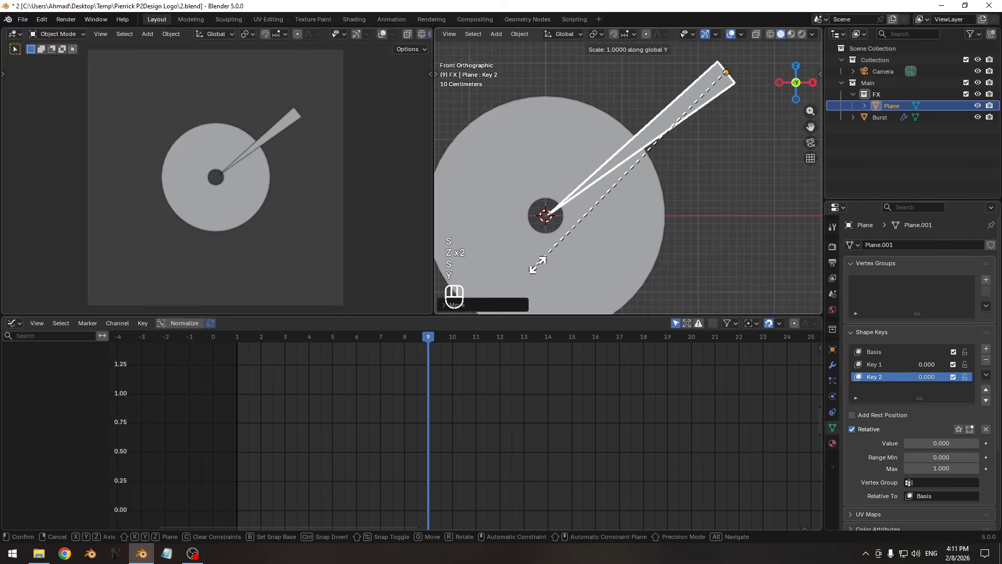
key(y)
right_click(522, 284)
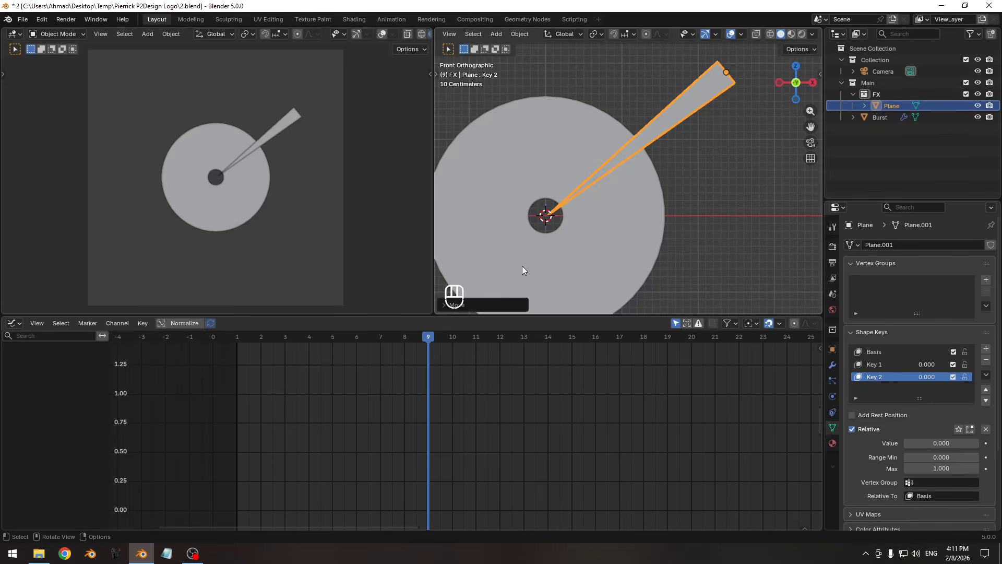
- Rotate the spike about 5° with the 3D Cursor as pivot point, then restore the pivot to Median Point
click(596, 34)
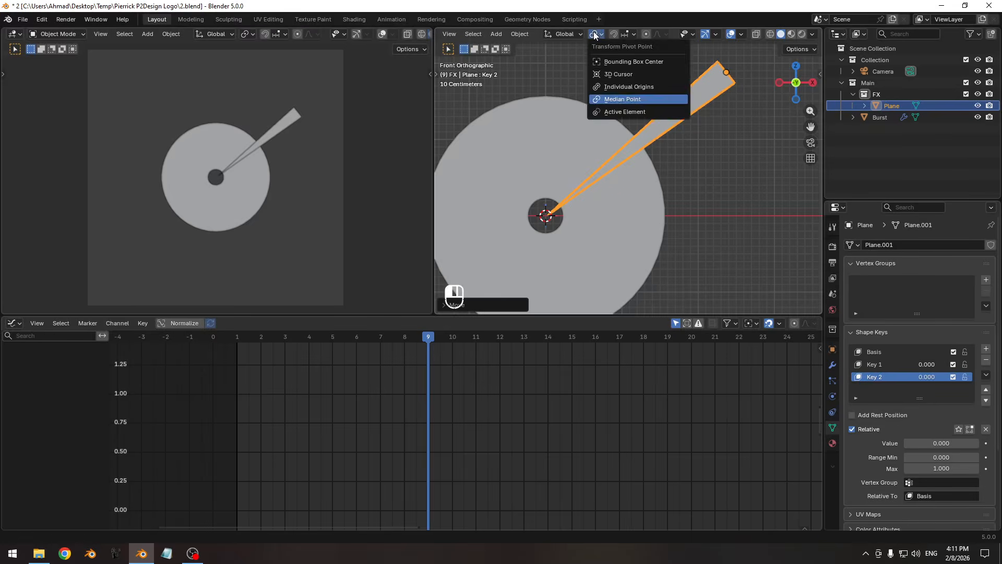
click(615, 70)
key(r)
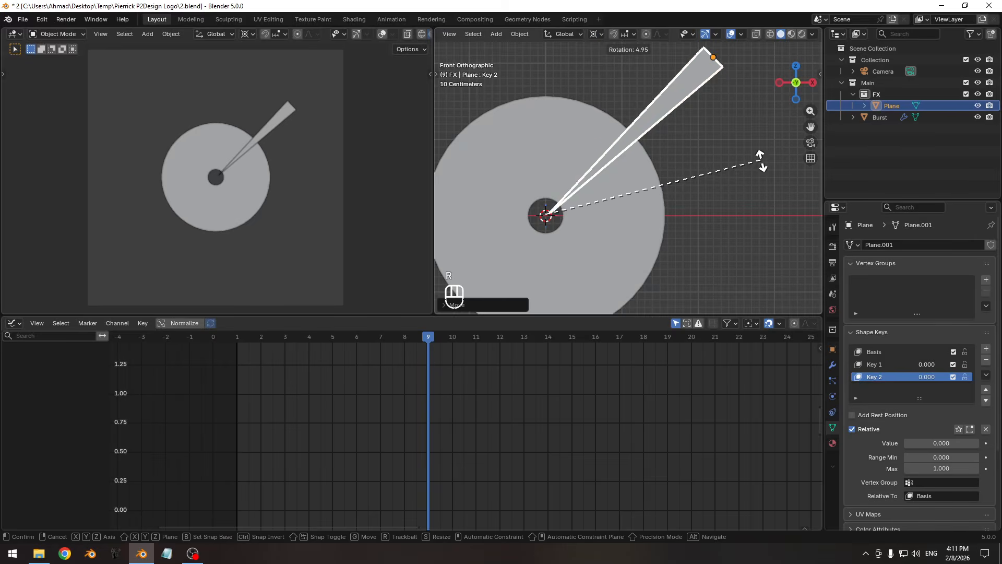
click(761, 168)
click(594, 34)
click(608, 99)
- Go to frame 7, select the Burst ring and shift all its keyframes forward by 2 frames
shift+middle_drag(595, 122, 588, 207)
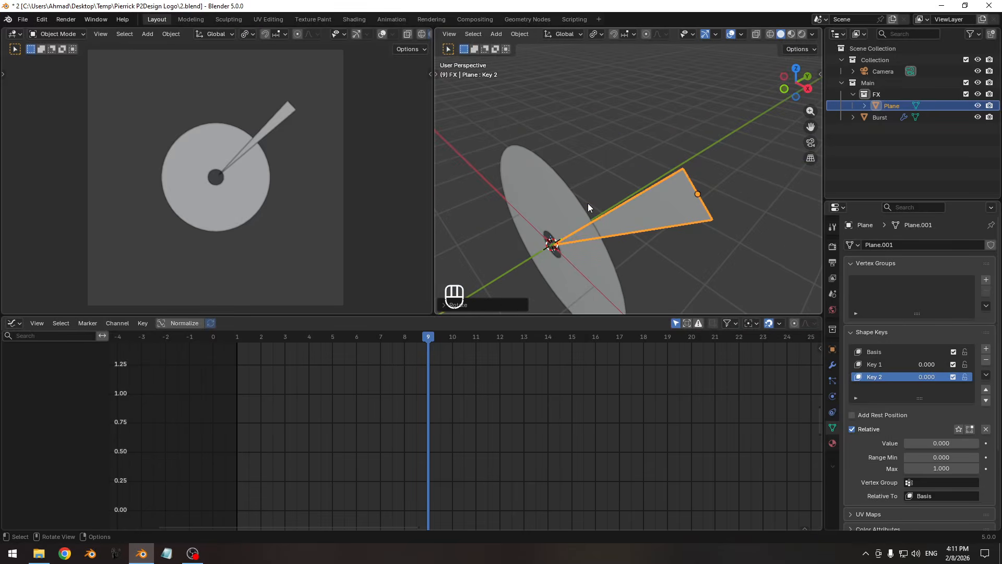
drag(259, 340, 380, 347)
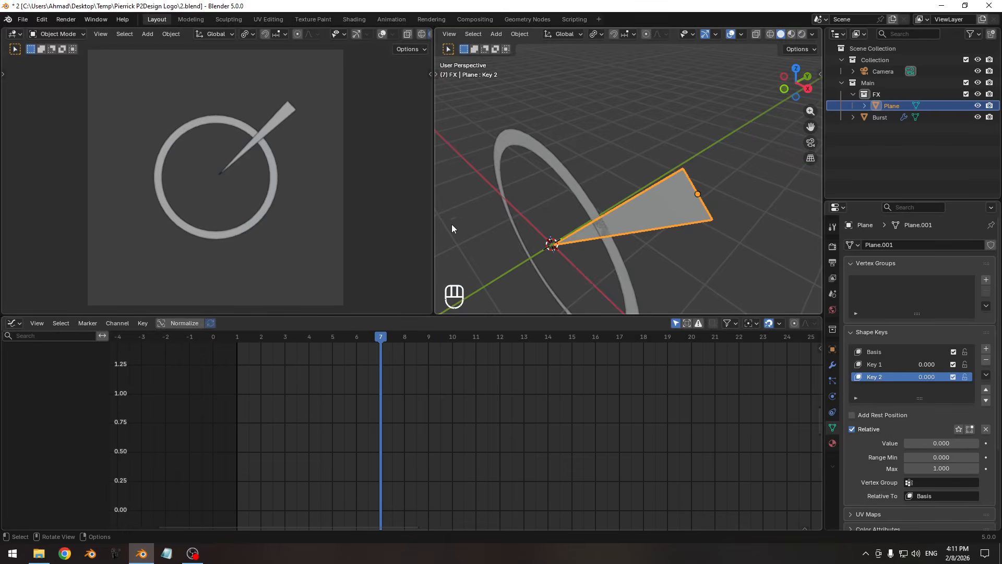
click(512, 142)
key(a)
key(g)
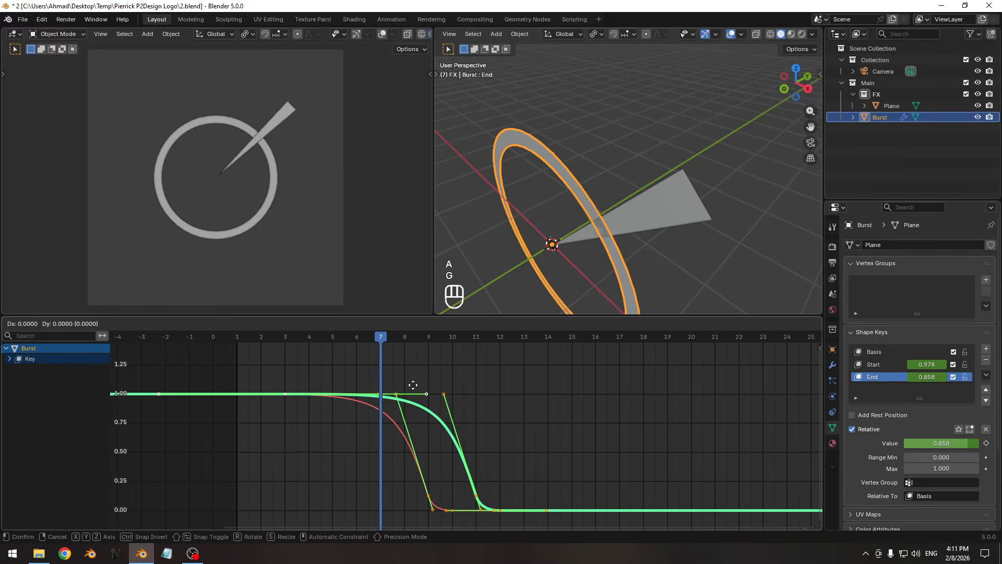
key(KP_2)
key(KP_Enter)
- Return to frame 1, select the spike, set Key 1's value to 1.000 and insert a keyframe for it
drag(340, 343, 236, 337)
click(642, 220)
middle_drag(642, 219, 623, 209)
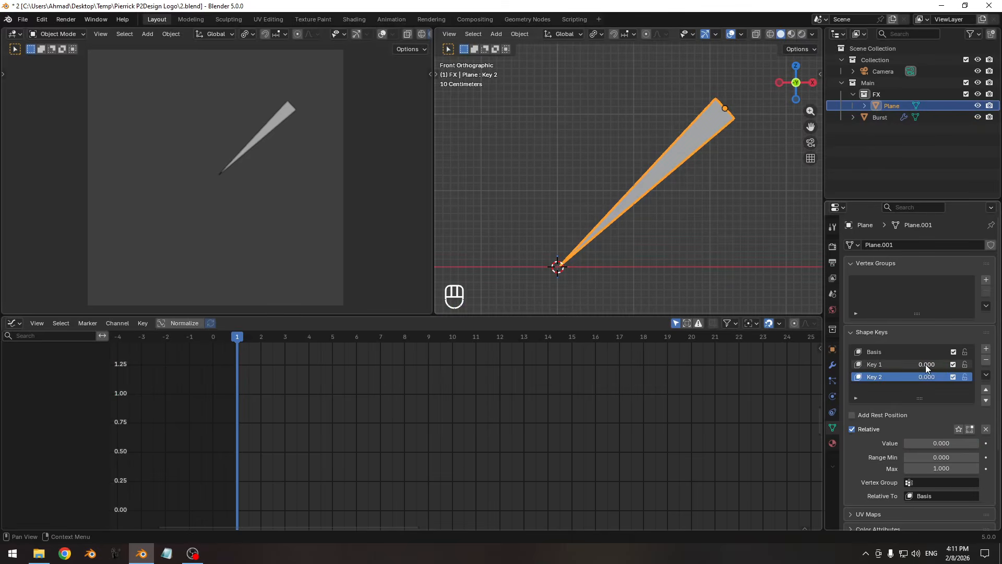
mouse_move(925, 364)
mouse_down()
mouse_move(907, 365)
mouse_move(944, 366)
mouse_up()
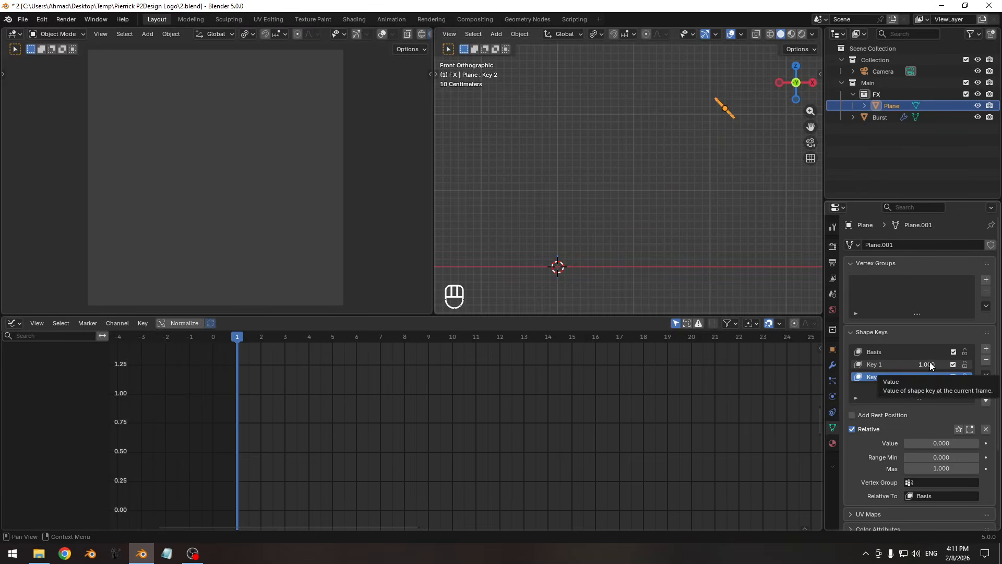
key(i)
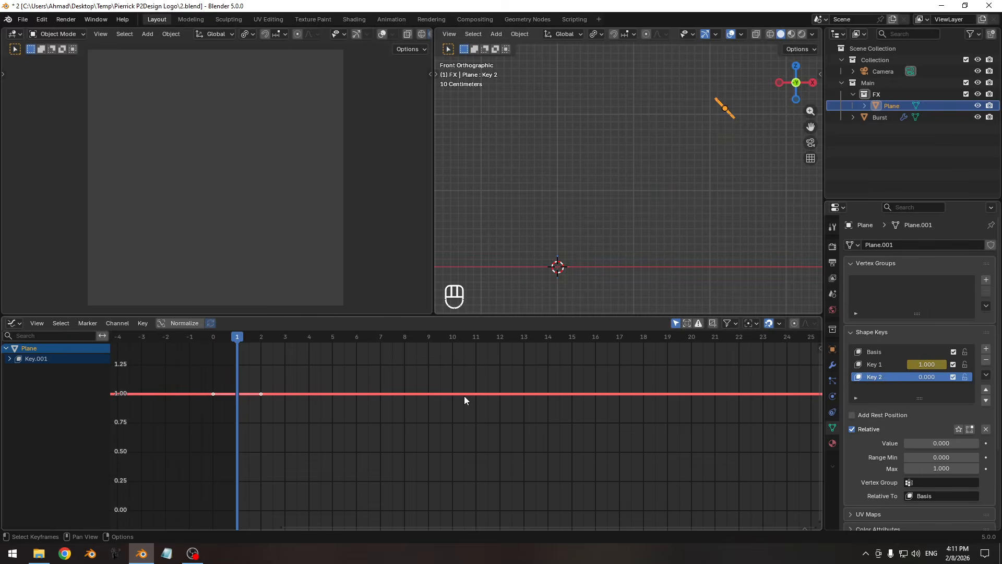
- Go to frame 7, set Key 1's value to 0.000 and insert a keyframe for it
key(Right)
key(Right)
key(Right)
key(Right)
key(Right)
key(Right)
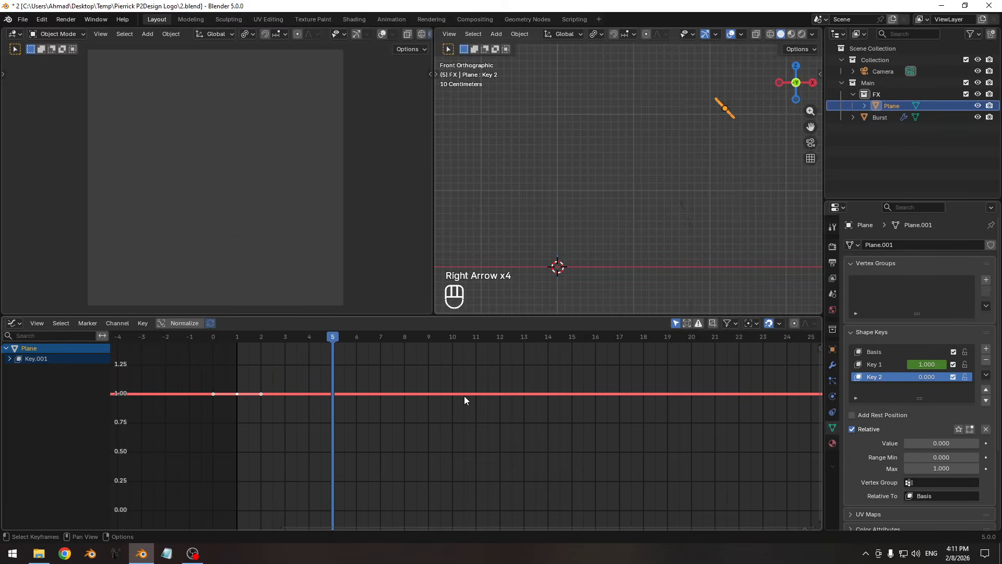
key(KP_0)
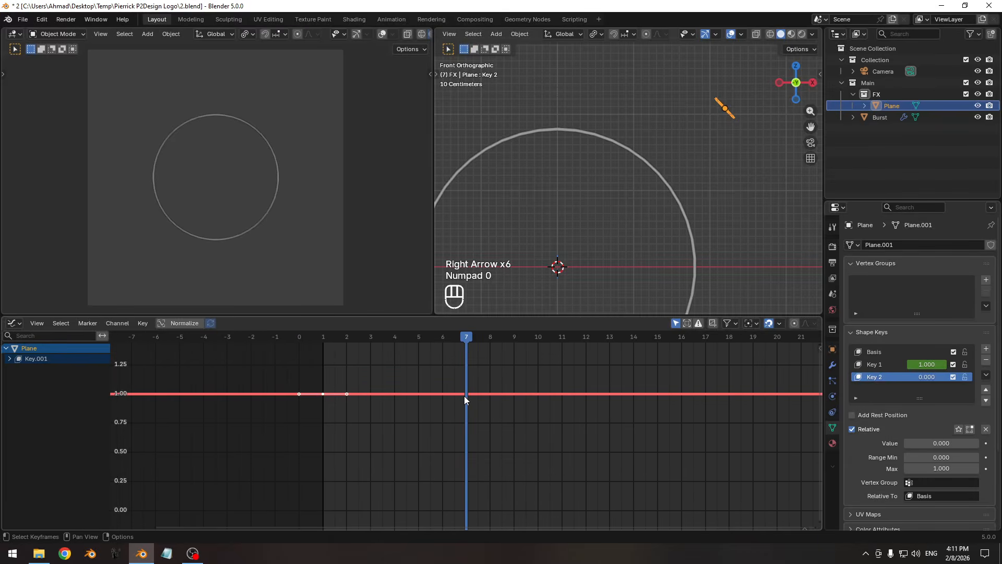
key(Up)
key(Right)
key(Right)
key(Right)
key(Right)
key(Right)
key(Right)
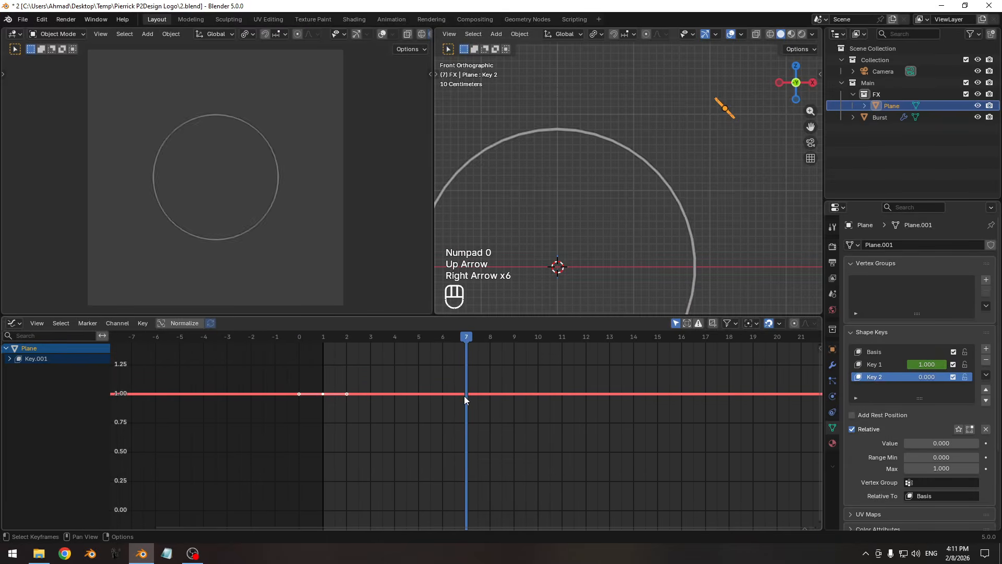
key(Right)
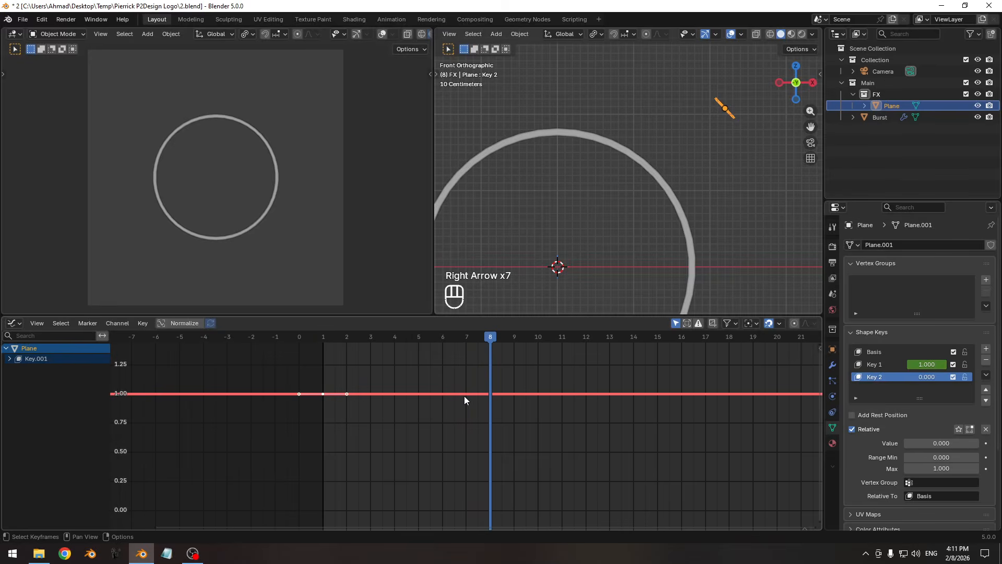
key(Left)
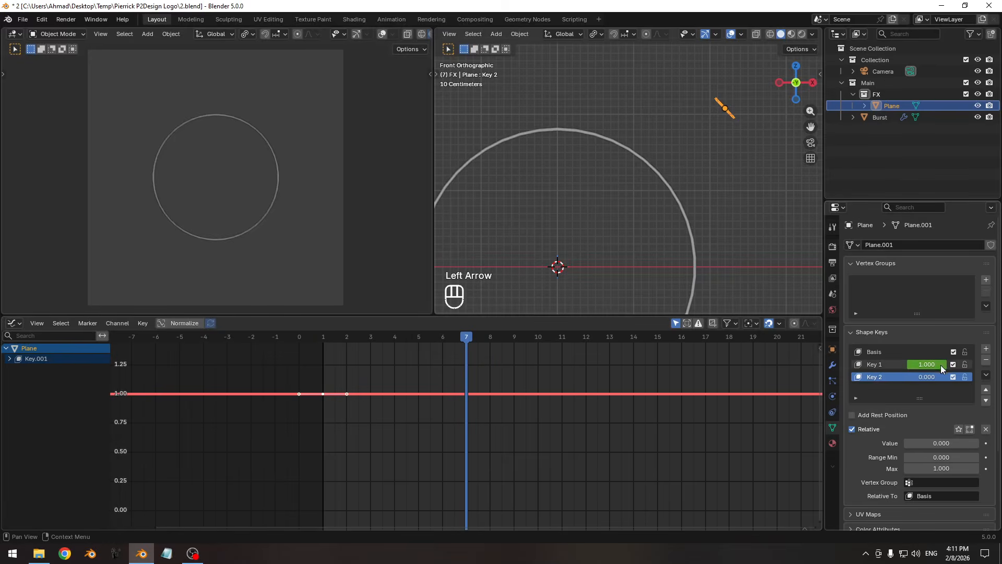
drag(940, 365, 913, 365)
key(i)
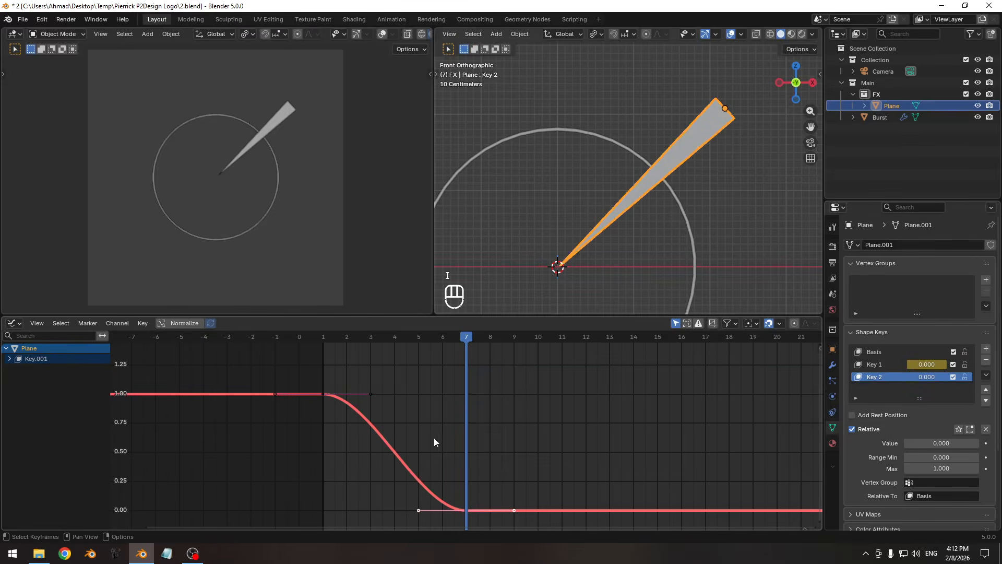
- Insert a keyframe on Key 1's curve at frame 4, then rotate and scale its handles to steepen the drop
mouse_move(418, 424)
ctrl+middle_down()
mouse_move(396, 421)
mouse_move(406, 419)
ctrl+middle_up()
click(395, 337)
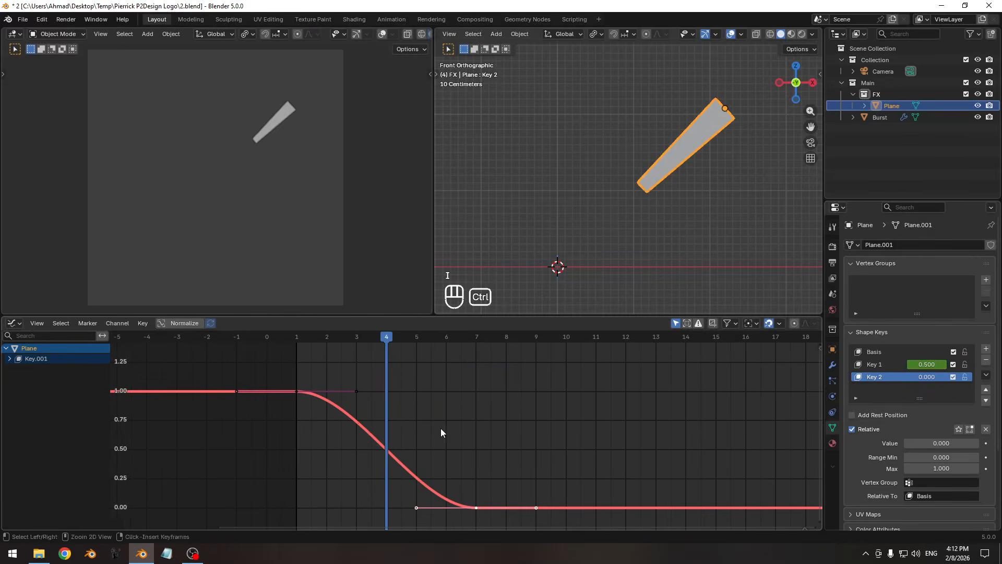
key(ctrl+space)
key(i)
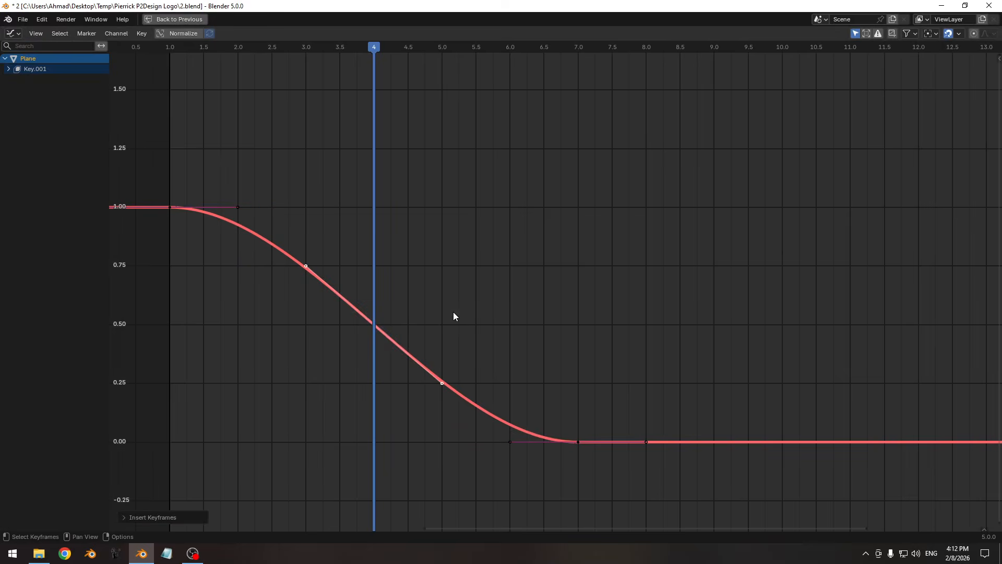
key(r)
click(550, 372)
key(s)
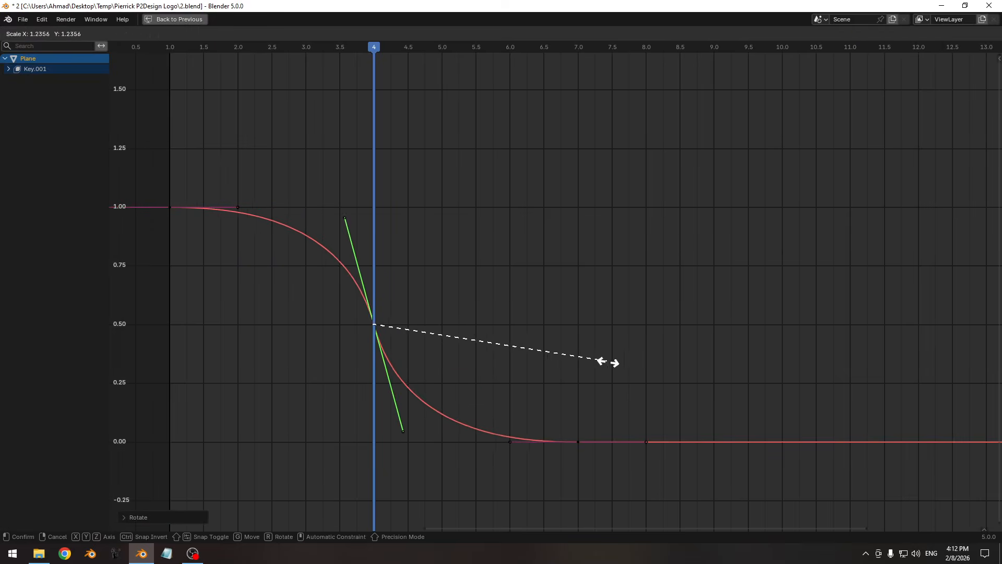
click(625, 369)
- Move Key 1's middle keyframe to frame 6 and its last keyframe to frame 8
key(g)
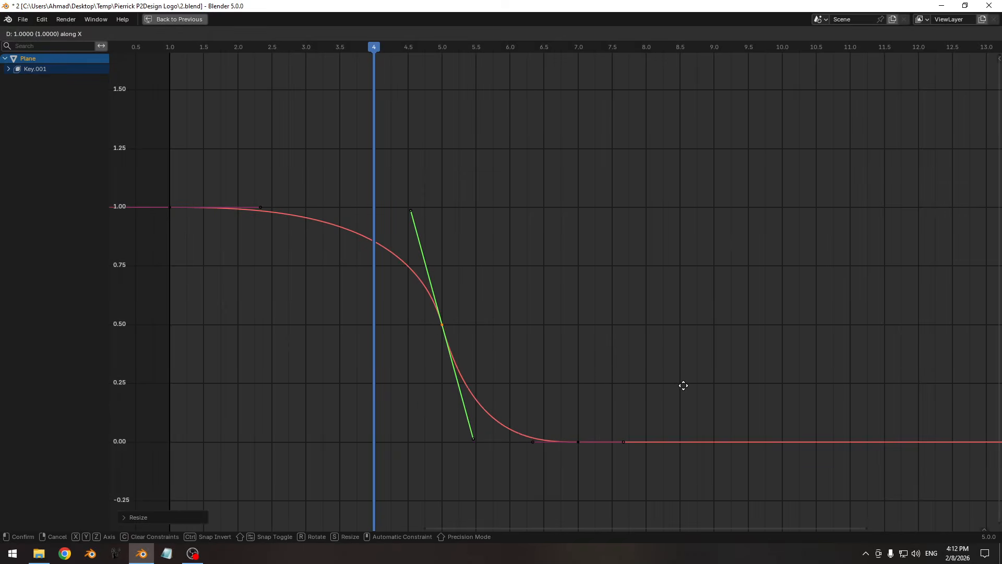
click(718, 388)
click(580, 440)
key(g)
click(673, 440)
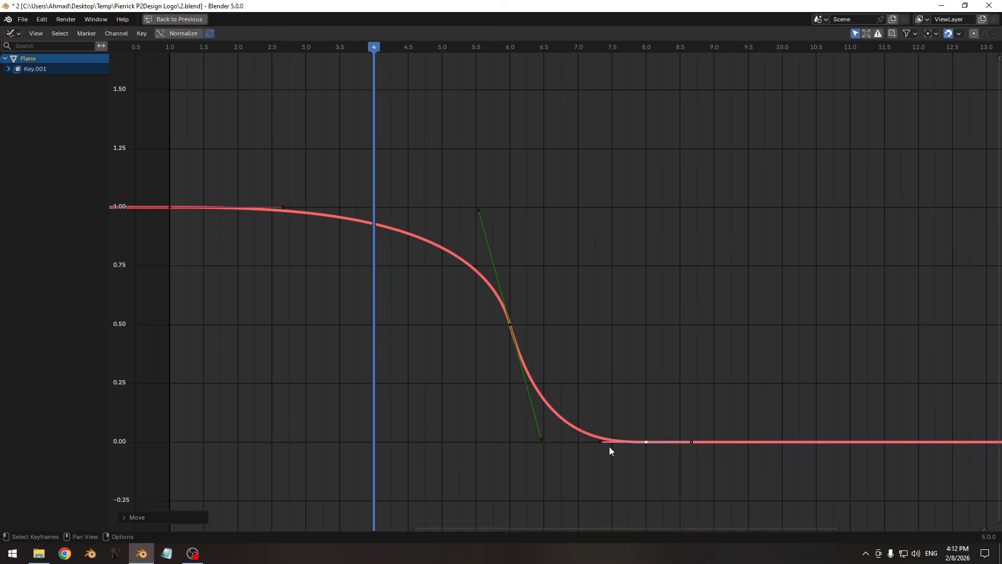
- Lengthen the handles of Key 1's first keyframe and adjust the angle and length of the middle keyframe's handles
drag(237, 194, 148, 262)
key(s)
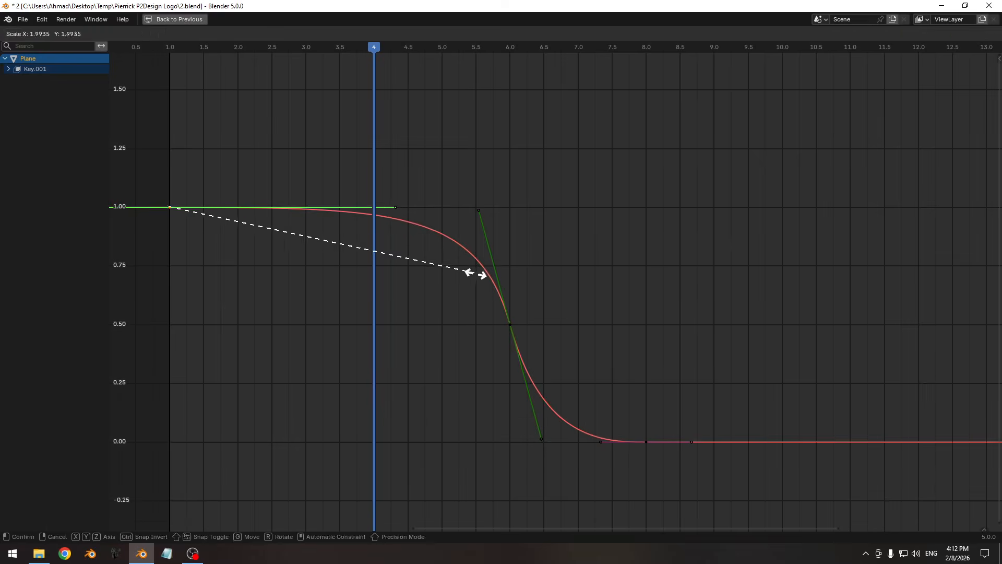
click(476, 273)
key(s)
click(527, 280)
drag(545, 292, 488, 355)
key(r)
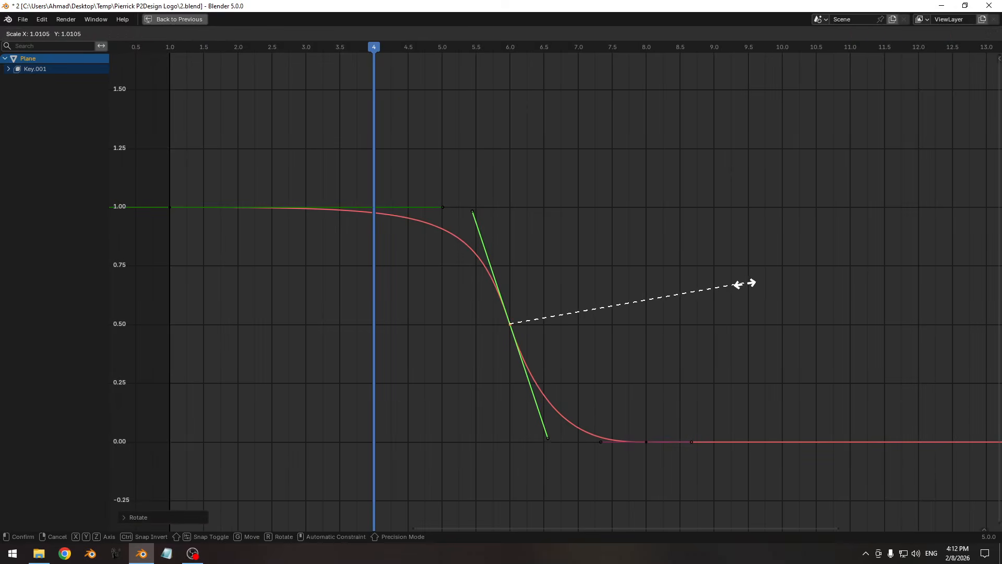
click(746, 285)
- Lengthen the handles of Key 1's last and first keyframes, then restore the normal editor layout
click(646, 441)
key(s)
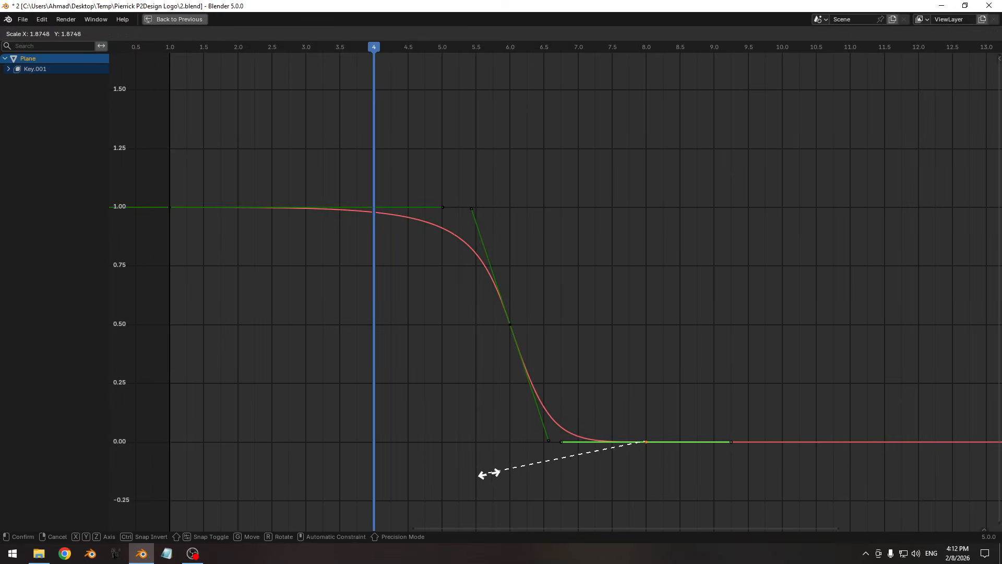
click(487, 473)
drag(242, 184, 148, 250)
key(s)
click(498, 294)
key(ctrl+space)
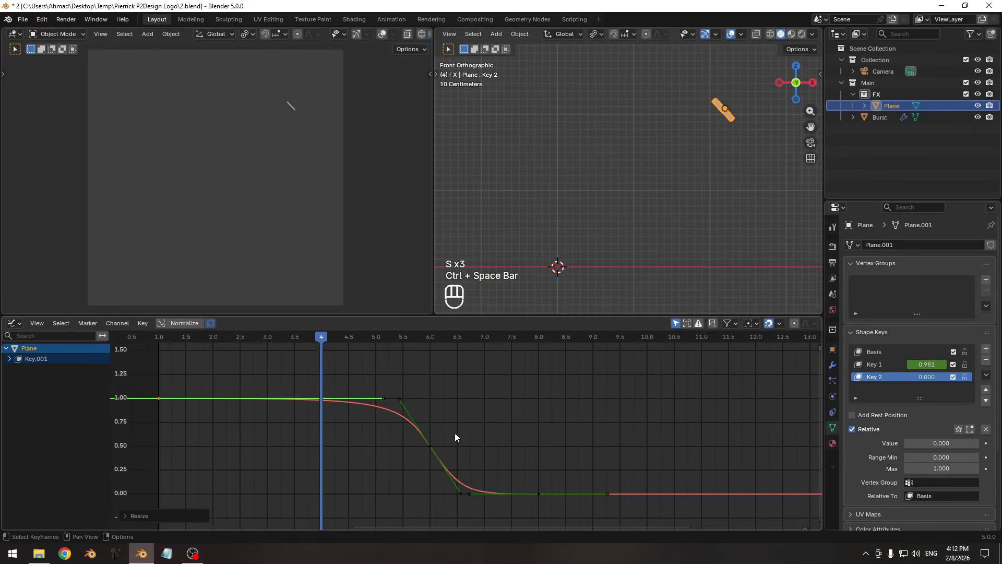
- Play the animation from the start to check how the spike grows alongside the Burst ring
click(310, 336)
key(space)
key(space)
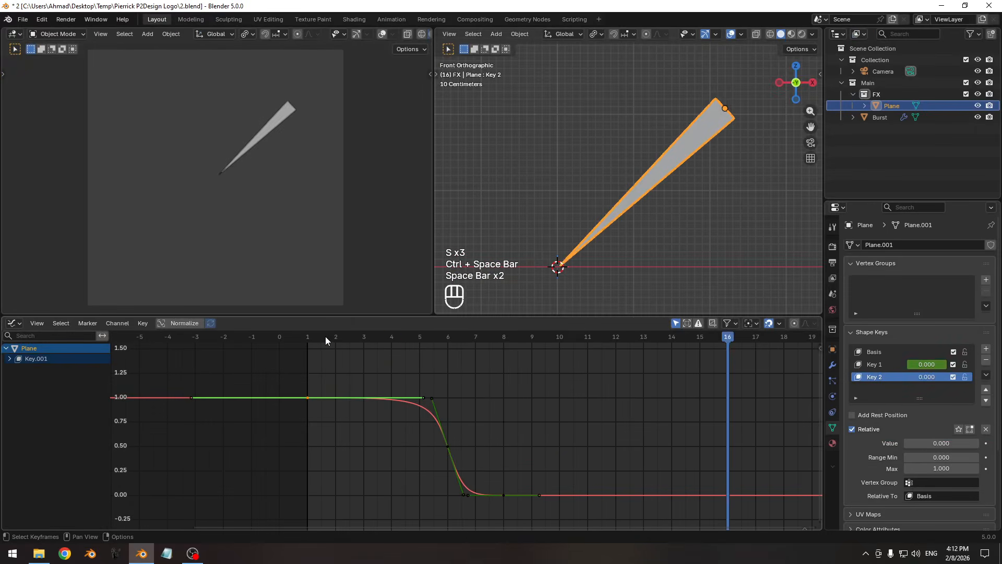
key(space)
key(space)
key(space)
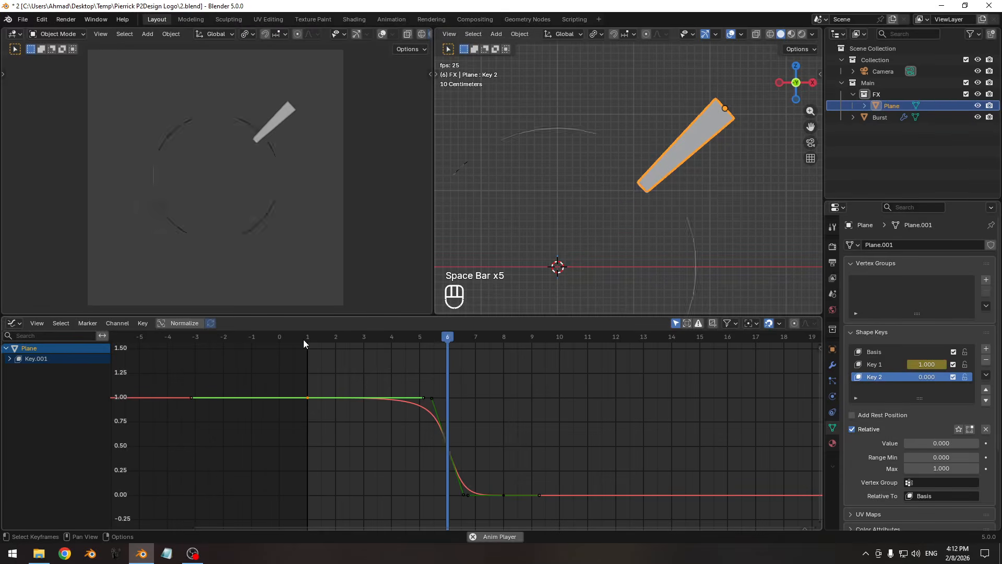
key(space)
- Copy Key 1's keyframes, insert a keyframe for Key 2 at frame 2 and paste the copied curve onto it
middle_drag(444, 378, 383, 382)
key(a)
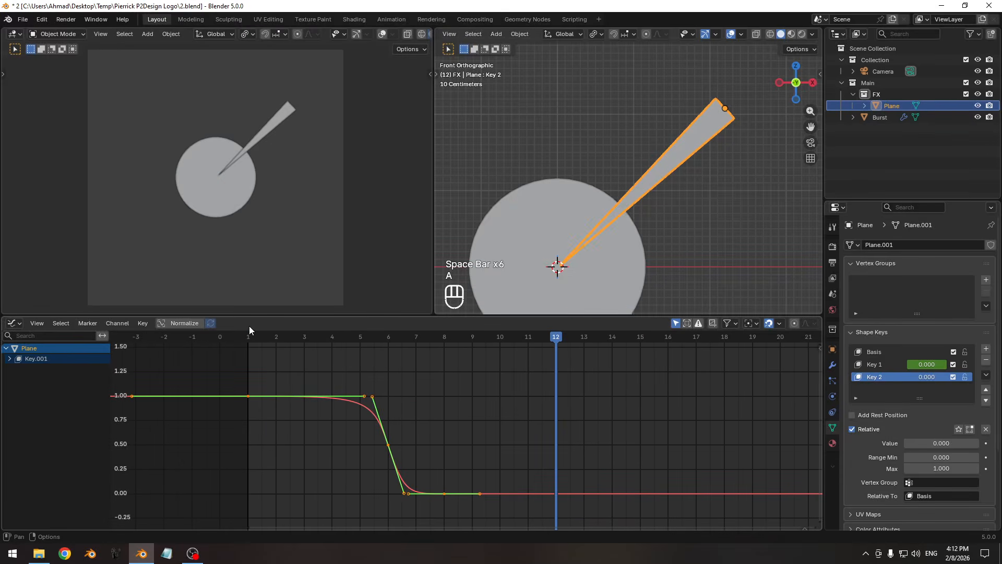
drag(252, 336, 276, 336)
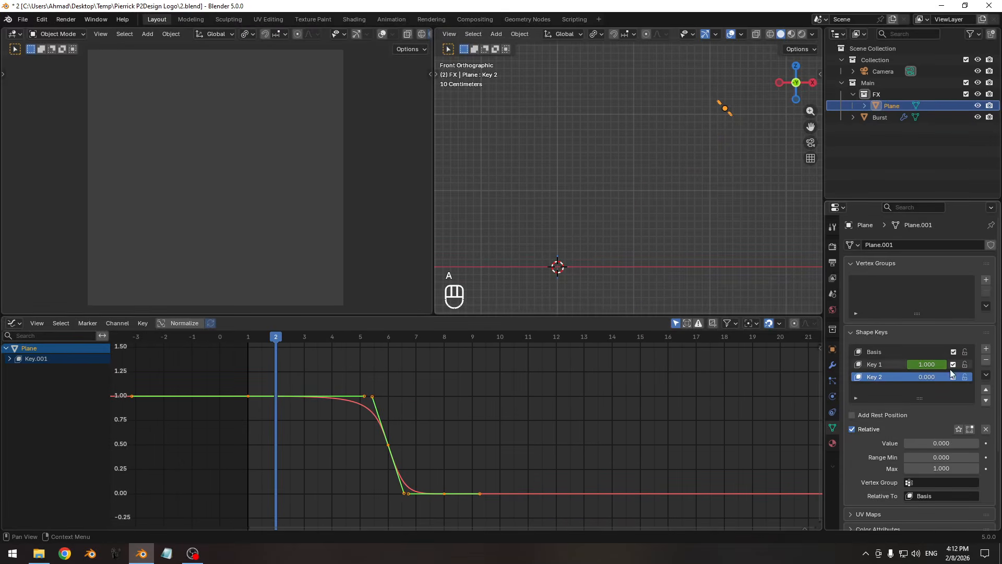
key(i)
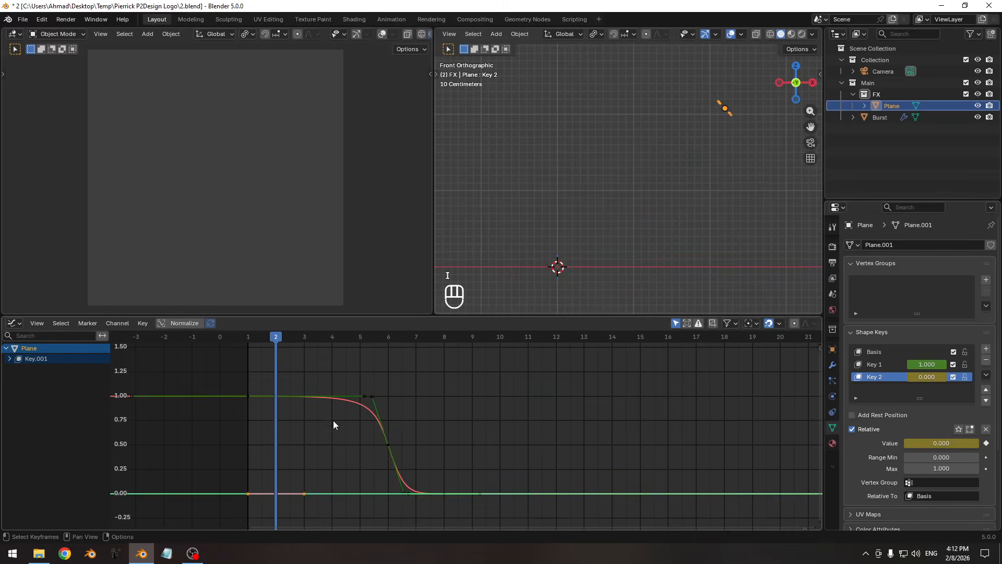
click(333, 421)
key(ctrl+c)
key(ctrl+v)
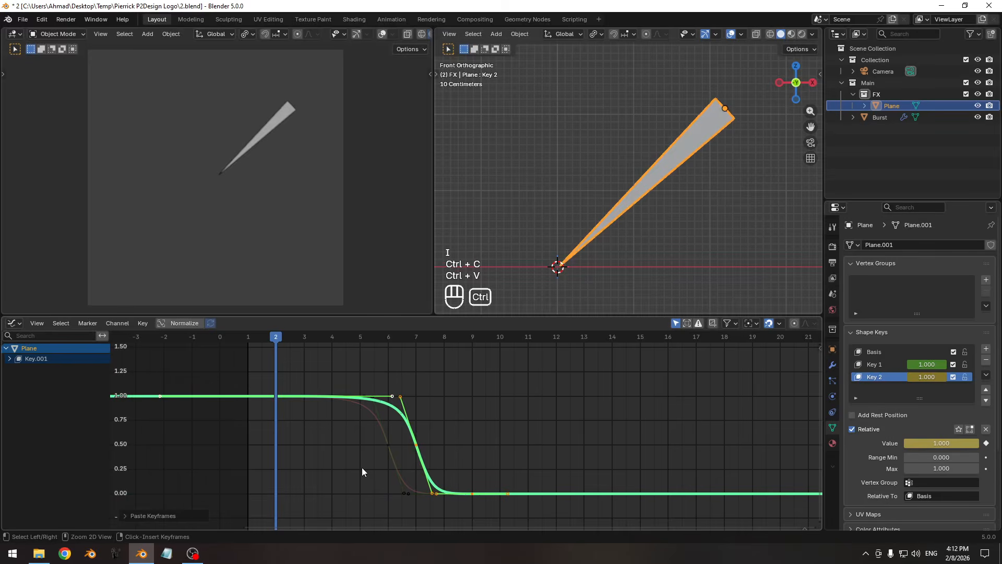
- Flip Key 2's pasted curve vertically by scaling its keyframes by -1 along Y
middle_drag(381, 441, 372, 442)
drag(257, 338, 255, 339)
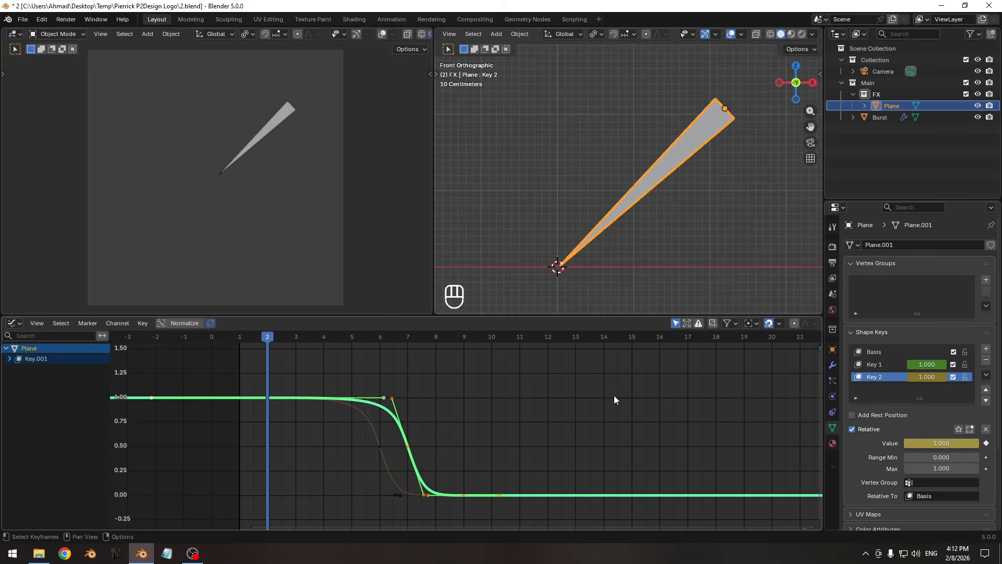
key(s)
key(y)
key(KP_Subtract)
key(KP_1)
key(KP_Enter)
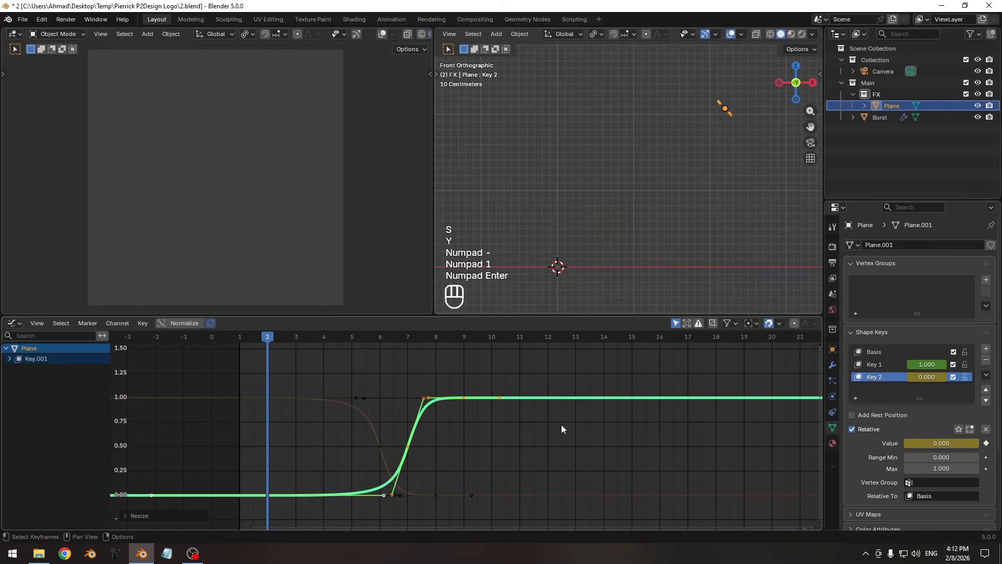
- Check the spike around frame 6 and shift all of Key 2's keyframes 1 frame forward
drag(268, 338, 374, 358)
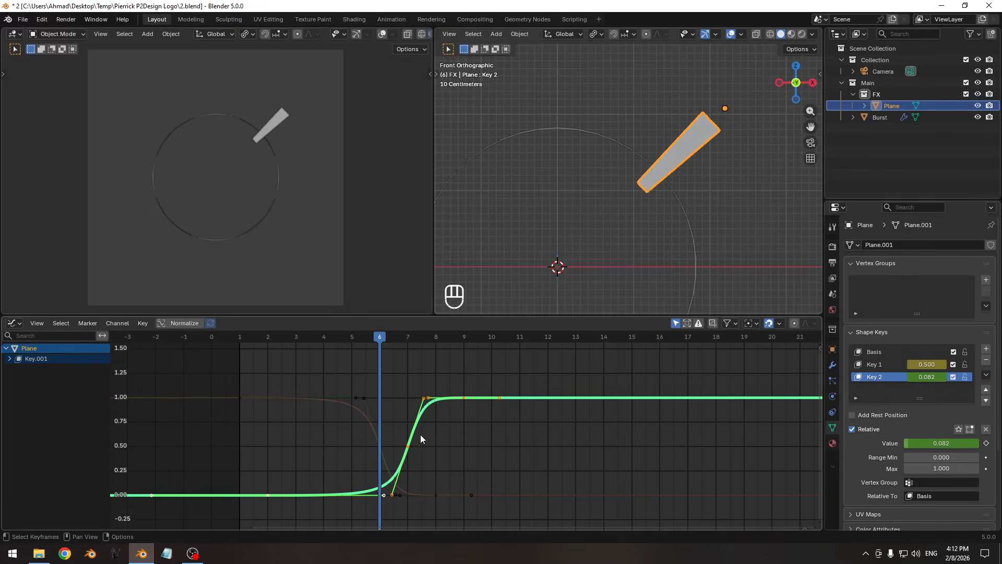
key(g)
key(x)
click(466, 453)
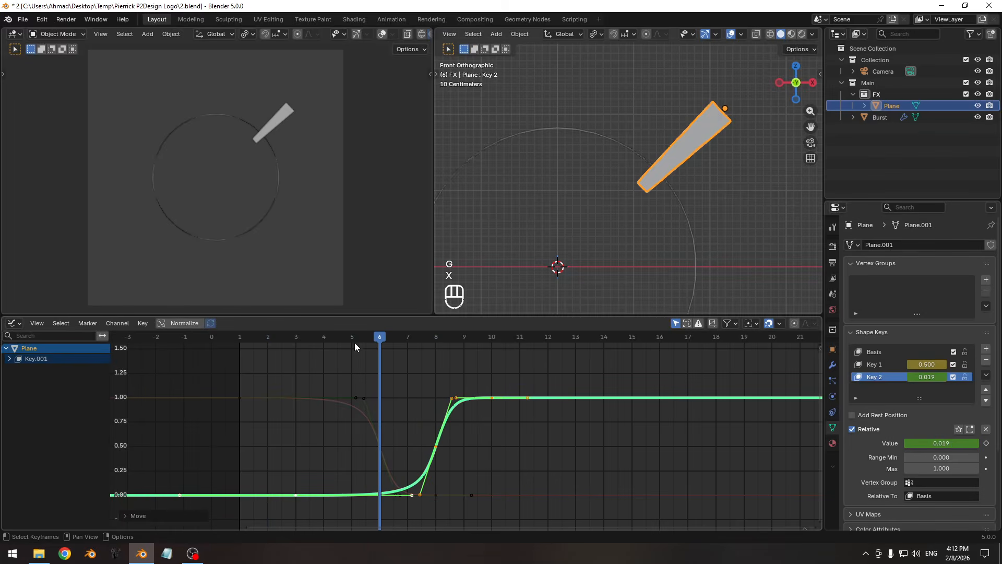
- Move Key 2's last keyframe to frame 11 and lengthen its handles to soften the end of the curve
mouse_move(355, 343)
mouse_down()
mouse_move(293, 340)
mouse_move(462, 338)
mouse_move(239, 339)
mouse_move(351, 341)
mouse_up()
click(483, 397)
key(g)
key(x)
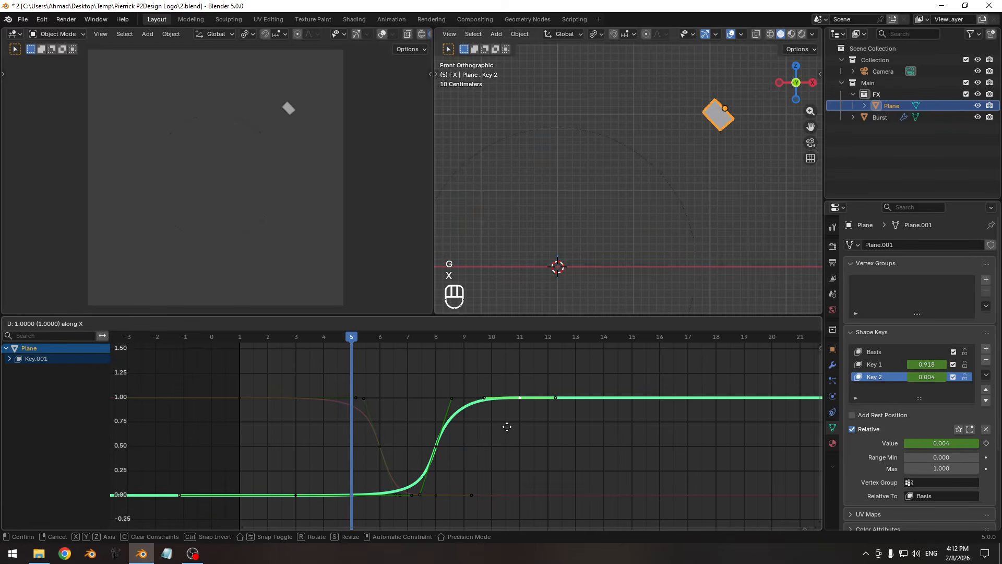
click(506, 426)
key(s)
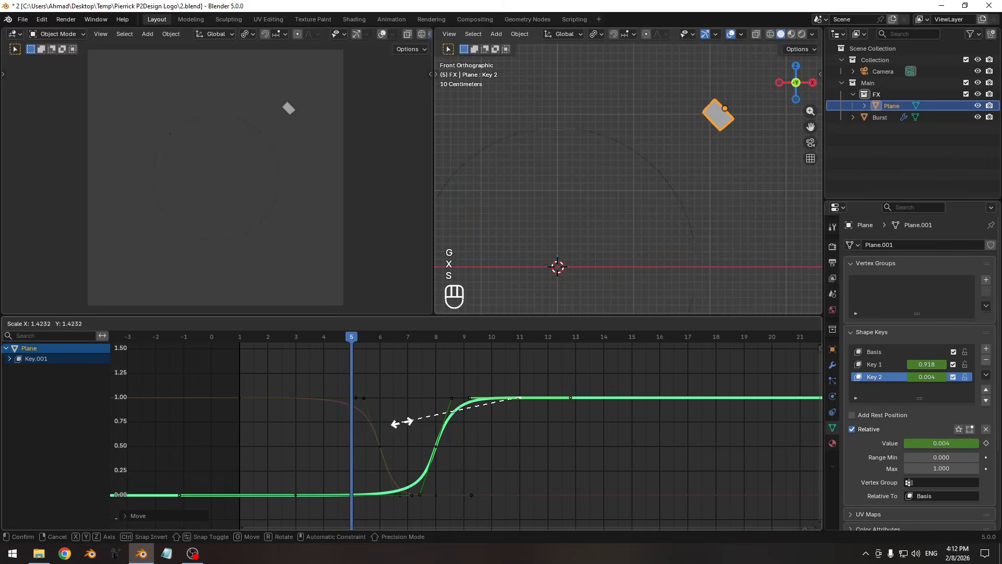
click(395, 423)
- Play the animation repeatedly from frame 1 to check the spike's growth and disappearance against the Burst ring
drag(327, 338, 240, 340)
key(space)
key(space)
key(space)
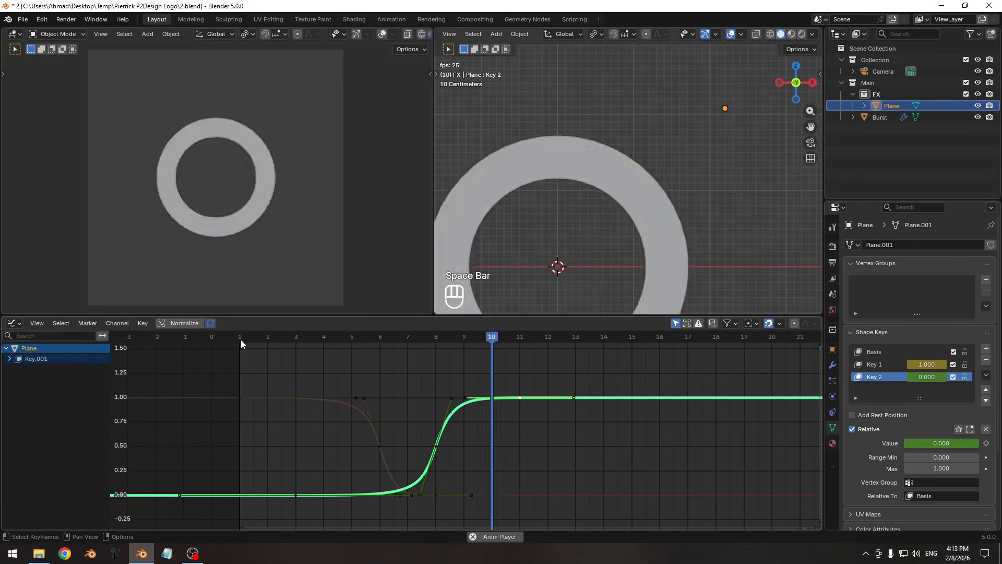
key(space)
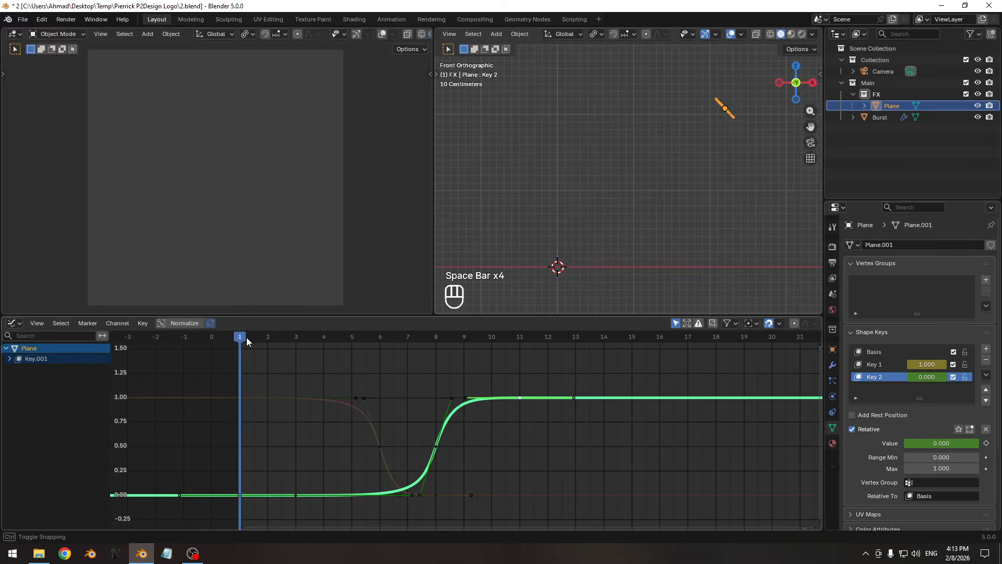
key(space)
key(space)
key(Pause)
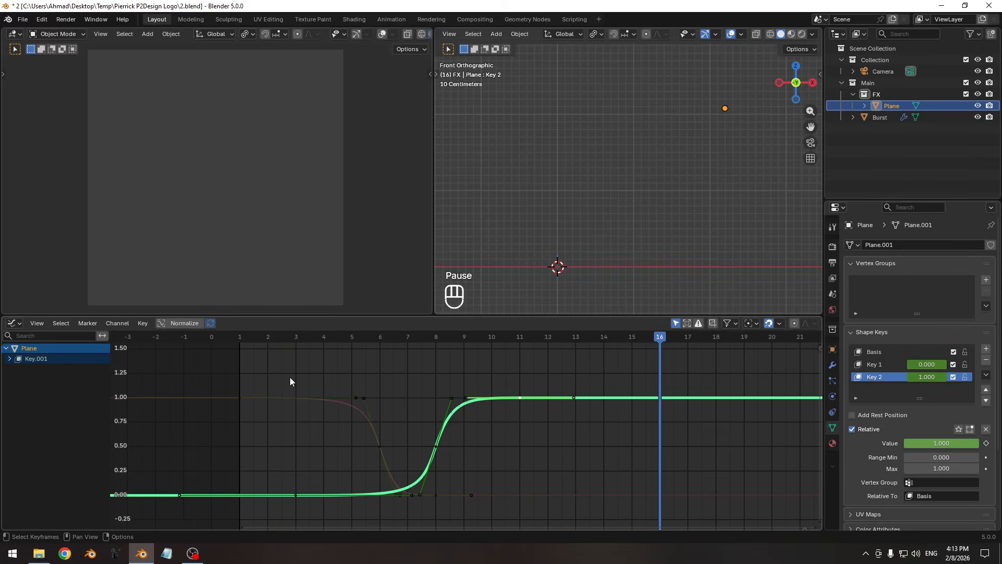
click(251, 338)
key(space)
key(space)
key(space)
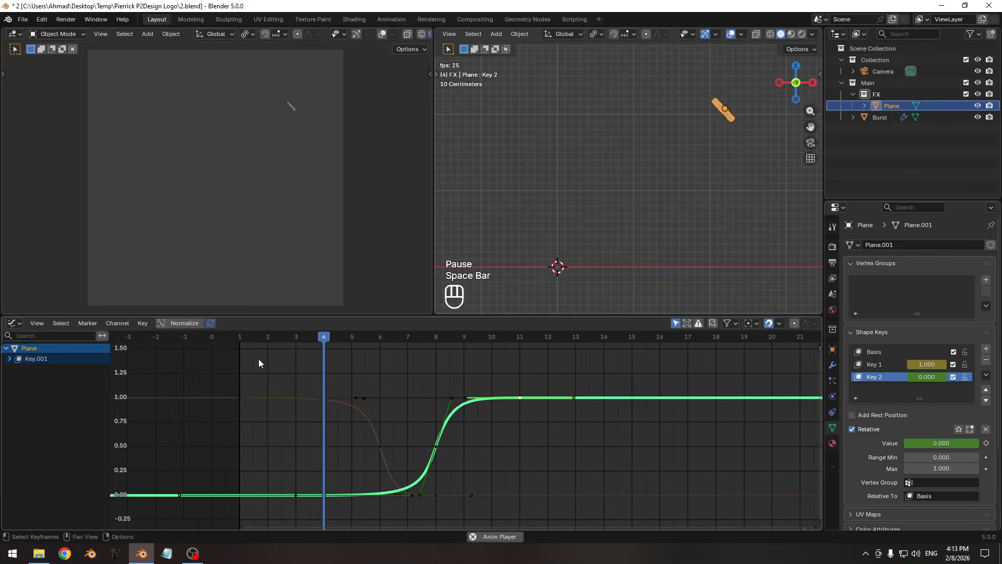
key(space)
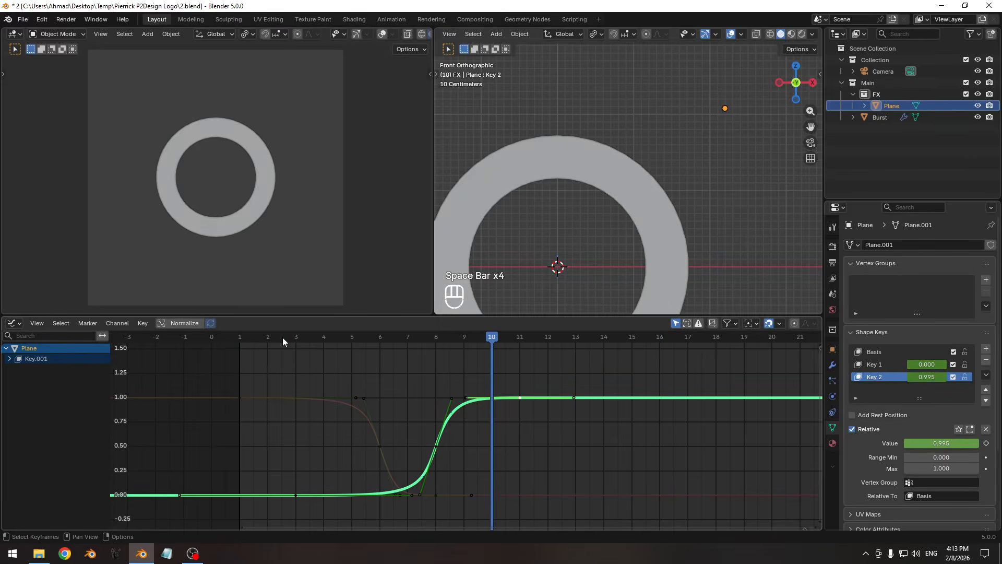
- Scrub to frame 7 and examine the spike's shape and tip position against the ring in both viewports
drag(241, 338, 416, 342)
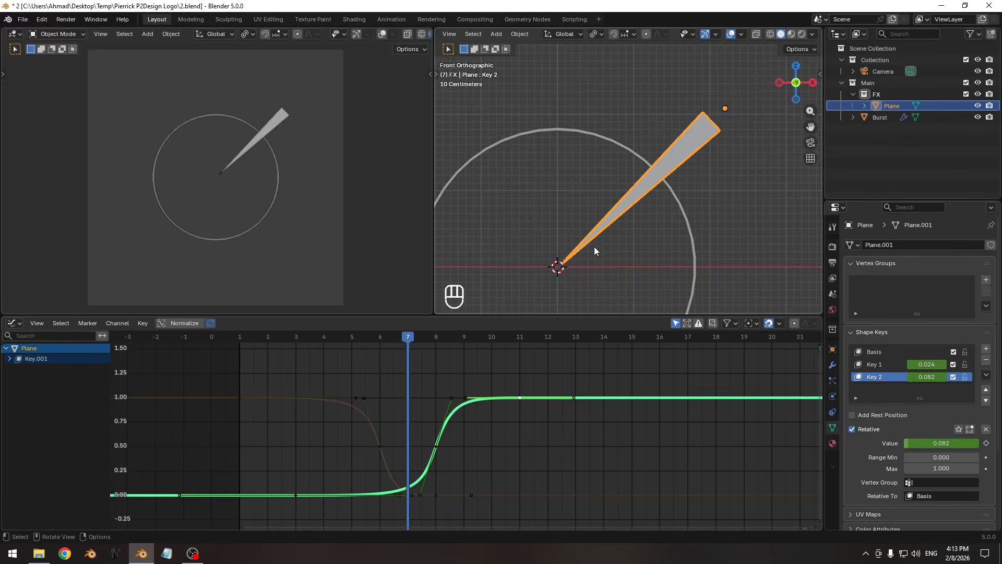
shift+middle_drag(614, 215, 622, 217)
drag(354, 340, 416, 341)
shift+middle_drag(261, 152, 243, 167)
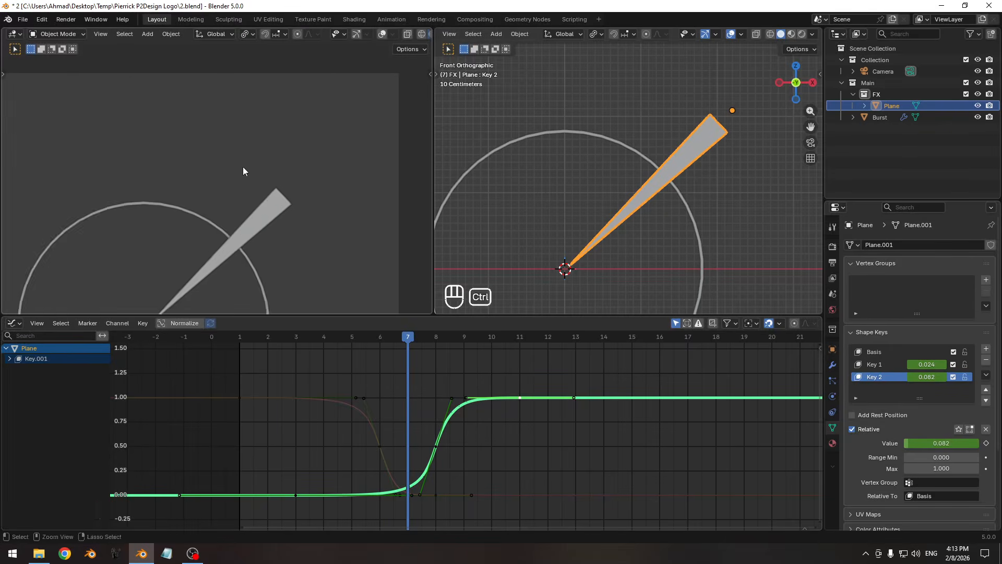
shift+middle_drag(259, 281, 287, 204)
shift+middle_drag(721, 175, 631, 154)
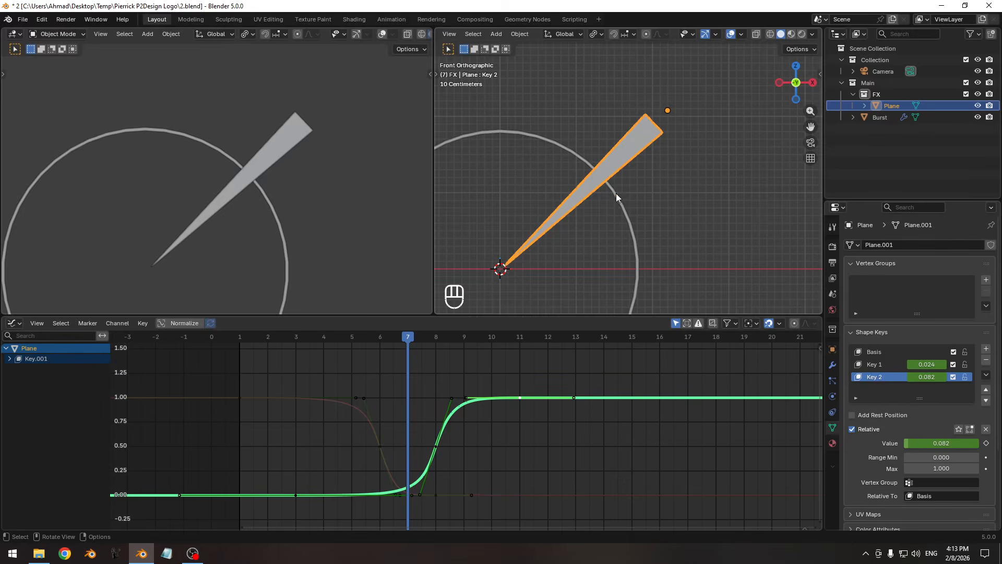
- Add a Solidify modifier to the Burst ring
mouse_move(615, 193)
middle_down()
mouse_move(594, 187)
mouse_move(618, 209)
mouse_move(614, 199)
mouse_move(631, 197)
mouse_move(616, 192)
mouse_move(633, 191)
mouse_move(624, 189)
middle_up()
click(603, 202)
click(832, 365)
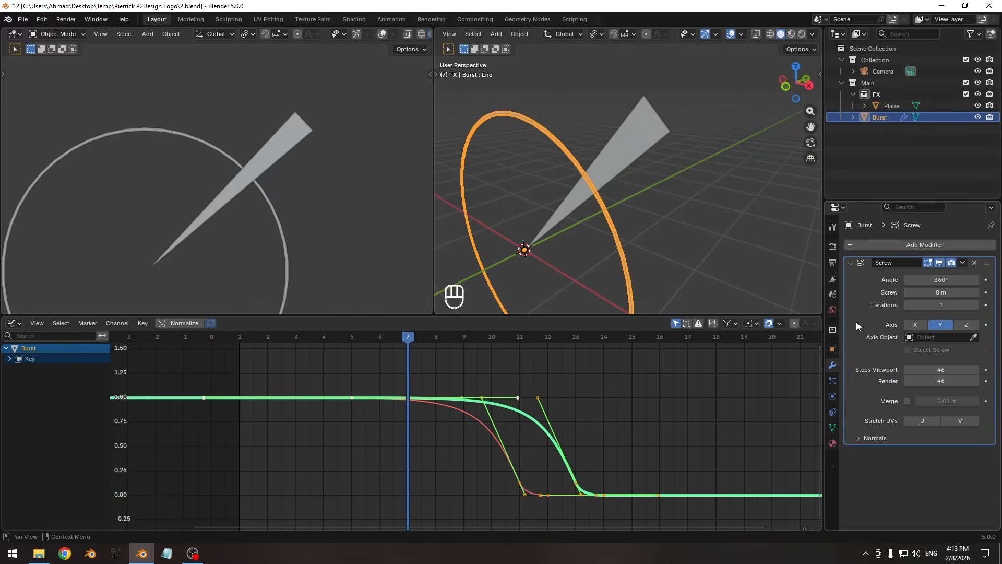
click(855, 258)
click(863, 249)
text(s)
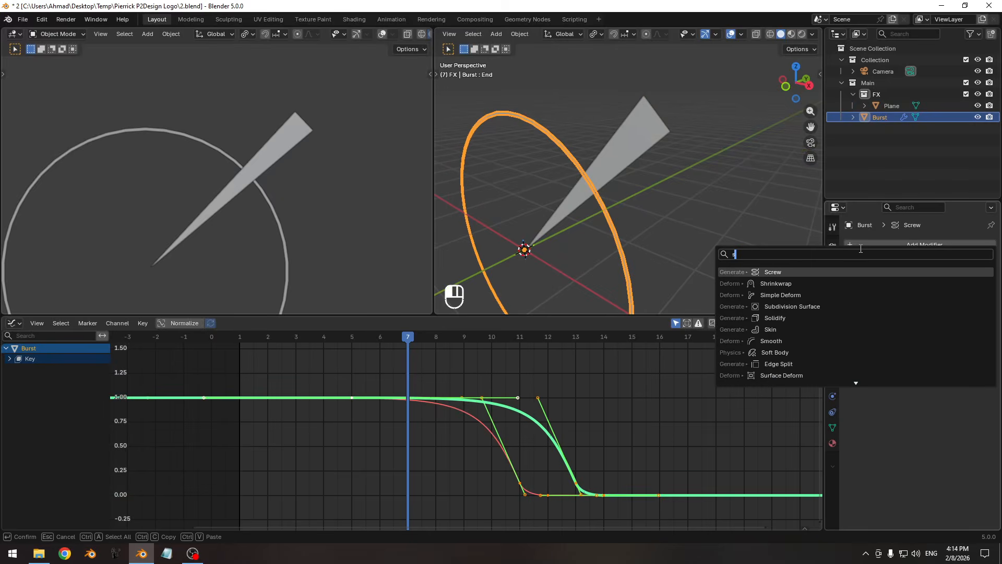
text(o)
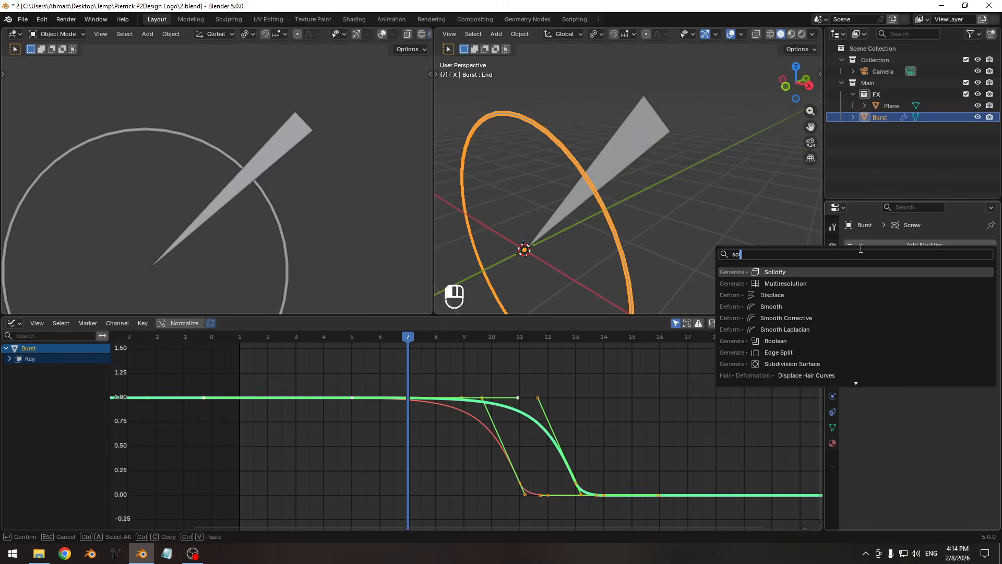
click(767, 271)
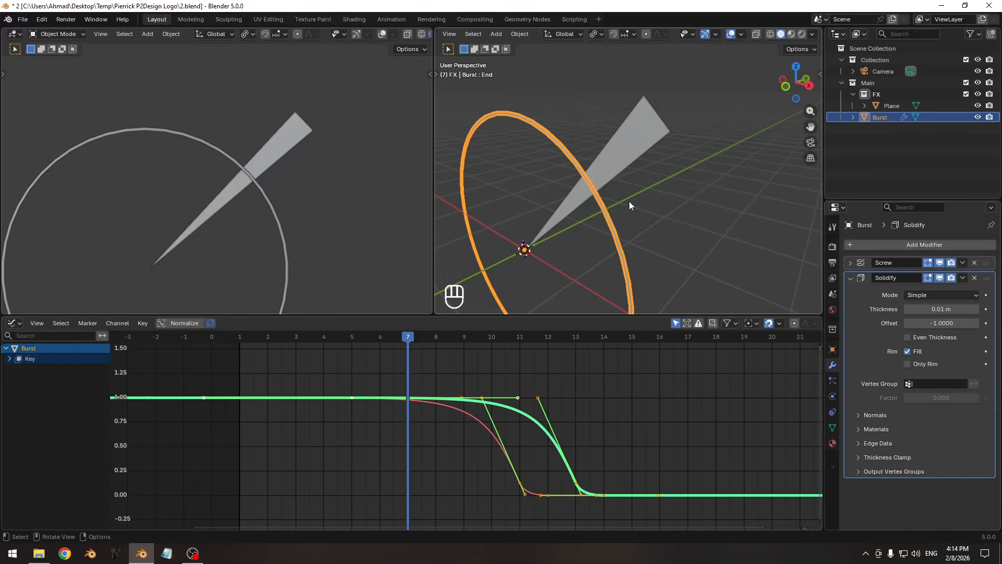
- Set the Solidify offset to 0 and its thickness to 0.1 m on the Burst ring
click(937, 324)
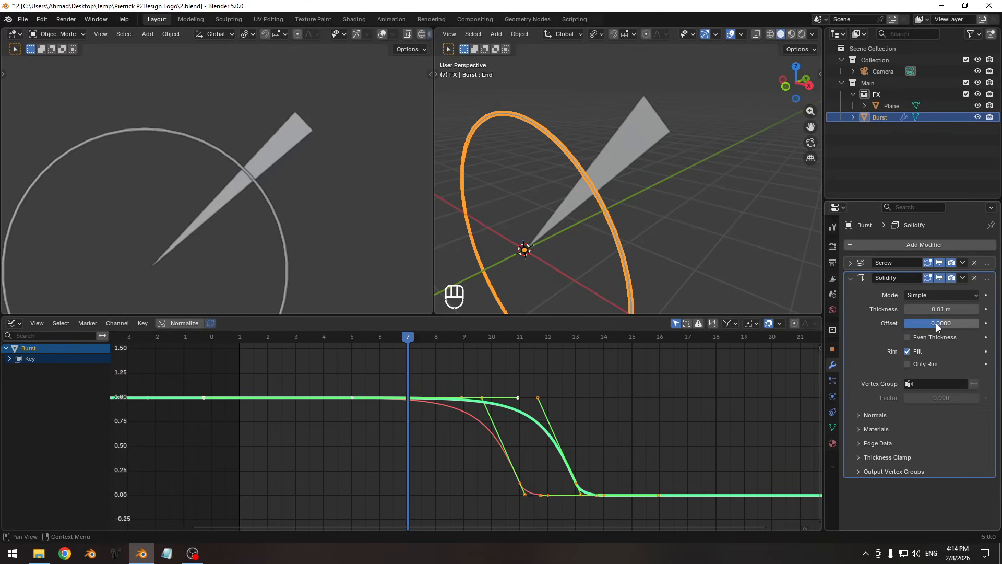
text(0)
click(939, 312)
text(.1)
key(Return)
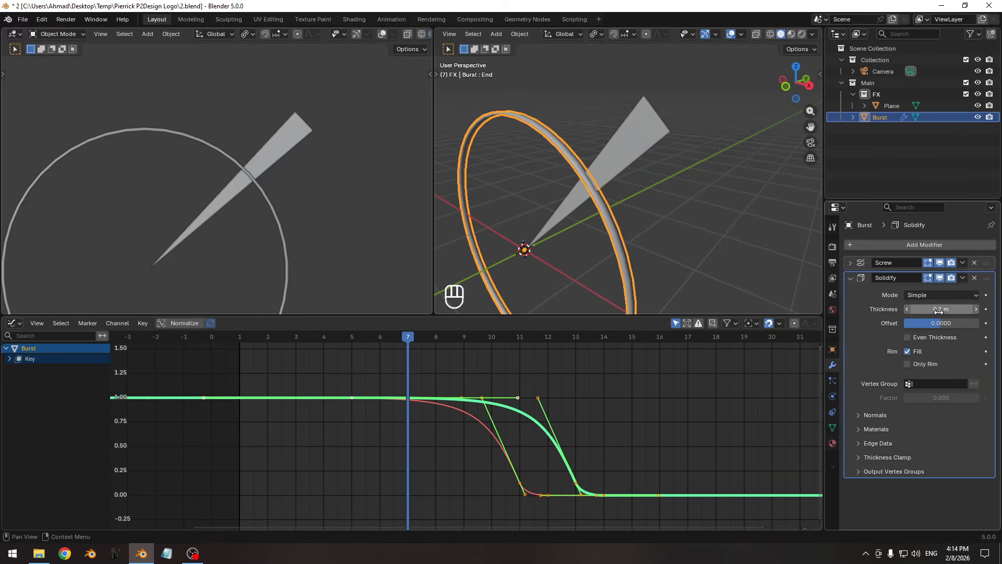
ctrl+middle_drag(652, 202, 655, 168)
drag(929, 312, 976, 312)
right_click(929, 312)
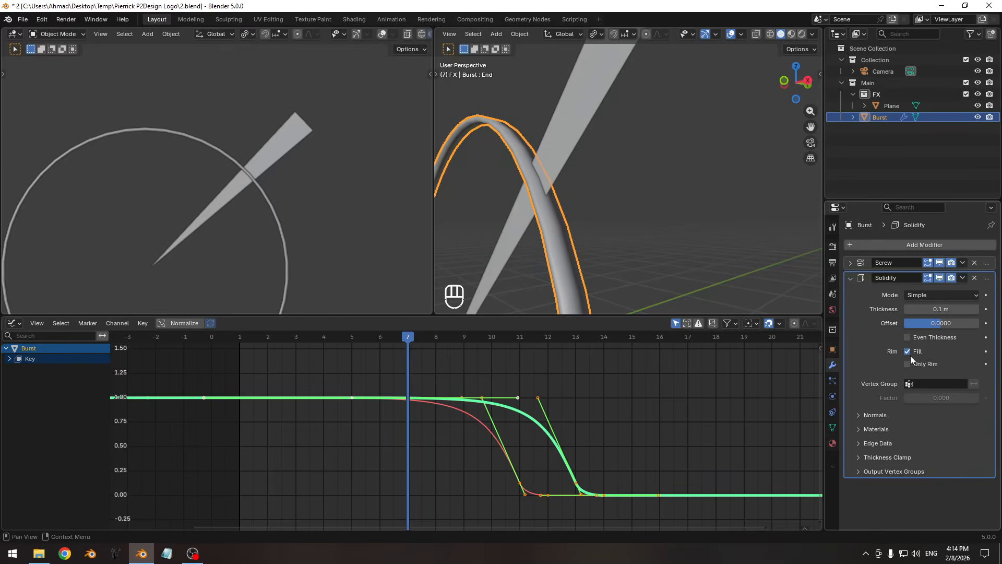
- Turn off Smooth Shading in the normals settings of the Burst ring's Screw modifier
click(858, 419)
click(864, 421)
click(850, 278)
click(850, 263)
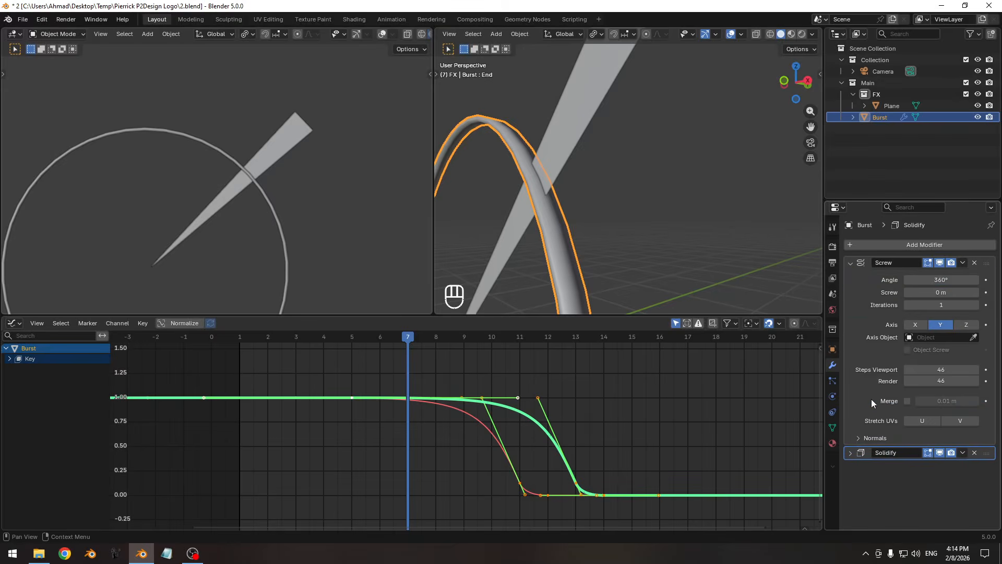
click(872, 437)
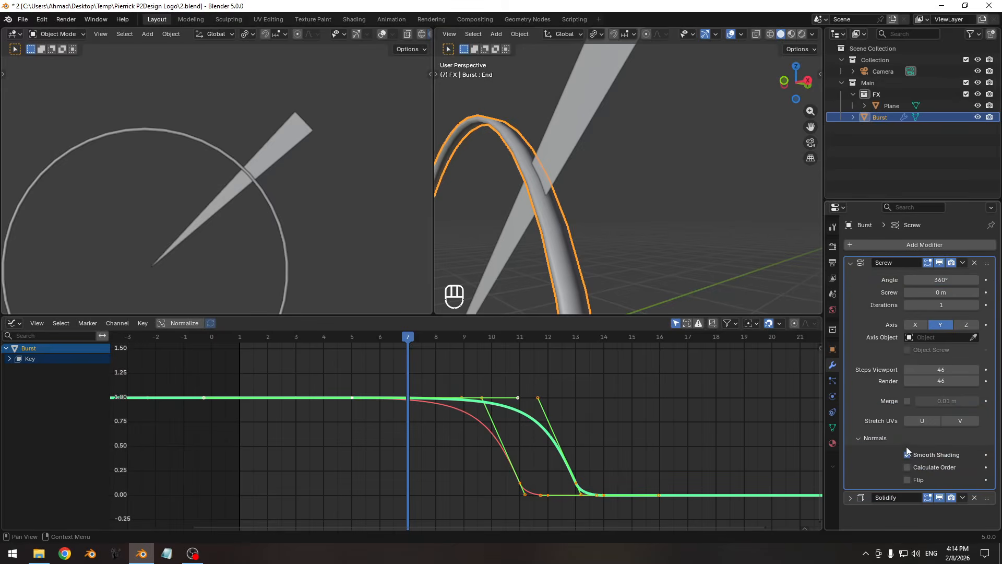
click(906, 453)
- Remove the Solidify modifier from the Burst ring
ctrl+middle_drag(563, 144, 563, 198)
shift+middle_drag(563, 198, 608, 207)
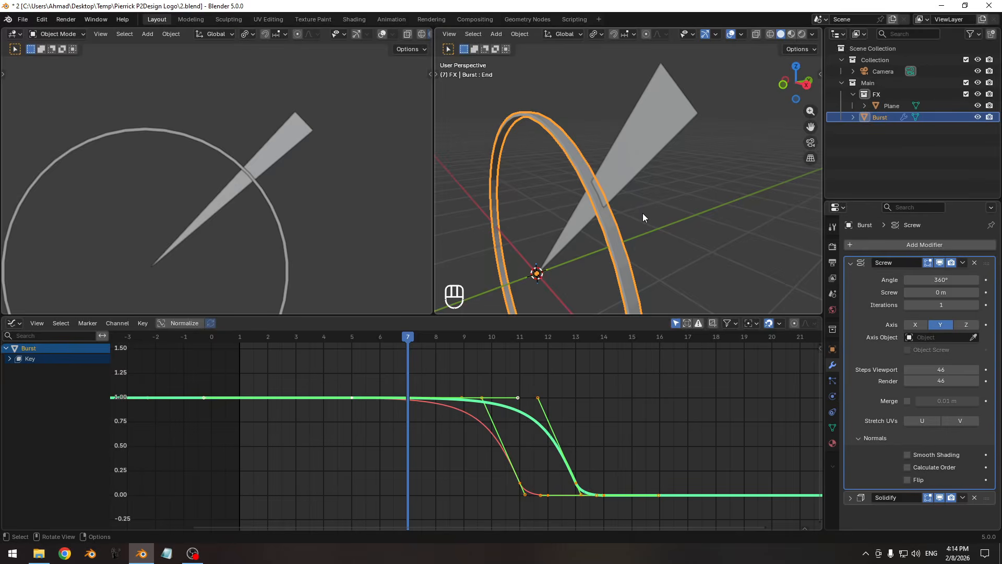
key(Pause)
click(975, 497)
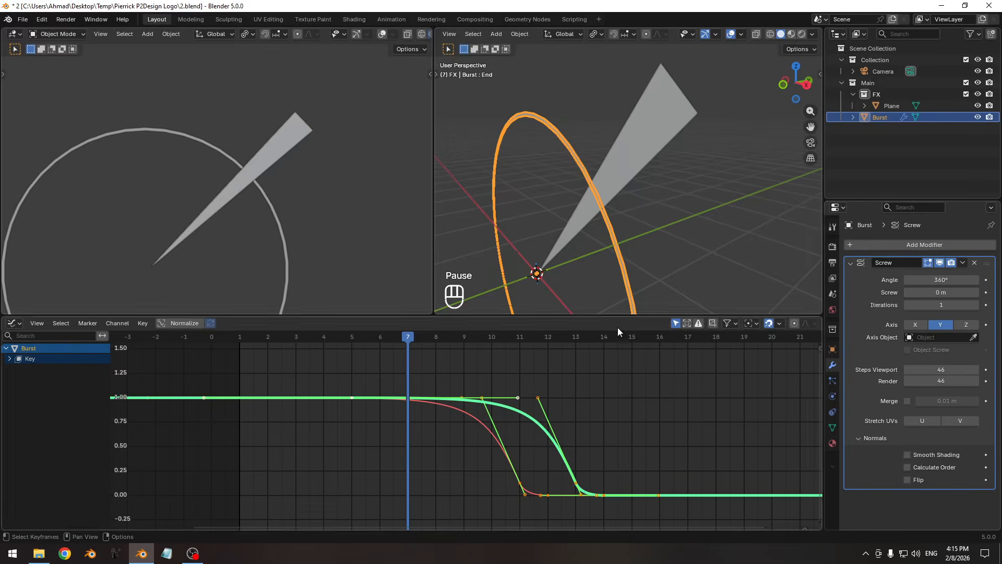
- Add a Boolean modifier after the Screw modifier on the Burst ring
middle_drag(578, 165, 616, 164)
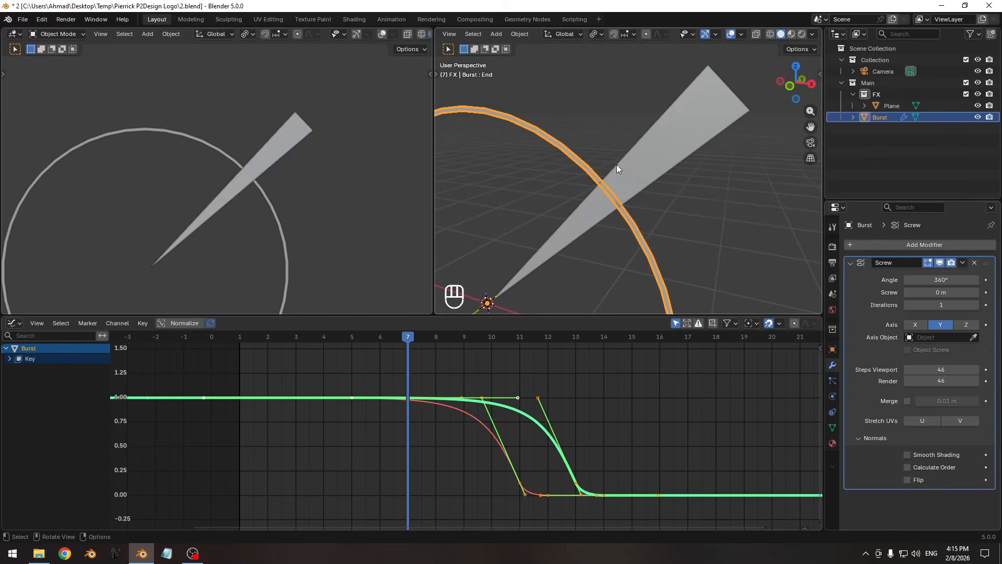
click(851, 262)
click(865, 248)
click(856, 249)
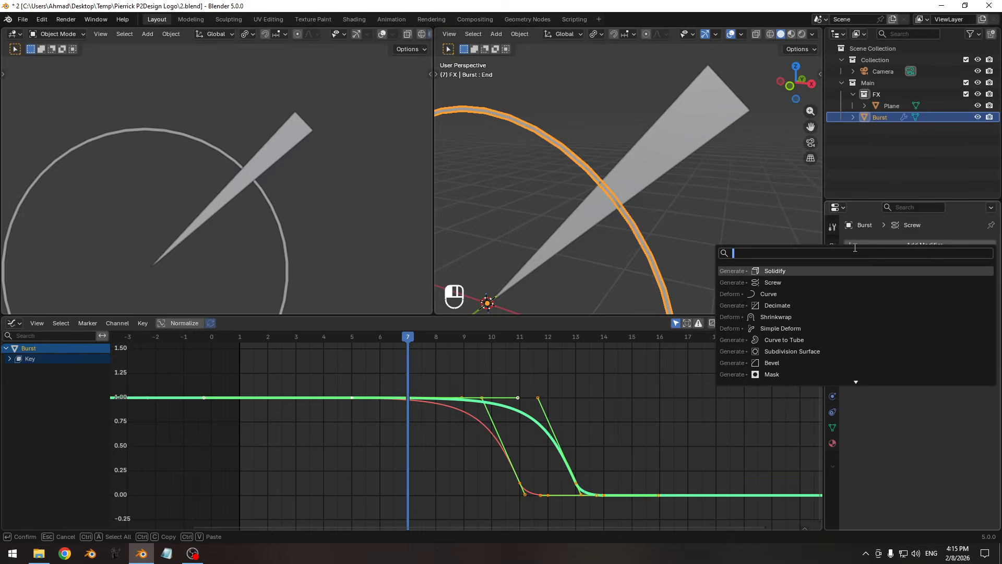
text(bool)
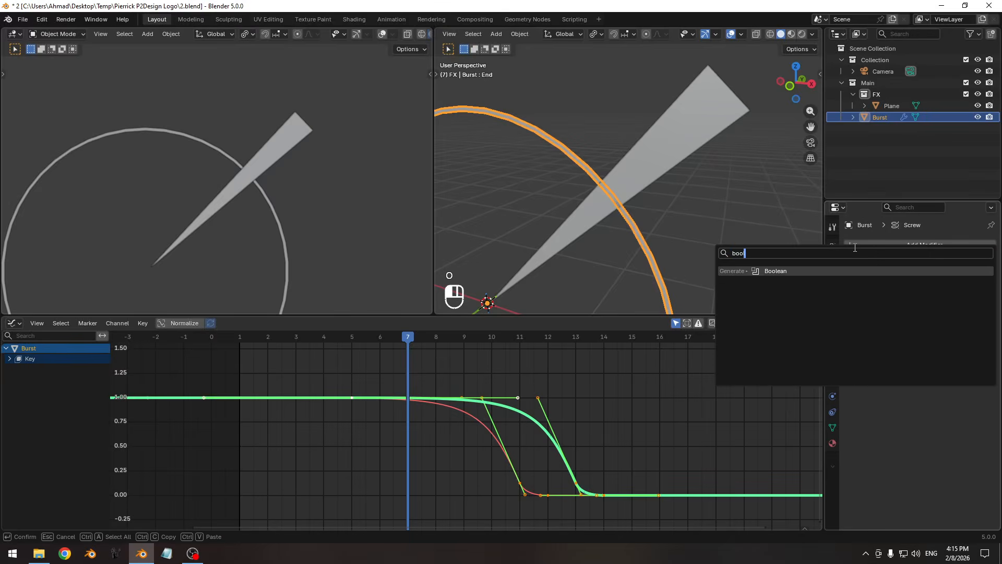
click(759, 269)
middle_drag(640, 203, 678, 194)
scroll(254, 239, up, 5)
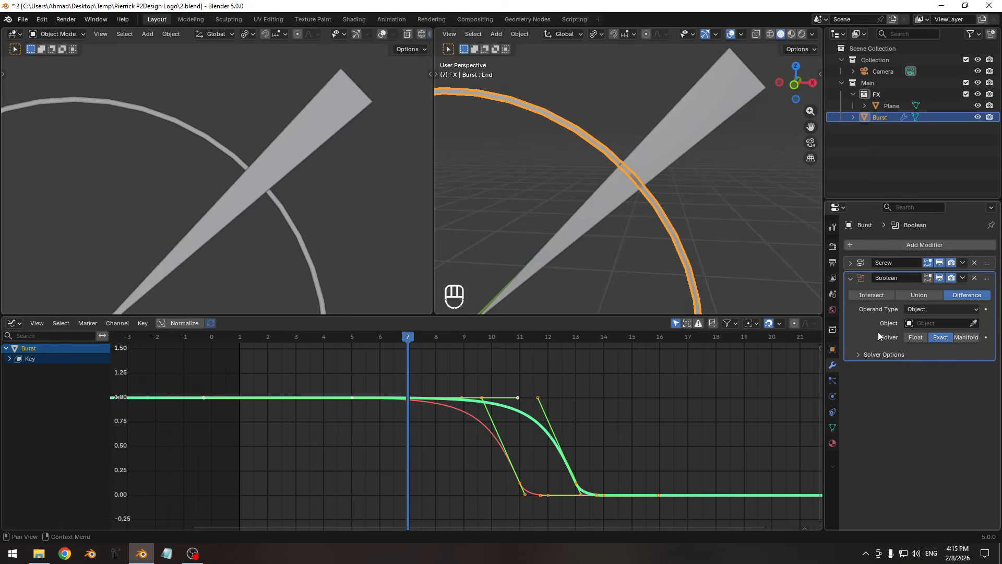
- Assign the spike Plane as the Boolean's object, trying Intersect before setting the operation to Difference
click(881, 294)
click(973, 323)
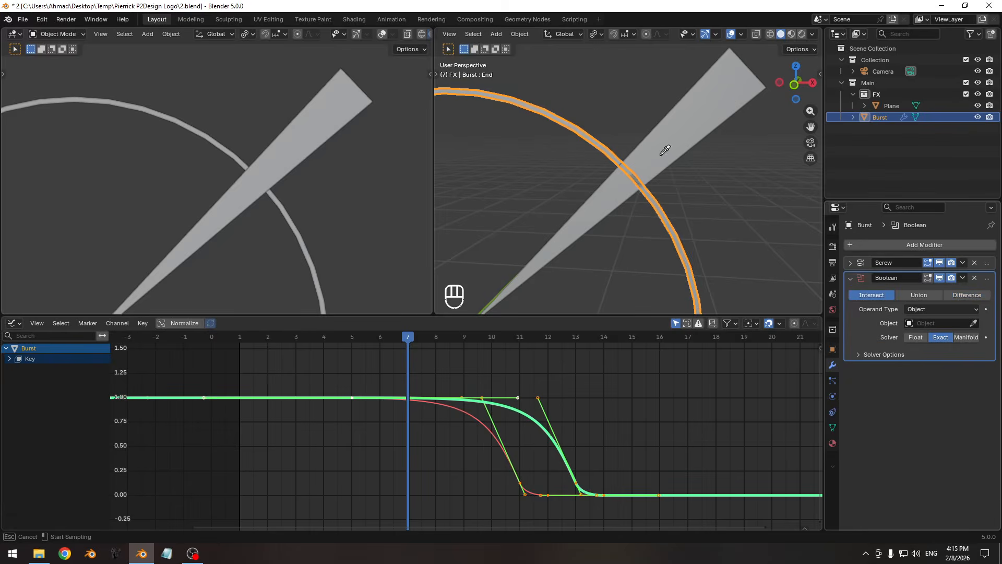
click(658, 136)
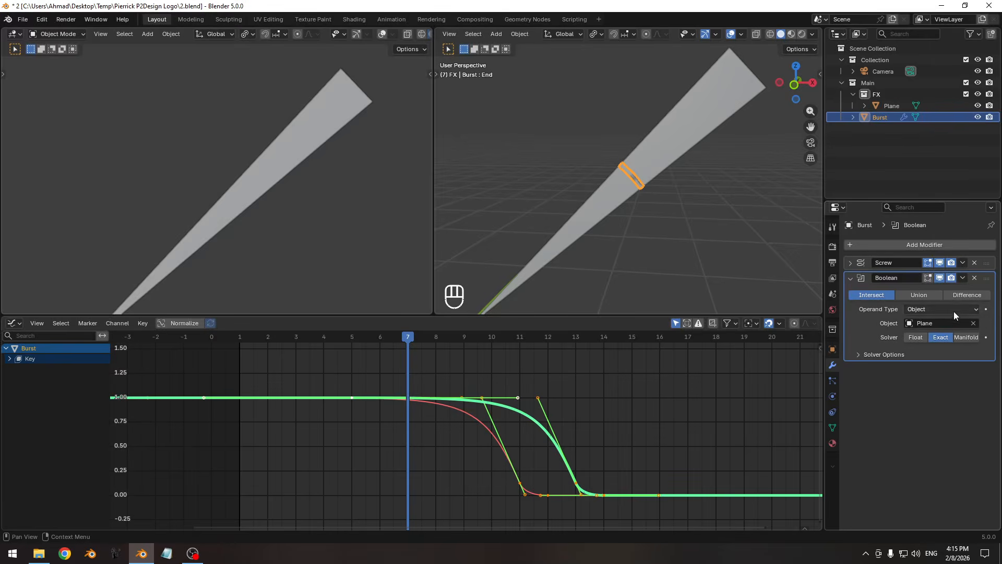
click(958, 295)
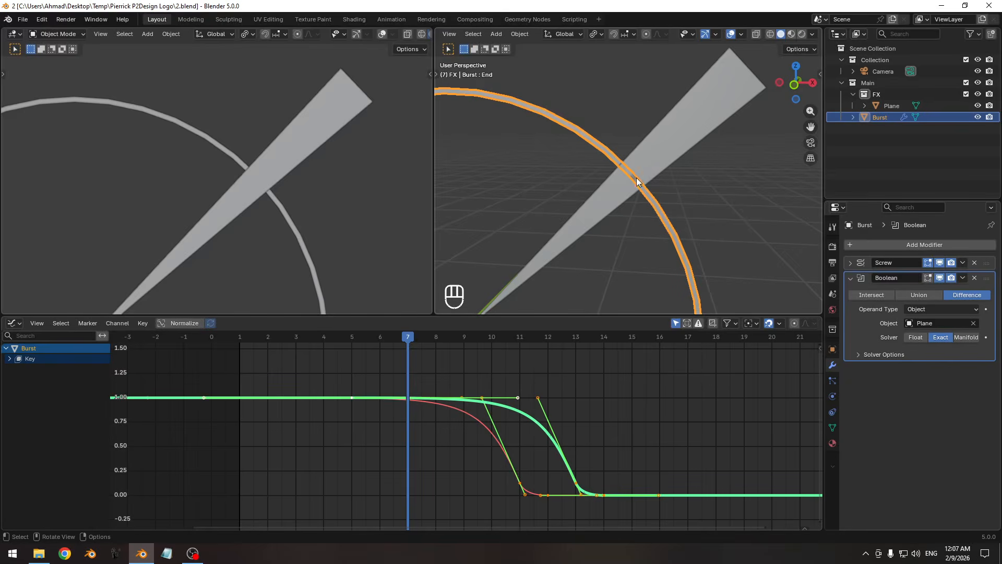
- Duplicate the Burst ring in place and rename the copy Burst_HO
key(shift+d)
right_click(650, 198)
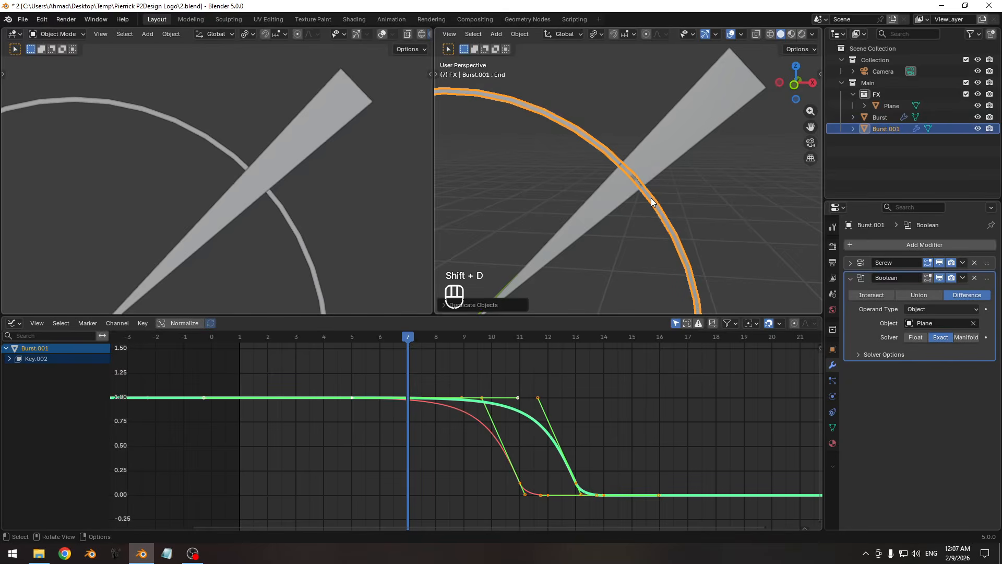
double_click(888, 129)
click(922, 129)
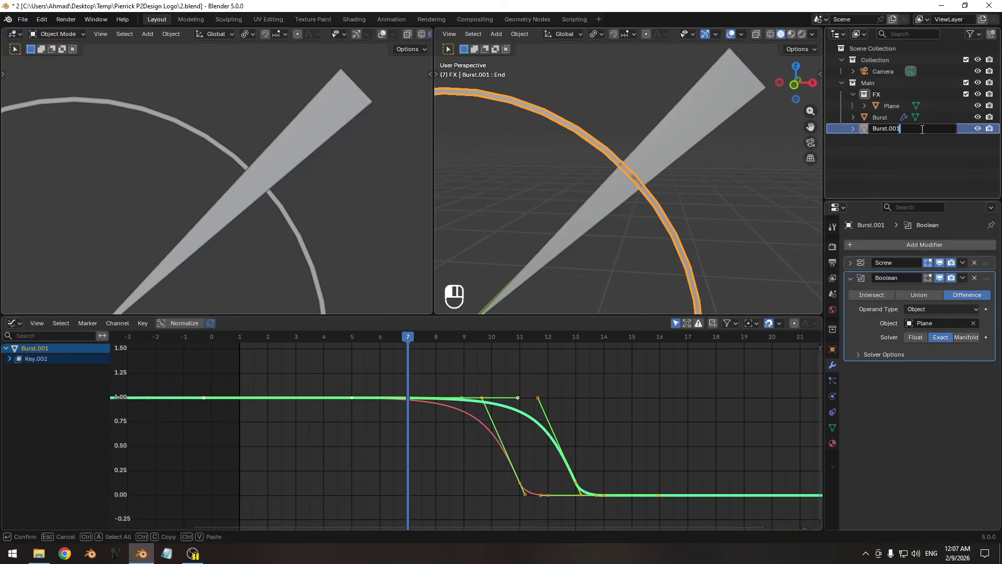
key(BackSpace)
key(BackSpace)
key(BackSpace)
text(_)
key(Return)
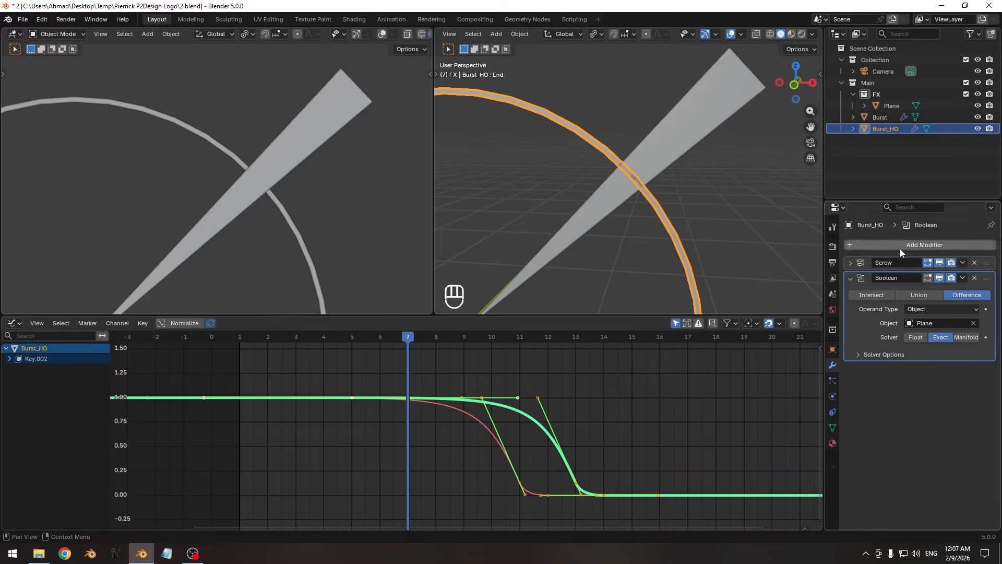
- Set Burst_HO's Boolean to Intersect with operand type Collection, using the FX collection
click(936, 308)
click(939, 334)
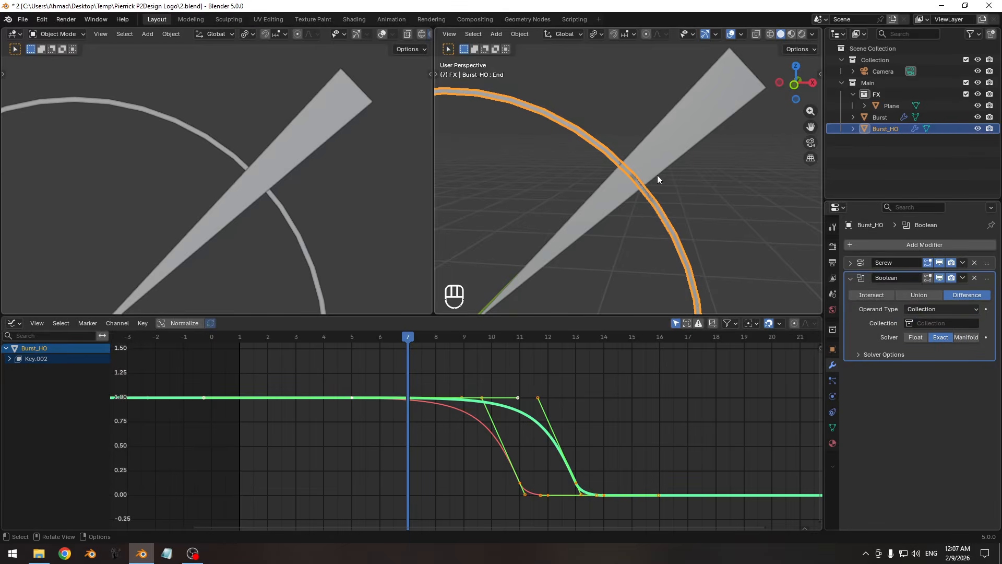
click(934, 324)
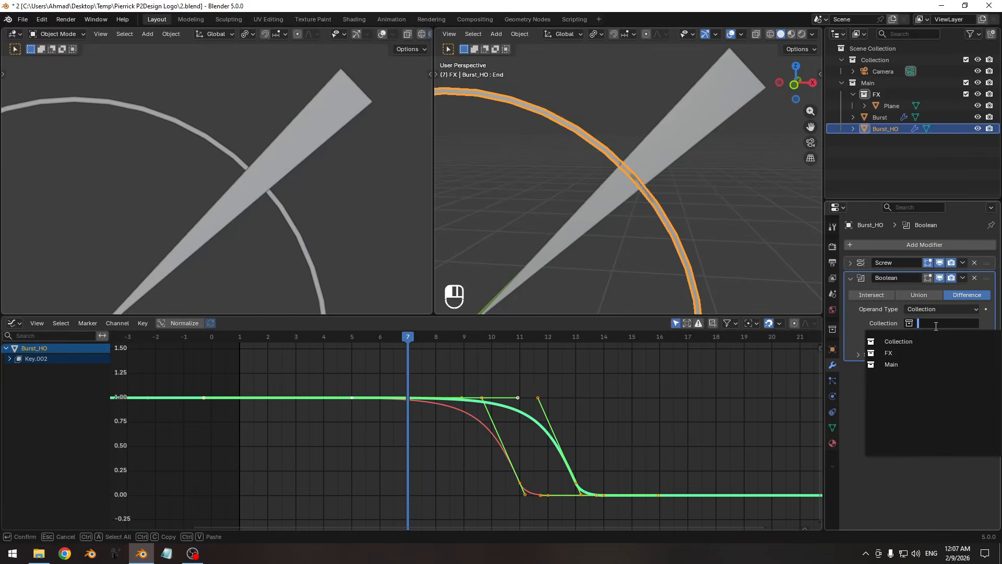
click(875, 353)
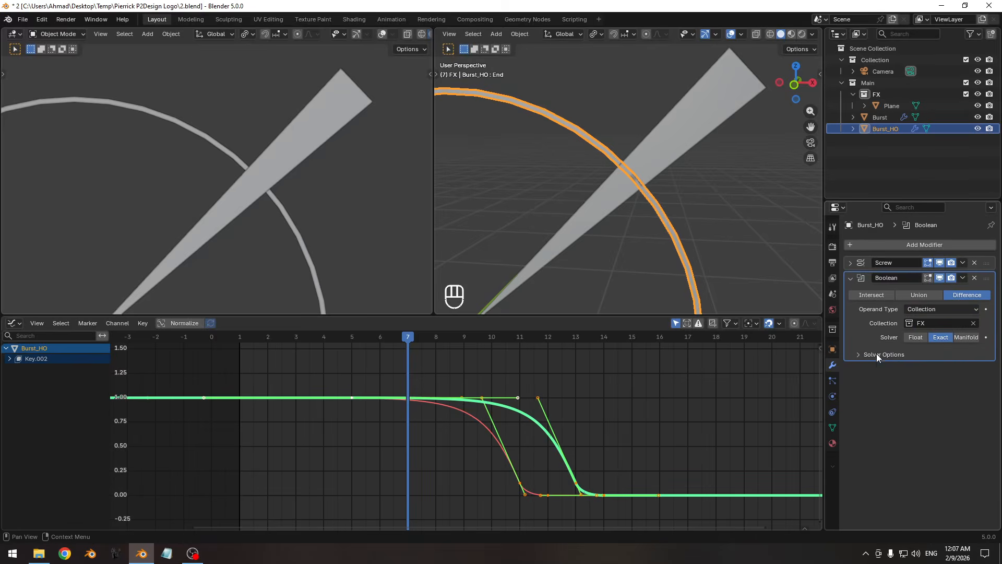
click(876, 296)
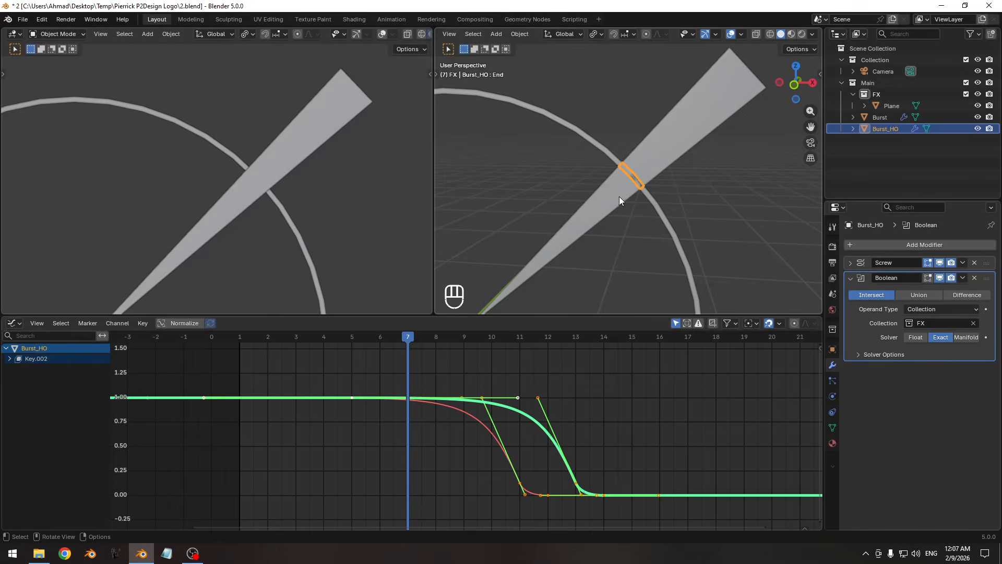
- Create a new material on Burst_HO and name it Holdout
click(851, 279)
click(832, 443)
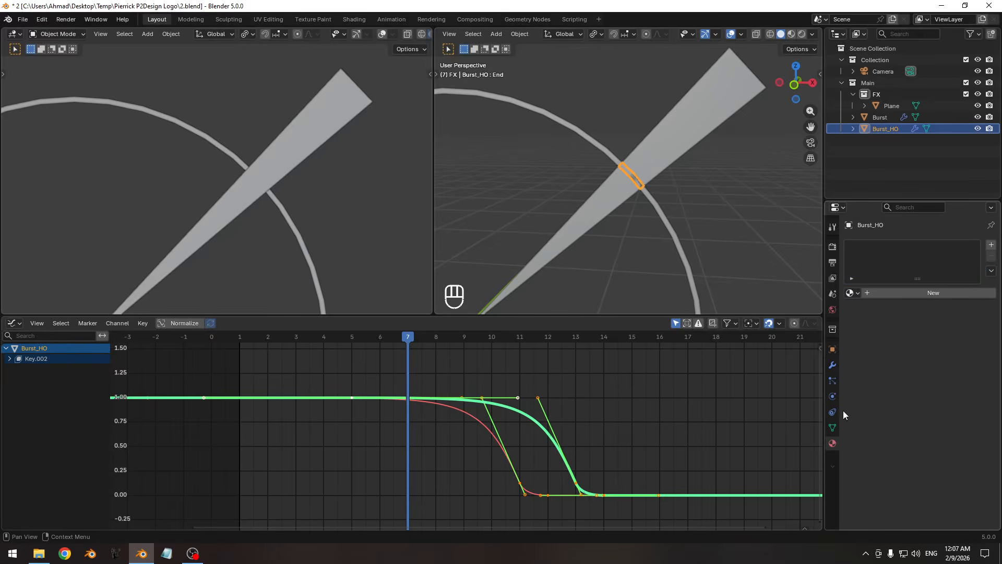
click(854, 292)
click(908, 293)
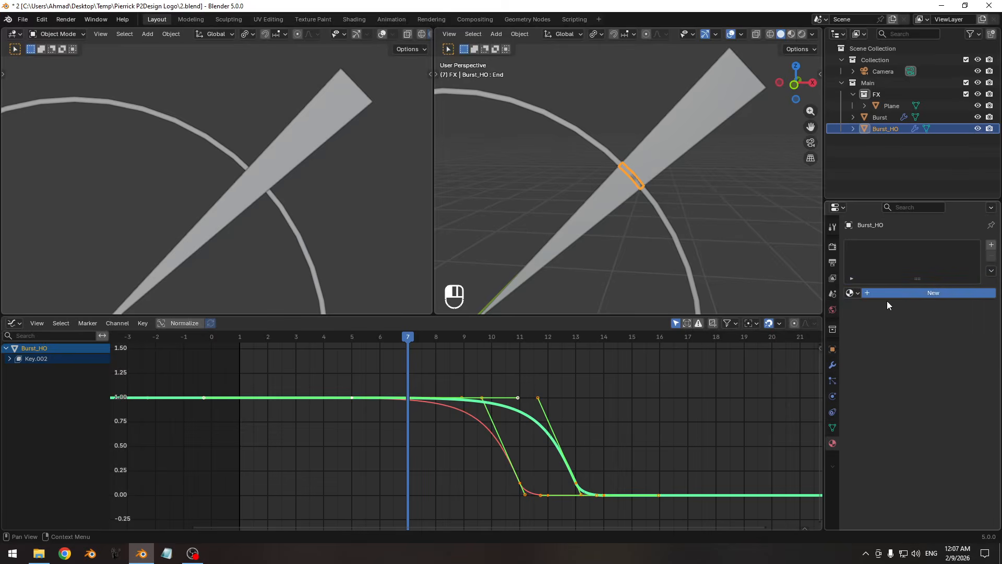
click(897, 292)
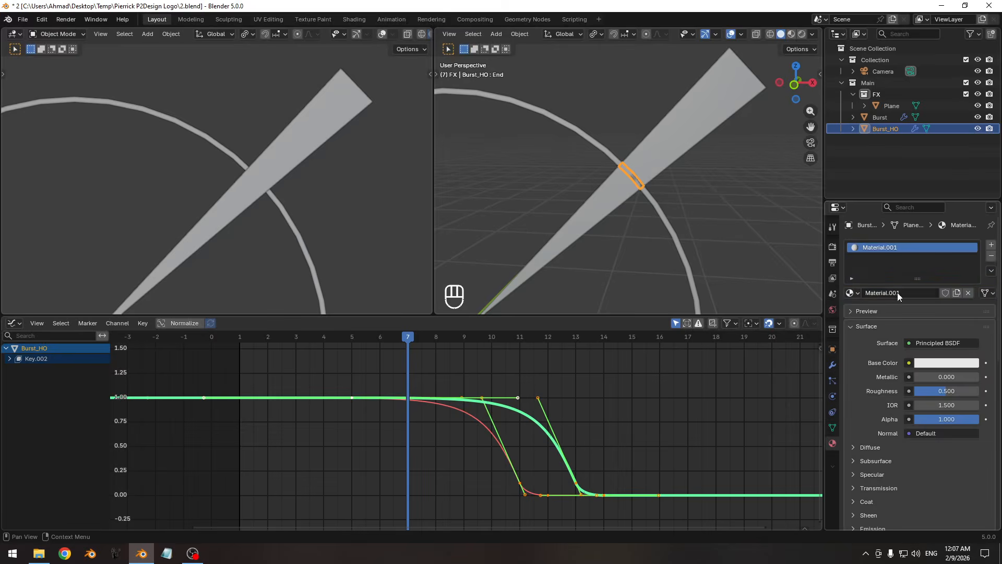
click(897, 292)
text(Ho)
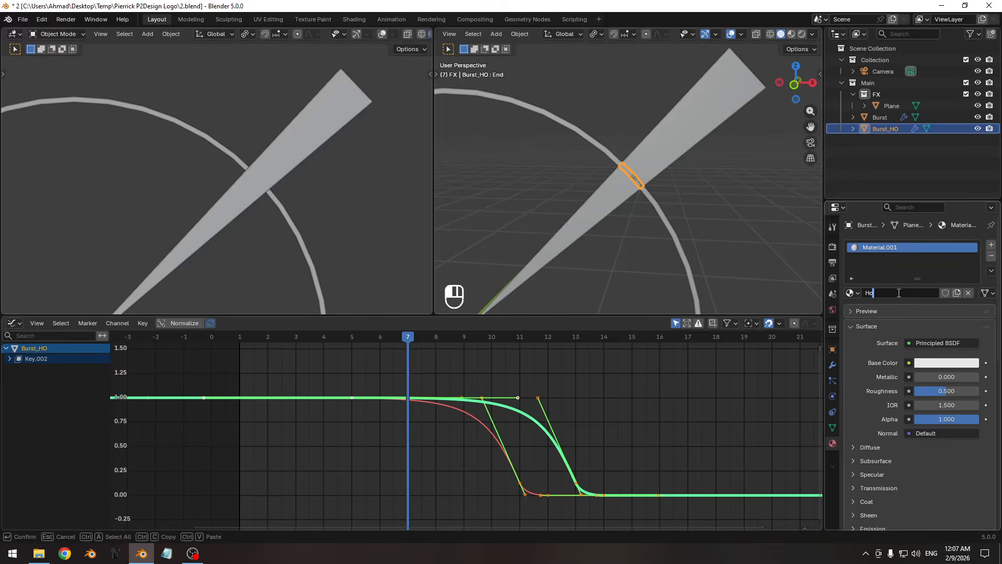
text(ldout)
key(Return)
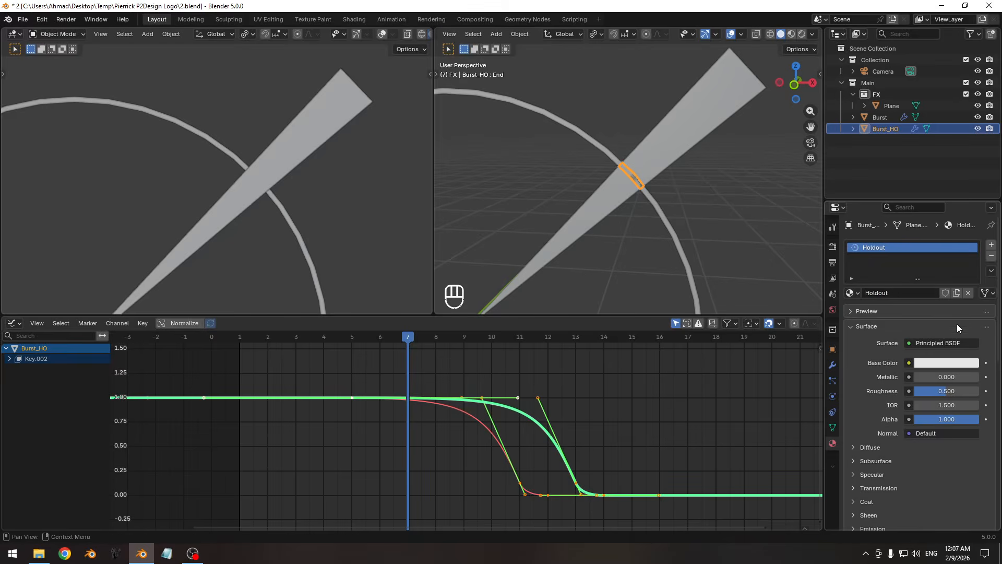
- Set the material's surface shader to Holdout and switch the overlay-free viewport to Rendered shading
click(950, 343)
click(844, 130)
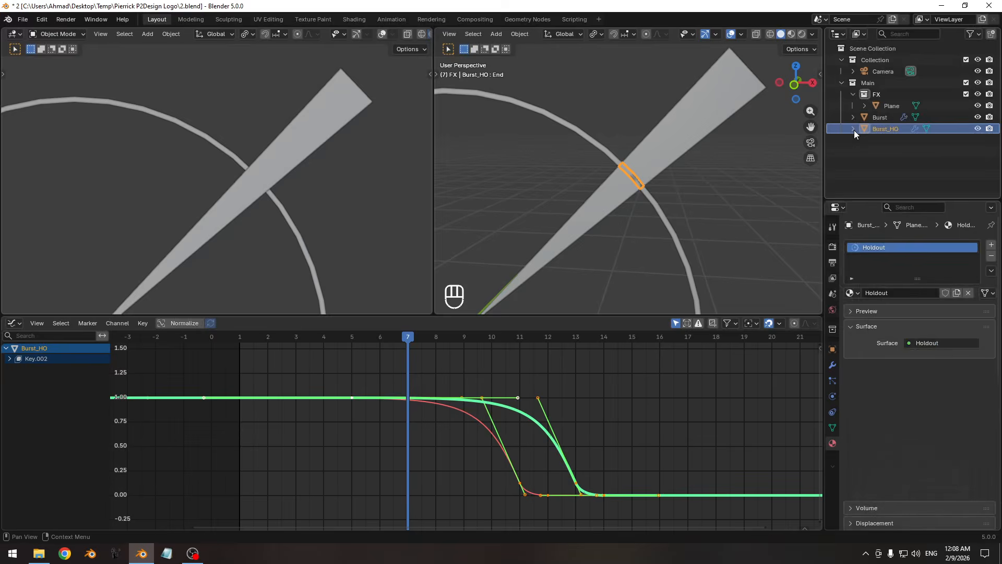
key(z)
click(127, 133)
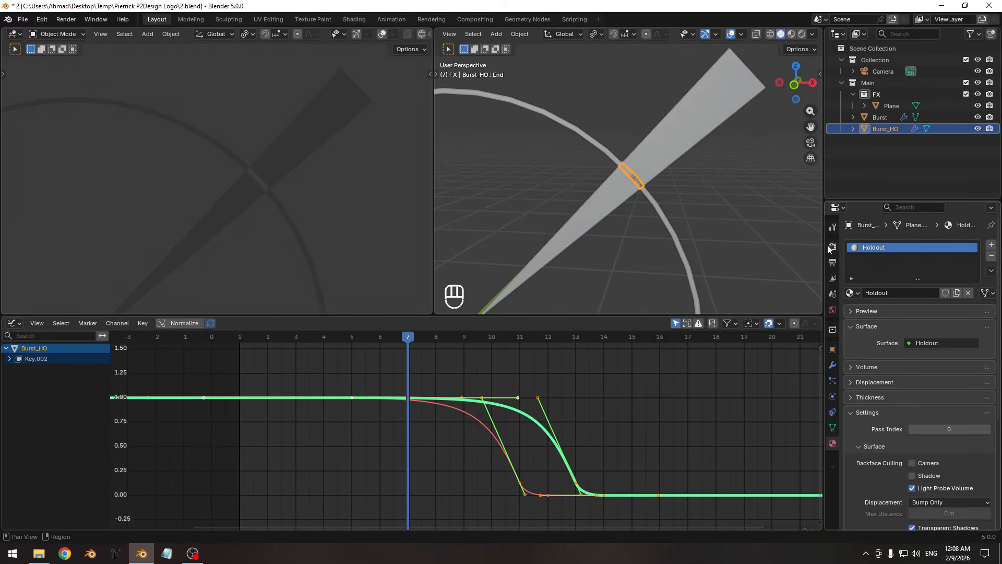
- Assign the existing material named Material to the spike Plane
click(659, 130)
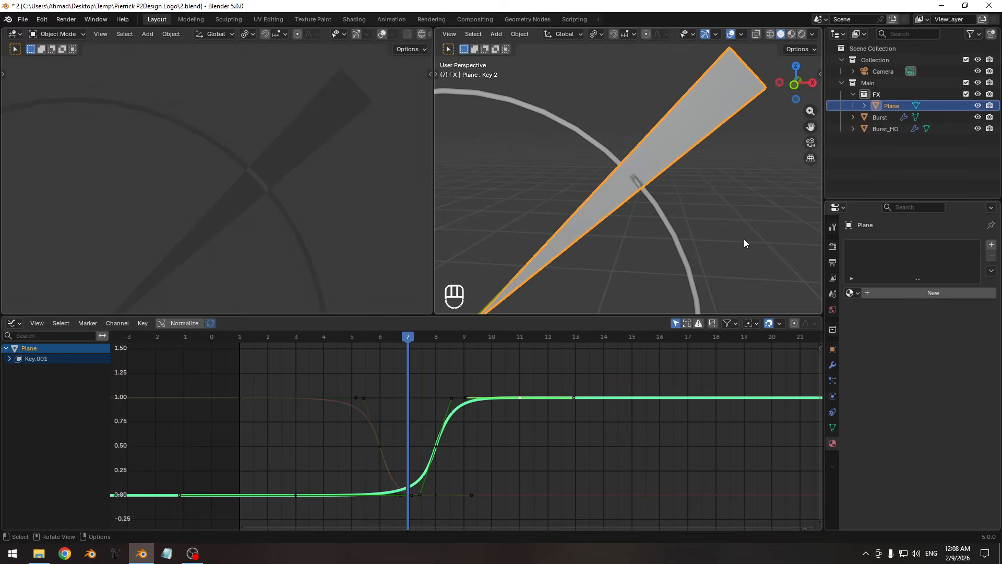
click(860, 293)
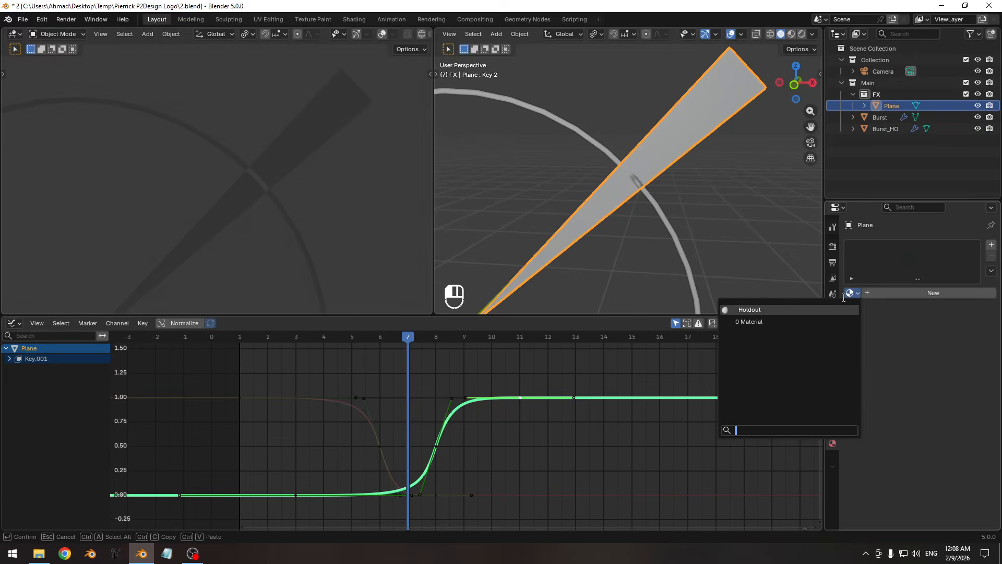
click(803, 320)
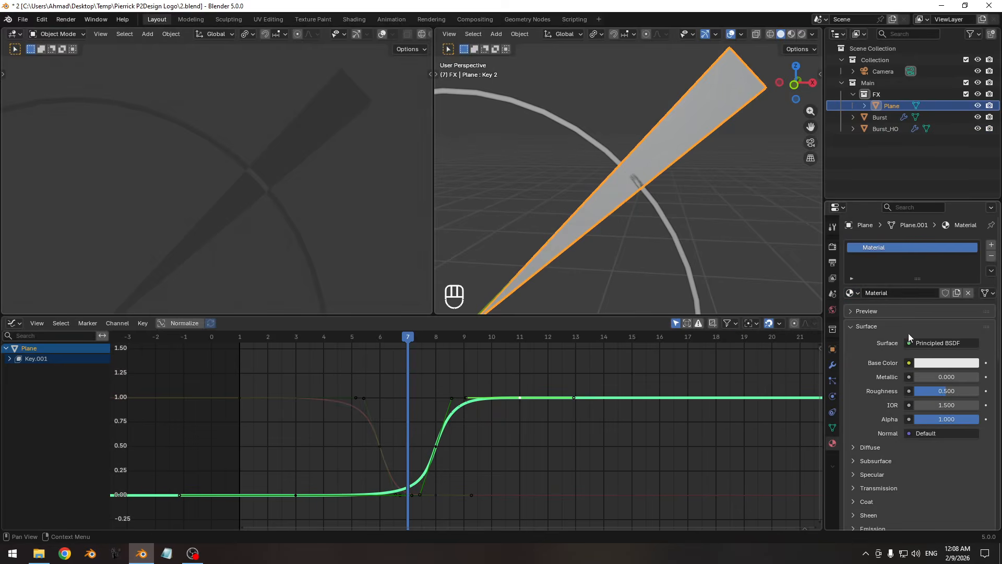
- Rename the spike Plane's material to Color_01
double_click(899, 293)
text(Colo)
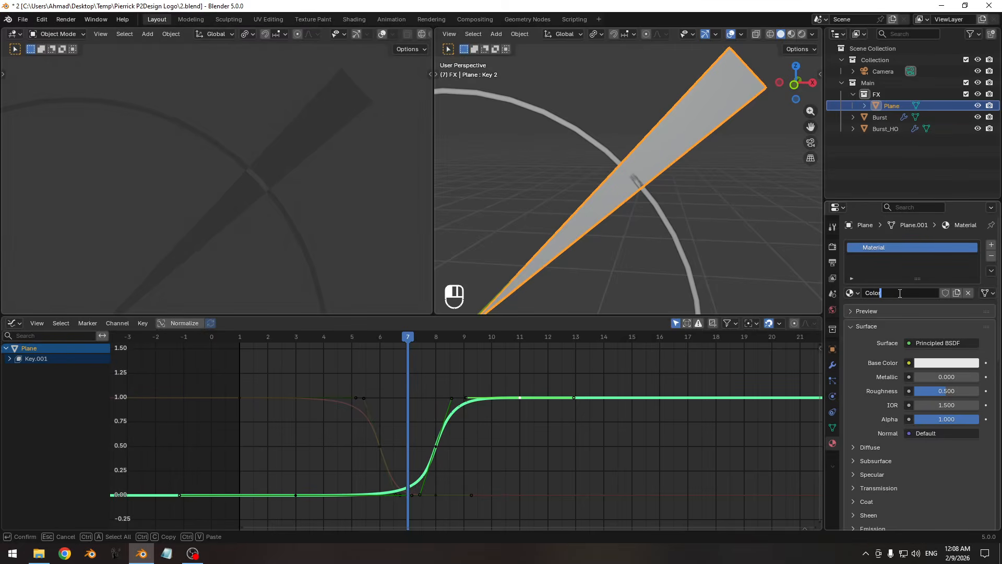
text(r_01)
key(Return)
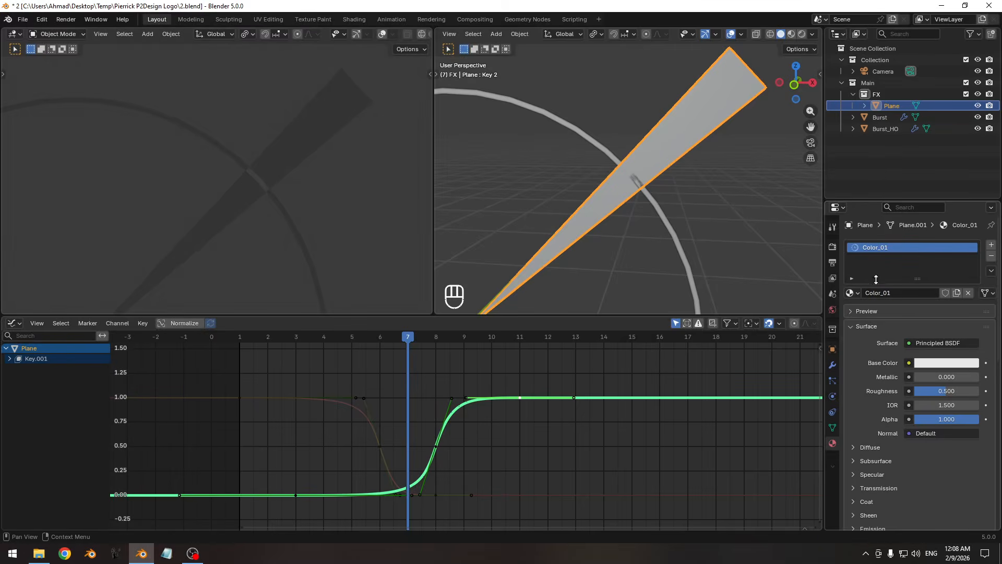
- Hide Burst_HO, select all visible objects and link the active Plane's material to Burst
click(978, 129)
key(a)
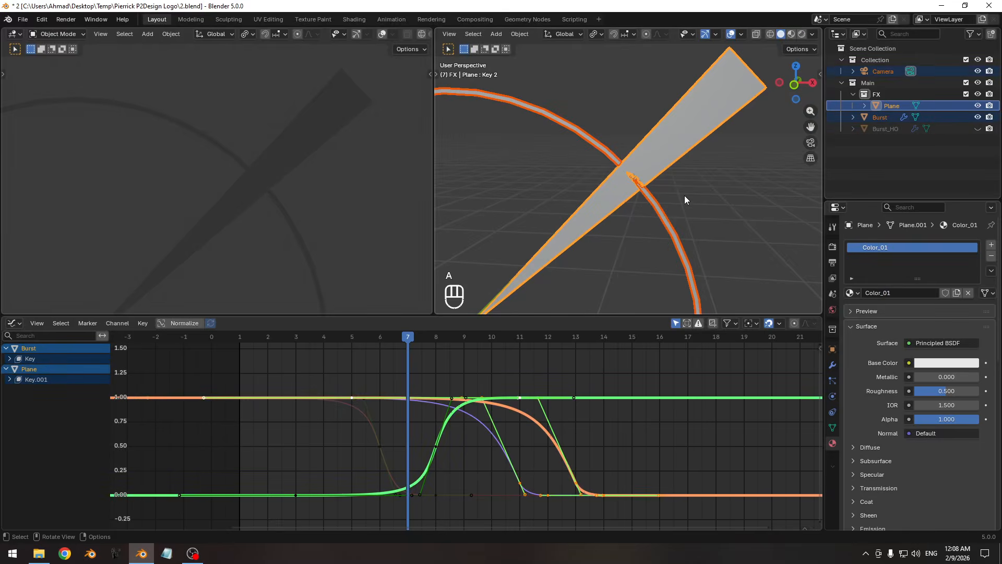
key(ctrl+l)
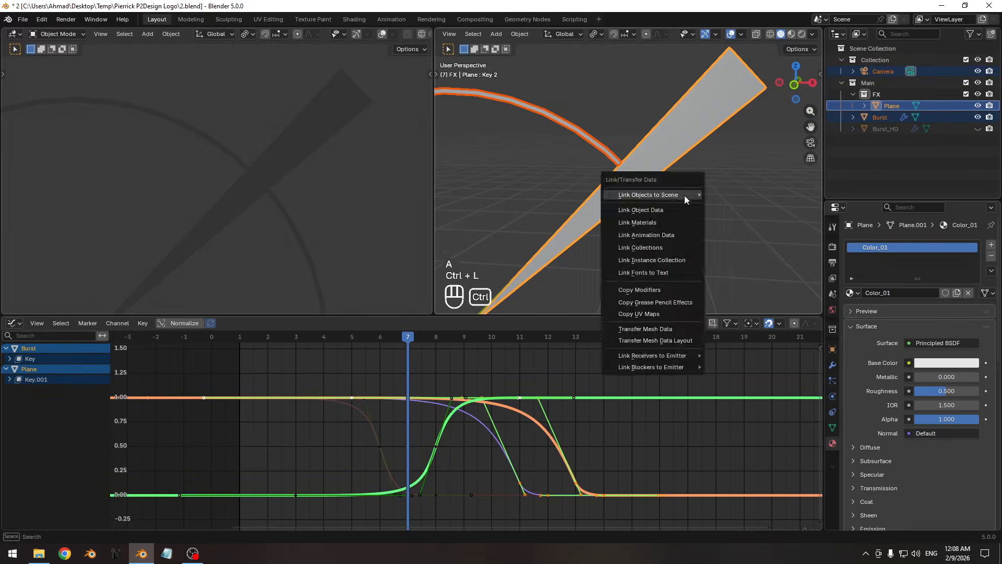
click(677, 225)
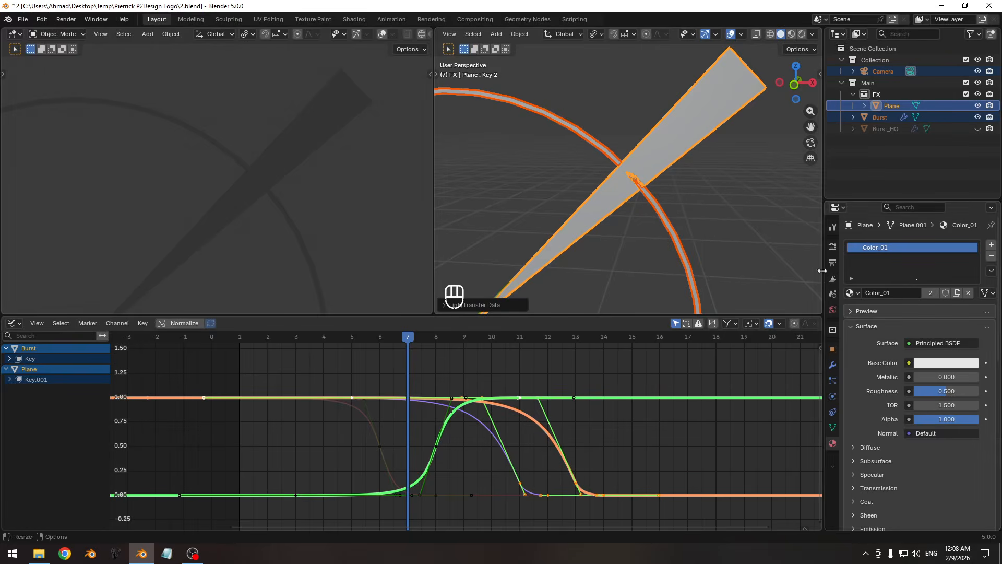
- Enable Transparent in the render's Film settings
click(832, 246)
scroll(872, 424, down, 1)
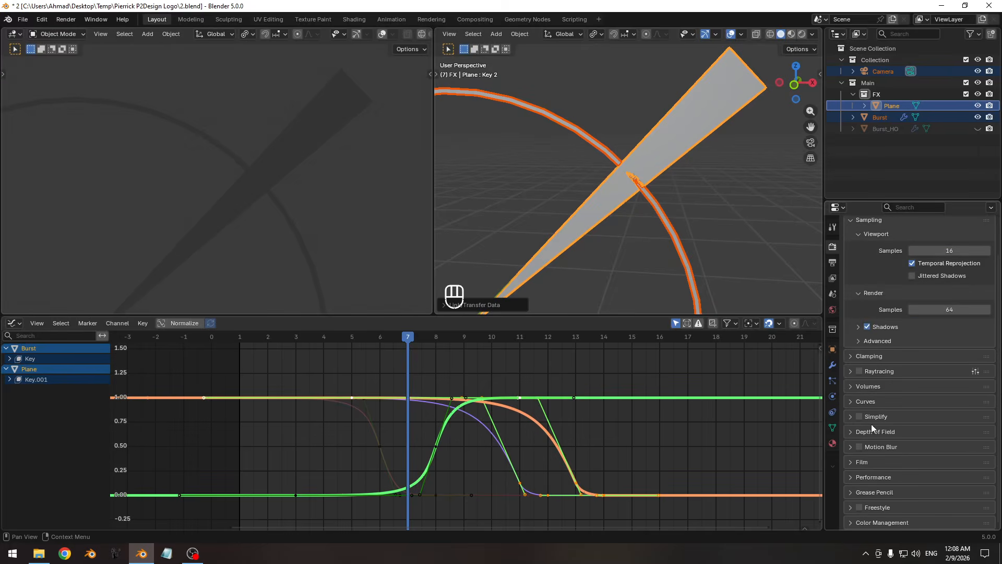
click(881, 459)
scroll(908, 448, down, 2)
click(907, 445)
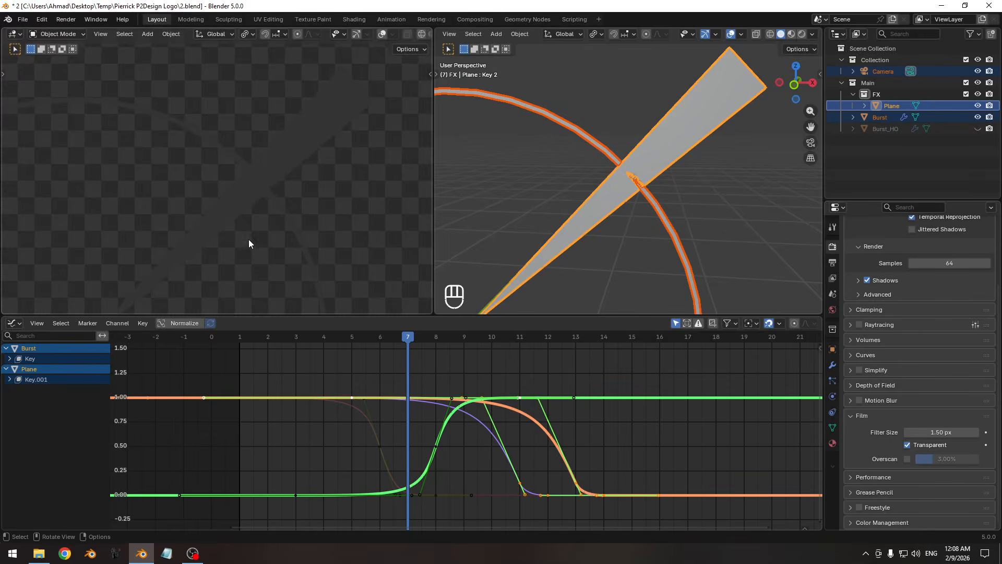
- Make Burst_HO visible again and inspect its overlap in the rendered viewport
ctrl+middle_drag(249, 239, 264, 196)
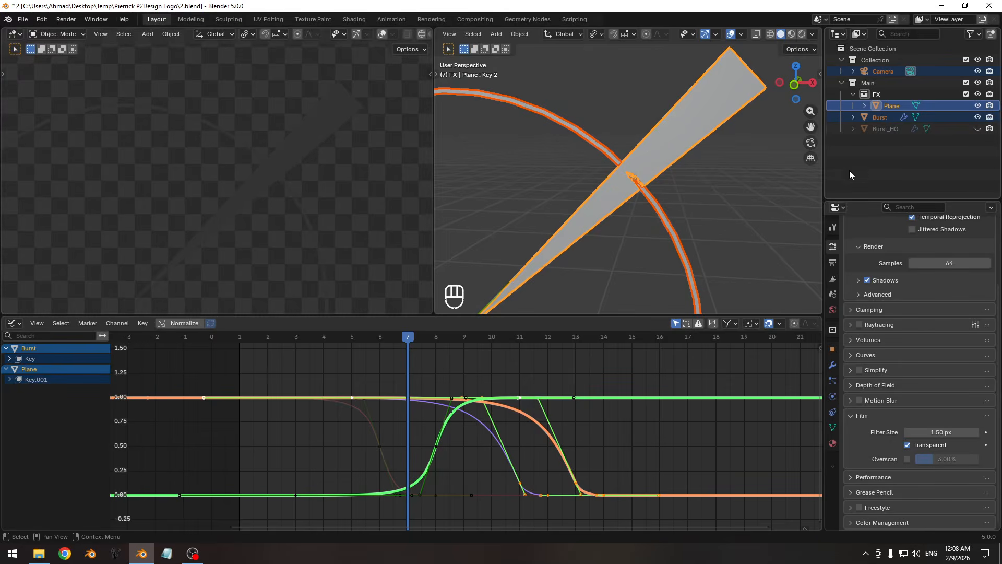
click(977, 128)
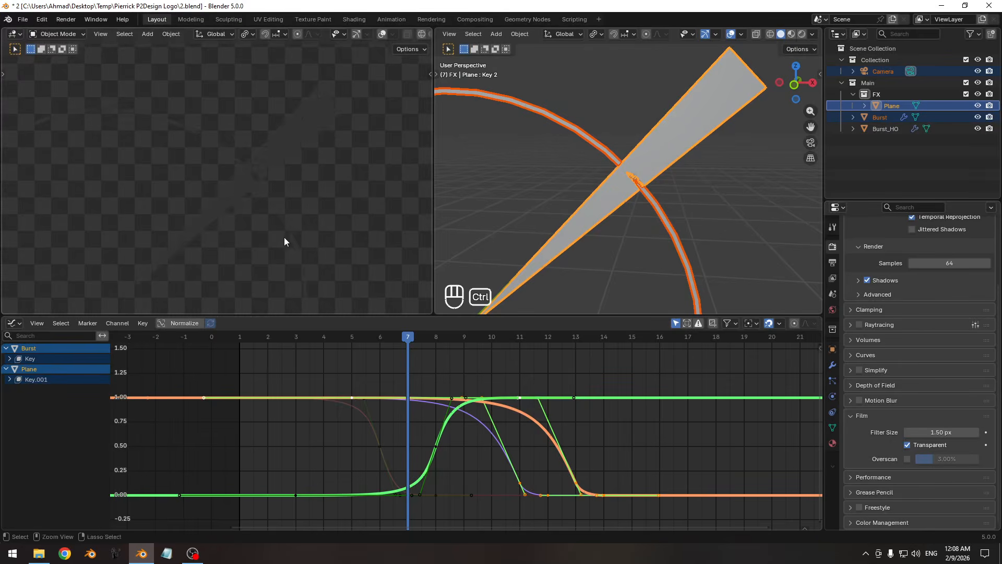
mouse_move(284, 241)
ctrl+middle_down()
mouse_move(318, 164)
mouse_move(284, 233)
mouse_move(215, 228)
mouse_move(276, 187)
mouse_move(259, 182)
ctrl+middle_up()
- Compare the overlay-free viewport in Solid and Rendered shading
middle_drag(394, 34, 179, 36)
click(422, 34)
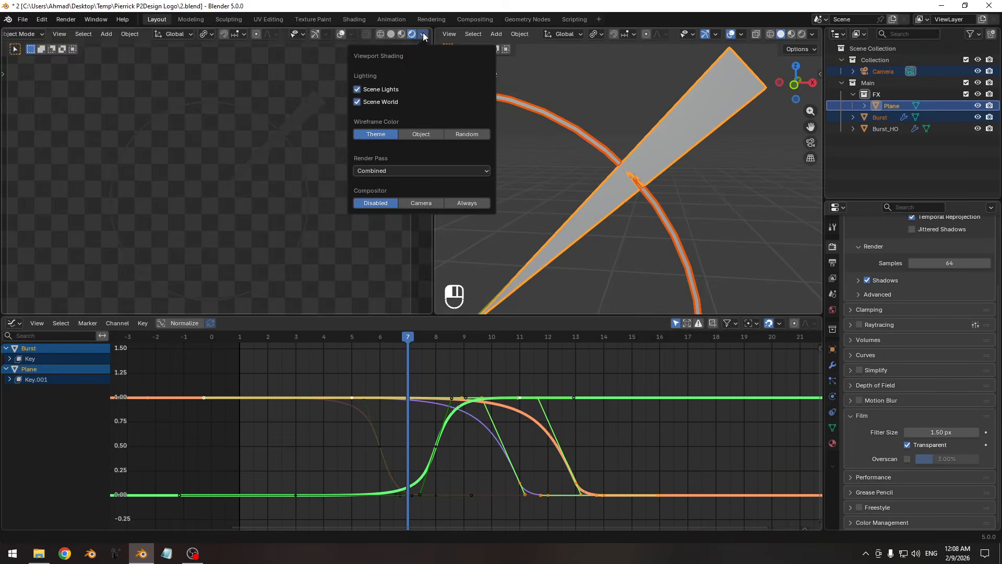
click(391, 33)
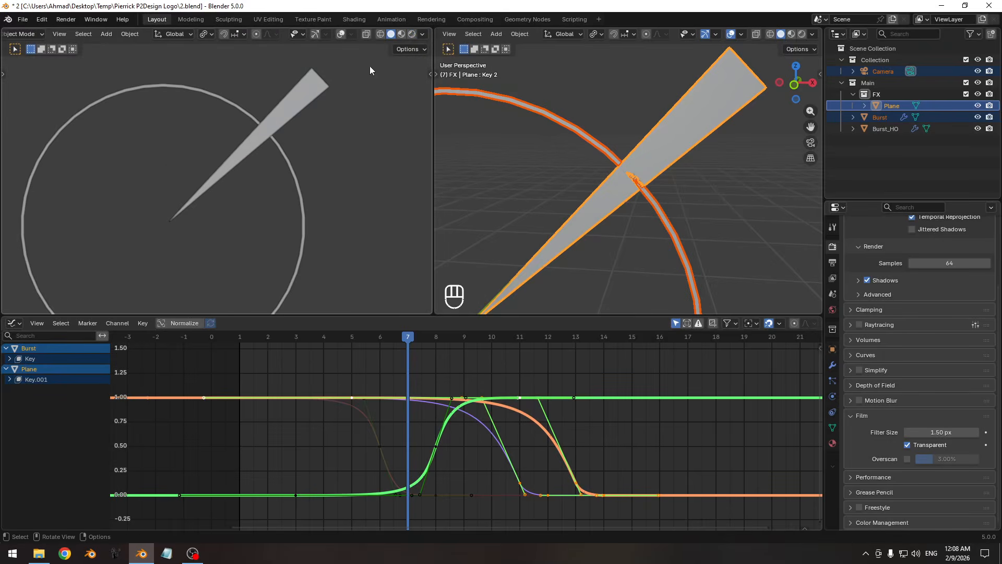
key(z)
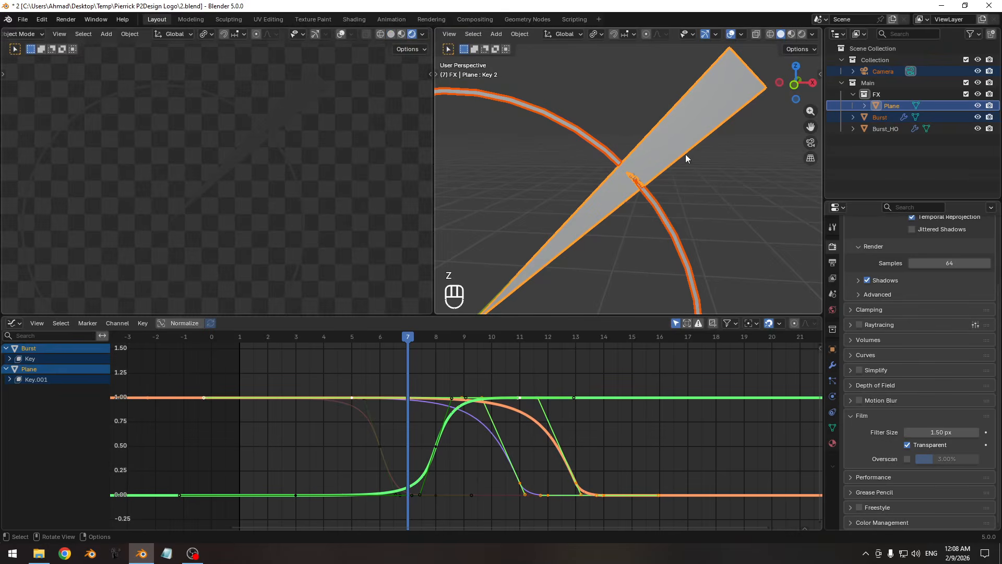
- Switch the animation curve area to the Shader Editor to show Color_01's nodes
click(836, 443)
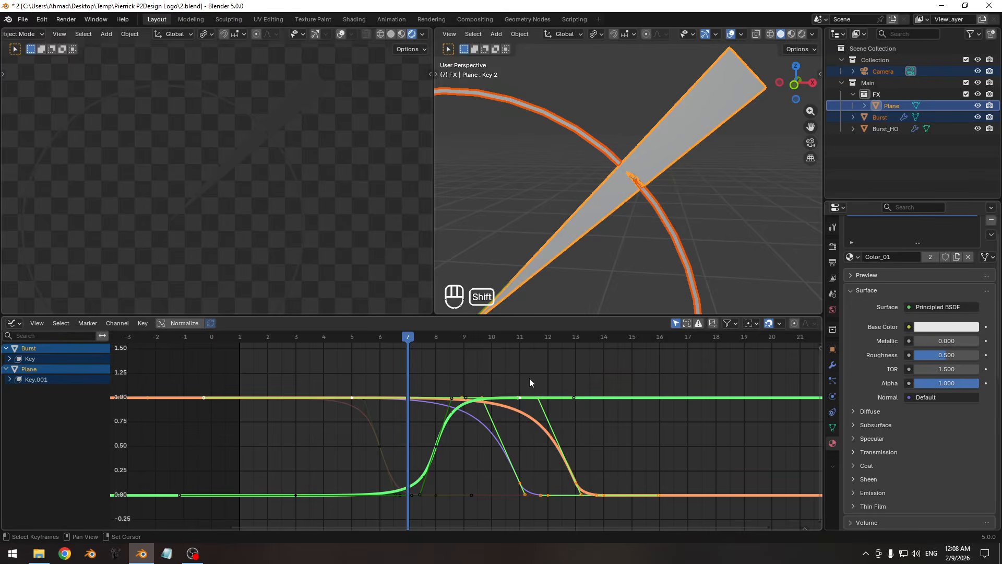
key(shift+F3)
key(shift+F3)
key(shift+F3)
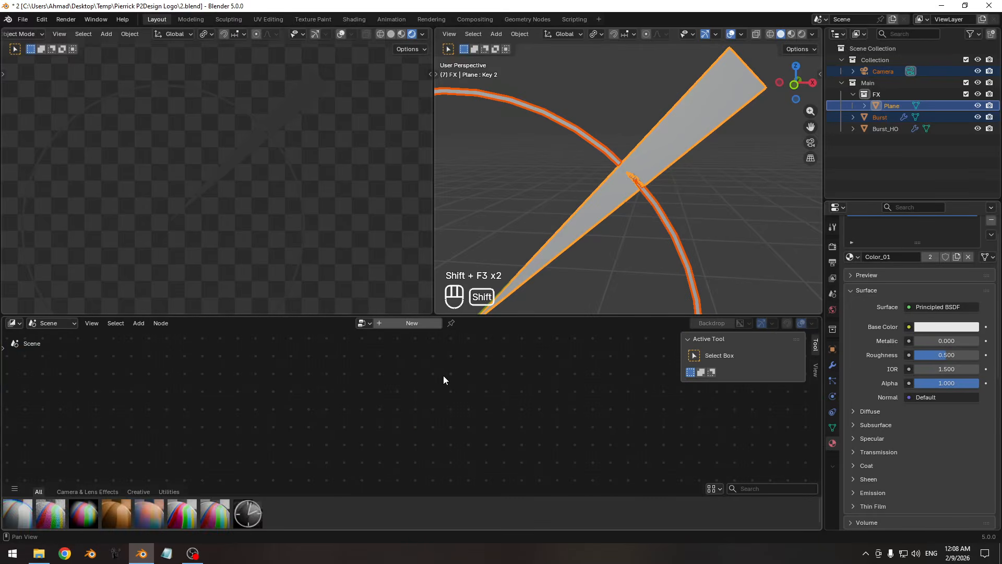
ctrl+middle_drag(371, 437, 365, 429)
shift+middle_drag(358, 437, 376, 458)
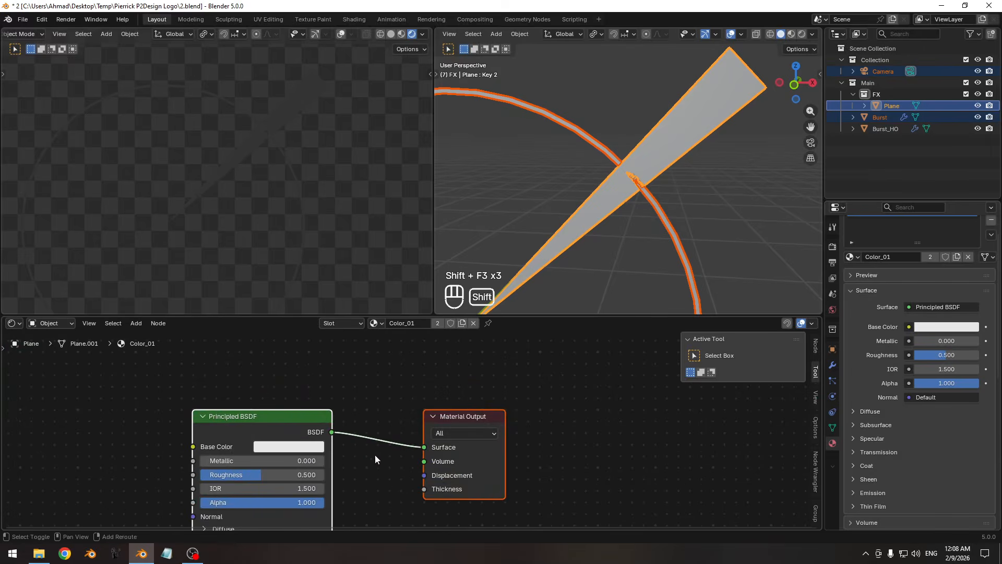
- Delete the Principled BSDF from Color_01 and add a Color input node in its place
click(327, 456)
key(x)
key(shift+a)
click(326, 411)
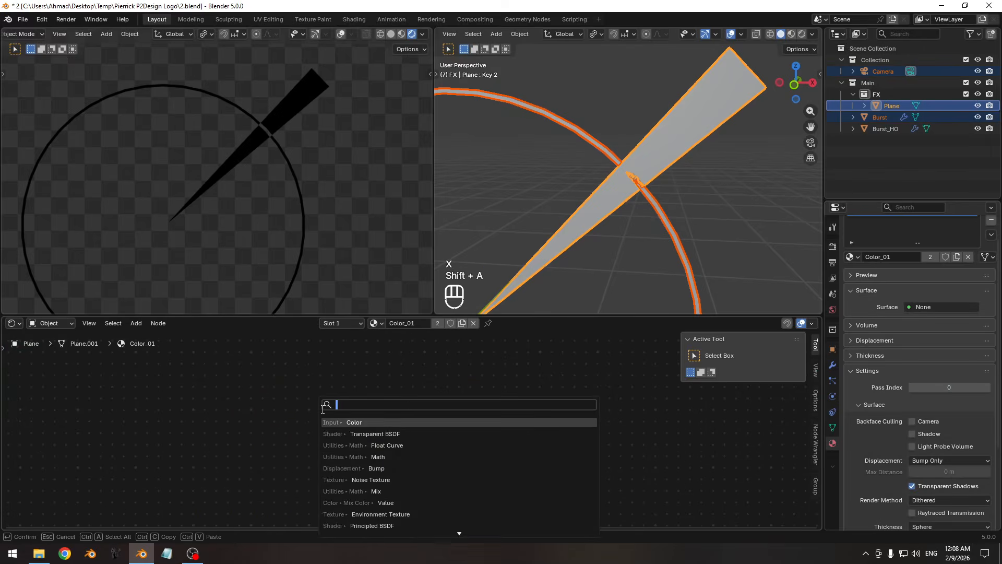
text(color)
key(Return)
click(342, 407)
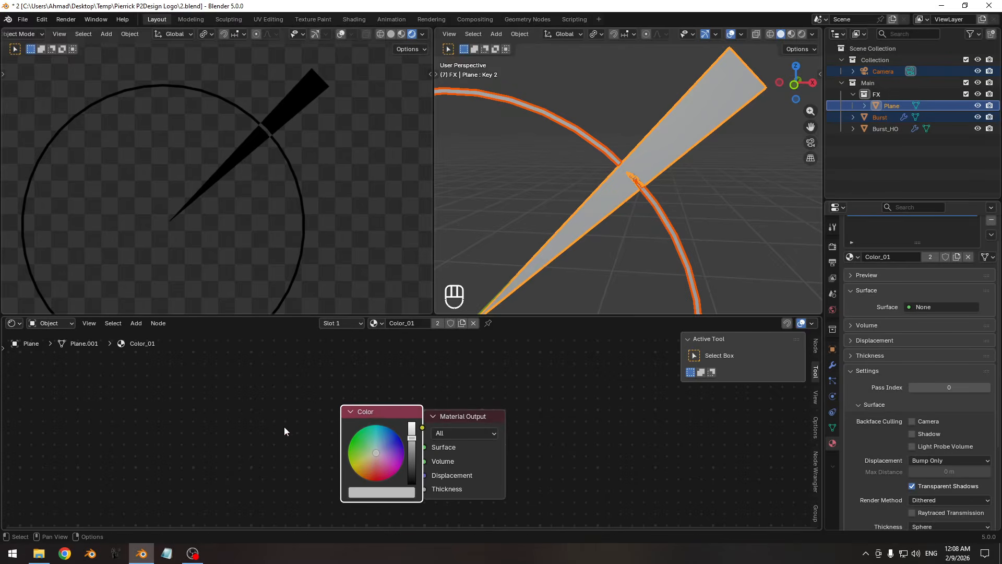
- Connect the Color node to the Material Output's Surface and raise its brightness to pure white
drag(361, 416, 339, 425)
alt+right_drag(373, 439, 429, 446)
drag(389, 446, 389, 429)
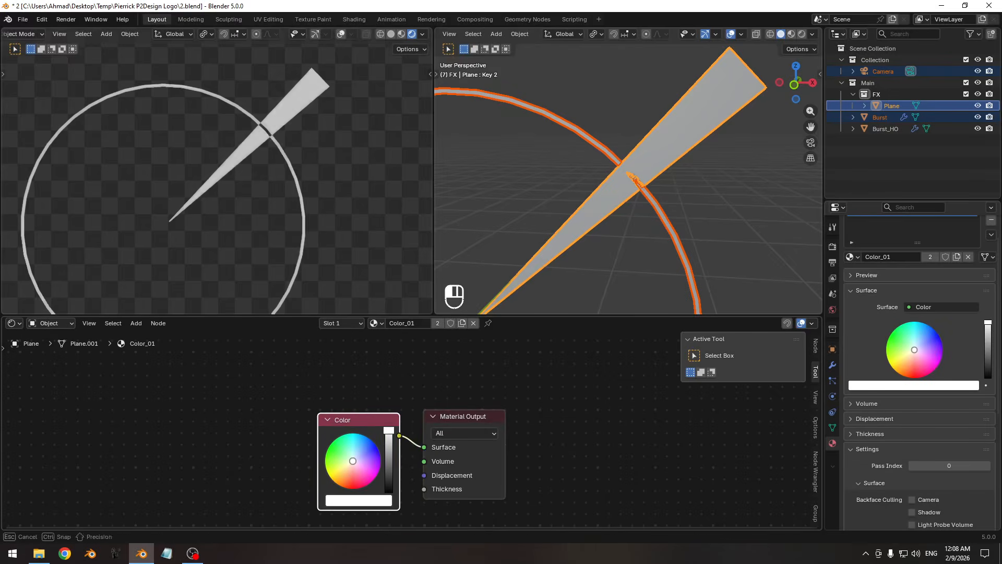
- Set the Color Management view transform to Standard
click(833, 247)
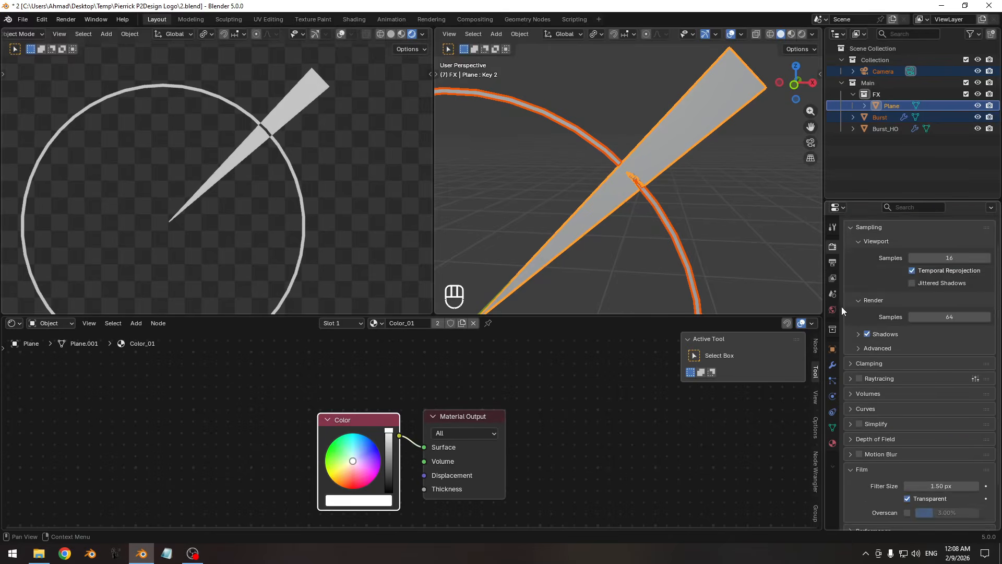
scroll(900, 309, down, 3)
click(887, 523)
scroll(890, 496, down, 5)
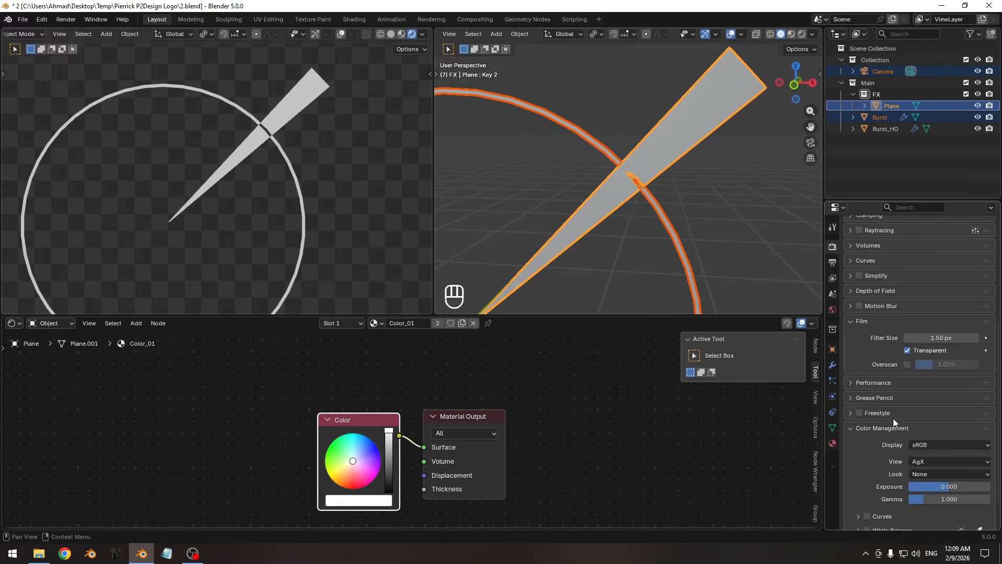
click(944, 460)
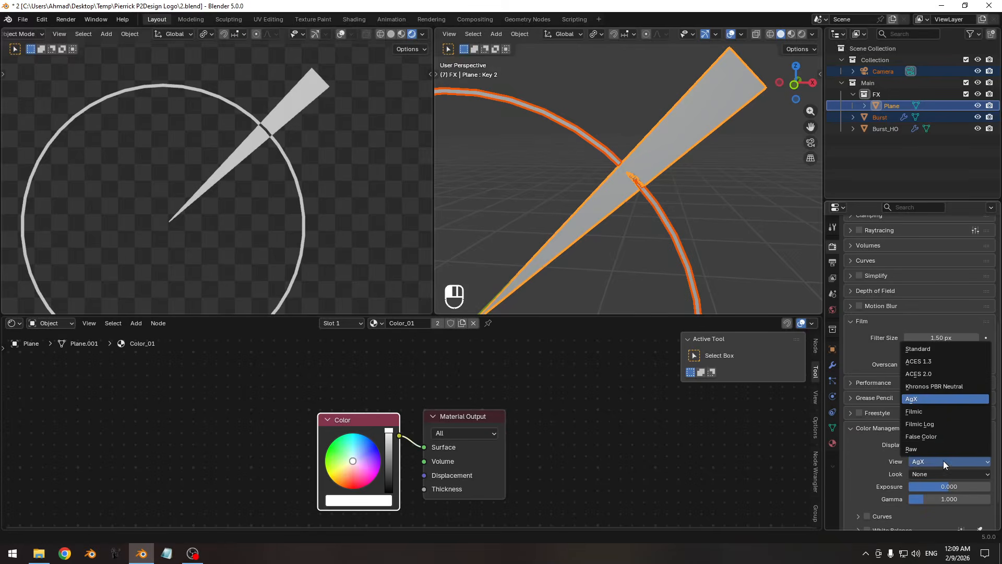
click(937, 349)
- Switch the Shader Editor area back to the Graph Editor and reframe the rendered viewport around the ring
middle_drag(460, 388, 446, 394)
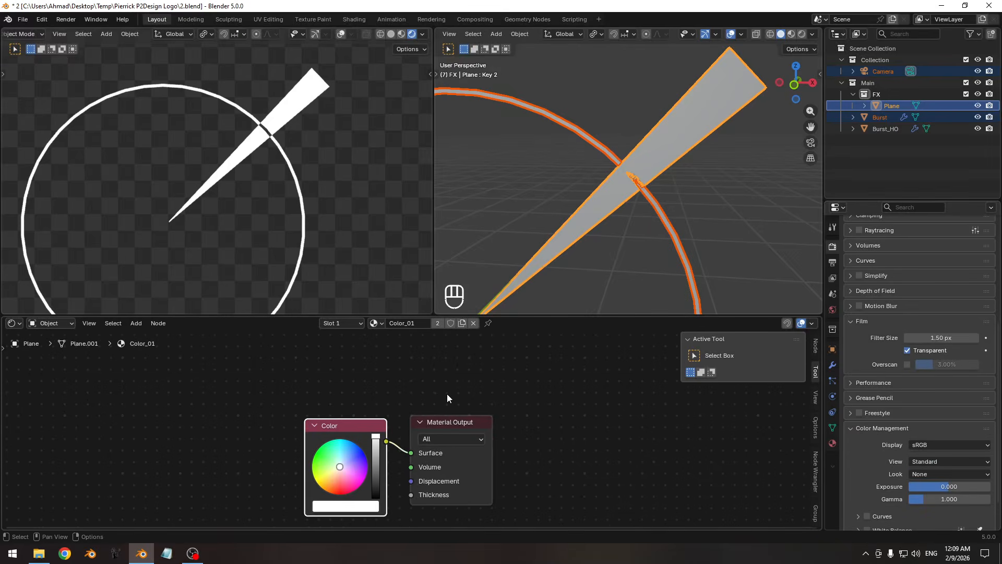
key(shift+F6)
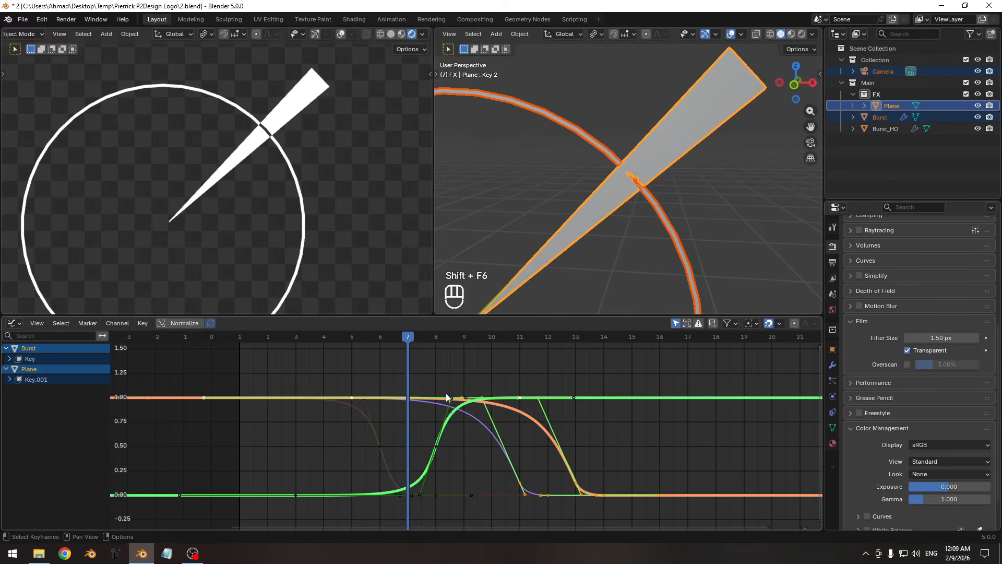
scroll(293, 135, down, 3)
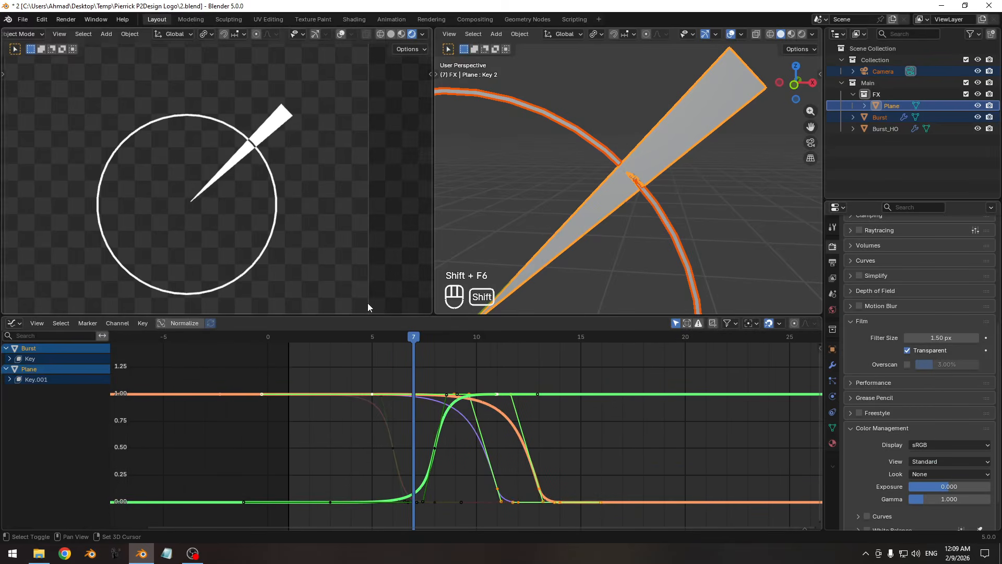
scroll(283, 157, up, 2)
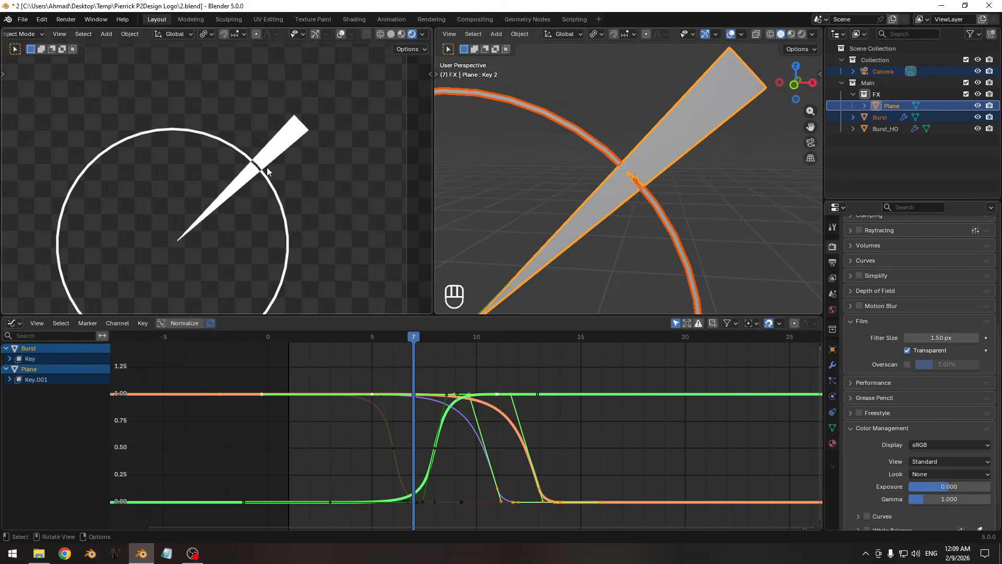
- Step through the frames around frame 7 to examine the cutout where the spike crosses the ring, ending on frame 7
key(Right)
key(Left)
key(Left)
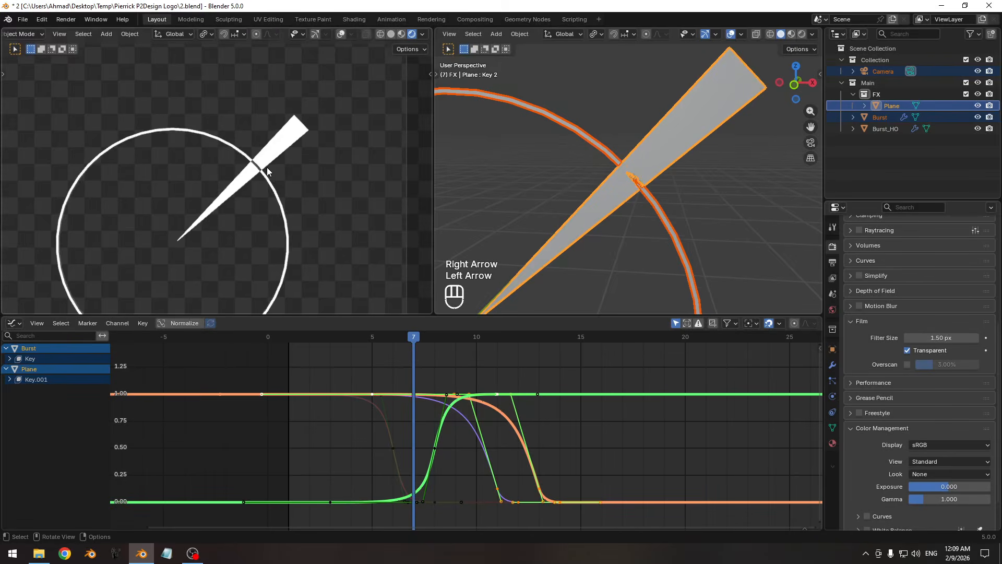
key(Right)
key(Right)
key(Left)
key(Left)
key(Left)
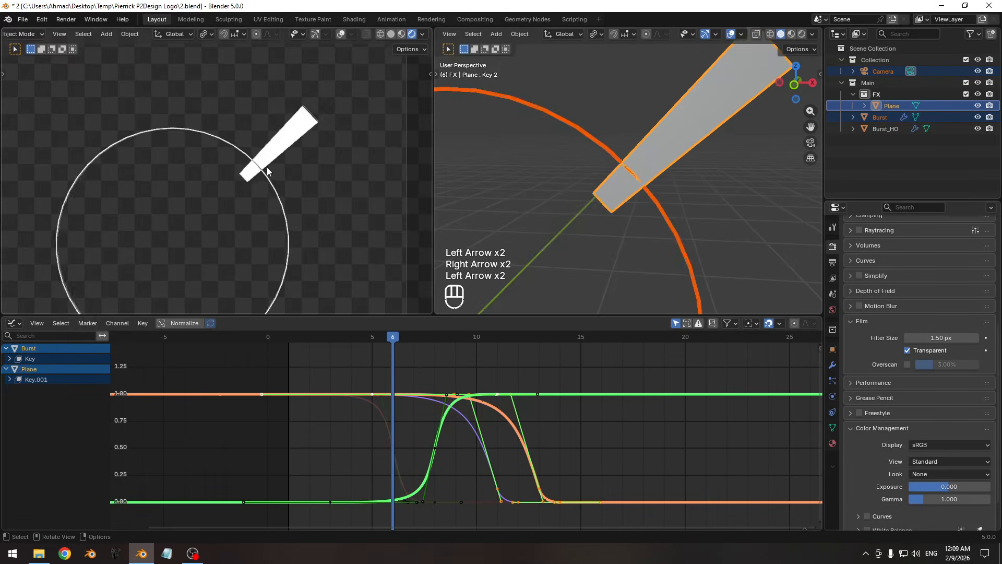
key(Right)
key(Right)
key(Right)
key(Right)
key(Left)
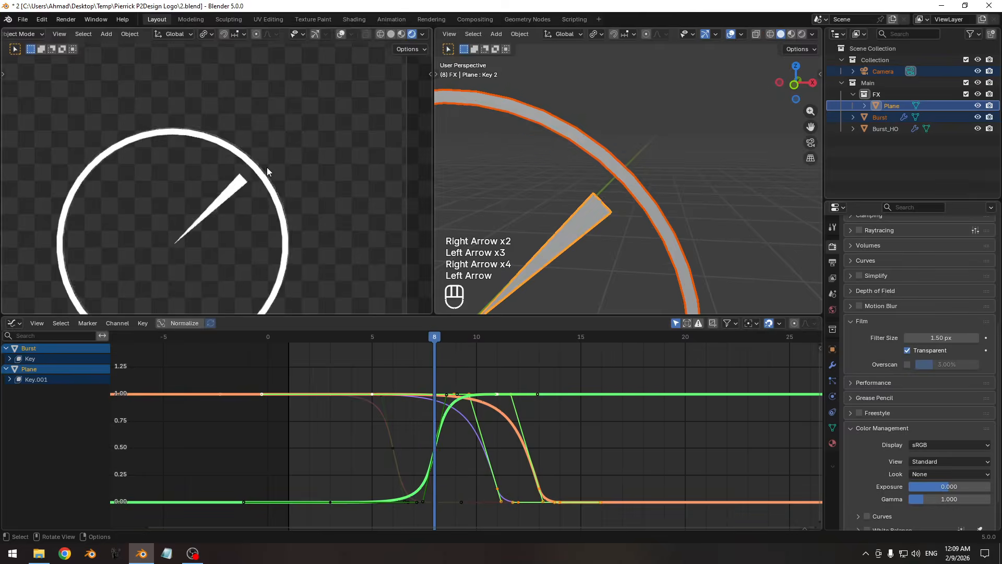
key(Left)
- Select only the spike Plane, view it from the front and set the transform pivot point to 3D Cursor
click(706, 119)
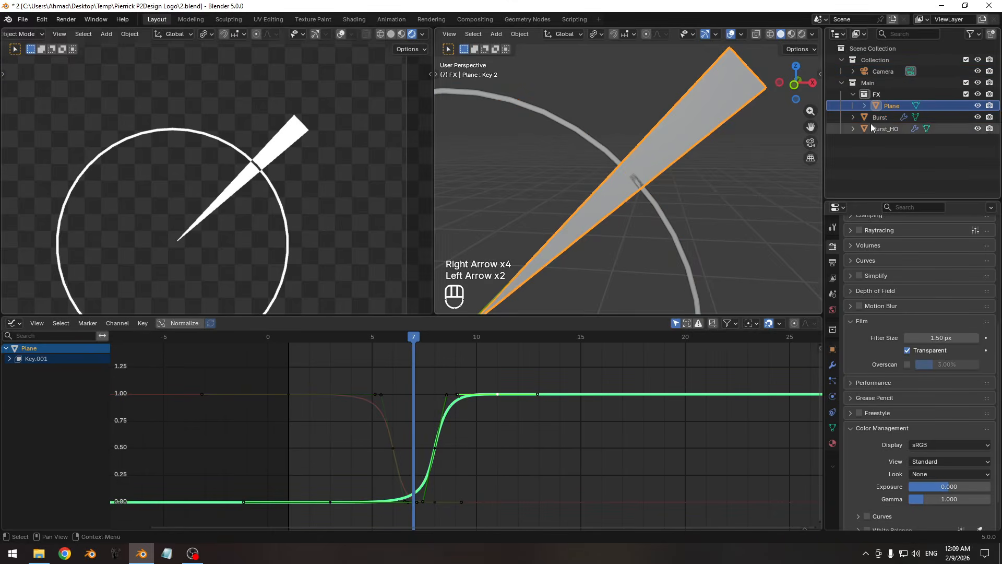
scroll(647, 177, down, 5)
key(KP_1)
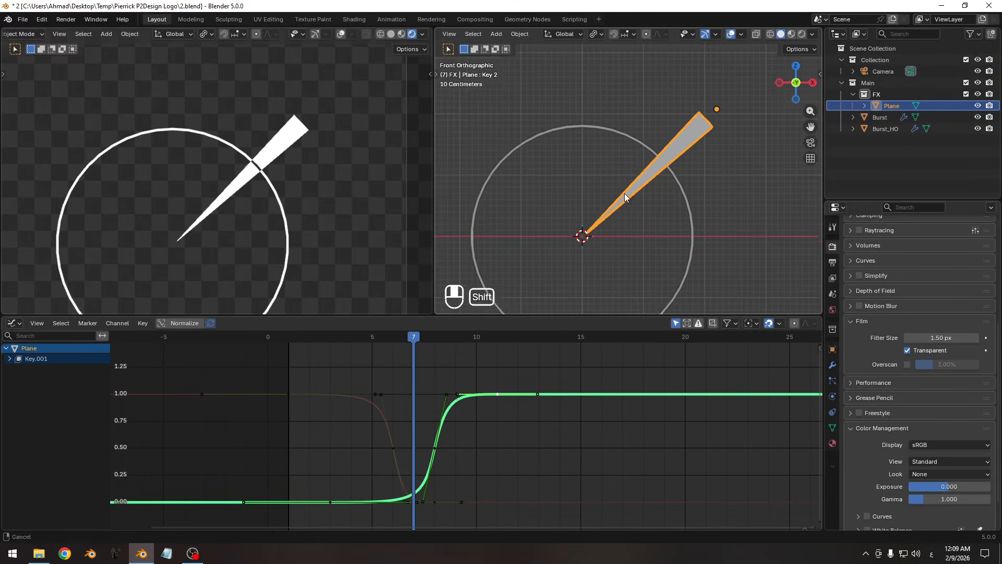
click(603, 34)
click(631, 73)
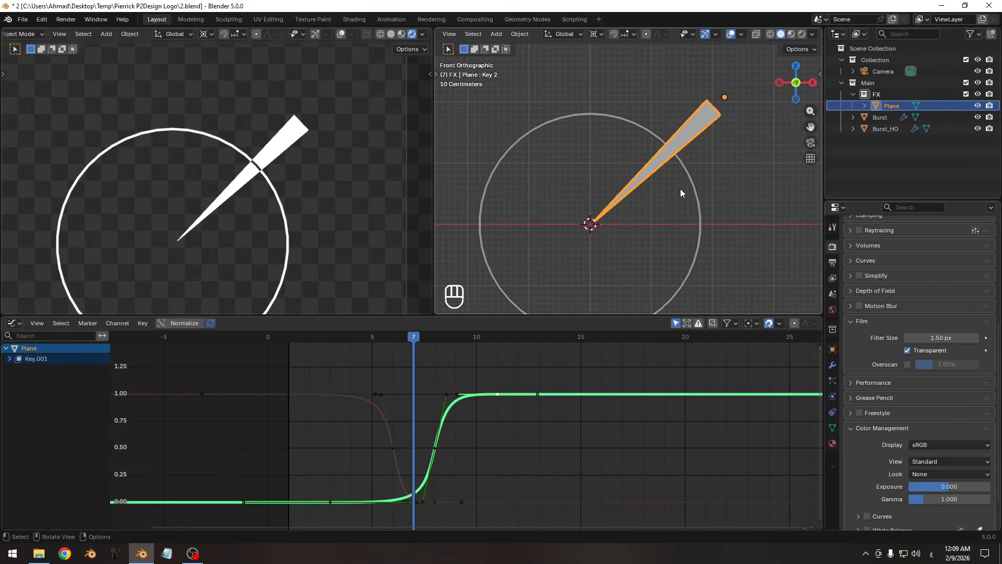
- Duplicate the spike Plane and rotate the copy around the 3D cursor to the ring's upper-left side
key(shift+d)
key(r)
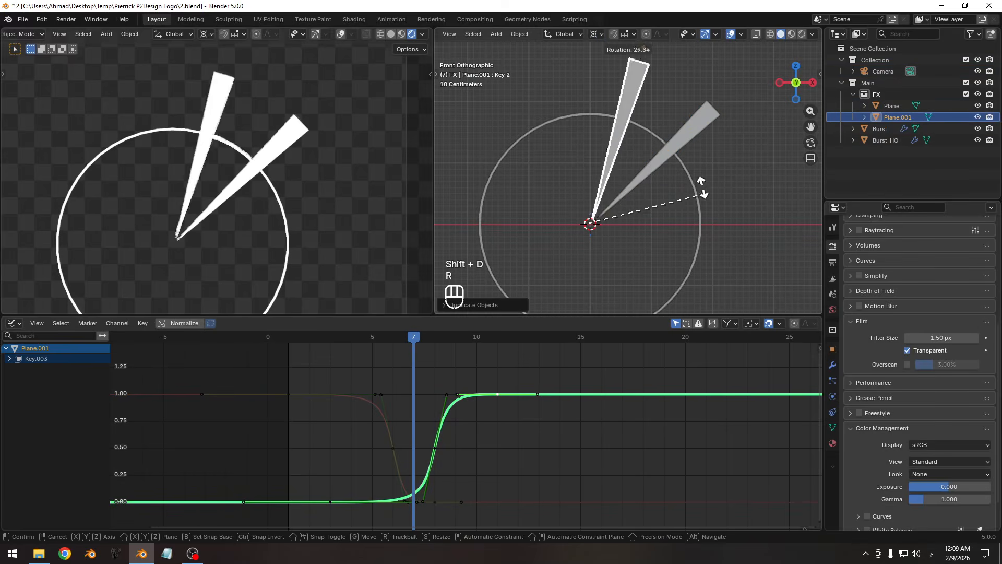
click(622, 157)
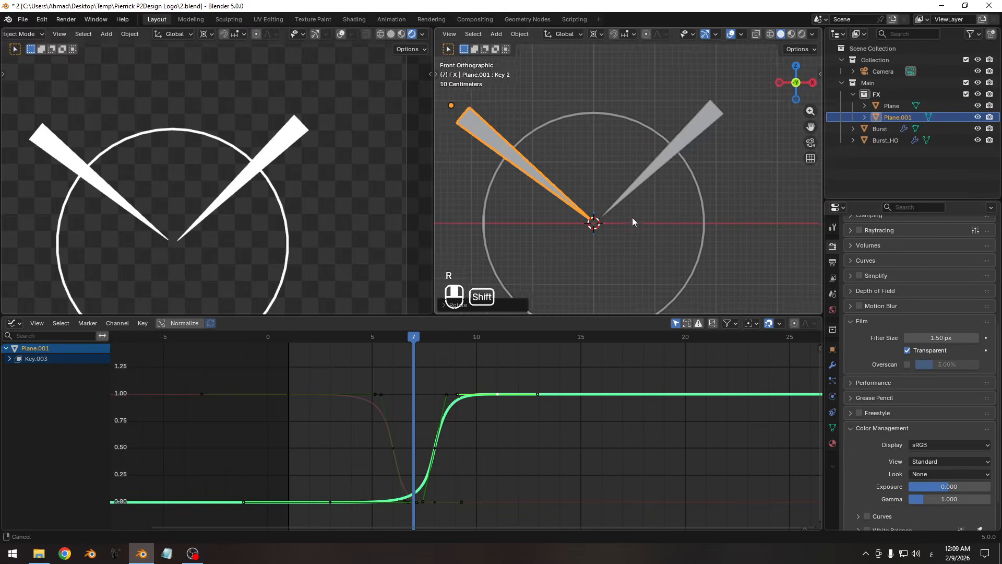
shift+middle_drag(631, 217, 650, 200)
key(r)
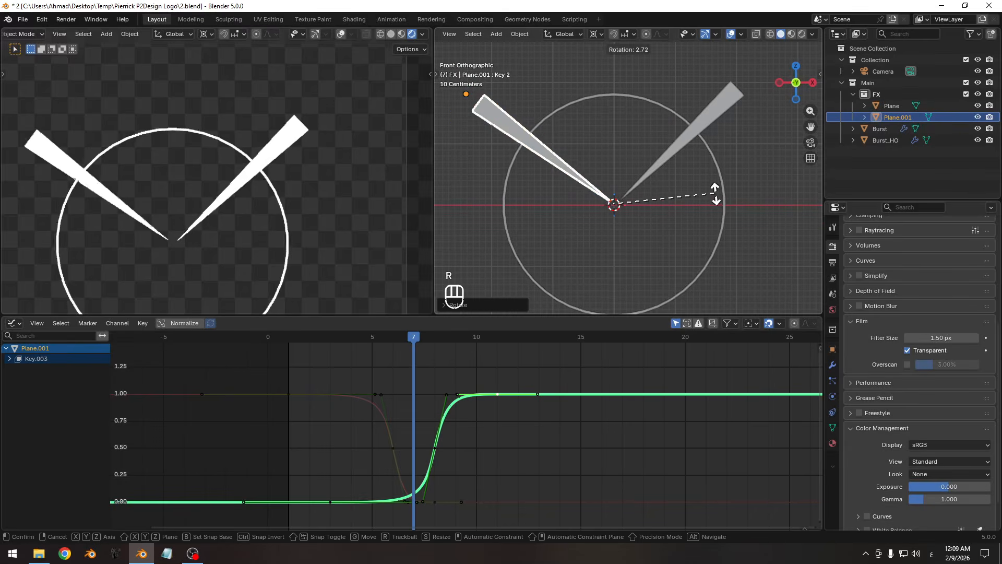
click(713, 198)
shift+middle_drag(634, 187, 650, 216)
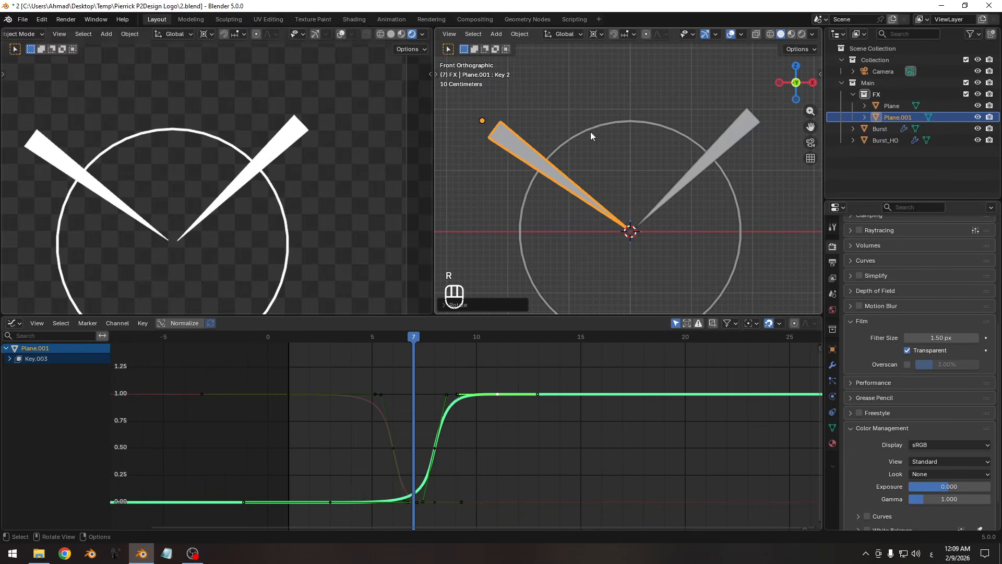
- Scale up the upper-left spike about the 3D cursor so it reaches farther beyond the ring than the original spike
click(596, 34)
click(627, 77)
shift+middle_drag(599, 165, 579, 173)
scroll(262, 168, down, 3)
key(s)
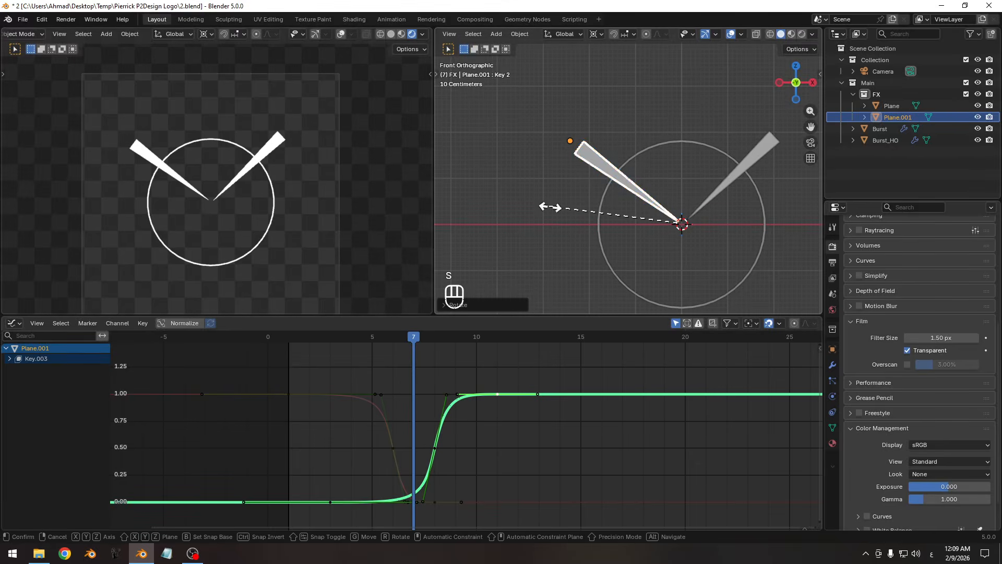
click(514, 197)
shift+middle_drag(619, 222, 591, 194)
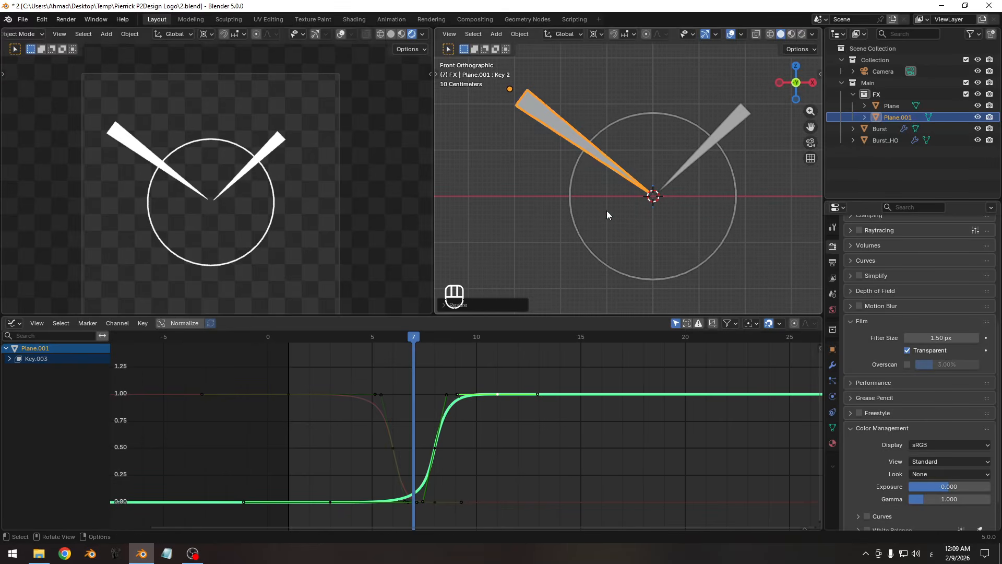
- Duplicate the enlarged spike and rotate the copy around the 3D cursor until it points almost straight down, slightly toward the left
key(shift+d)
right_click(604, 215)
key(r)
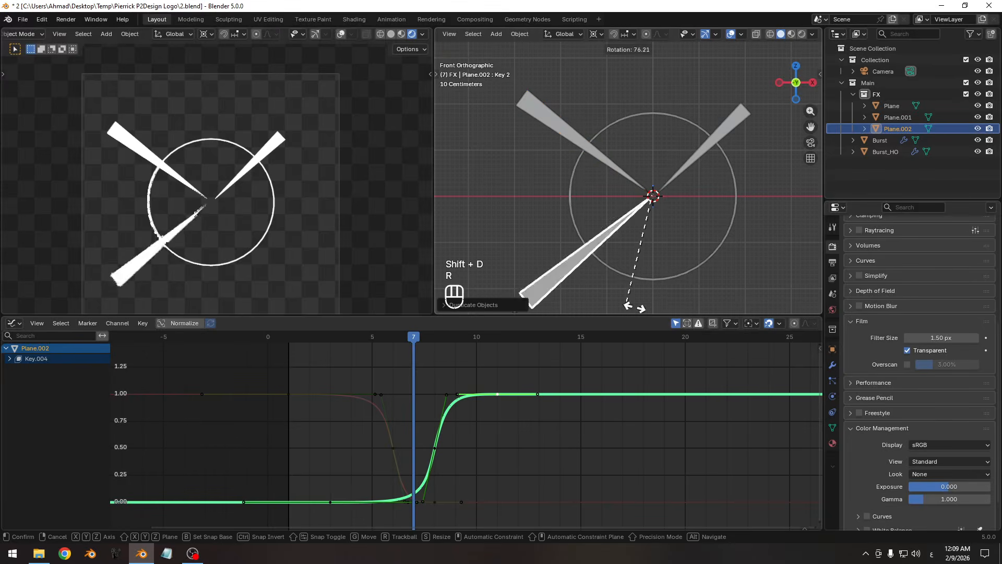
click(661, 308)
key(r)
shift+middle_drag(722, 265, 641, 242)
key(r)
click(720, 284)
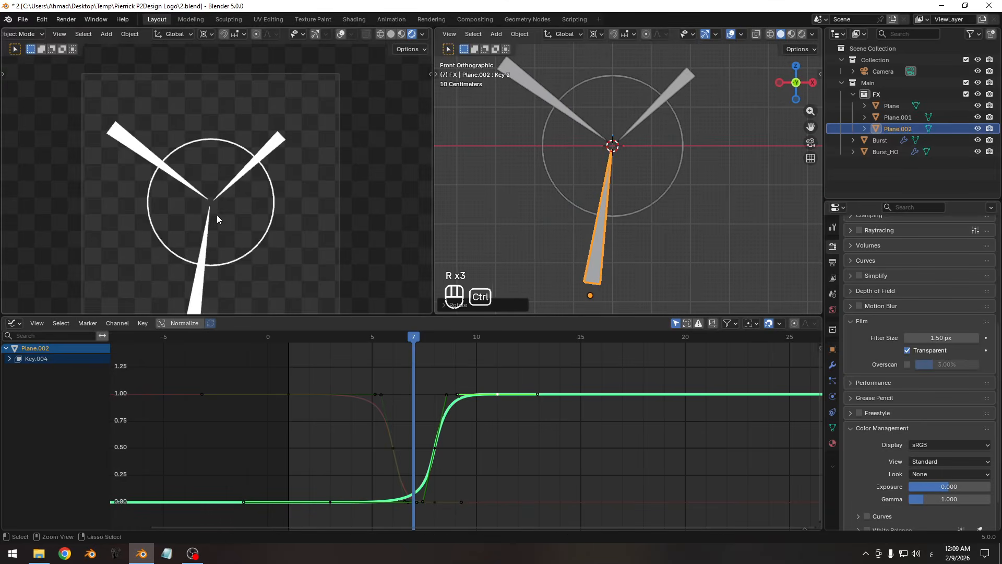
scroll(214, 217, down, 2)
key(r)
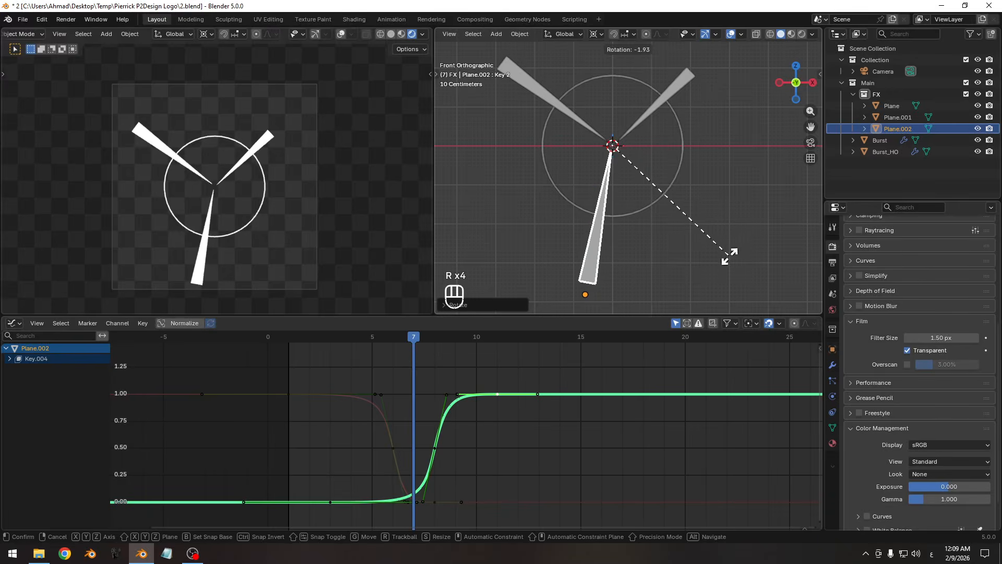
click(720, 256)
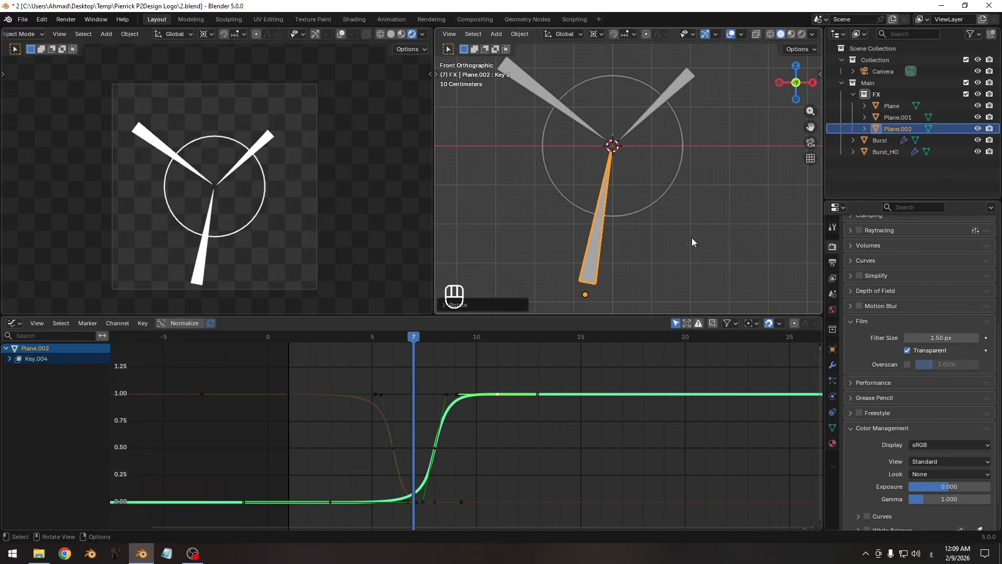
- Scale down the downward-pointing spike about the 3D cursor so its end extends only slightly past the ring
key(s)
click(685, 259)
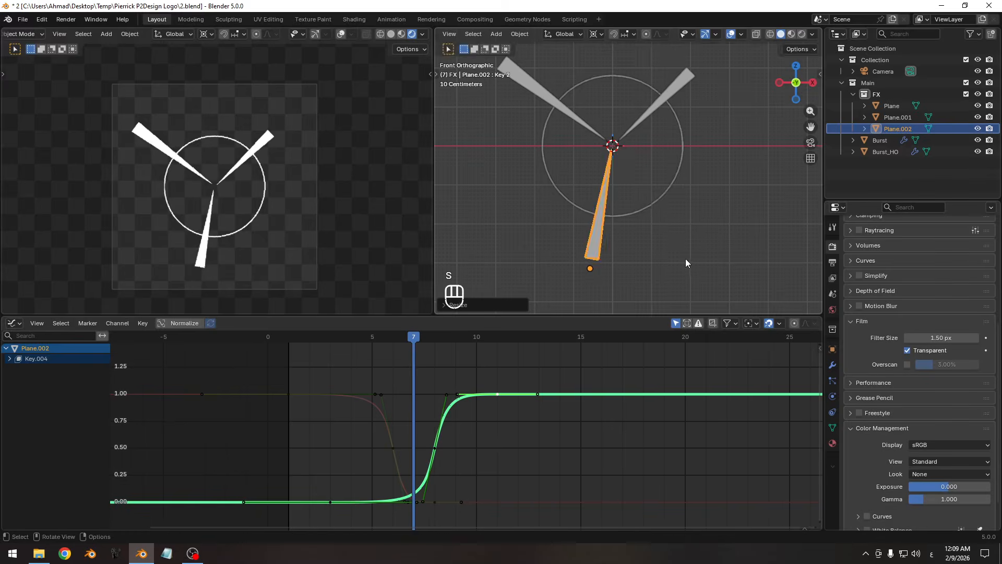
key(s)
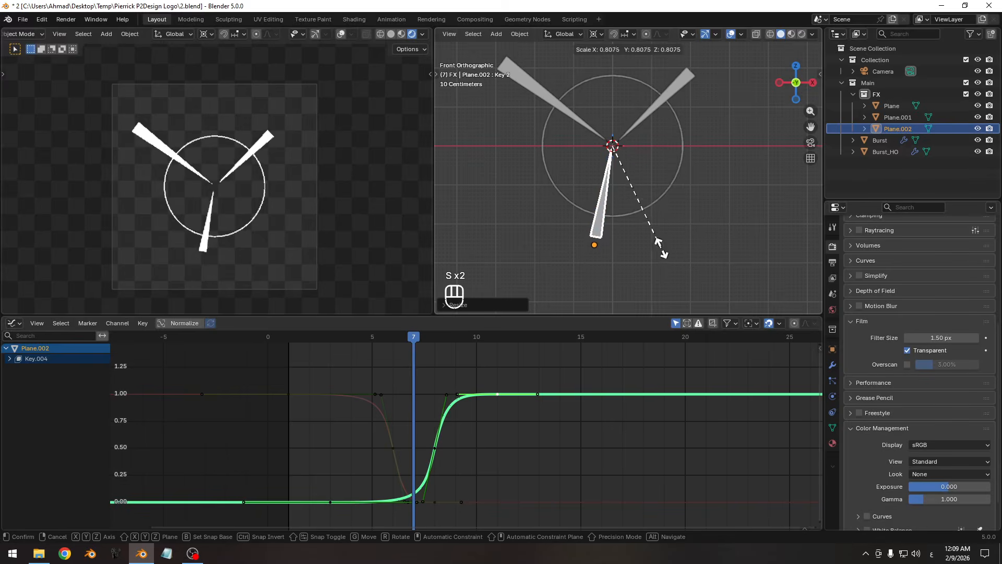
click(660, 248)
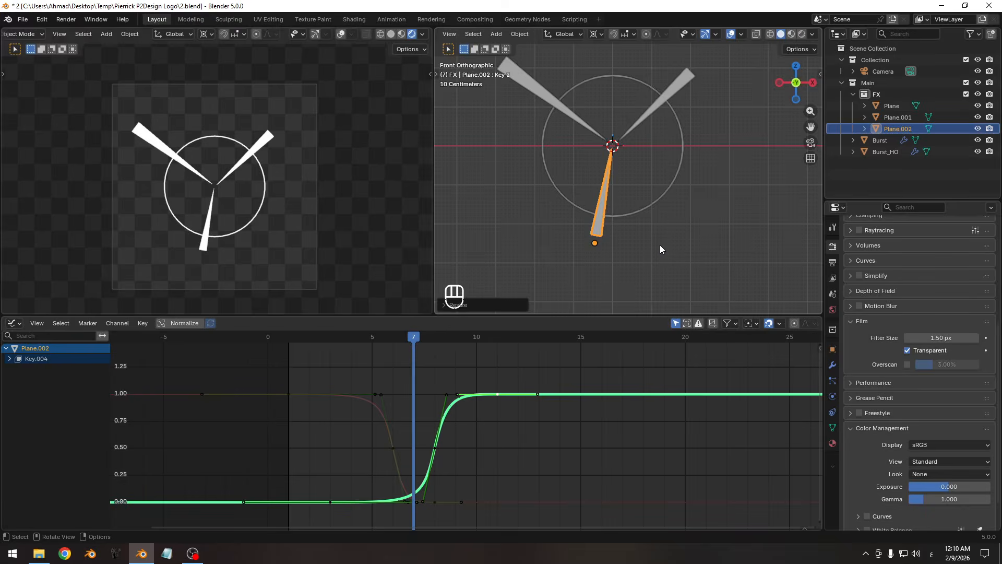
- Shift all keyframes of the downward-pointing spike 4 frames later in the Graph Editor
key(a)
click(599, 233)
key(a)
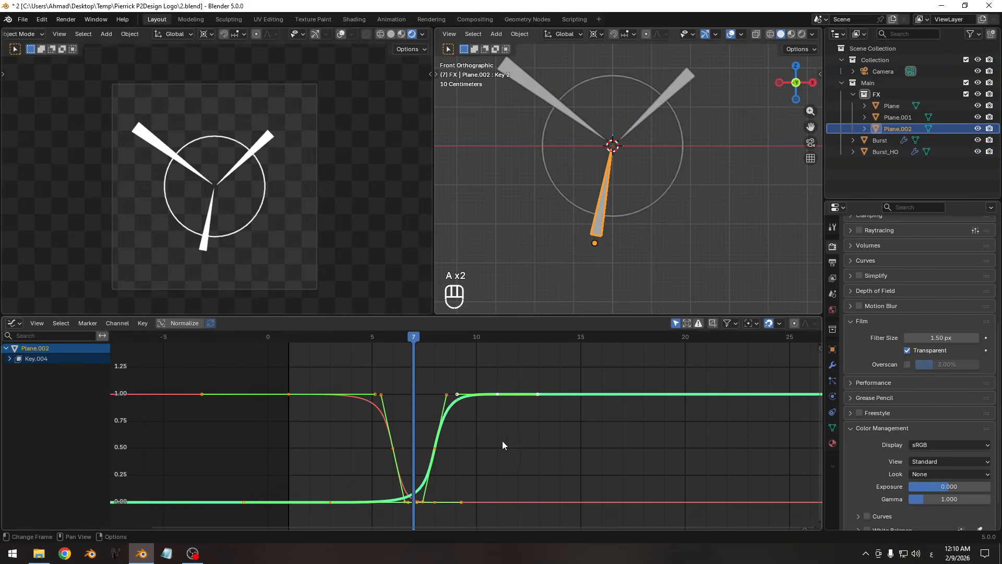
middle_drag(426, 420, 474, 432)
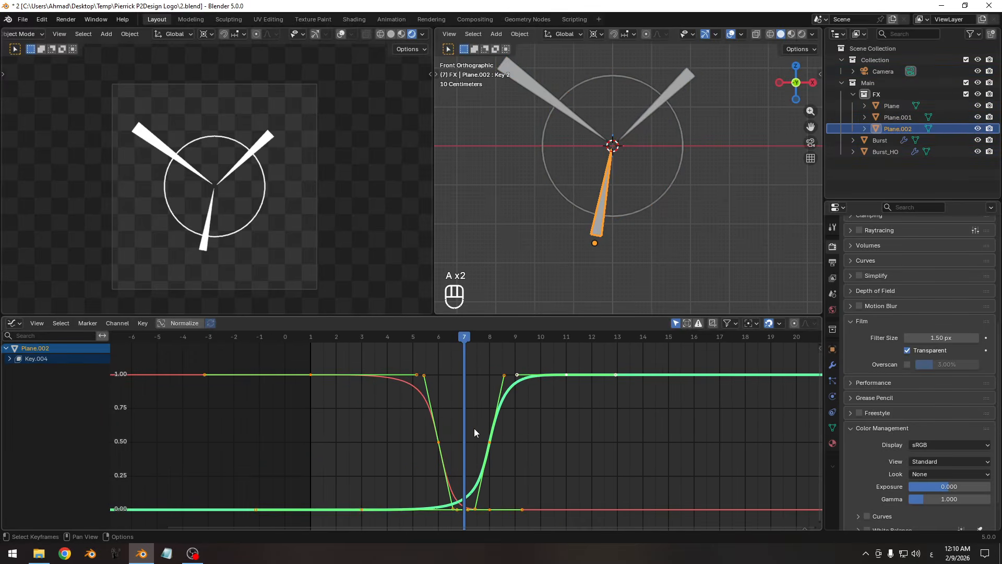
key(g)
key(KP_4)
key(KP_Enter)
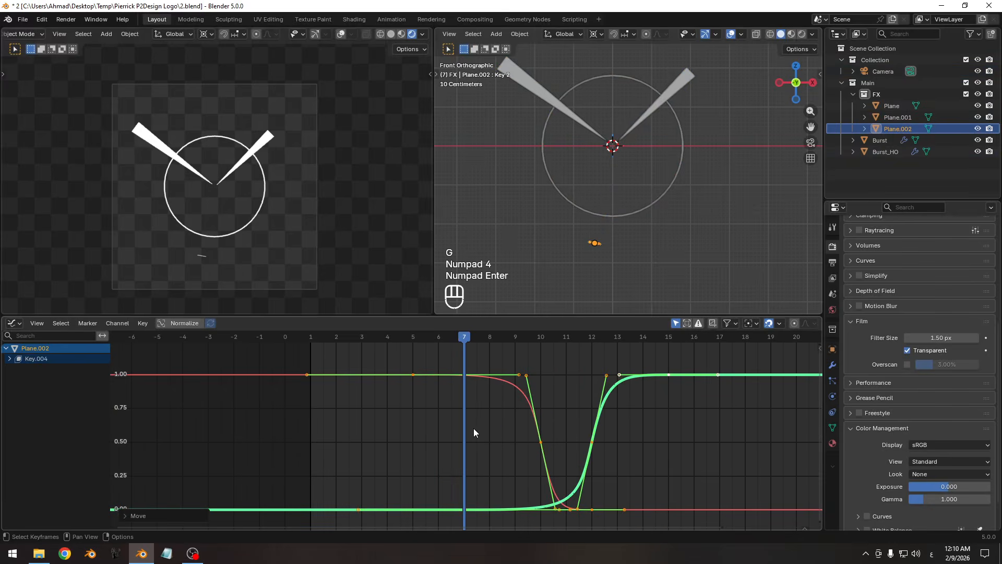
- Select the upper-left spike and shift all its keyframes 1 frame later
click(514, 77)
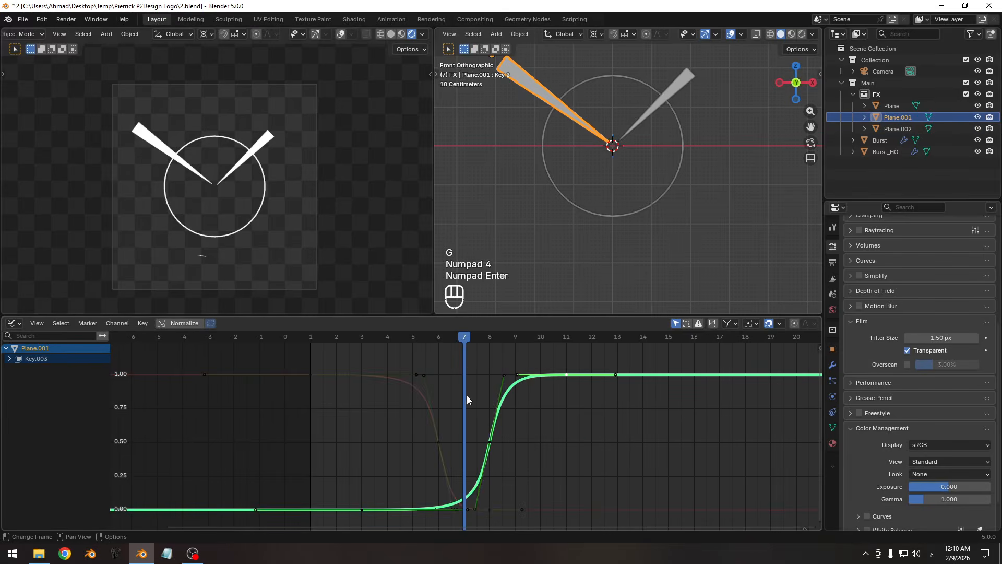
key(a)
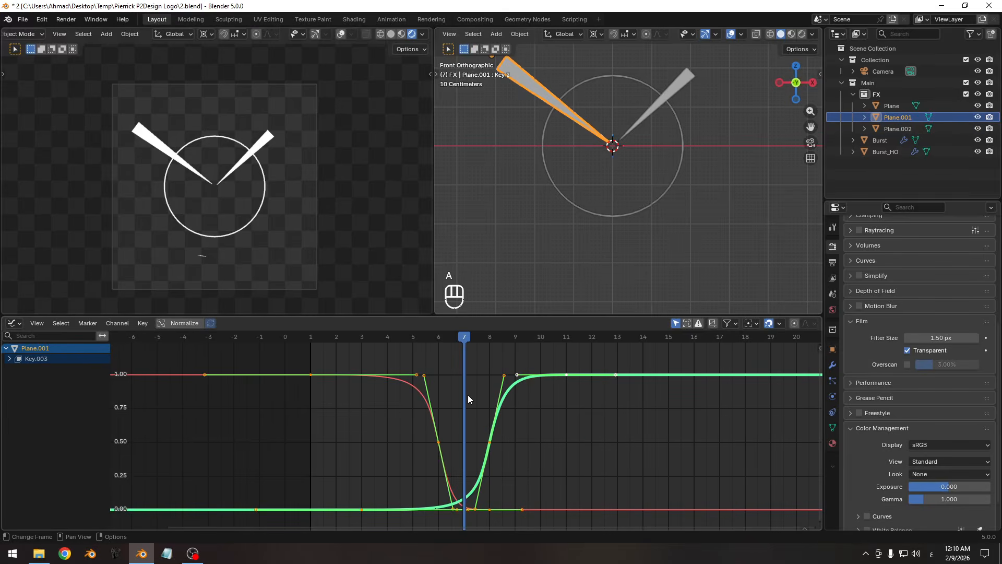
key(g)
key(KP_1)
key(KP_Enter)
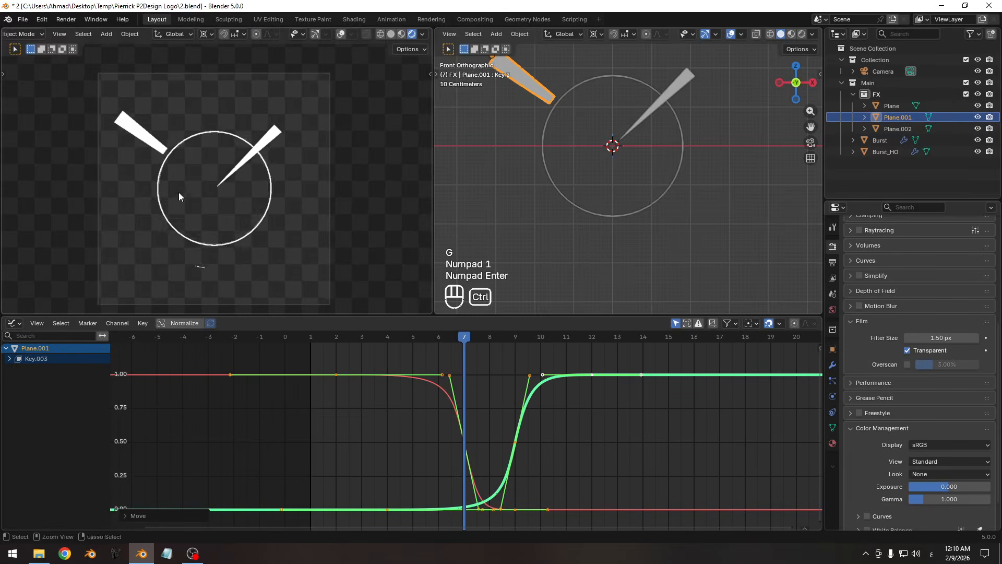
- Step through frames 7 to 9 to examine the spikes crossing the ring in the rendered view, ending on frame 8
key(Home)
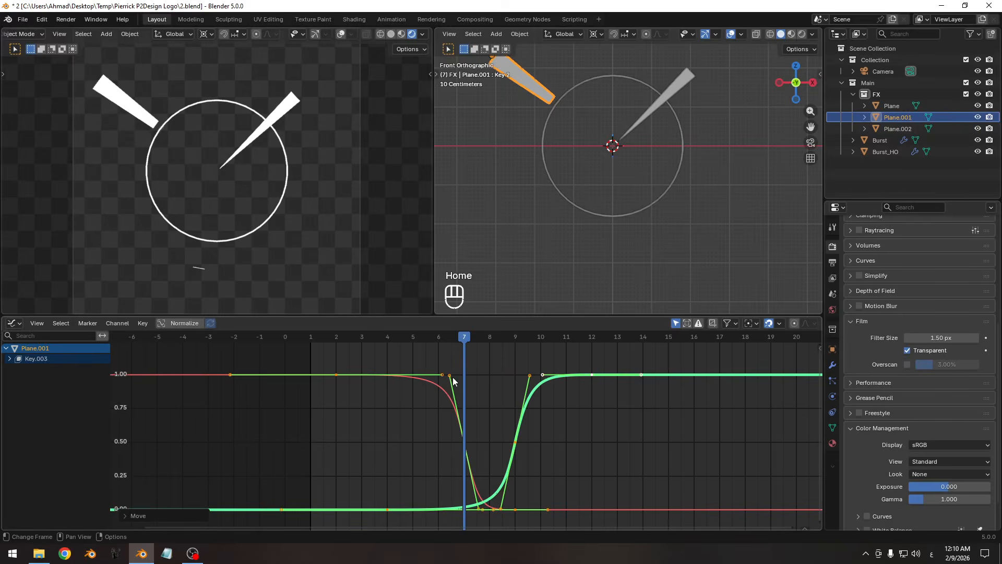
drag(357, 338, 464, 338)
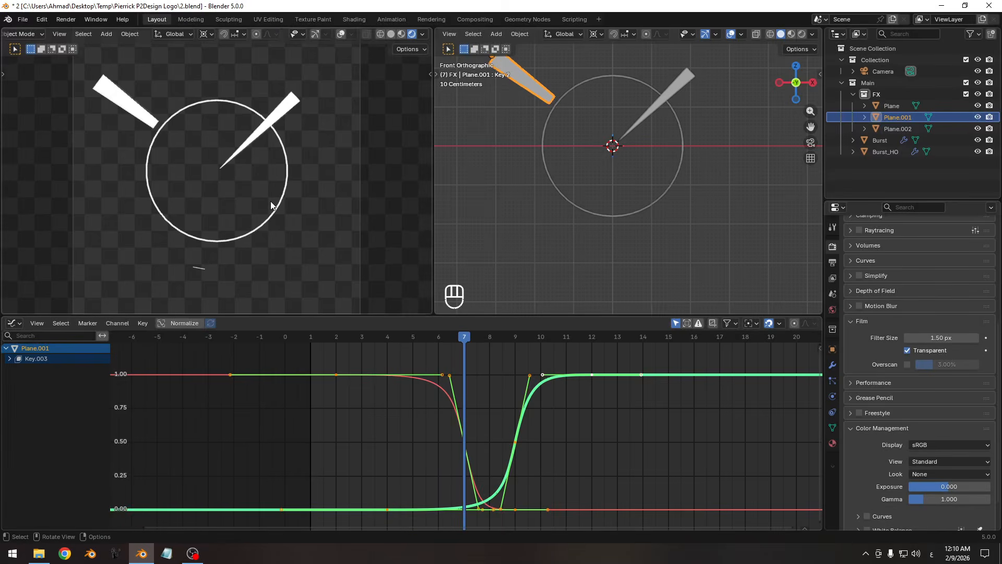
key(Right)
key(Right)
key(Left)
key(Right)
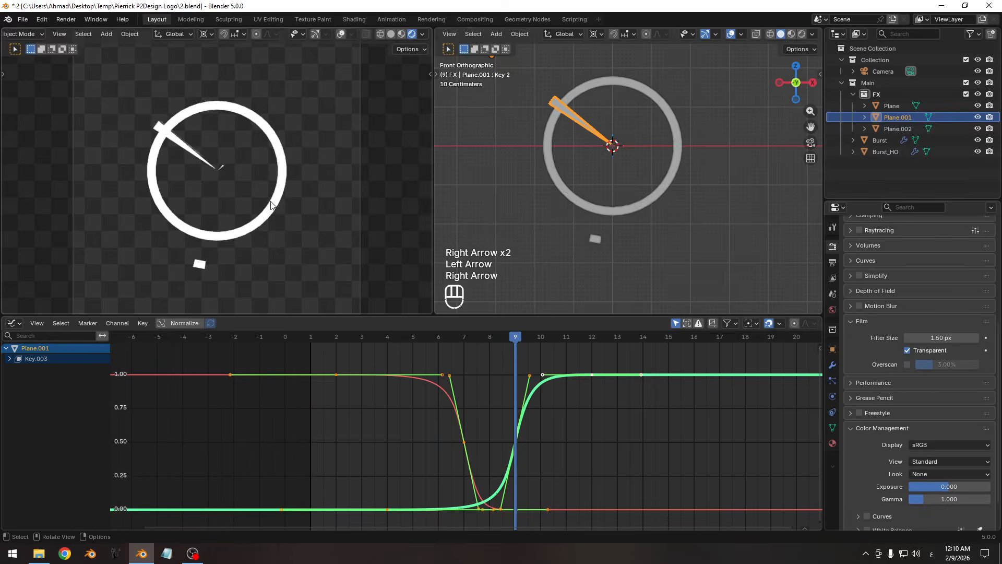
key(Left)
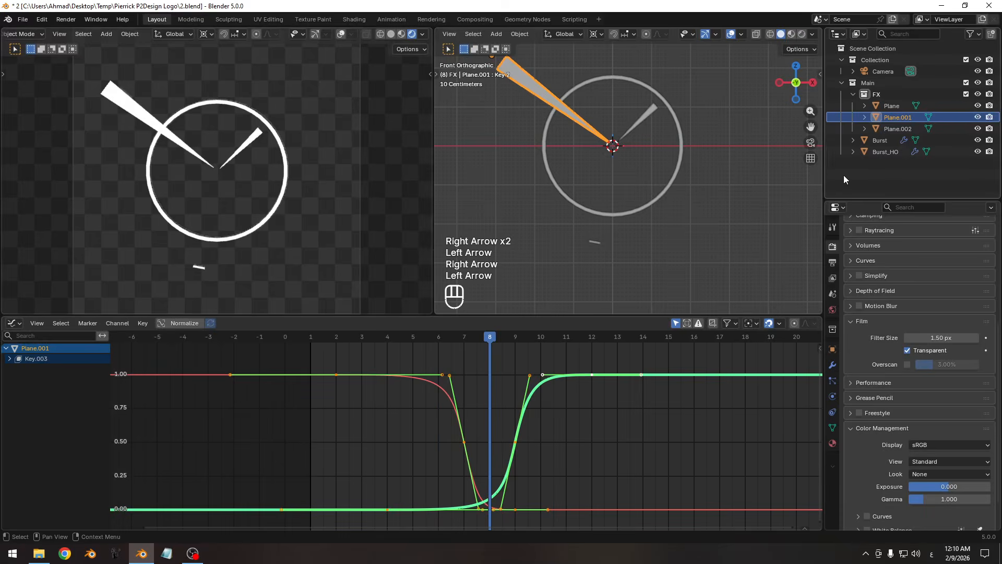
- Inspect the modifiers and material of Burst_HO, compare it with Burst, and examine the ring and spike in perspective at frame 9
click(890, 152)
shift+middle_drag(562, 159, 588, 205)
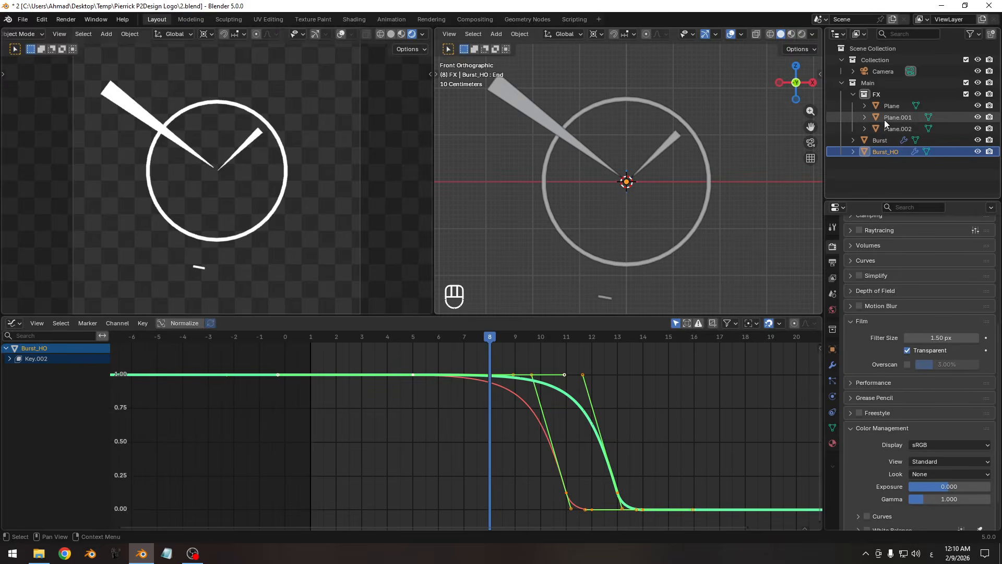
click(833, 366)
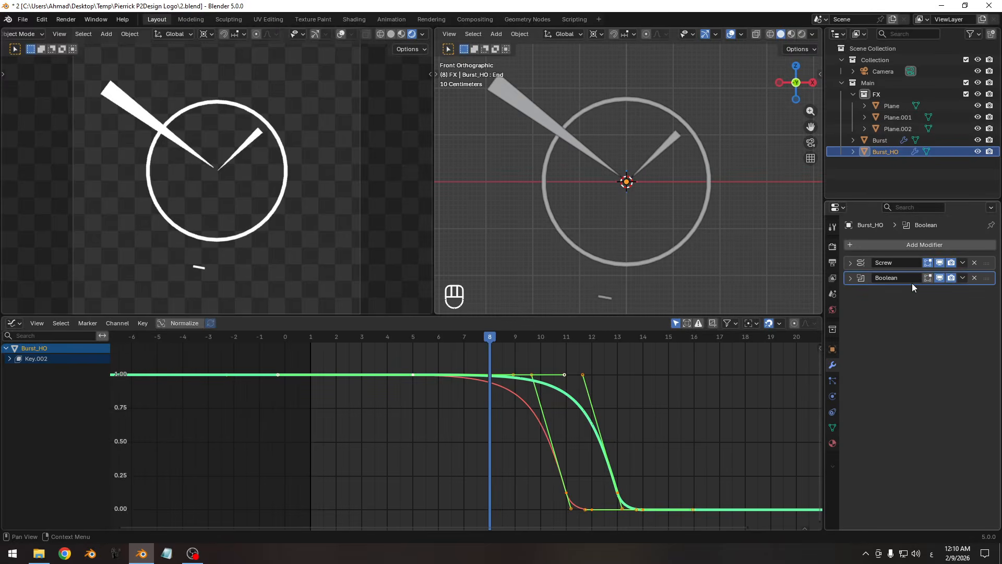
click(832, 444)
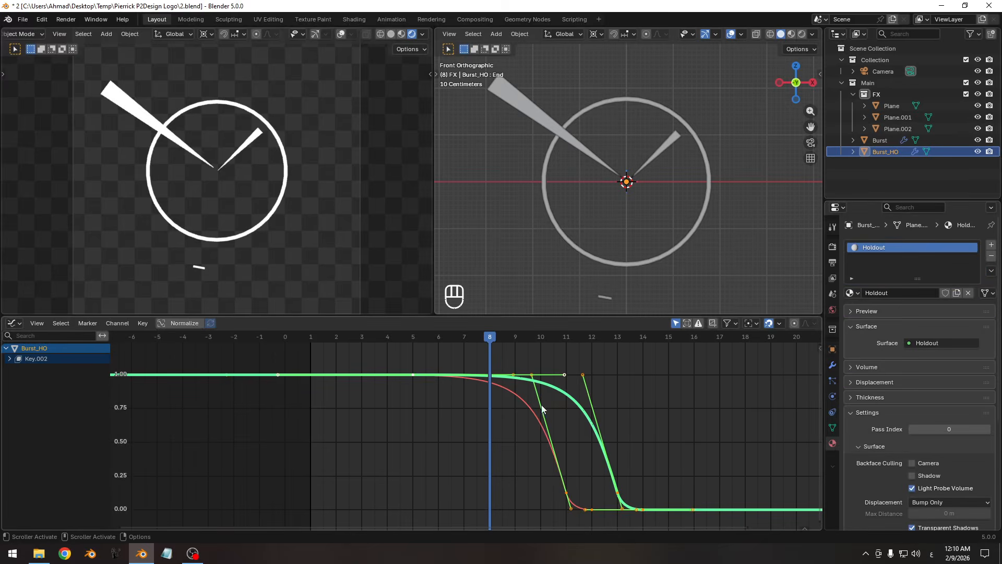
drag(495, 340, 515, 339)
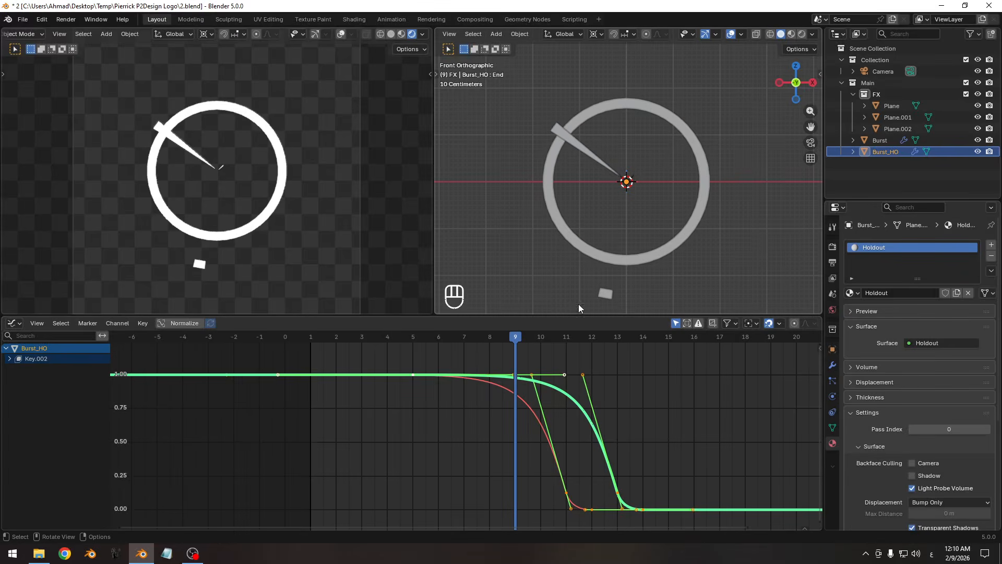
middle_drag(646, 169, 622, 213)
key(Pause)
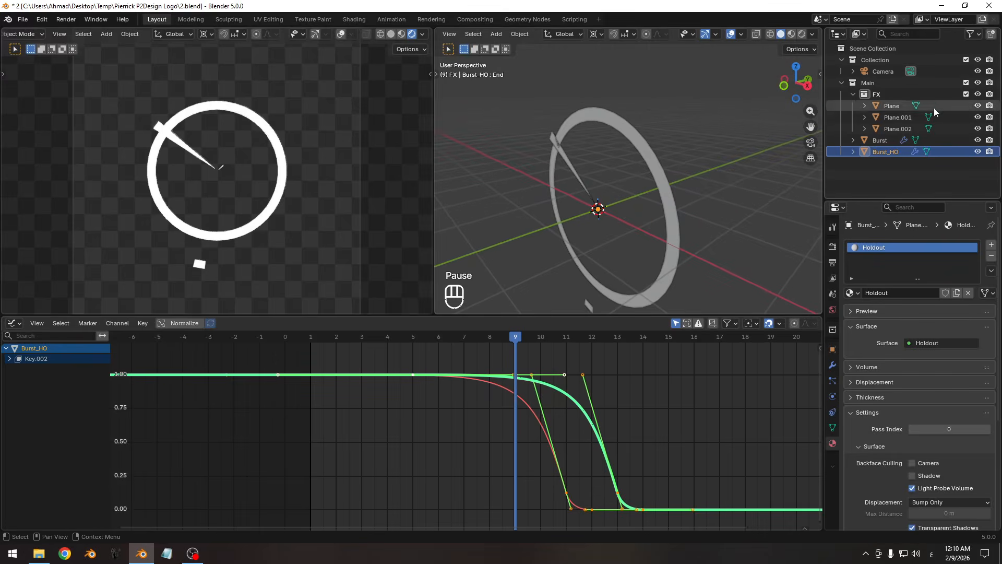
click(877, 141)
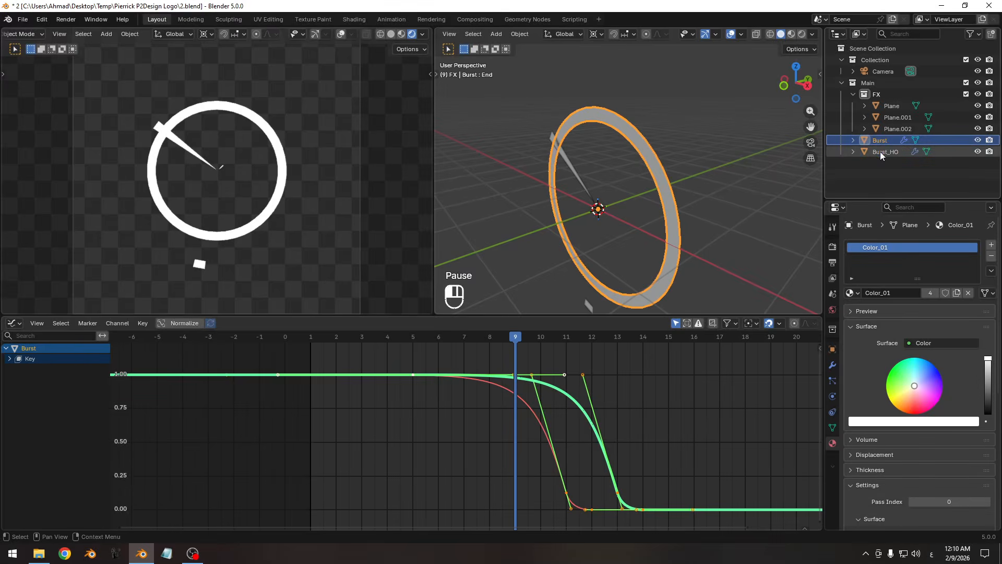
click(881, 153)
middle_drag(676, 188, 731, 198)
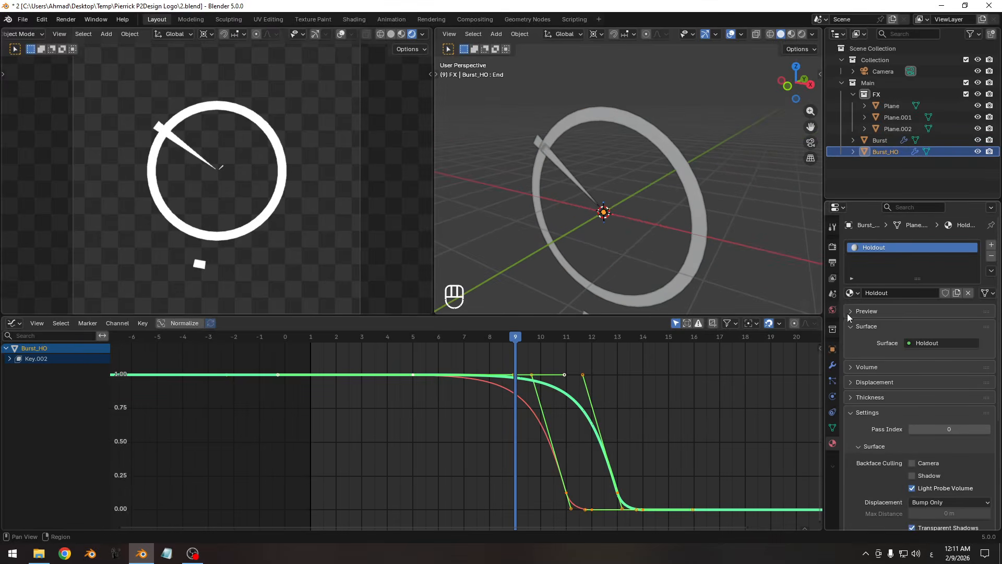
- Switch the viewport display of Burst_HO's Boolean modifier off and back on to compare the holdout, and expand the modifier's settings
click(833, 367)
click(940, 277)
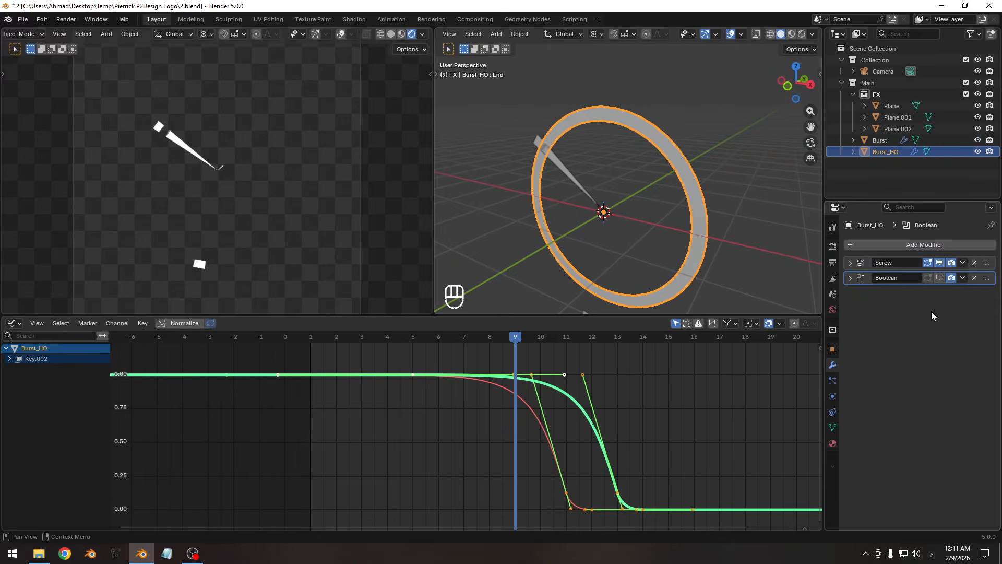
middle_drag(730, 245, 734, 201)
click(940, 277)
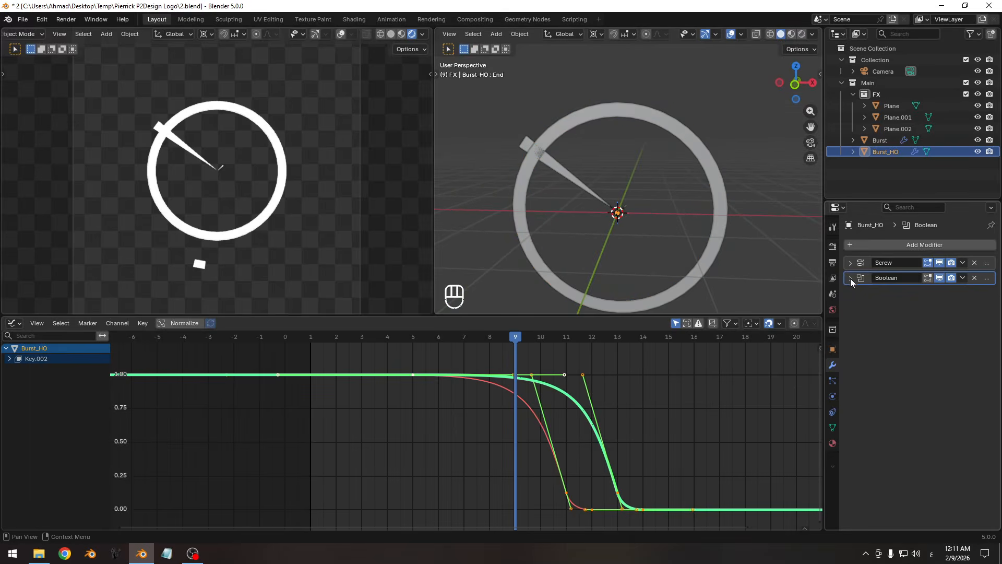
click(850, 278)
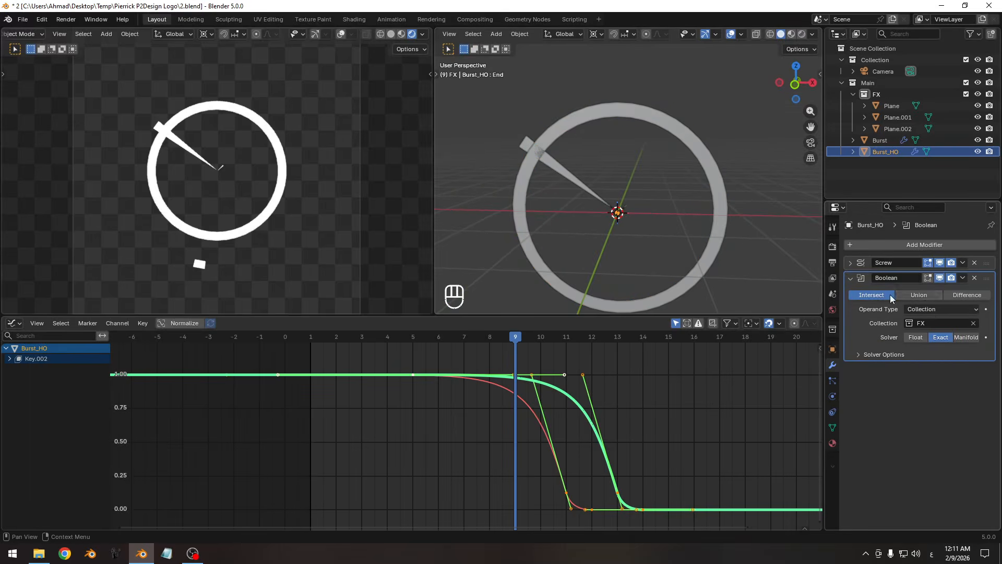
middle_drag(621, 254, 617, 206)
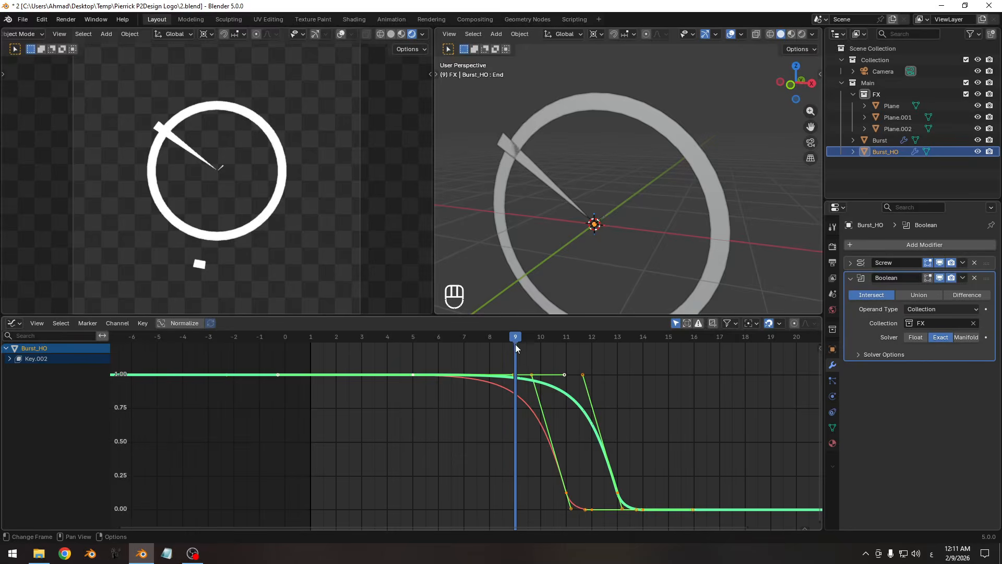
- Go to frame 7 and isolate Burst_HO in local view to examine its Boolean result, and return to the full scene
drag(515, 343, 474, 331)
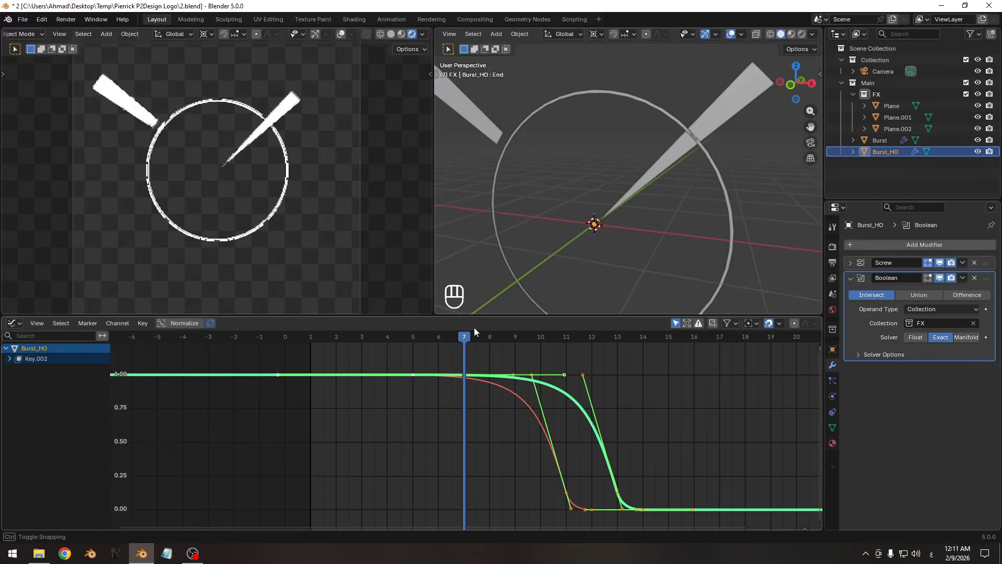
key(shift+alt+z)
key(shift+alt+z)
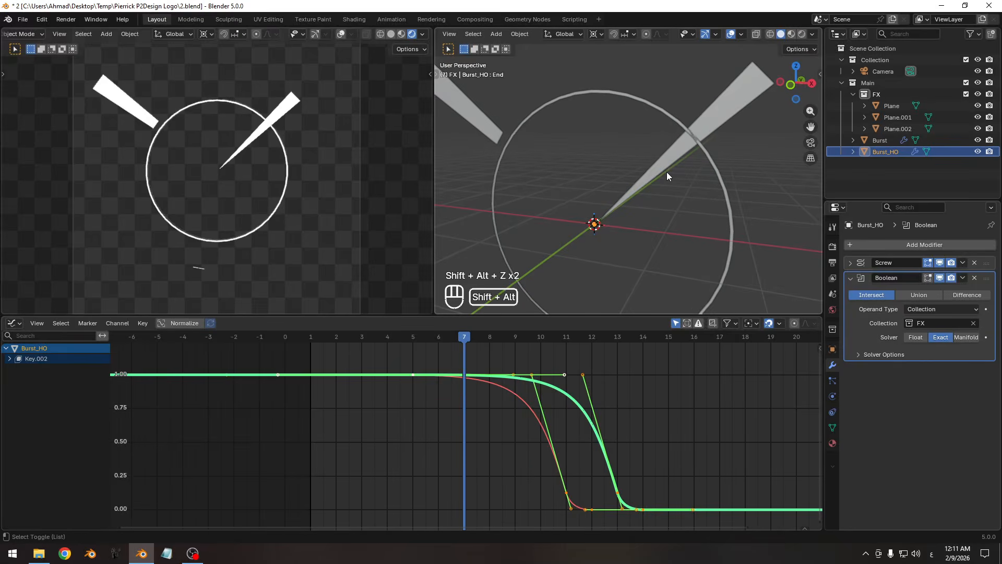
key(KP_Divide)
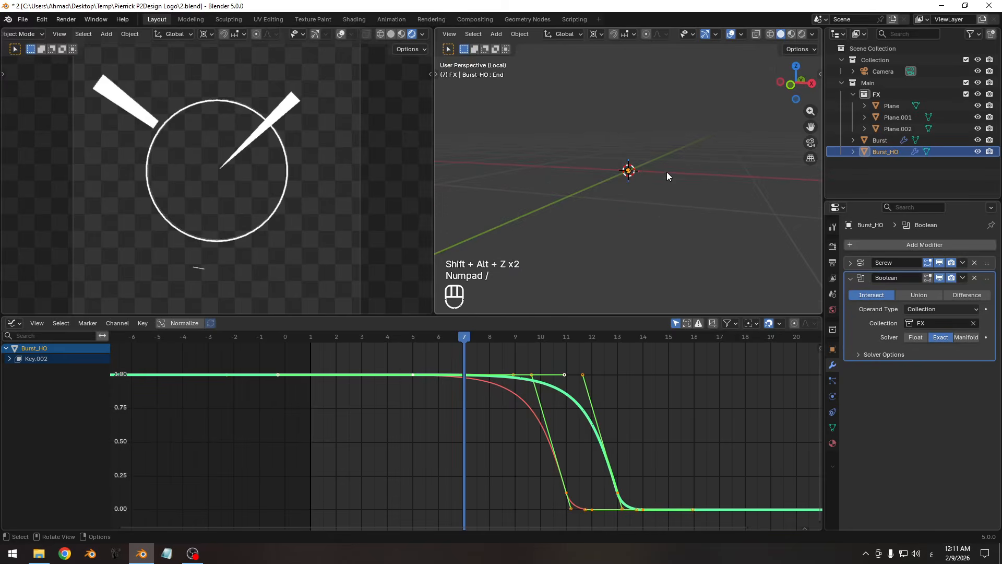
shift+middle_drag(596, 128, 638, 162)
key(KP_Divide)
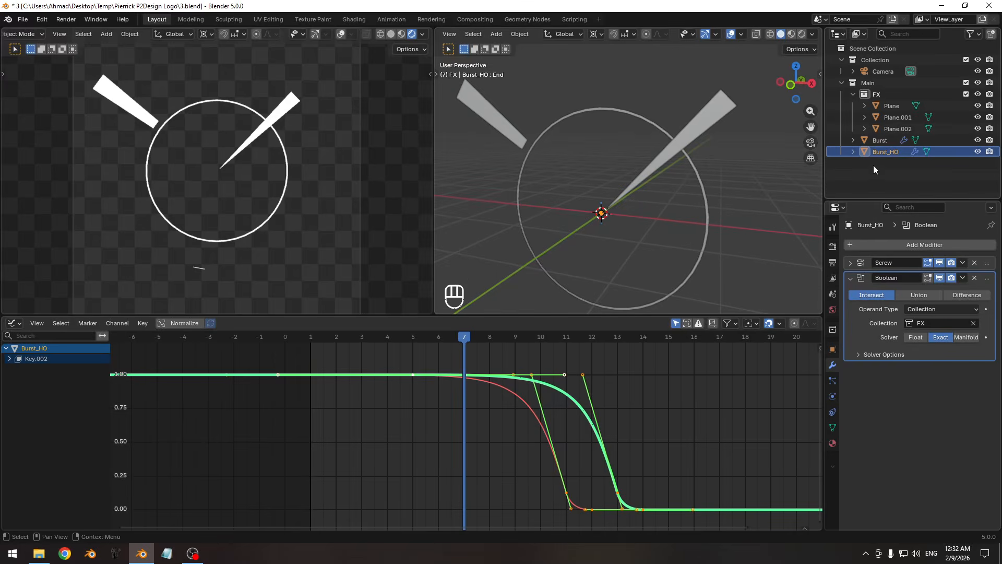
- Change the operand type of Burst_HO's Boolean modifier to Object, with Plane as the intersecting object
click(929, 309)
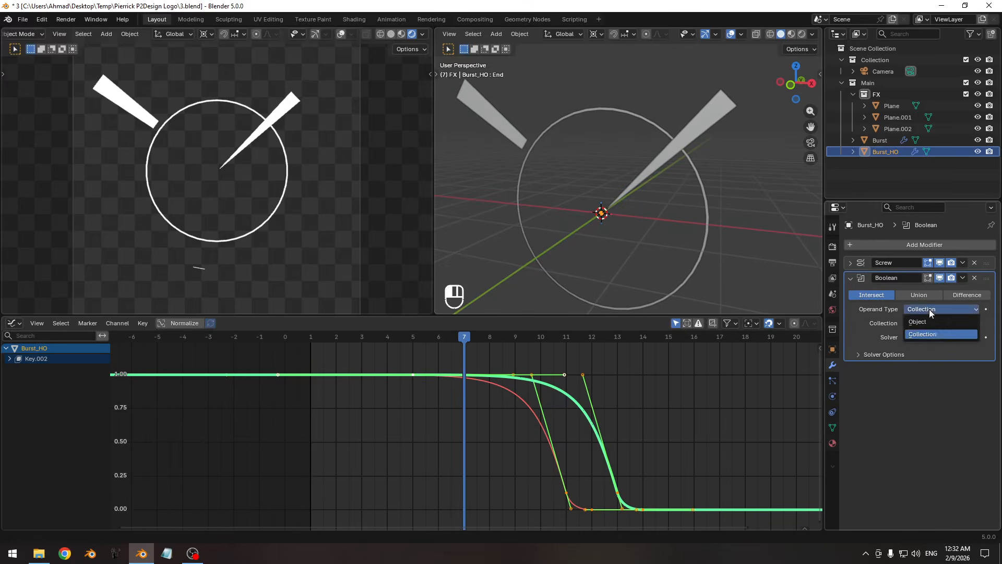
click(928, 318)
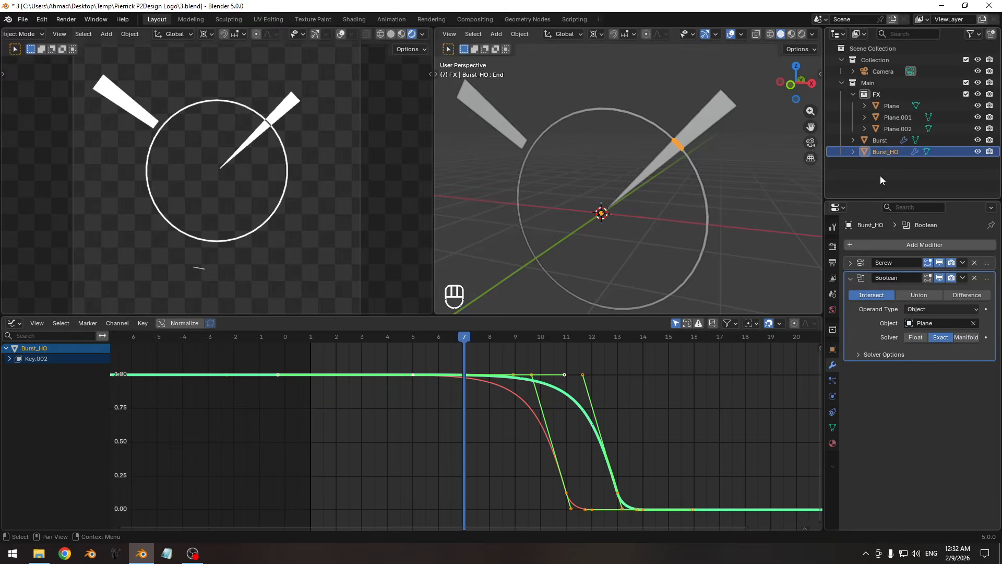
click(851, 278)
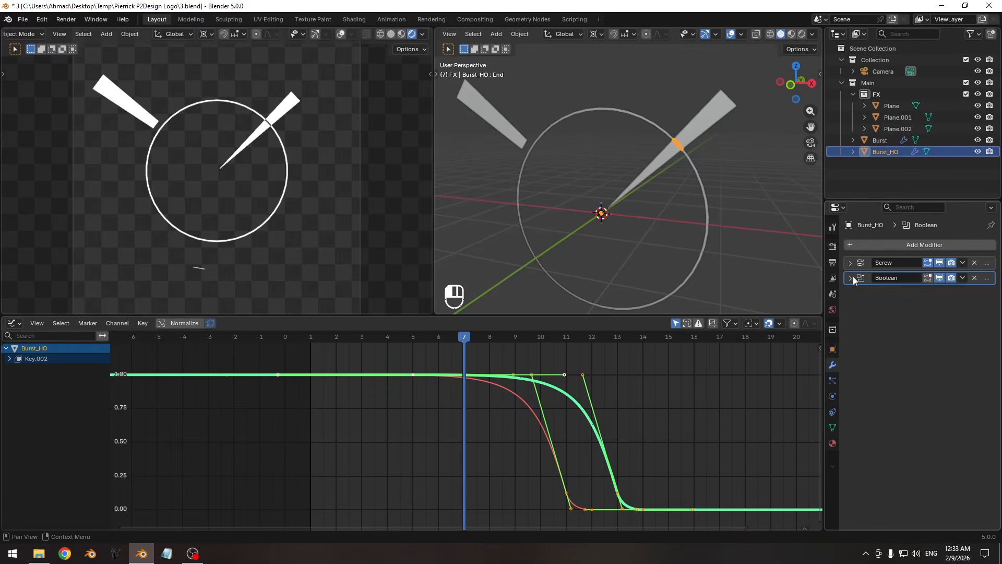
click(852, 277)
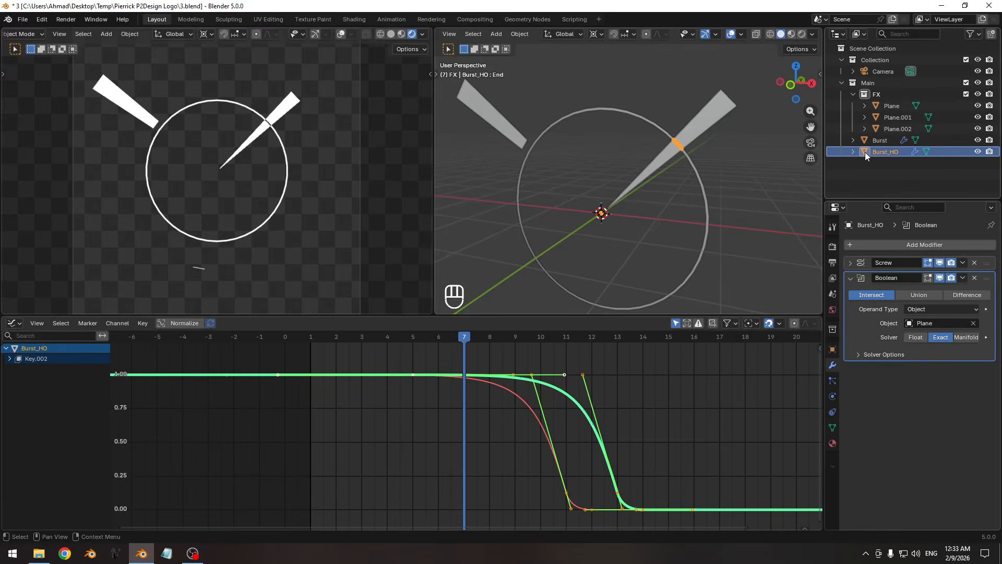
- Move Burst_HO into the FX collection and create two linked duplicates of it in place
drag(865, 152, 876, 95)
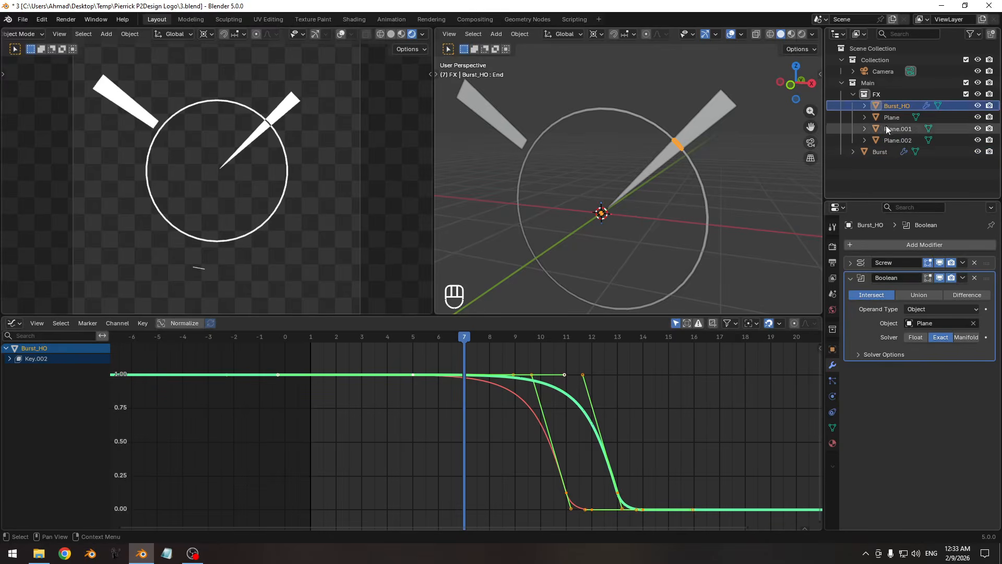
click(875, 105)
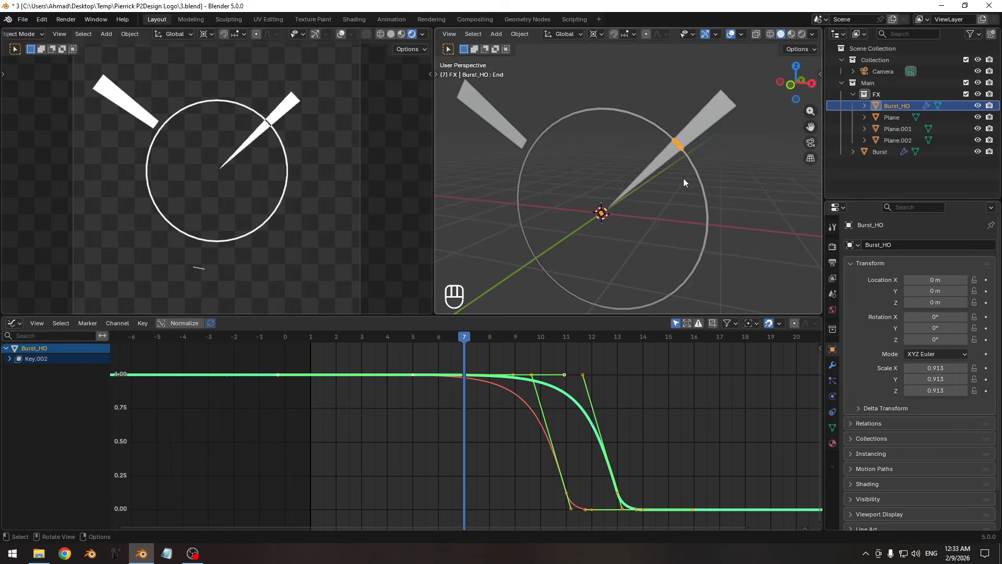
key(alt+d)
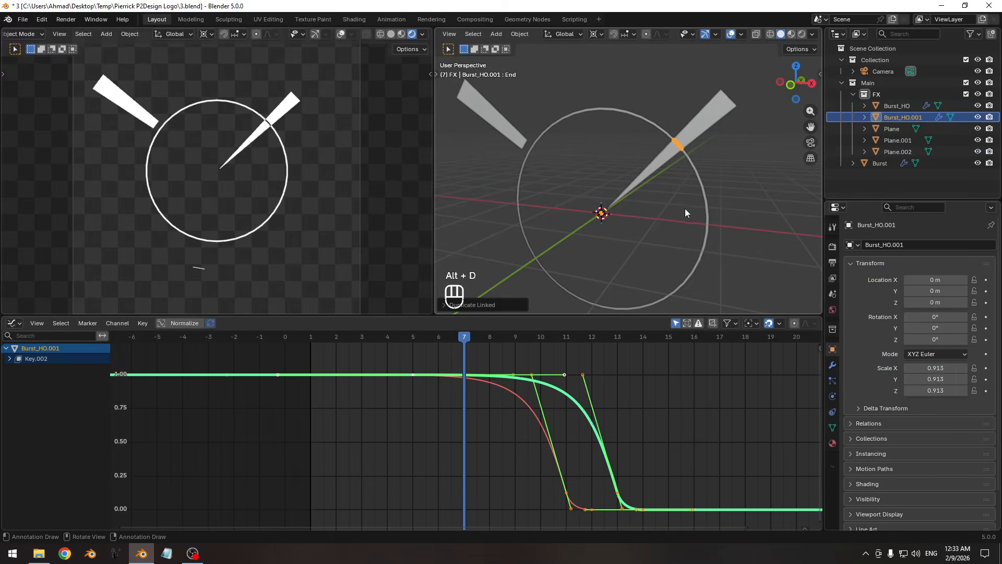
key(alt+d)
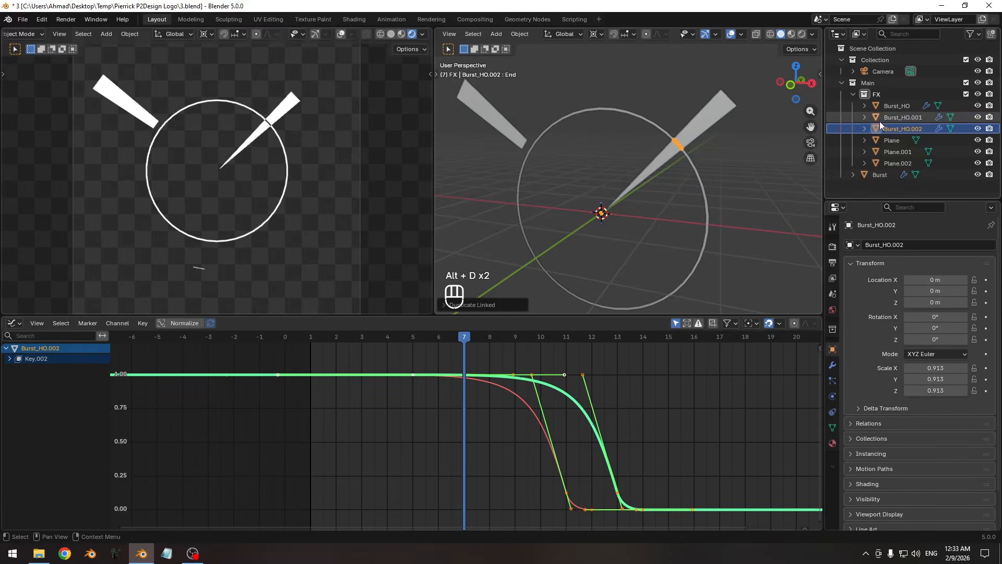
- Set the Boolean object to Plane.001 on Burst_HO.001 and to Plane.002 on Burst_HO.002
click(833, 366)
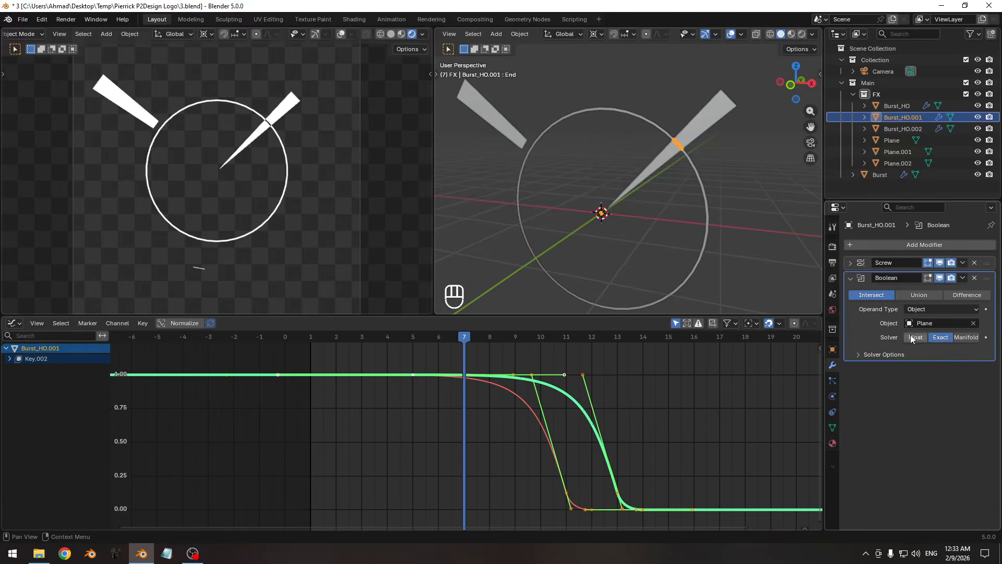
click(974, 322)
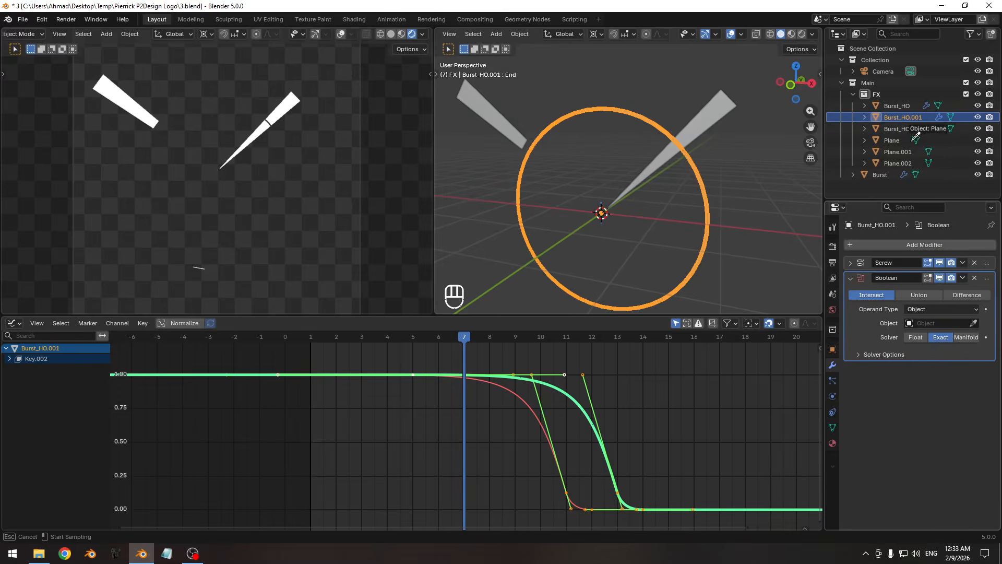
click(894, 153)
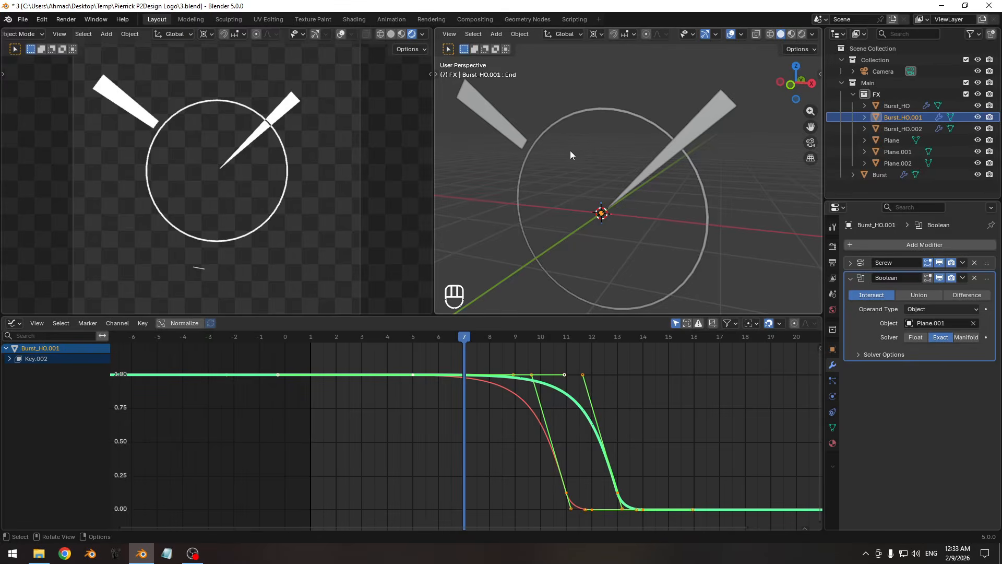
click(906, 129)
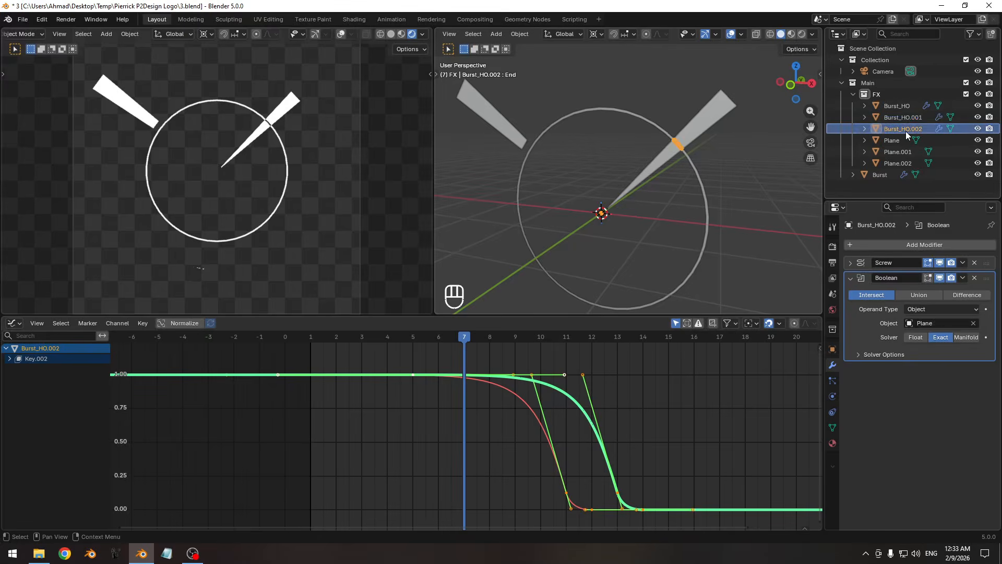
click(973, 323)
click(973, 322)
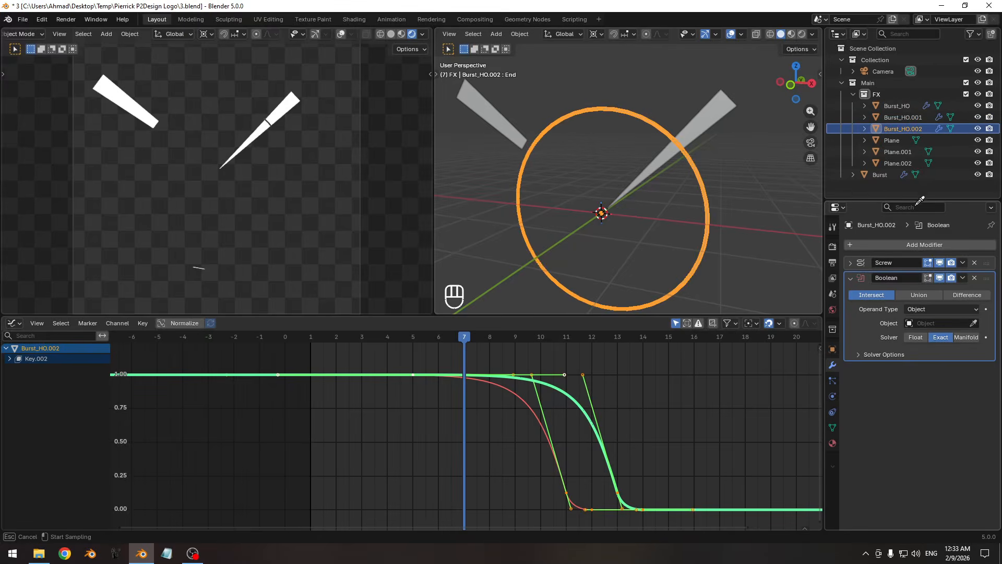
click(902, 163)
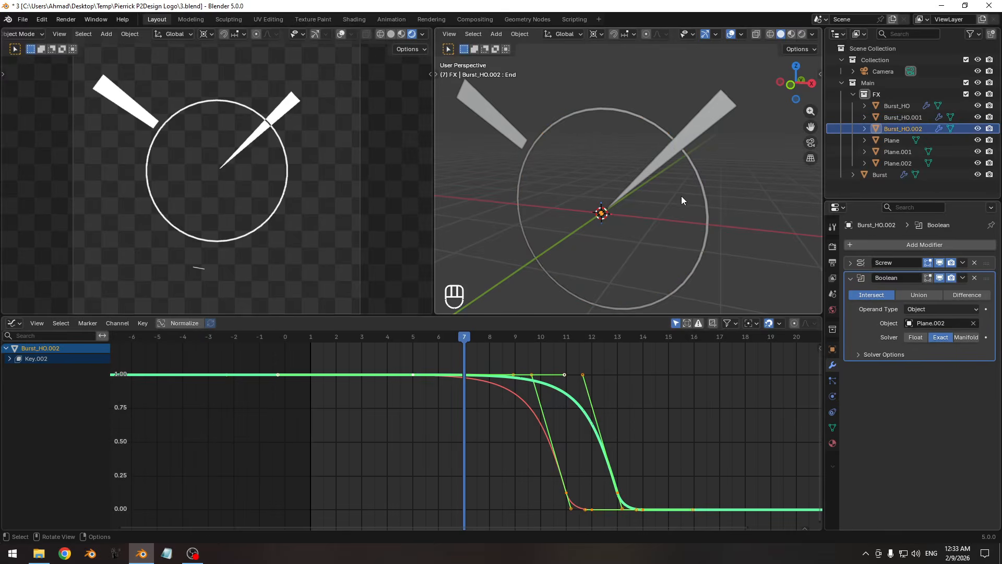
- Step back and forth through frames 4 to 13 to check each spike's holdout against the ring, ending on frame 8
key(Right)
key(Right)
key(Right)
key(Right)
key(Right)
key(Right)
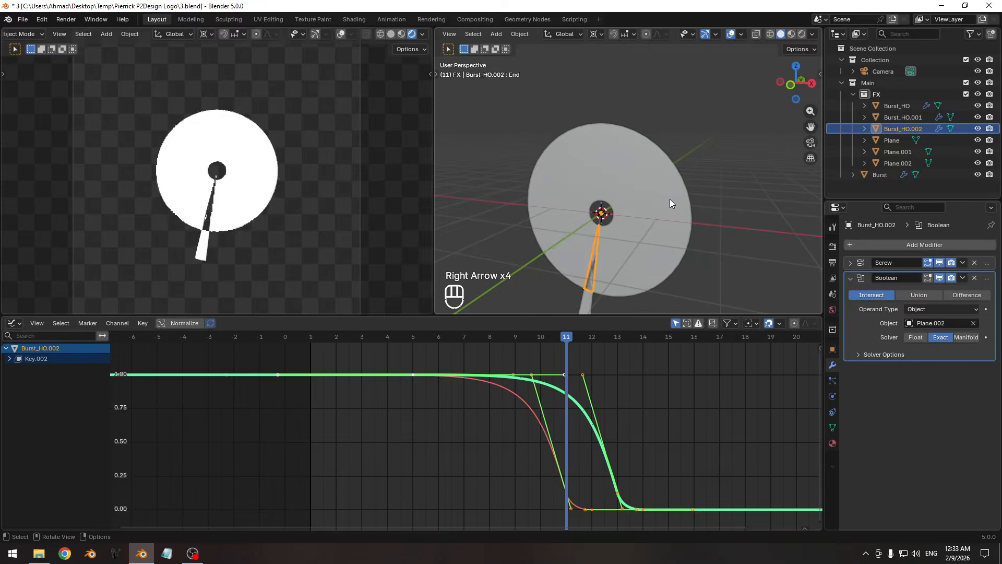
key(Left)
key(Left)
key(Left)
key(Left)
key(Left)
key(Left)
key(Left)
key(Left)
key(Left)
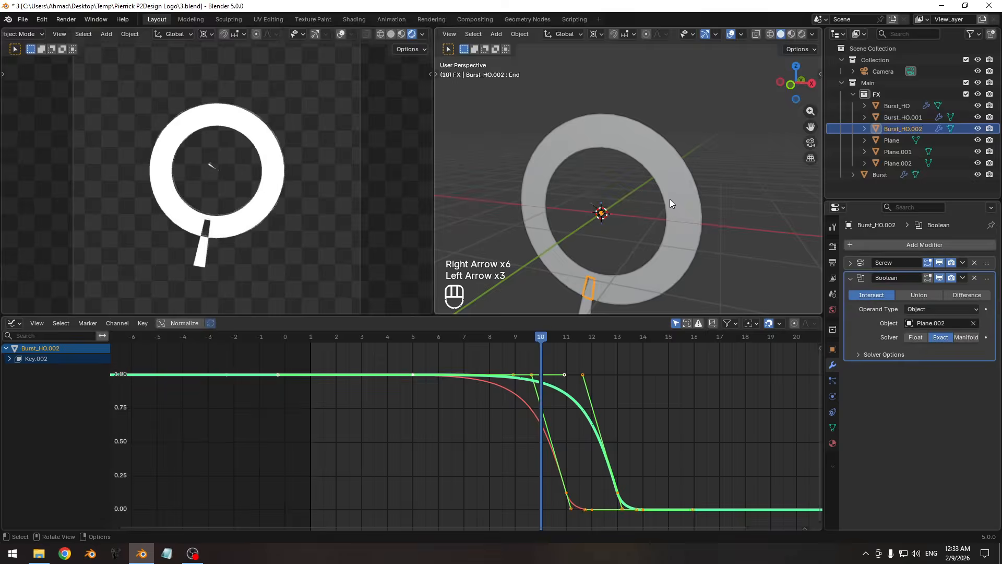
key(Right)
key(Right)
key(Right)
key(Right)
key(Right)
key(Right)
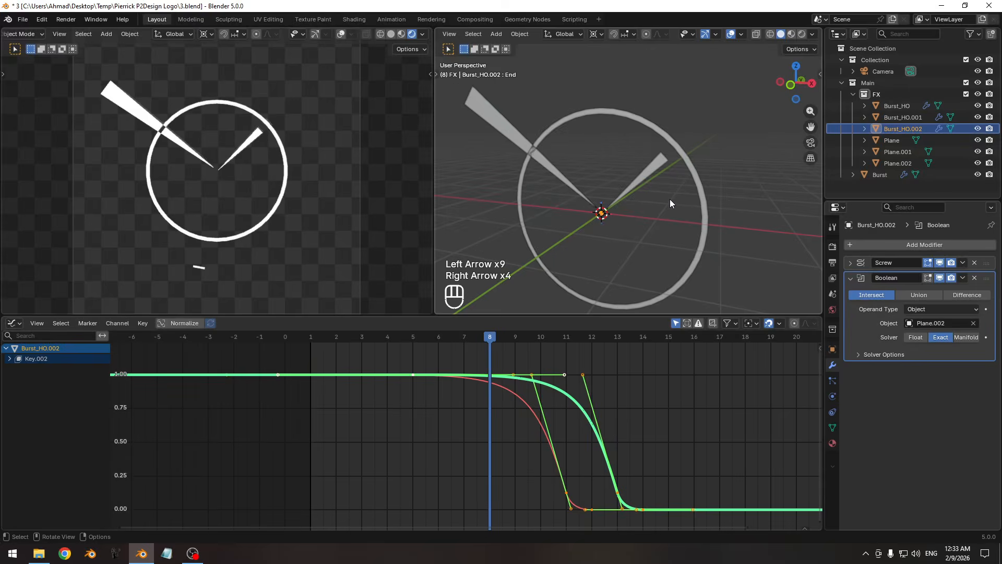
key(Left)
key(Left)
key(Right)
key(Right)
key(Right)
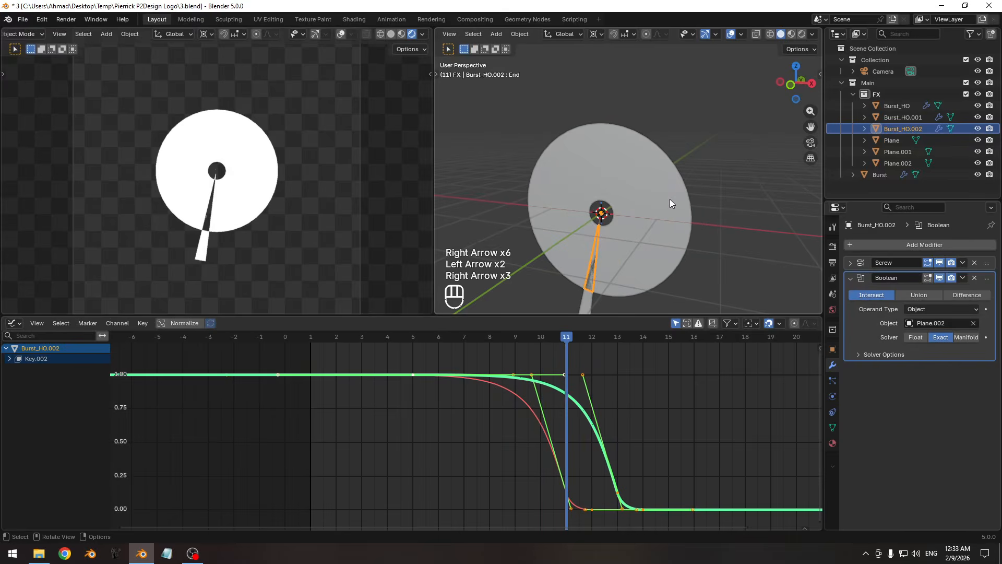
key(Pause)
key(Left)
key(Left)
key(Right)
key(Right)
key(Right)
key(Right)
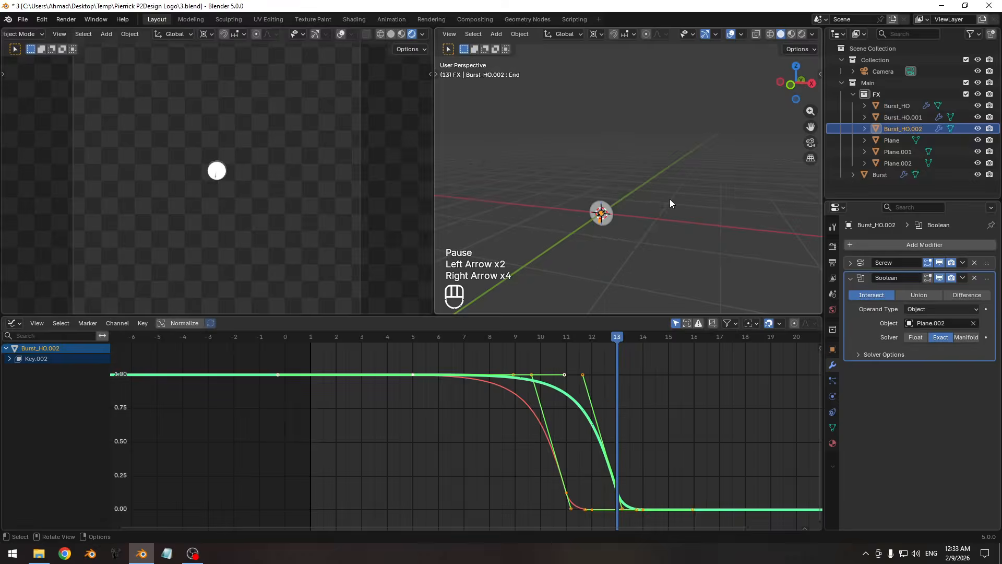
key(Left)
key(Left)
key(Left)
key(Left)
key(Left)
key(Left)
key(Left)
key(Right)
key(Right)
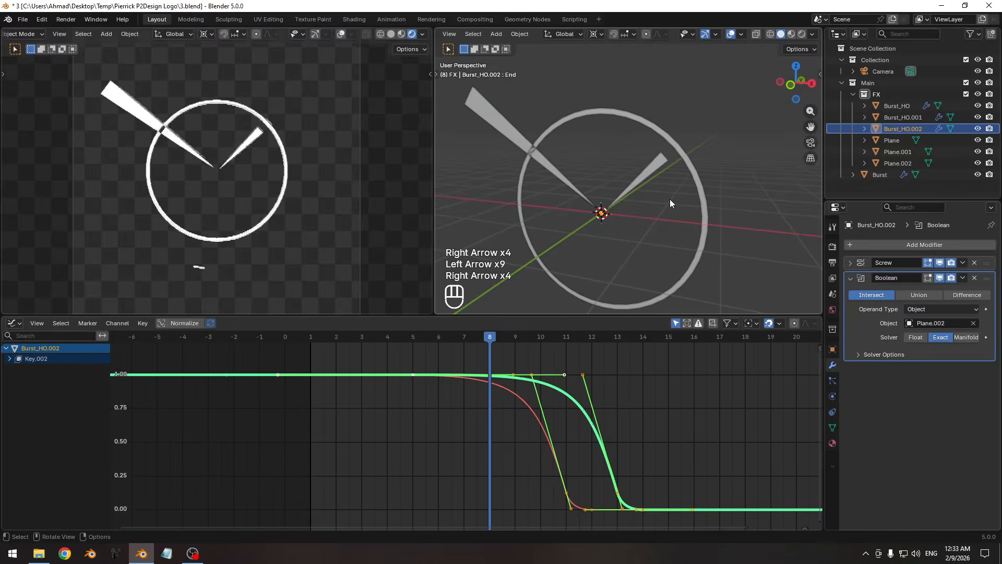
- Try to shift all keyframes of Plane, Plane.001 and Plane.002 together one frame forward in time
click(887, 140)
shift+click(888, 163)
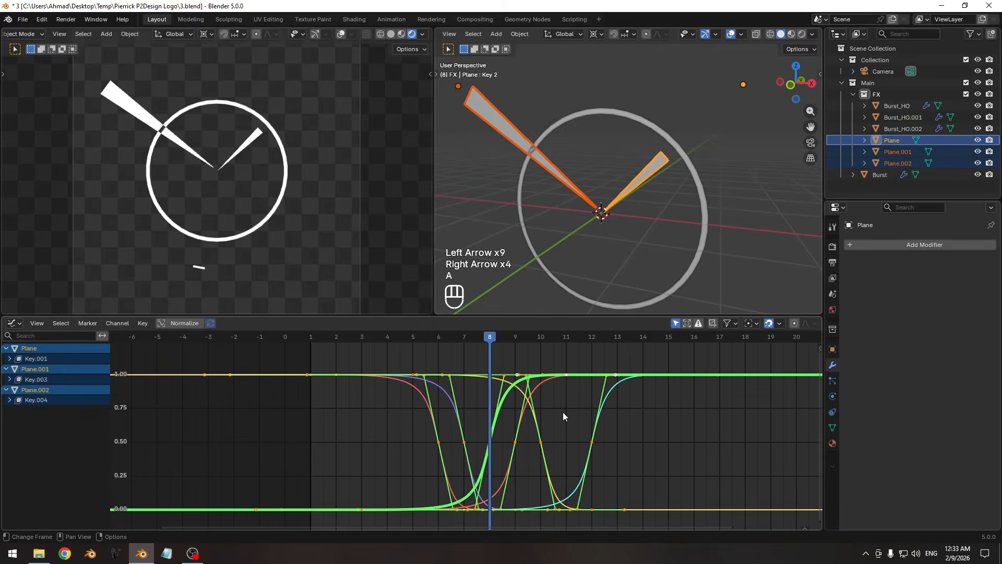
key(a)
key(Right)
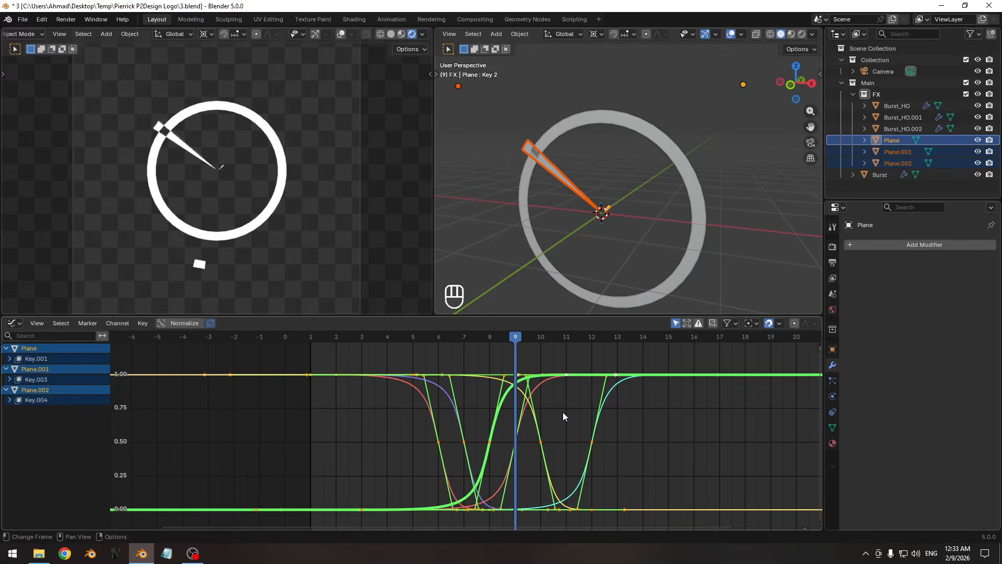
key(Left)
key(Left)
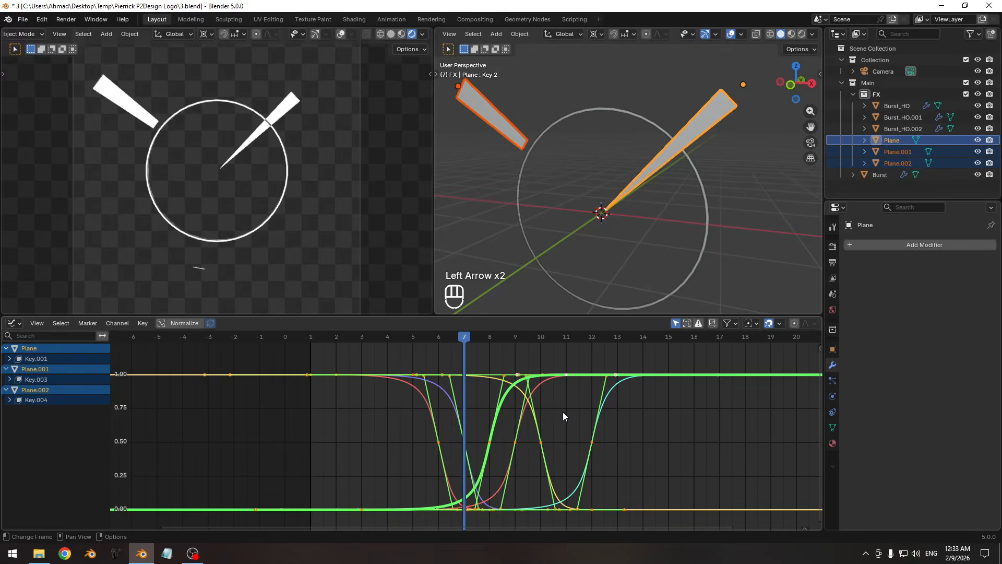
key(Right)
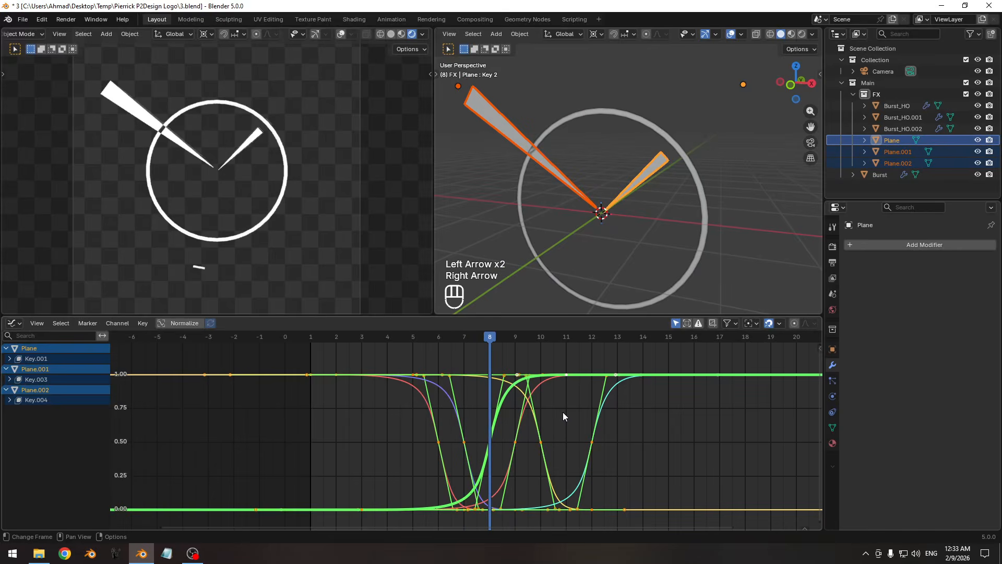
key(g)
key(x)
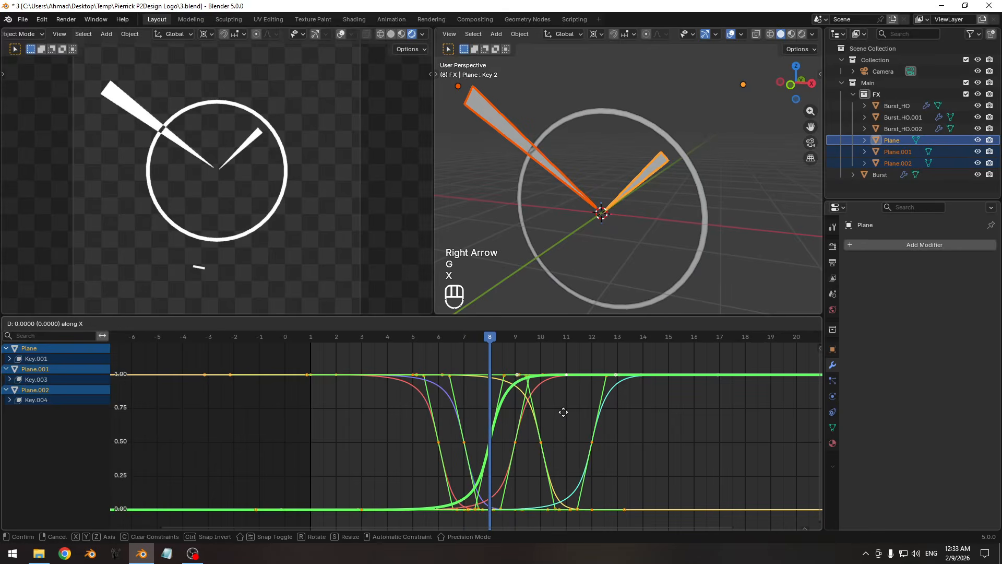
click(574, 412)
key(g)
key(x)
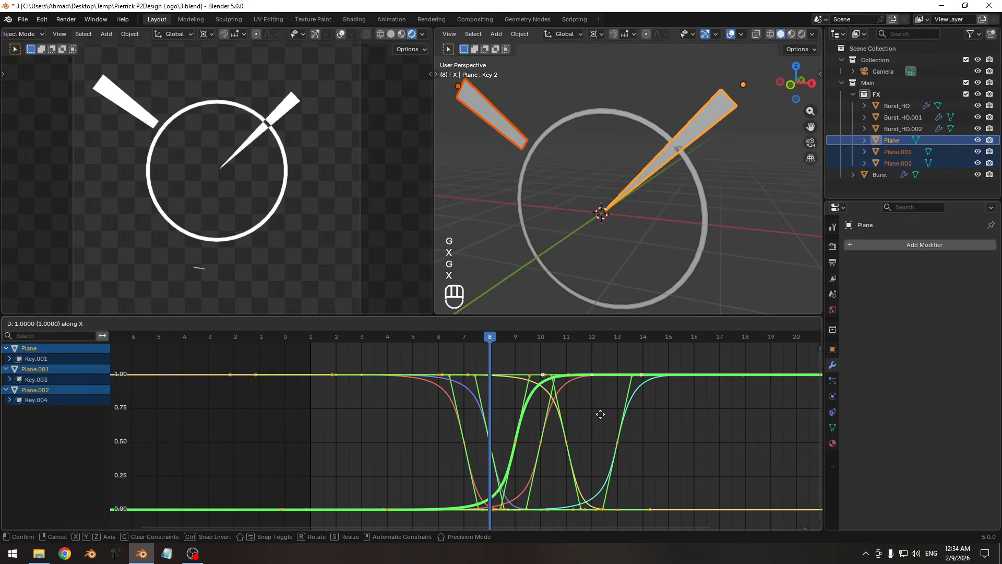
click(600, 414)
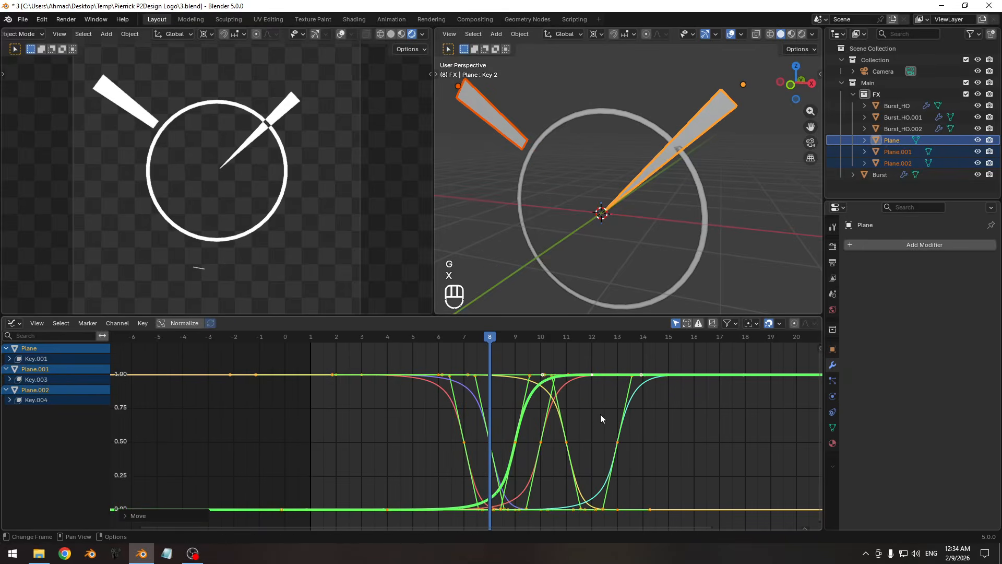
- Step through frames 8 to 13 to check the spikes' shared timing, and undo the keyframe shift of all three planes
key(Right)
key(Right)
key(Right)
key(Right)
key(Right)
key(Right)
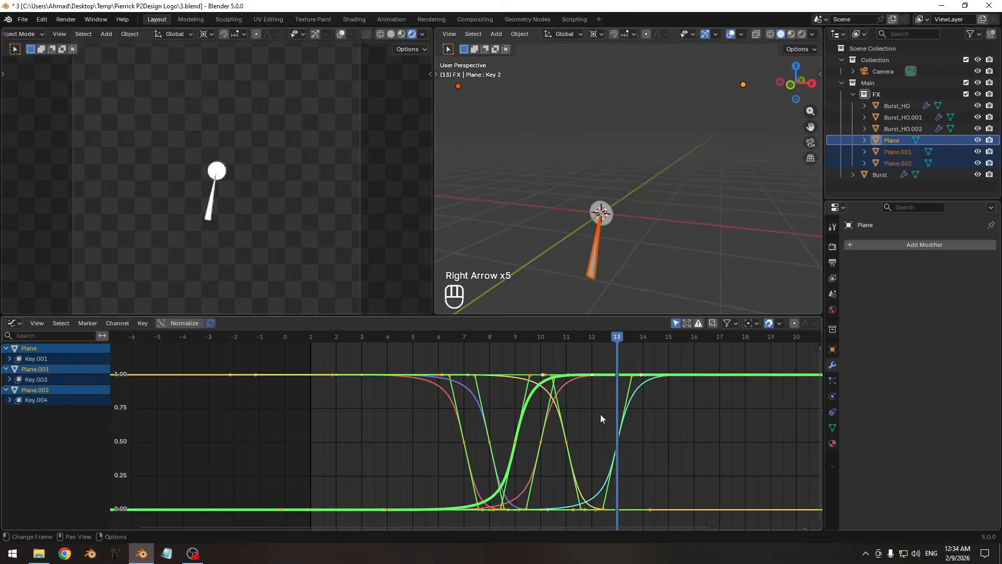
key(Left)
key(Left)
key(Left)
key(Left)
key(Left)
key(Left)
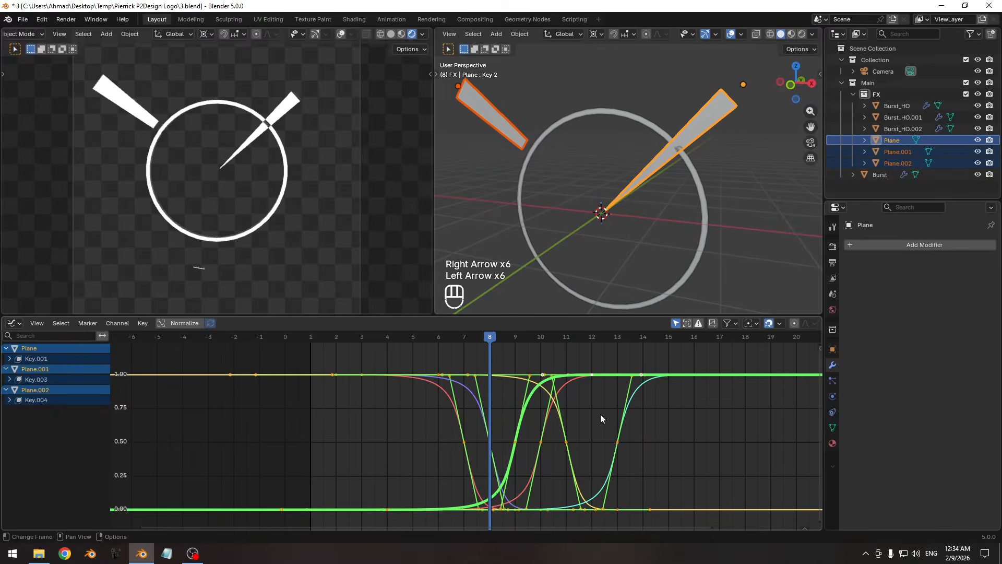
key(ctrl+z)
key(ctrl+z)
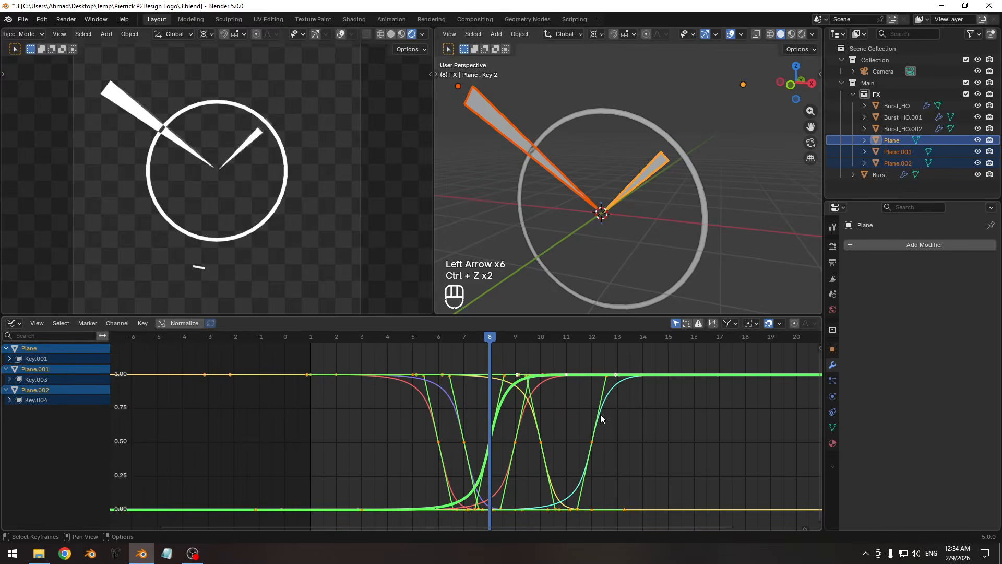
- Shift only Plane's keyframes one frame forward in time and compare frames 7 and 8
click(643, 176)
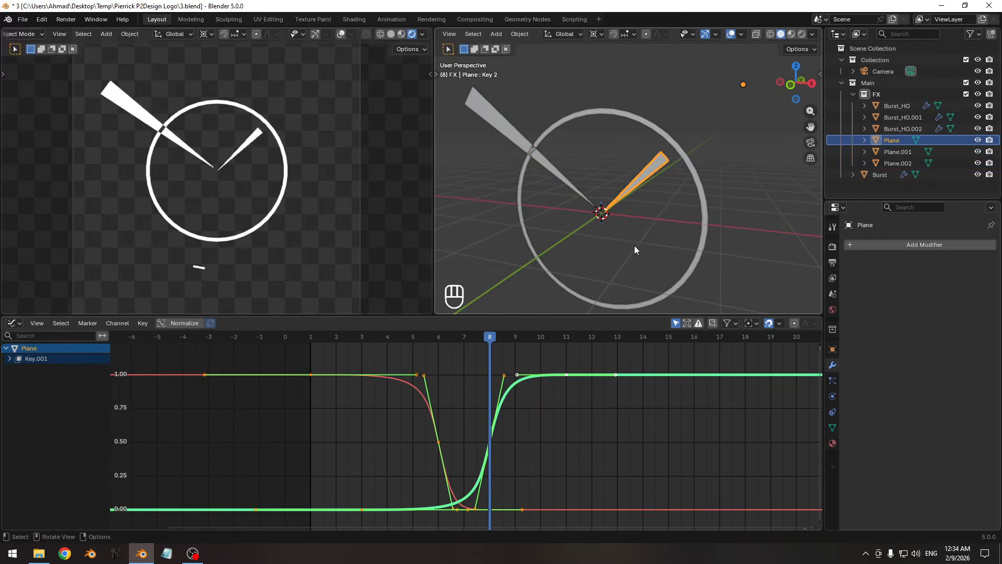
key(Left)
key(Right)
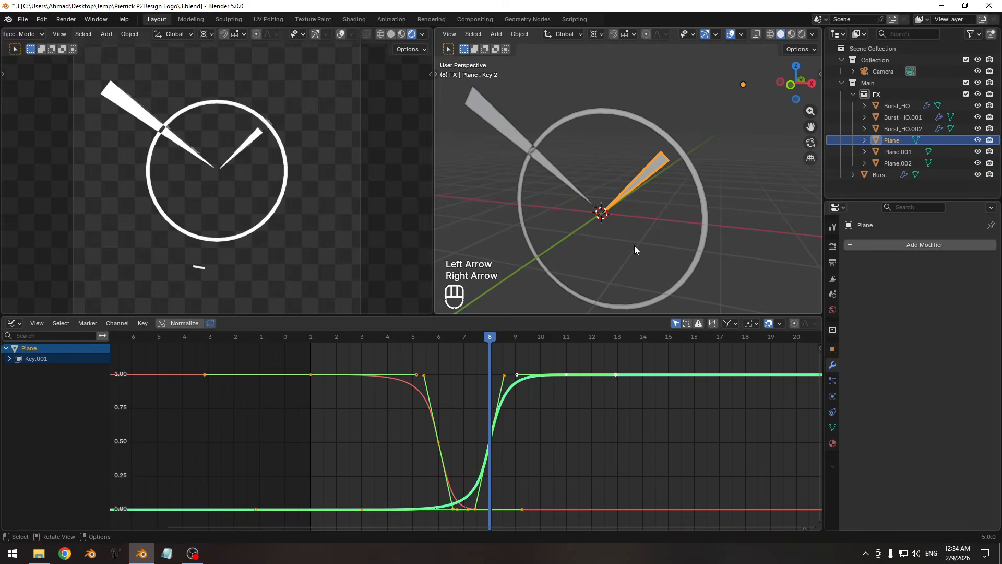
key(g)
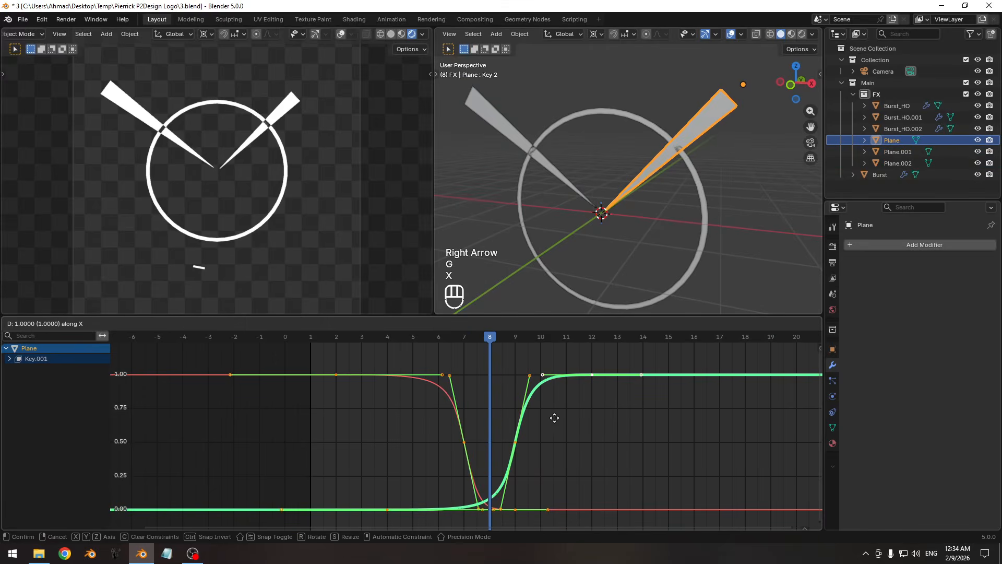
key(x)
click(539, 427)
key(Left)
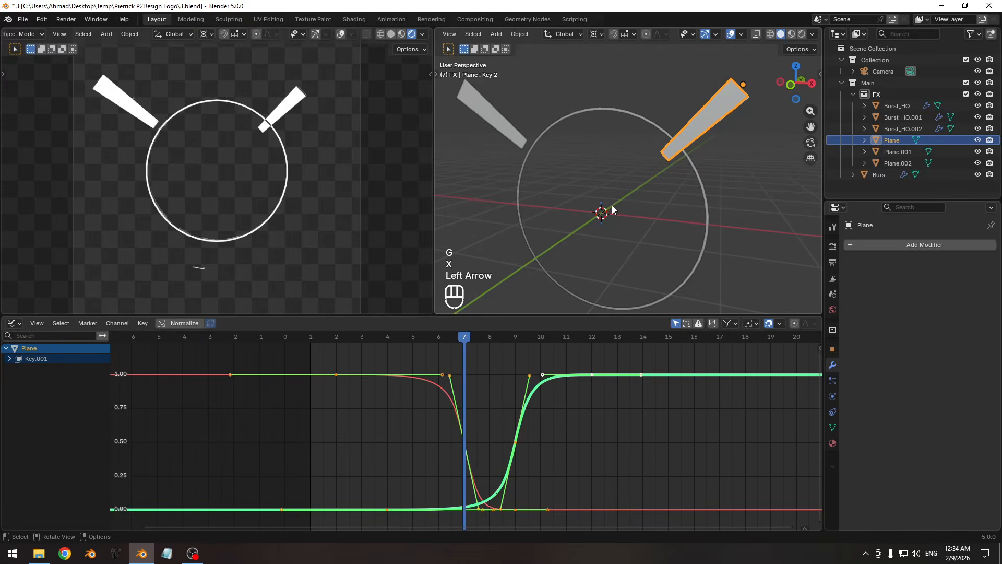
key(Right)
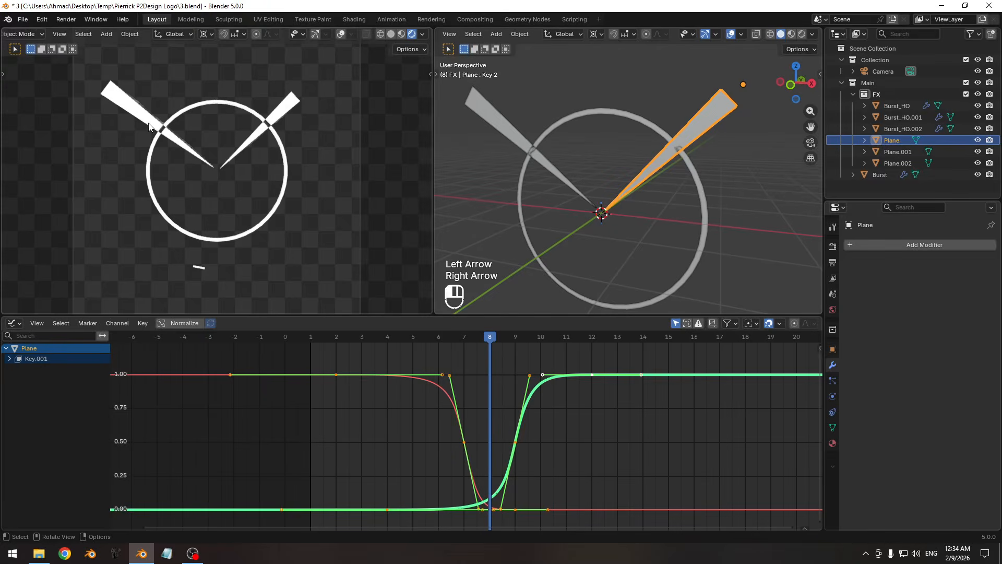
- Select the Plane.001 spike to bring up its shape key curves
click(151, 126)
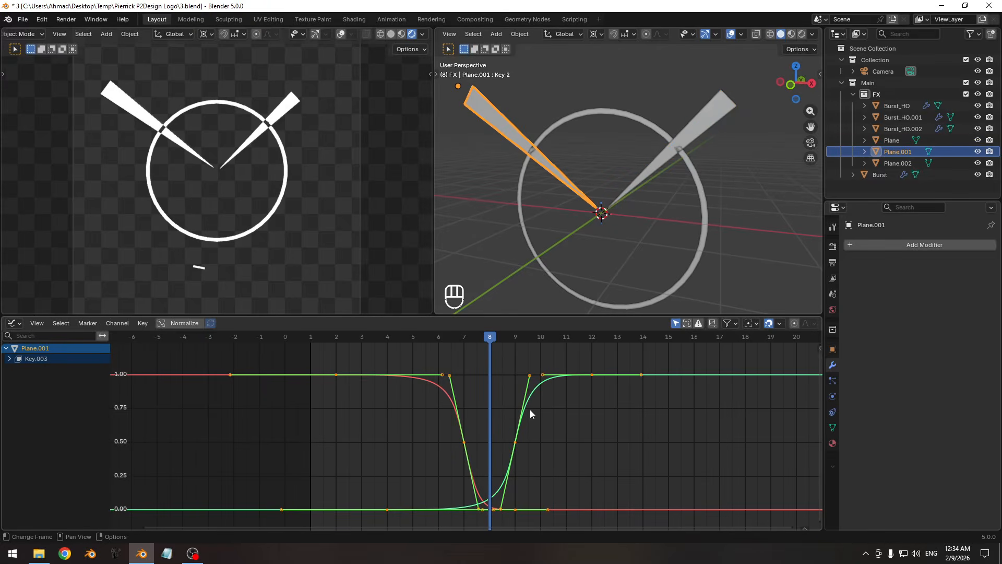
- Shift all of Plane.001's shape key keyframes one frame later in the Graph Editor
key(g)
key(x)
click(556, 409)
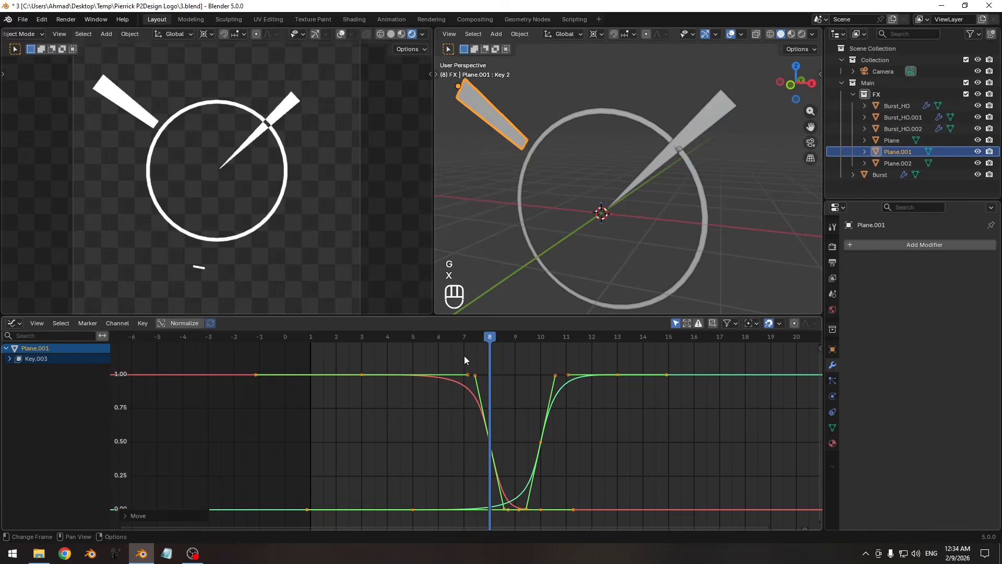
- Step back and forth through the frames from 7 to 15 to check the timing of the rays against the burst circle
click(463, 336)
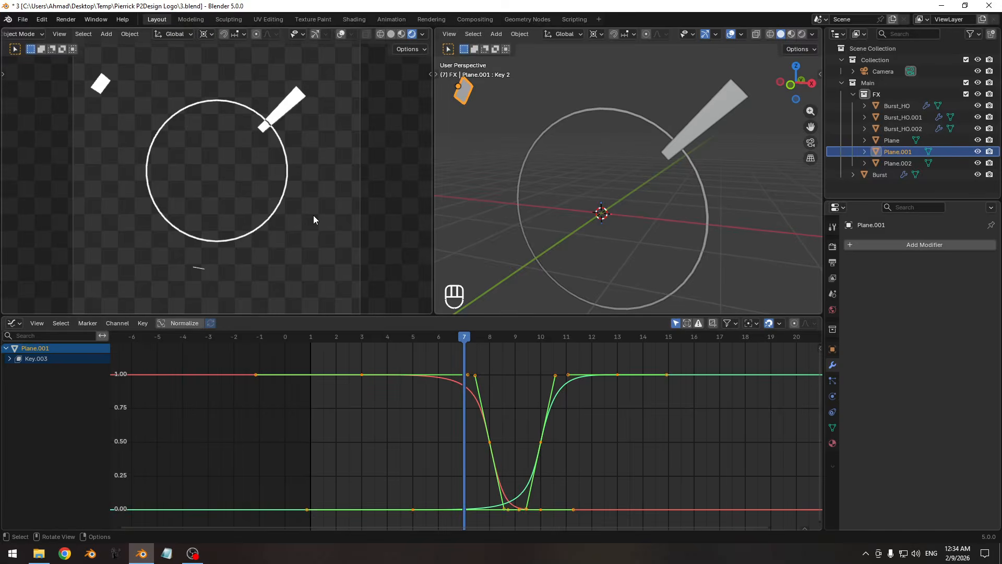
key(Right)
key(Right)
key(Right)
key(Right)
key(Right)
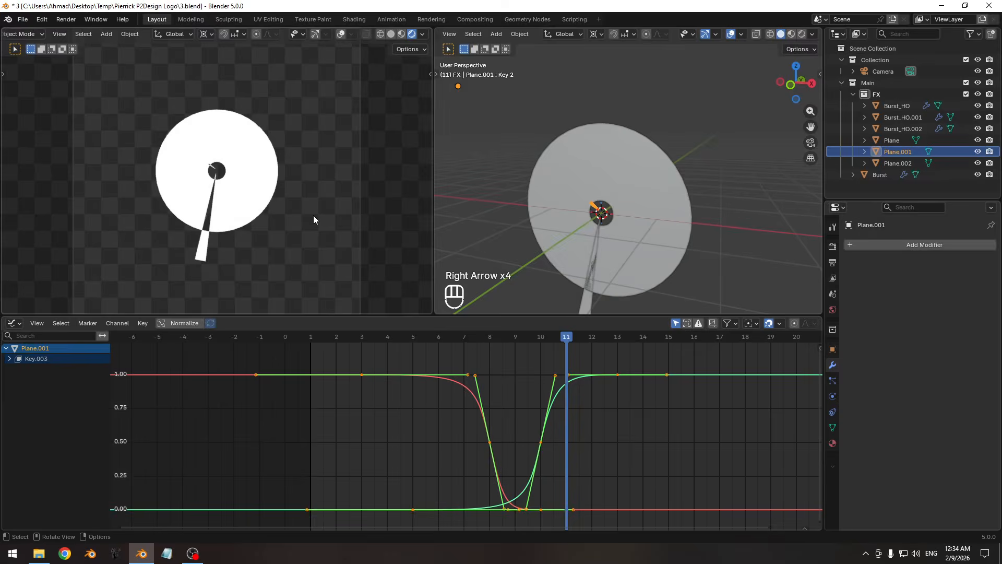
key(Right)
key(Left)
key(Left)
key(Left)
key(Left)
key(Left)
key(Left)
key(Left)
key(Left)
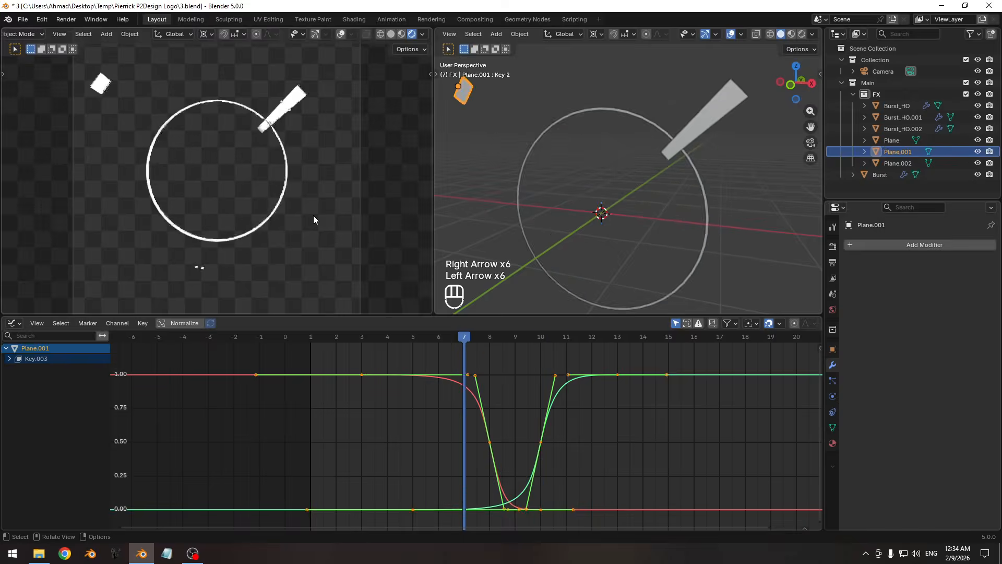
key(Right)
key(Right)
key(Right)
key(Right)
key(Right)
key(Right)
key(Right)
key(Right)
key(Left)
key(Left)
key(Left)
key(Left)
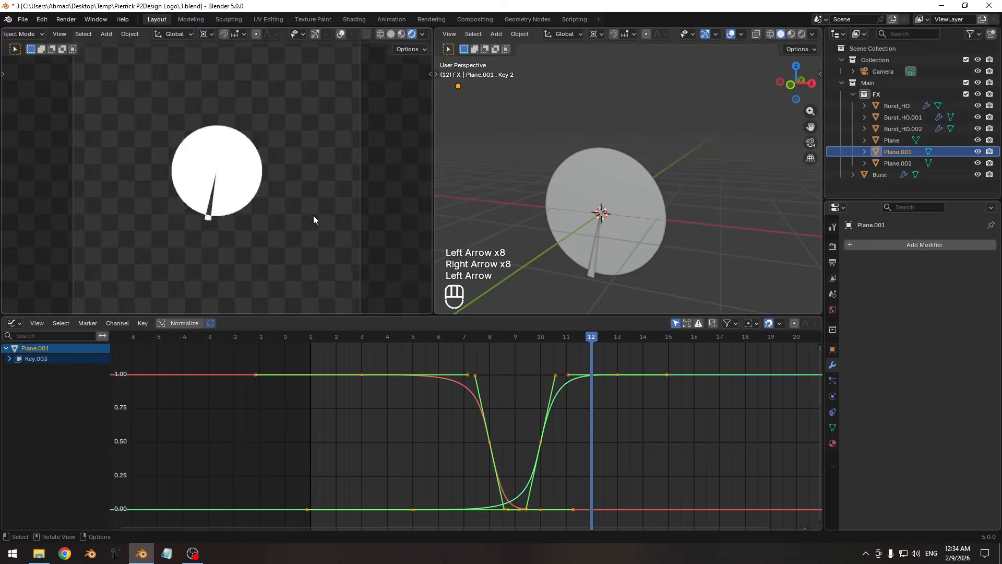
- Switch the camera view to solid shading and frame the upper-left ray in the perspective view
key(z)
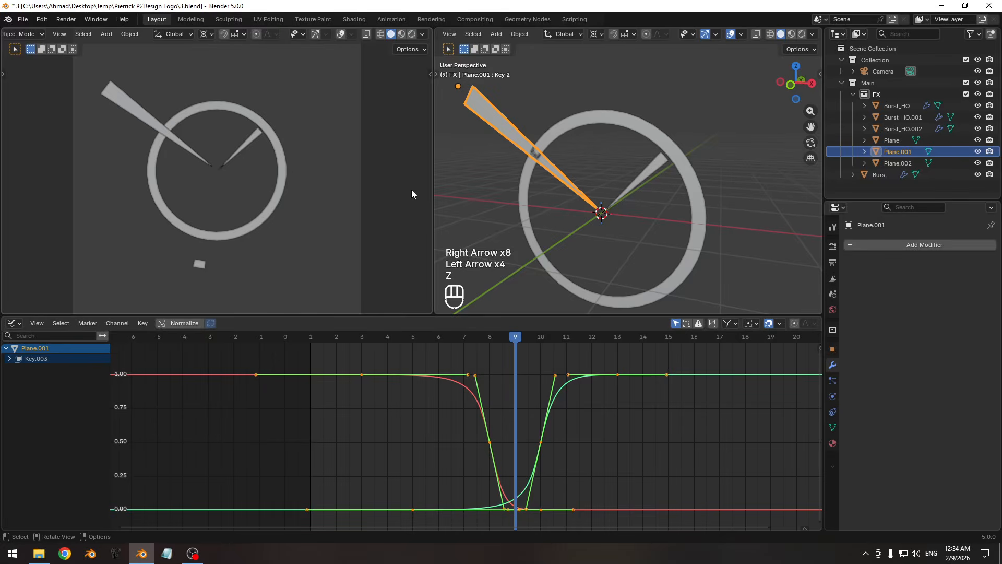
mouse_move(570, 218)
middle_down()
mouse_move(540, 187)
mouse_move(583, 214)
middle_up()
scroll(579, 196, up, 3)
shift+middle_drag(577, 179, 635, 217)
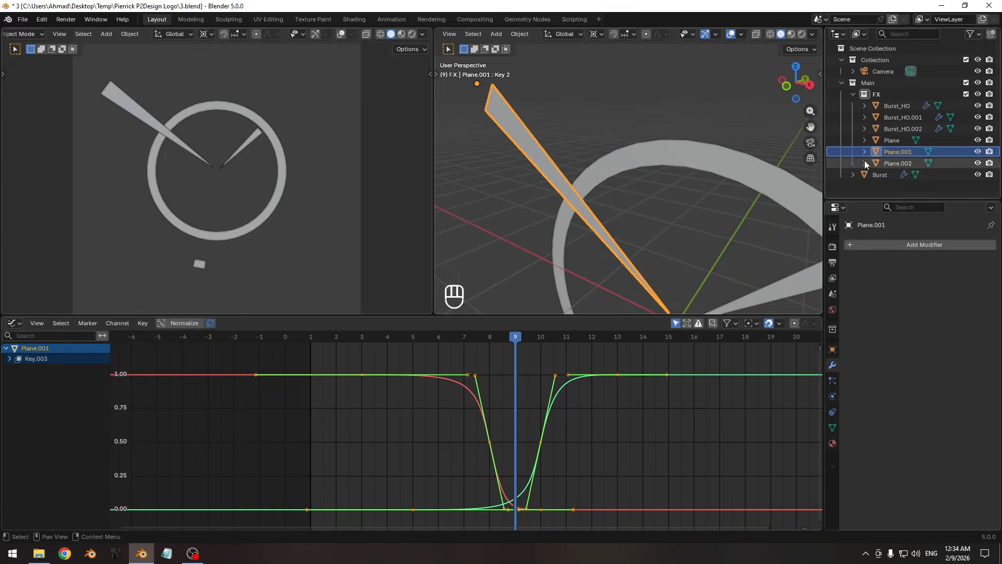
- Change the viewport display colour of Burst_HO.002's holdout material to a dark tone
key(Pause)
key(Pause)
click(881, 128)
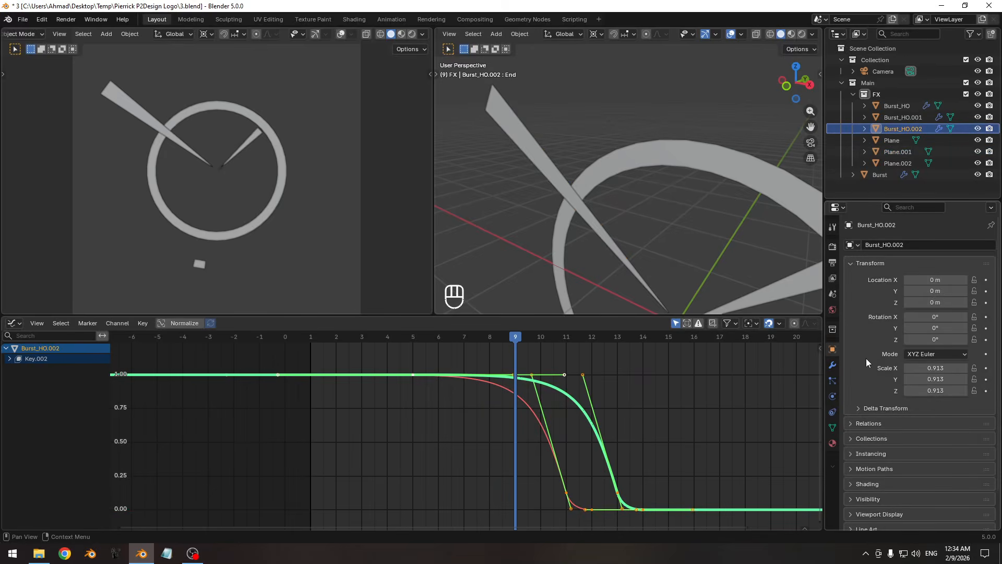
click(833, 442)
scroll(898, 462, down, 7)
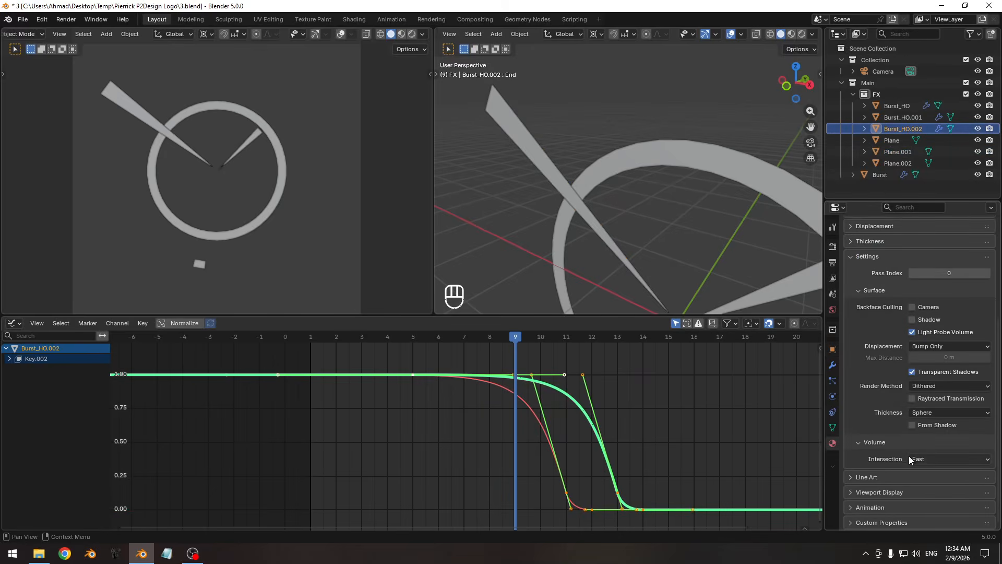
click(900, 492)
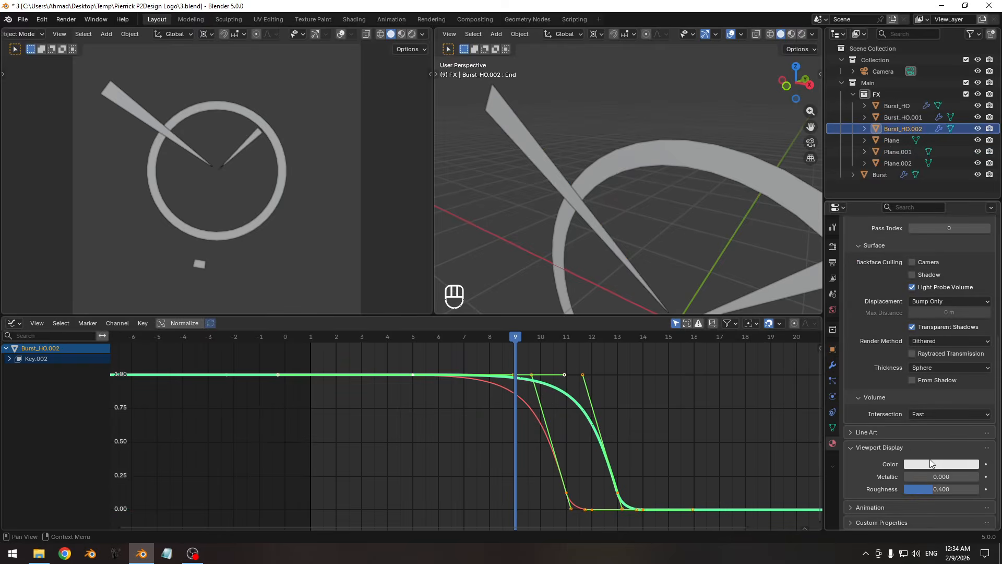
click(931, 463)
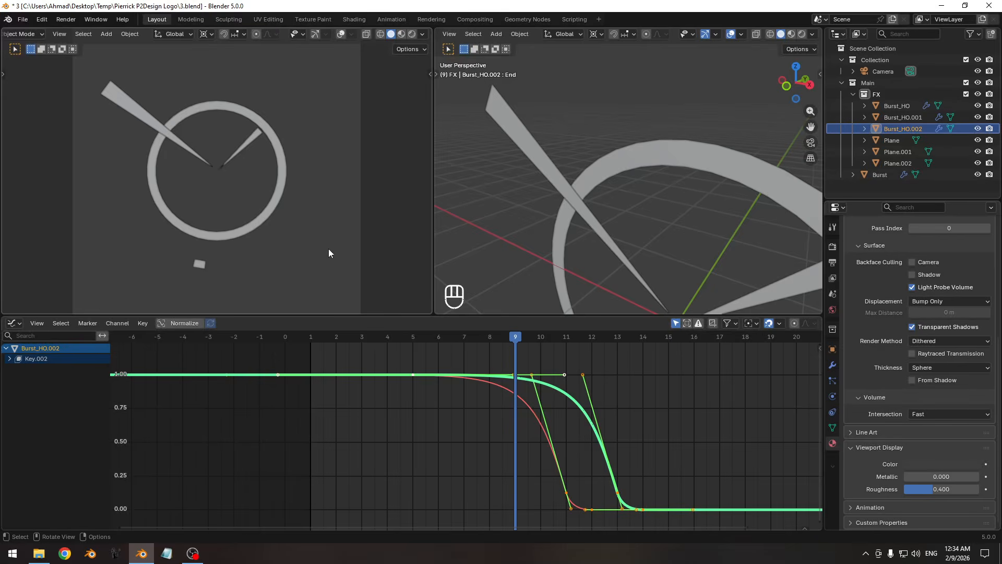
- Go to frame 11 and inspect the lower ray's holdout shape over the disc in the perspective view
drag(518, 340, 554, 345)
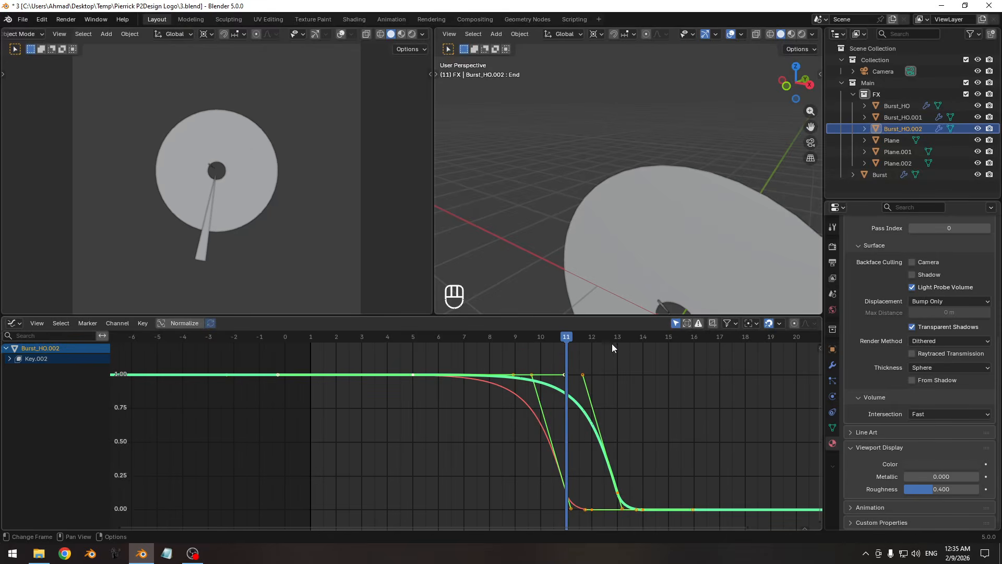
shift+middle_drag(697, 230, 664, 225)
shift+middle_drag(664, 224, 656, 176)
middle_drag(626, 219, 667, 218)
ctrl+middle_drag(675, 172, 638, 172)
shift+middle_drag(638, 172, 629, 197)
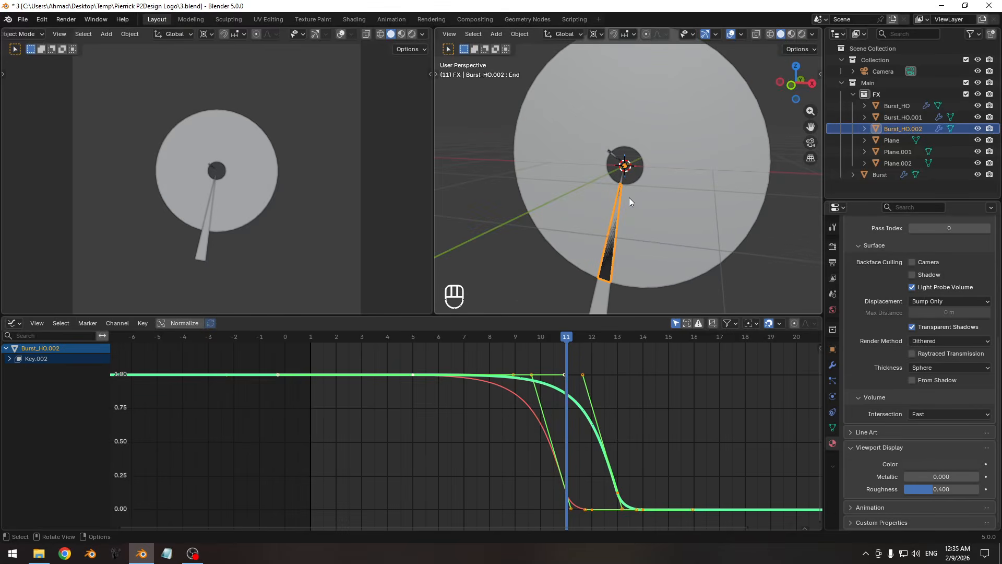
key(Pause)
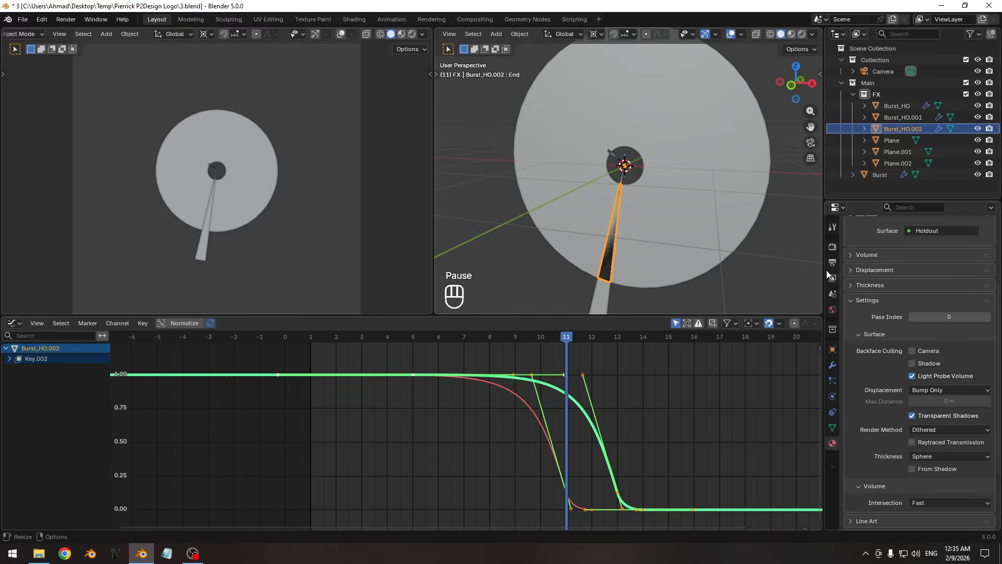
- Open the scene's render settings and return the camera view to rendered shading
click(832, 246)
key(z)
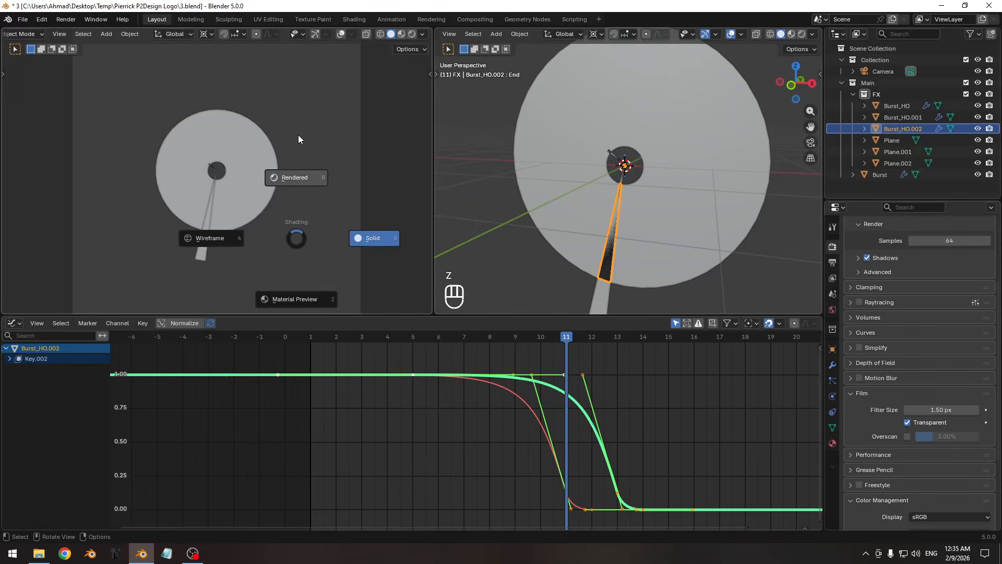
click(299, 134)
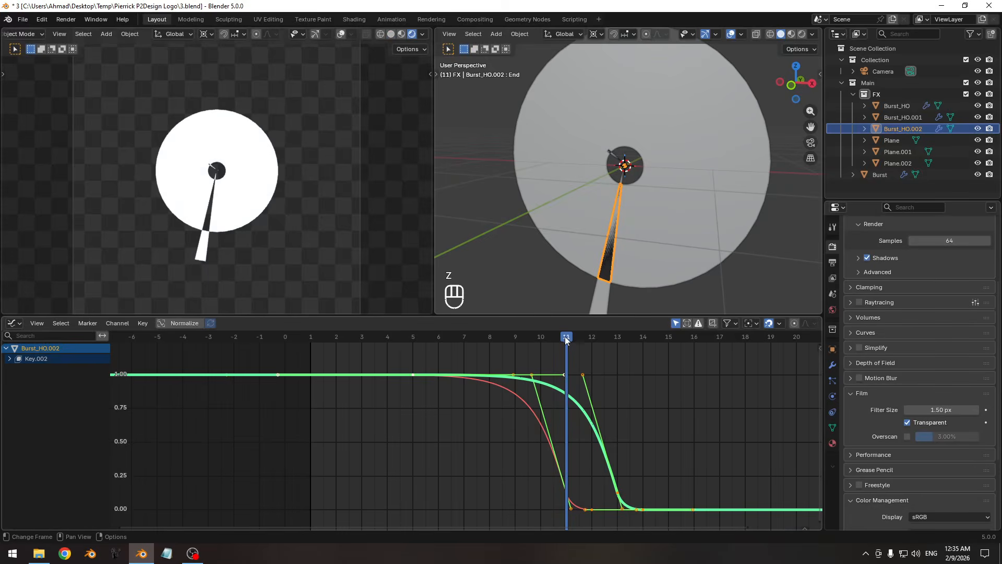
- Set the scene's end frame to 18 at the playhead and open the output settings
drag(566, 341, 734, 380)
key(ctrl+End)
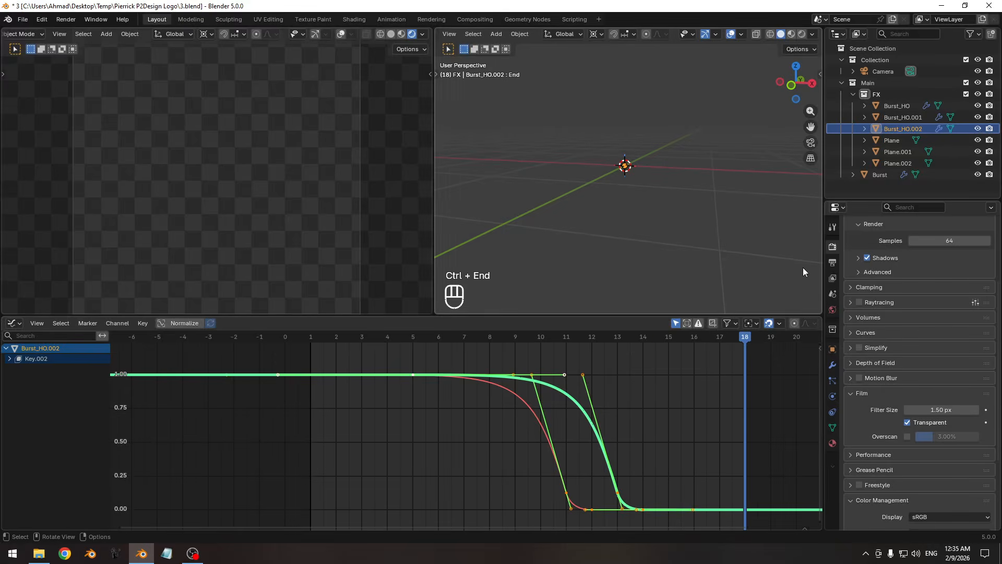
click(832, 262)
scroll(931, 349, up, 5)
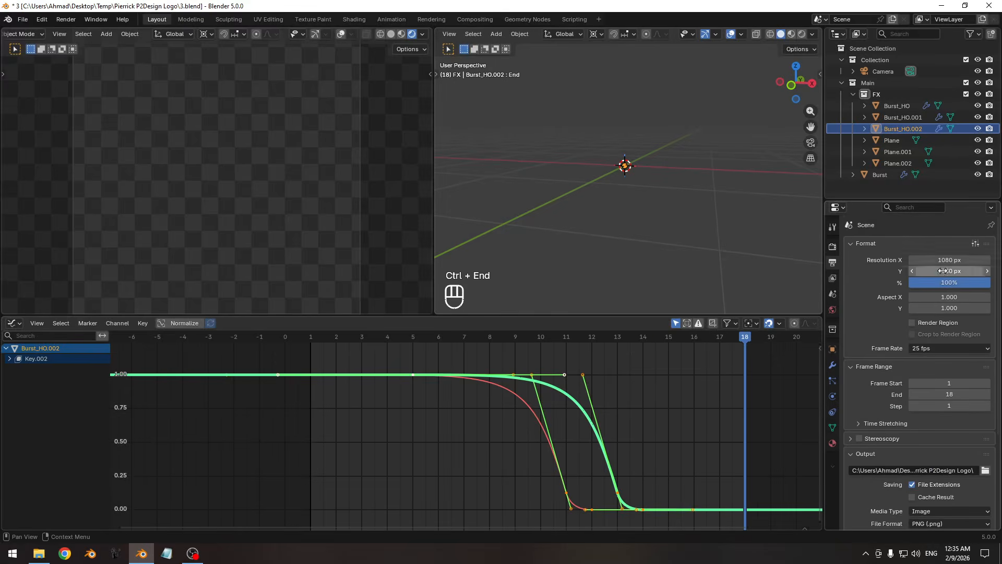
- Set the output media type to Video with an MPEG-4 container
scroll(942, 270, down, 6)
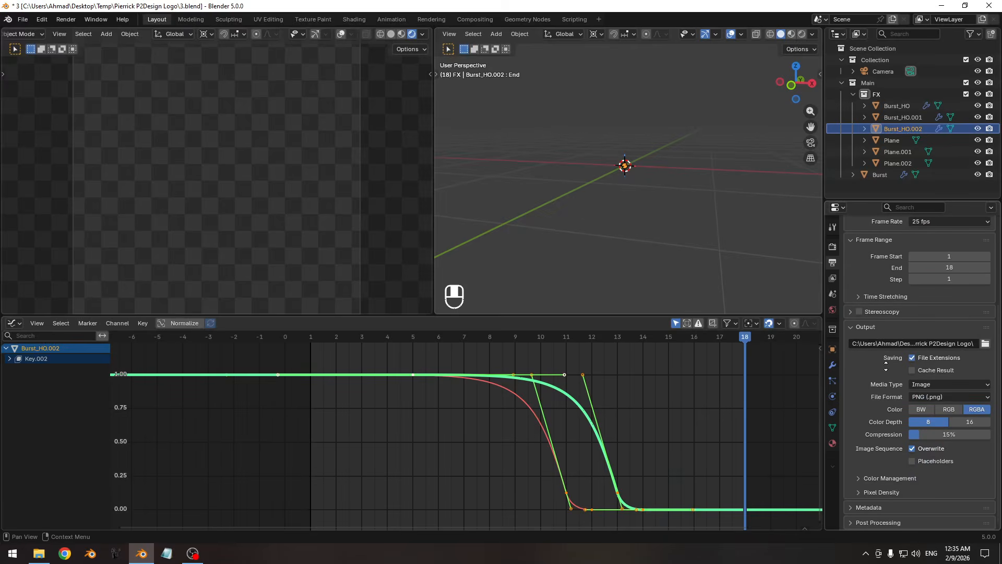
click(921, 384)
click(943, 418)
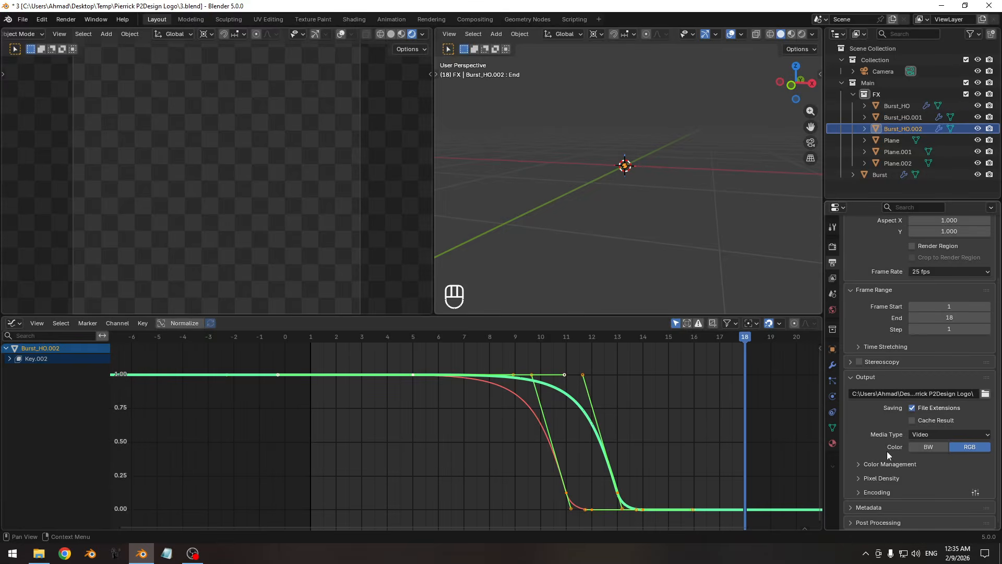
click(877, 492)
scroll(932, 391, down, 6)
click(933, 384)
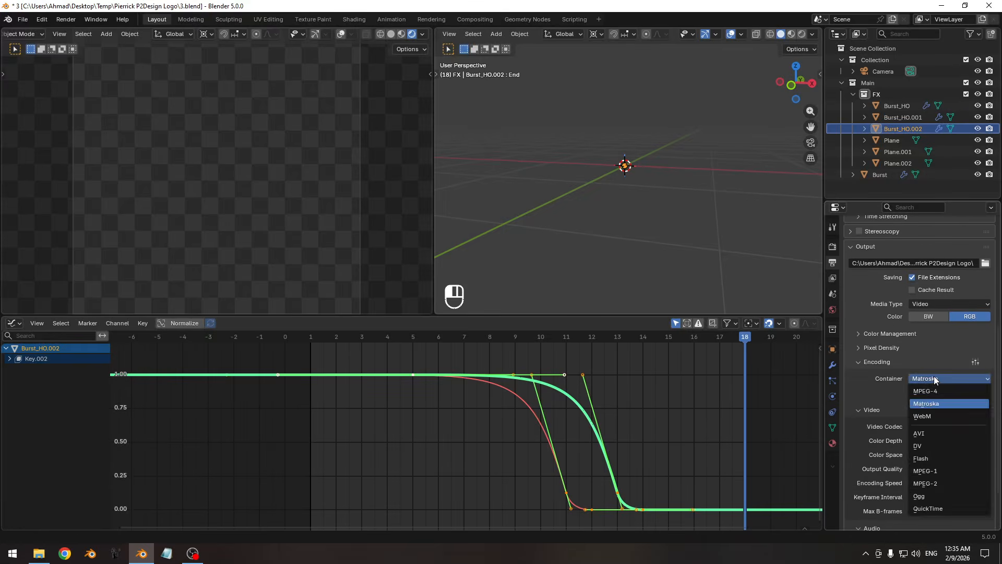
click(934, 389)
scroll(900, 345, down, 3)
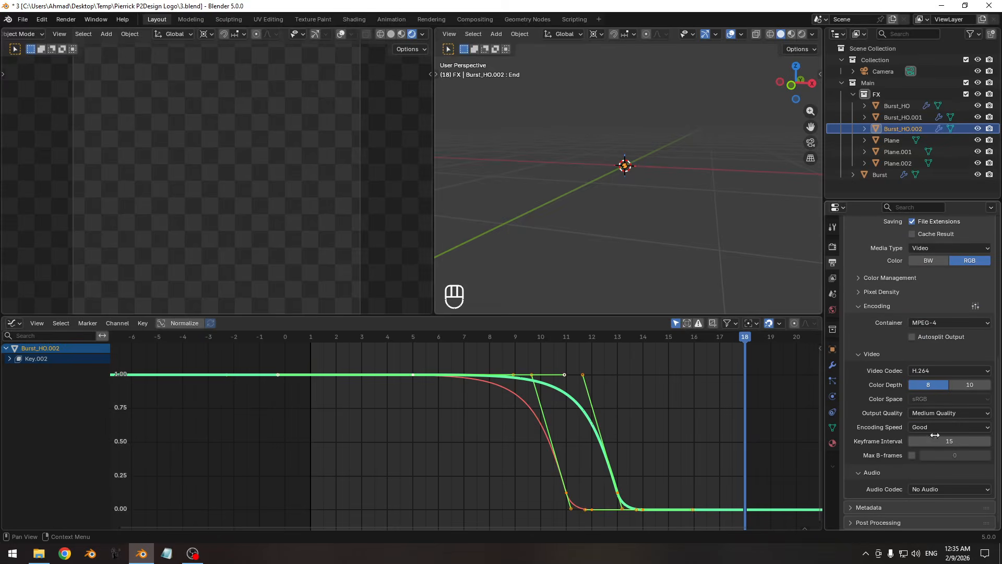
- Review the encoding, resolution and frame range settings, and point the output path to the project's Render folder
scroll(896, 439, up, 4)
middle_drag(902, 412, 909, 313)
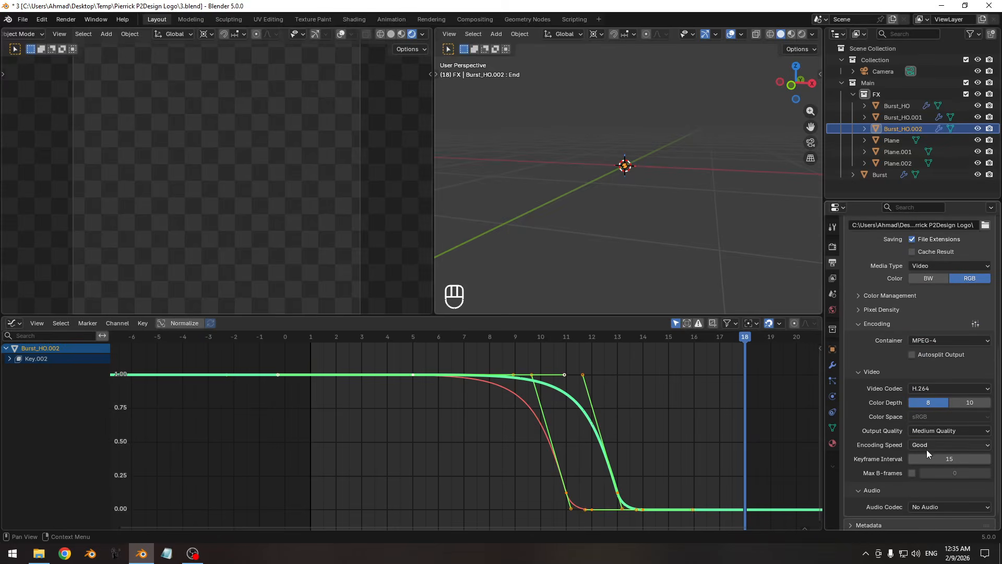
drag(965, 458, 925, 459)
middle_drag(904, 334, 907, 387)
scroll(906, 417, up, 5)
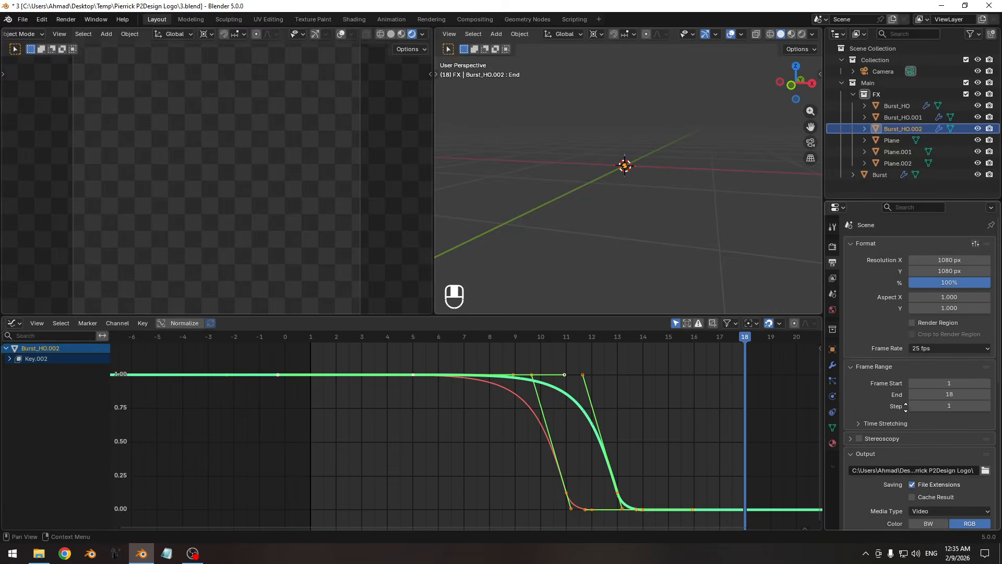
ctrl+middle_drag(629, 445, 593, 415)
key(Pause)
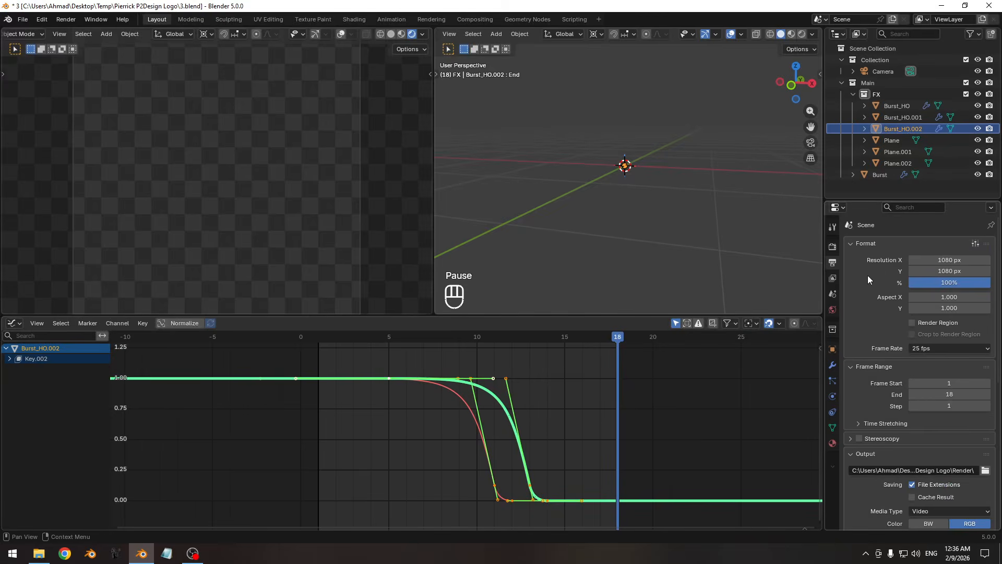
- Set the EEVEE render samples to 8 and the viewport samples to 4
click(831, 245)
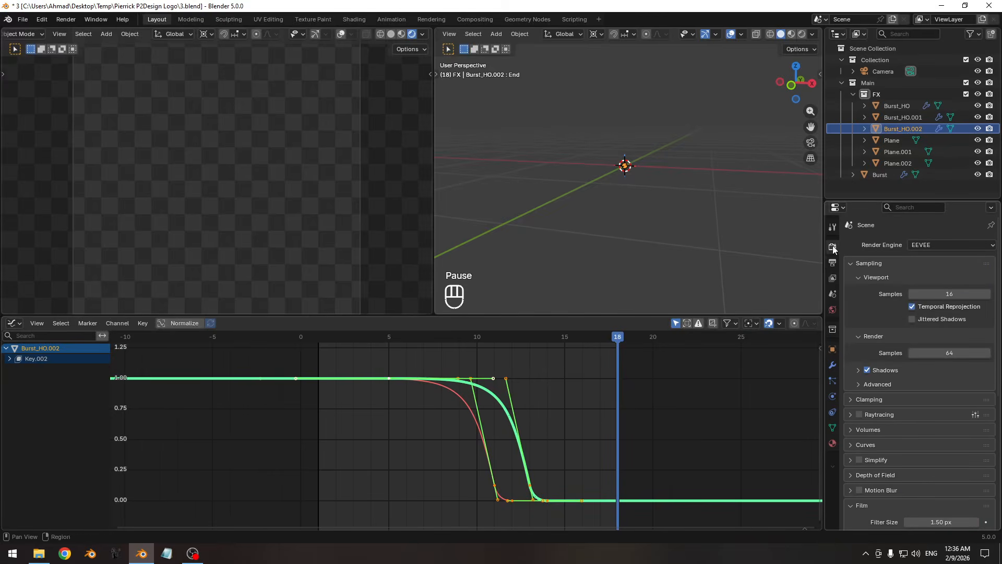
double_click(943, 350)
text(8)
key(Return)
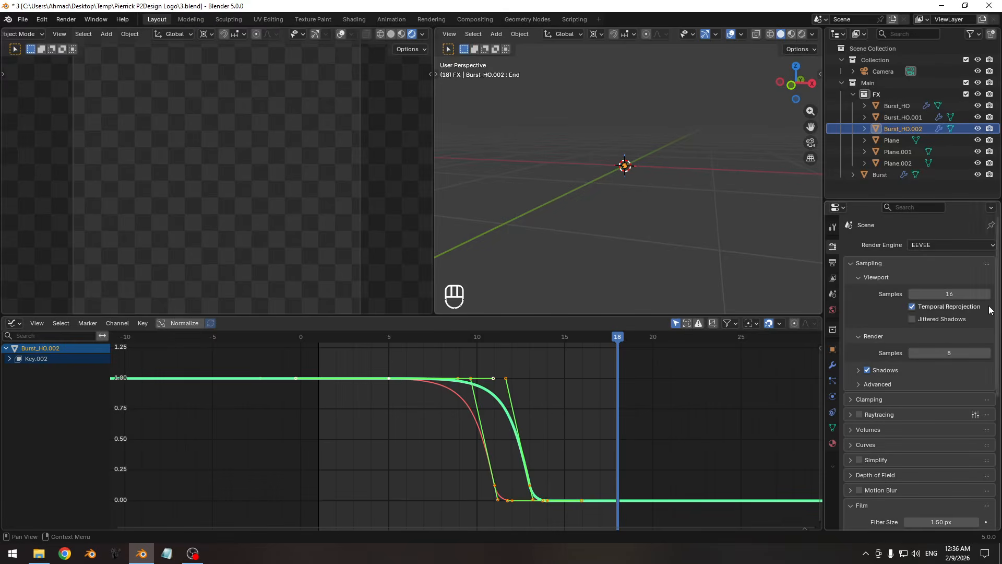
double_click(952, 294)
text(4)
key(Return)
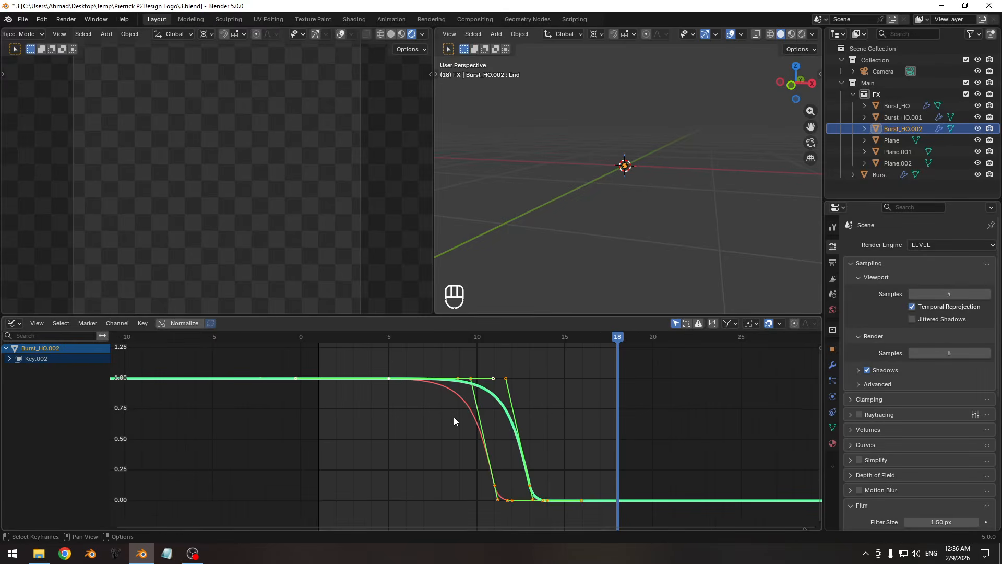
- Render the full animation to video and close the render result view
scroll(453, 417, down, 2)
mouse_move(446, 437)
middle_down()
mouse_move(344, 421)
mouse_move(434, 434)
middle_up()
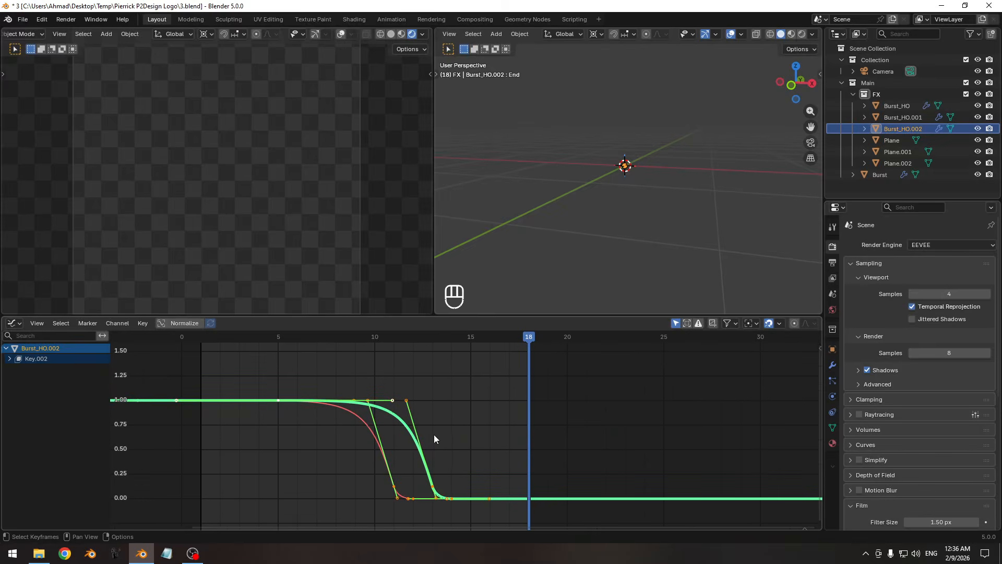
middle_drag(368, 429, 404, 433)
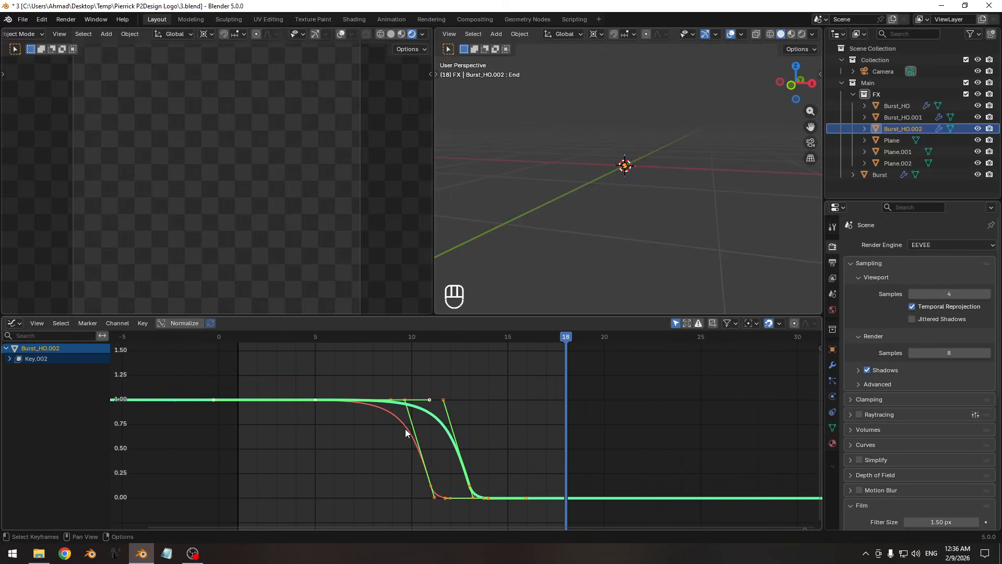
key(ctrl+F12)
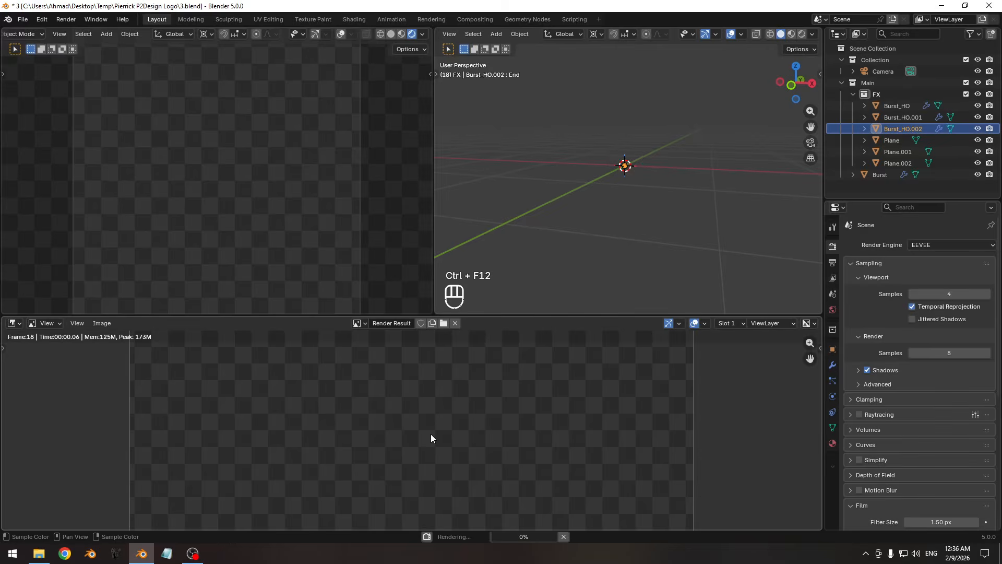
key(F11)
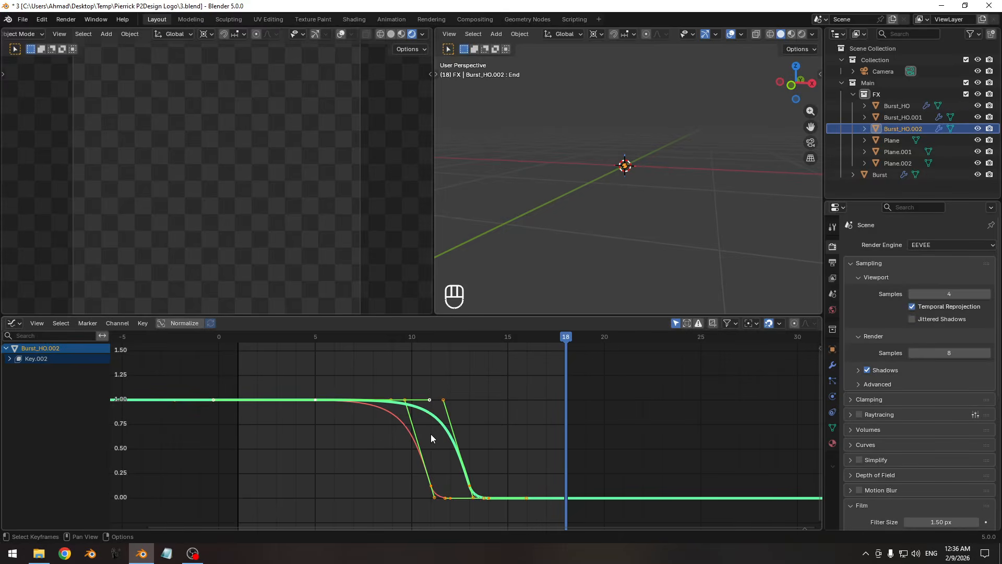
- Play back the rendered animation and scrub through it to check the burst and rays
key(alt+F11)
key(ctrl+F11)
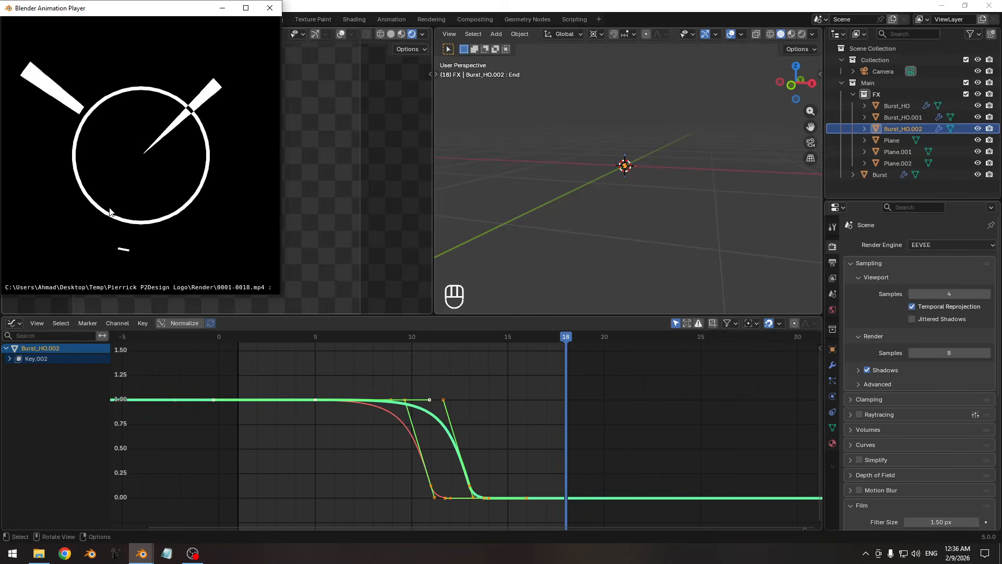
drag(163, 207, 120, 140)
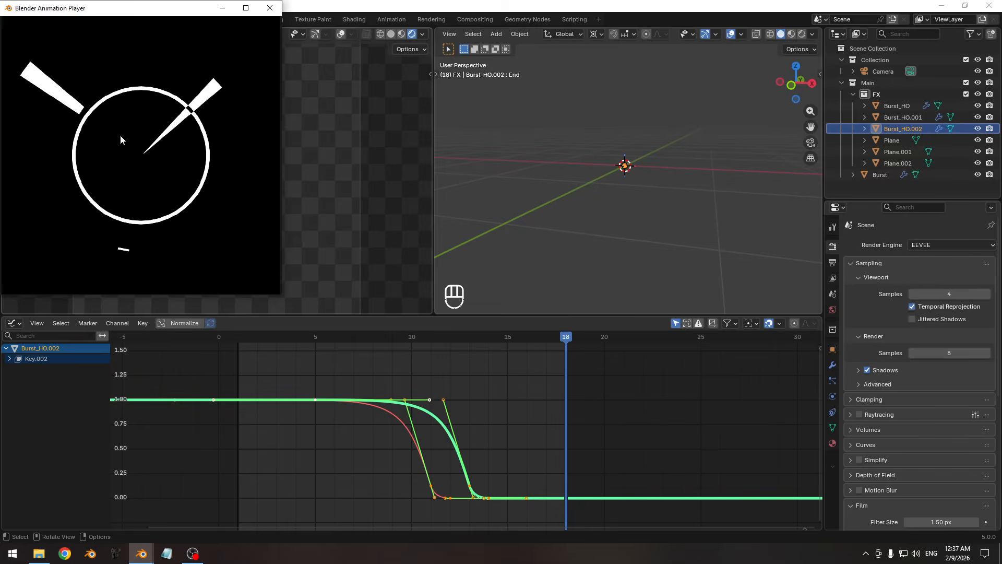
drag(164, 180, 166, 256)
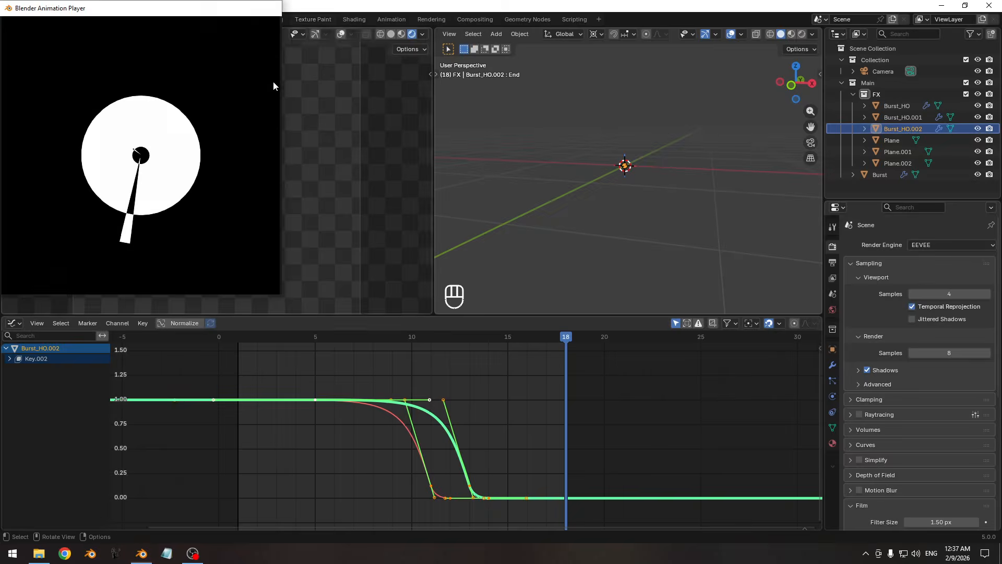
- Set the end frame of the animation range to 60
ctrl+middle_drag(454, 367, 417, 370)
middle_drag(445, 373, 331, 374)
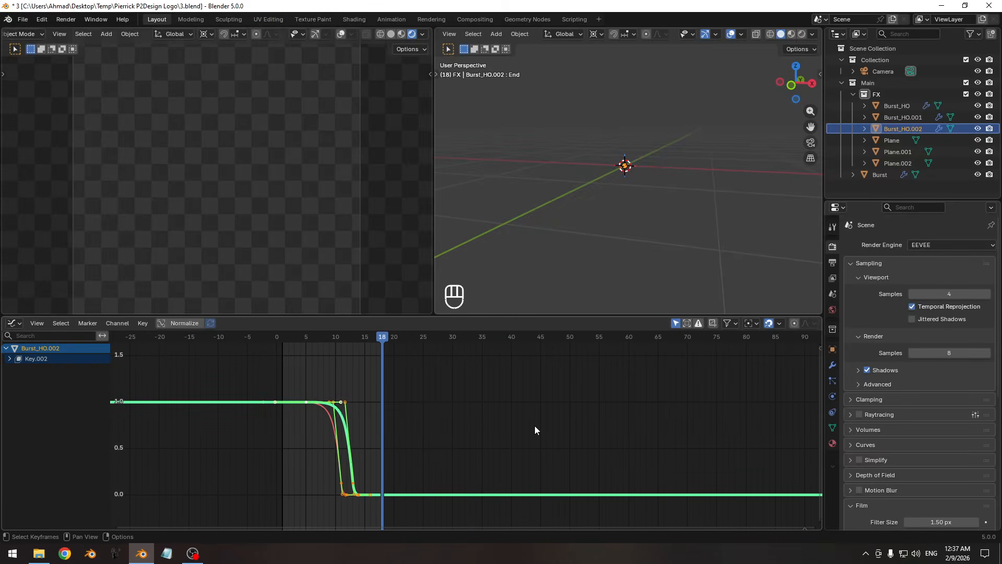
click(629, 338)
key(ctrl+End)
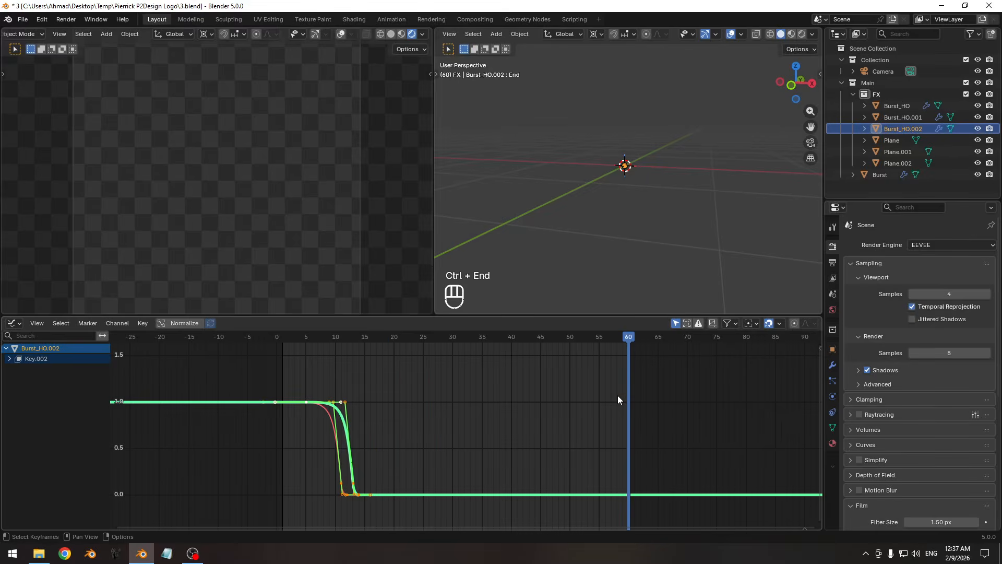
- Scrub to frame 12 and select the Burst object to show its shape key curves
ctrl+middle_drag(593, 406, 305, 386)
drag(236, 340, 320, 344)
click(676, 212)
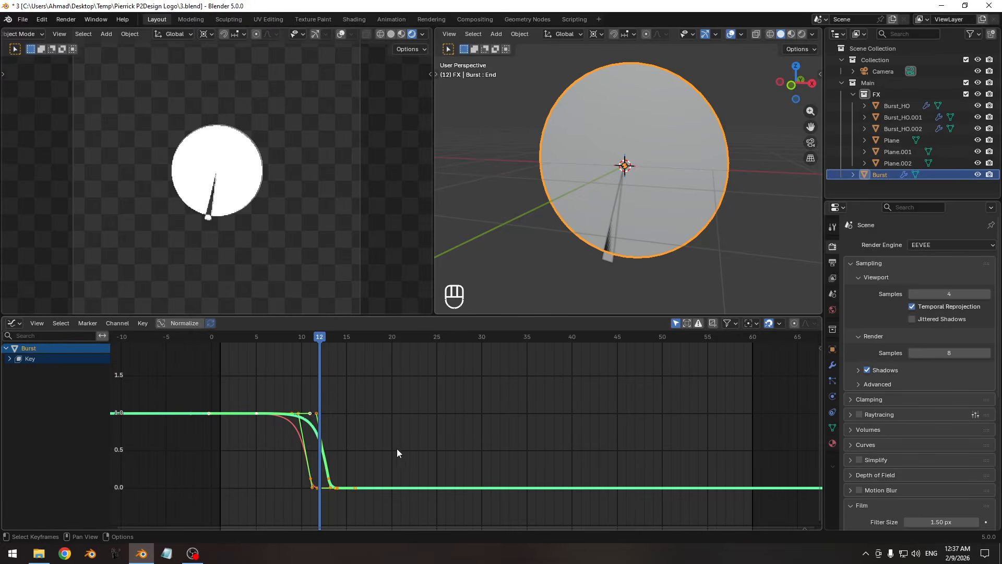
middle_drag(367, 456, 578, 370)
middle_drag(313, 460, 420, 452)
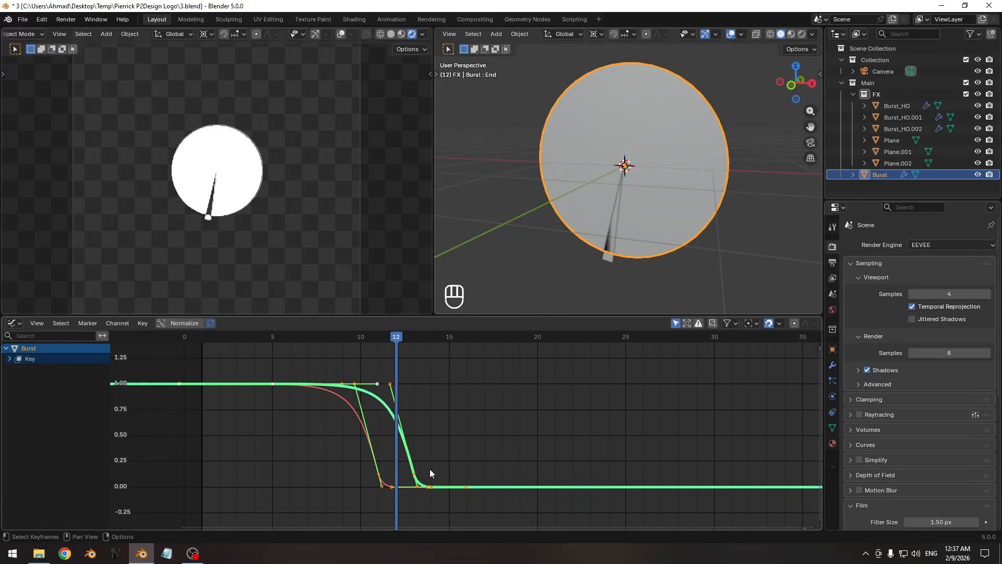
- Snap the graph cursor's value to the Burst keys at frame 5 and set the pivot point to 2D Cursor
drag(300, 413, 261, 371)
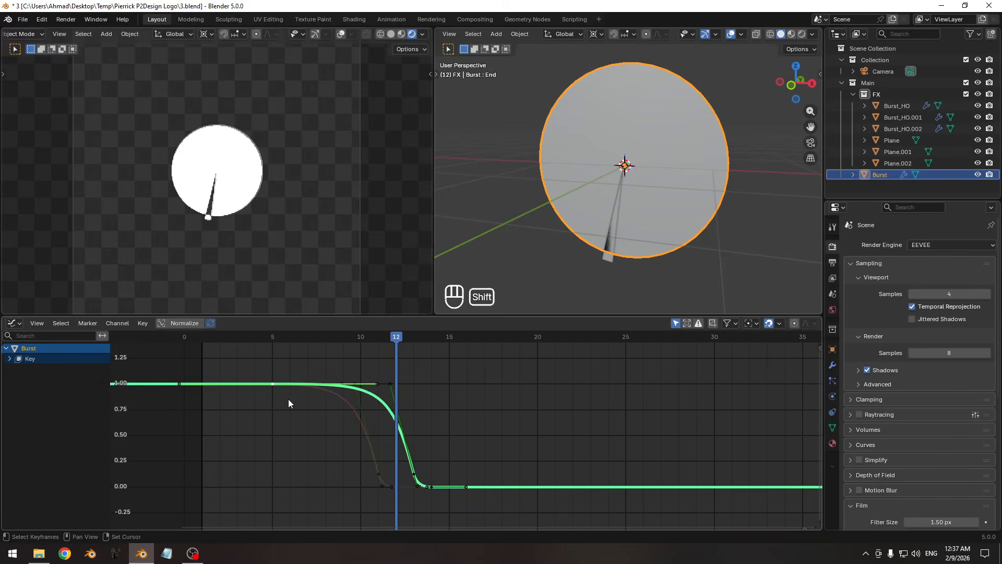
key(shift+s)
click(349, 436)
key(a)
click(750, 324)
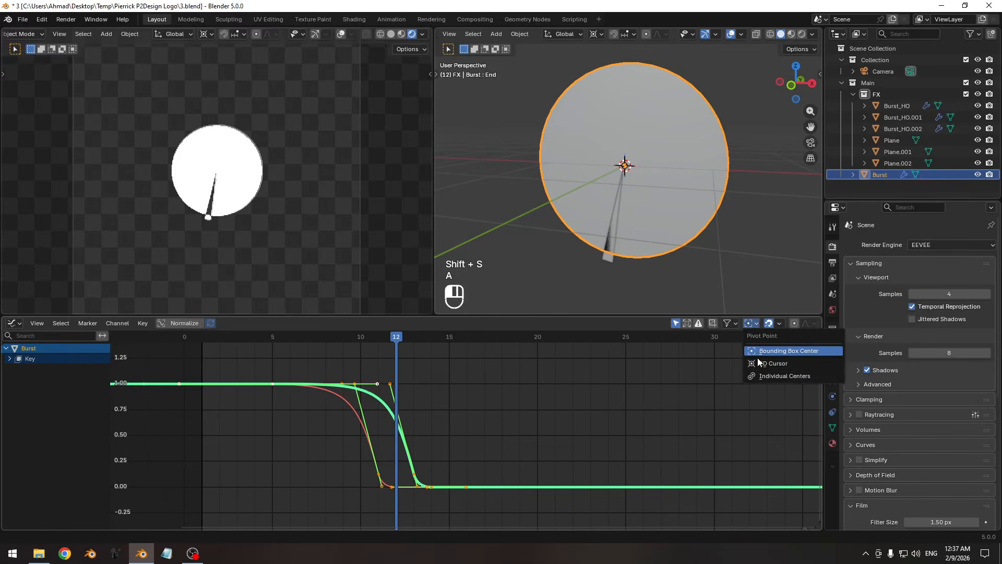
click(767, 369)
drag(396, 337, 484, 341)
key(s)
key(t)
right_click(633, 489)
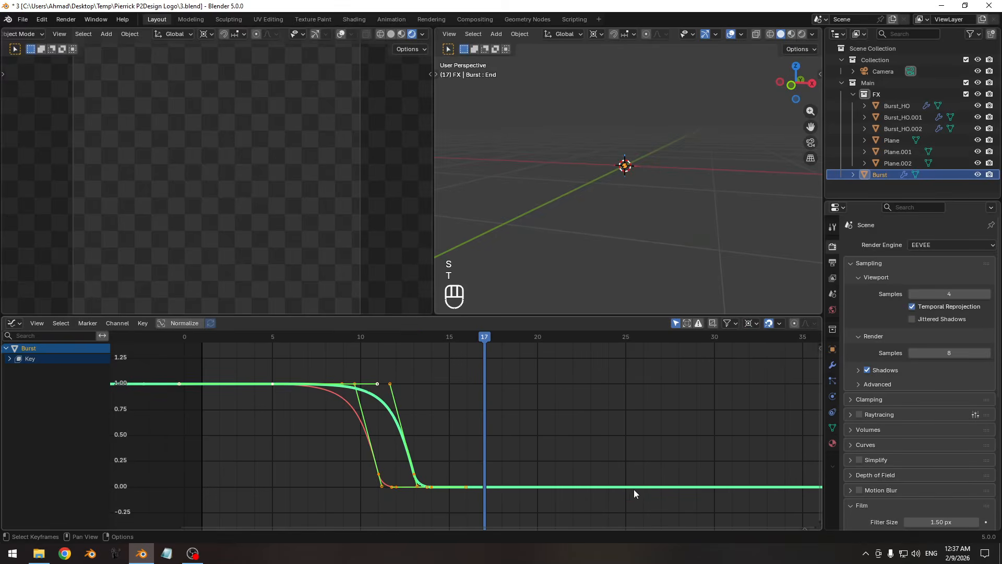
key(s)
key(y)
right_click(588, 464)
- Show the Burst mesh's shape keys and, with the playhead at frame 11, select the keys of the Start curve
click(832, 428)
click(357, 340)
drag(355, 340, 375, 346)
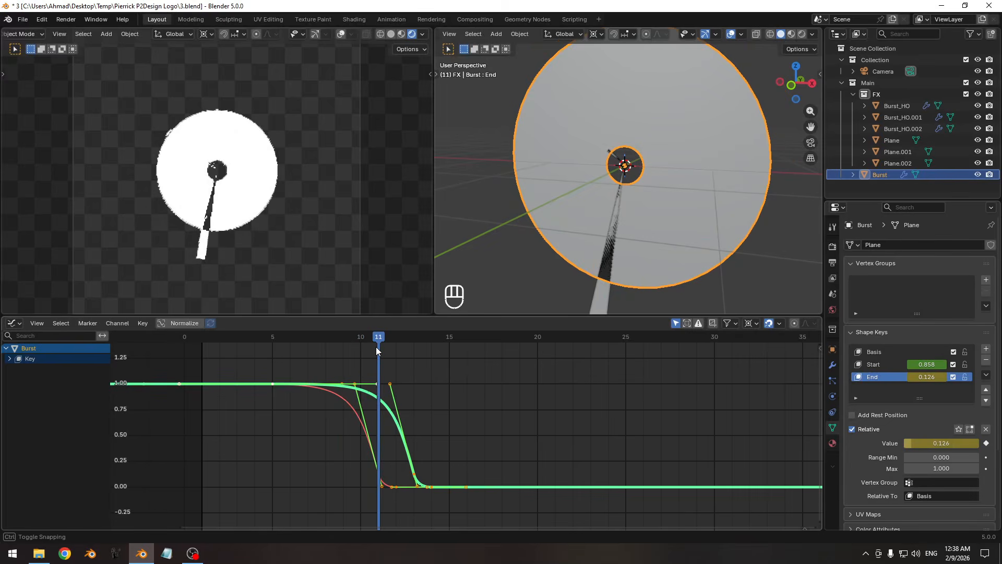
drag(376, 347, 350, 349)
drag(430, 409, 465, 421)
click(366, 380)
key(Right)
key(Right)
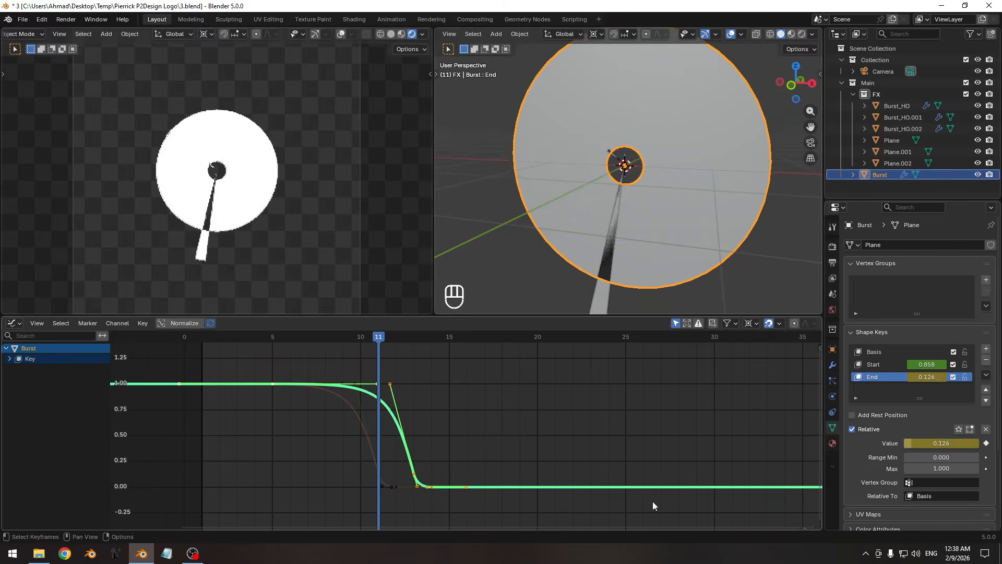
key(s)
key(y)
right_click(626, 492)
key(s)
key(y)
right_click(521, 470)
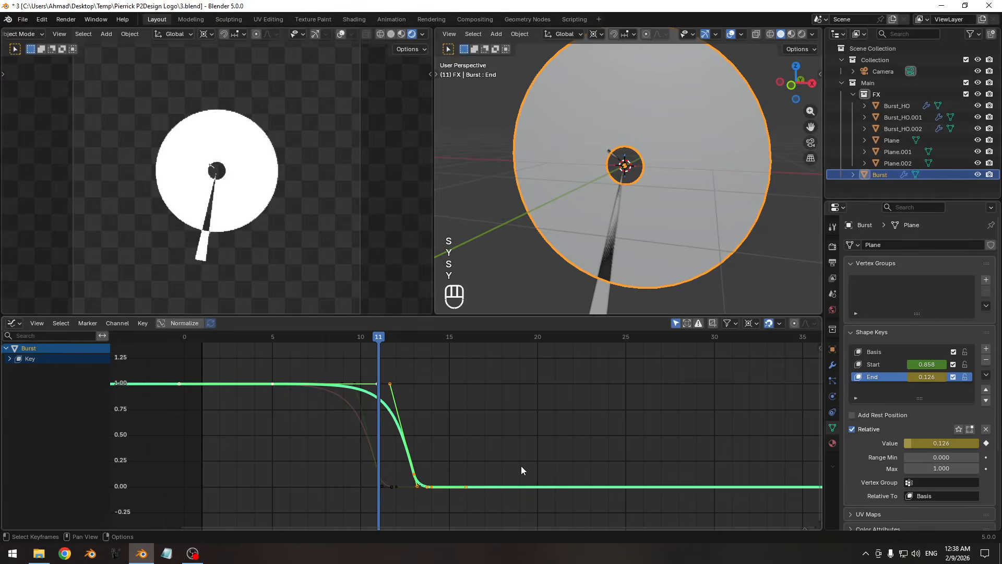
- Scale the Start curve's keys vertically by about 0.80 around the cursor at value 1.00, so the curve ends at 0.20
drag(375, 337, 409, 352)
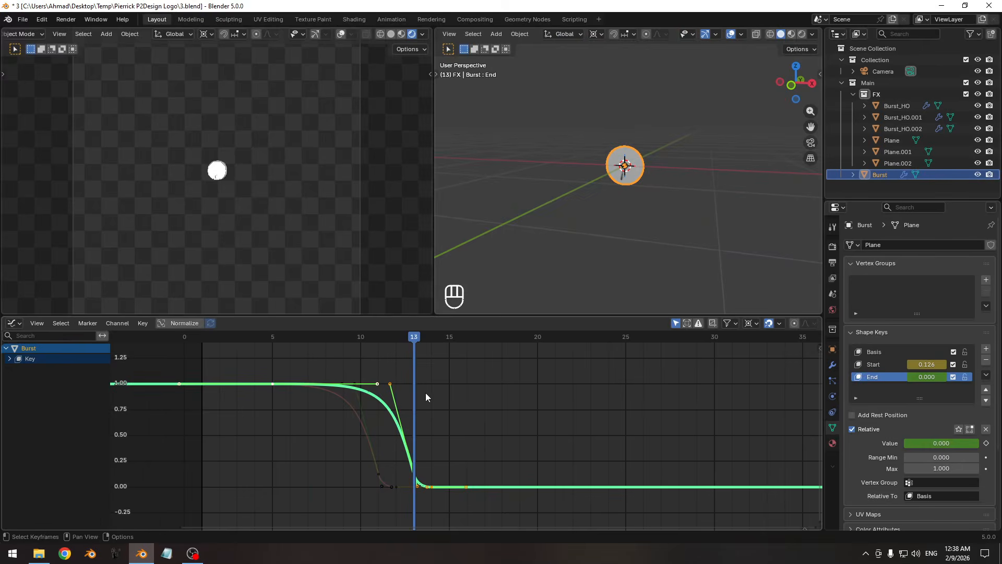
ctrl+middle_drag(447, 465, 451, 451)
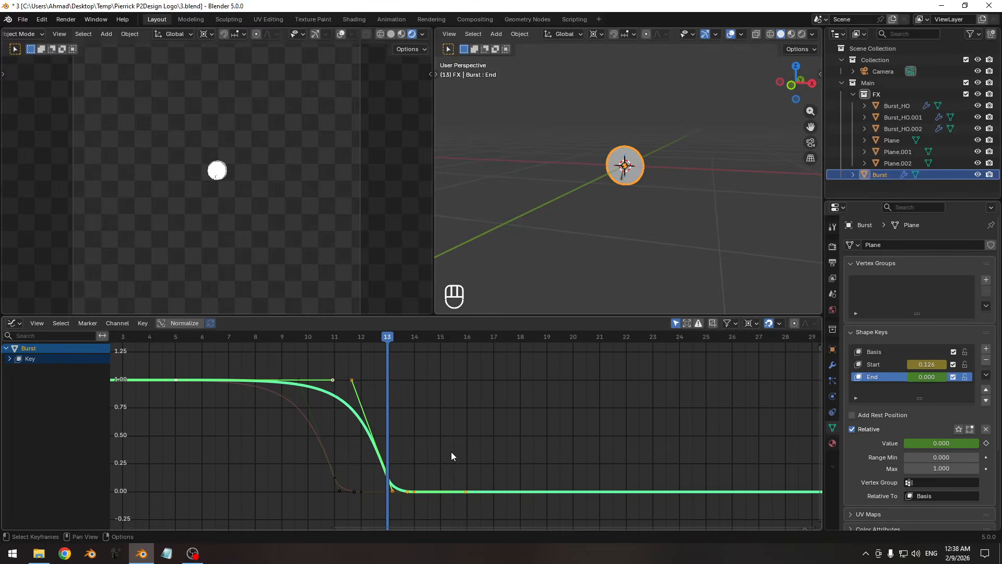
click(383, 478)
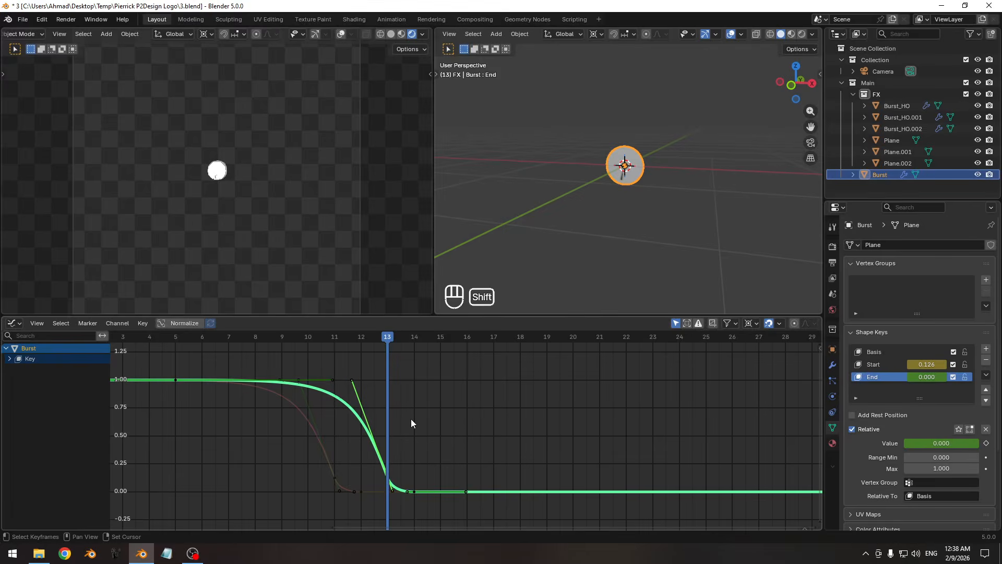
key(shift+s)
click(458, 466)
ctrl+middle_drag(424, 468, 434, 471)
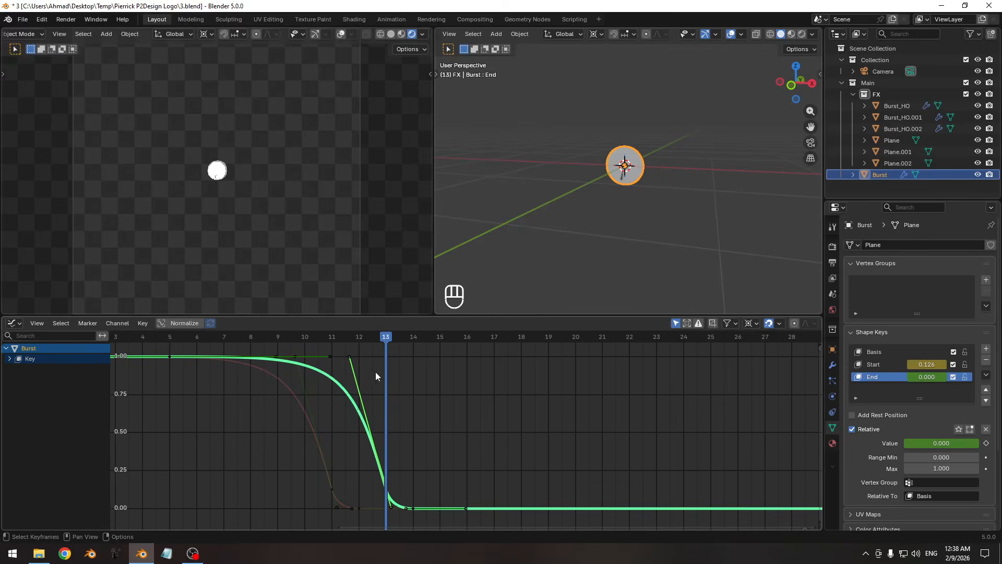
drag(329, 402, 349, 378)
click(412, 338)
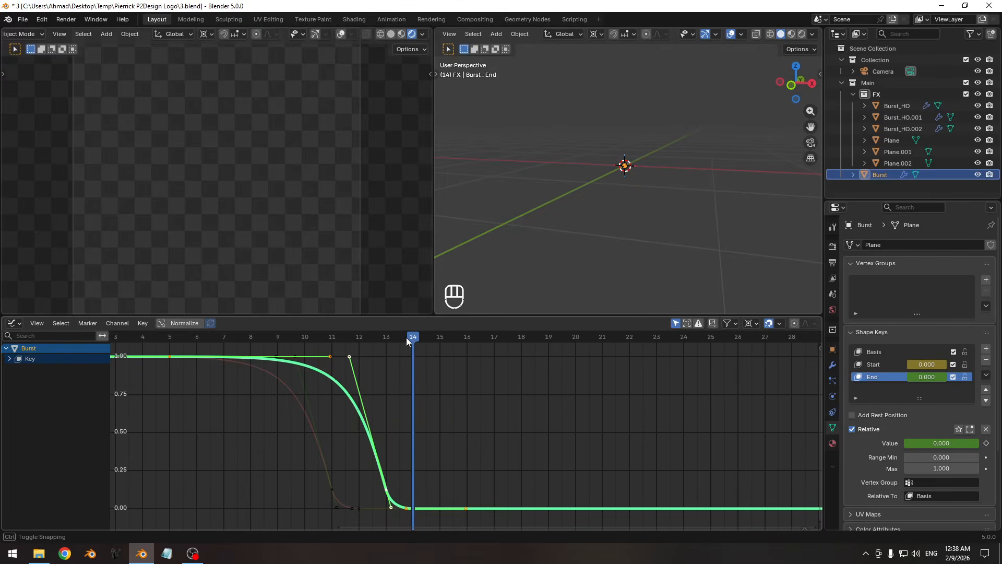
key(s)
key(y)
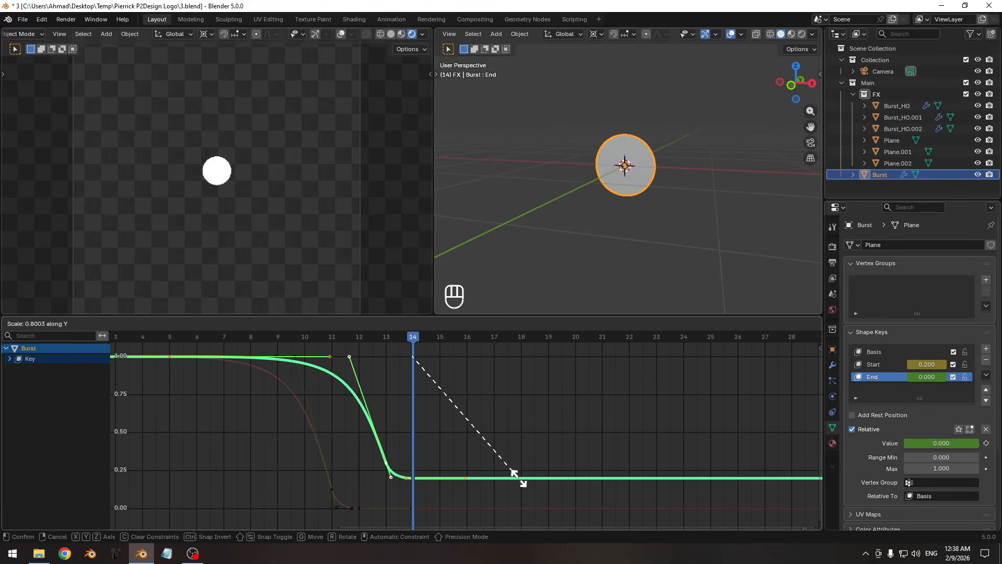
click(518, 477)
- Move the last key of the Start curve 3 frames forward to frame 17
ctrl+scroll(436, 427, up, 2)
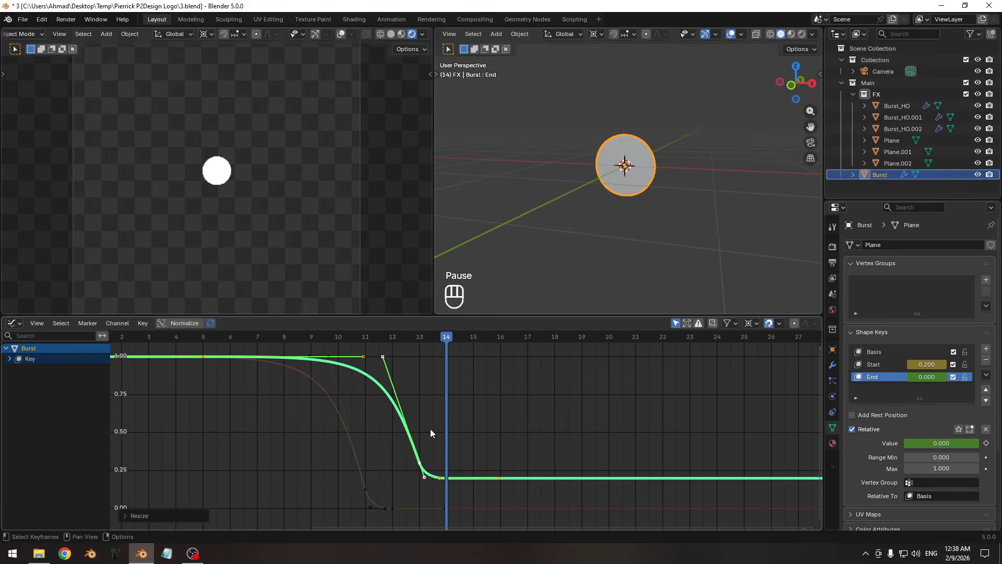
key(Pause)
click(443, 477)
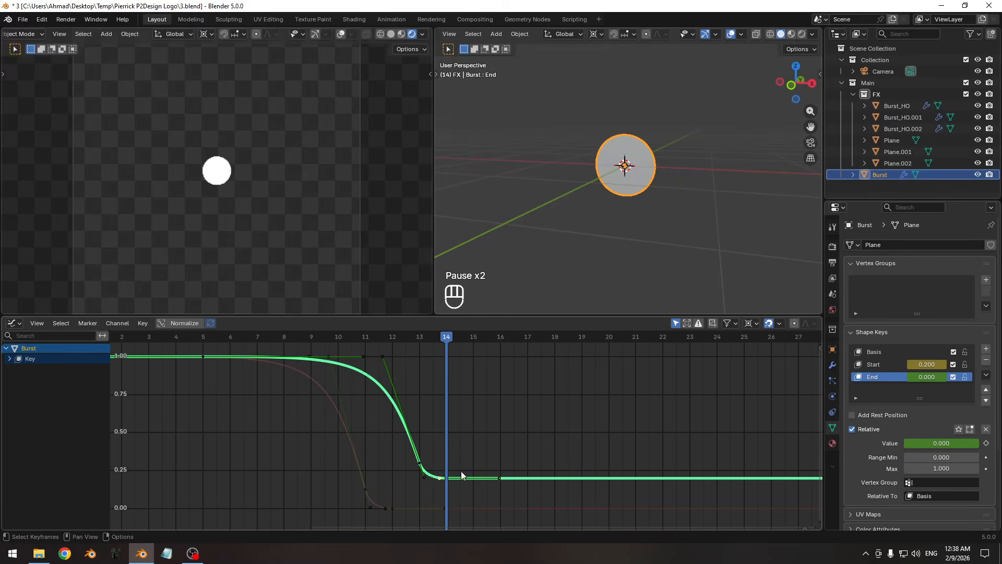
click(449, 481)
key(g)
key(KP_3)
key(KP_Enter)
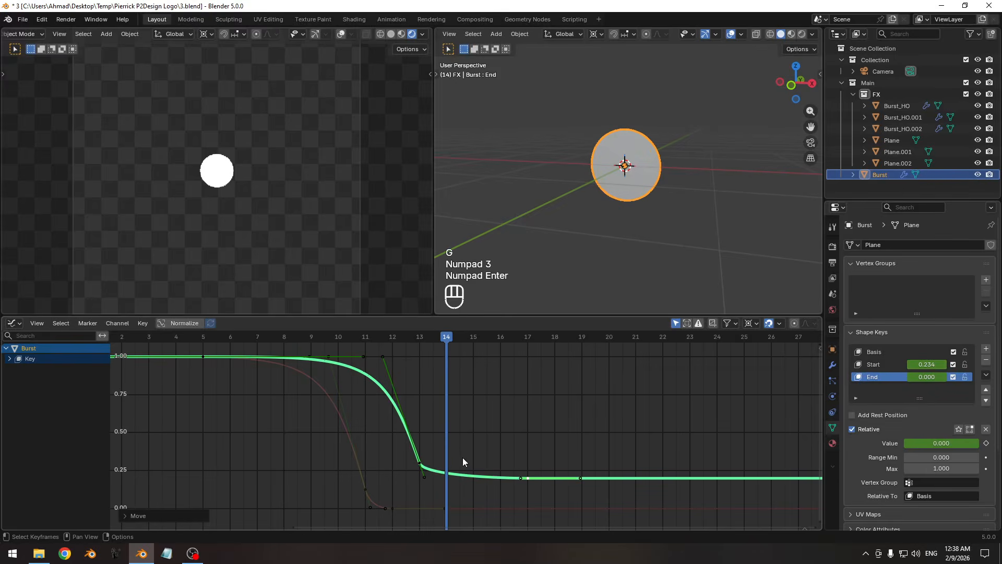
- Raise the Start curve's key at frame 13 vertically to a value of about 0.35
ctrl+middle_drag(463, 457, 461, 438)
ctrl+middle_drag(442, 459, 439, 449)
click(427, 450)
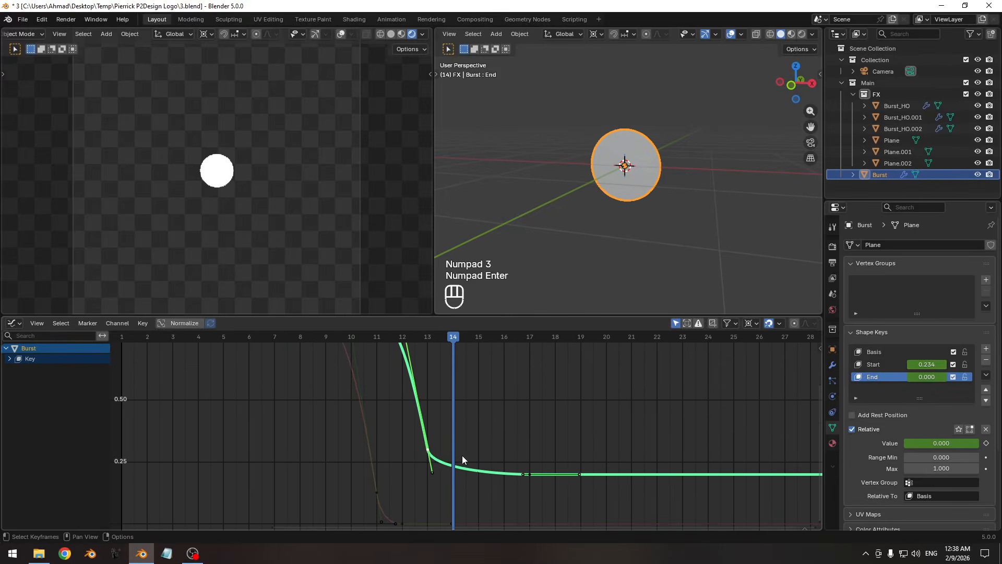
key(g)
key(y)
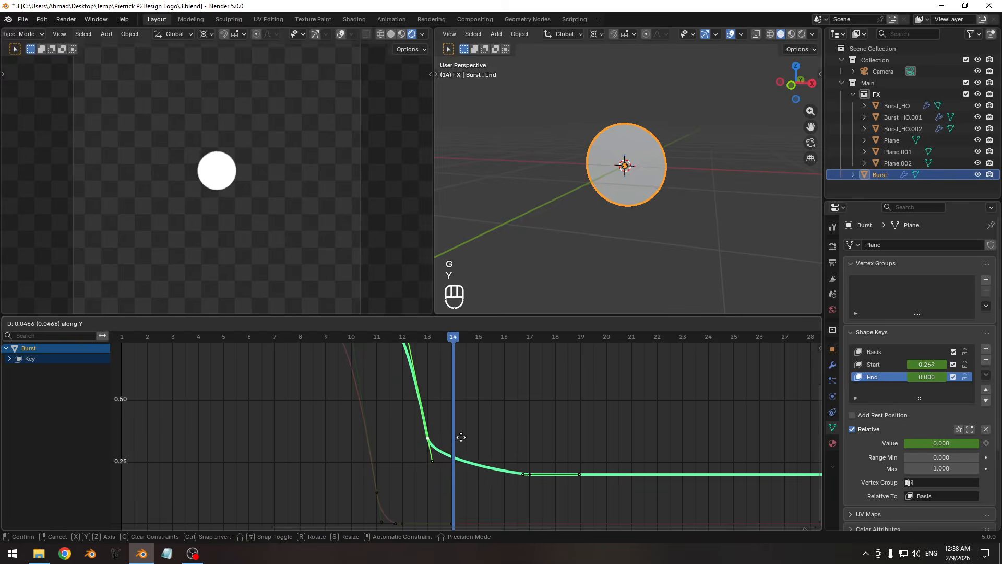
click(459, 437)
mouse_move(459, 436)
shift+middle_down()
mouse_move(471, 421)
mouse_move(443, 434)
shift+middle_up()
key(s)
click(447, 456)
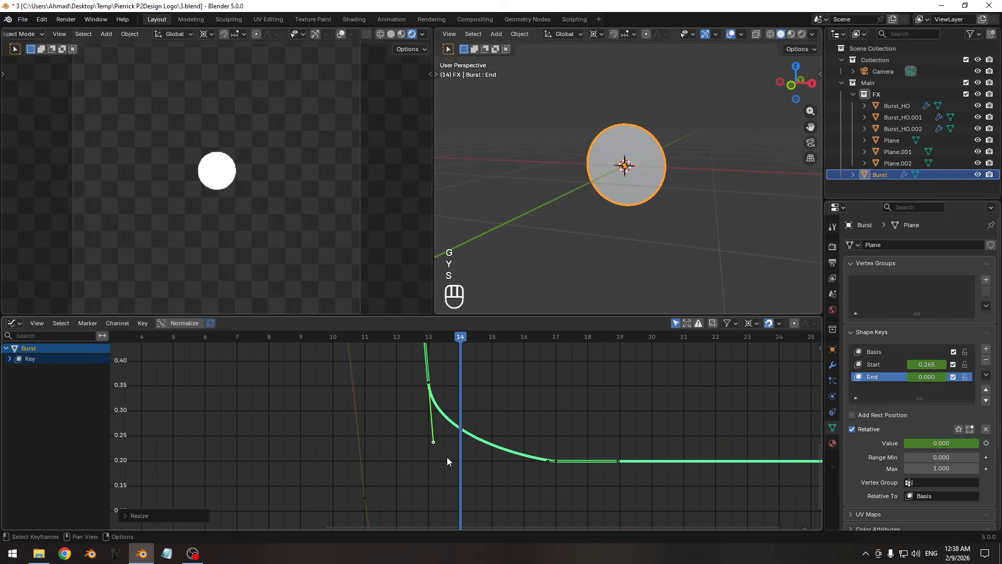
key(ctrl+z)
- Set the pivot point to Individual Centers and scale the outgoing handle of the frame 13 key to adjust its easing
click(751, 323)
click(772, 372)
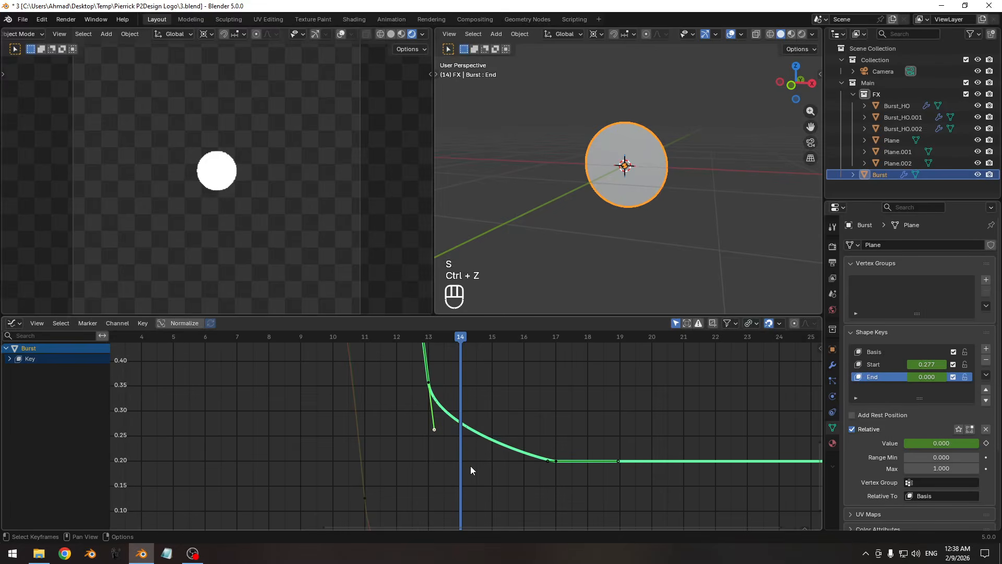
key(s)
click(514, 482)
- Lengthen the incoming handle of the Start curve's frame 17 key until it reaches about frame 14
click(522, 476)
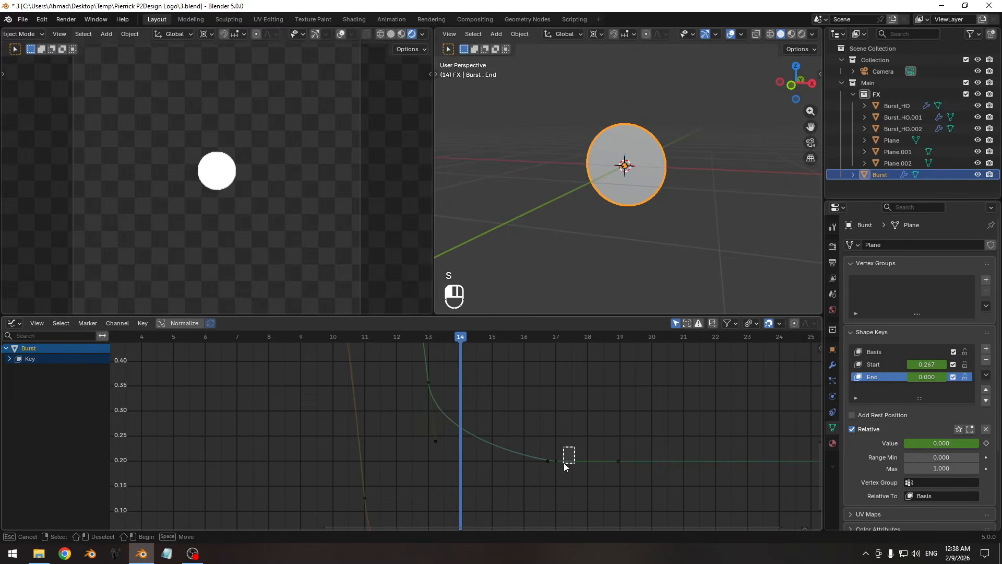
click(558, 462)
click(547, 460)
key(s)
key(s)
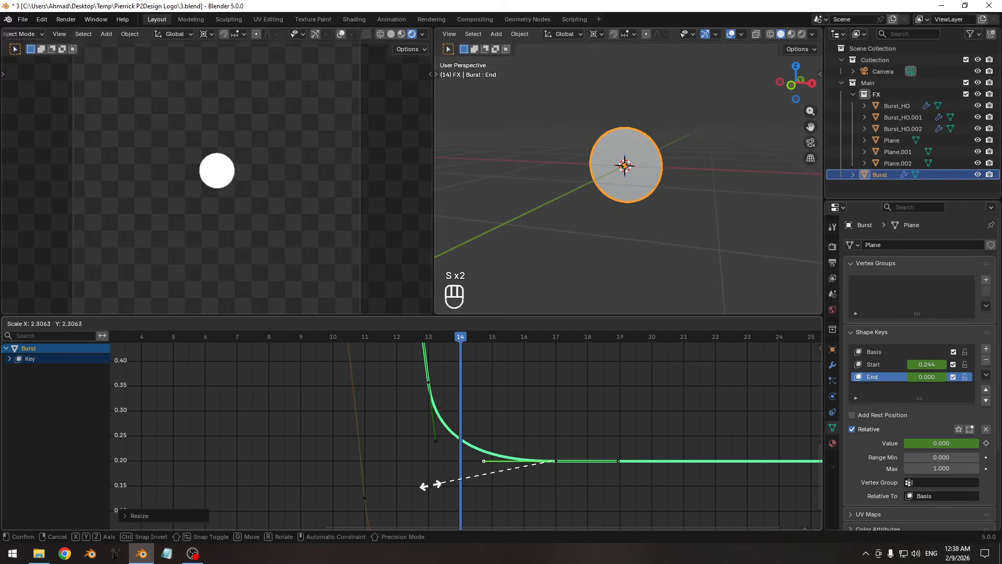
click(403, 485)
ctrl+middle_drag(429, 439, 432, 441)
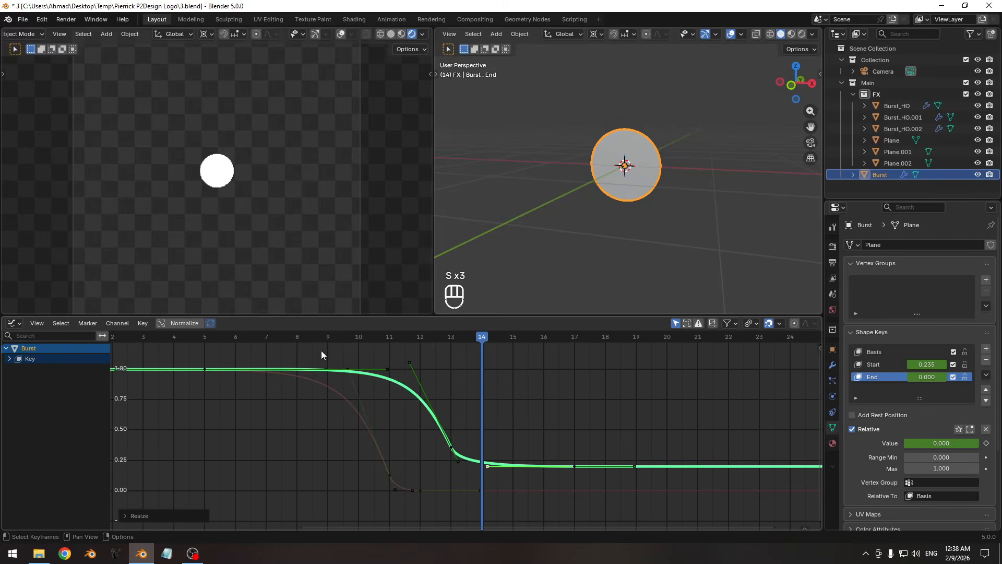
- Switch the camera viewport to Solid shading and scrub back through the burst's opening frames
mouse_move(301, 337)
mouse_down()
mouse_move(252, 337)
mouse_move(549, 337)
mouse_move(425, 336)
mouse_up()
key(z)
click(368, 217)
click(318, 334)
ctrl+middle_drag(425, 336, 316, 337)
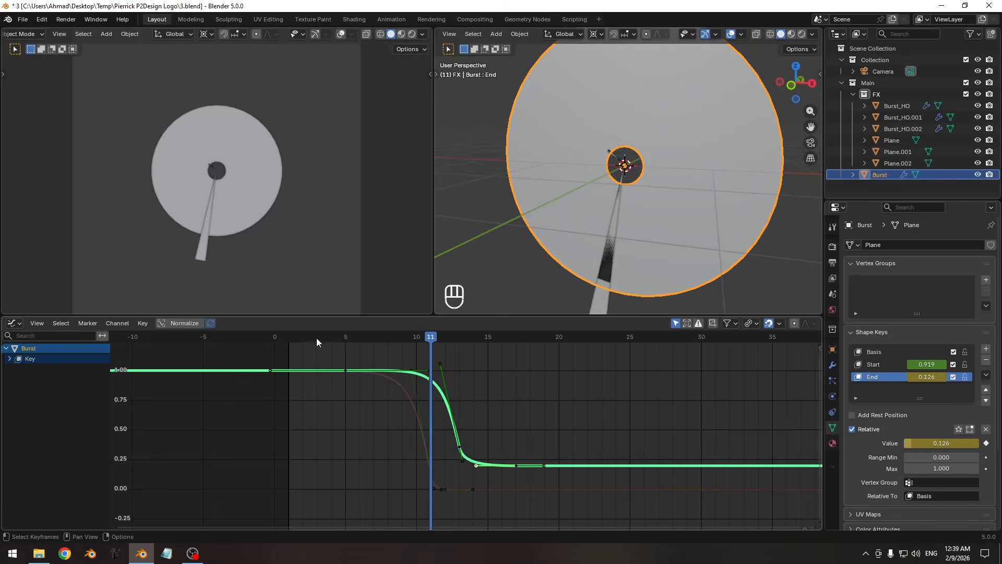
- Play back the animation repeatedly to check how the burst shrinks to the small circle
key(space)
key(space)
key(space)
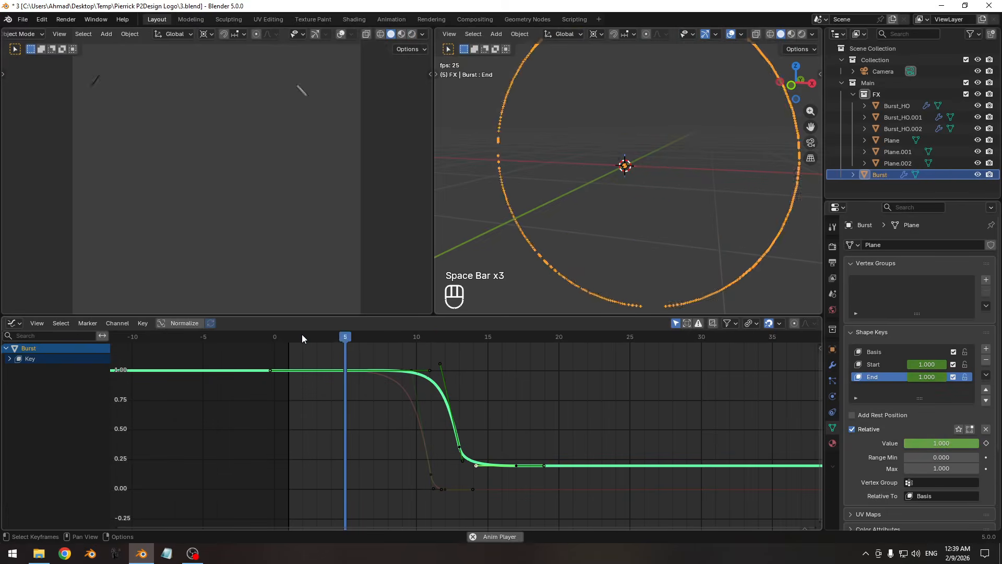
key(space)
key(space)
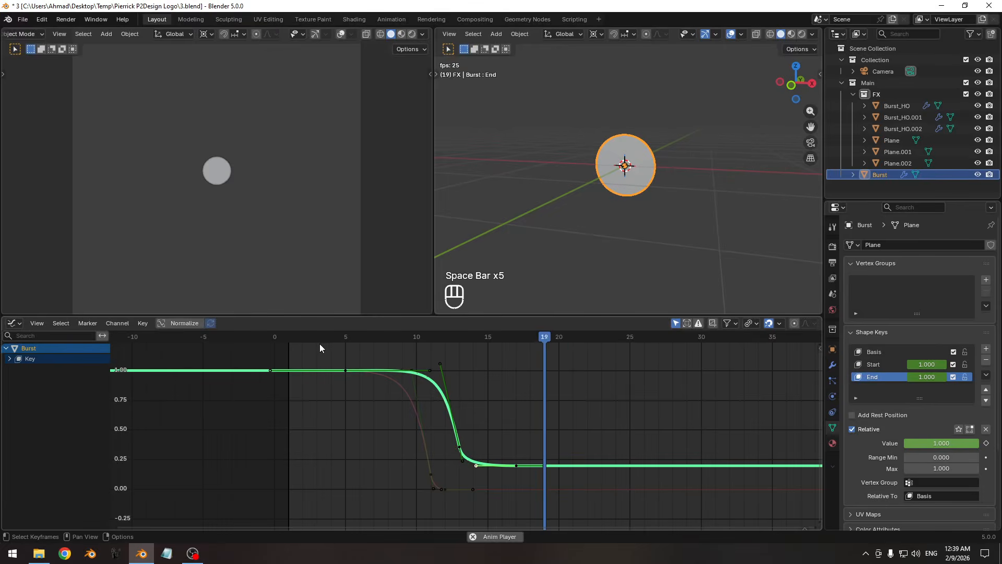
key(space)
- Lower the Start curve's key at frame 17 to about 0.17 and save the file
ctrl+middle_drag(380, 400, 502, 447)
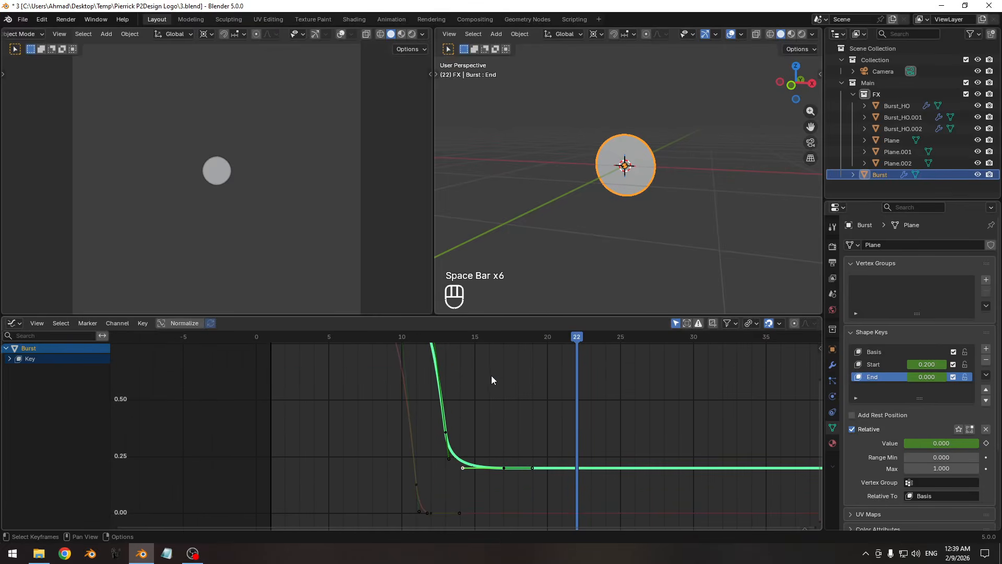
drag(486, 338, 503, 338)
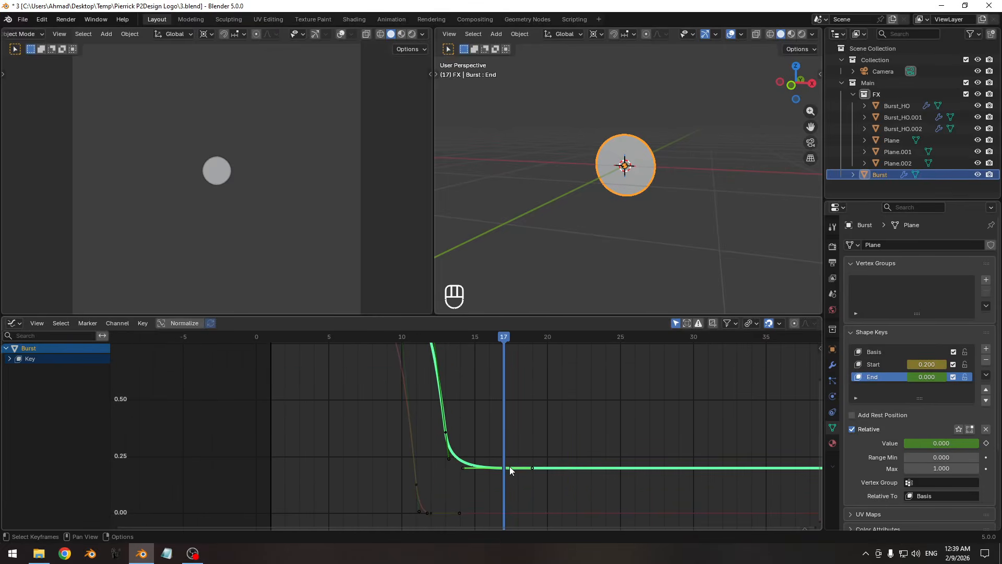
key(g)
key(y)
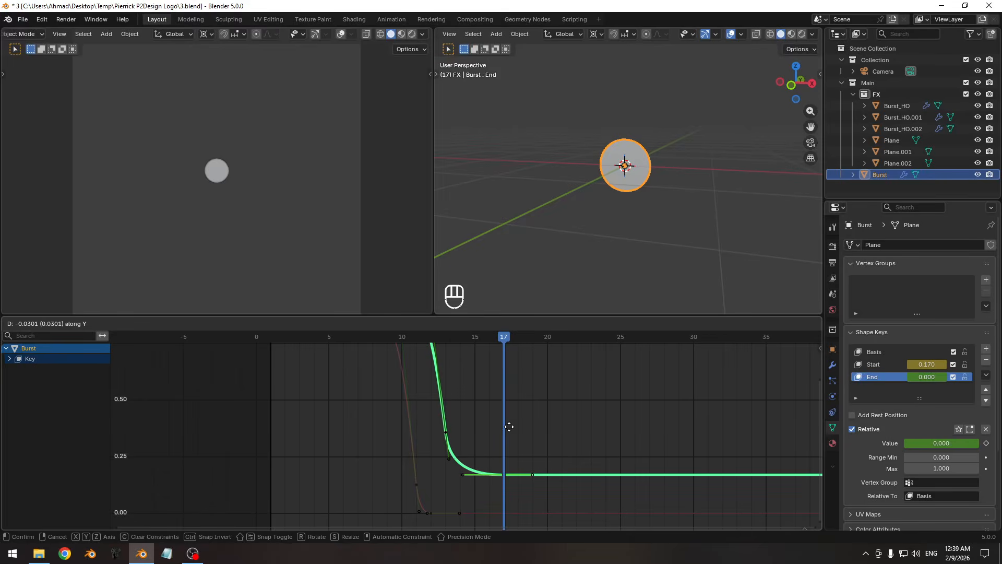
click(509, 426)
ctrl+middle_drag(433, 422, 414, 432)
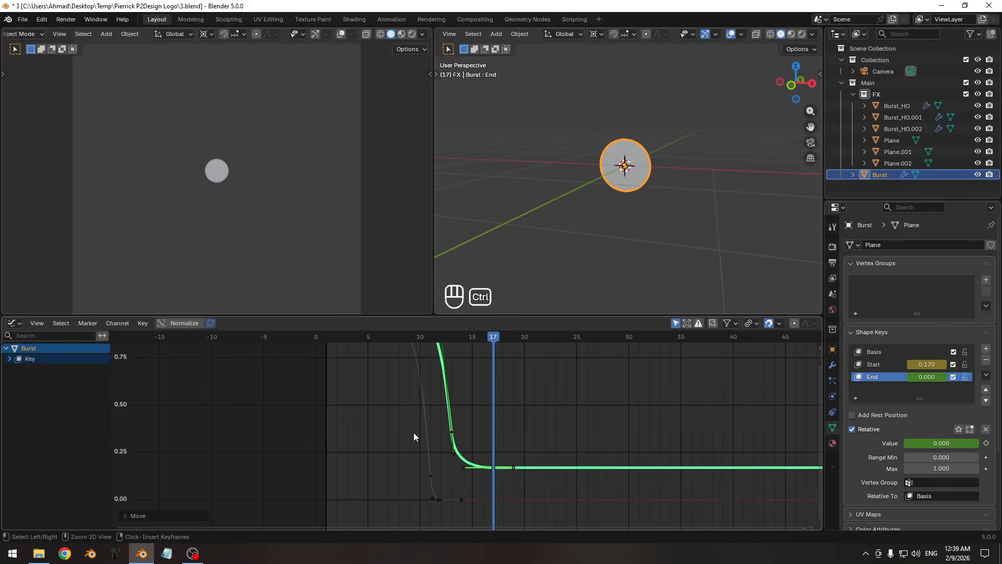
shift+middle_drag(428, 397, 428, 419)
key(ctrl+s)
- Scrub through the burst and play the animation again to check the final circle size
drag(362, 337, 501, 344)
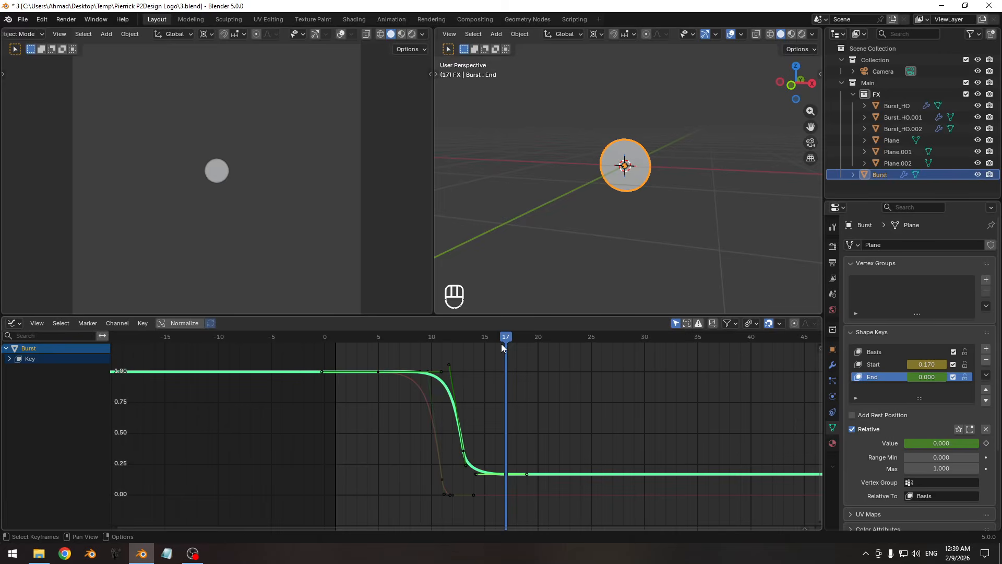
drag(414, 336, 342, 345)
key(space)
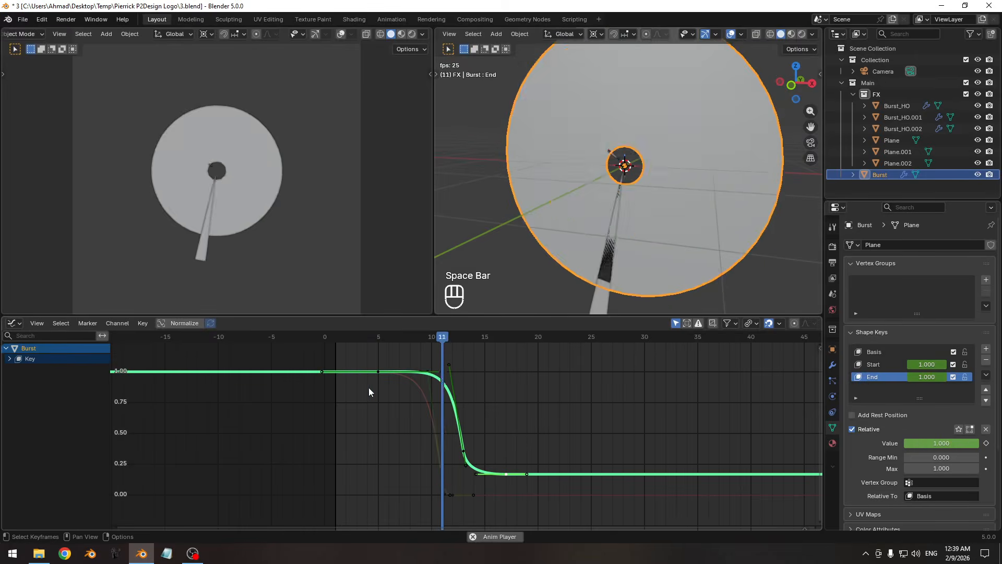
- Replay the animation repeatedly from its opening frames to check how the burst settles into the small circle
key(space)
key(space)
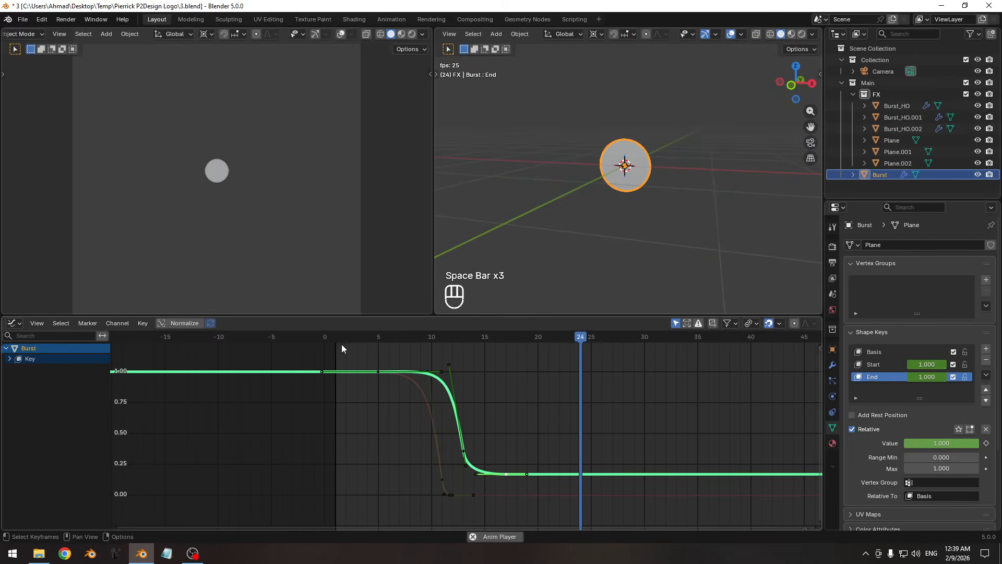
key(space)
drag(341, 343, 339, 338)
key(space)
key(Pause)
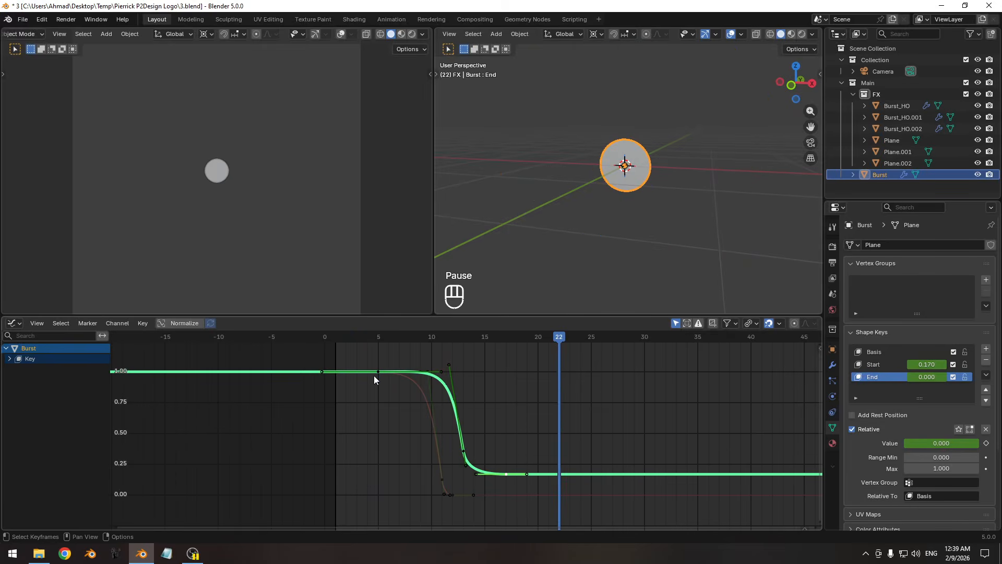
click(345, 337)
key(space)
key(space)
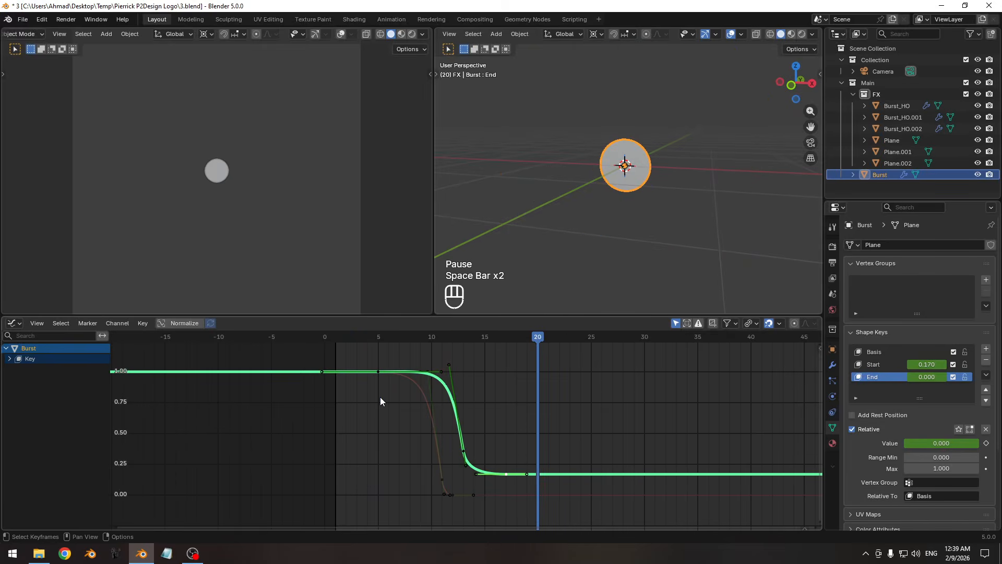
click(341, 339)
key(space)
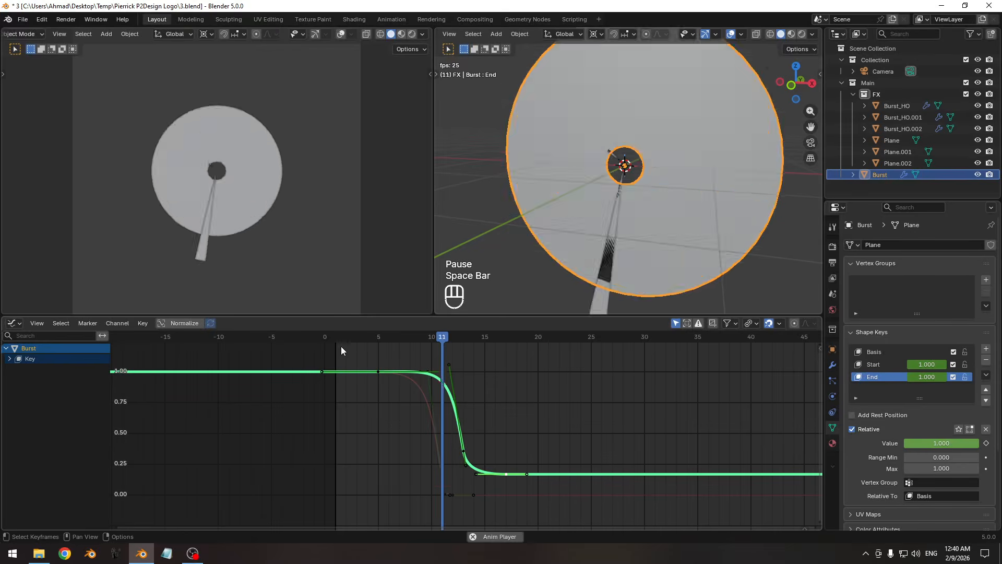
key(space)
key(space)
key(space)
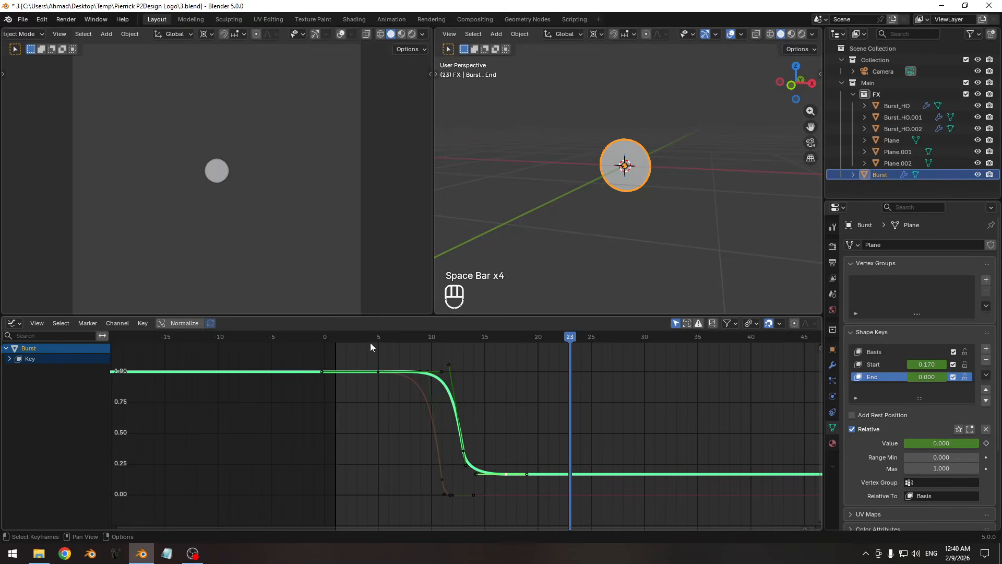
click(338, 339)
key(space)
key(space)
key(space)
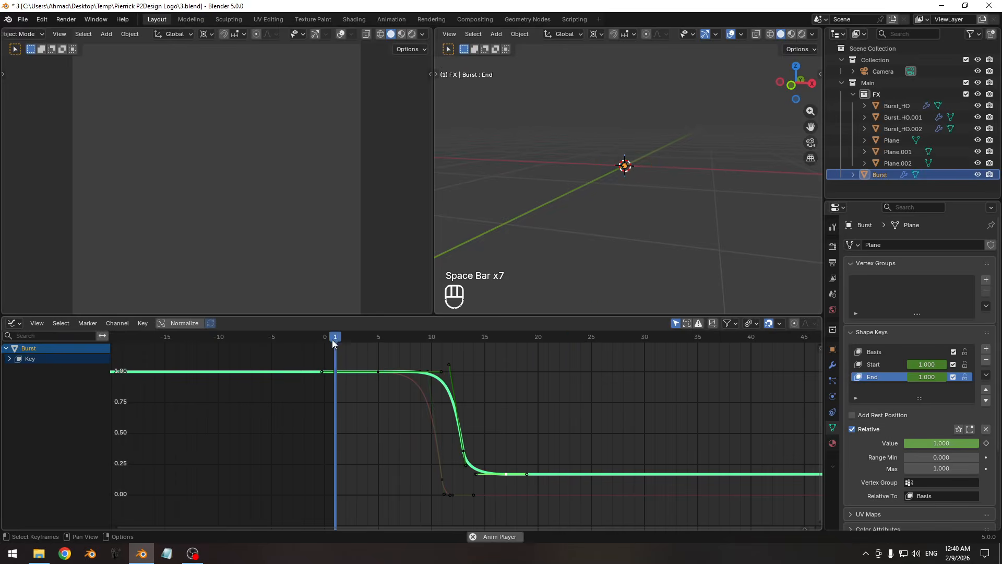
key(space)
click(334, 340)
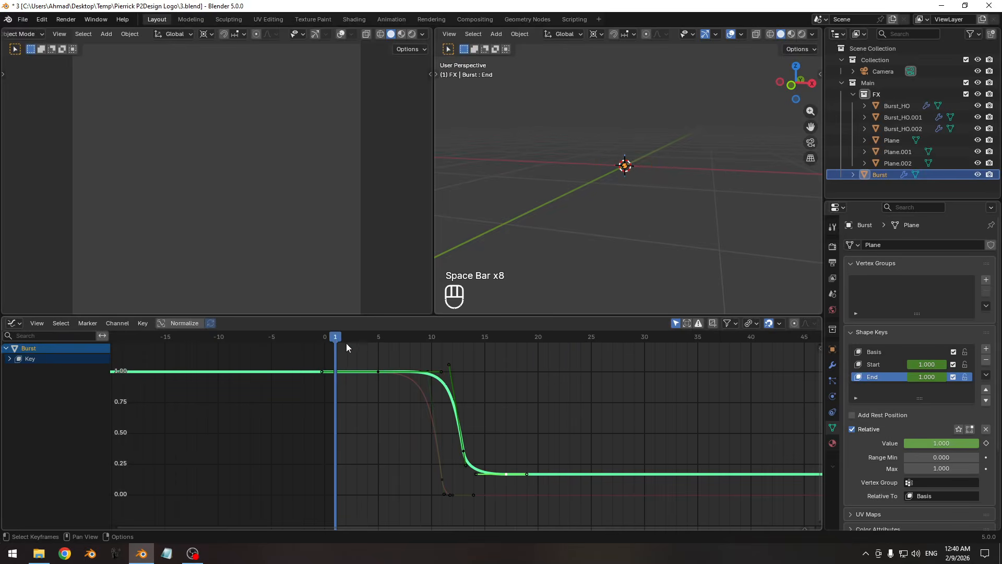
key(space)
key(space)
click(333, 337)
key(space)
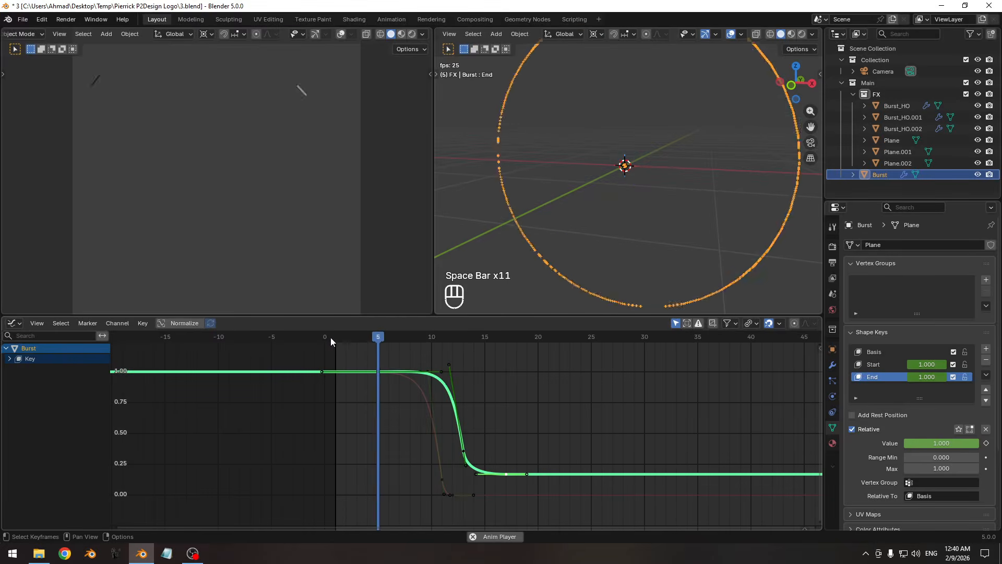
key(space)
- Save the file and set the current frame to 17
key(ctrl+s)
ctrl+middle_drag(452, 429, 427, 412)
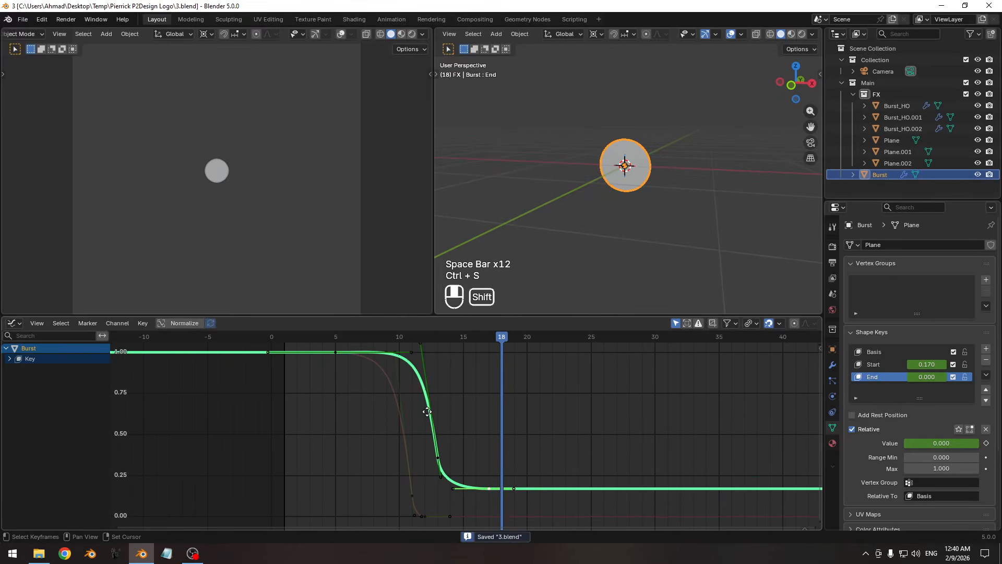
click(490, 336)
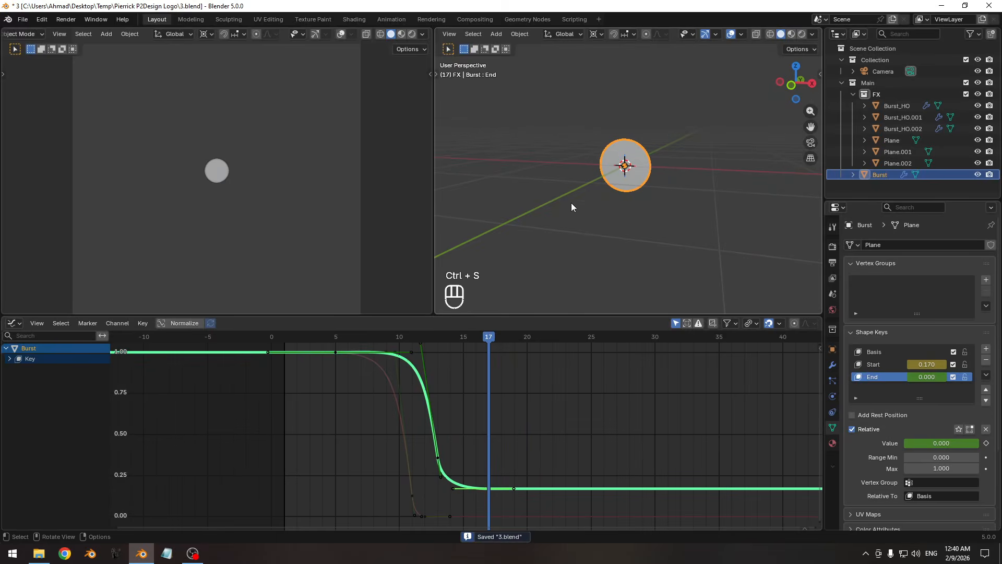
- Collapse the FX collection in the scene hierarchy and add a Bézier curve at the circle's centre
click(854, 95)
shift+middle_drag(641, 183, 651, 210)
ctrl+middle_drag(651, 210, 648, 200)
shift+middle_drag(668, 207, 649, 206)
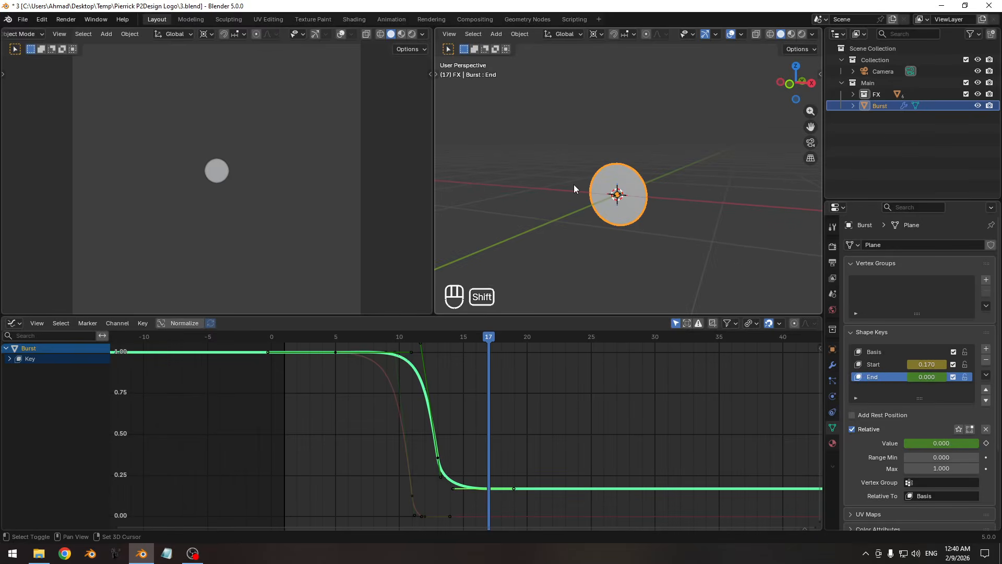
key(shift+a)
mouse_move(541, 211)
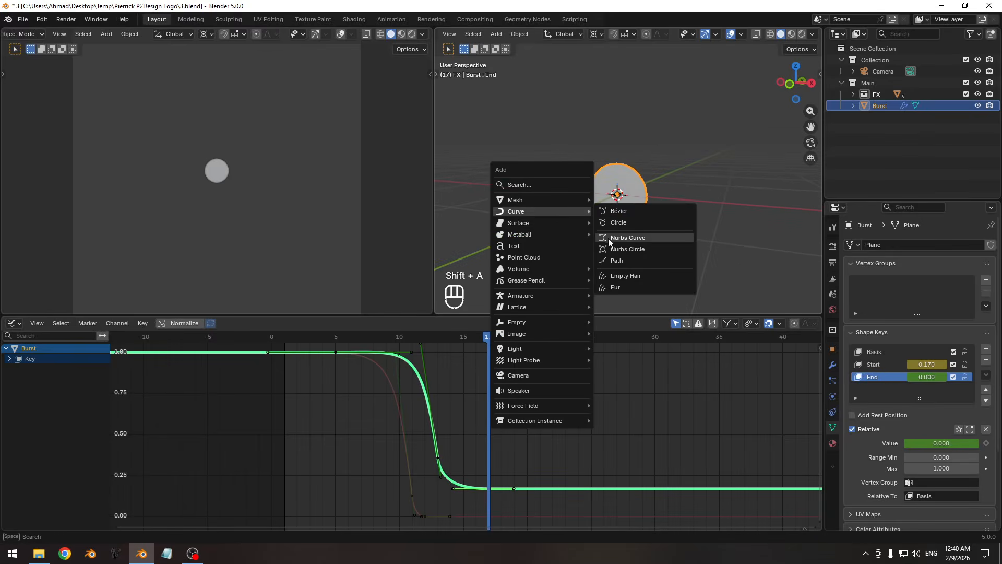
click(611, 211)
- Enter Edit Mode on the new curve and set all its control points to Vector handles
key(Tab)
key(a)
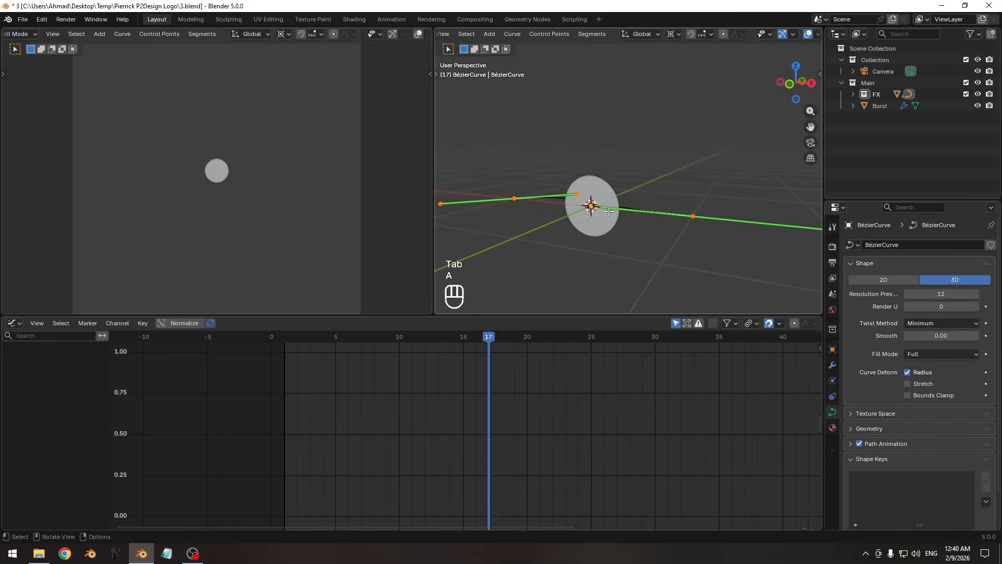
key(v)
click(588, 197)
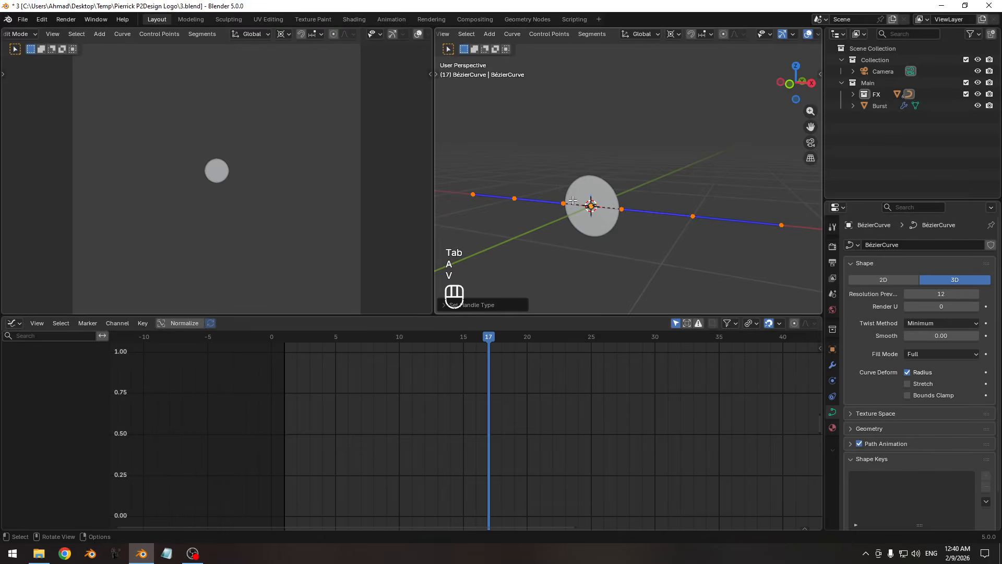
- Move the curve's left end point 1 m along X onto the circle's centre
click(522, 209)
key(g)
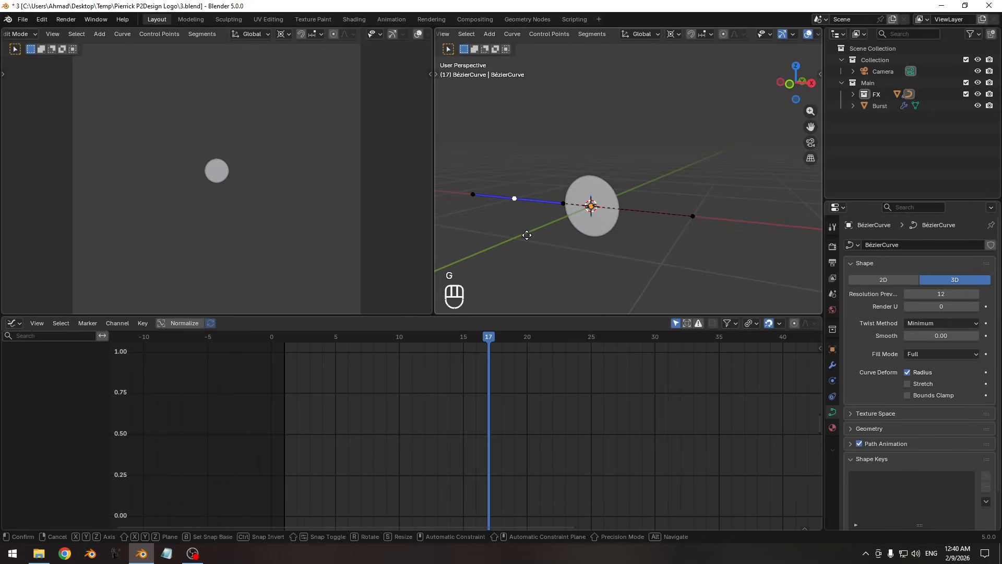
key(x)
key(KP_1)
key(KP_Enter)
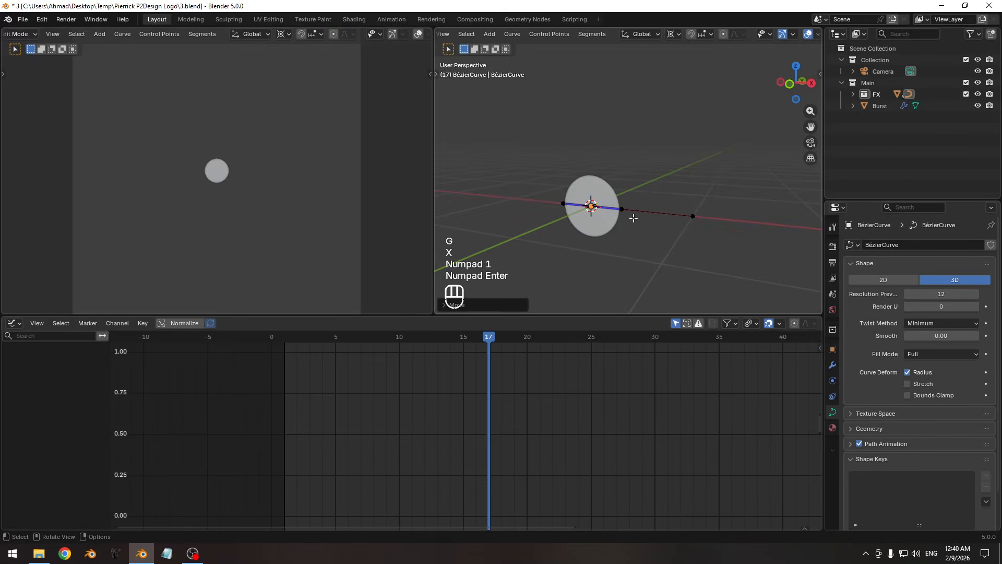
- In front view, move the curve's outer end point diagonally above and to the right of the circle, and save the file
click(678, 223)
click(789, 84)
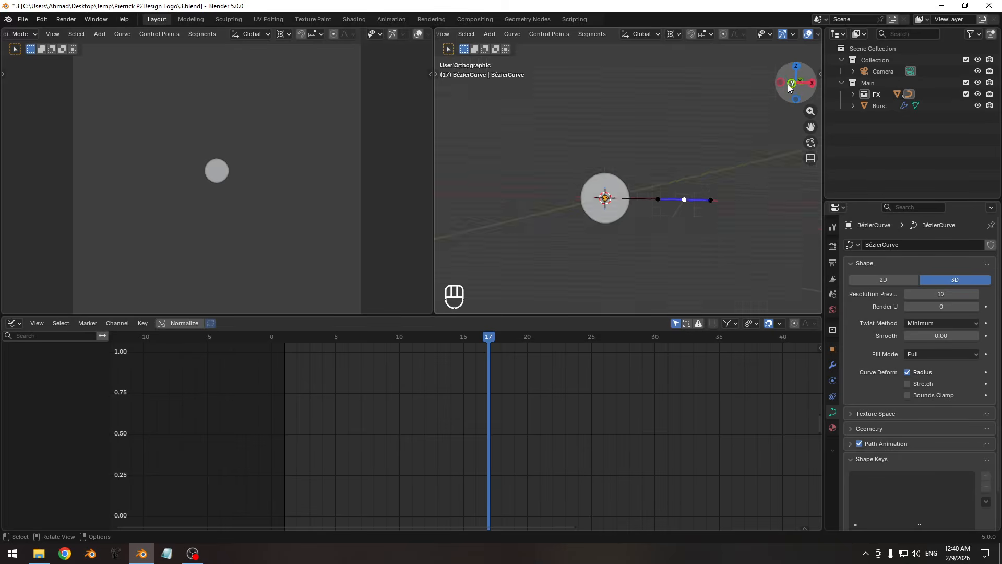
shift+middle_drag(738, 186, 685, 181)
ctrl+middle_drag(657, 224, 627, 197)
shift+middle_drag(627, 197, 642, 246)
key(Pause)
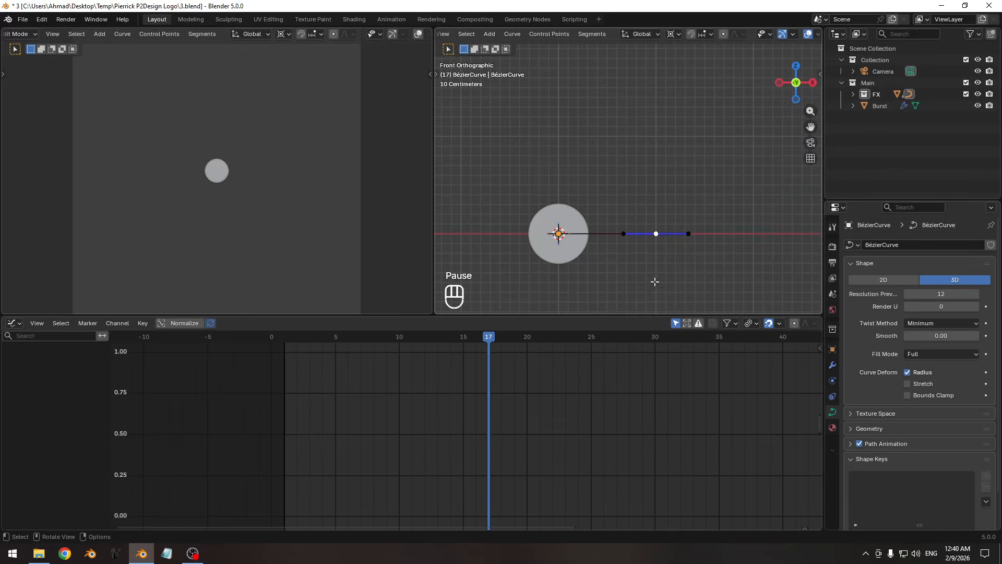
key(g)
click(639, 205)
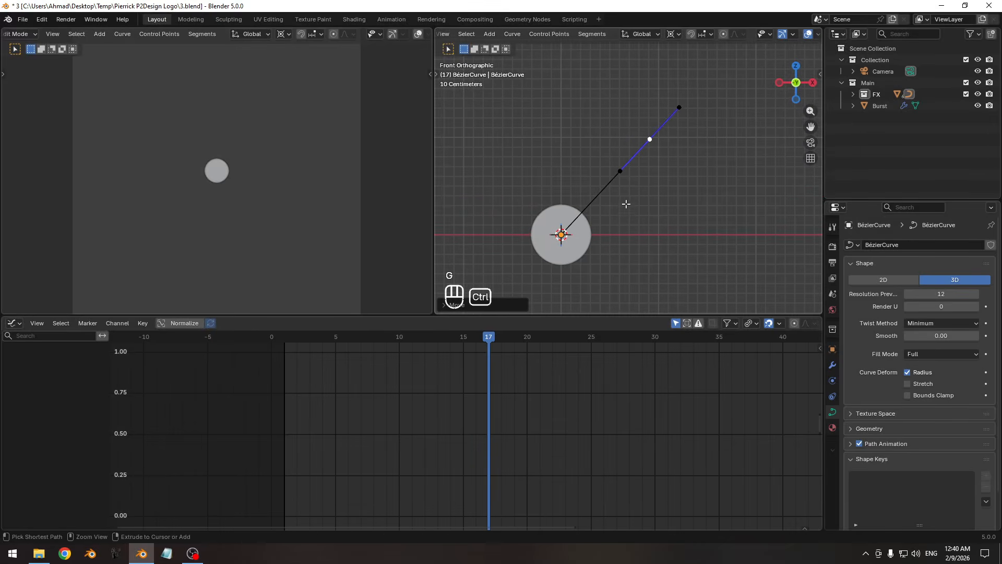
key(ctrl+s)
shift+middle_drag(601, 244, 615, 254)
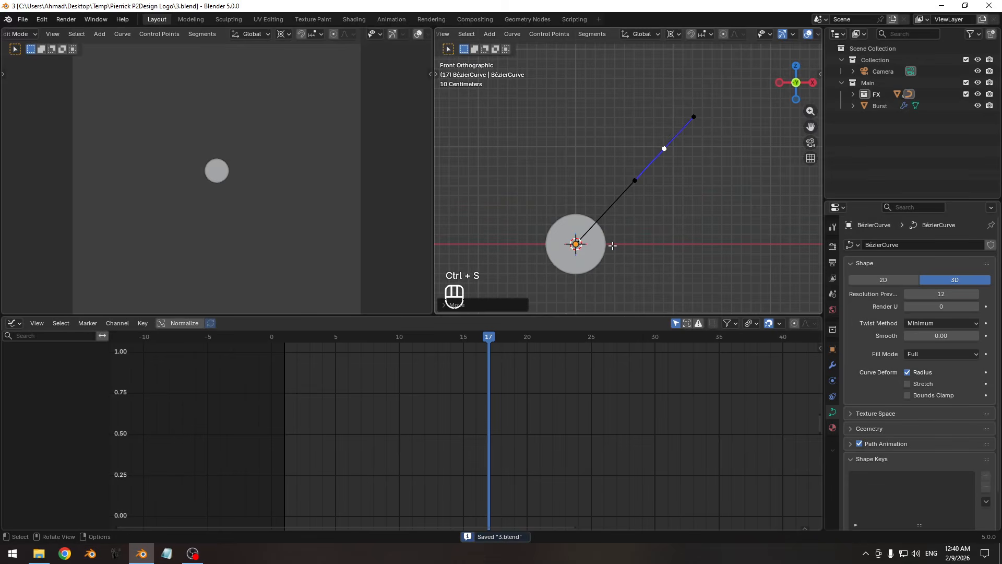
- Leave Edit Mode and show the overlays in the camera viewport to compare the line with the logo
key(Tab)
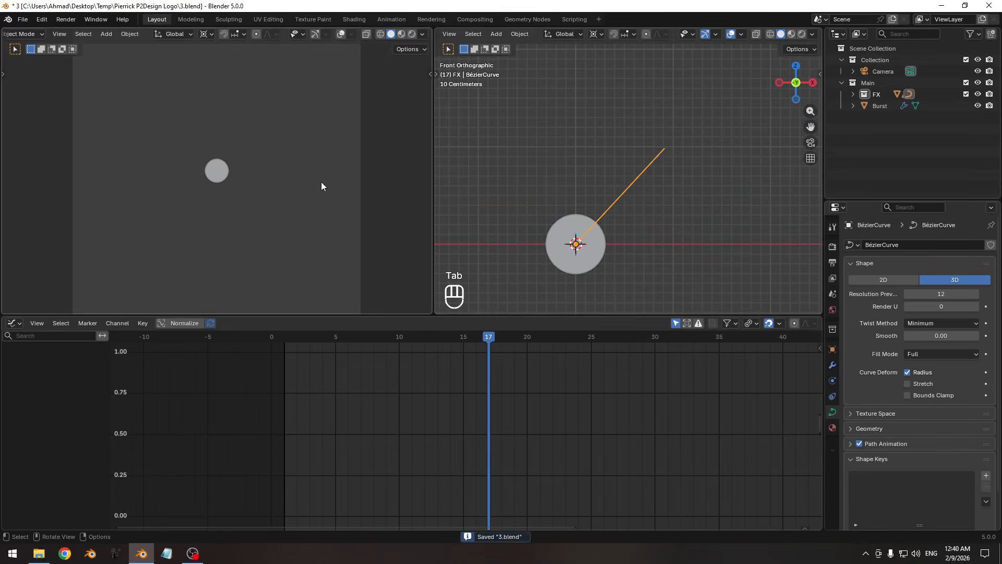
key(shift+alt+z)
ctrl+middle_drag(252, 205, 263, 227)
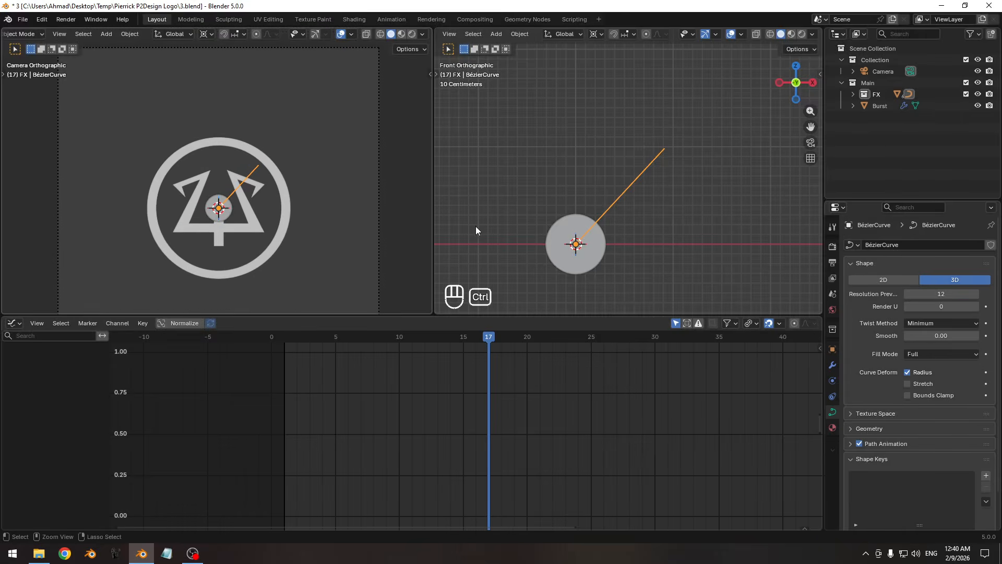
shift+middle_drag(600, 241, 612, 218)
ctrl+middle_drag(265, 209, 258, 173)
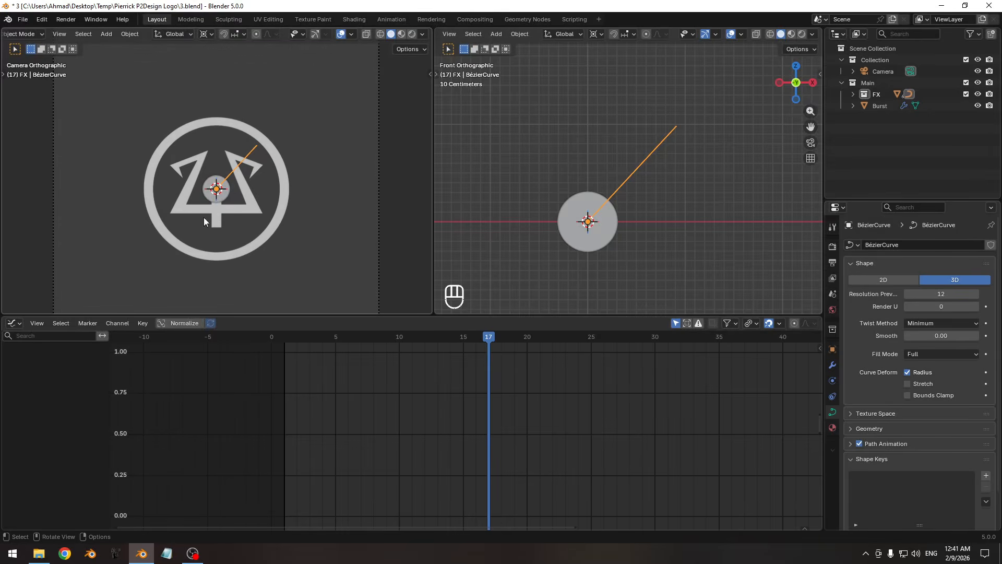
- Split the Graph Editor and display StoryBoard.png in an Image Editor, framed on the dots-and-bars sketches
drag(5, 317, 372, 365)
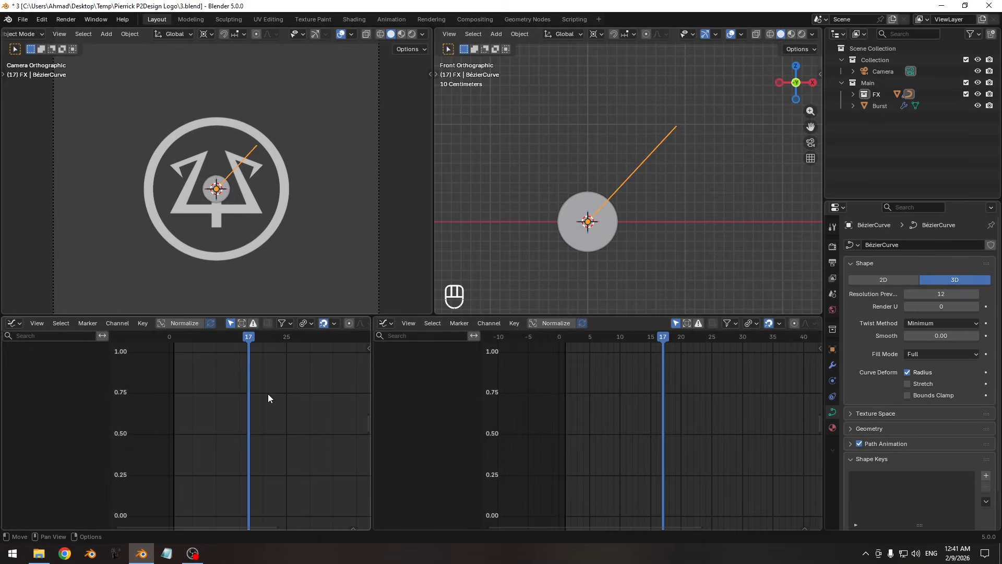
key(shift+F10)
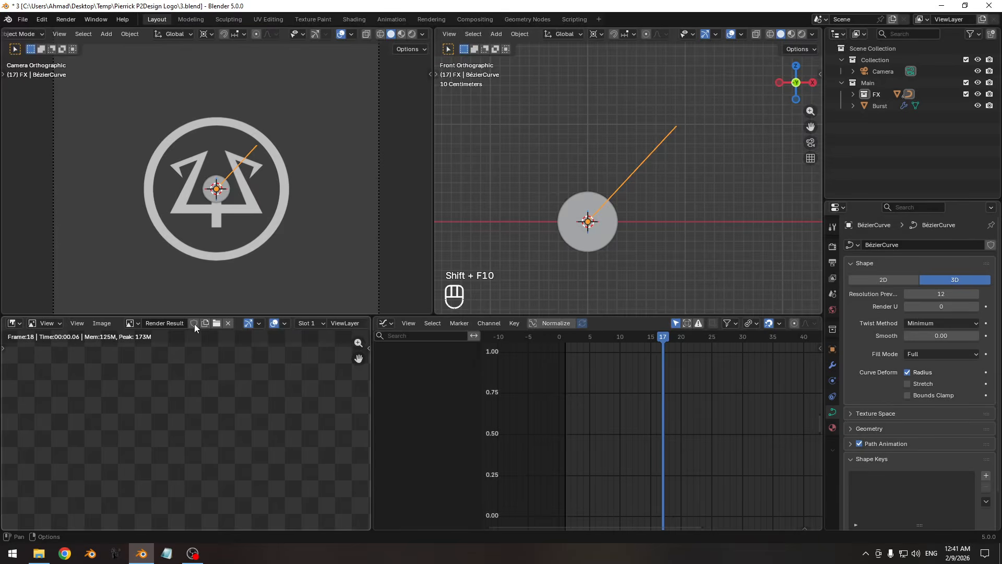
click(131, 323)
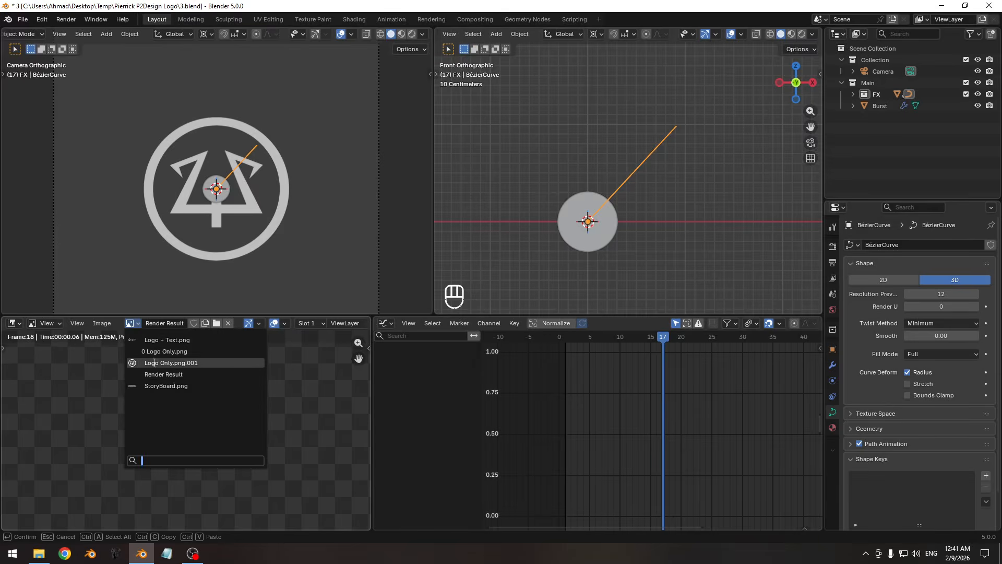
click(183, 386)
ctrl+middle_drag(334, 418, 239, 439)
middle_drag(239, 439, 365, 427)
mouse_move(365, 427)
middle_down()
mouse_move(265, 418)
mouse_move(180, 426)
middle_up()
mouse_move(180, 426)
ctrl+middle_down()
mouse_move(180, 417)
mouse_move(191, 450)
ctrl+middle_up()
ctrl+middle_drag(190, 449, 190, 444)
middle_drag(191, 443, 207, 399)
middle_drag(208, 399, 207, 424)
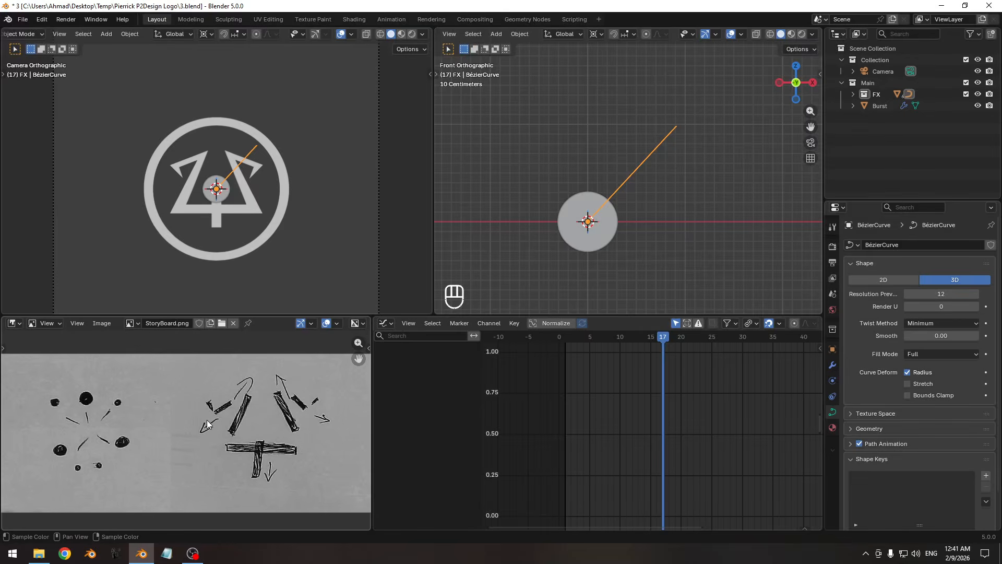
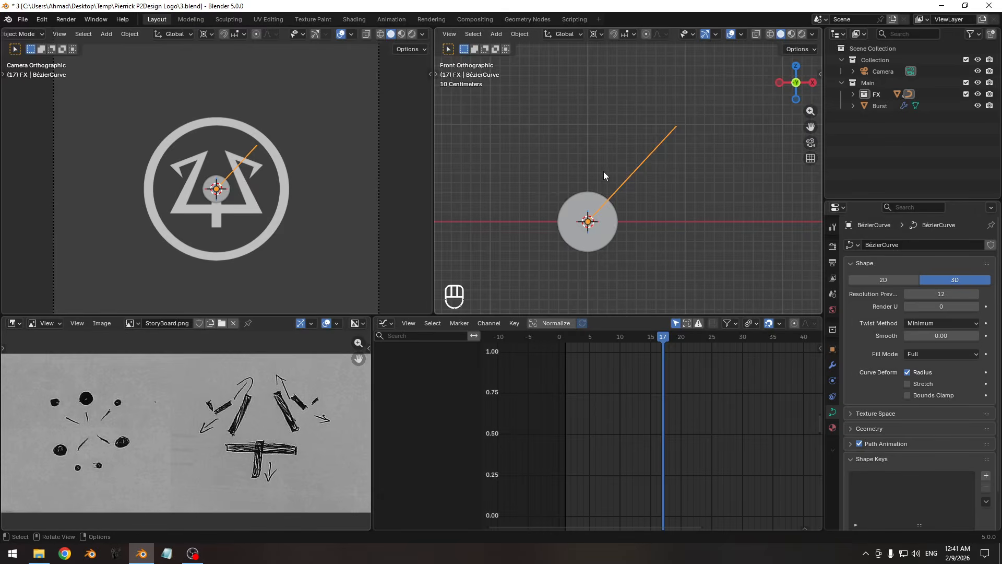
- Scale all the curve's control points to 0 along X so the line stands vertically
shift+middle_drag(604, 176, 596, 176)
key(Tab)
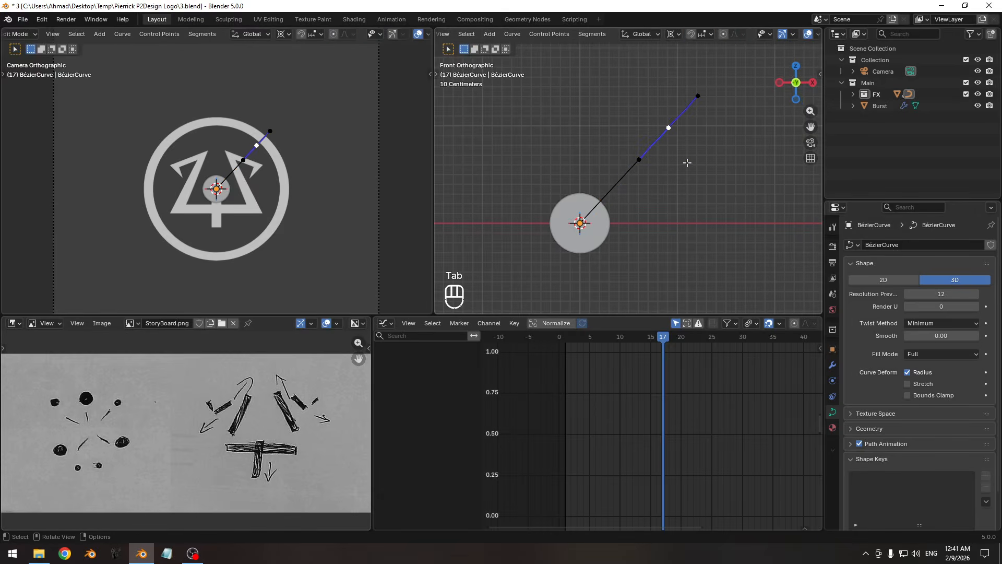
click(599, 222)
key(a)
key(s)
key(x)
key(KP_0)
key(KP_Enter)
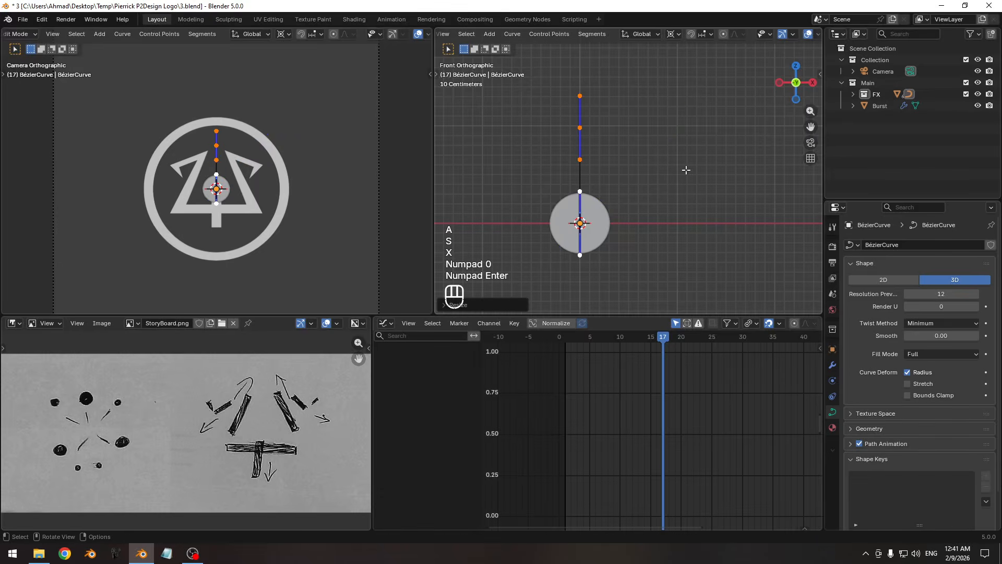
- Raise the curve's upper end point along Z until it reaches the top of the logo's ring, and leave Edit Mode
shift+middle_drag(688, 166, 693, 183)
click(584, 145)
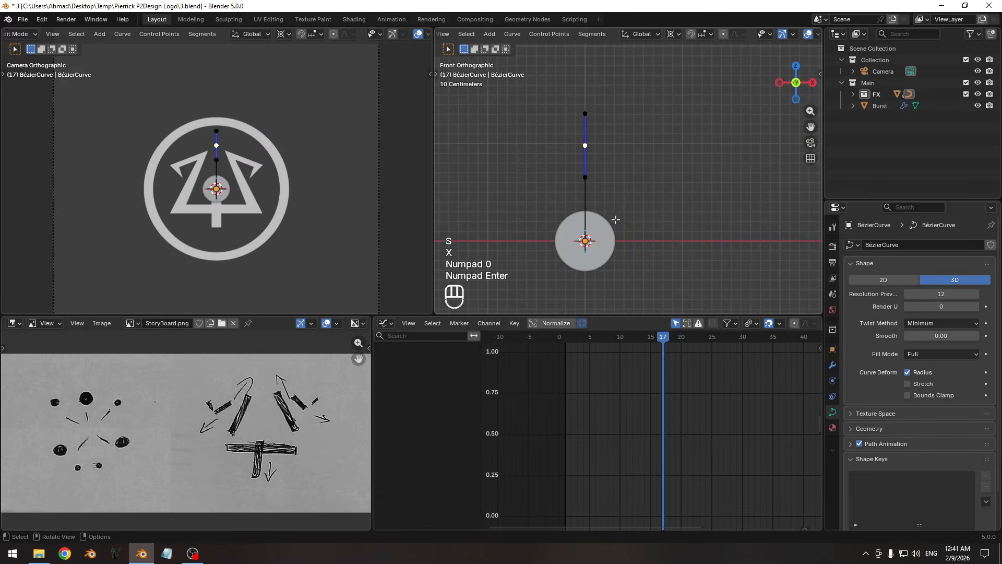
key(g)
key(z)
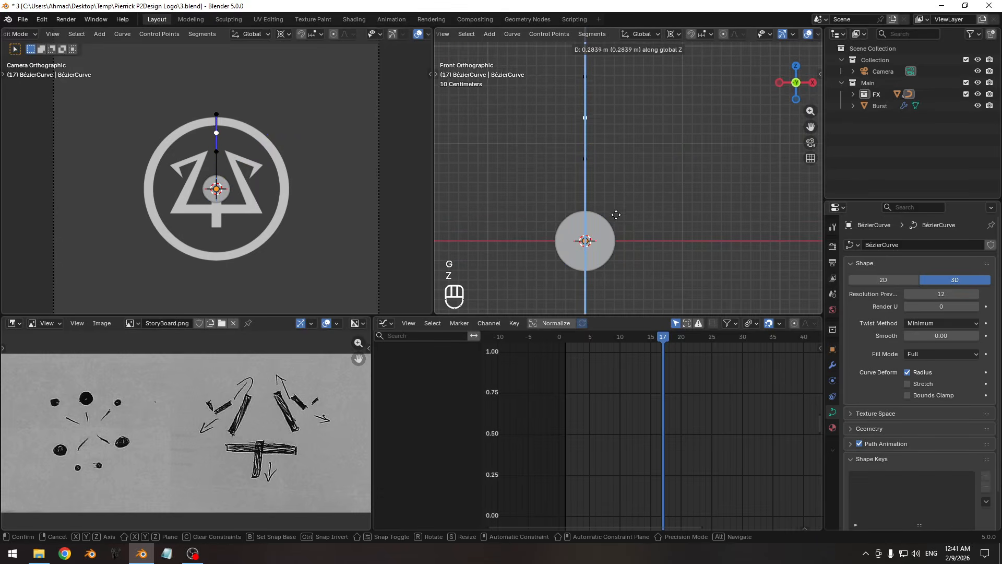
click(614, 205)
mouse_move(269, 154)
ctrl+middle_down()
mouse_move(269, 185)
mouse_move(269, 149)
ctrl+middle_up()
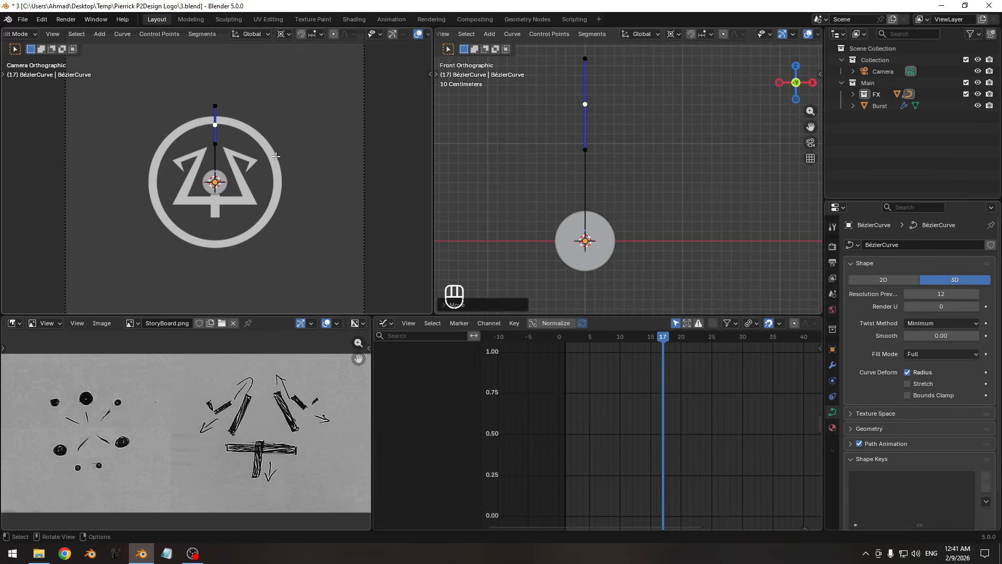
key(Tab)
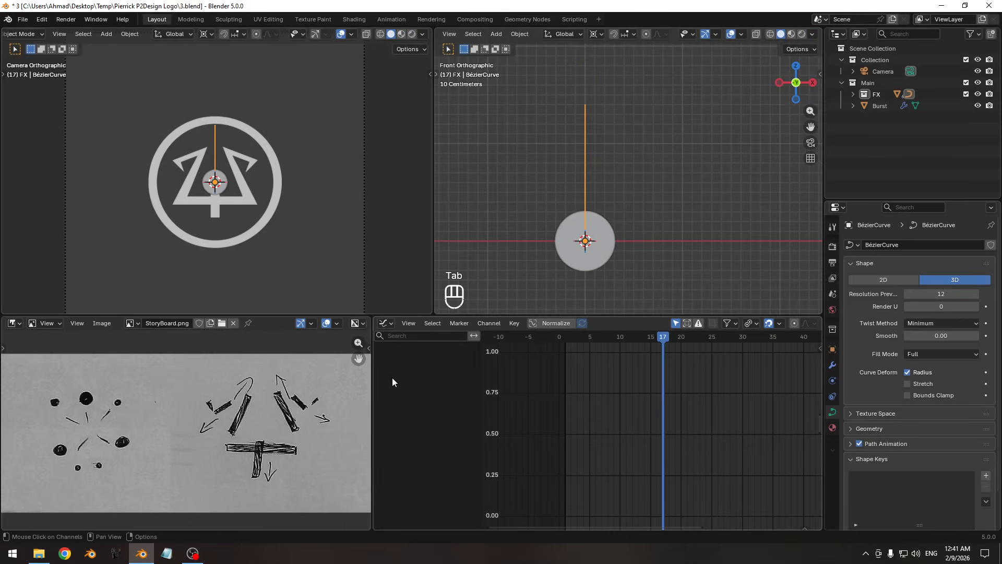
- Switch the storyboard area to the Geometry Node Editor and give the curve a Geometry Nodes modifier with a new node group
key(shift+F3)
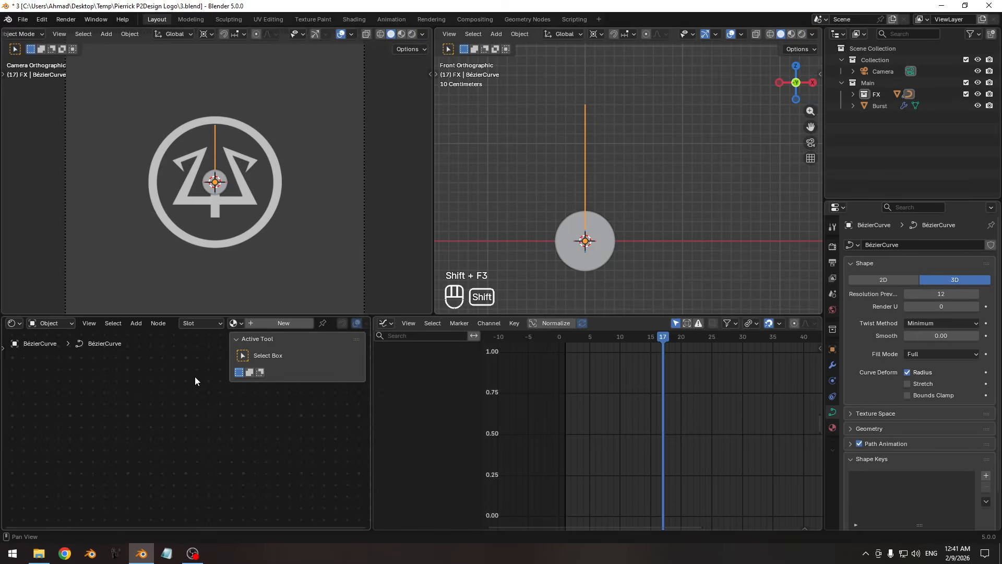
key(shift+F3)
key(shift+F3)
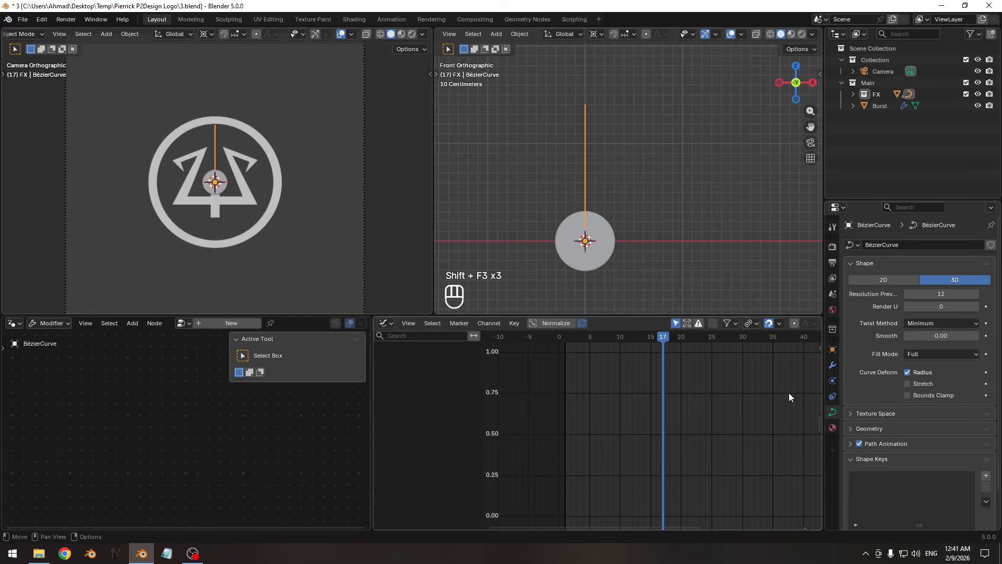
click(832, 364)
click(888, 245)
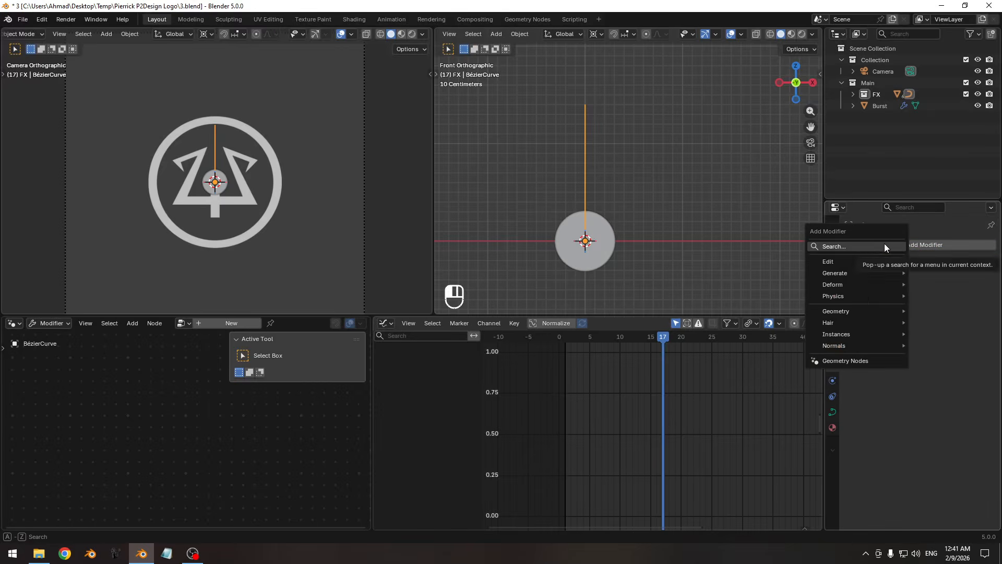
click(865, 360)
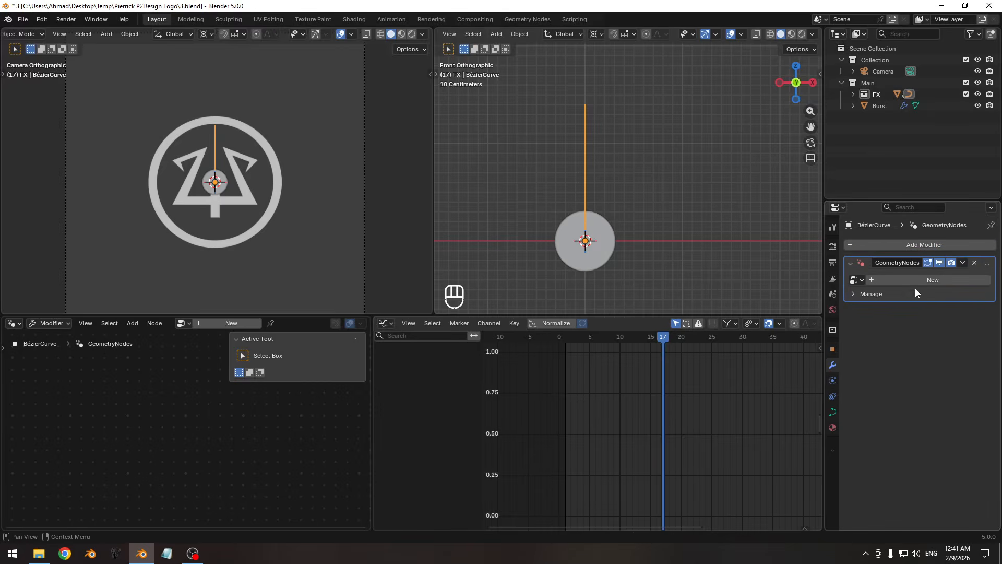
click(900, 279)
- Hide the node editor's sidebar and insert a Curve to Tube node between Group Input and Group Output
key(n)
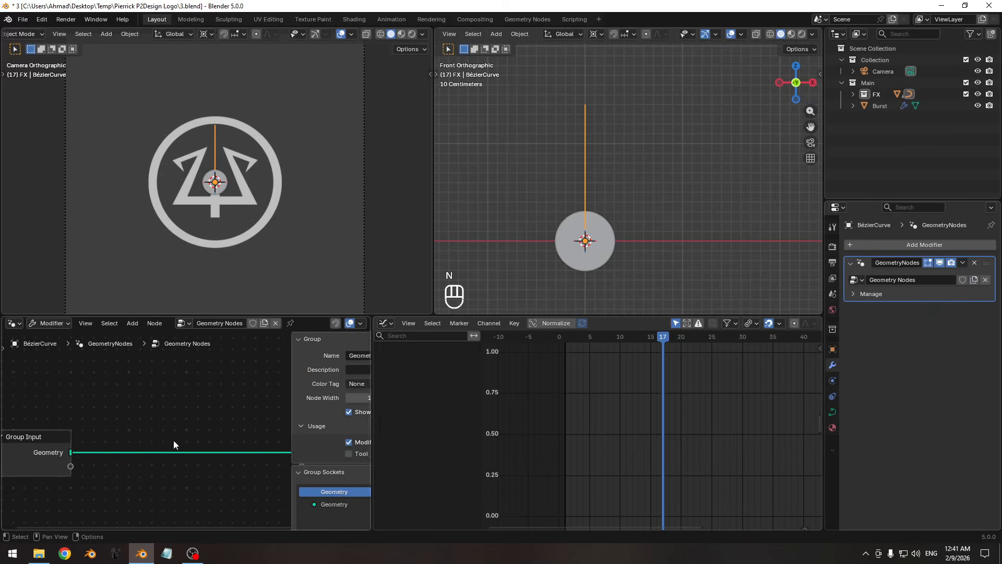
middle_drag(173, 440, 193, 414)
key(shift+a)
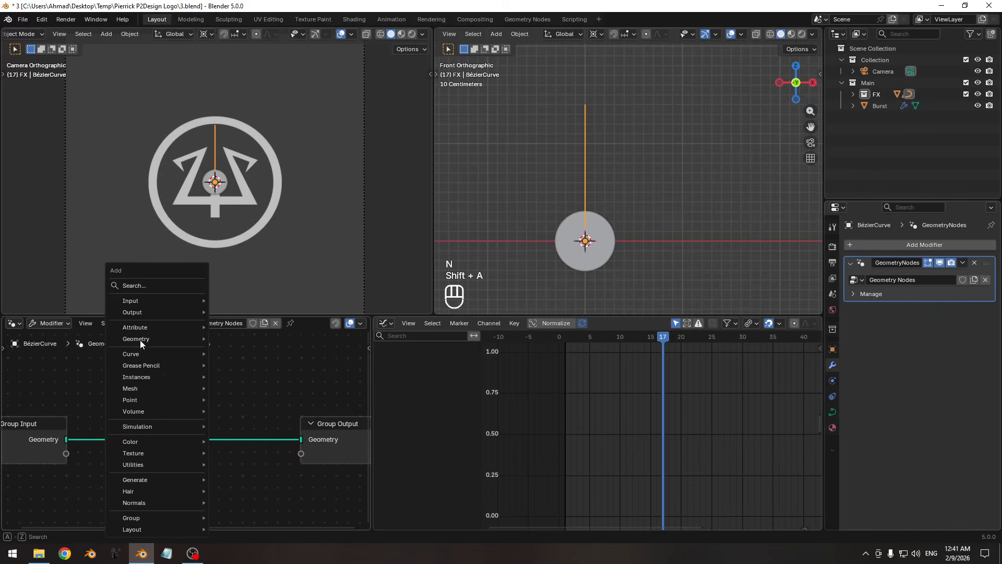
text(curve)
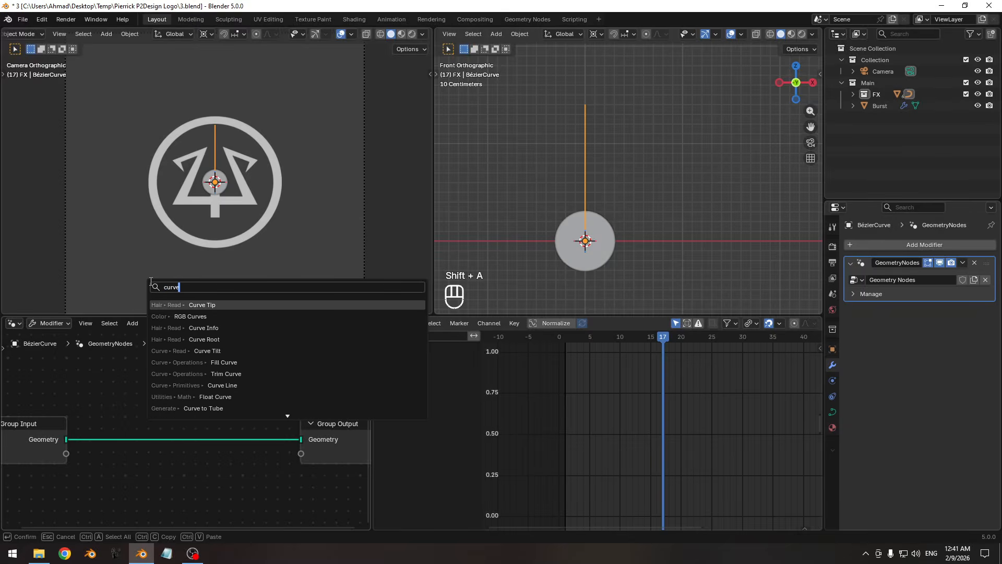
text( to tu)
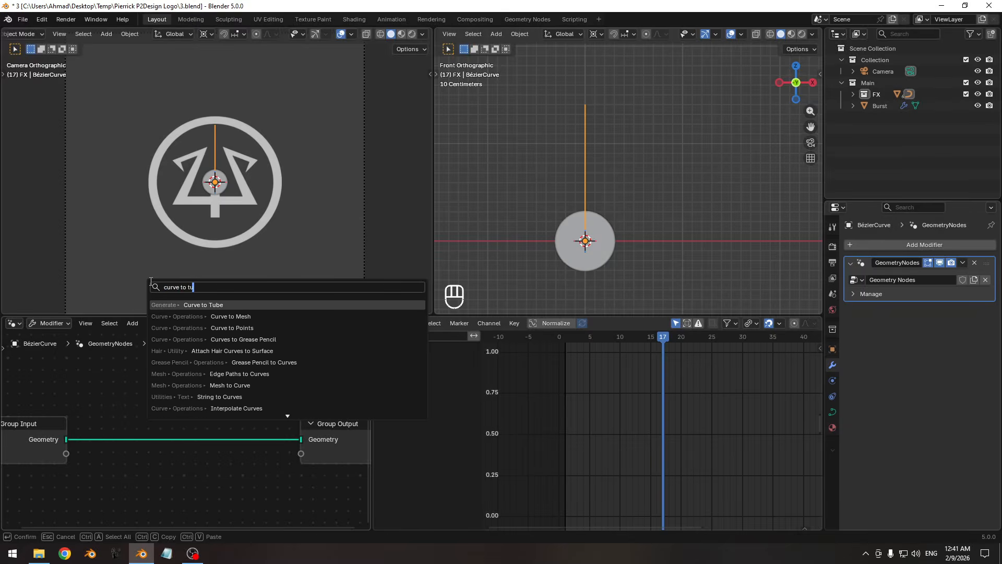
key(Return)
click(184, 367)
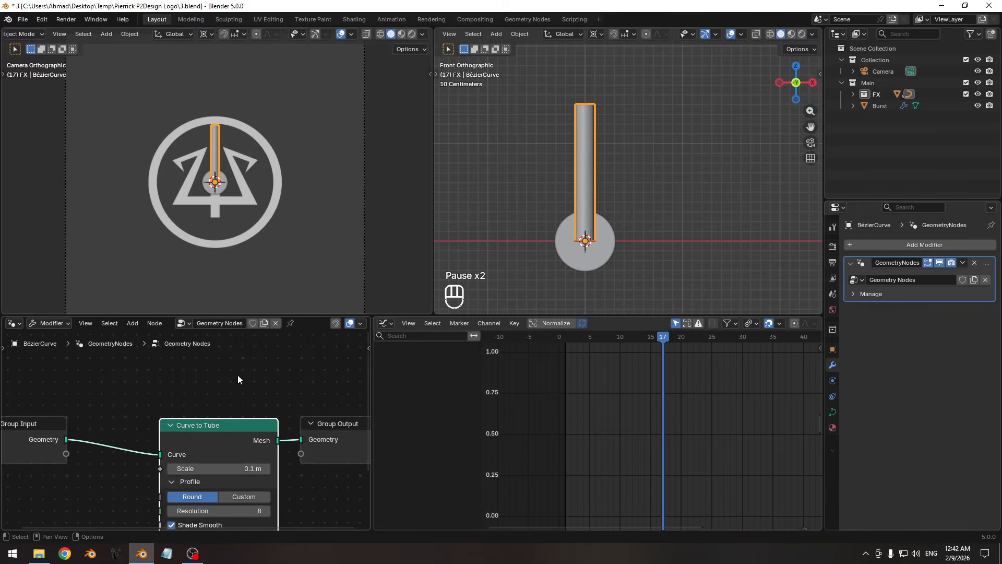
- Move the Group Input node aside and expose the Curve to Tube node's Scale as a group input
scroll(226, 230, up, 3)
middle_drag(146, 484, 259, 455)
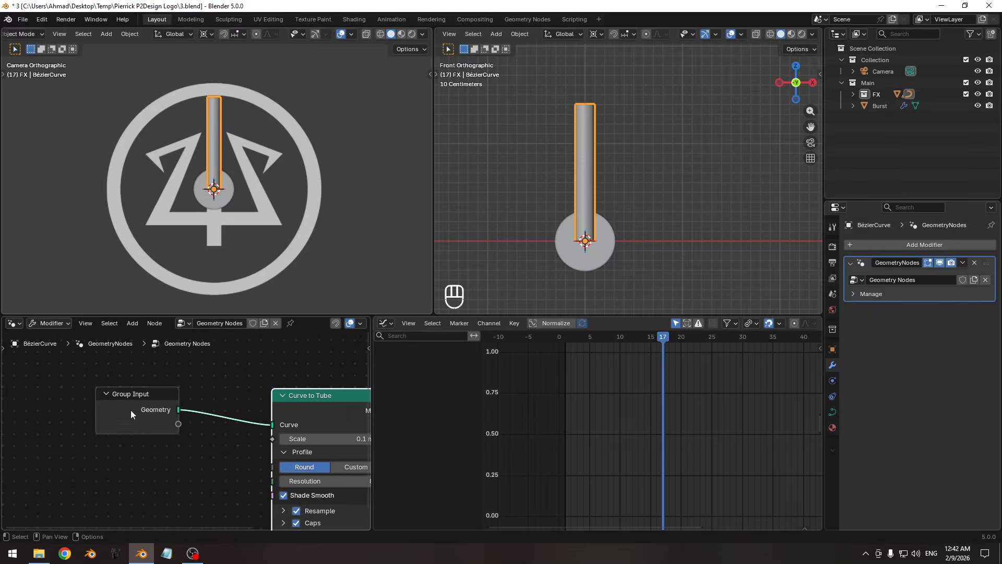
drag(134, 403, 89, 417)
drag(272, 439, 132, 438)
- Show the camera viewport in wireframe and raise the modifier's Scale to 0.308 m, matching the tube's width to the small circle
scroll(245, 230, up, 3)
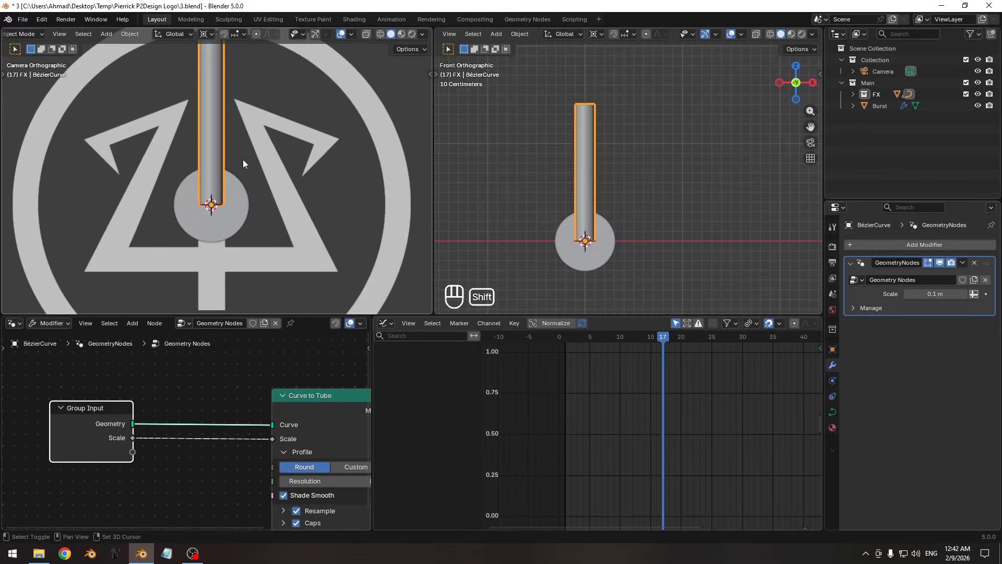
shift+middle_drag(242, 158, 255, 229)
drag(934, 293, 970, 294)
mouse_move(250, 249)
shift+middle_down()
mouse_move(243, 139)
mouse_move(280, 161)
mouse_move(275, 188)
mouse_move(267, 180)
mouse_move(229, 208)
shift+middle_up()
key(shift+z)
shift+drag(940, 294, 952, 293)
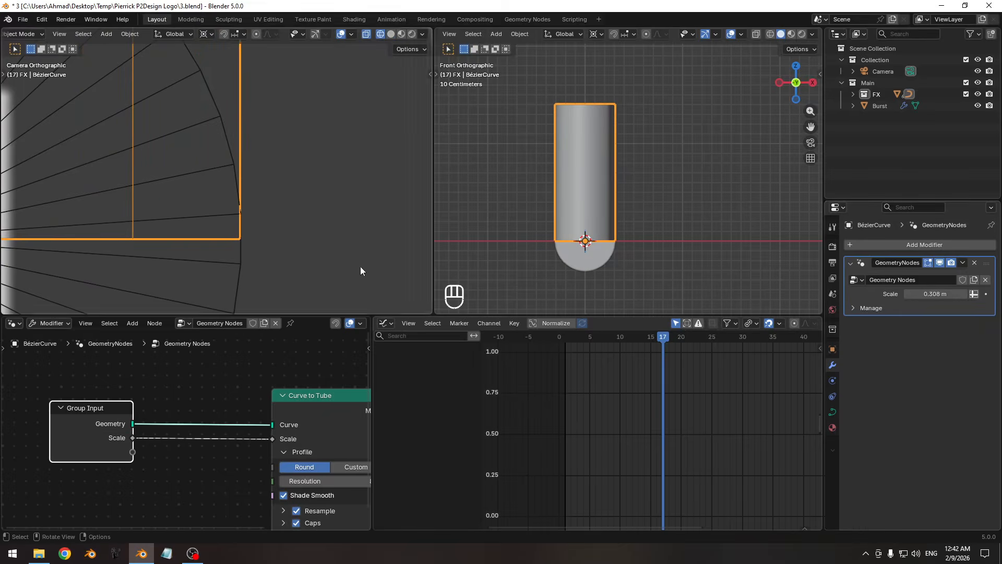
- Expand the Caps settings of the Curve to Tube node and set the caps type to Round
ctrl+middle_drag(271, 230, 193, 247)
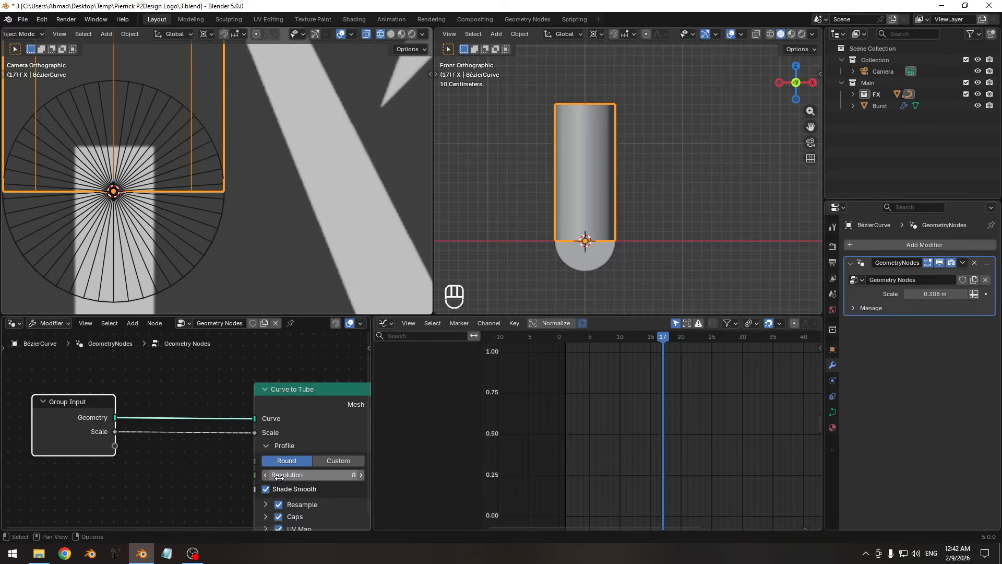
ctrl+middle_drag(307, 483, 201, 405)
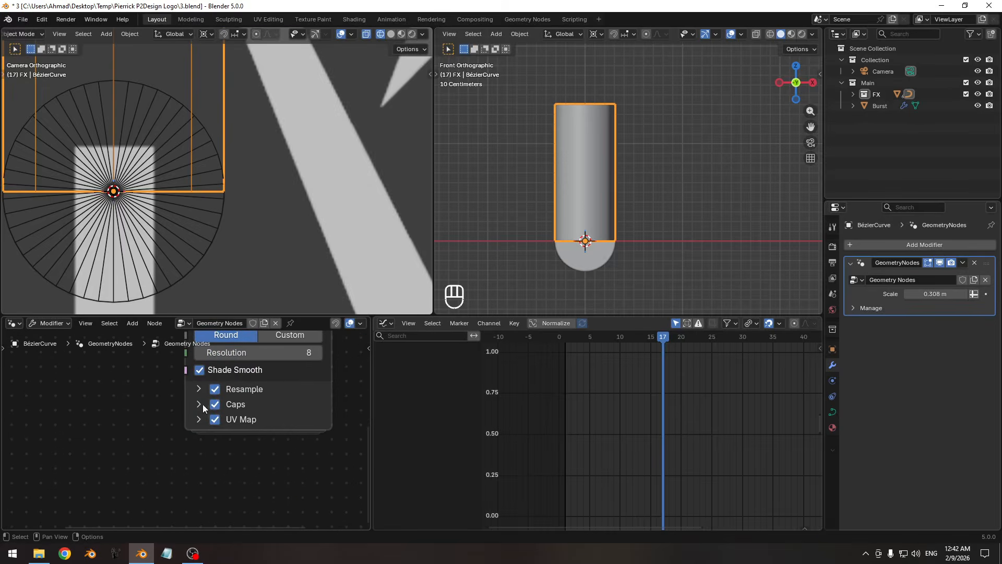
click(198, 404)
click(217, 424)
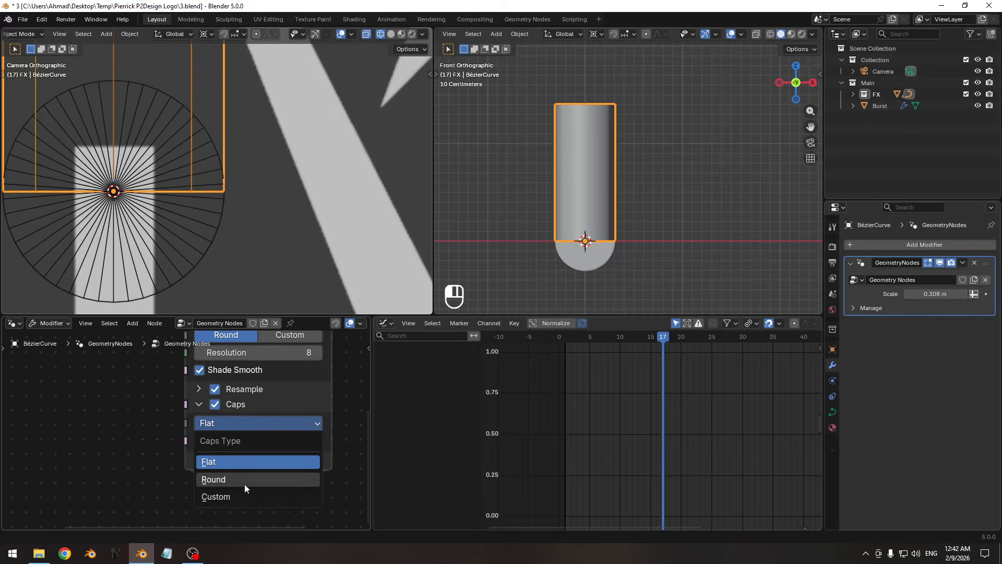
click(244, 483)
- Set the tube's round profile resolution to 32
ctrl+middle_drag(148, 214, 272, 148)
middle_drag(278, 402, 271, 448)
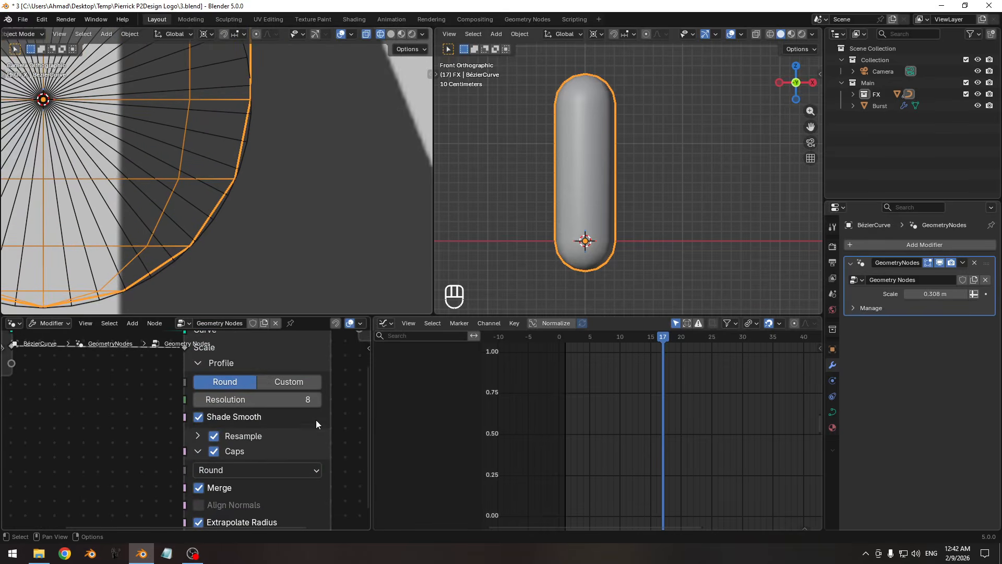
click(276, 399)
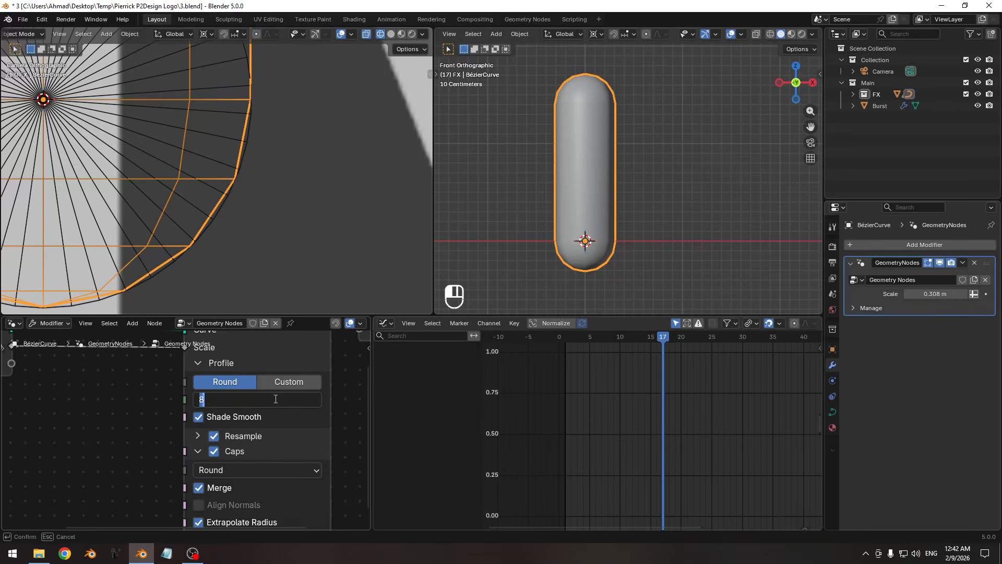
key(Return)
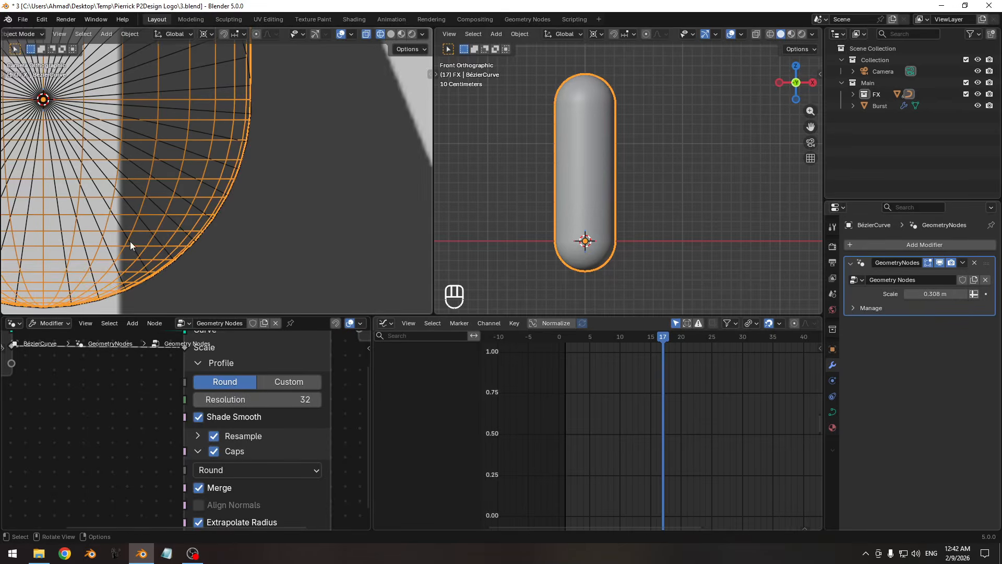
- Compare the tube's edge with the circle up close and set the modifier's Scale to 0.309 m
shift+middle_drag(129, 241, 265, 257)
shift+middle_drag(265, 257, 201, 233)
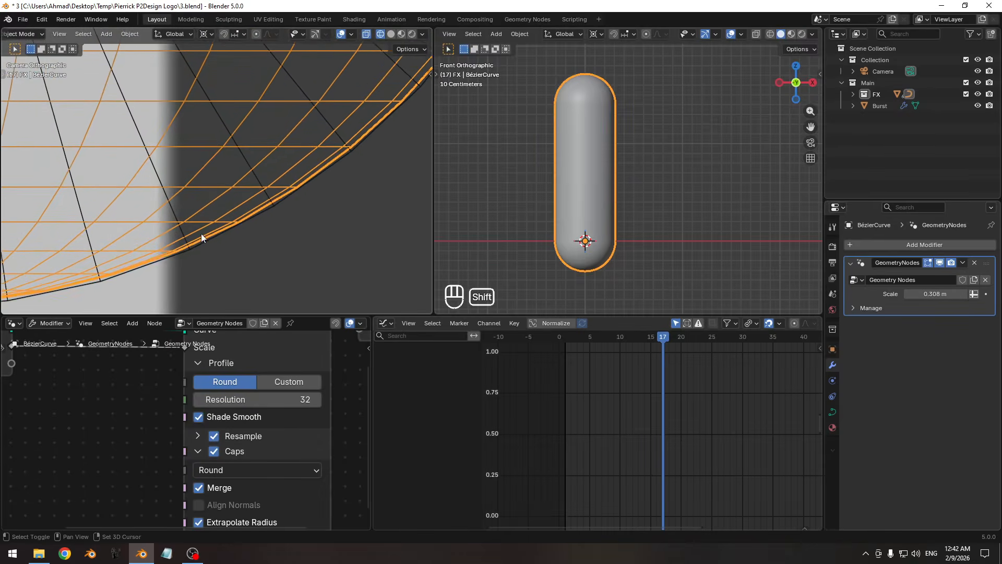
click(926, 296)
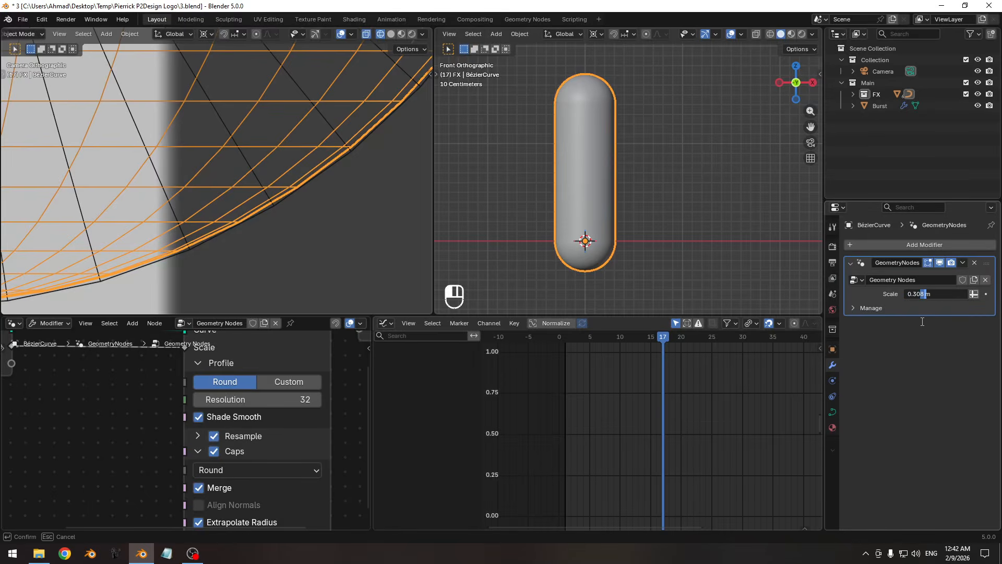
key(Return)
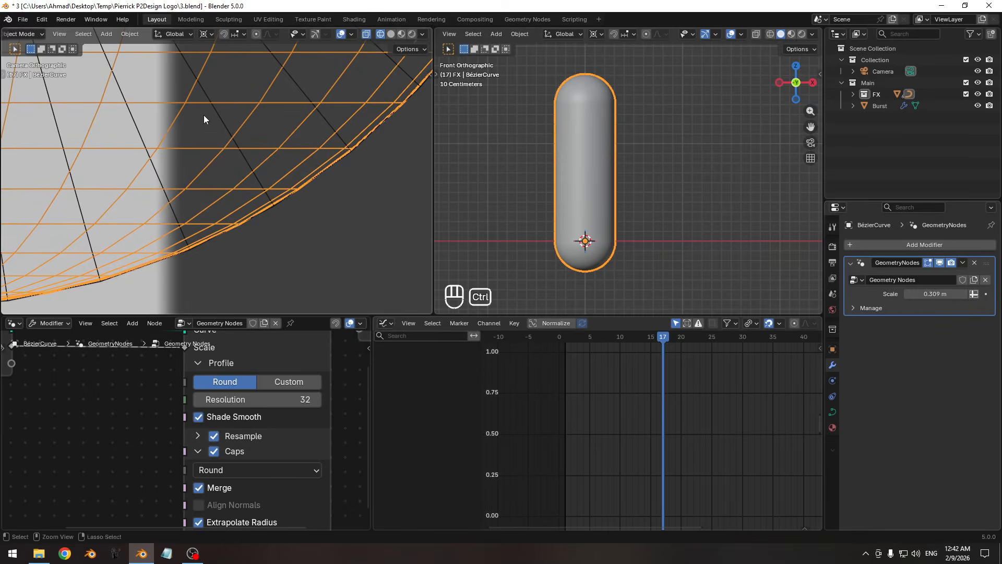
ctrl+middle_drag(204, 115, 222, 195)
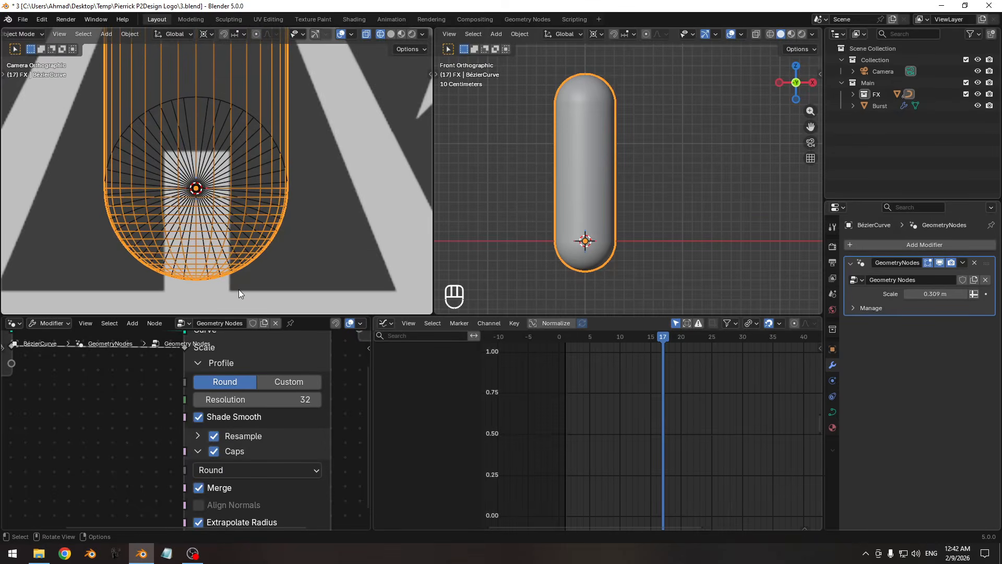
- Insert a Trim Curve node between Group Input and Curve to Tube
key(Pause)
key(Pause)
middle_drag(106, 372, 177, 425)
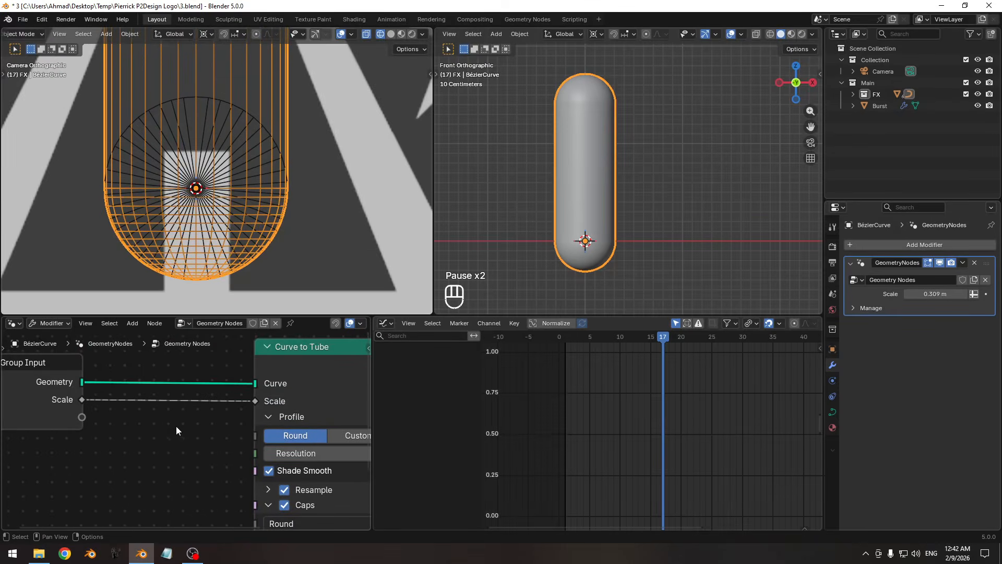
key(shift+a)
click(148, 286)
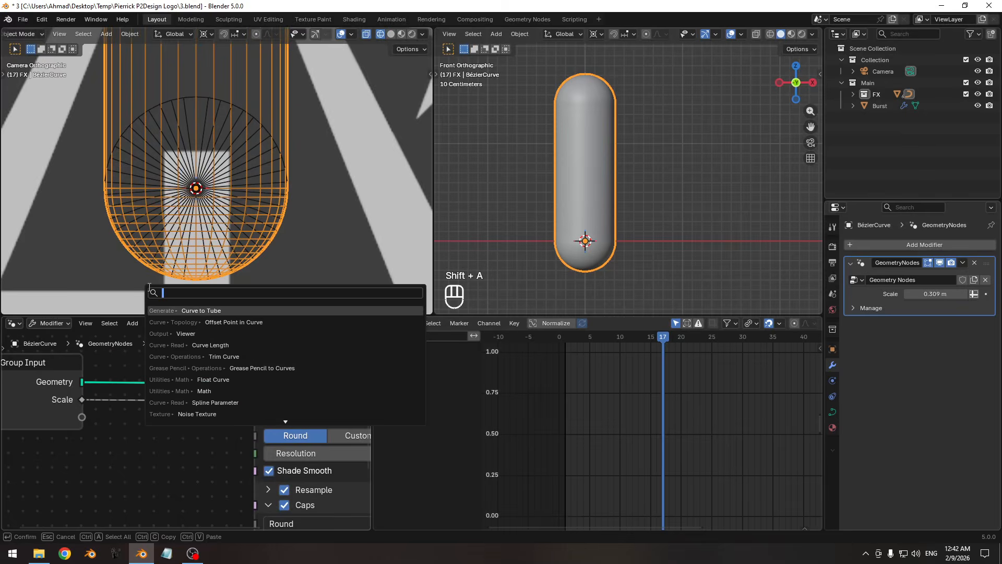
text(trim c)
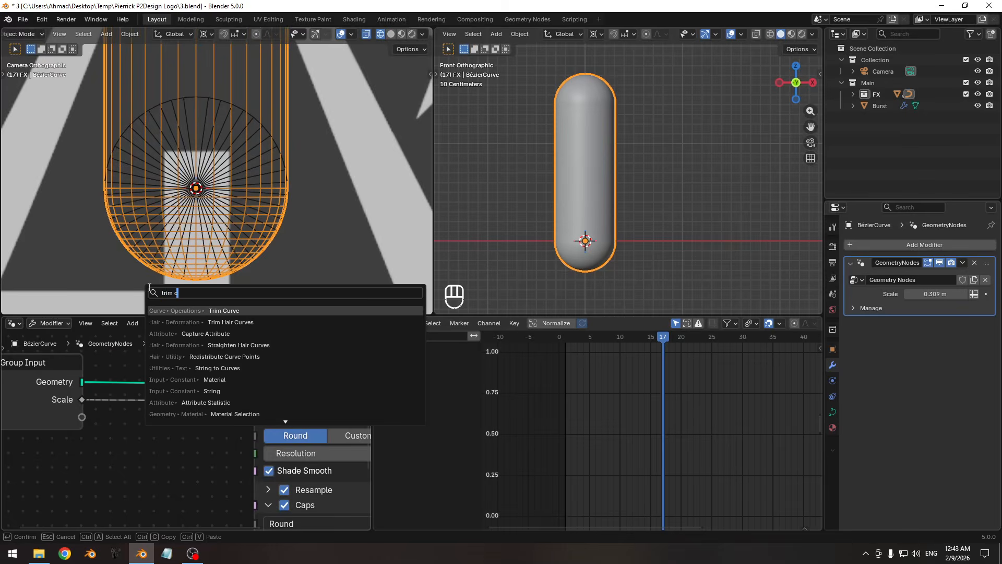
key(Return)
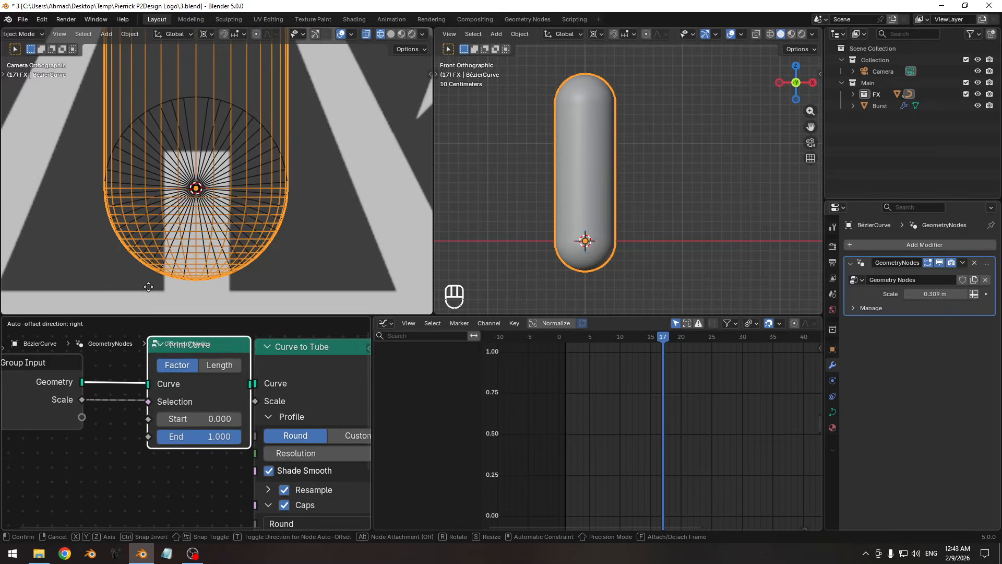
click(126, 297)
drag(203, 367, 207, 360)
- Make room beside the Group Input node and expose the Trim Curve node's End and Start as group inputs
middle_drag(82, 364, 209, 381)
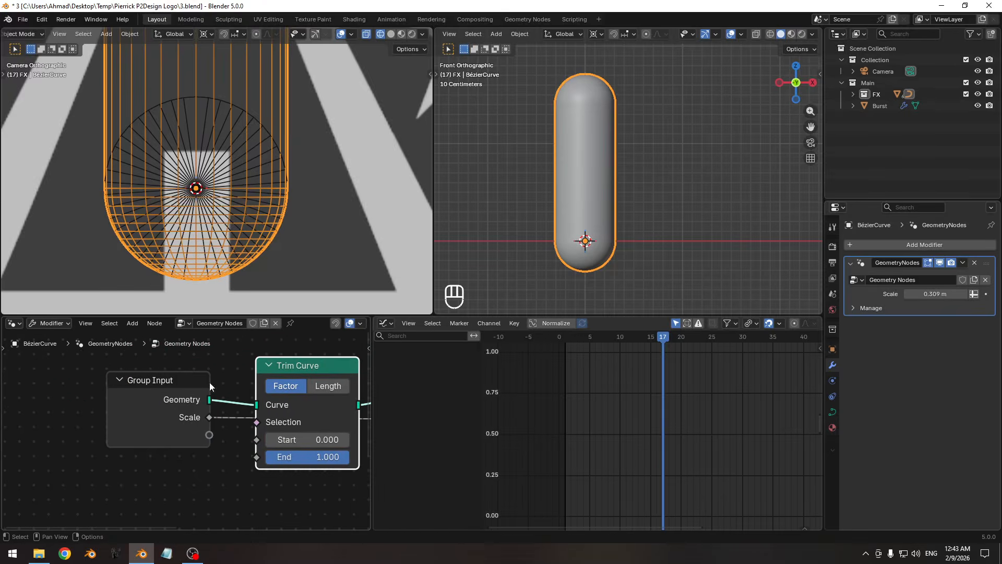
drag(209, 383, 144, 385)
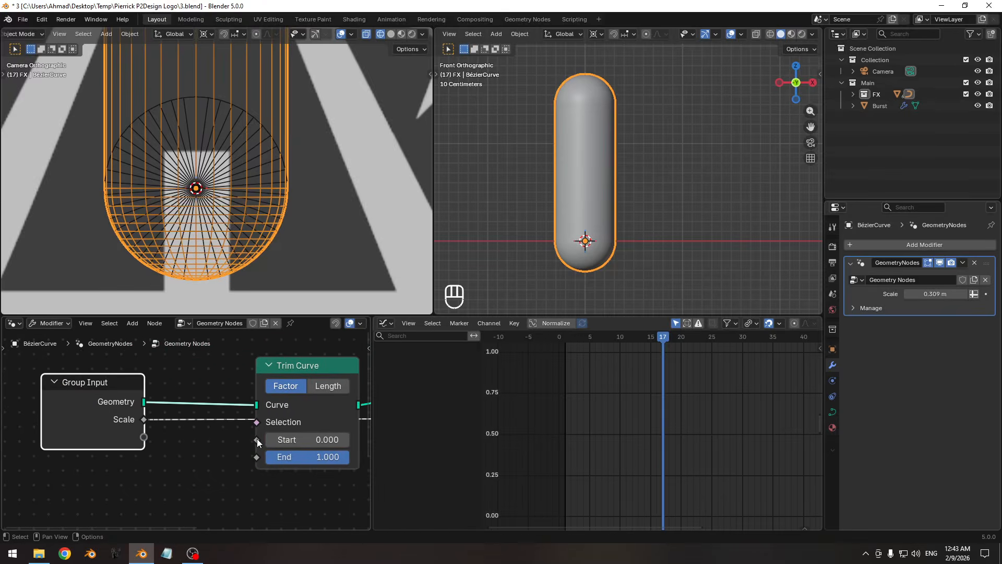
drag(163, 426, 144, 436)
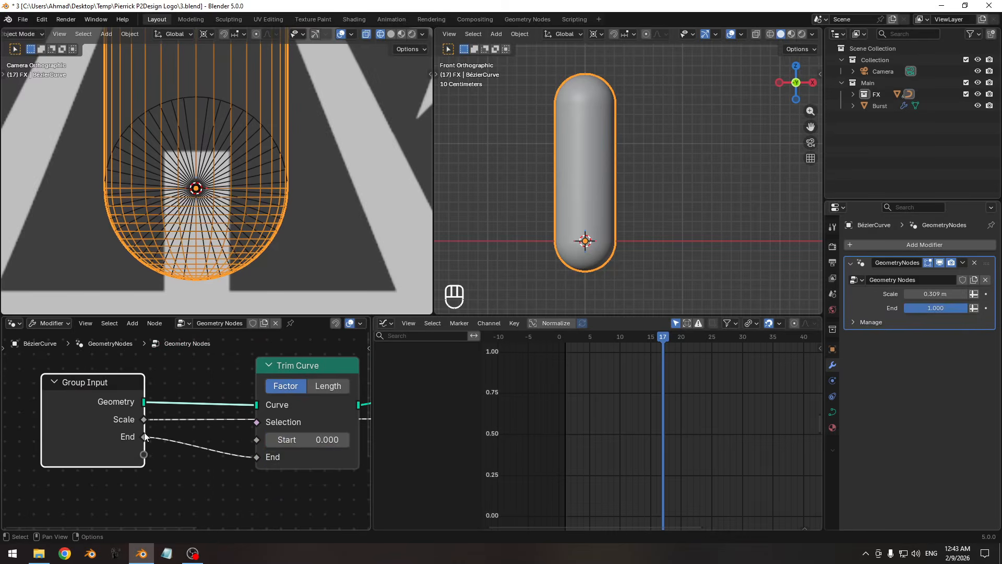
drag(256, 440, 144, 454)
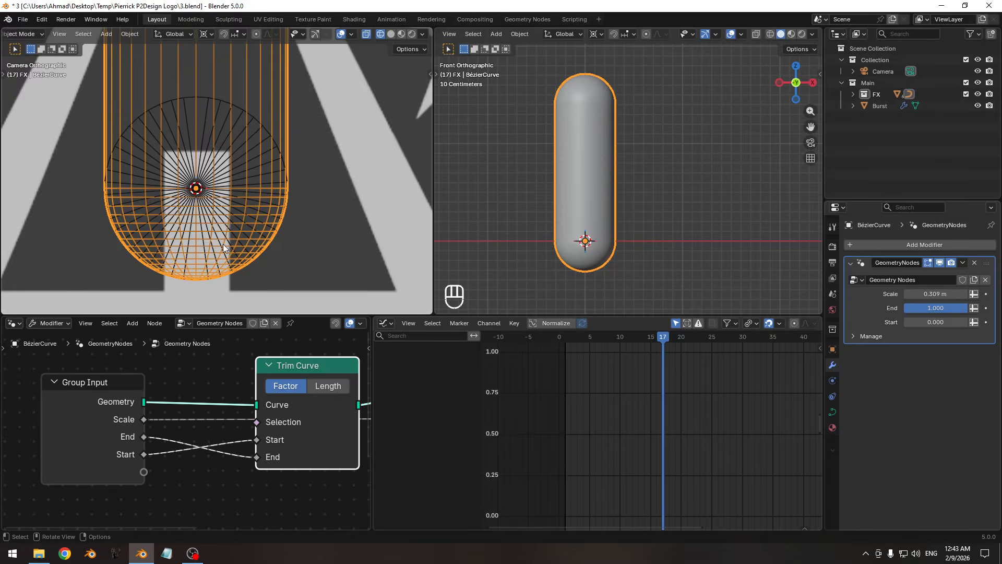
- Set the modifier's End to 0.000 to collapse the tube into a ball and compare its outline with the circle
ctrl+middle_drag(252, 177, 222, 206)
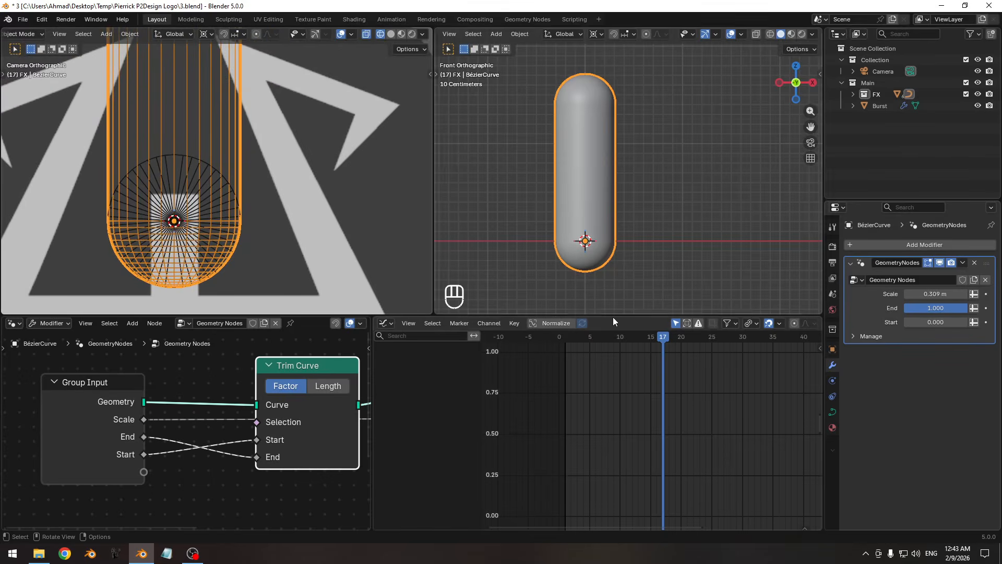
shift+drag(945, 308, 855, 308)
shift+middle_drag(135, 179, 163, 148)
ctrl+middle_drag(163, 149, 267, 171)
shift+middle_drag(266, 171, 305, 173)
shift+drag(933, 308, 911, 309)
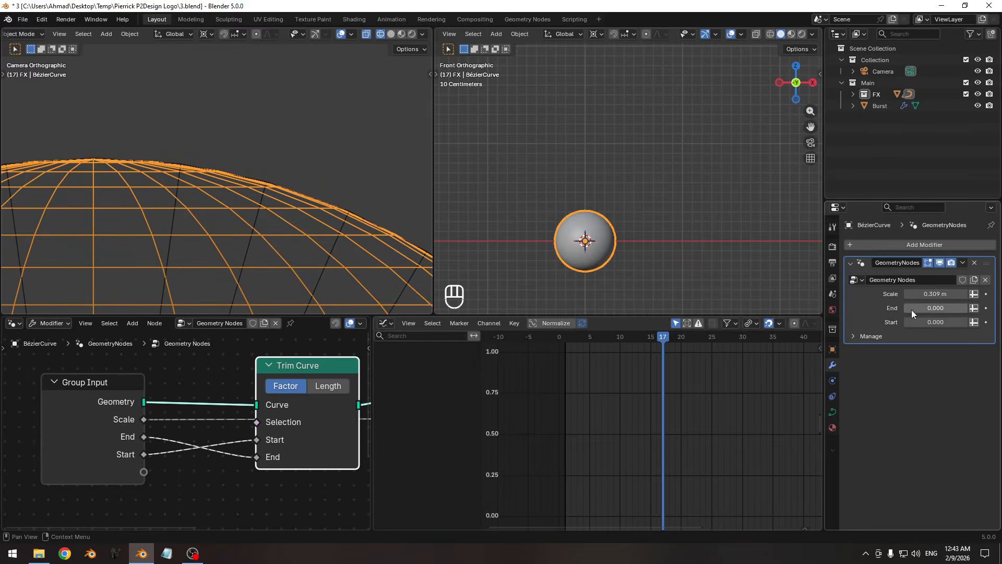
ctrl+middle_drag(238, 183, 244, 156)
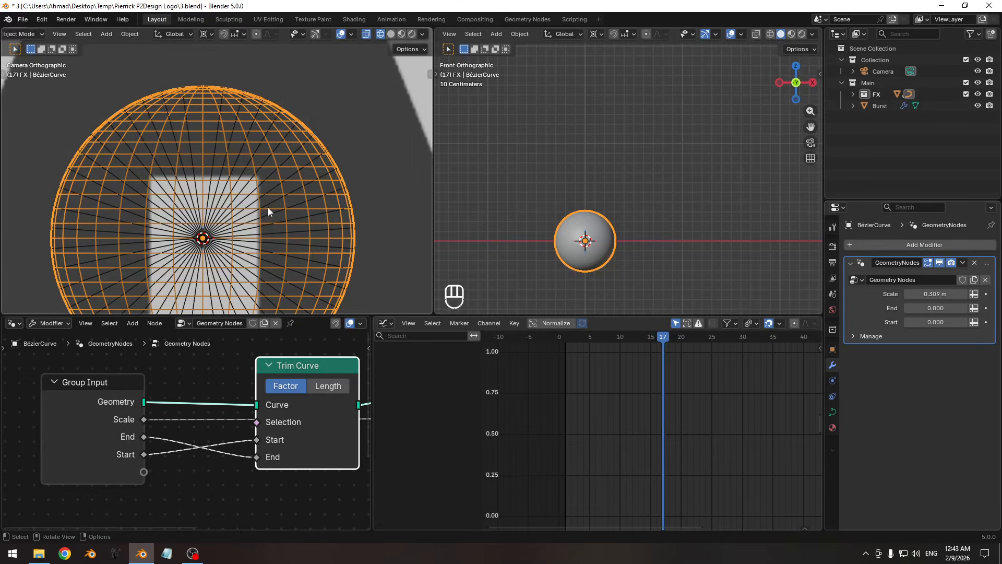
scroll(236, 182, down, 4)
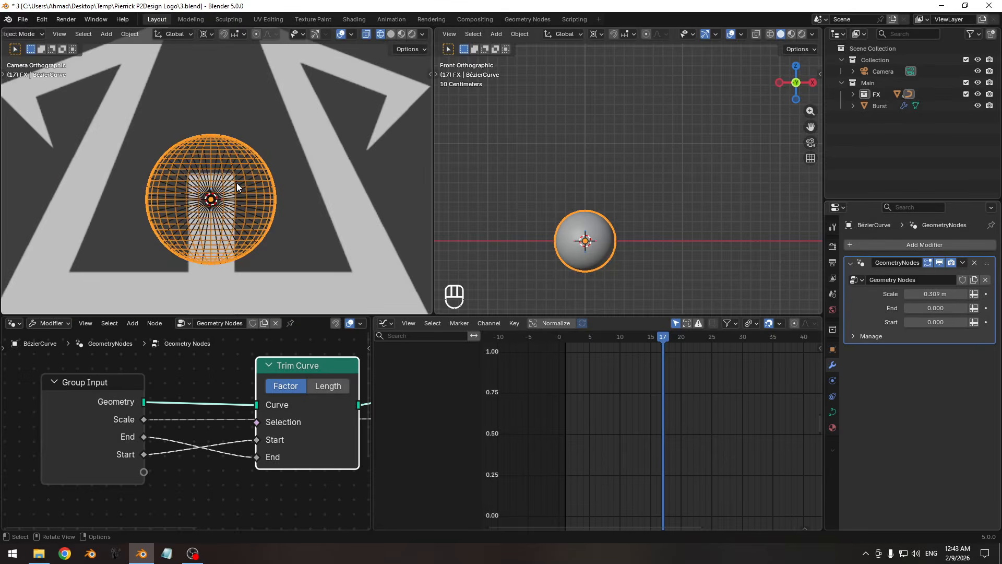
ctrl+middle_drag(237, 183, 274, 156)
shift+middle_drag(275, 156, 266, 180)
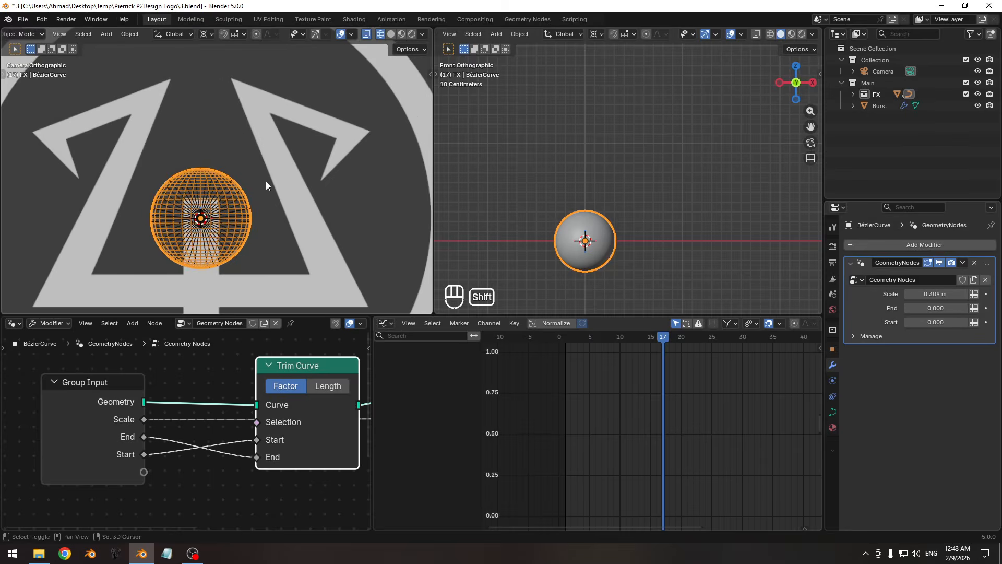
- Scale down the keyframe handle on Burst's End curve just before frame 13 and save the file
drag(662, 340, 639, 345)
click(597, 188)
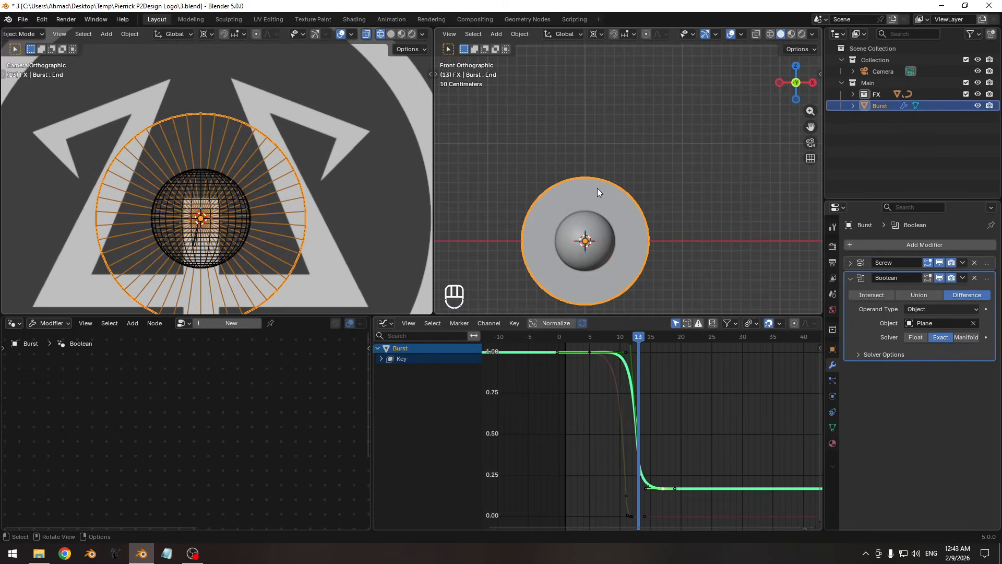
ctrl+middle_drag(640, 391, 624, 393)
click(616, 391)
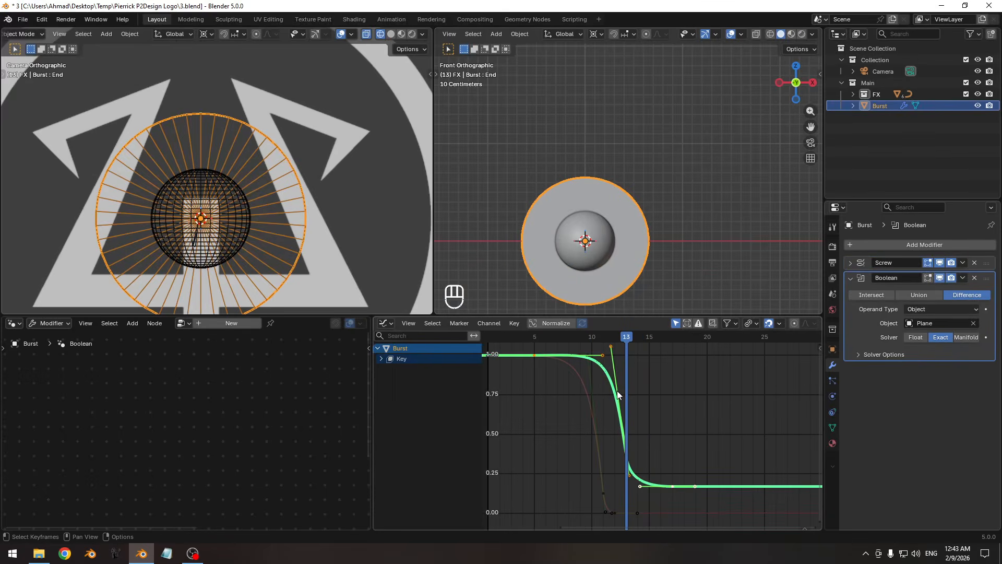
key(ctrl+c)
ctrl+middle_drag(617, 393, 609, 434)
key(s)
click(654, 387)
key(ctrl+s)
ctrl+middle_drag(282, 164, 281, 194)
ctrl+middle_drag(586, 444, 654, 442)
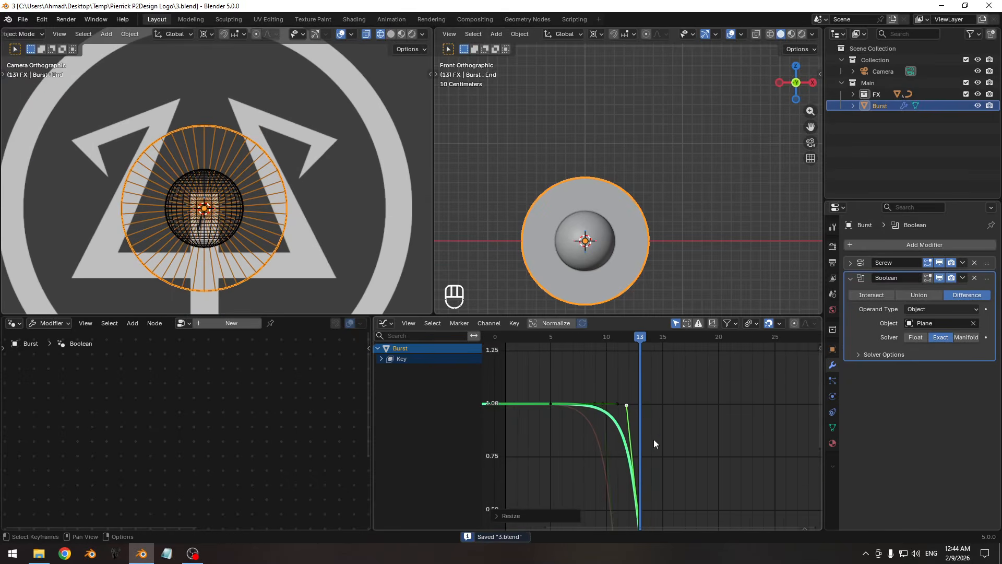
- Copy Burst's End keyframes, keyframe the Bézier tube's End value at frame 13 and paste them onto that channel
drag(658, 454, 610, 441)
key(ctrl+c)
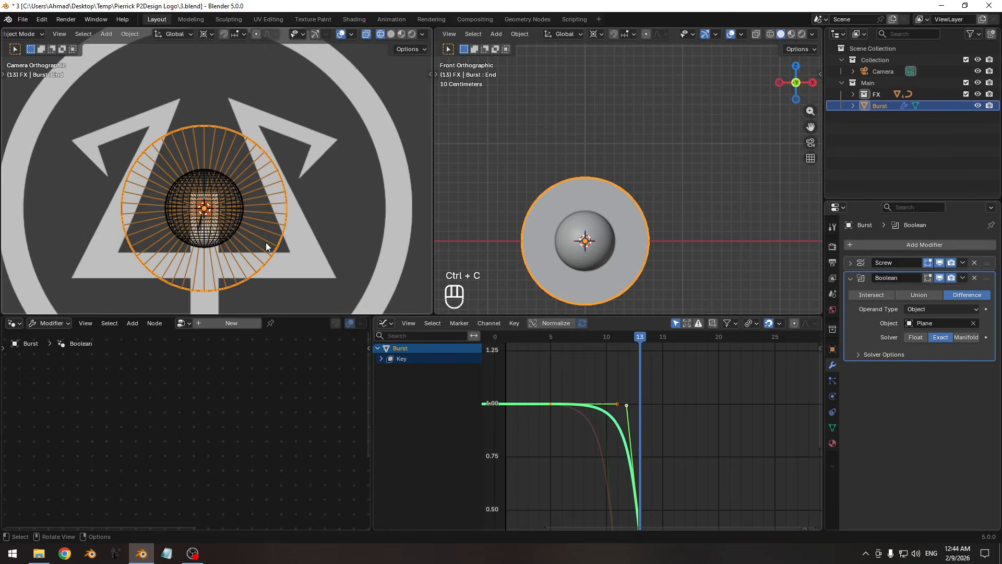
click(581, 231)
click(985, 308)
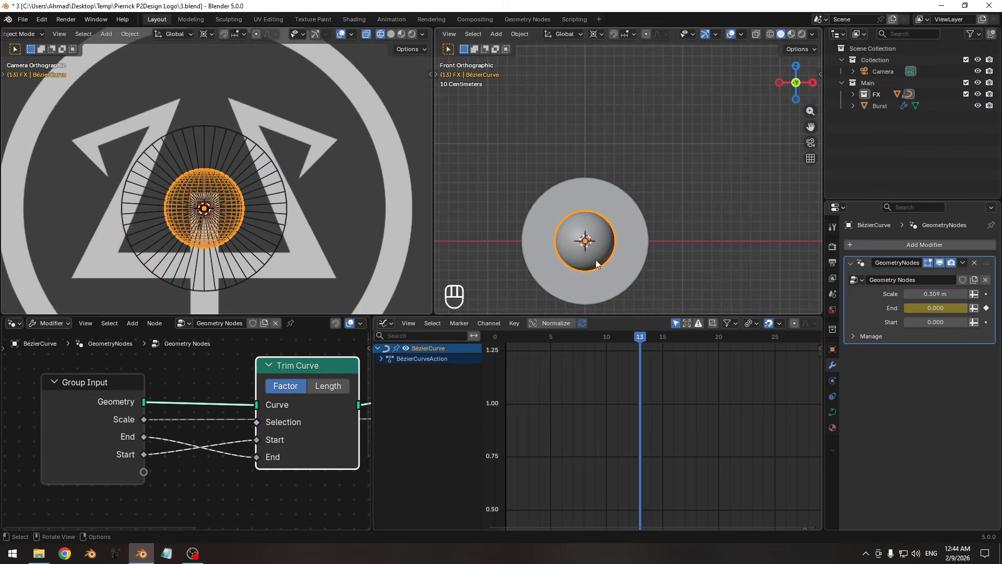
key(Home)
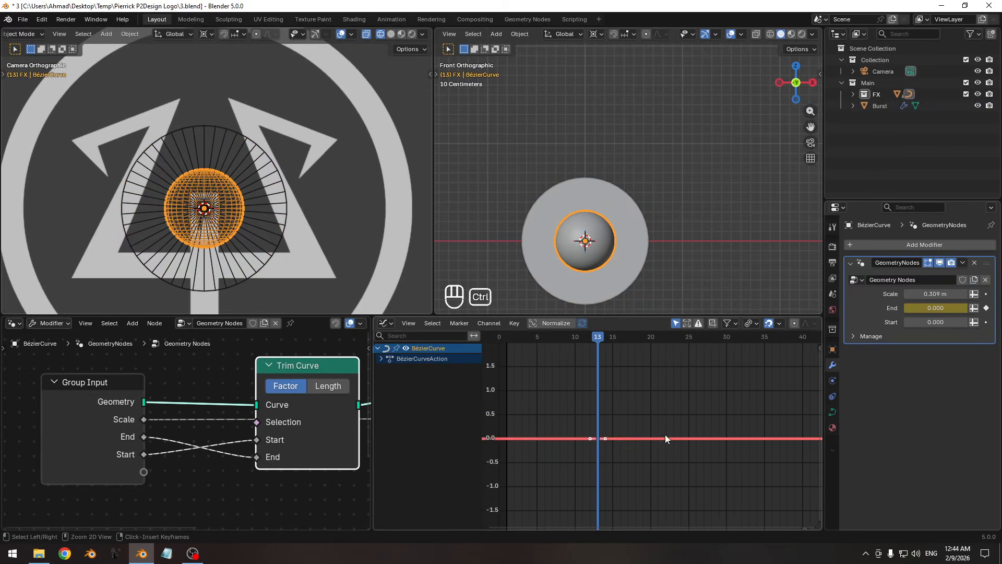
key(ctrl+v)
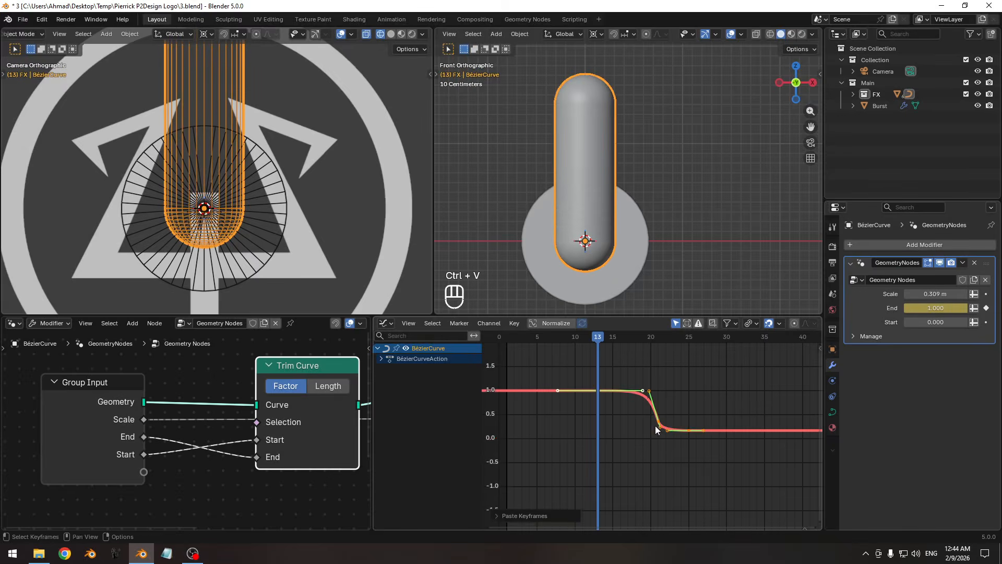
- Move the tube's pasted End keyframes earlier in time so they begin at frame 5, matching Burst's curve
click(638, 211)
ctrl+middle_drag(562, 417, 571, 400)
shift+middle_drag(571, 400, 628, 395)
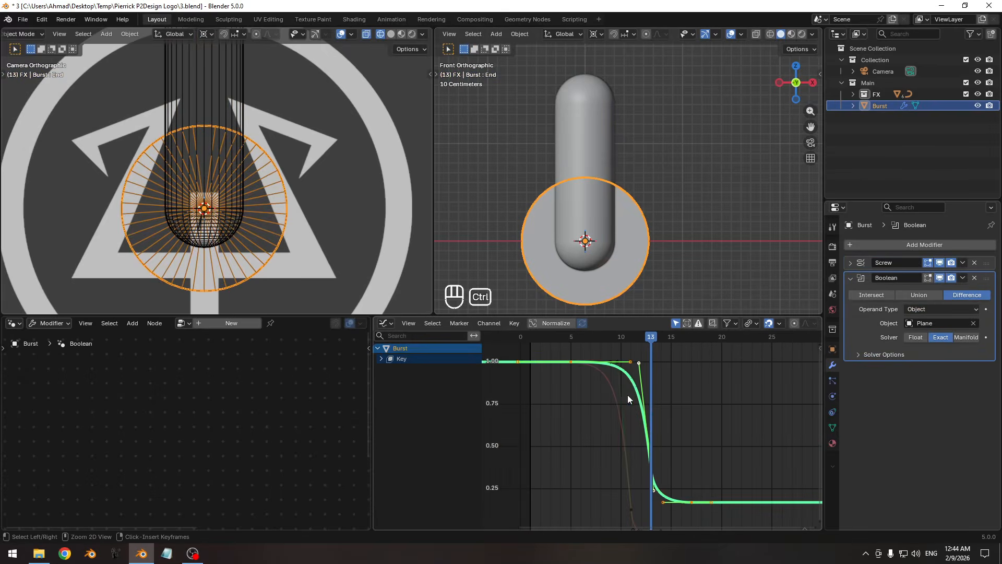
drag(603, 340, 571, 338)
click(603, 183)
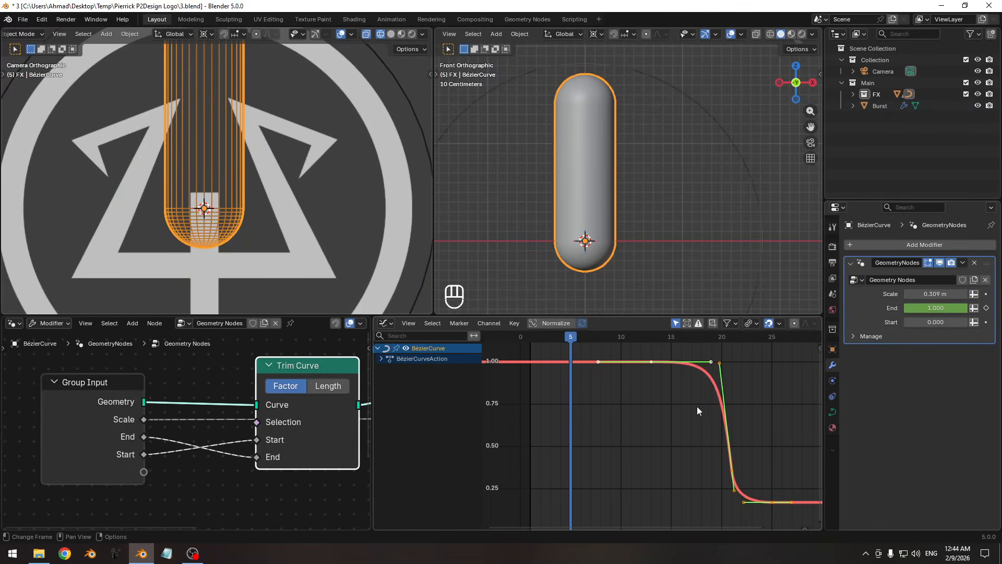
key(g)
key(x)
click(618, 412)
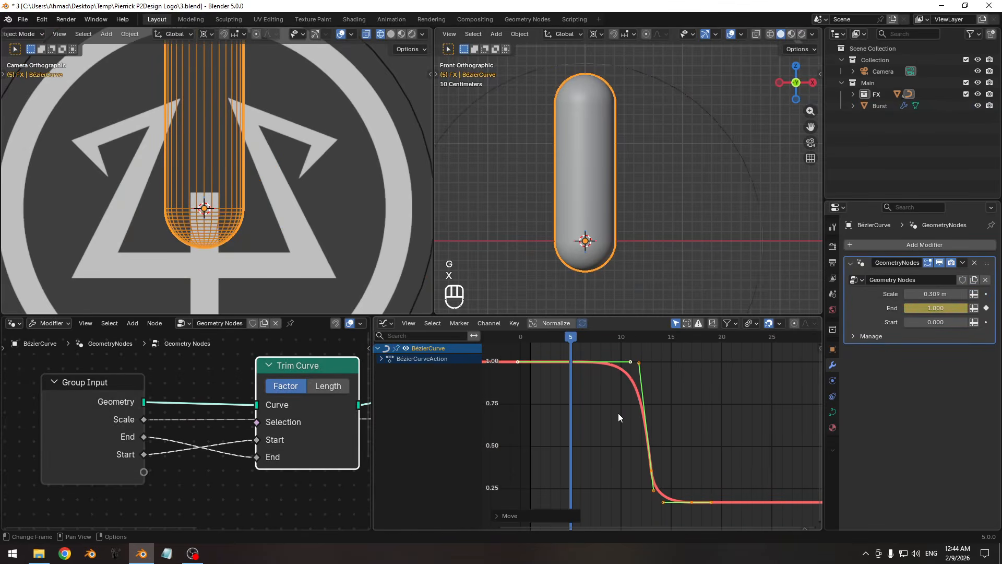
- Step through frames 5 to 17 and compare the shrinking tube's outline with the Burst circle
ctrl+middle_drag(281, 186, 254, 220)
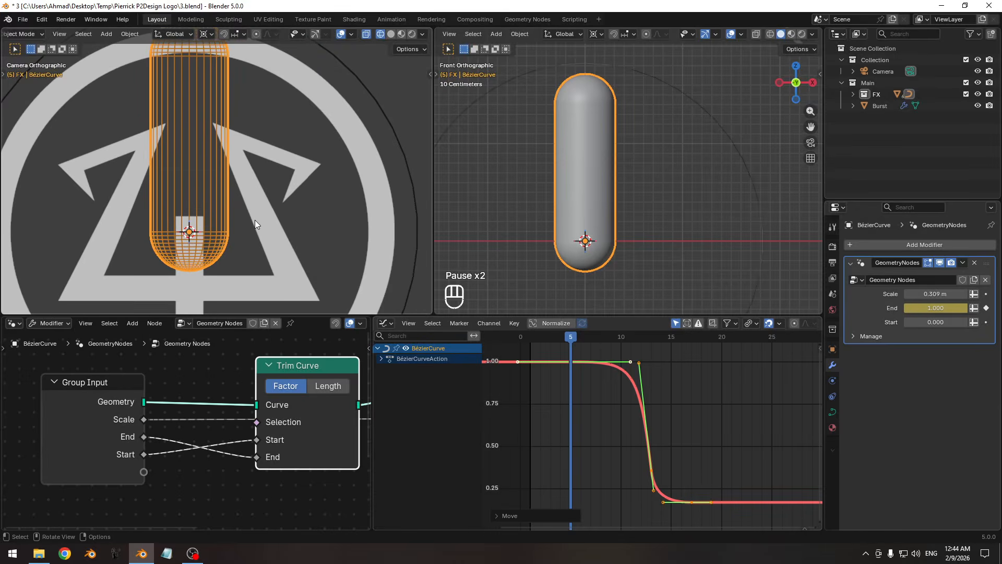
key(Right)
key(Right)
key(Right)
key(Right)
key(Right)
key(Right)
key(Right)
key(Right)
key(Right)
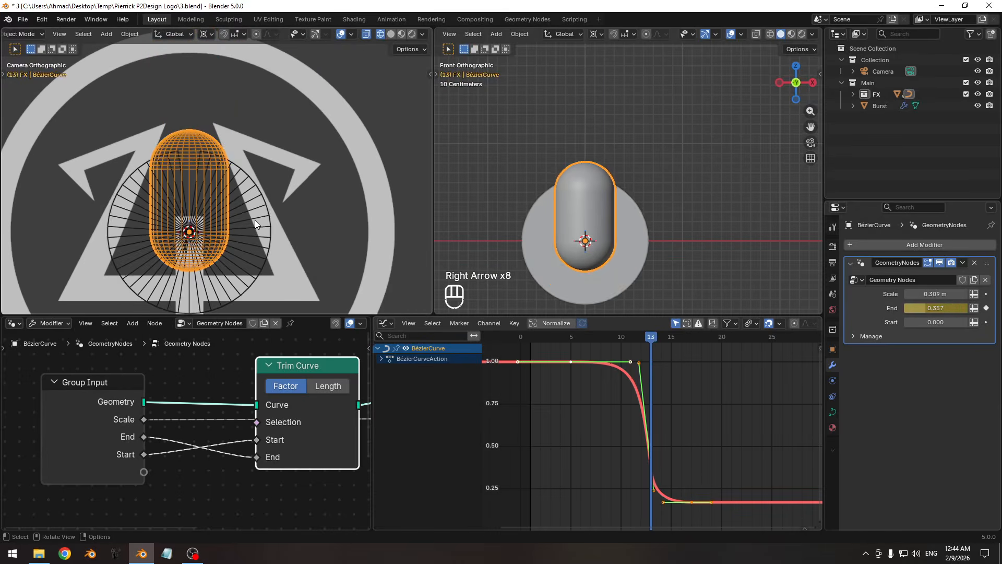
key(Right)
key(Right)
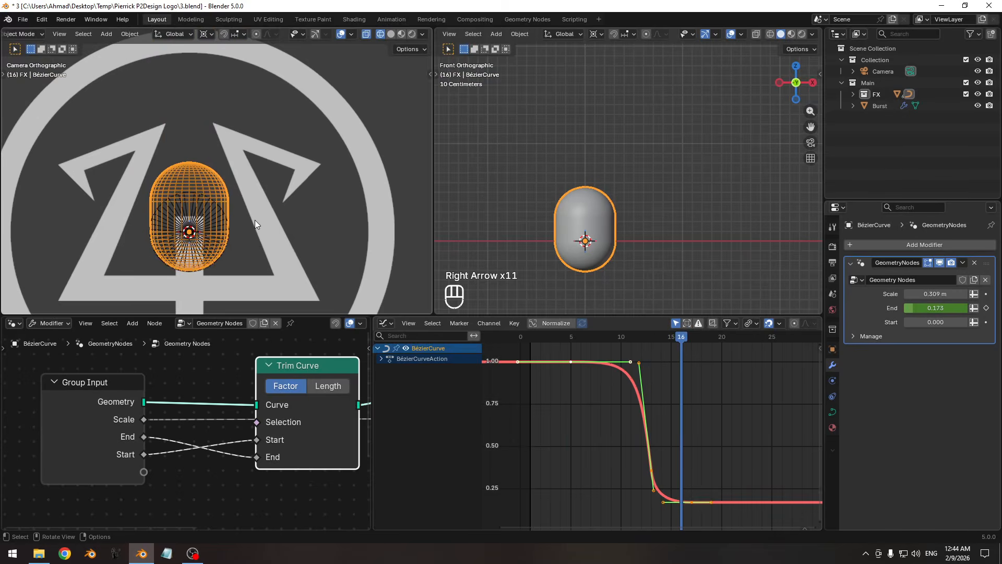
key(Down)
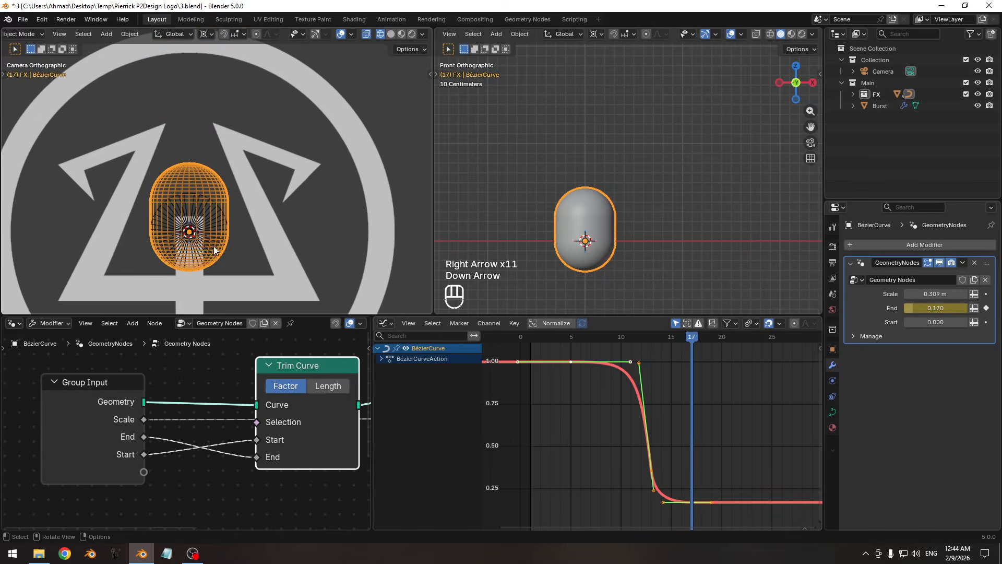
- Lower the tube's End keyframes along the value axis until End is about 0 at frame 17
ctrl+middle_drag(652, 449, 626, 439)
ctrl+middle_drag(230, 225, 219, 152)
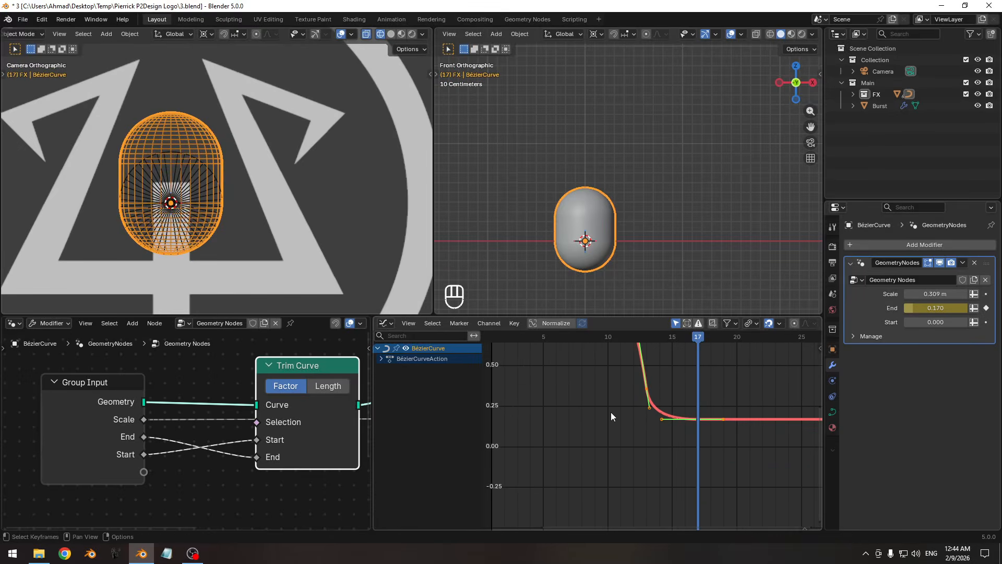
ctrl+middle_drag(670, 442, 667, 429)
key(g)
key(y)
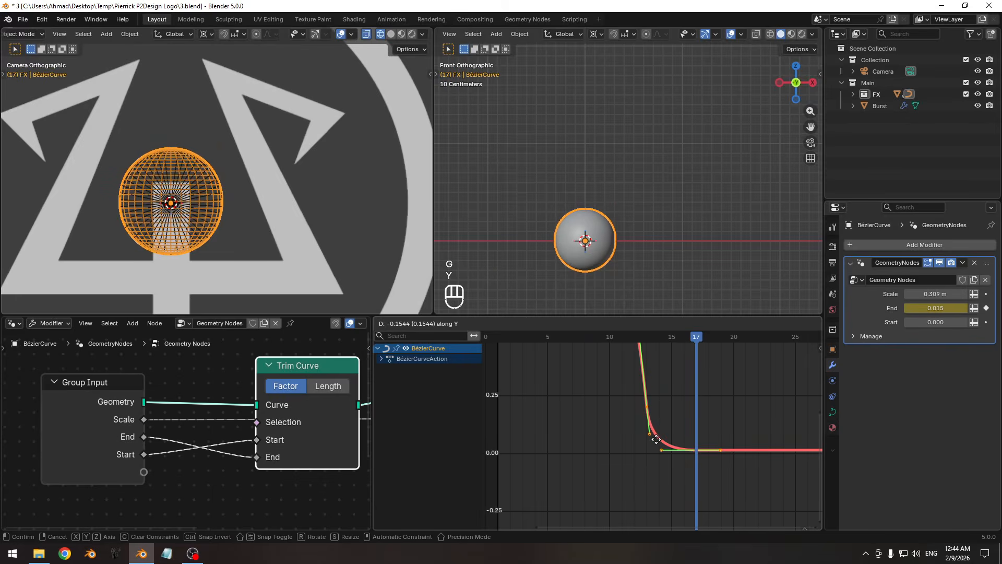
click(656, 440)
ctrl+middle_drag(656, 439, 624, 410)
key(g)
key(y)
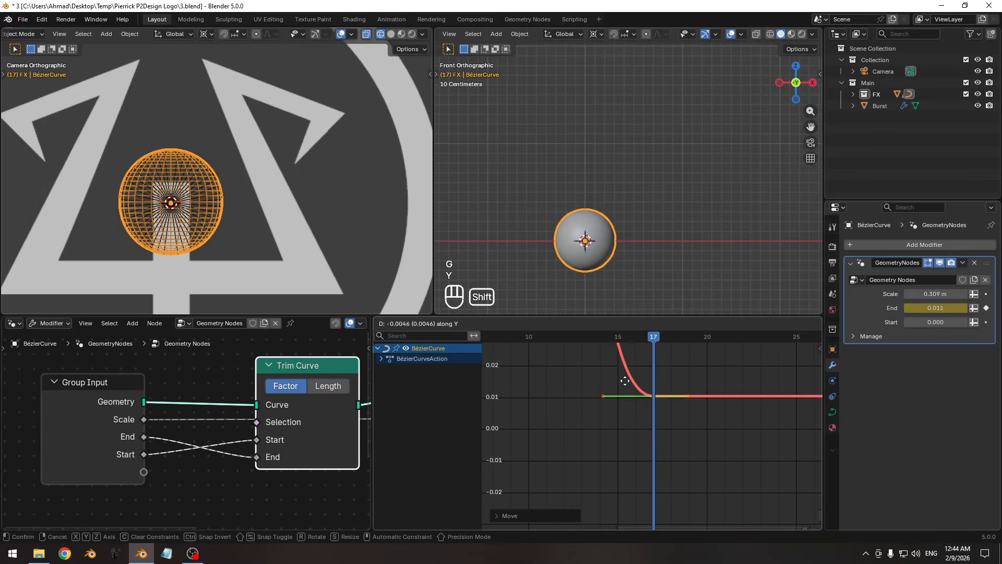
click(616, 487)
key(Home)
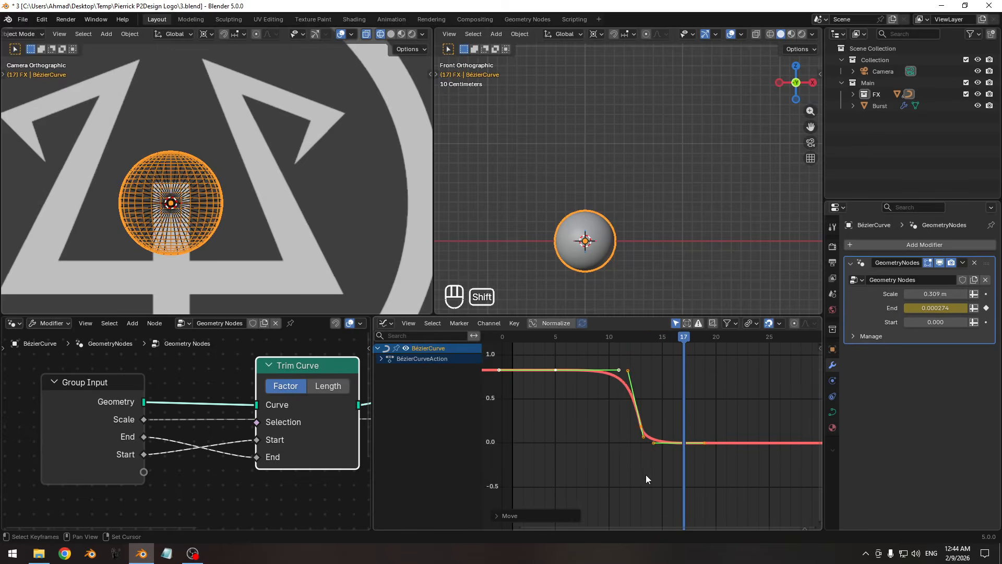
- At frame 13, snap the graph cursor's value to the final End keyframe and set the pivot point to 2D Cursor
scroll(155, 167, up, 3)
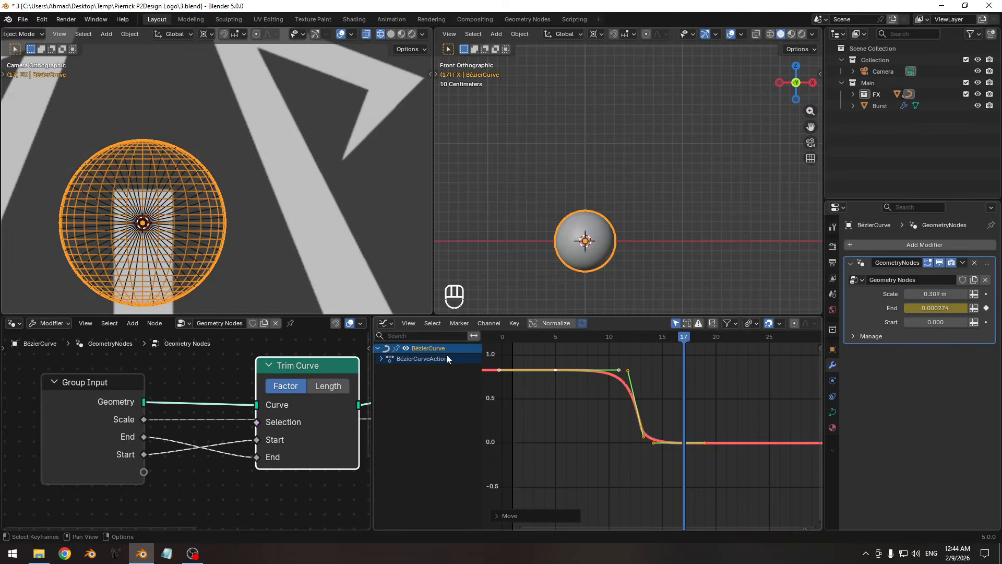
ctrl+middle_drag(313, 198, 313, 240)
drag(668, 338, 640, 340)
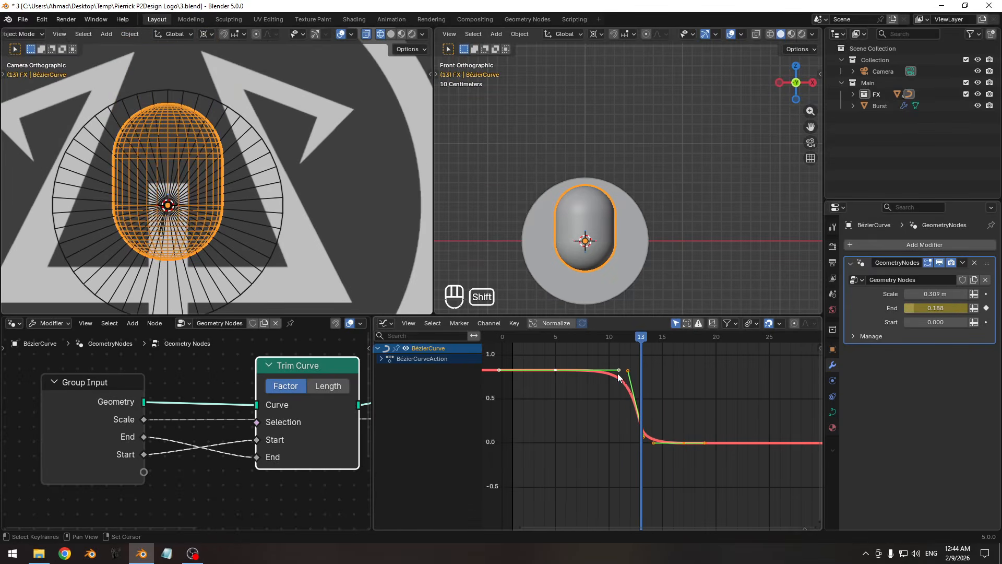
shift+middle_drag(619, 376, 615, 405)
ctrl+middle_drag(616, 405, 616, 384)
click(681, 474)
key(shift+s)
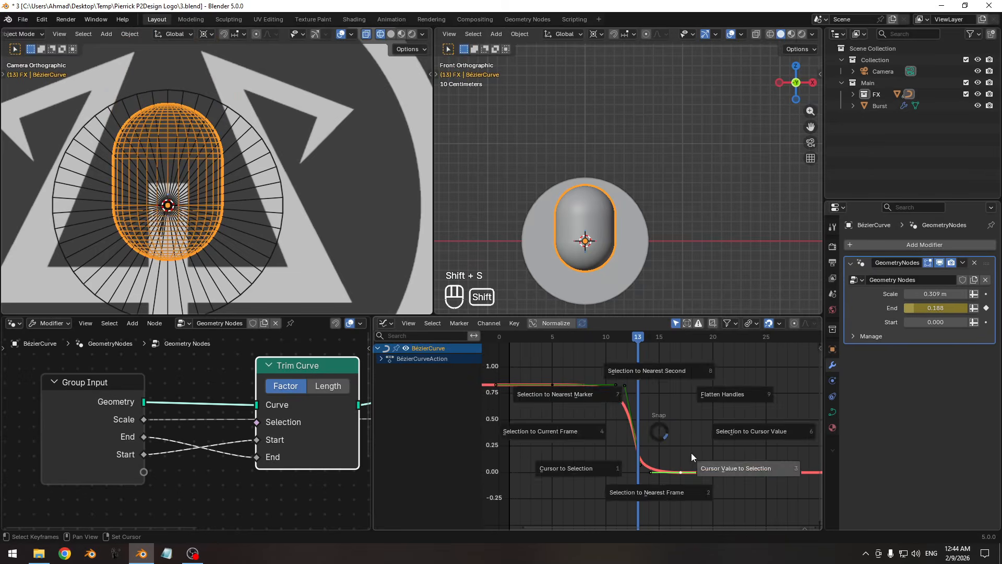
key(a)
ctrl+middle_drag(628, 438, 665, 326)
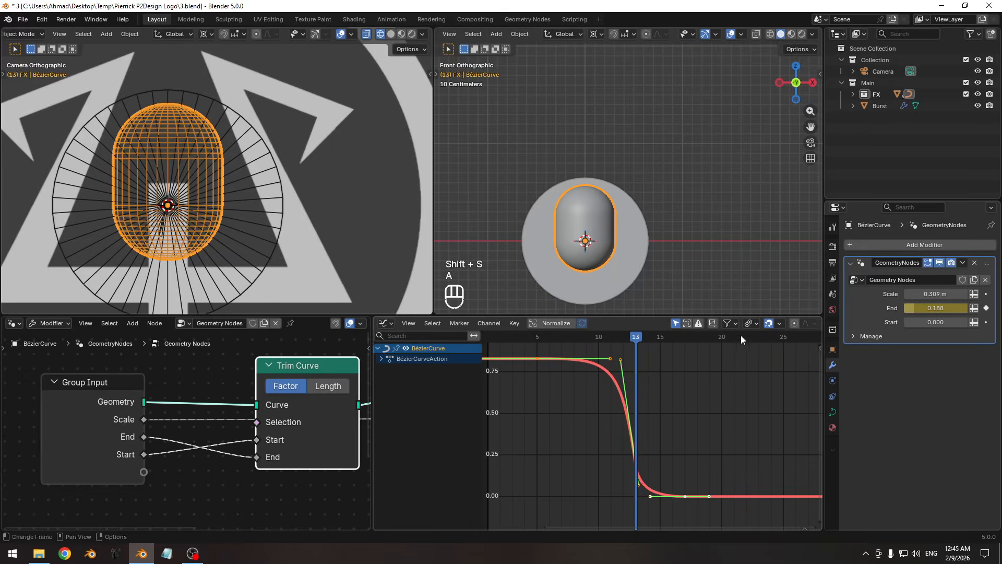
click(749, 323)
click(758, 375)
middle_drag(666, 401, 700, 408)
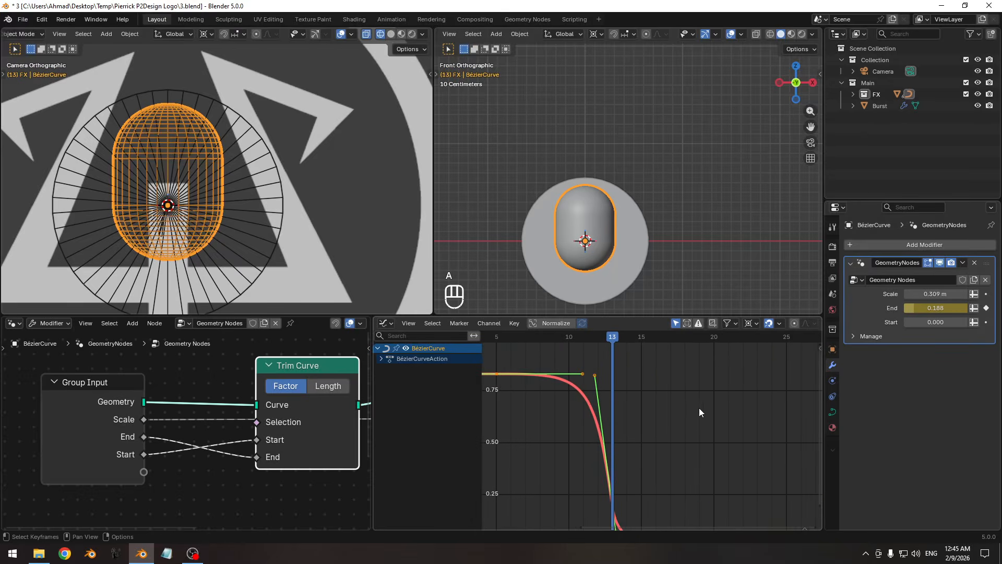
- Scale the End keyframes in value about the cursor until the tube's top reaches the circle's edge at frame 13
ctrl+middle_drag(151, 191, 352, 286)
shift+middle_drag(196, 170, 240, 219)
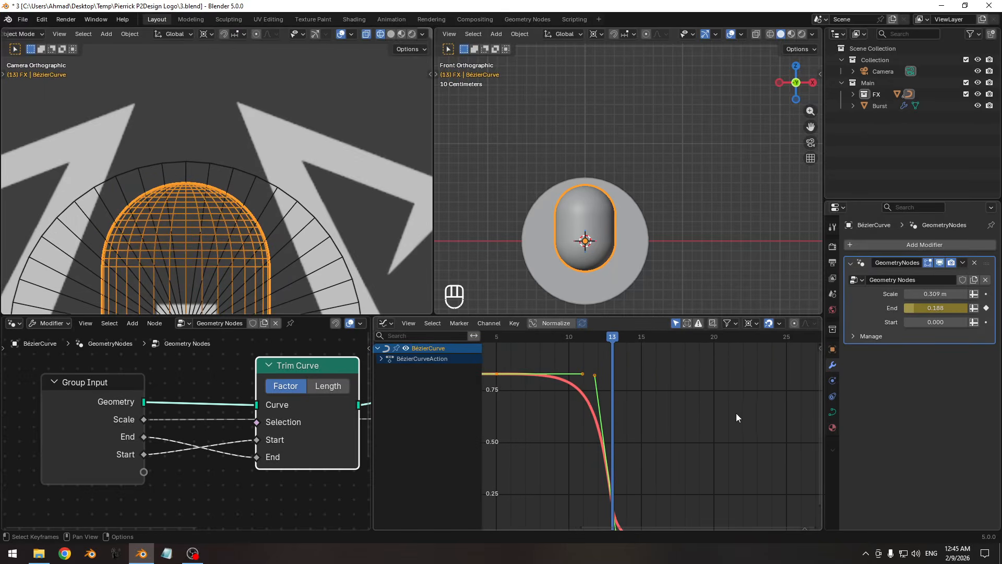
key(s)
key(y)
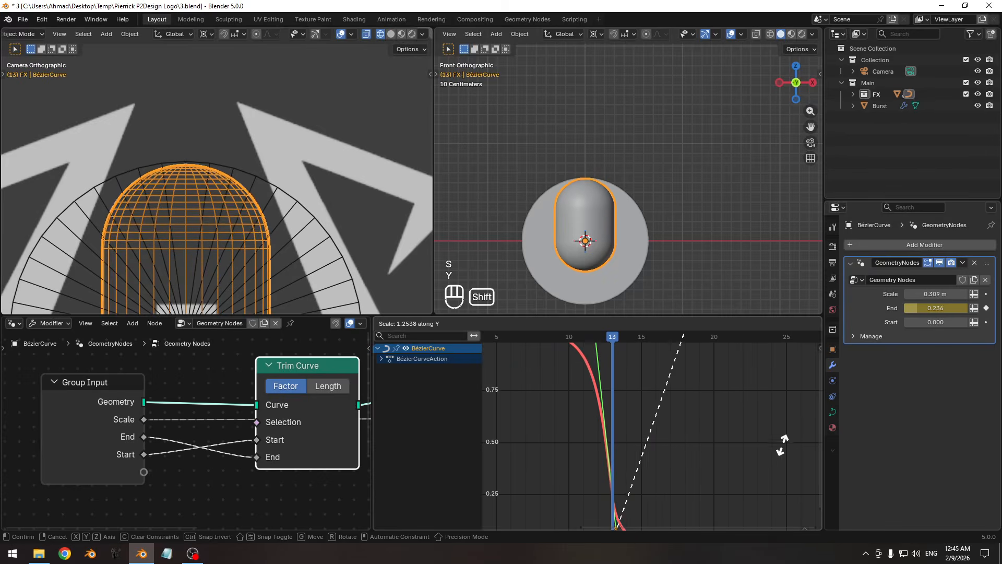
click(787, 409)
ctrl+middle_drag(226, 201, 250, 187)
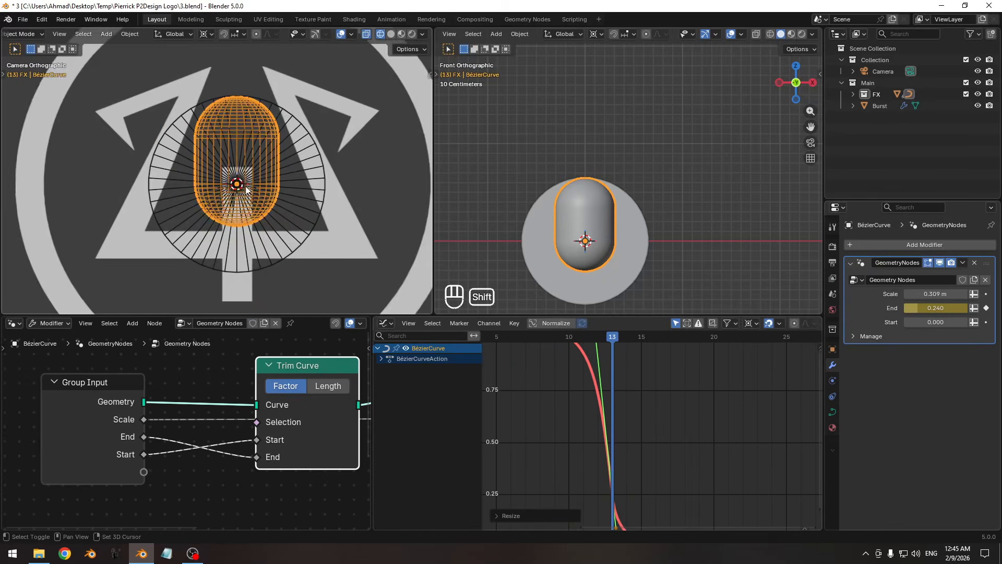
- Scrub from frame 13 to 19 and compare the tube's outline with the Burst circle up close
key(Home)
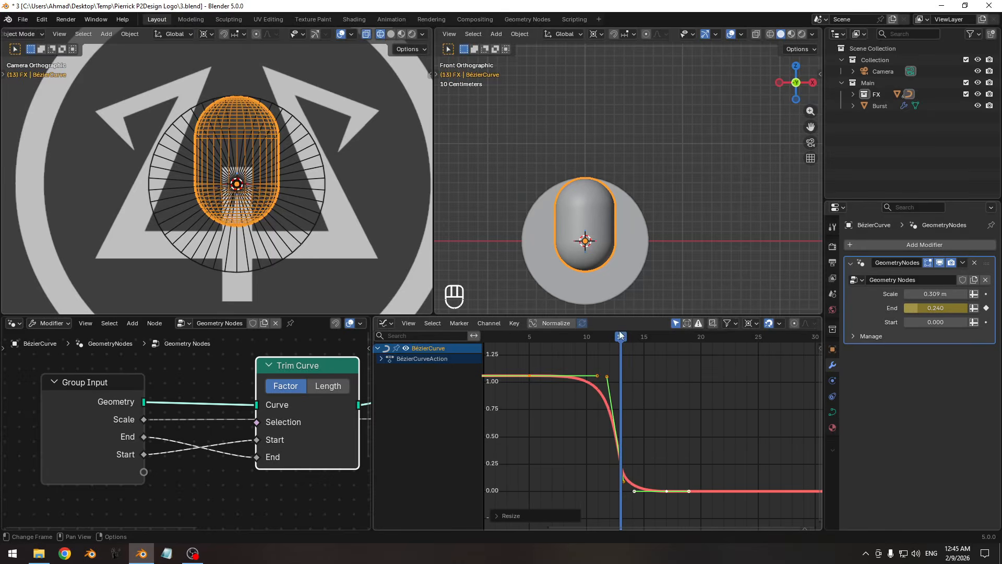
drag(613, 339, 654, 348)
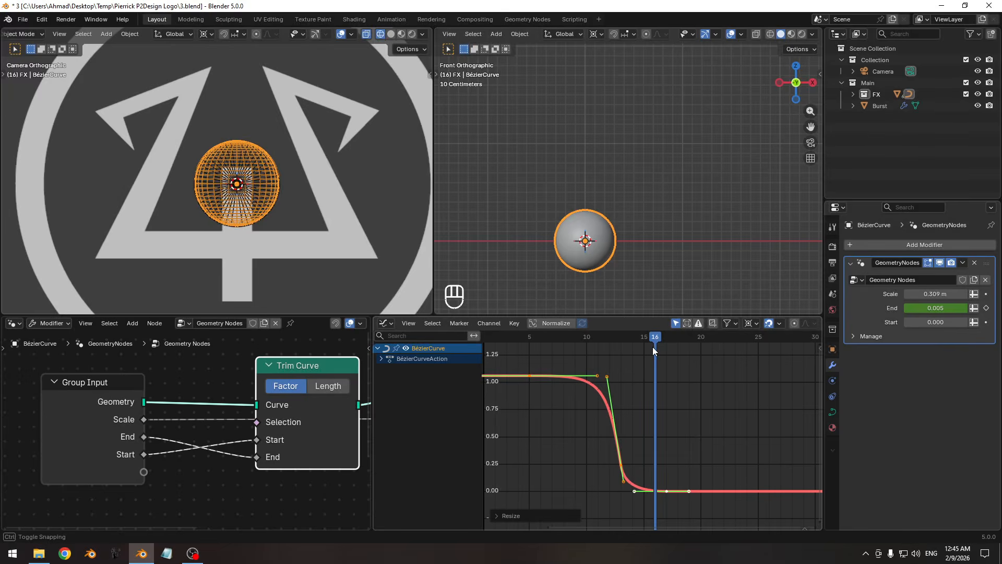
ctrl+middle_drag(168, 246, 240, 234)
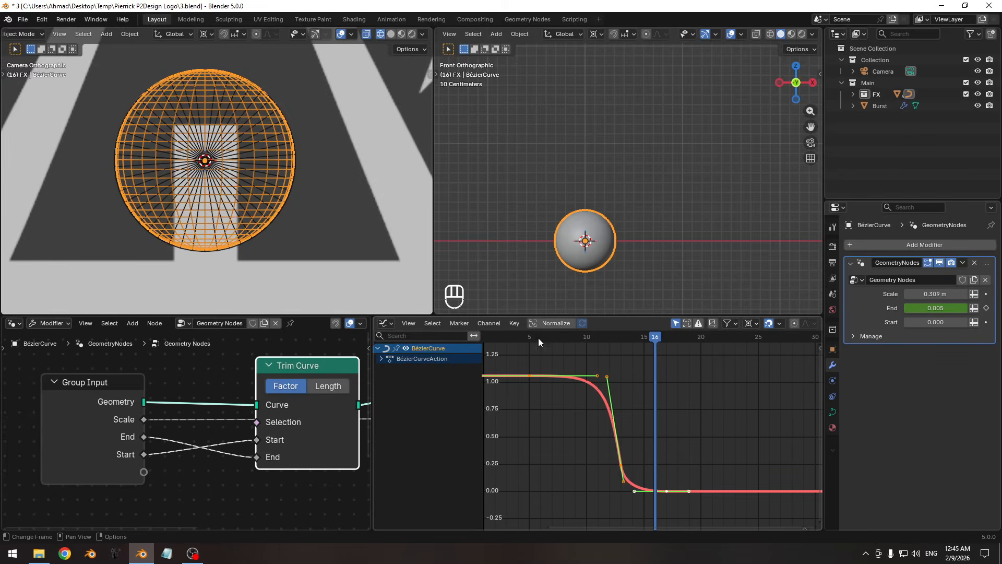
drag(654, 336, 694, 355)
- Delete all of the tube's End keyframes and set the modifier's End to 0
key(a)
key(x)
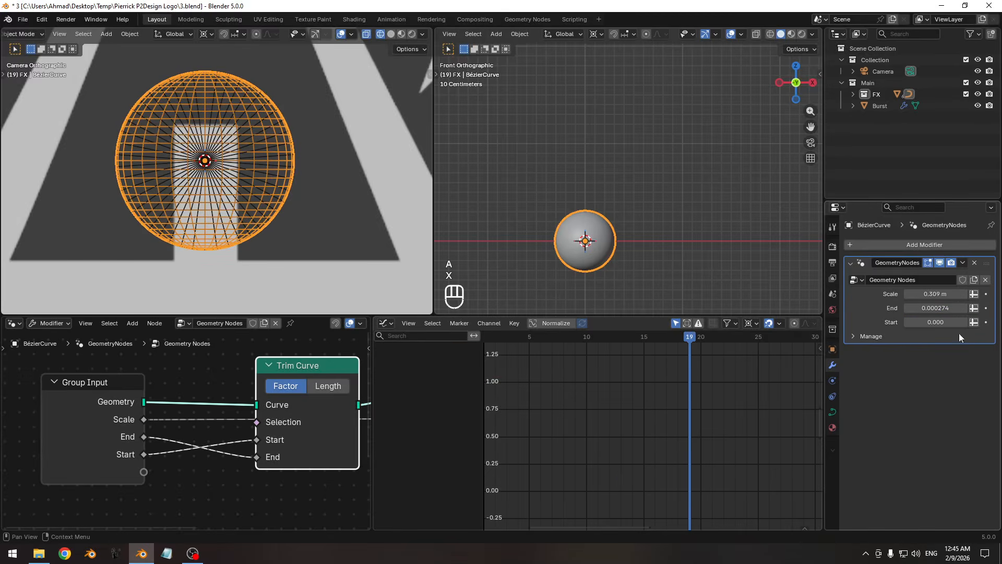
click(928, 311)
text(0)
key(Return)
ctrl+middle_drag(305, 171, 230, 180)
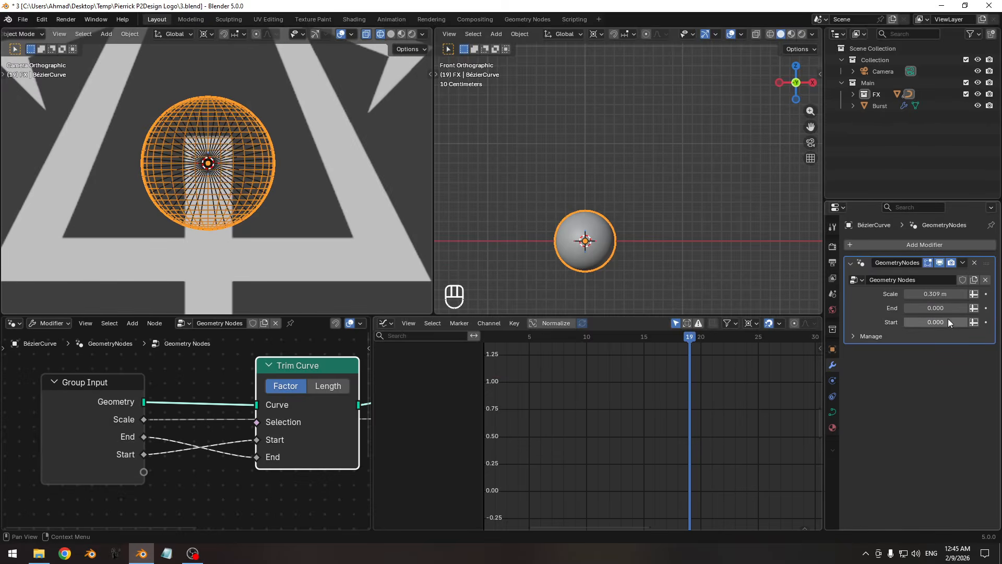
ctrl+middle_drag(259, 199, 271, 215)
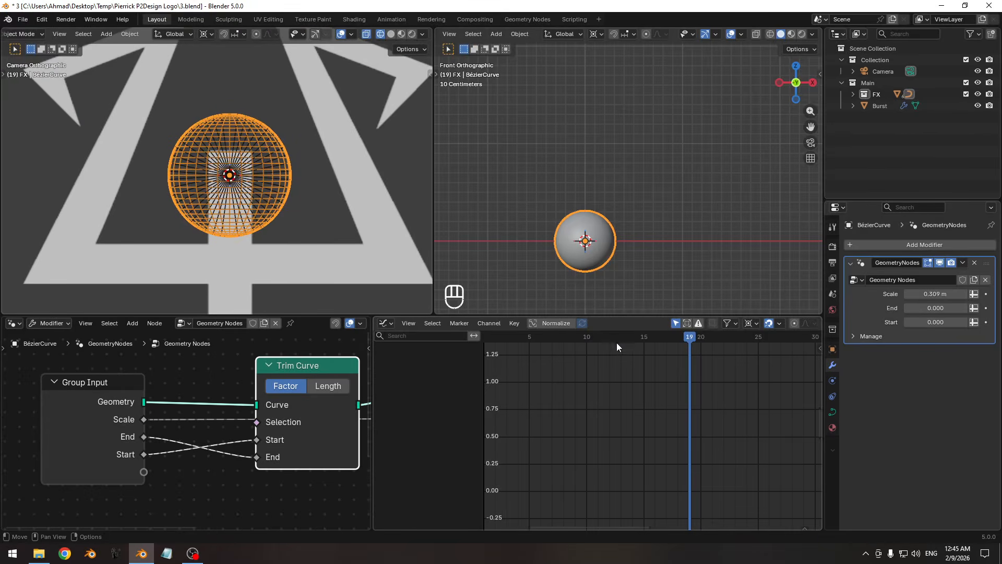
- Select Burst and copy its End keyframes with the playhead at frame 5
click(564, 336)
drag(569, 336, 598, 338)
click(339, 123)
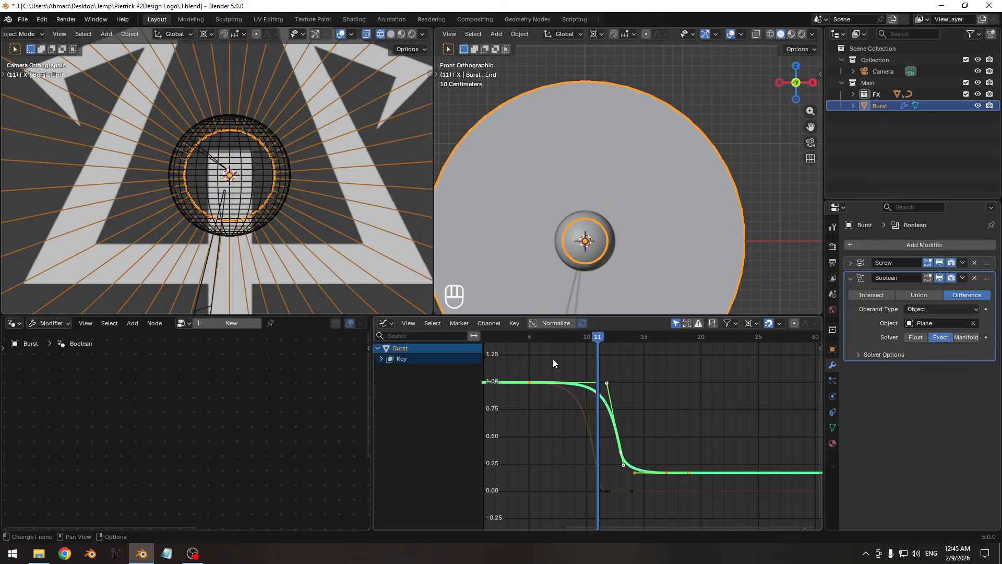
click(530, 337)
drag(627, 407, 603, 412)
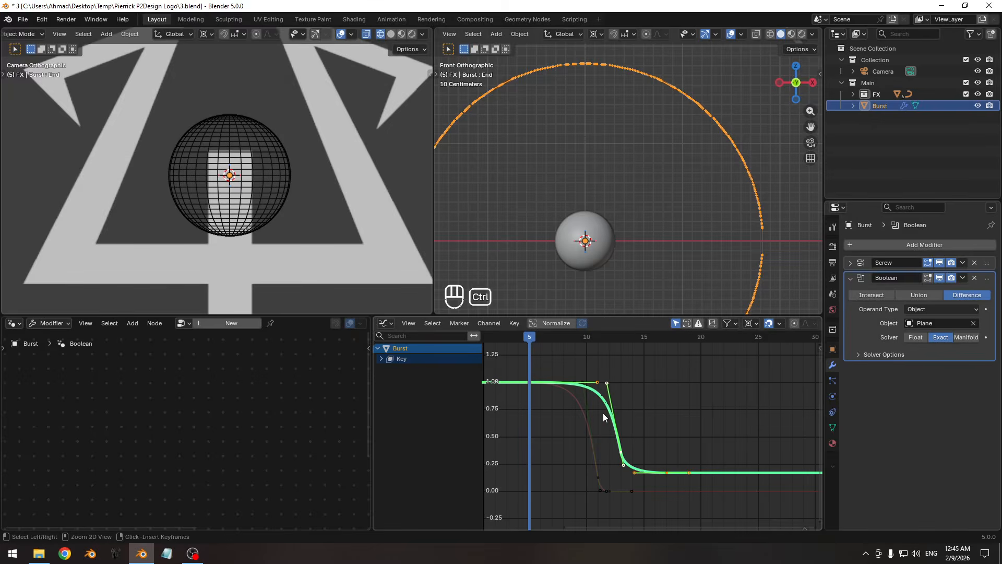
key(ctrl+c)
- Keyframe the tube's modifier Scale at frame 5 and paste the copied keyframes onto it
click(626, 252)
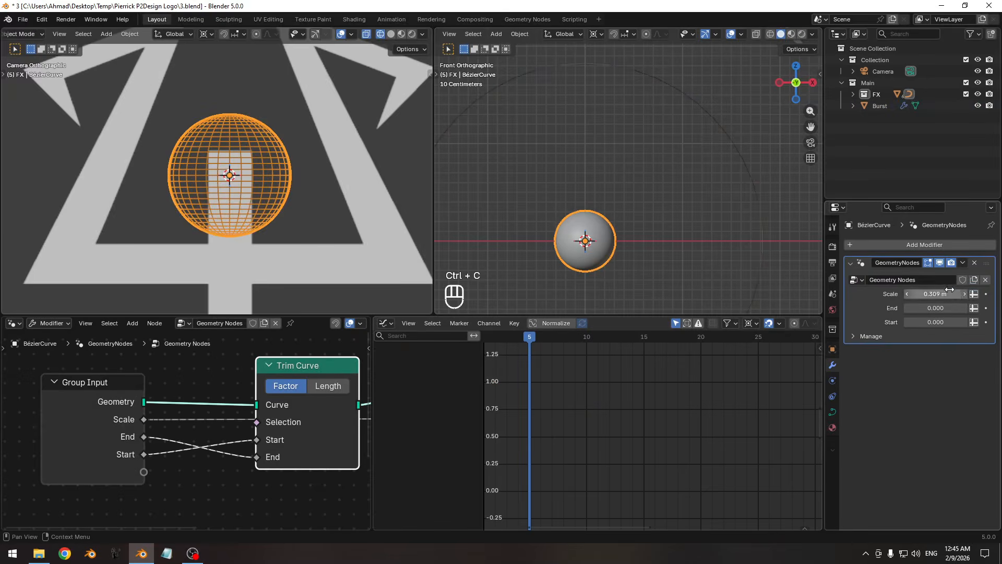
click(986, 294)
key(ctrl+v)
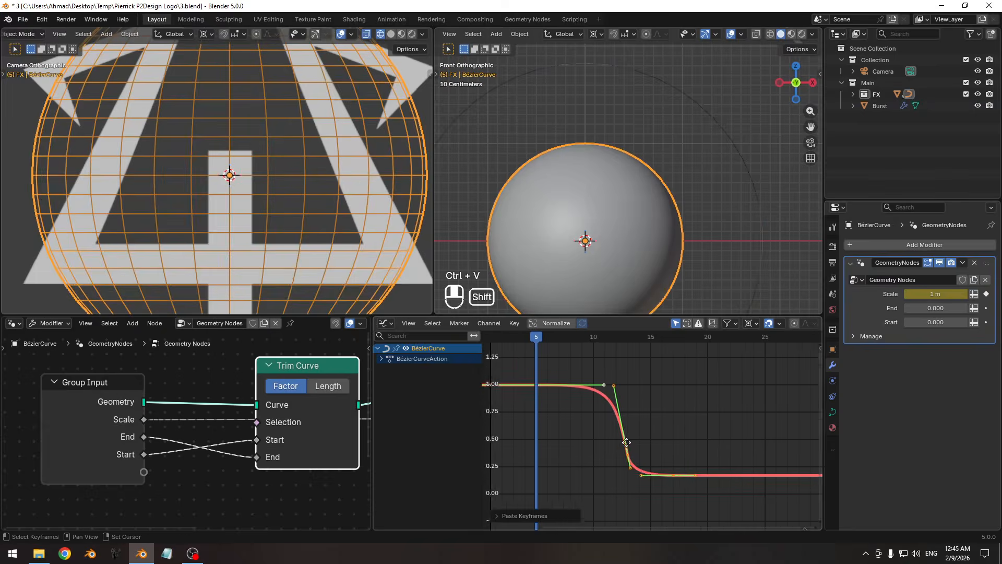
middle_drag(626, 442, 643, 452)
- At frame 17, raise all the Scale keyframes in value until the tube's Scale is about 0.289 m, near the Burst circle's edge
ctrl+middle_drag(330, 189, 323, 210)
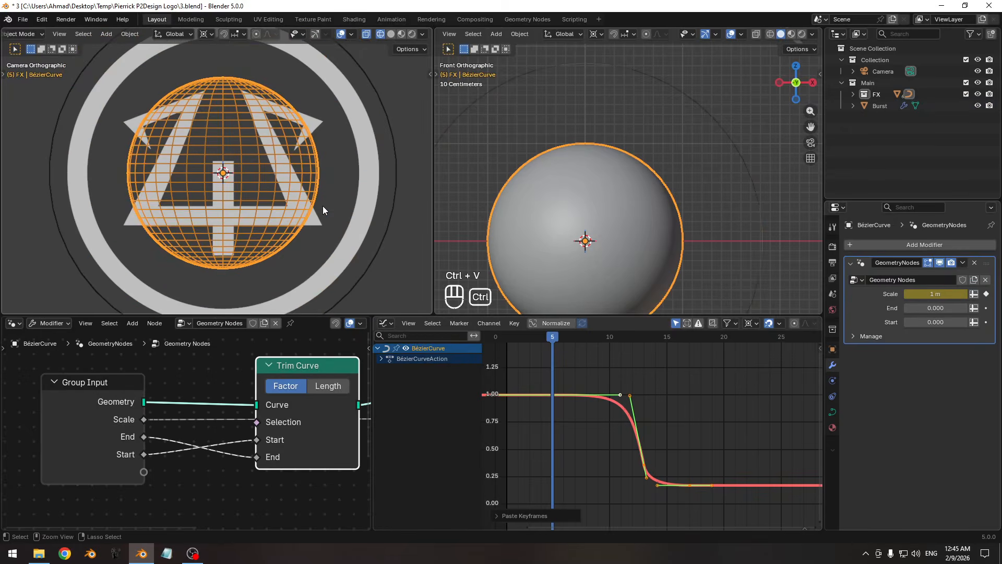
key(Pause)
key(Pause)
drag(569, 335, 686, 359)
ctrl+middle_drag(687, 358, 626, 463)
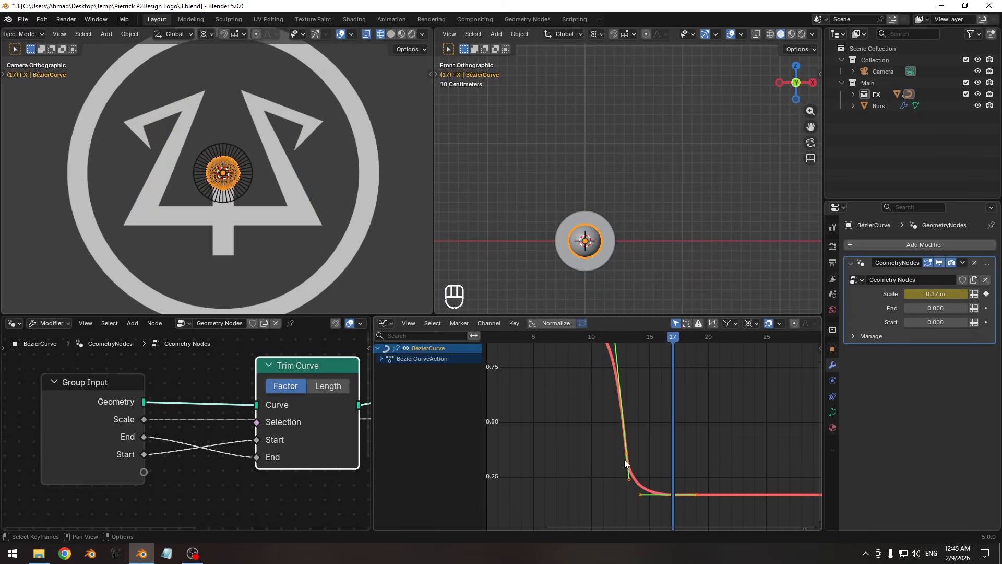
ctrl+middle_drag(213, 209, 242, 115)
shift+middle_drag(306, 187, 246, 175)
ctrl+middle_drag(583, 410, 587, 397)
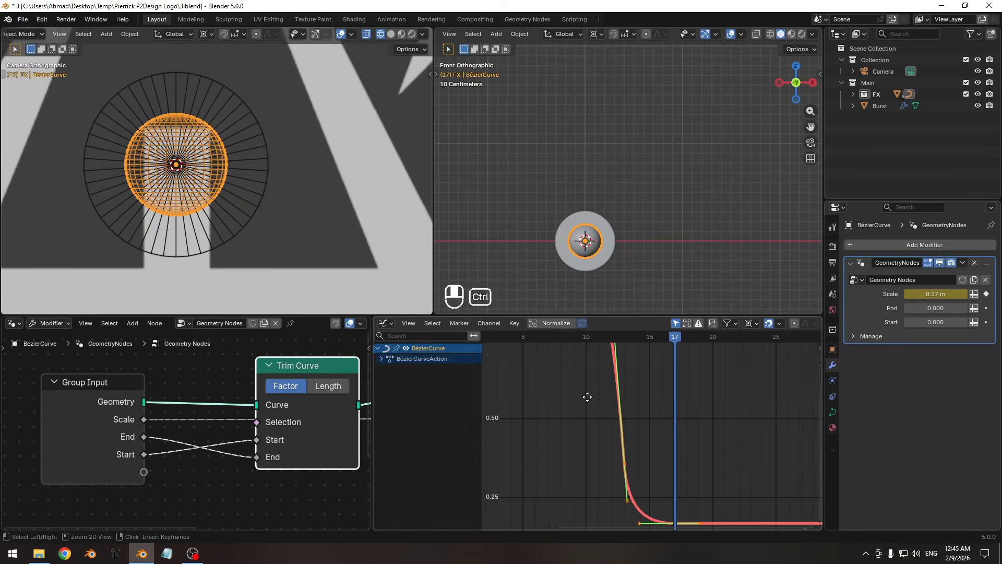
key(g)
key(y)
click(653, 409)
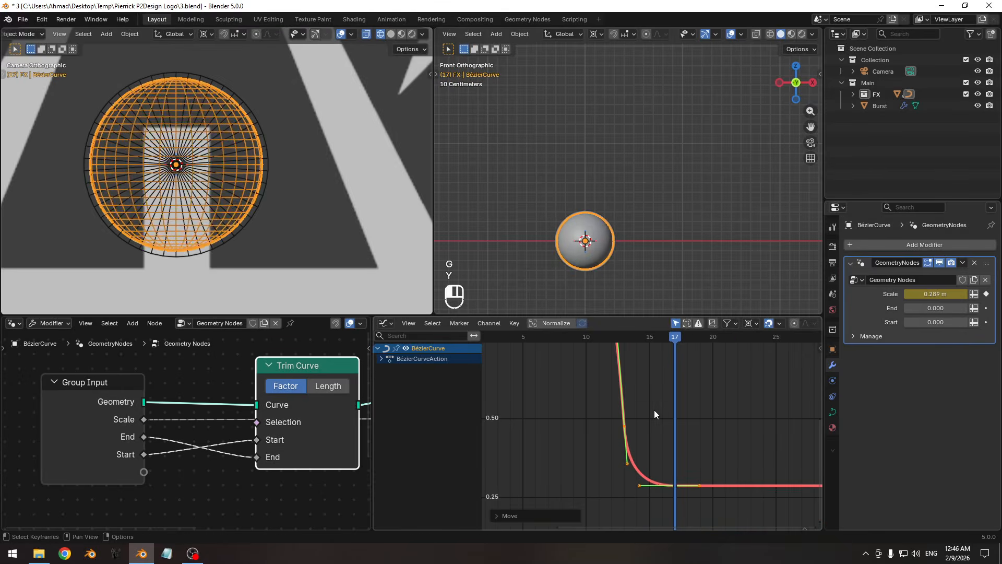
- Raise the Scale keyframes further to about 0.309 m so the tube's outline covers the Burst circle up close
shift+middle_drag(265, 152, 205, 117)
ctrl+middle_drag(208, 172, 233, 67)
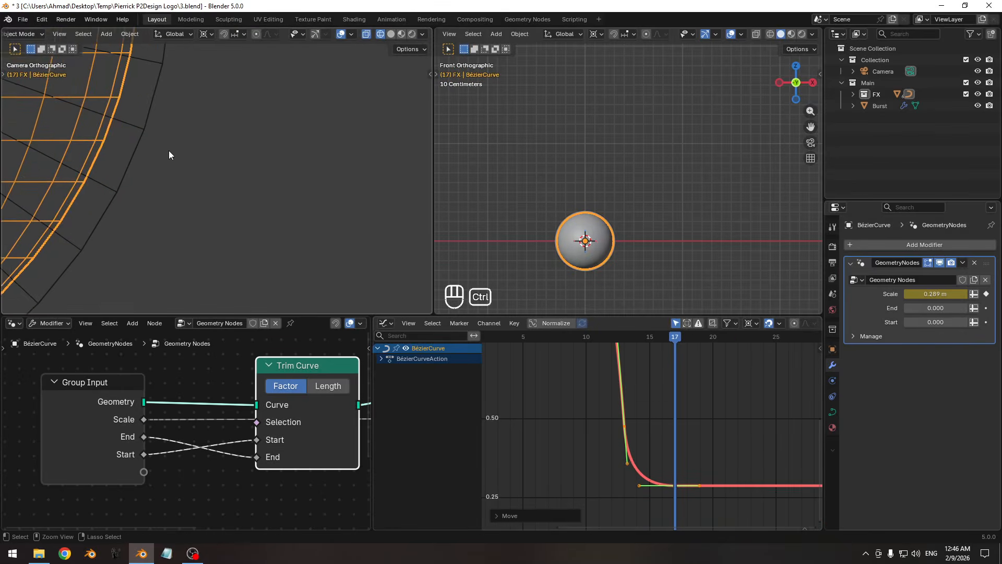
shift+middle_drag(169, 151, 219, 172)
ctrl+middle_drag(681, 497, 675, 434)
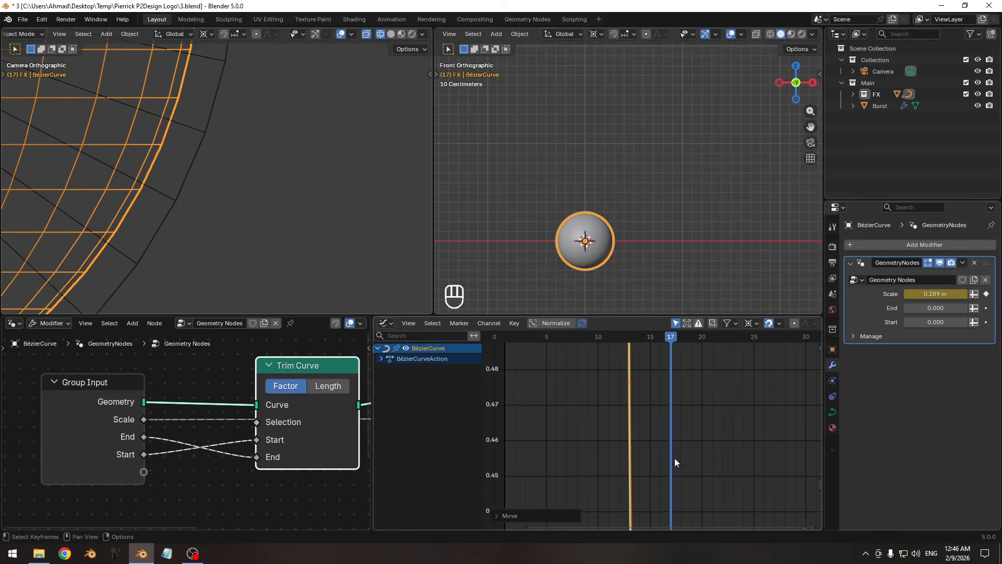
key(g)
key(y)
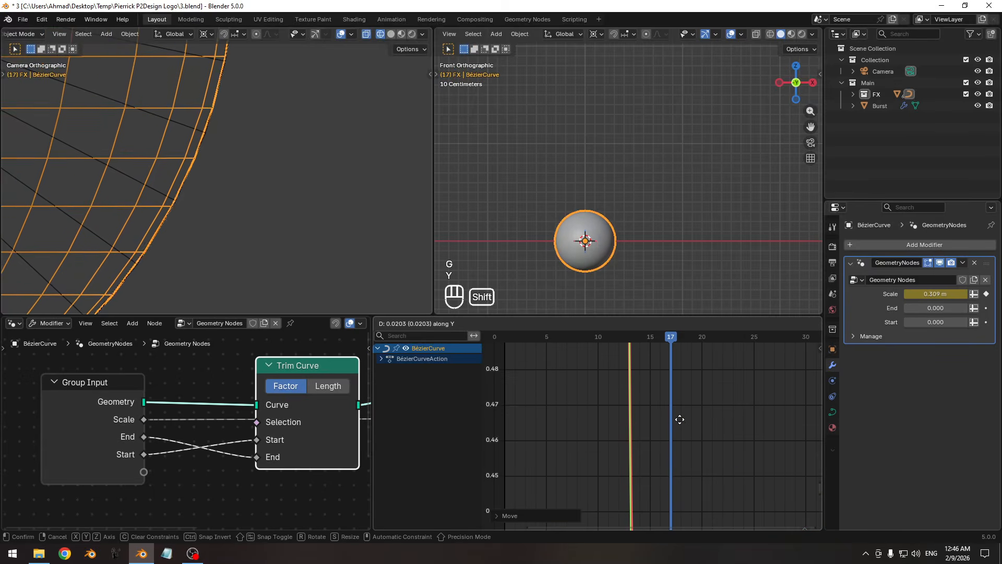
click(679, 418)
ctrl+middle_drag(181, 183, 165, 186)
shift+middle_drag(219, 160, 291, 193)
ctrl+middle_drag(291, 193, 216, 162)
- At frame 13, select the final Scale keyframe and snap the graph cursor's value to it
ctrl+middle_drag(639, 410, 652, 470)
drag(665, 339, 631, 337)
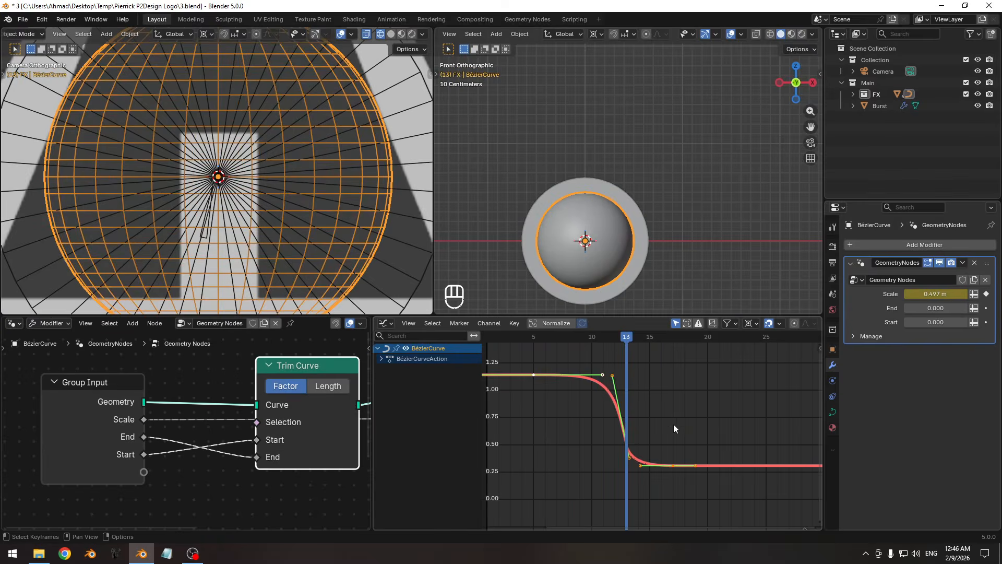
click(672, 469)
key(shift+s)
click(687, 436)
- Scale all the Scale keyframes in value about the cursor until the tube reaches the Burst circle's edge at about 0.652 m
key(a)
shift+middle_drag(693, 446, 679, 472)
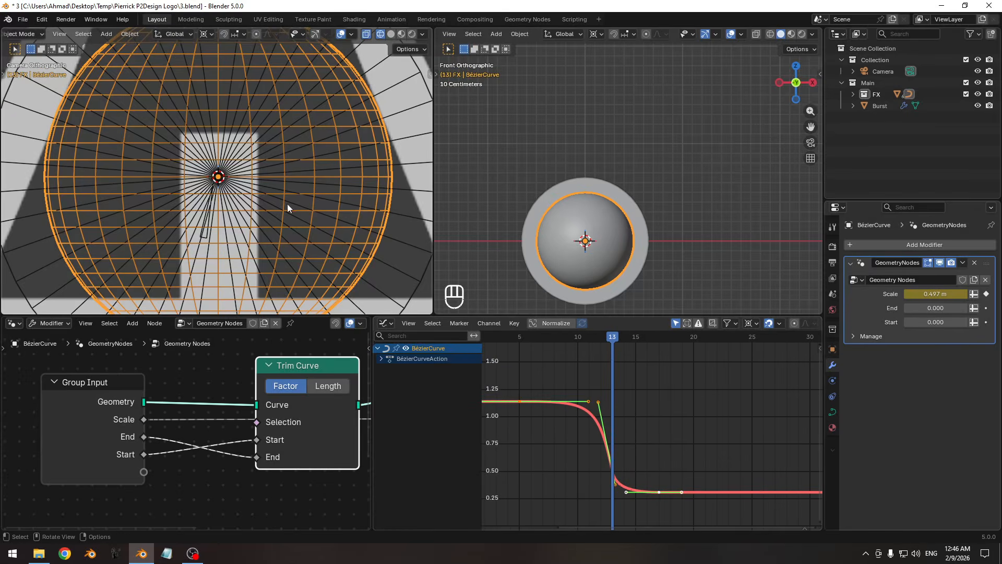
shift+middle_drag(287, 204, 92, 204)
key(s)
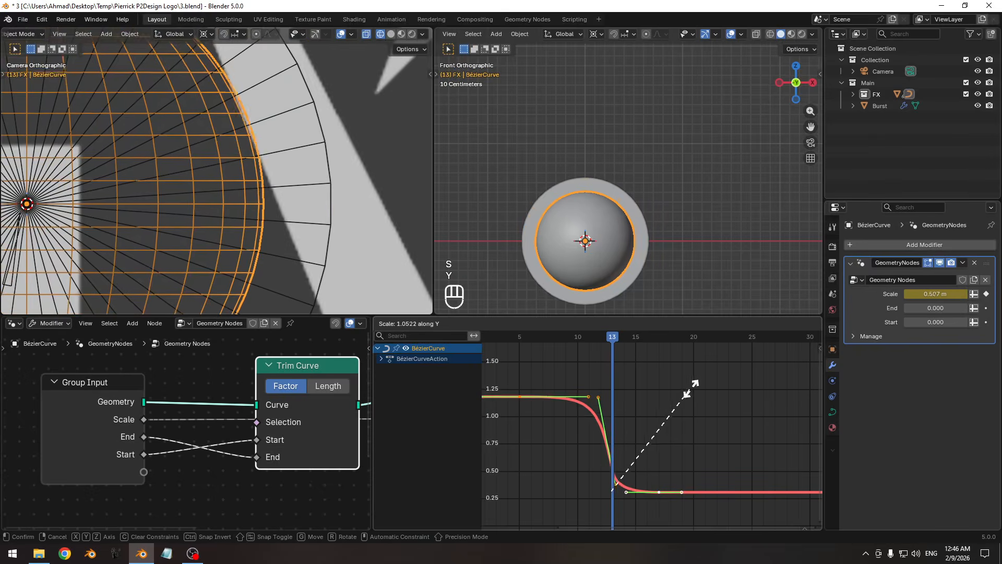
key(y)
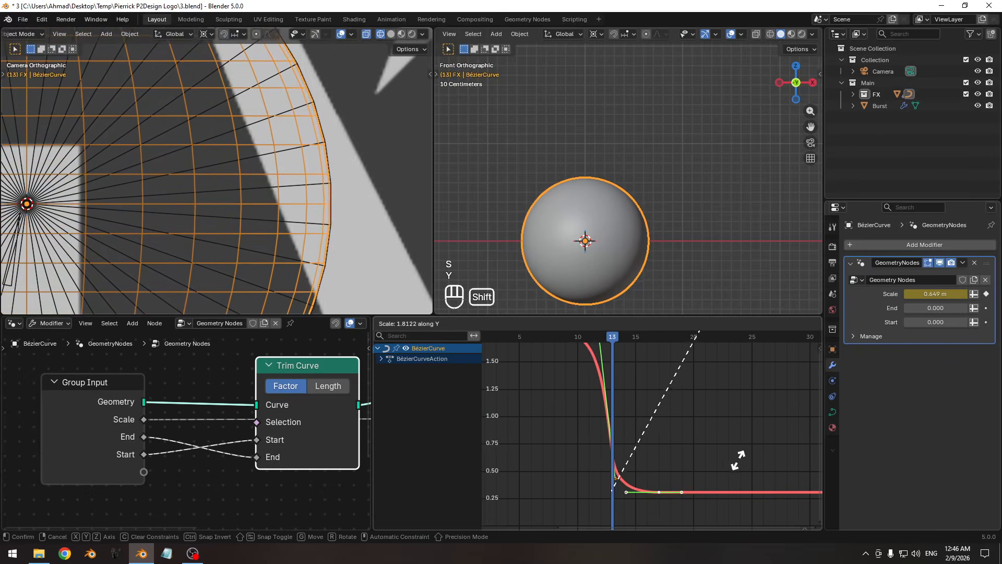
click(745, 445)
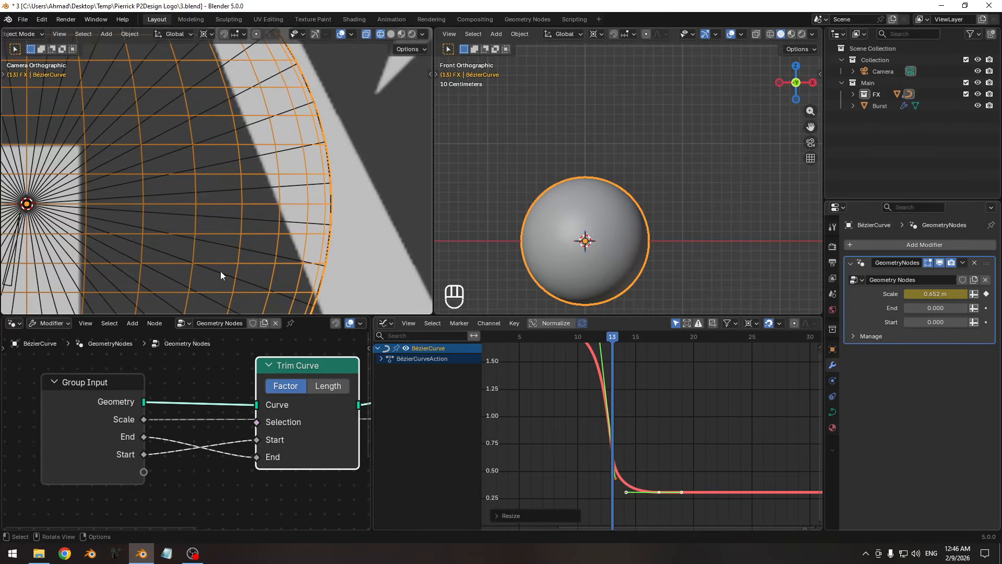
- Step through the frames around 13 and compare the tube's outline with the Burst circle
ctrl+middle_drag(223, 277, 218, 192)
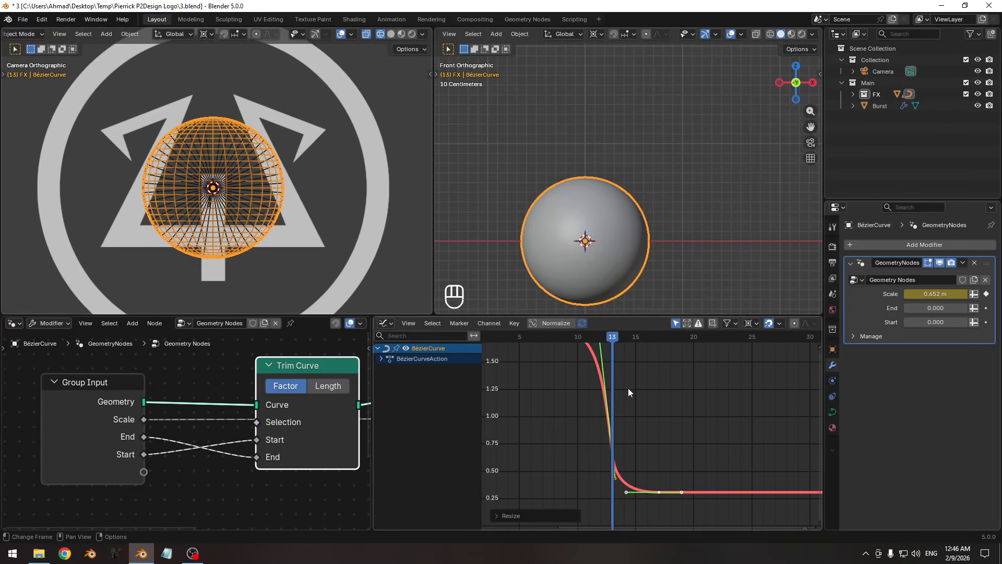
key(Right)
key(Left)
key(Left)
key(Right)
key(Right)
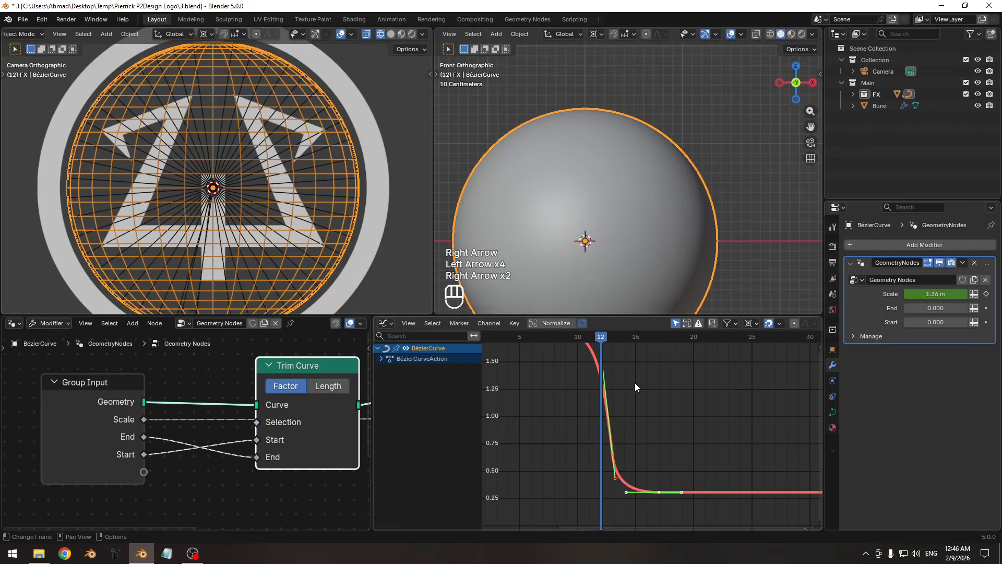
- Move the BézierCurve out of the FX collection into the Main collection and collapse FX
click(853, 94)
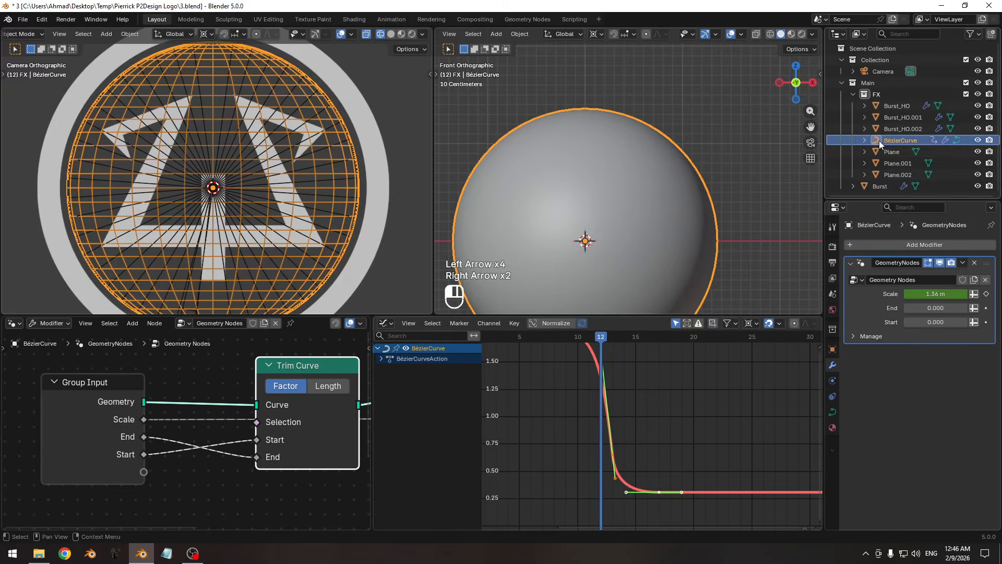
drag(879, 140, 855, 82)
click(852, 94)
click(847, 83)
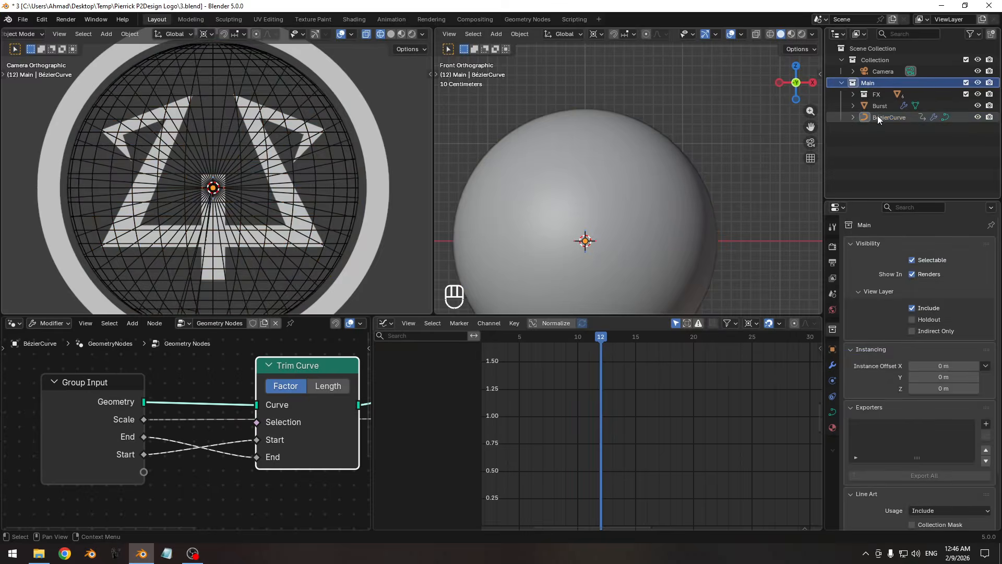
- Hide the BézierCurve and set the camera view to rendered shading with overlays off
click(881, 117)
click(977, 117)
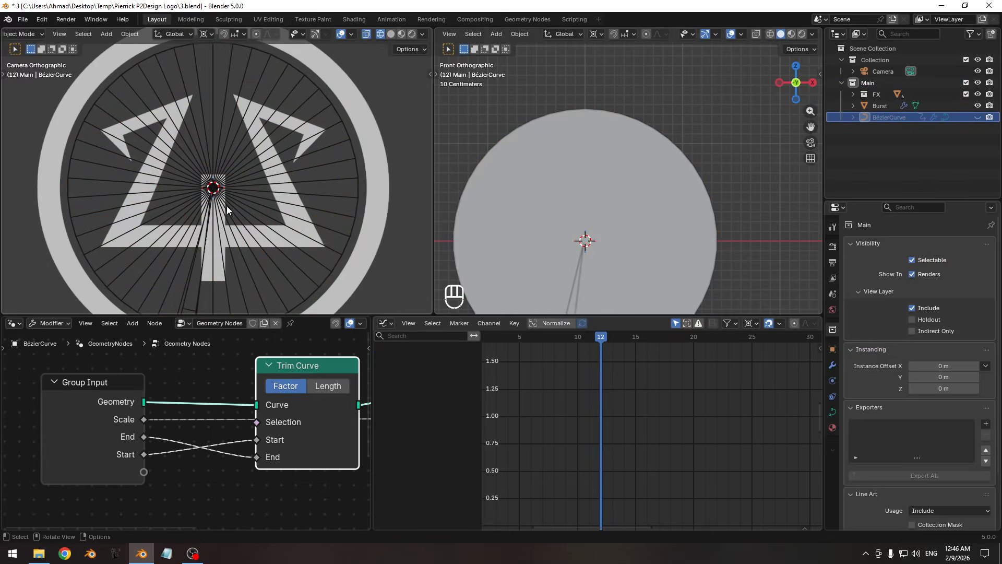
key(z)
scroll(256, 214, down, 4)
key(shift+alt+z)
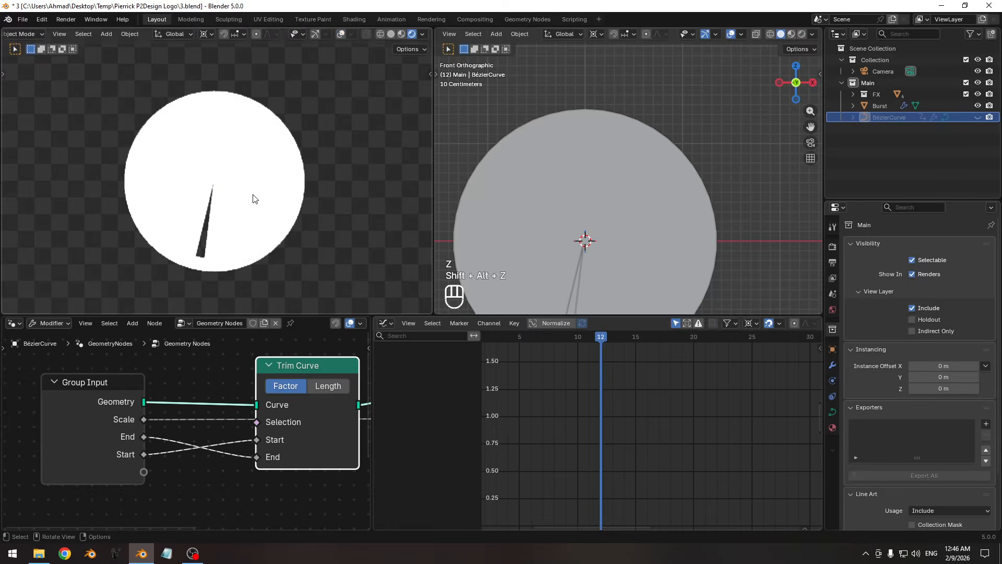
- Step back and forth between frames 10 and 14 to examine Burst's rendered collapse without the tube
key(Left)
key(Right)
key(Left)
key(Left)
key(Right)
key(Right)
key(Right)
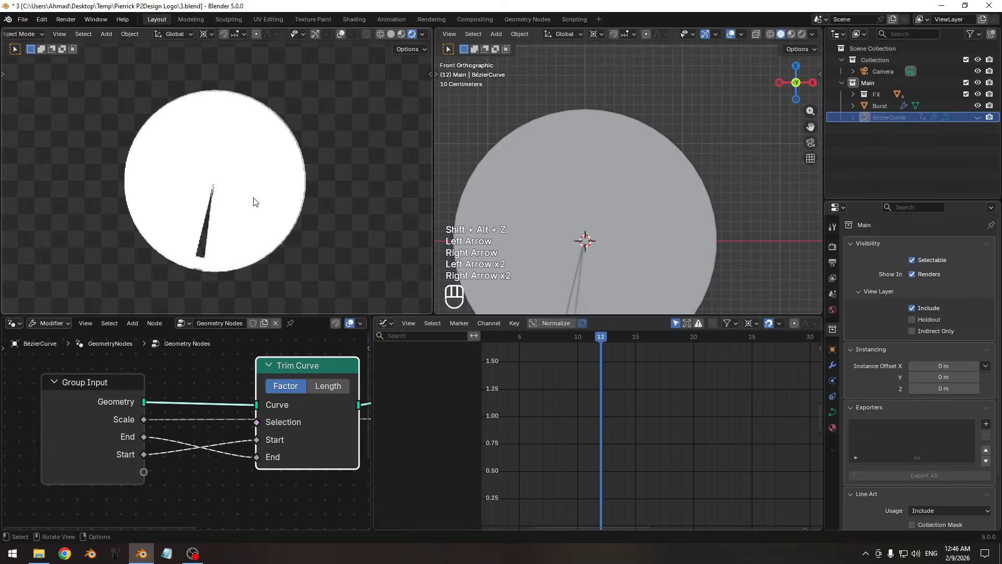
key(Left)
key(Right)
key(Right)
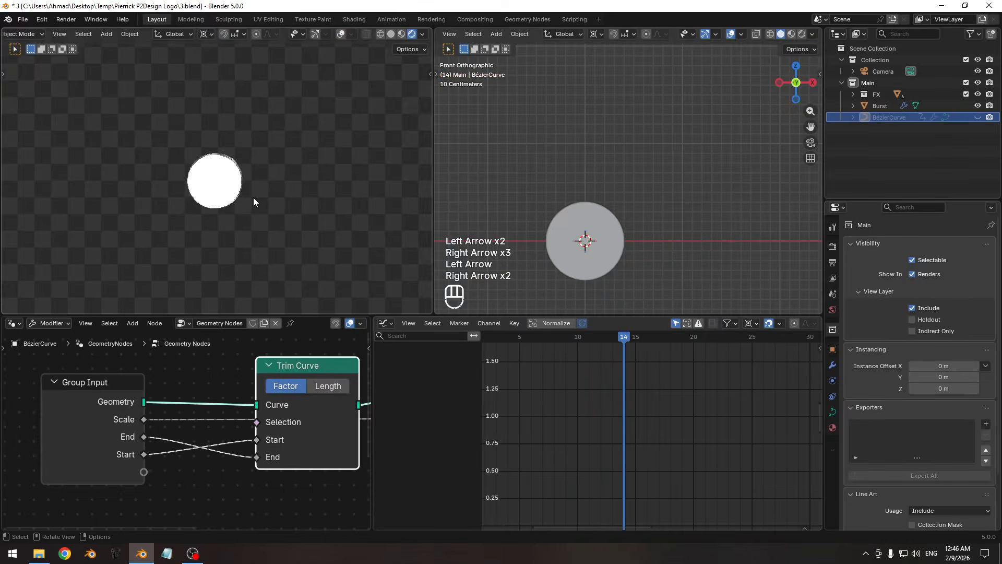
- Make the BézierCurve visible again and save the file
click(978, 117)
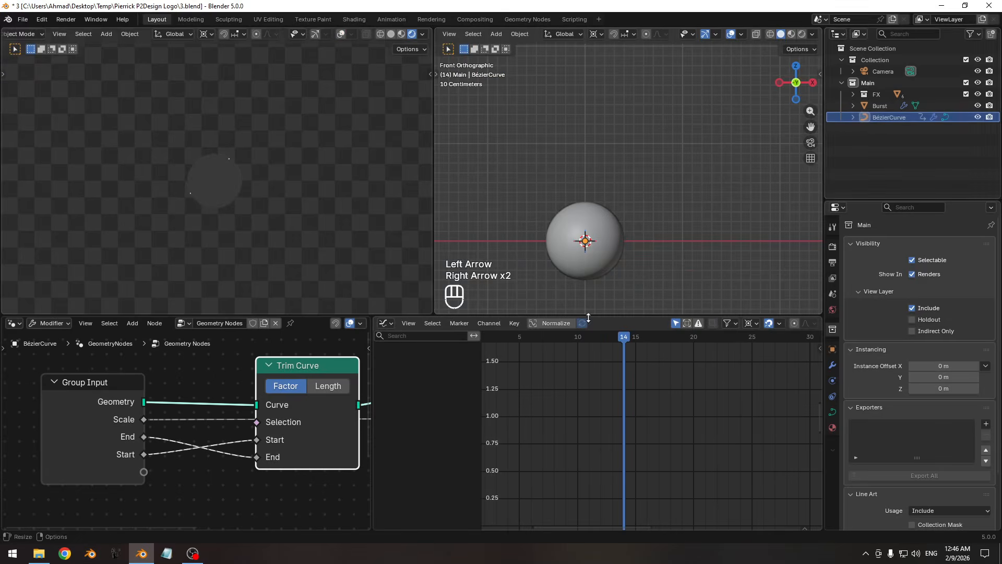
key(ctrl+s)
ctrl+middle_drag(596, 420, 643, 421)
key(Pause)
key(Pause)
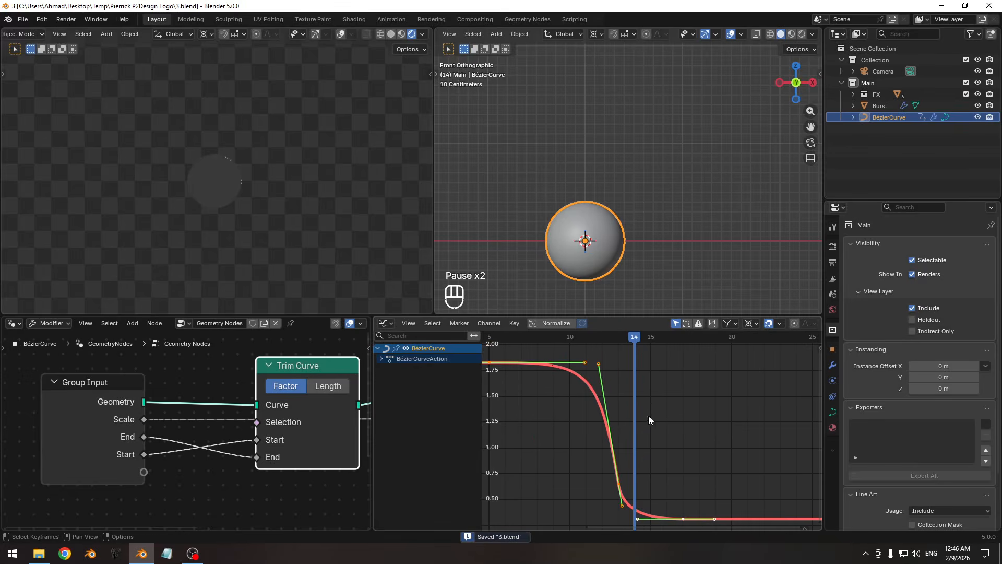
- Assign the existing Color_01 material to the BézierCurve
click(832, 427)
click(852, 292)
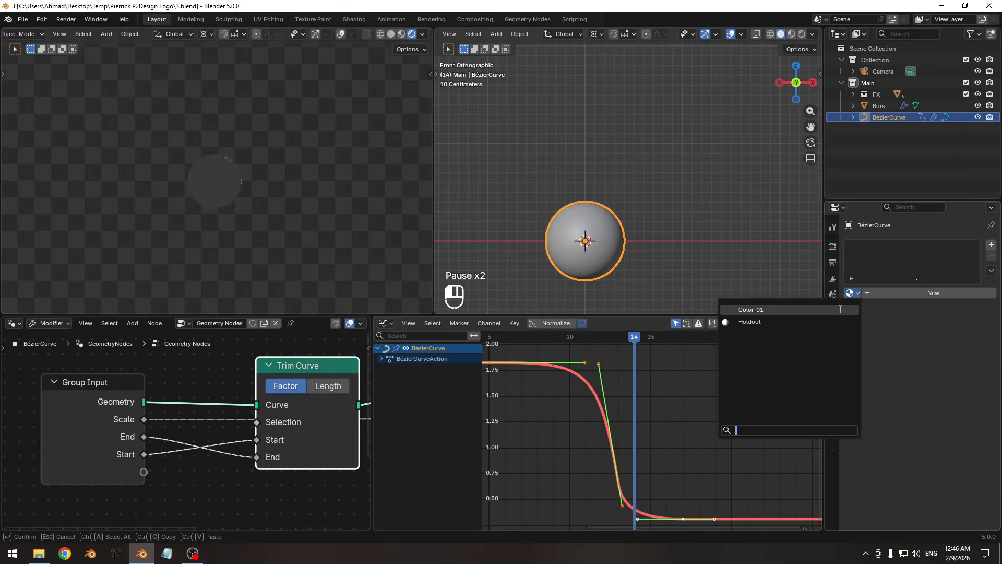
click(841, 310)
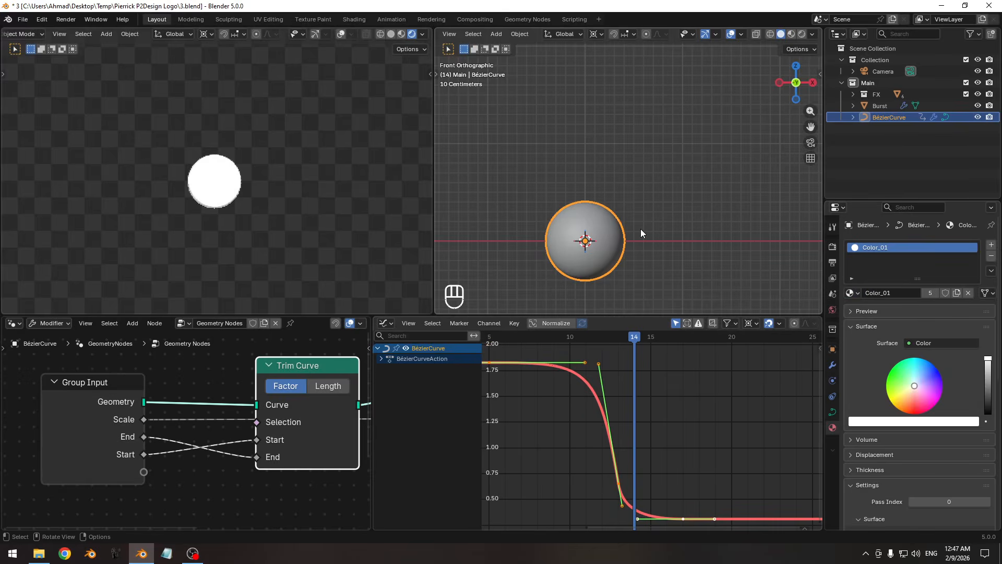
- Insert object Scale keyframes on the BézierCurve at frames 14 and 15
key(k)
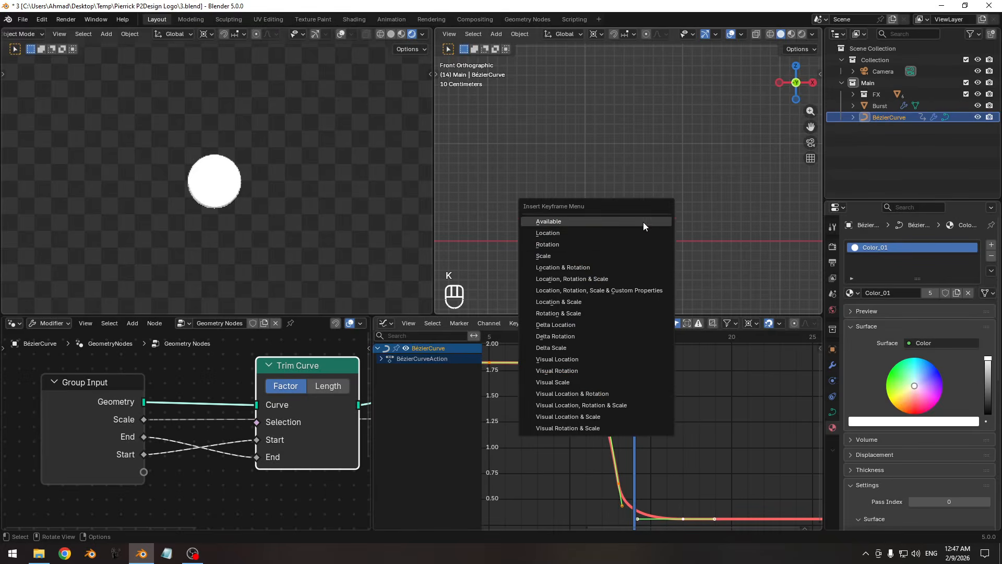
click(634, 256)
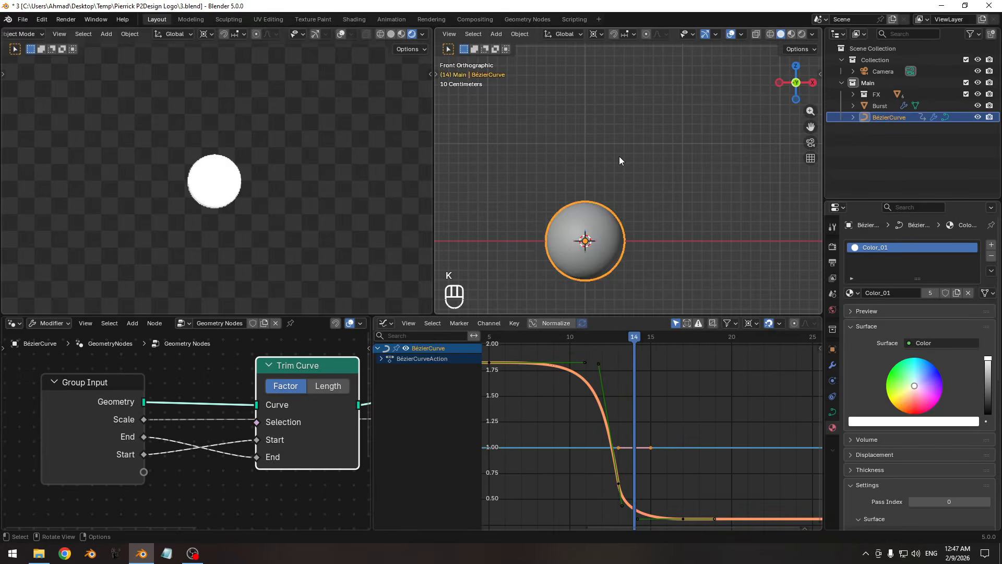
key(Right)
key(k)
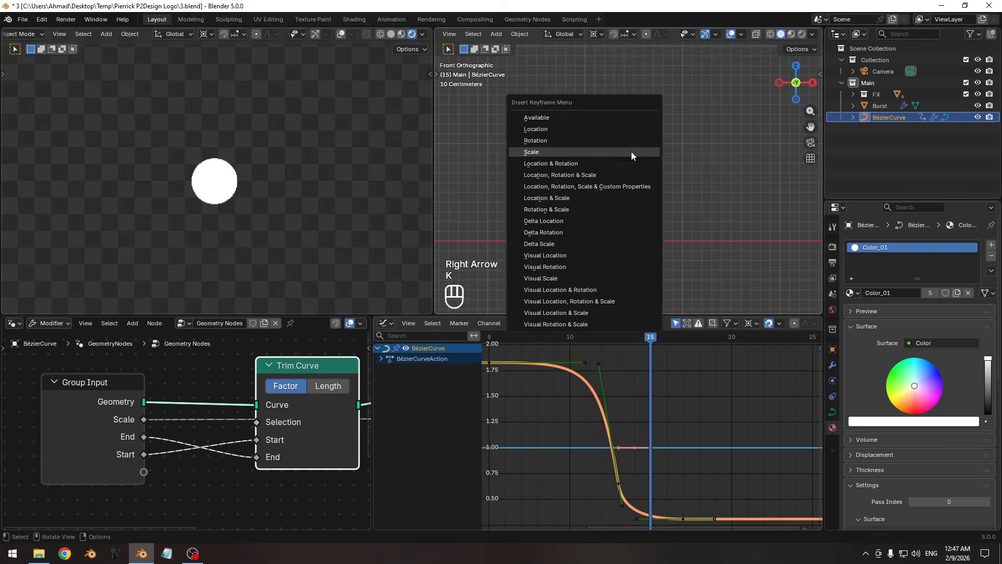
click(632, 156)
- Set the interpolation of the BézierCurve's object Scale keyframes to Constant
click(711, 447)
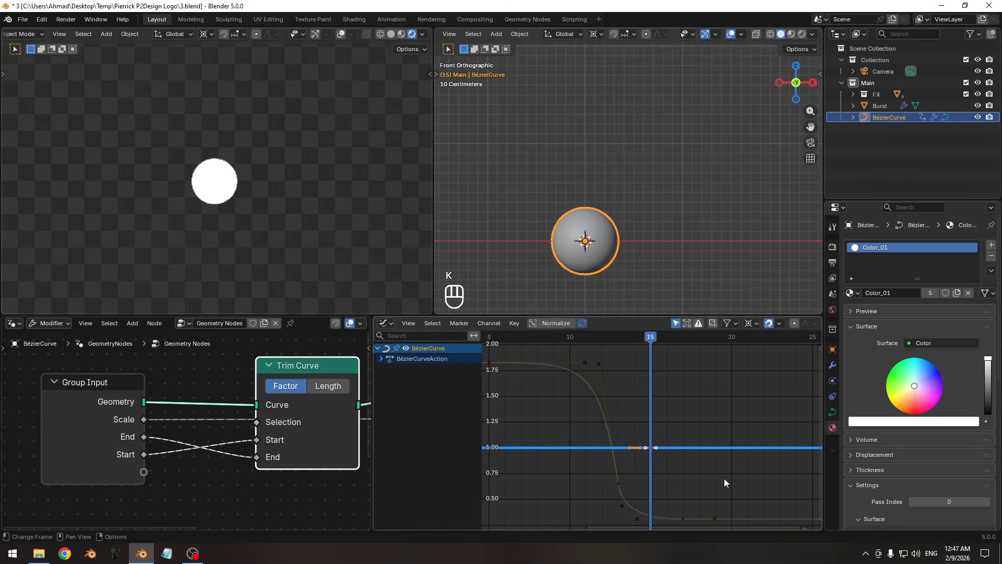
key(t)
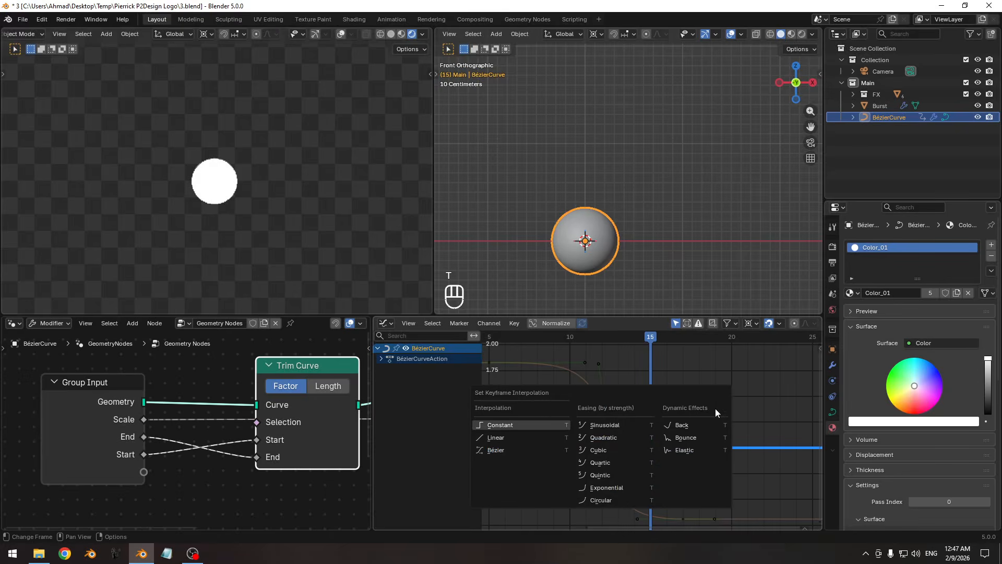
click(513, 426)
- Scale the BézierCurve to 0 at frame 14 and insert a Scale keyframe there
key(Left)
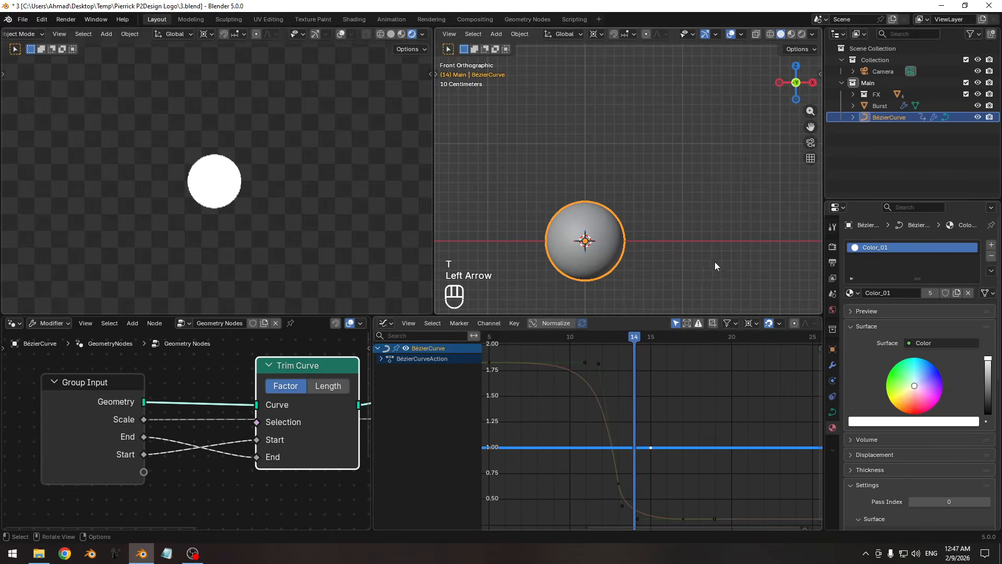
key(s)
key(KP_0)
key(KP_Enter)
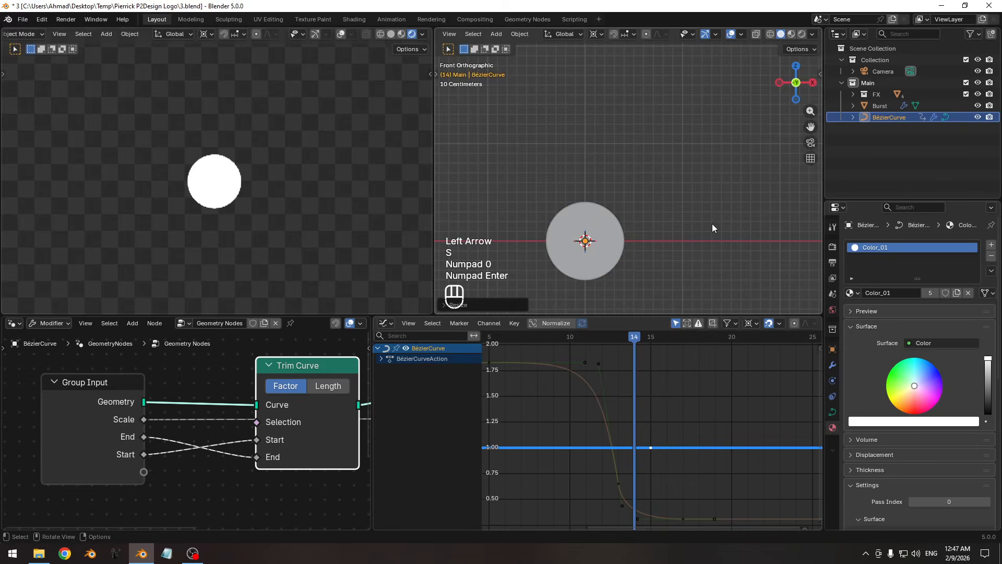
key(k)
click(711, 230)
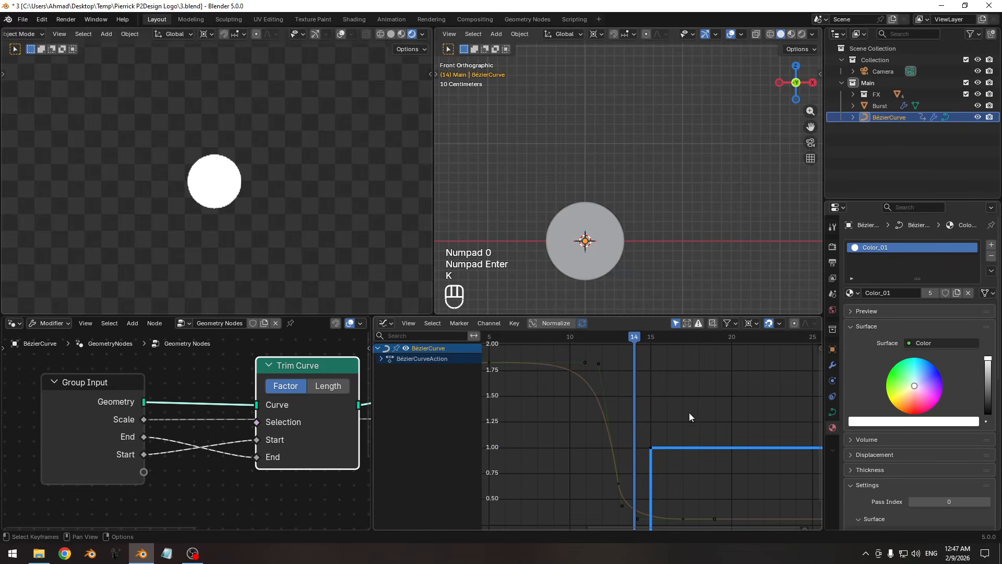
- Insert Scale keyframes on Burst at frame 14 and, with the object scaled to 0, at frame 15
mouse_move(692, 418)
ctrl+middle_down()
mouse_move(678, 447)
mouse_move(688, 432)
ctrl+middle_up()
click(621, 247)
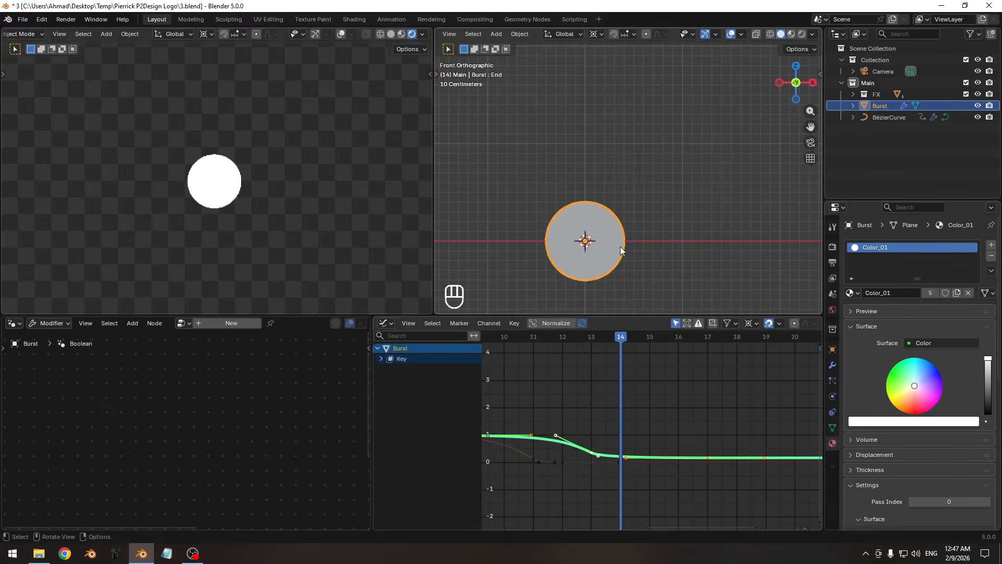
key(k)
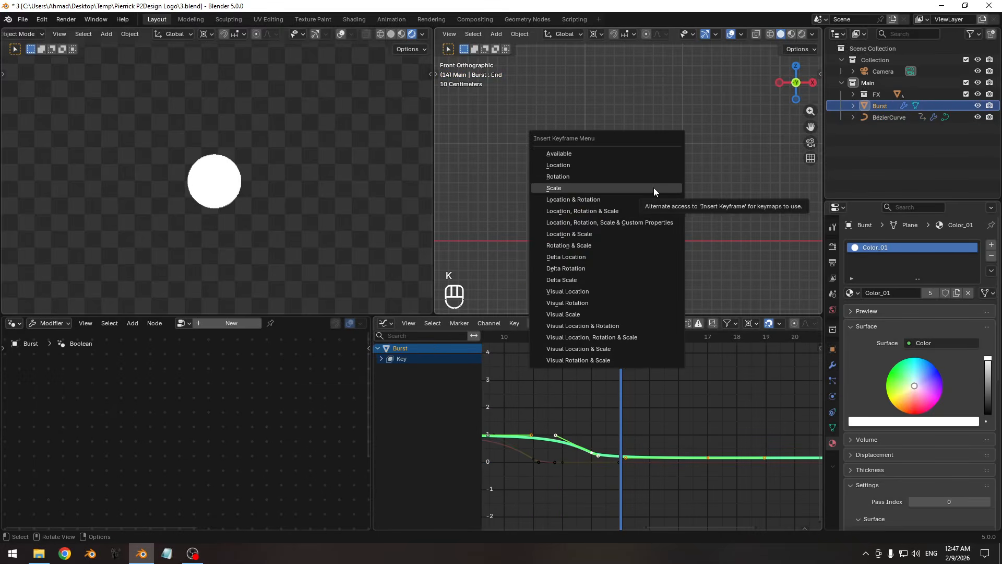
click(654, 192)
key(Right)
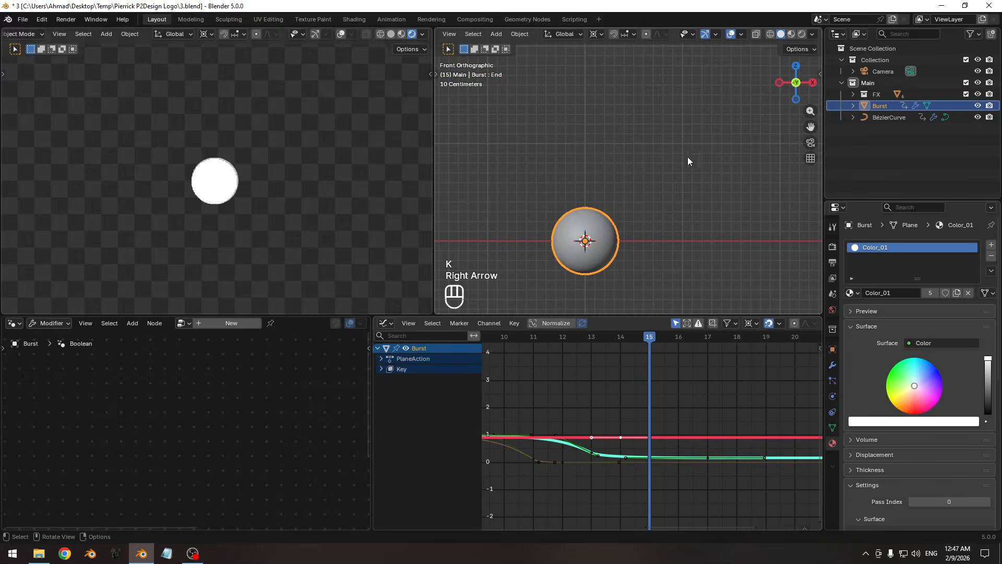
key(s)
key(KP_0)
key(KP_Enter)
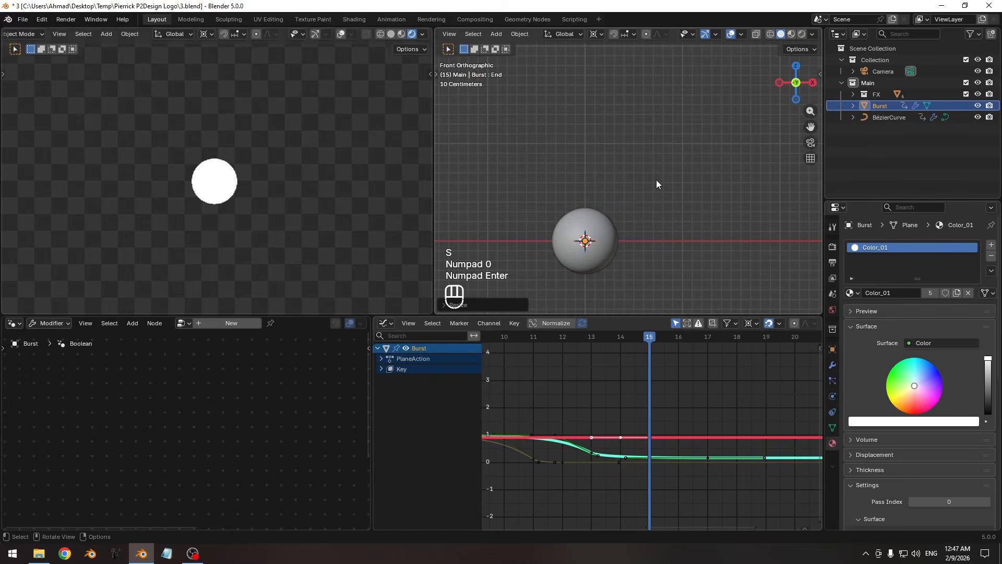
key(k)
click(657, 184)
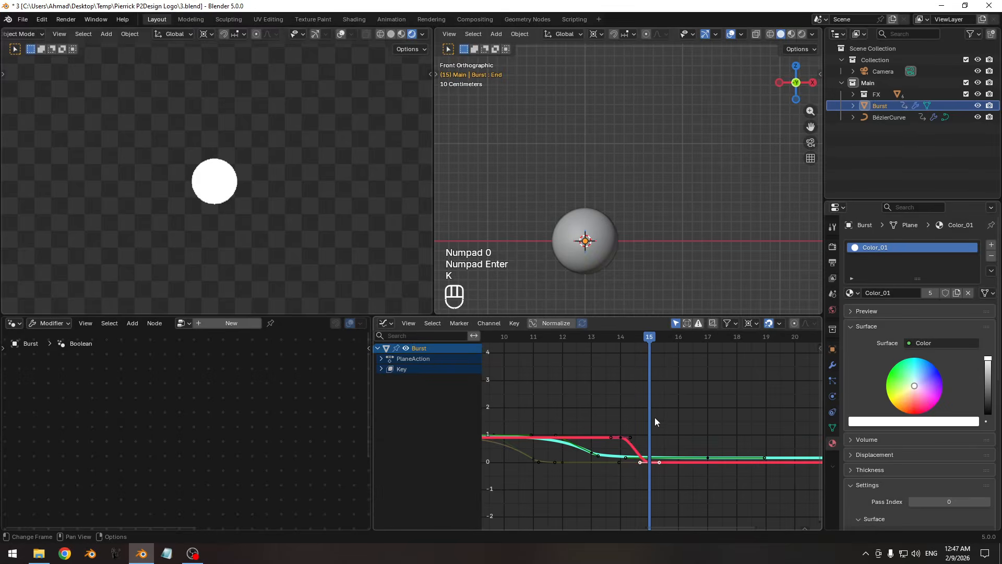
- Try to change the interpolation of Burst's object Scale keyframes at frames 14 and 15
ctrl+click(630, 446)
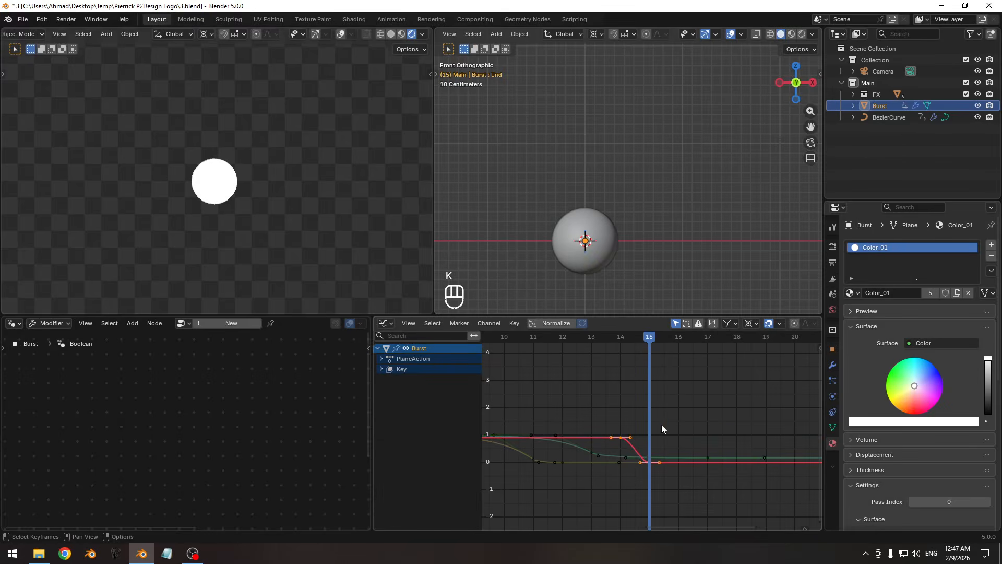
key(t)
click(685, 405)
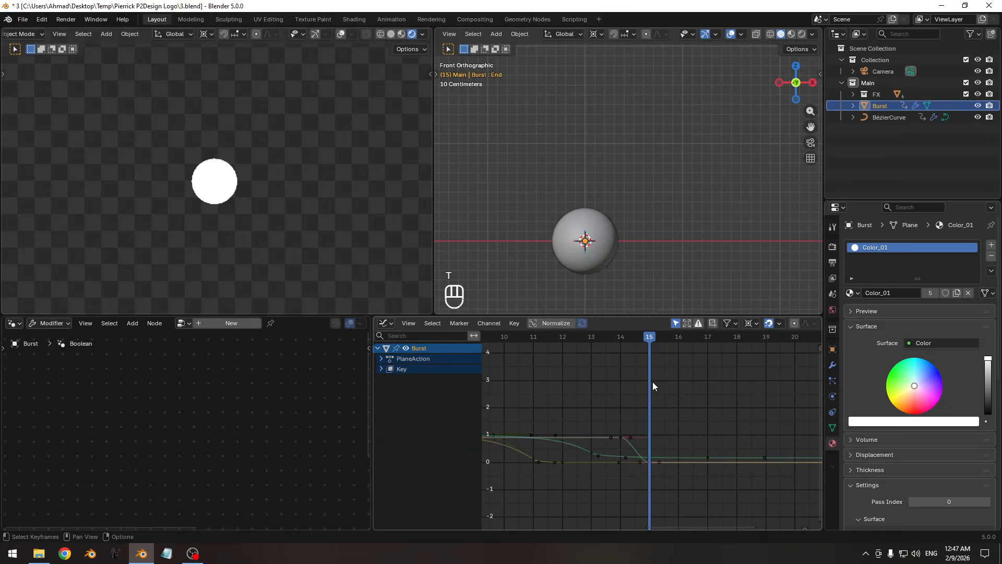
- Switch the camera viewport to Solid shading with Flat lighting for previewing the animation
drag(649, 340, 700, 345)
ctrl+middle_drag(701, 402, 660, 404)
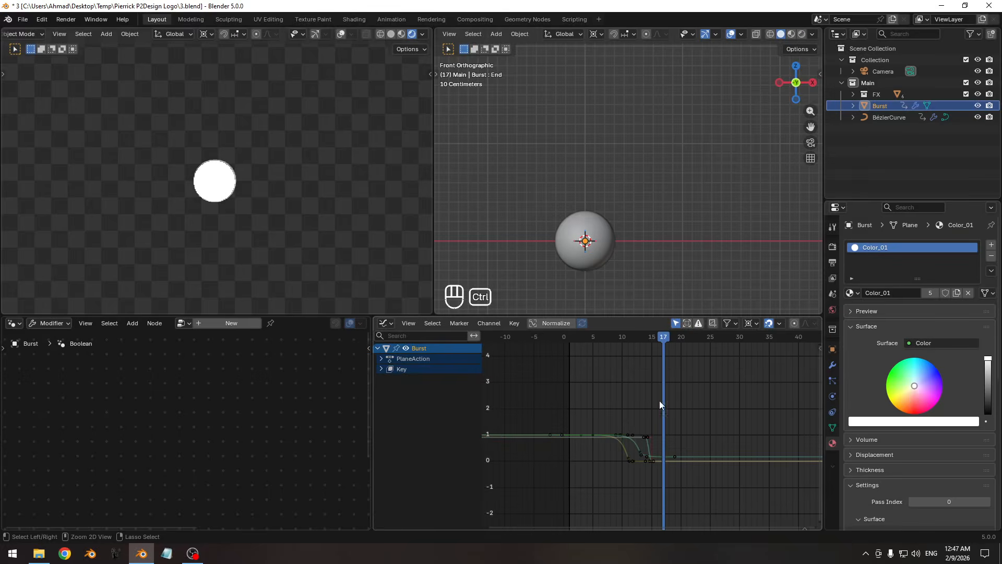
drag(612, 338, 581, 338)
ctrl+middle_drag(237, 170, 250, 212)
key(z)
shift+middle_drag(255, 157, 257, 176)
ctrl+middle_drag(257, 190, 258, 184)
key(space)
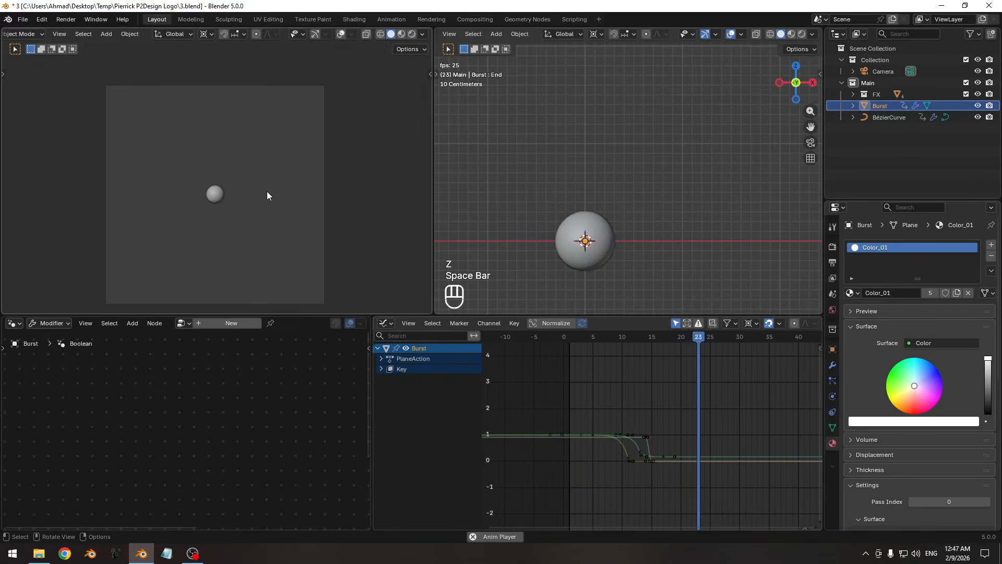
key(space)
click(422, 35)
click(464, 89)
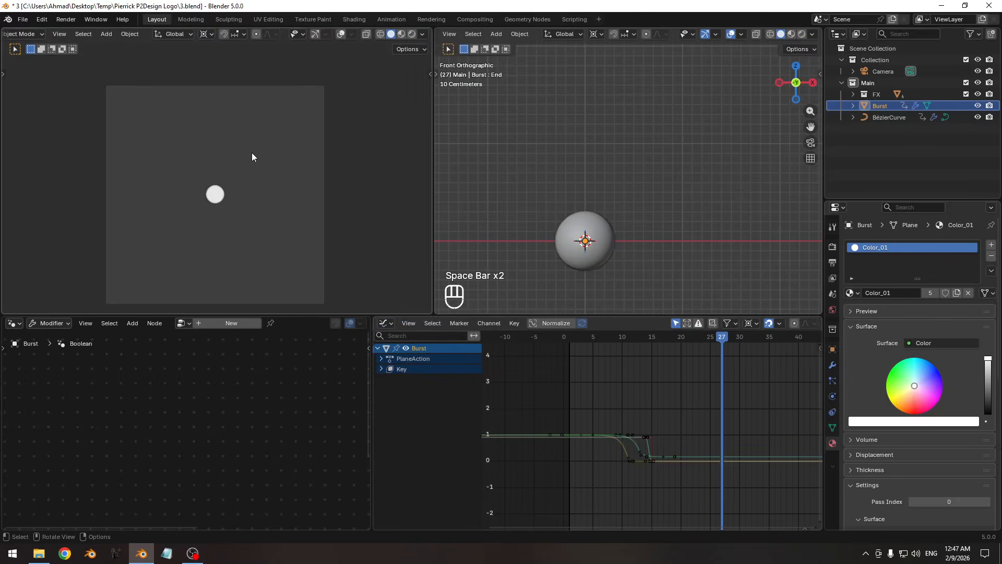
- Play the opening frames repeatedly to examine the handover from Burst to the BézierCurve around frames 14 and 15
click(581, 339)
key(space)
key(space)
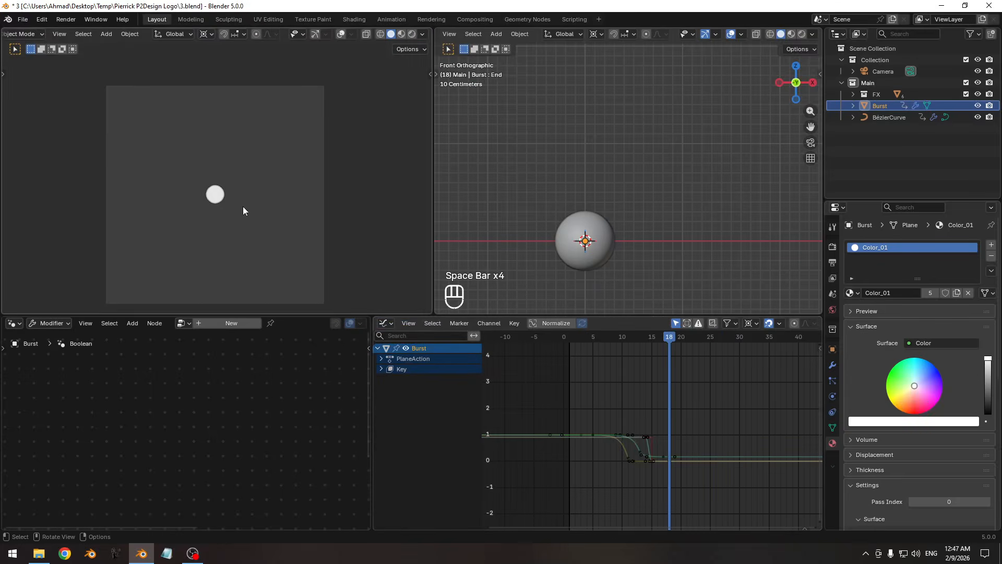
key(Home)
click(591, 339)
key(space)
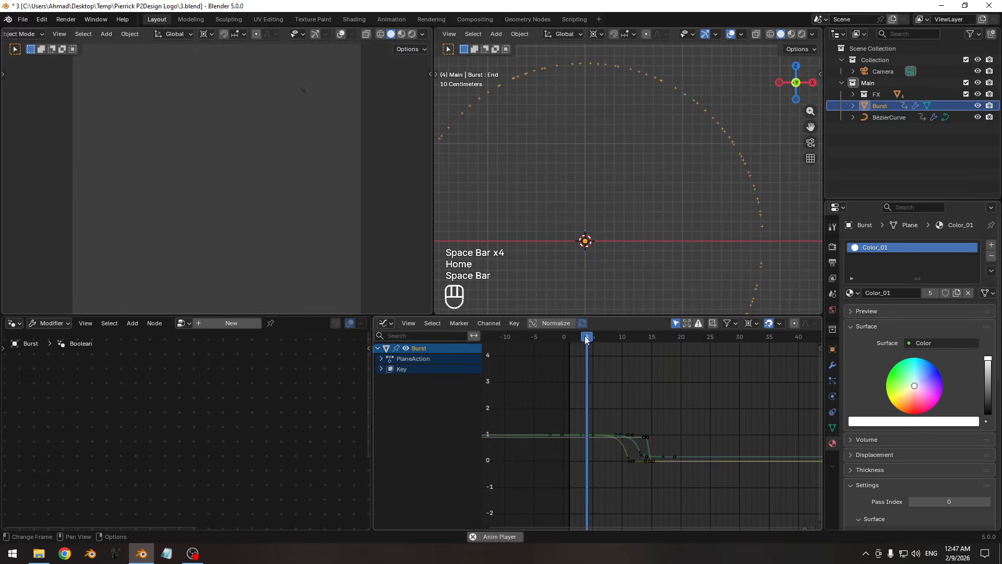
key(space)
click(588, 339)
key(space)
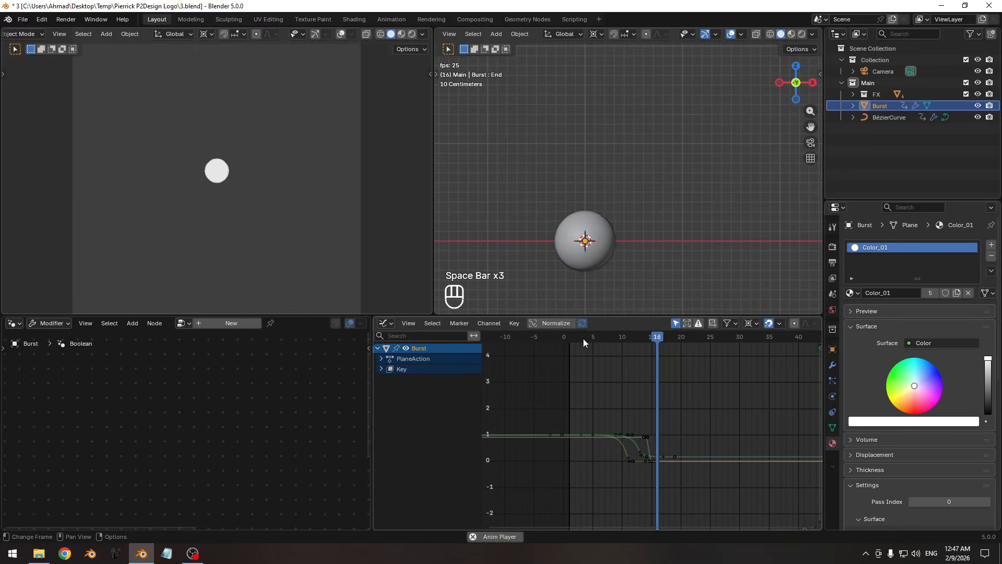
key(space)
click(586, 339)
key(space)
key(space)
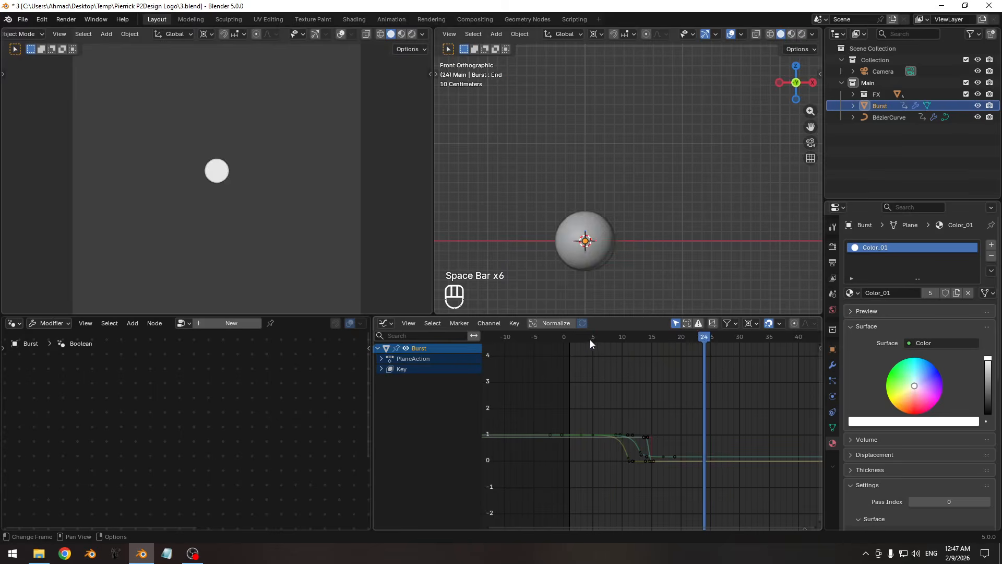
click(590, 341)
key(space)
key(space)
click(590, 340)
key(space)
key(space)
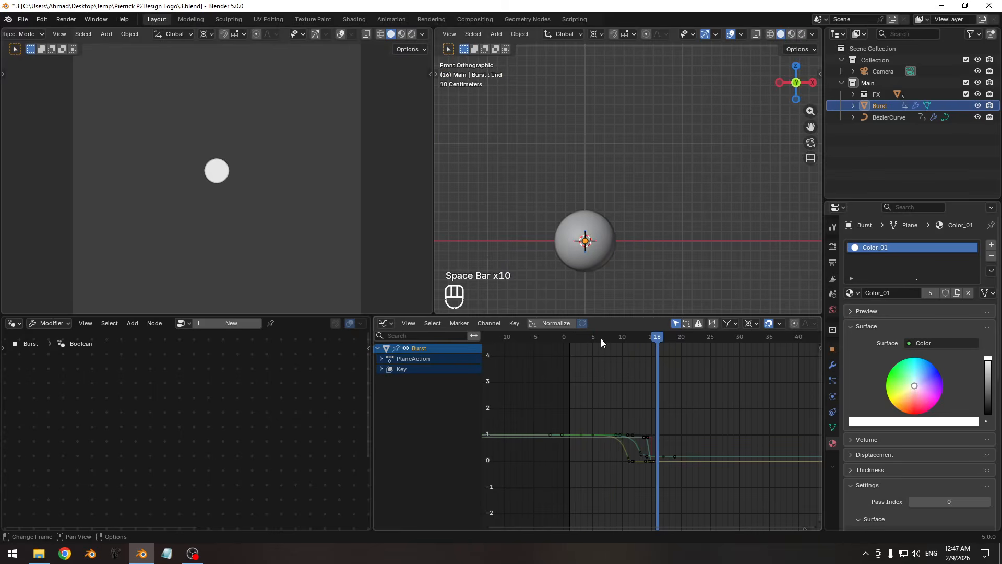
click(589, 341)
key(space)
key(space)
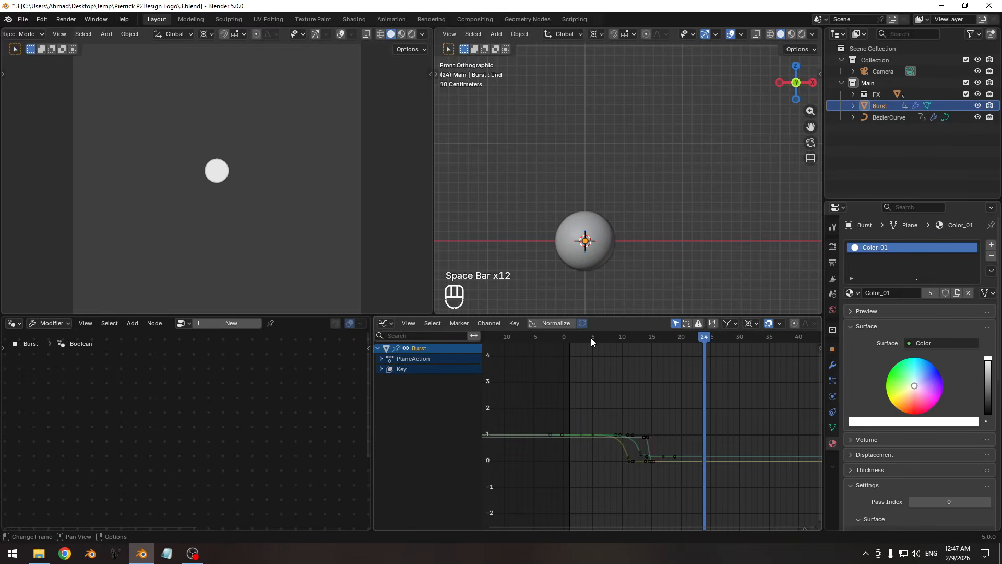
click(574, 340)
key(space)
key(space)
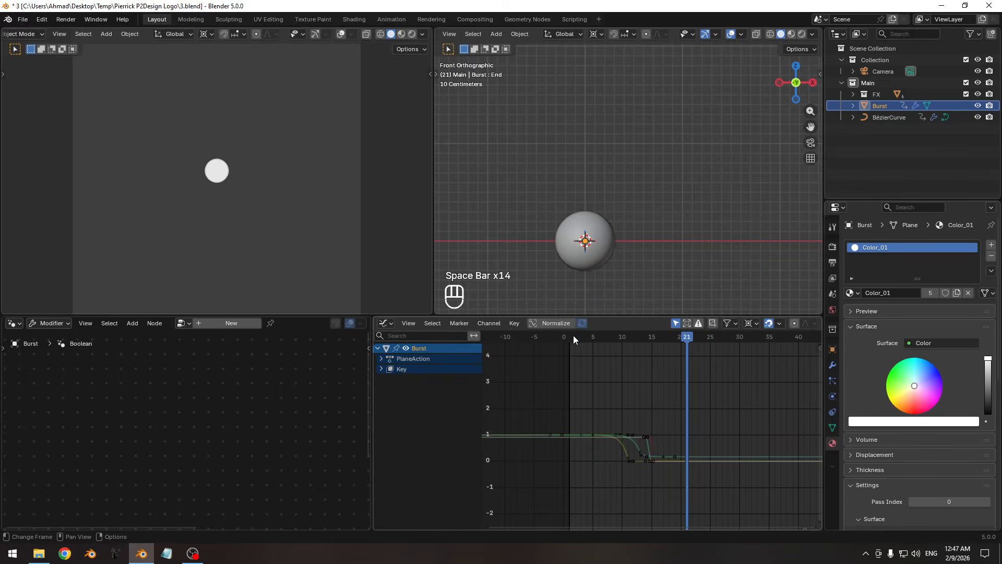
- Save the file
ctrl+middle_drag(658, 448, 671, 494)
shift+middle_drag(671, 494, 640, 406)
key(ctrl+s)
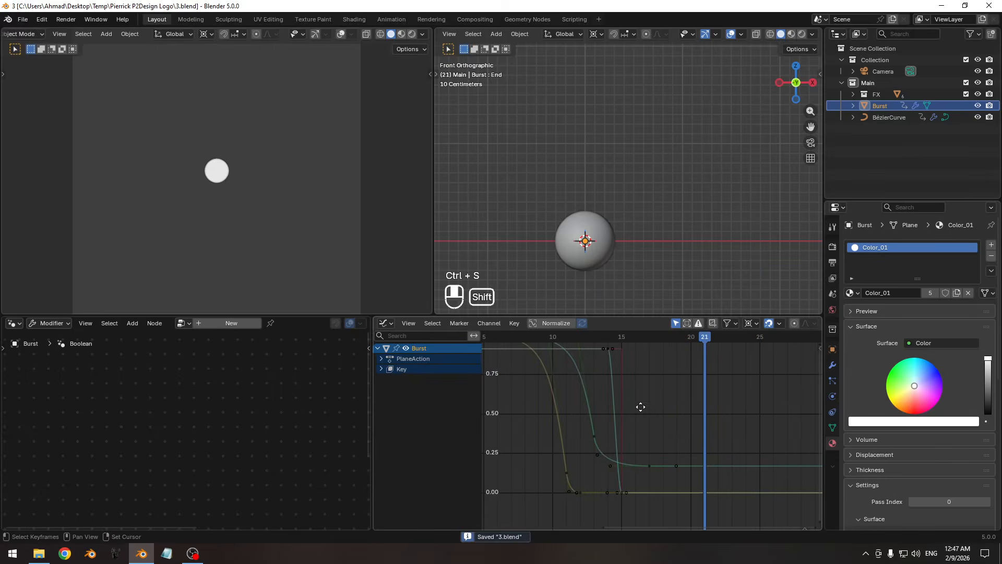
key(Pause)
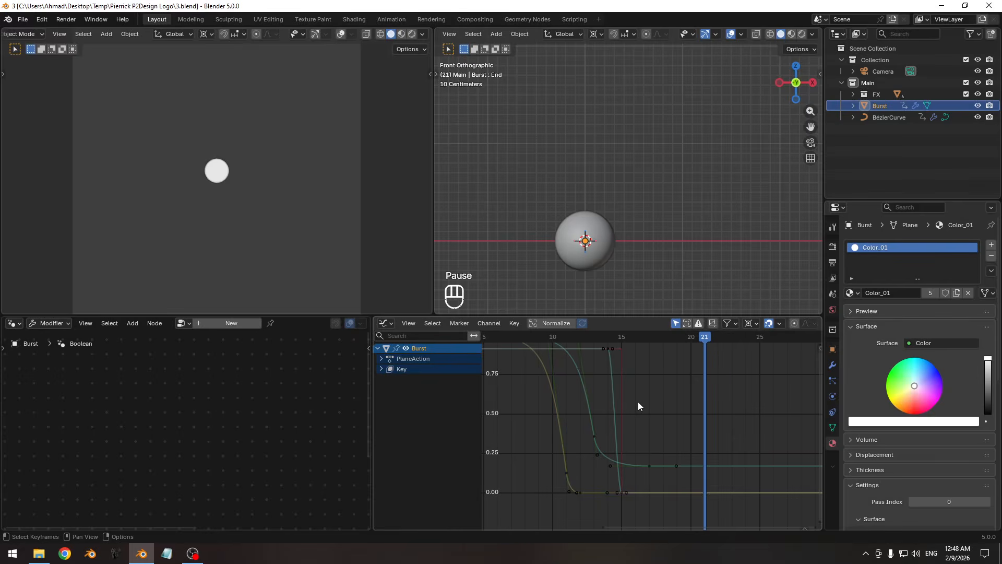
ctrl+middle_drag(665, 391, 608, 383)
key(ctrl+s)
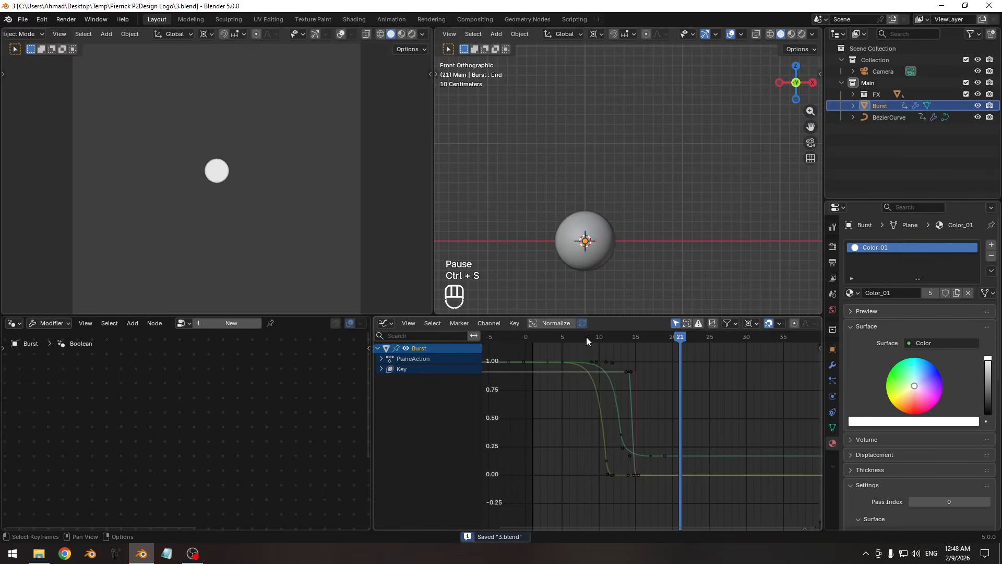
- Insert a keyframe at frame 15 on the End value 0.000 of the BézierCurve's Geometry Nodes modifier
drag(588, 338, 635, 339)
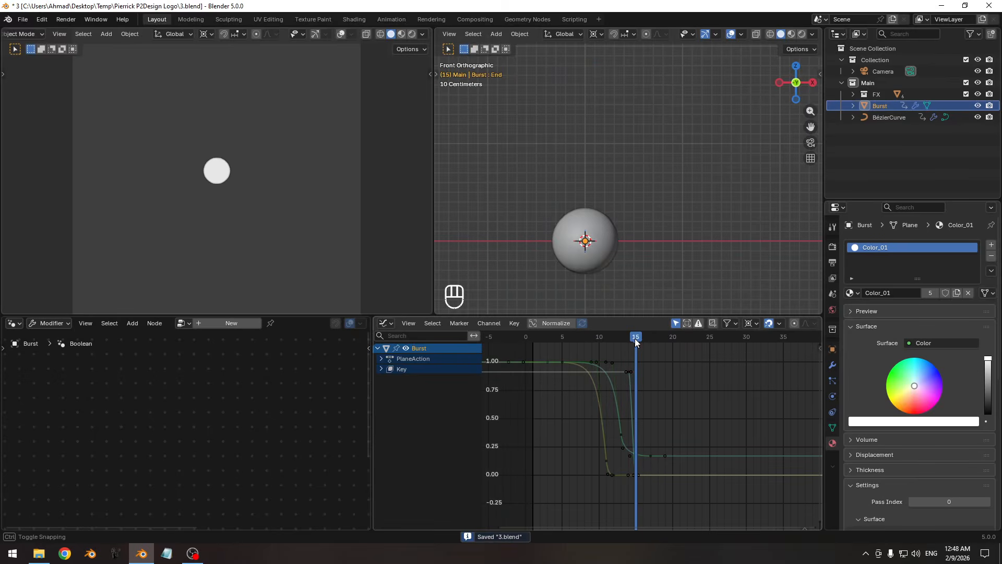
click(889, 117)
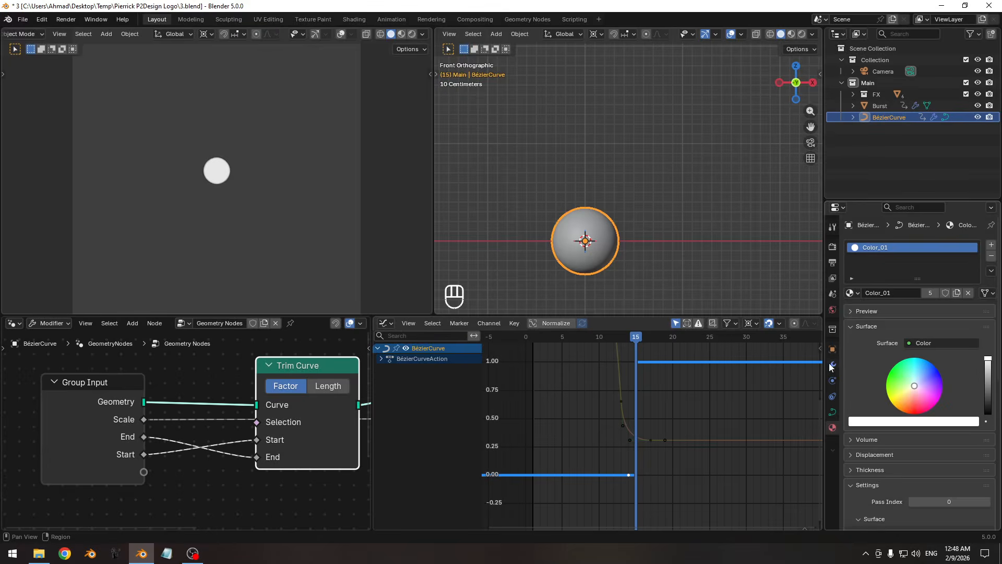
click(832, 365)
mouse_move(941, 308)
mouse_down()
mouse_move(960, 308)
mouse_move(940, 308)
mouse_up()
key(ctrl+s)
ctrl+middle_drag(660, 419, 617, 434)
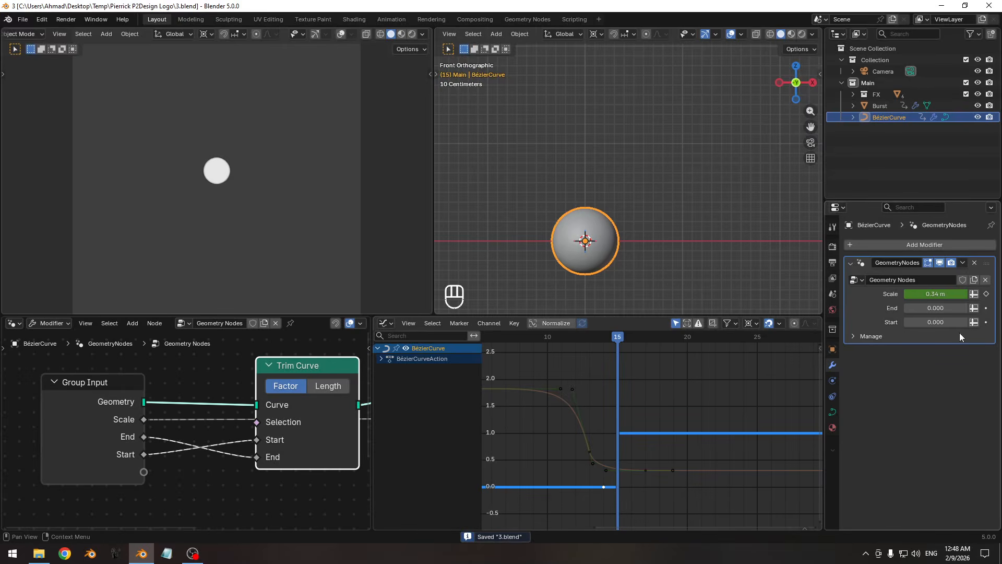
click(986, 309)
- Hide all animation curves except the BézierCurve's End curve and save the file
shift+middle_drag(666, 425, 653, 402)
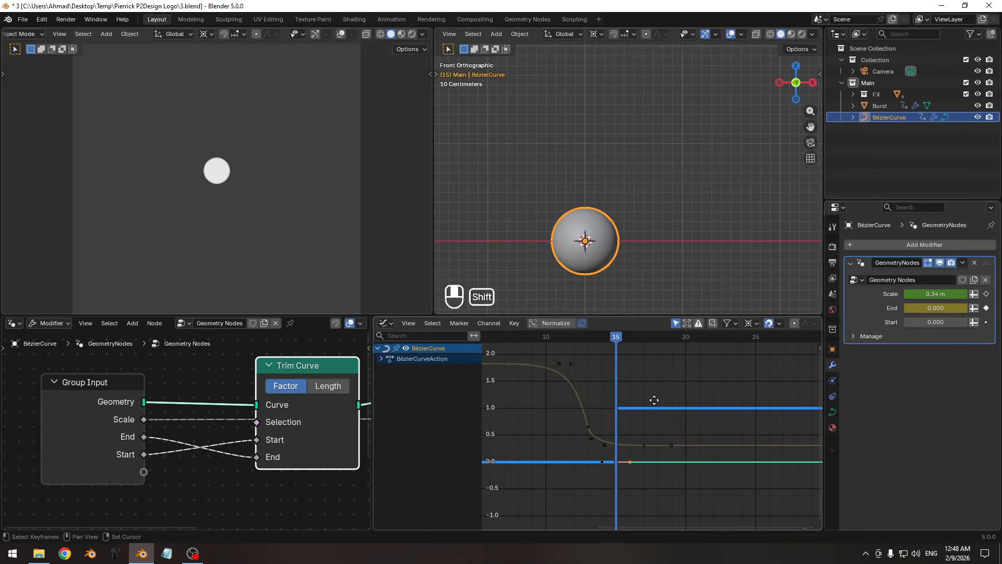
click(697, 461)
key(shift+h)
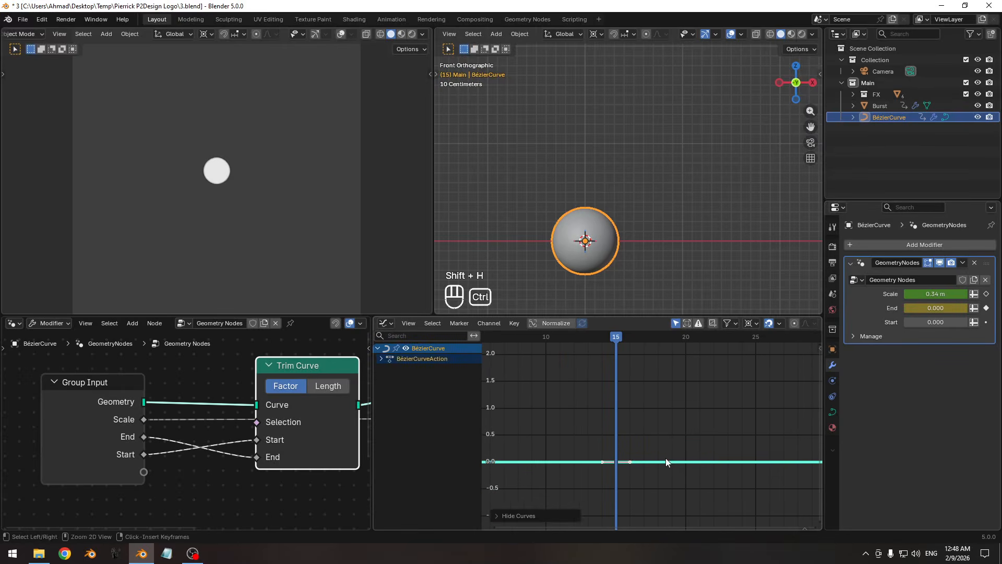
ctrl+middle_drag(680, 446, 627, 415)
key(ctrl+s)
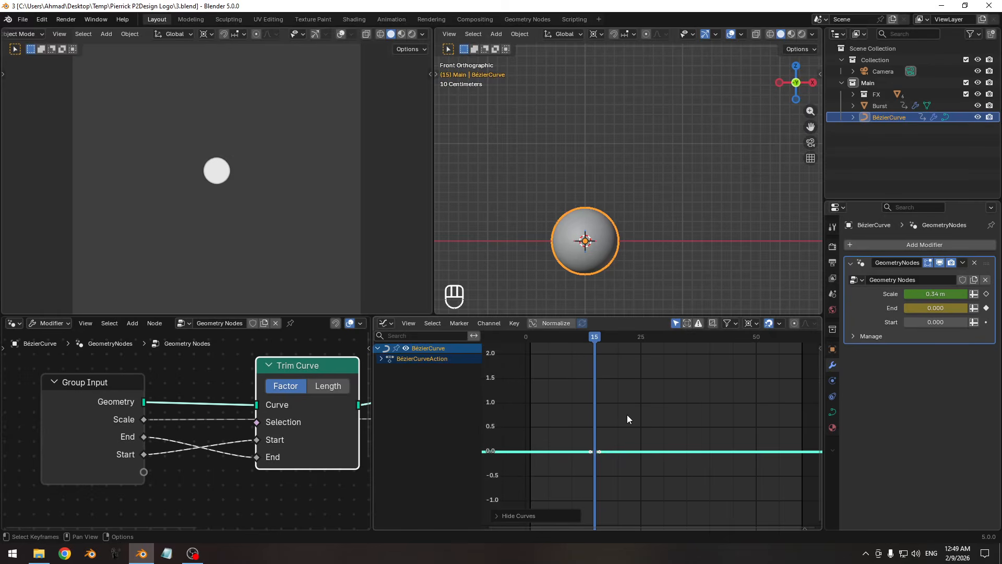
- Set the BézierCurve's End value to 1.000 at frame 23 and insert a keyframe
key(Right)
key(Right)
key(Right)
key(Right)
key(Right)
key(Right)
key(Right)
key(Right)
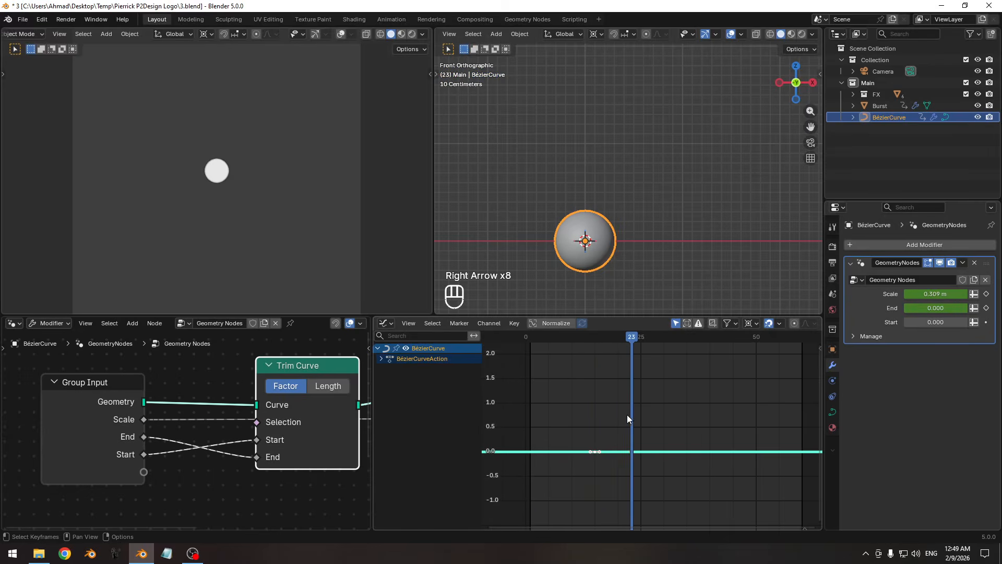
drag(928, 308, 970, 311)
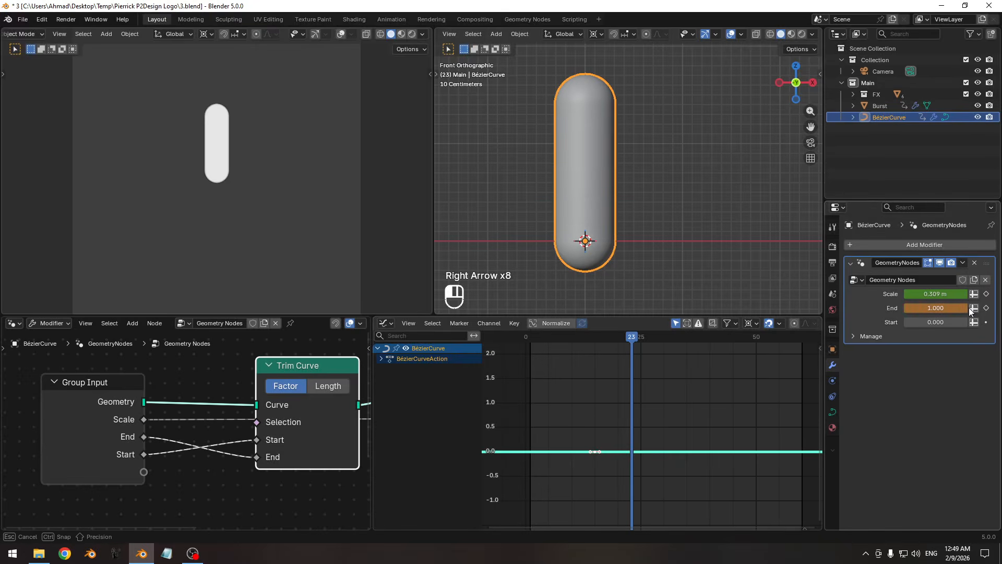
click(987, 308)
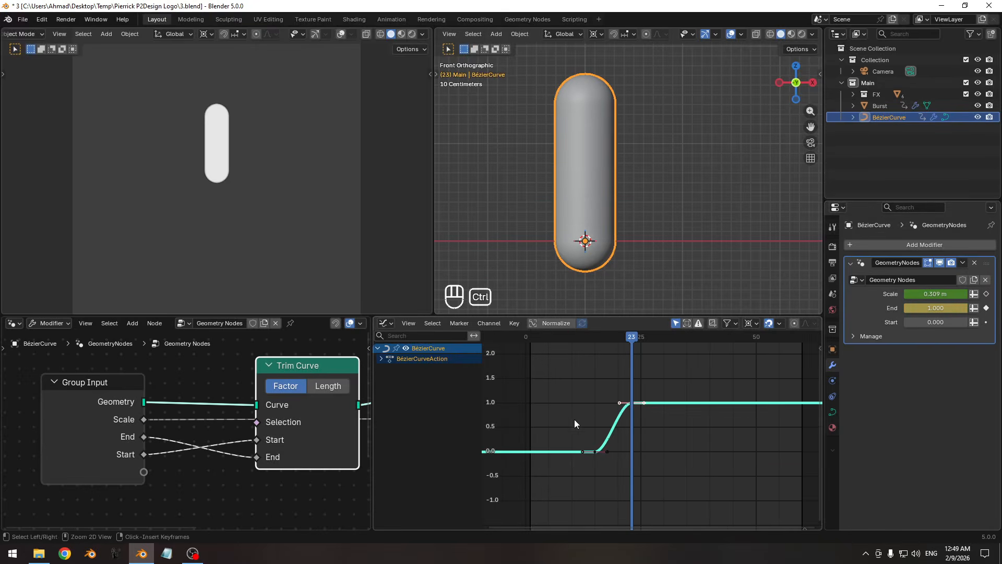
- Insert a keyframe at frame 19 on the selected End curve and enlarge the Graph Editor to full view
ctrl+middle_drag(575, 420, 646, 406)
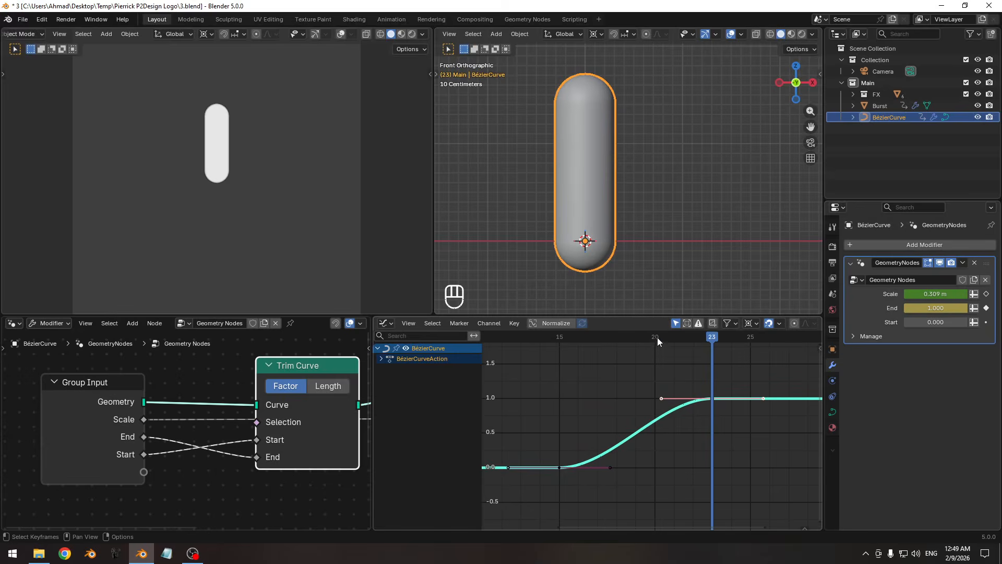
drag(656, 337, 637, 337)
shift+middle_drag(628, 417, 677, 421)
mouse_move(625, 358)
mouse_down()
mouse_move(569, 346)
mouse_move(527, 353)
mouse_move(633, 363)
mouse_up()
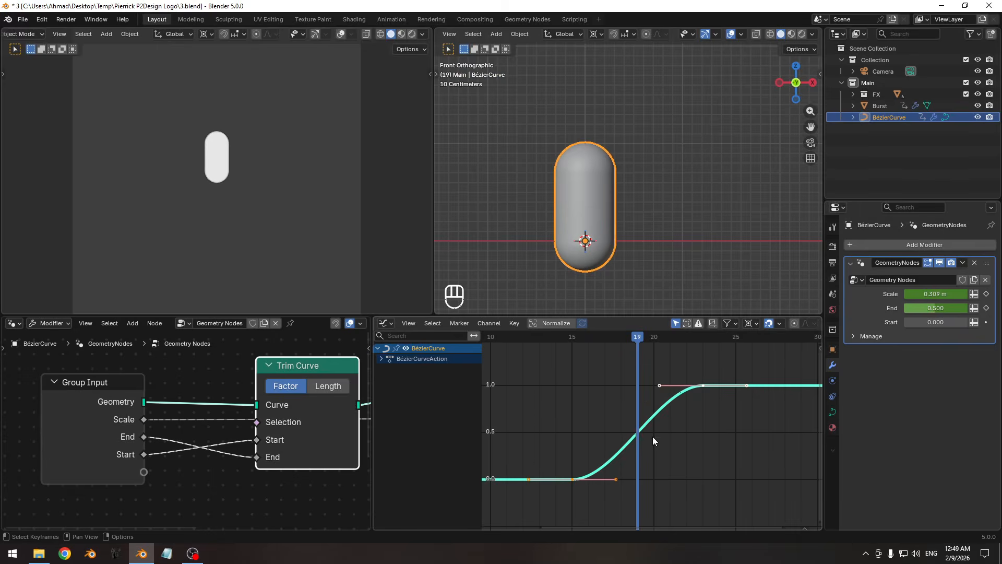
key(i)
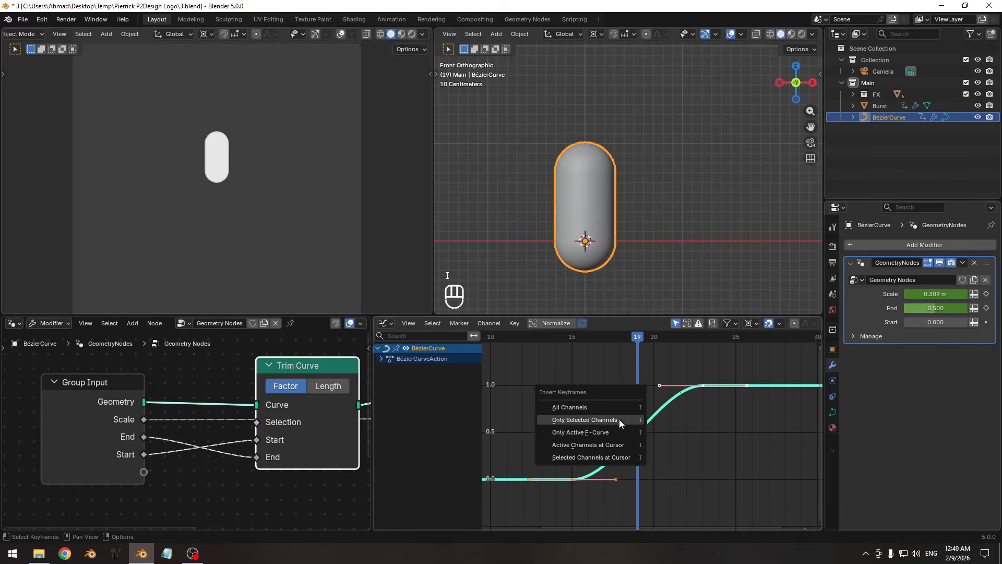
click(619, 419)
key(ctrl+space)
key(t)
key(Escape)
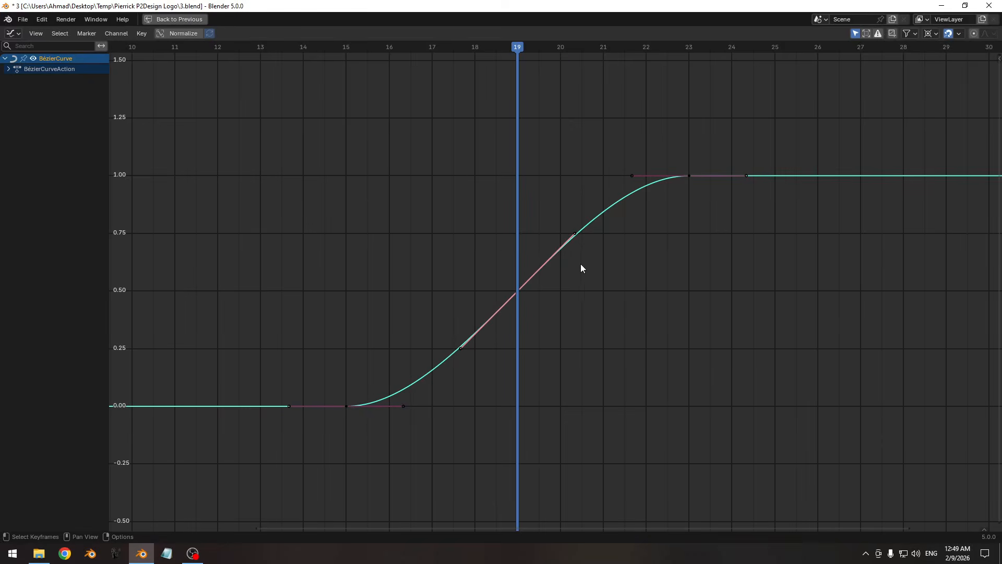
- Set the pivot point to Individual Centers, rotate the frame 19 keyframe's handles steeper and lengthen them to span about 0 to 1 in value
key(r)
click(619, 321)
click(916, 33)
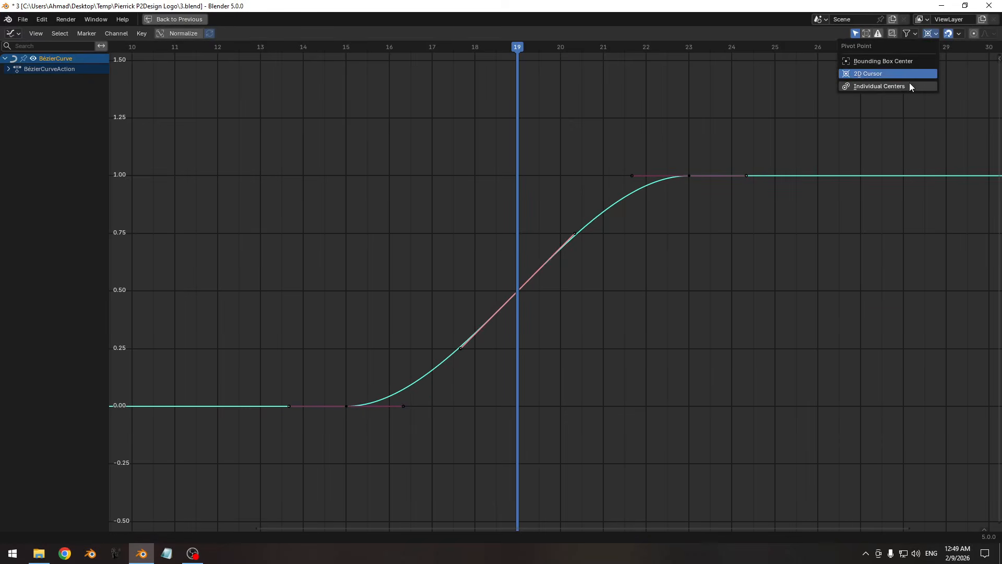
key(r)
click(769, 309)
key(r)
click(715, 277)
key(s)
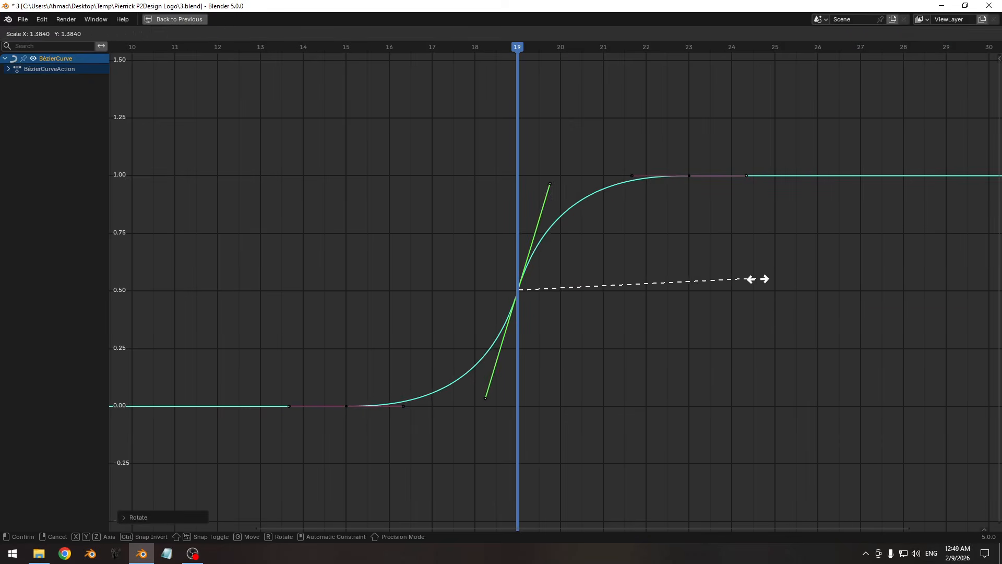
click(757, 277)
- Move the middle keyframe horizontally to frame 16 and shorten the handles of the frame 15 keyframe
key(g)
key(x)
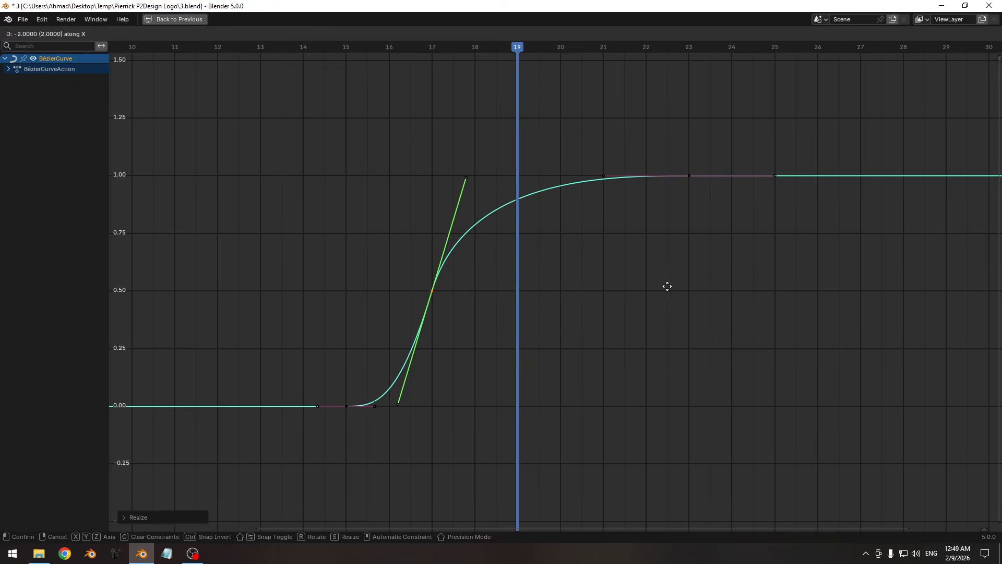
click(661, 288)
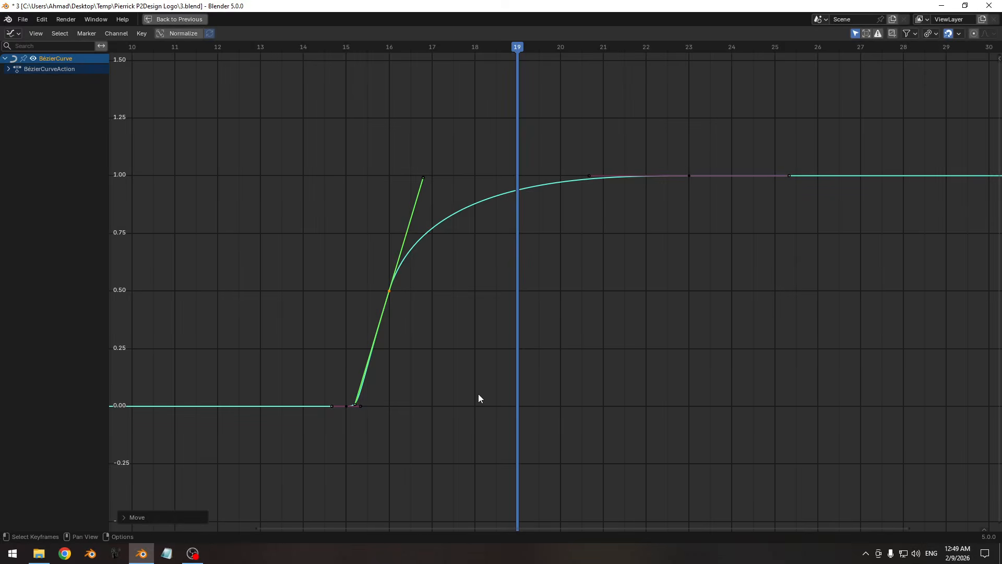
scroll(386, 420, up, 4)
key(s)
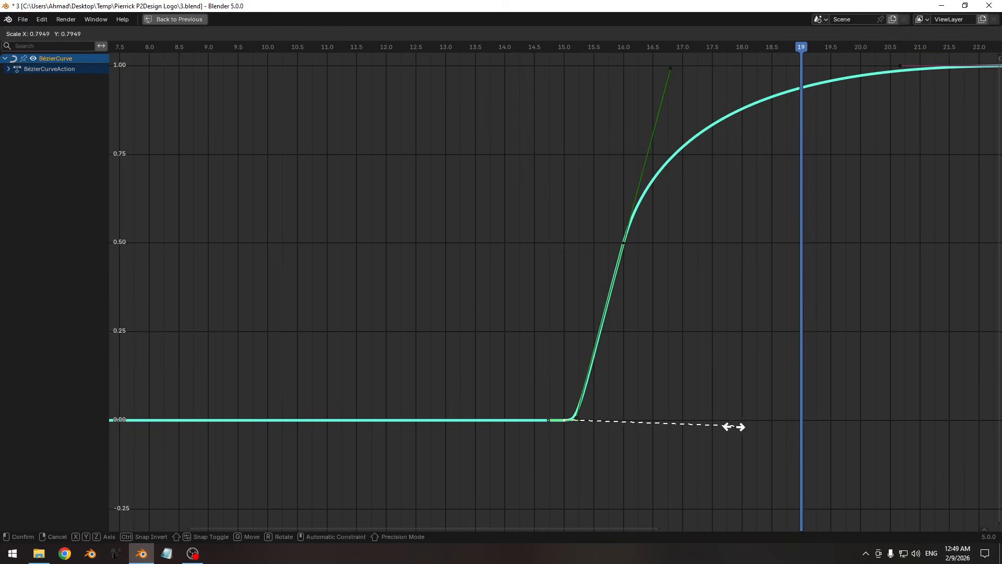
click(692, 427)
ctrl+middle_drag(713, 324, 706, 331)
middle_drag(706, 330, 646, 389)
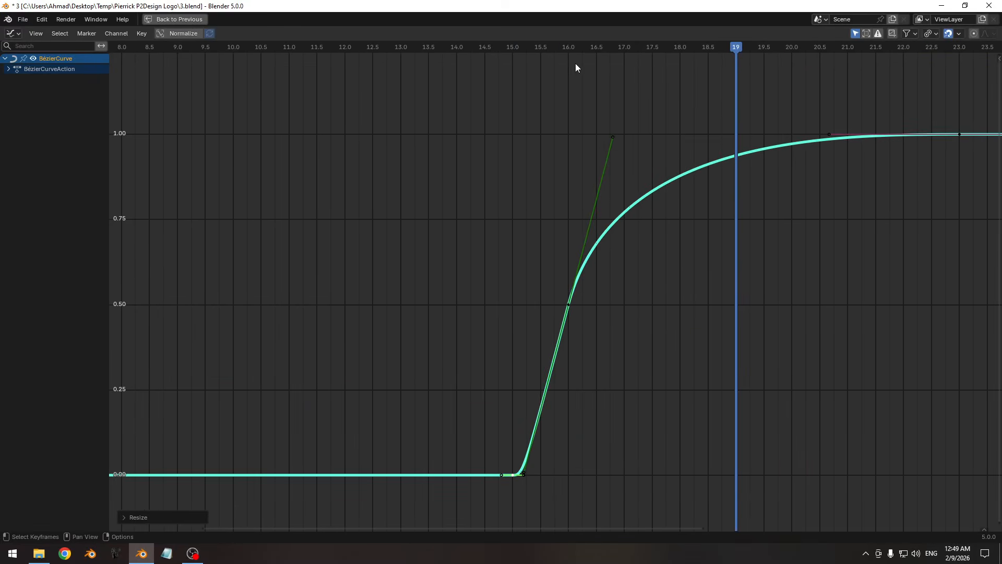
- Try moving the End curve's first keyframe from frame 15 to frame 16, and undo the move
drag(568, 49, 583, 165)
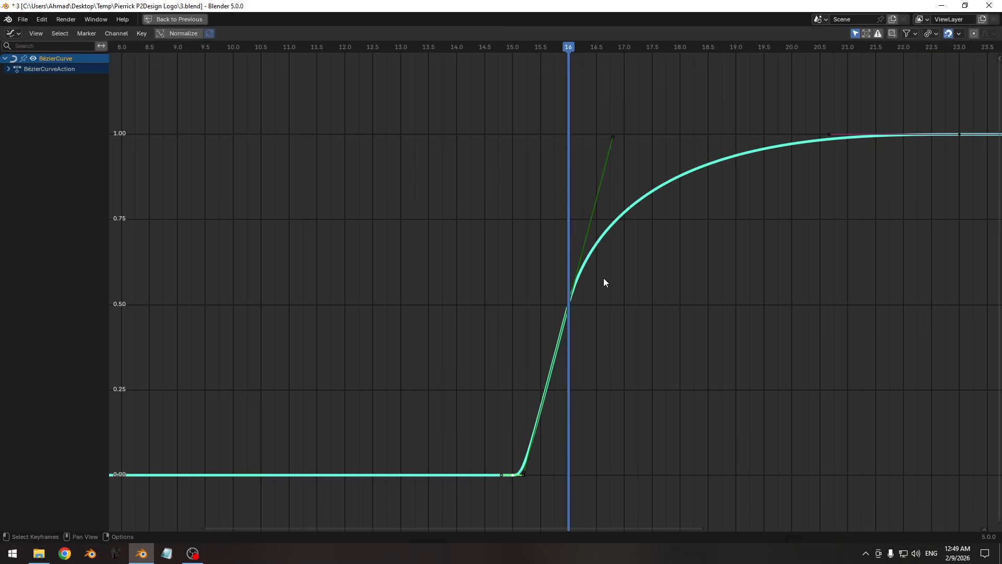
key(g)
click(635, 282)
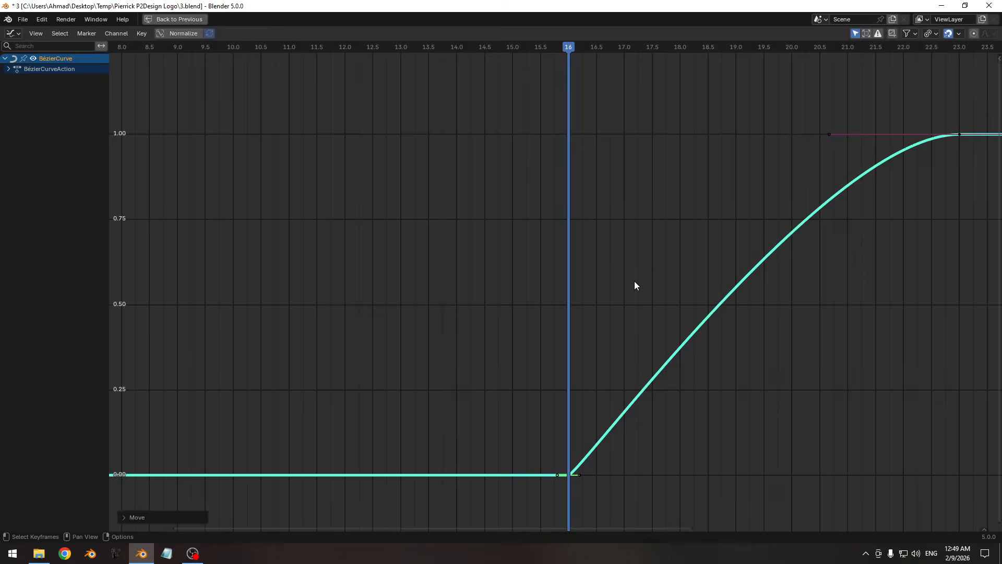
key(ctrl+z)
- Move the middle keyframe horizontally to frame 17 and lengthen the frame 15 keyframe's handles to more than twice their length
click(570, 306)
key(g)
key(x)
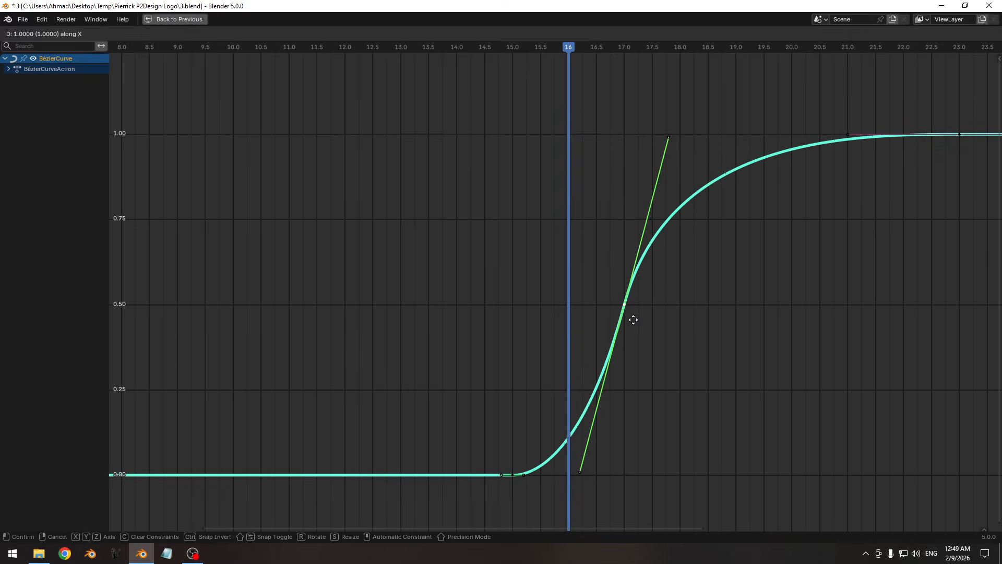
click(633, 319)
click(513, 474)
key(s)
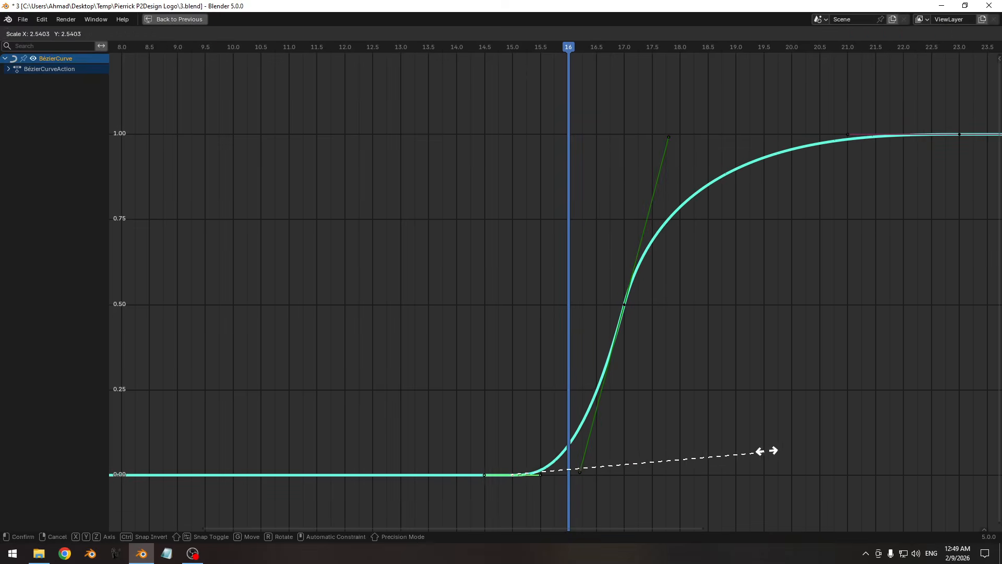
click(767, 449)
key(s)
click(798, 451)
- Lengthen the frame 23 keyframe's handles to span about frames 18 to 28, restore the normal layout and save the file
ctrl+middle_drag(774, 407, 632, 399)
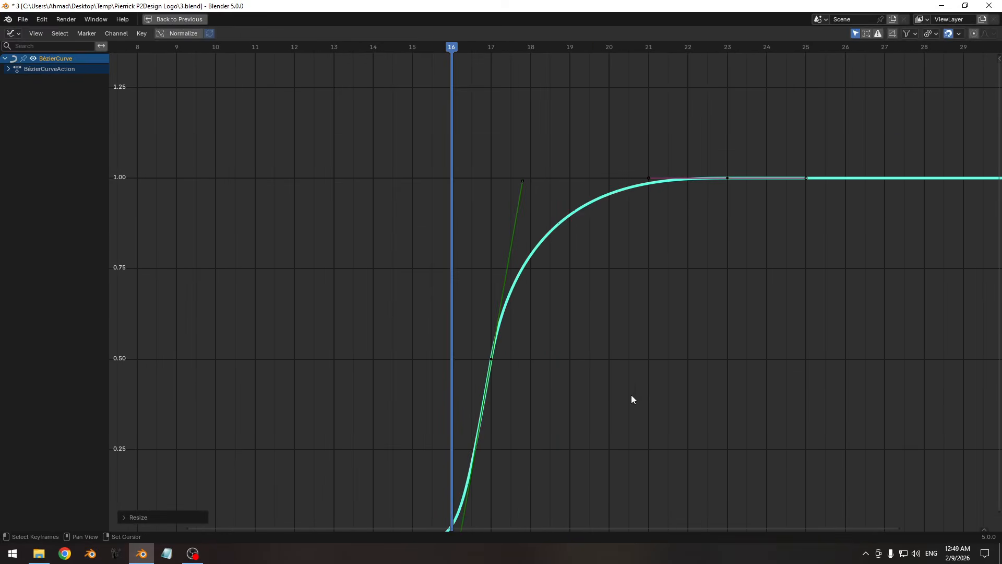
key(s)
click(496, 258)
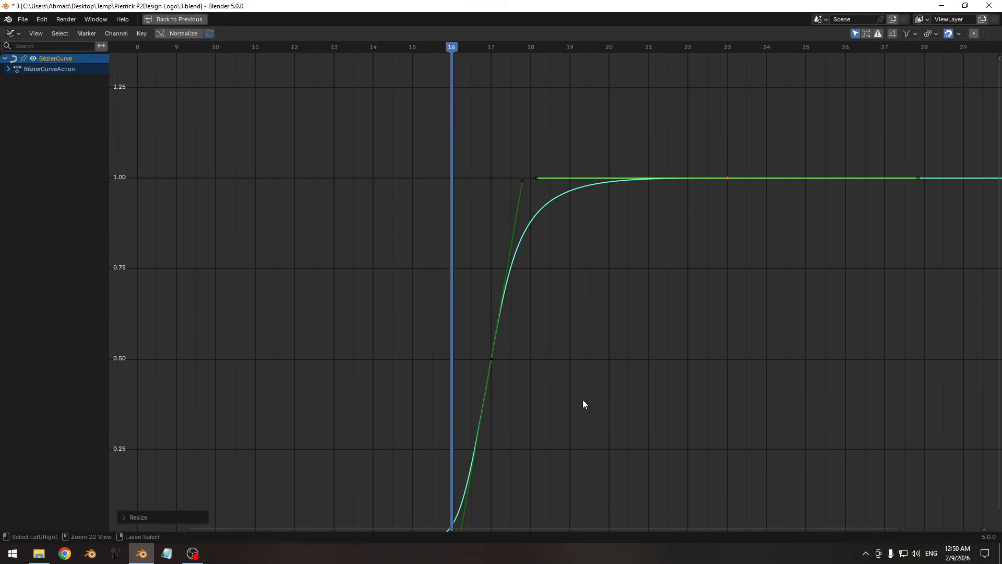
key(ctrl+space)
ctrl+middle_drag(539, 436, 604, 420)
key(ctrl+s)
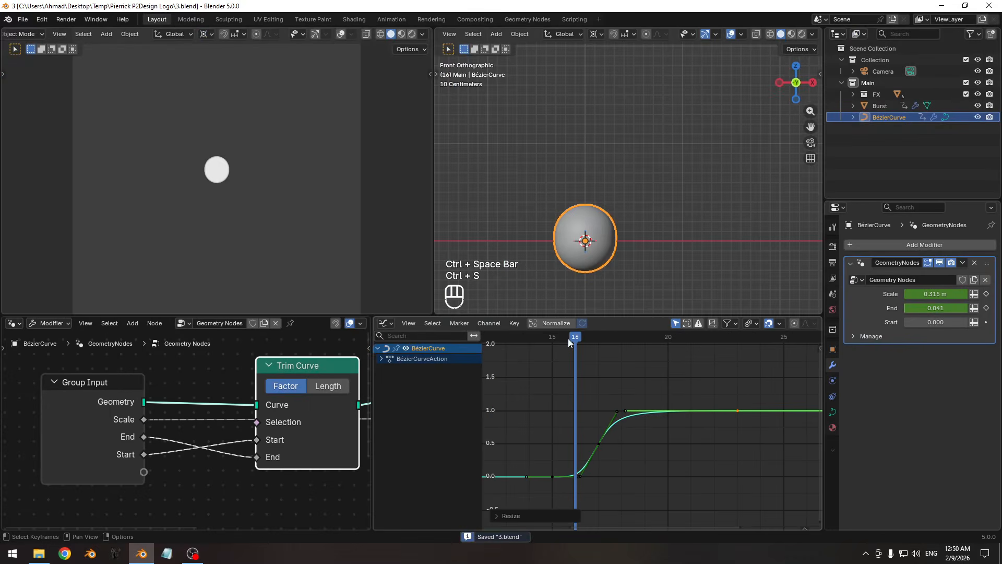
- Move all keyframes of the End curve 2 frames earlier
drag(569, 342, 625, 344)
key(a)
ctrl+middle_drag(653, 404, 628, 401)
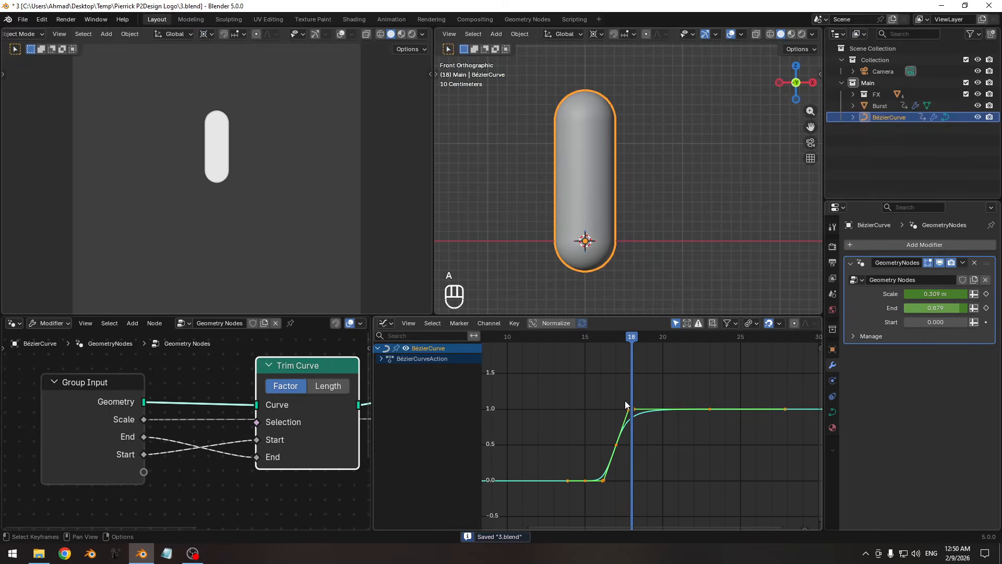
key(g)
key(x)
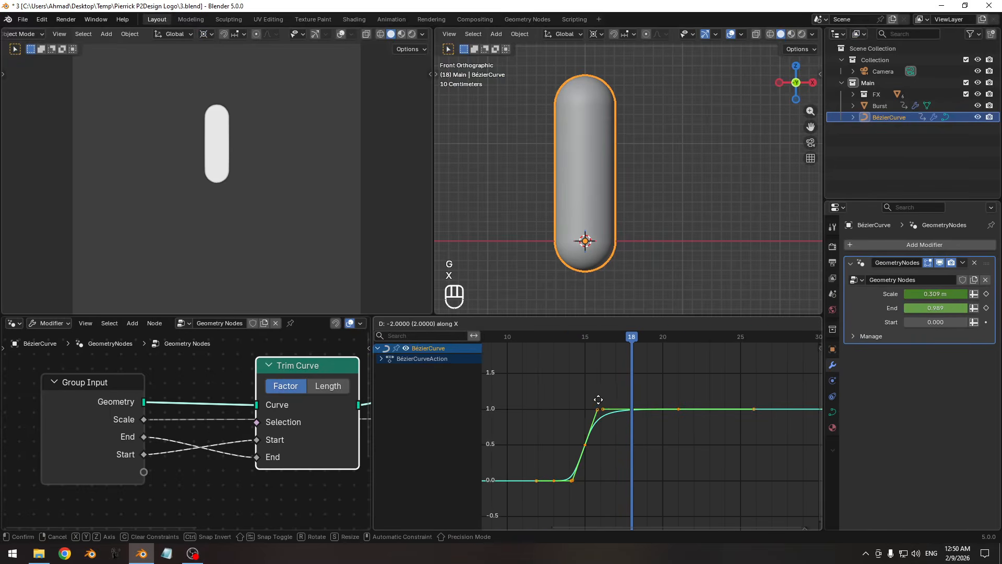
click(598, 397)
ctrl+middle_drag(600, 390, 563, 352)
- Play back the tube's growth from around frame 7 and save the file
click(559, 343)
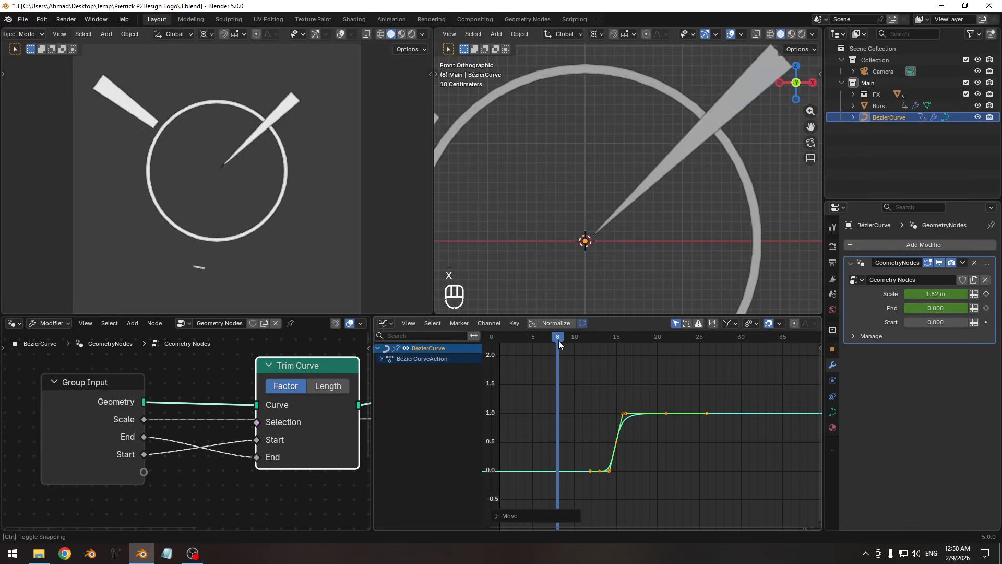
mouse_move(560, 344)
mouse_down()
mouse_move(643, 340)
mouse_move(552, 346)
mouse_up()
key(space)
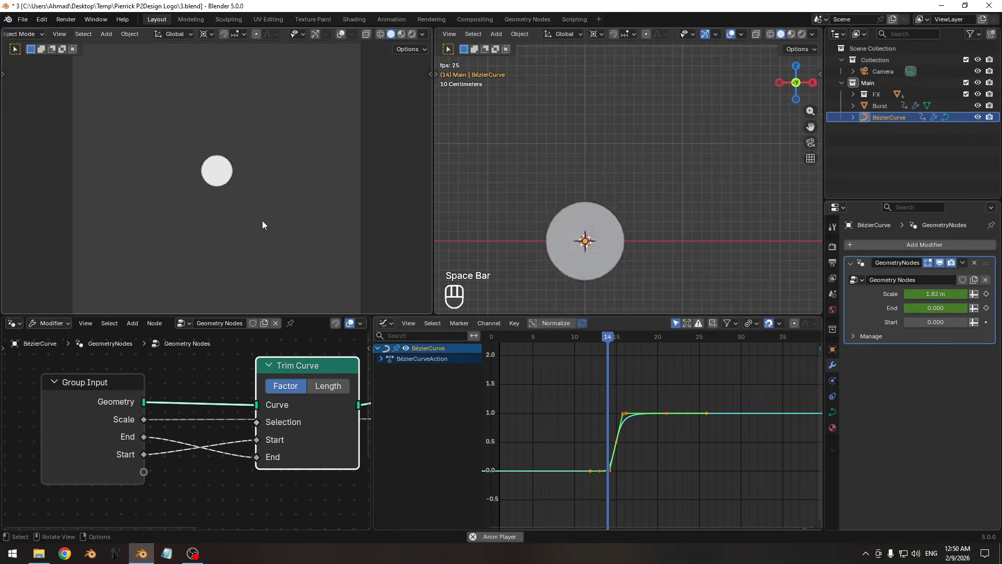
key(space)
key(space)
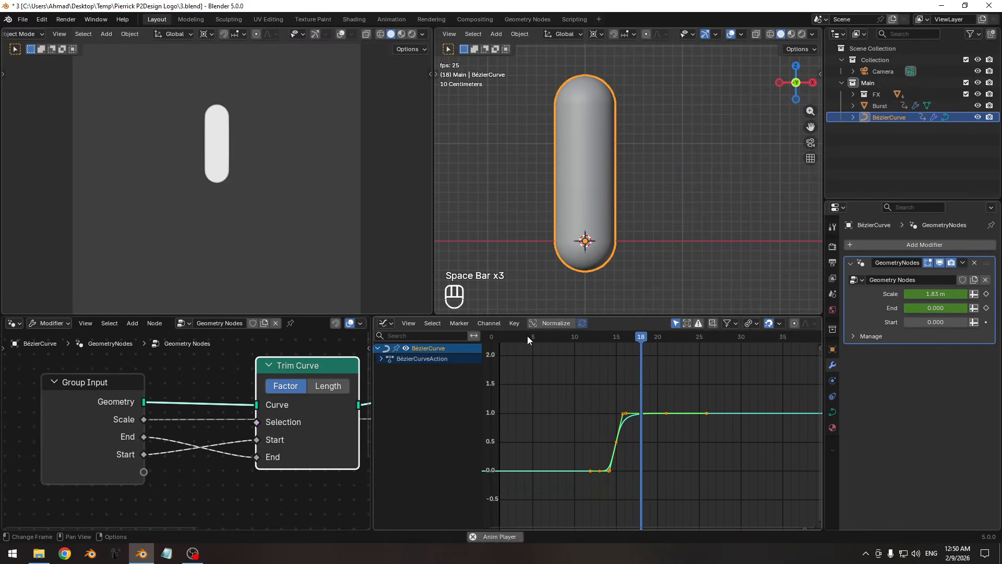
key(space)
key(ctrl+s)
- Copy the End curve's keyframes, insert a Start keyframe of 0.000 at frame 14 and paste the copied keyframes onto the Start curve
ctrl+middle_drag(626, 402, 612, 412)
click(707, 413)
key(ctrl+c)
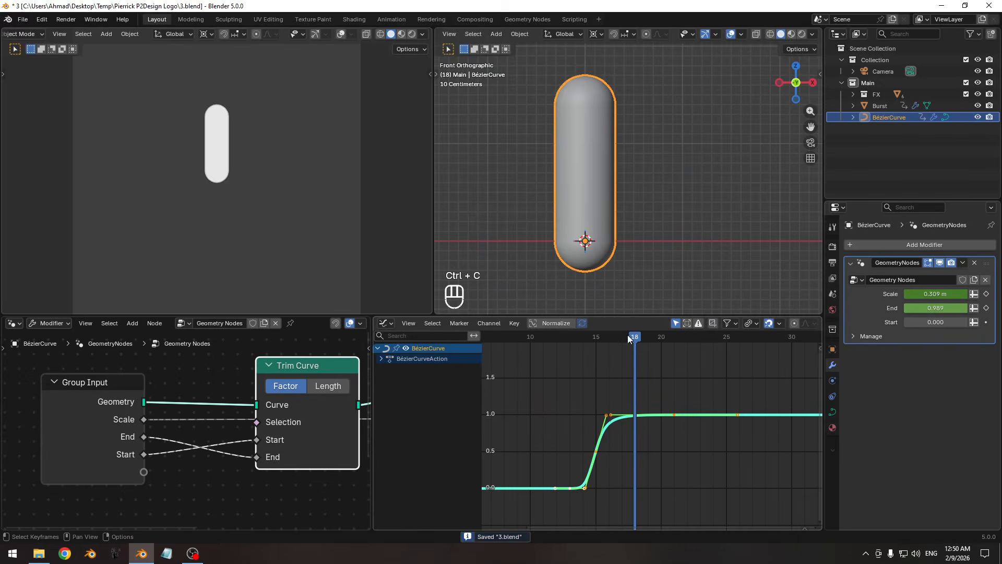
drag(629, 338, 583, 345)
click(986, 322)
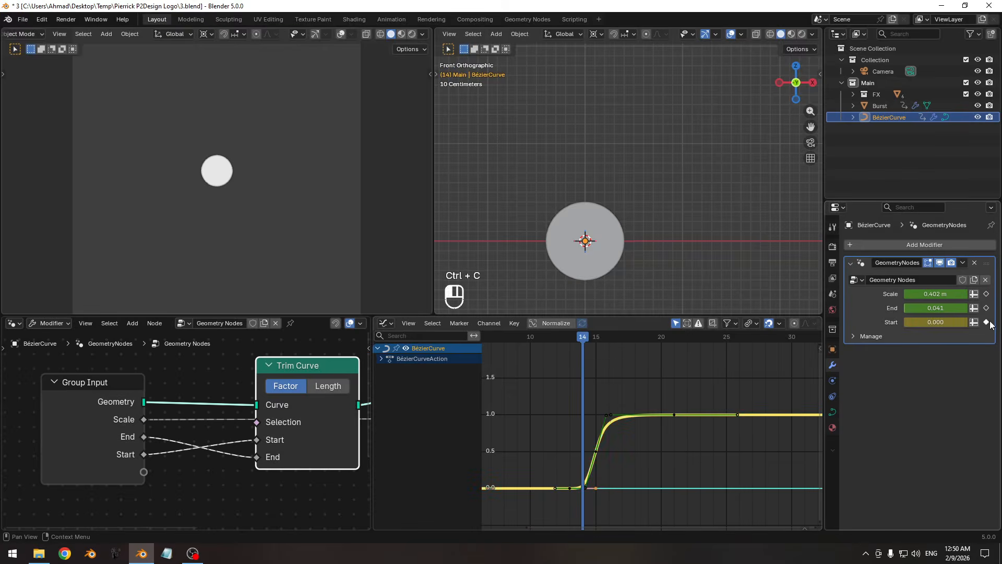
click(688, 486)
key(ctrl+v)
mouse_move(601, 437)
ctrl+middle_down()
mouse_move(574, 436)
mouse_move(610, 428)
ctrl+middle_up()
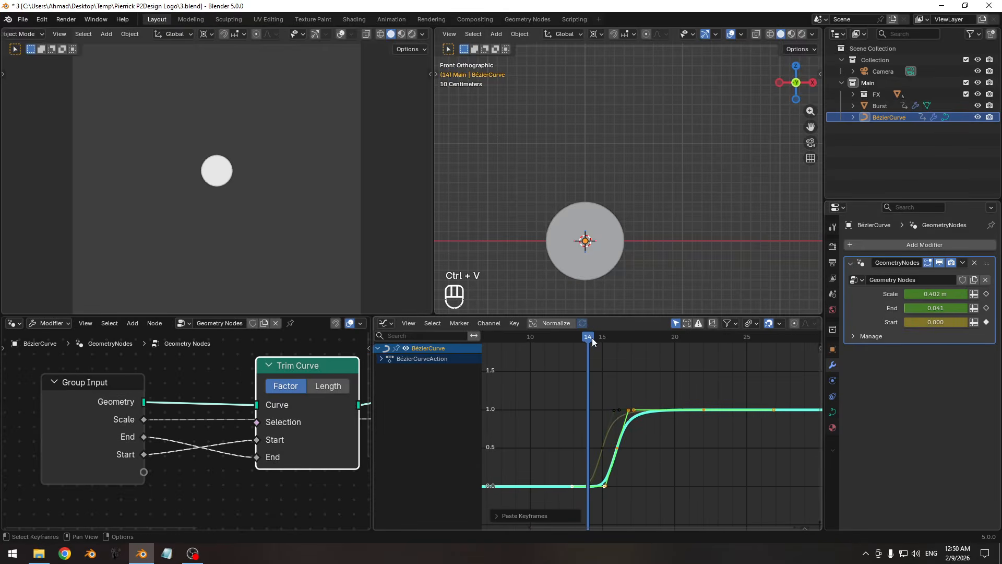
- Scrub and play back the tube's animation to examine the offset between End and Start, and save the file
drag(593, 341, 633, 360)
drag(659, 359, 530, 368)
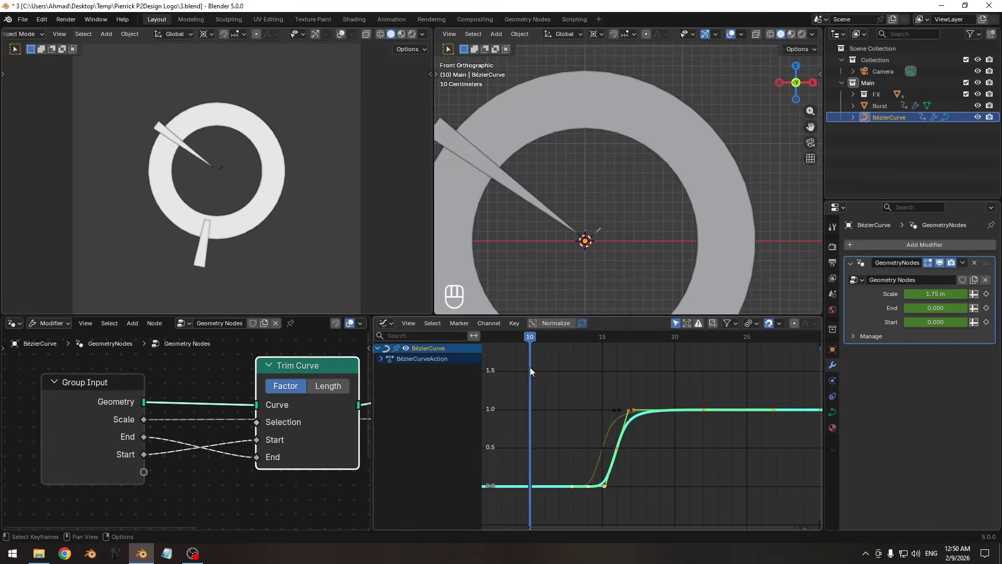
key(space)
key(space)
ctrl+middle_drag(647, 418, 607, 424)
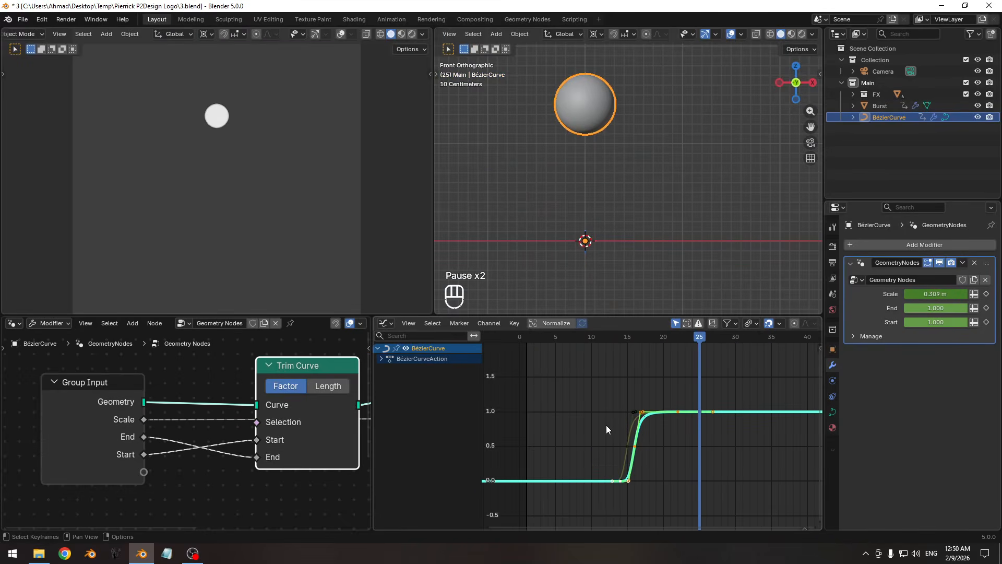
key(shift+Left)
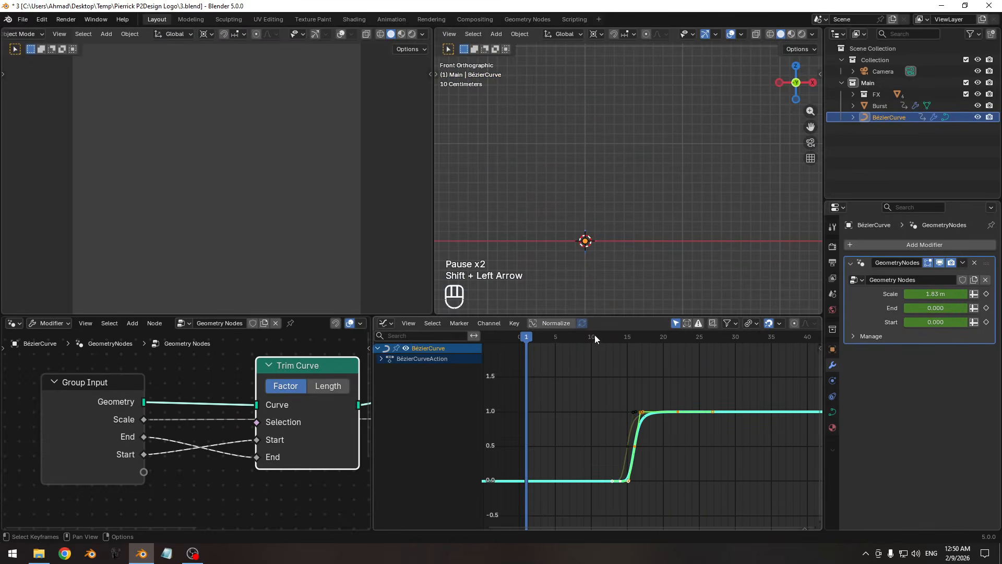
drag(595, 337, 628, 340)
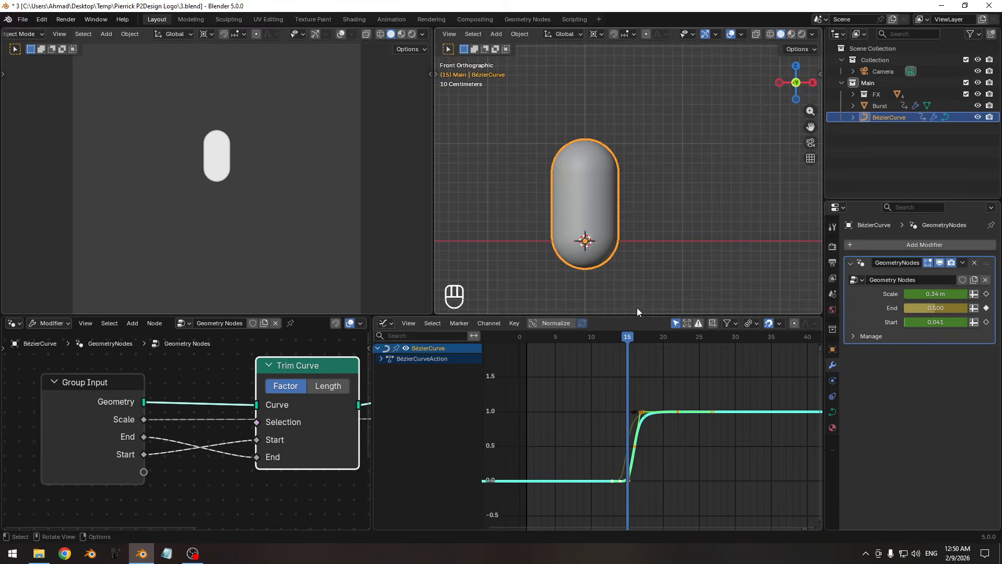
drag(627, 339, 568, 351)
key(space)
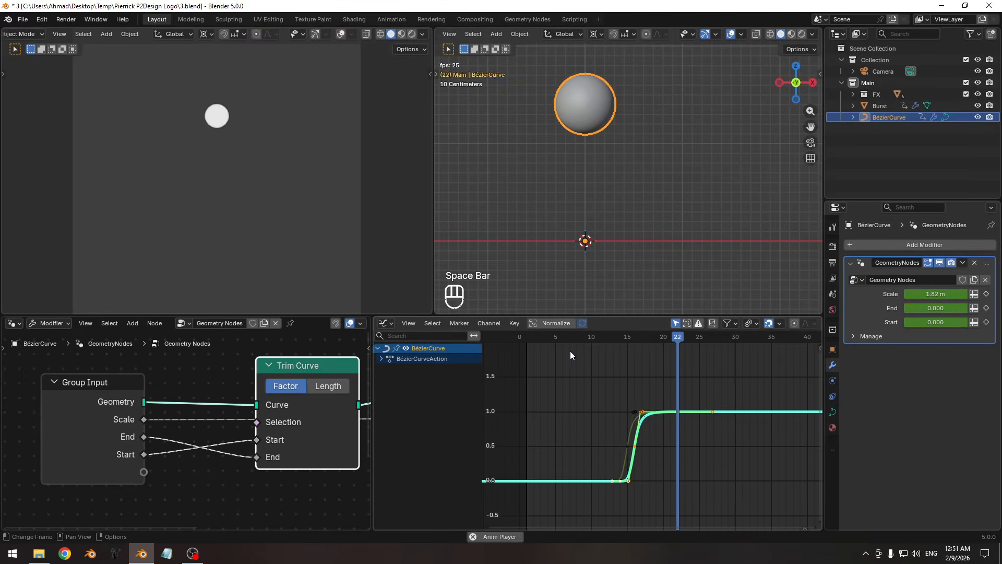
key(space)
key(ctrl+s)
middle_drag(678, 392, 609, 376)
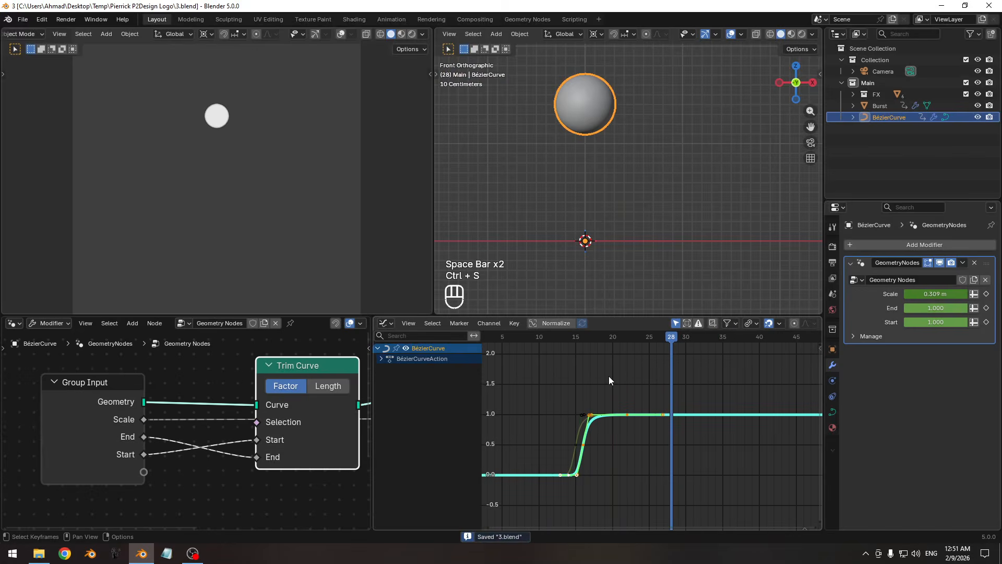
- Try duplicating the BézierCurve twice with the logo overlay shown in the camera view, and undo both duplicates
key(shift+alt+z)
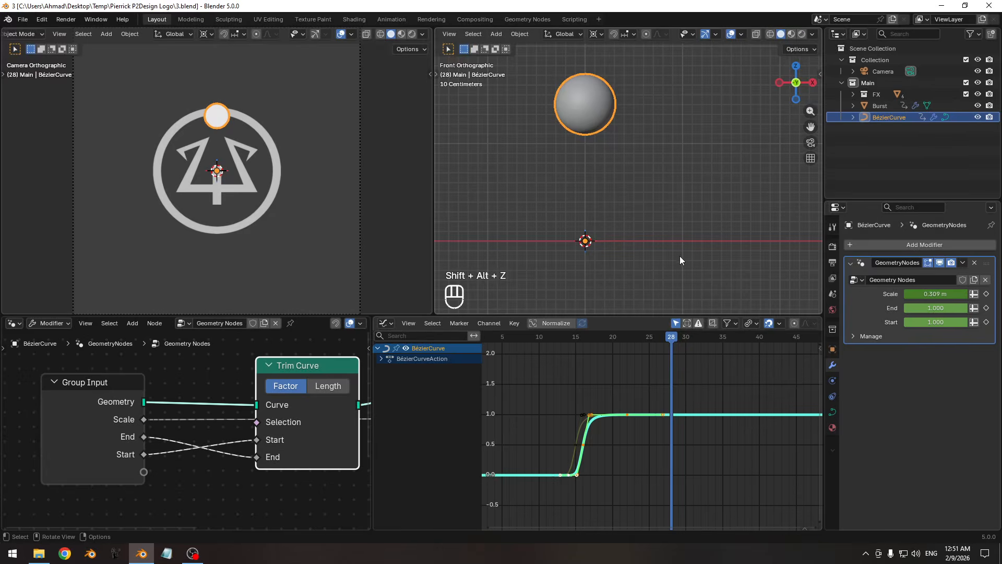
key(shift+d)
key(shift+d)
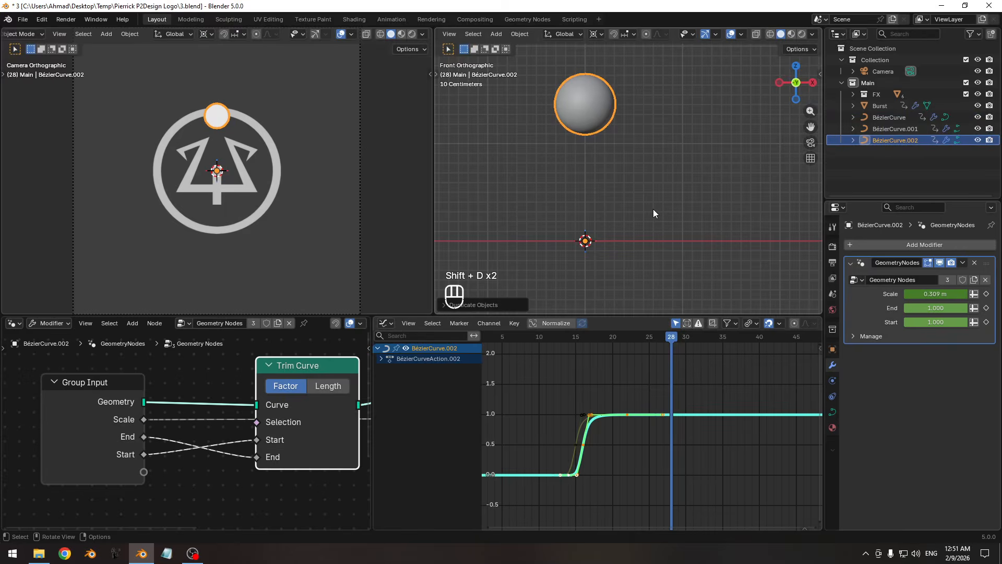
key(ctrl+z)
key(ctrl+z)
key(ctrl+s)
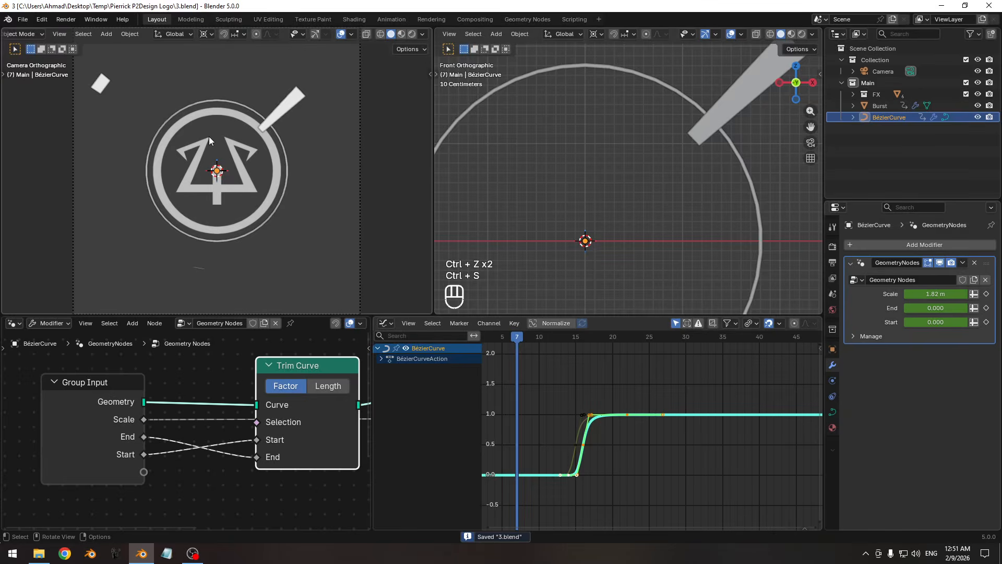
drag(509, 335, 590, 351)
key(shift+alt+z)
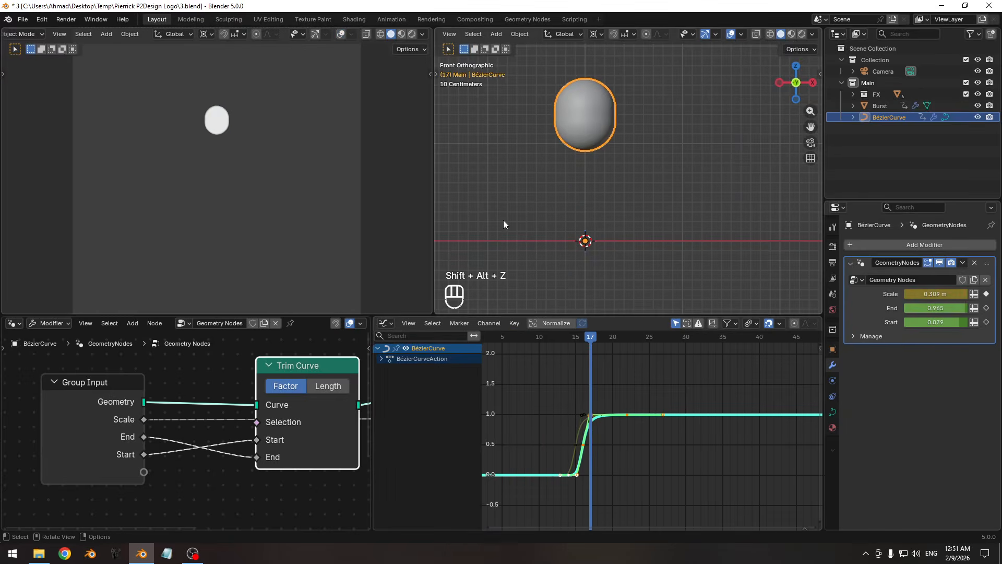
- Filter the graph channels by "sca", reveal all hidden animation curves and save the file
click(418, 335)
text(sca)
key(Return)
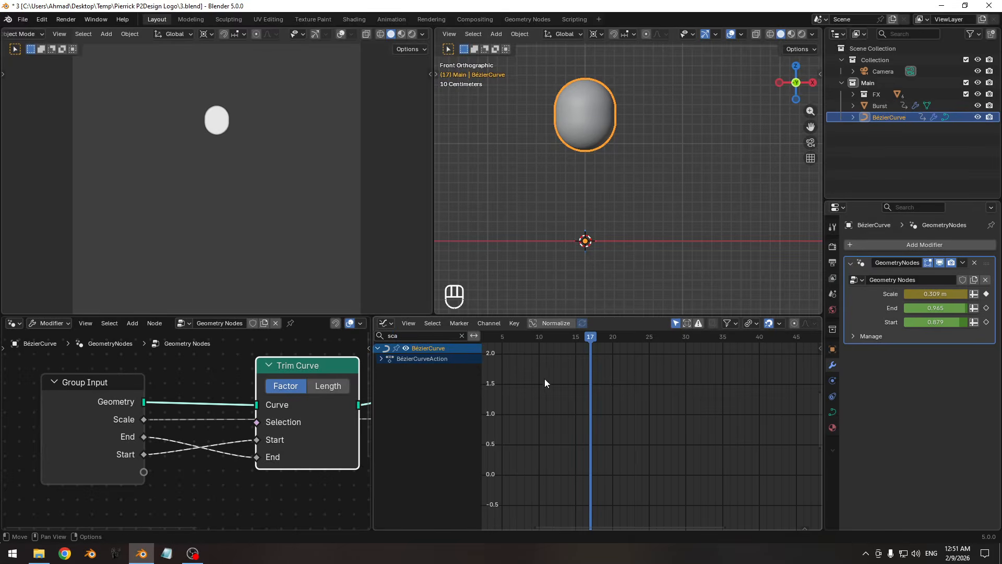
key(alt+h)
ctrl+middle_drag(598, 384, 603, 387)
key(ctrl+s)
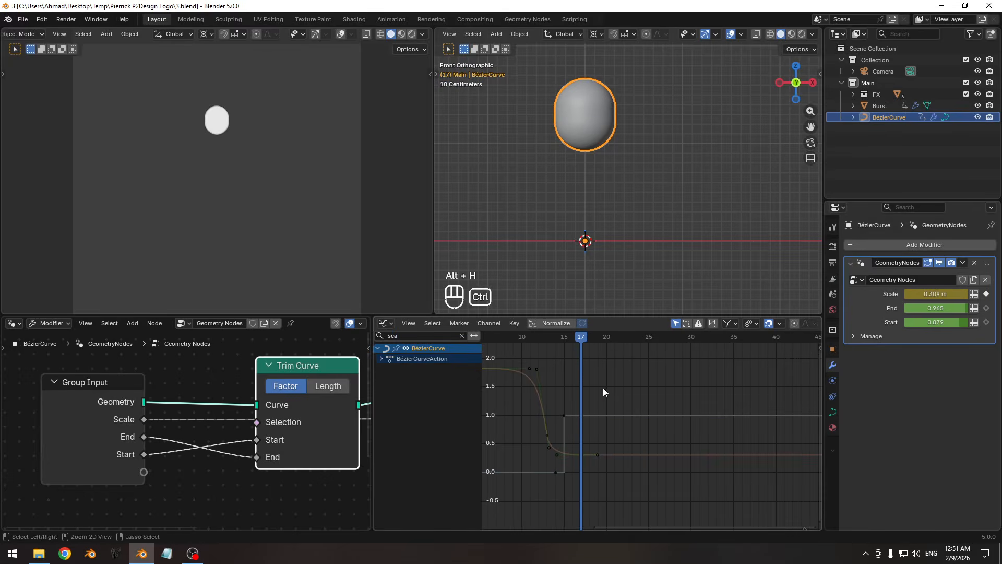
- Show the overlays in the camera view and set the scale of the camera's Logo Only background image to 0.55
key(shift+alt+z)
ctrl+middle_drag(235, 218, 370, 189)
click(351, 191)
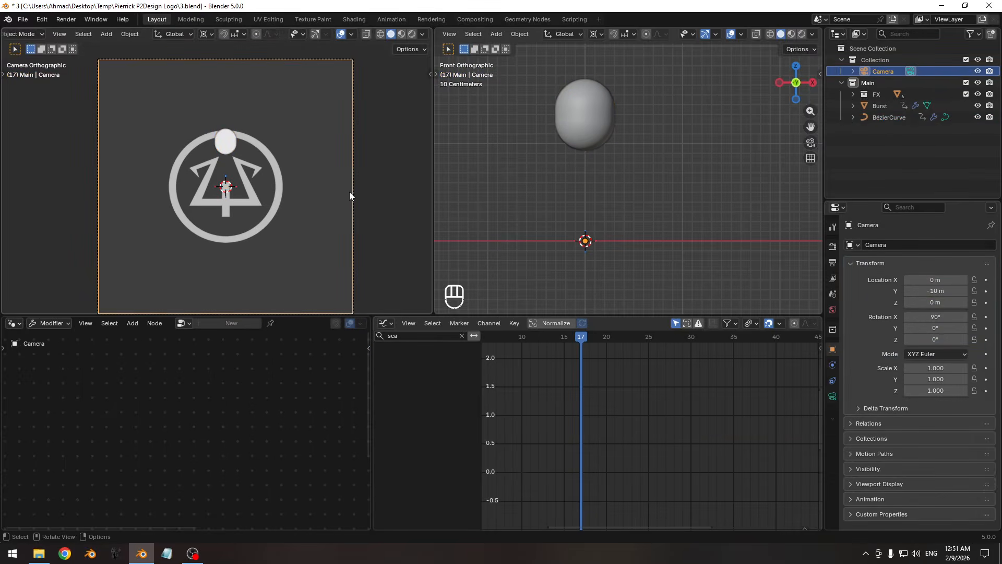
click(833, 397)
scroll(891, 360, down, 8)
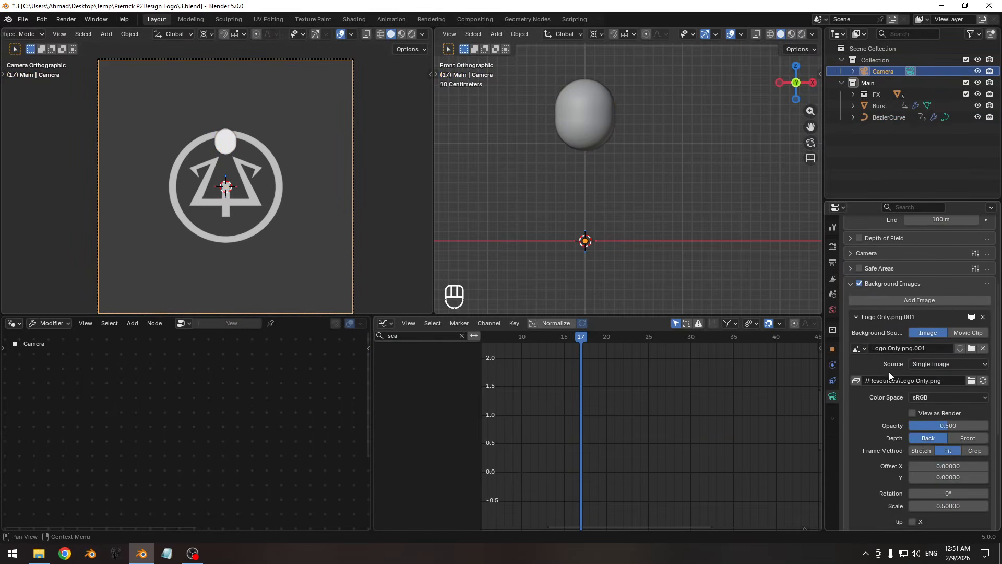
scroll(891, 391, down, 1)
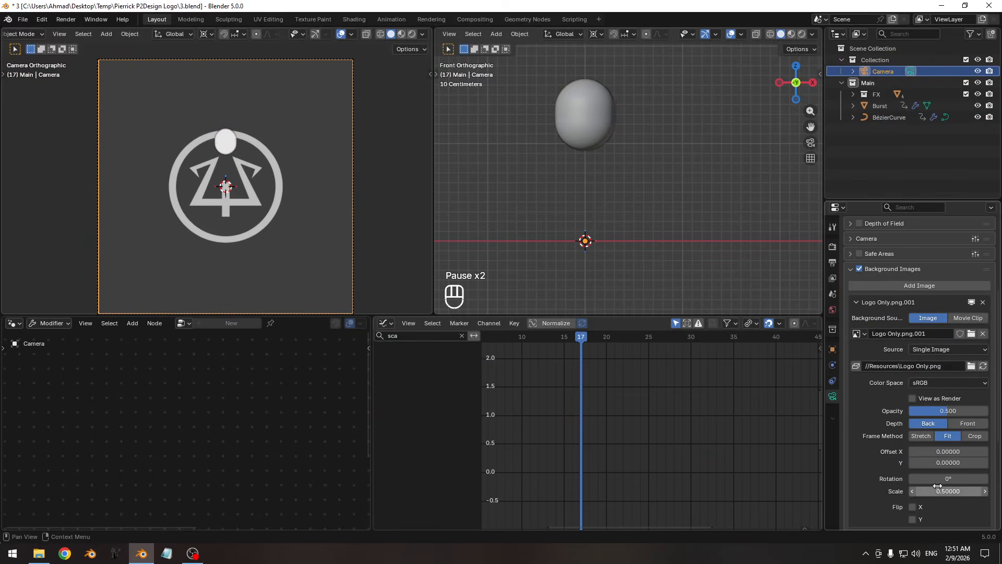
scroll(935, 455, down, 2)
drag(938, 460, 957, 461)
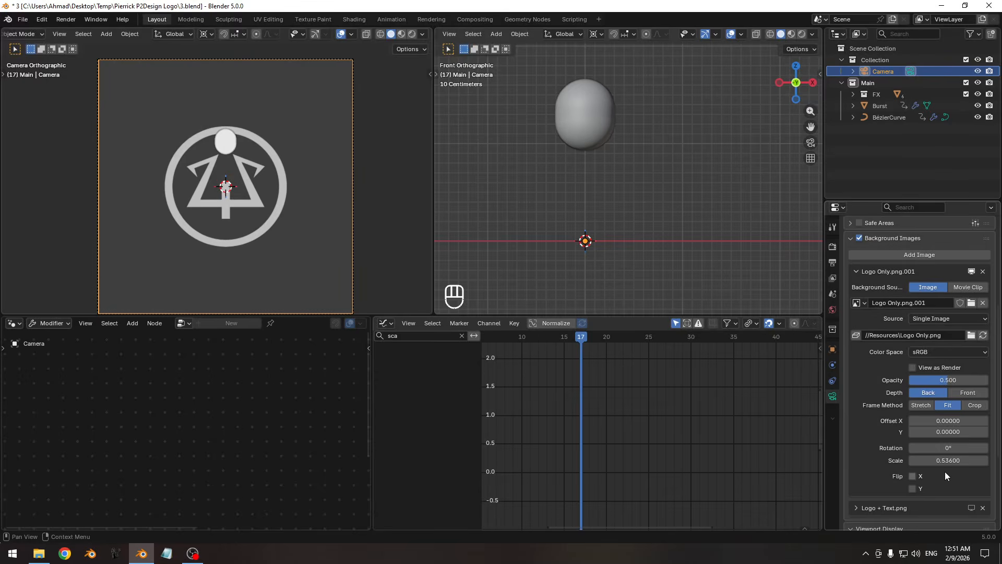
click(942, 464)
key(Return)
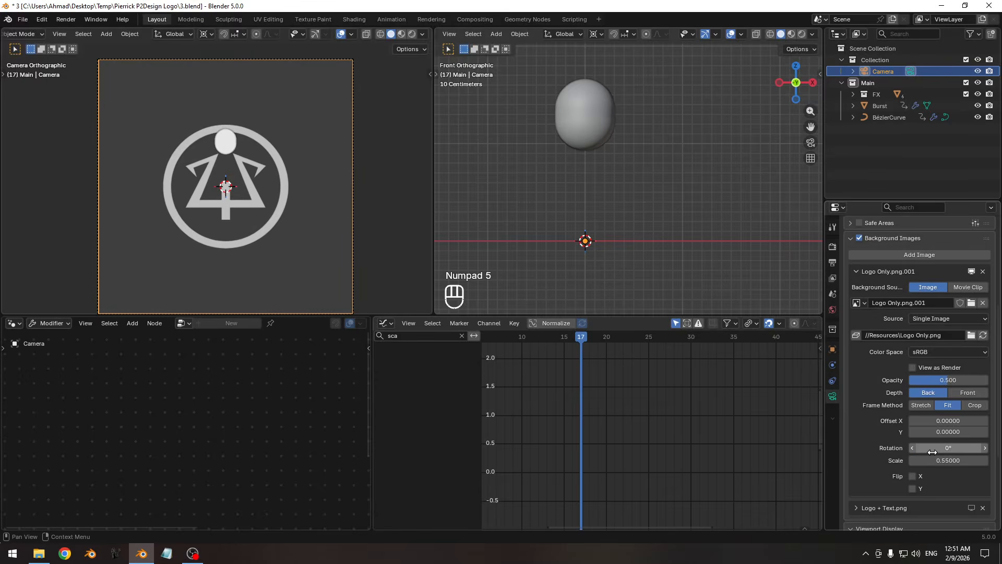
- Reselect the BézierCurve, hide its stepped animation curve so only the Scale curve is shown, and save the file
click(856, 272)
click(594, 117)
scroll(588, 406, up, 2)
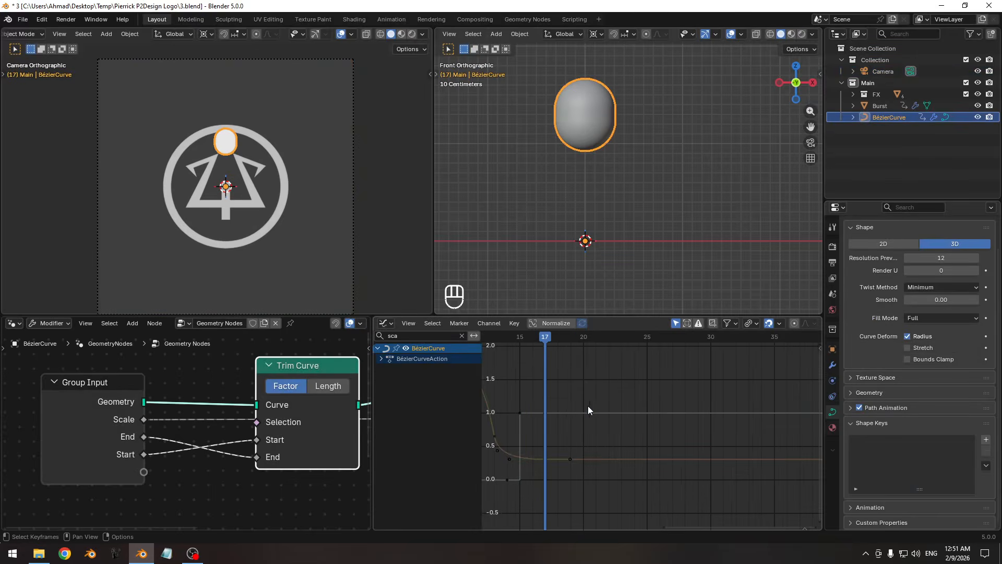
middle_drag(587, 410, 664, 413)
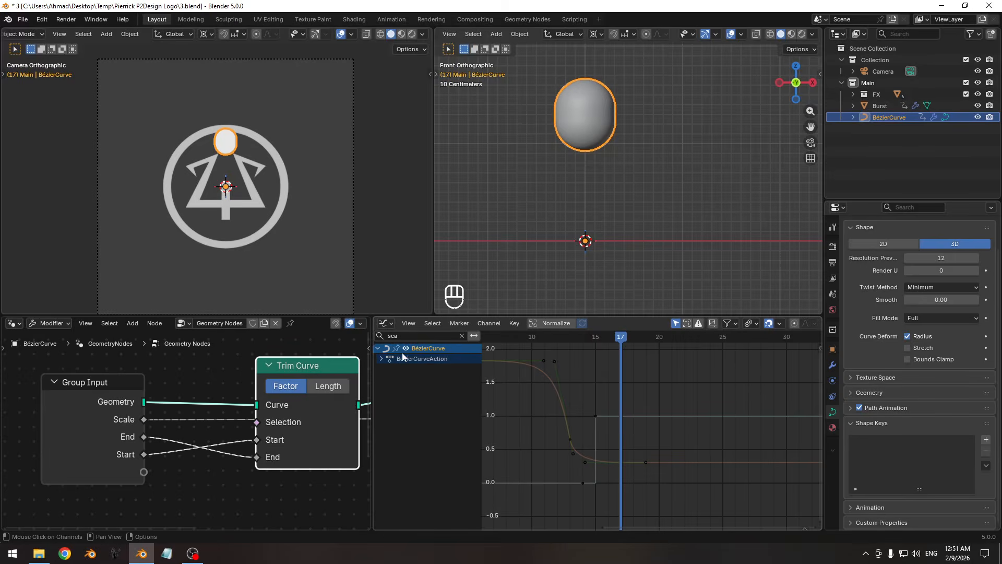
click(651, 414)
key(h)
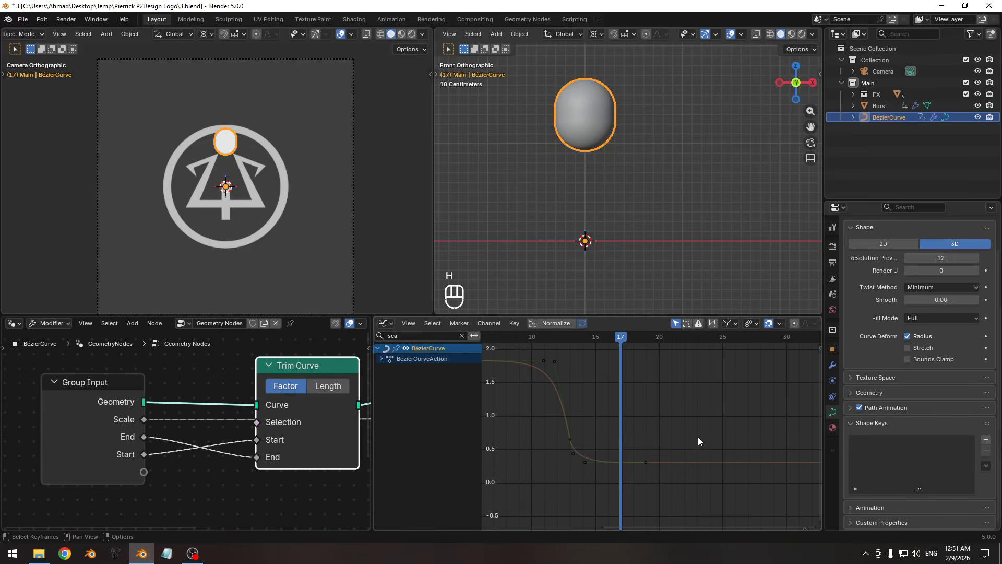
key(ctrl+s)
- Step through frames 13 to 21 to compare the tube's end position and thickness with the logo ring
ctrl+middle_drag(270, 189, 268, 177)
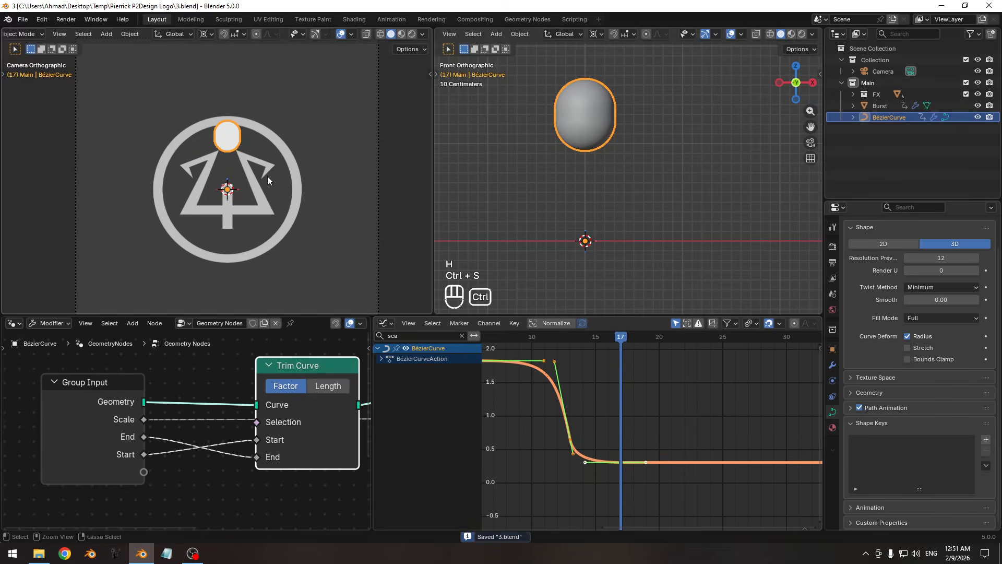
key(Left)
key(Left)
key(Left)
key(Left)
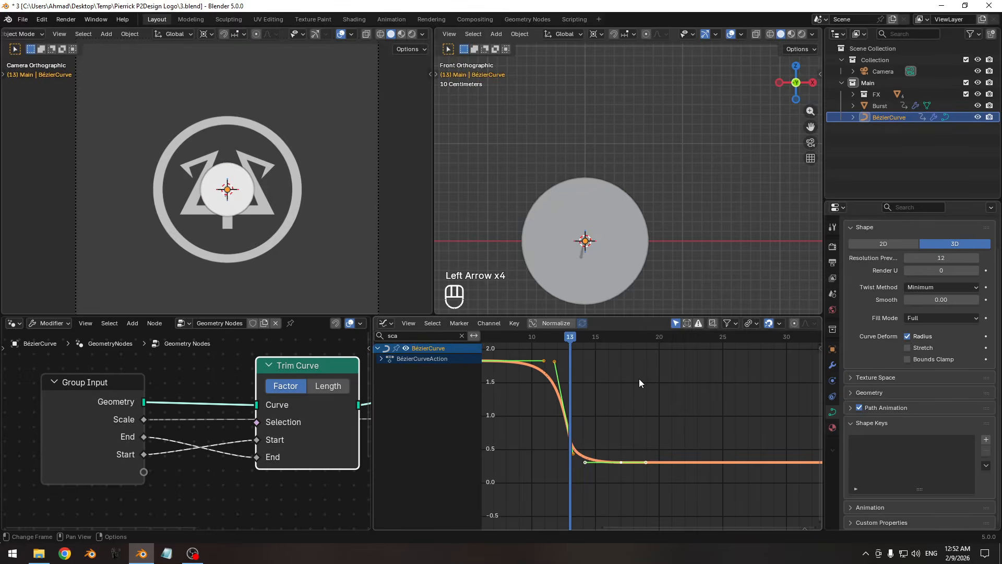
key(Right)
key(Right)
key(Right)
key(Right)
key(Right)
key(Right)
key(Right)
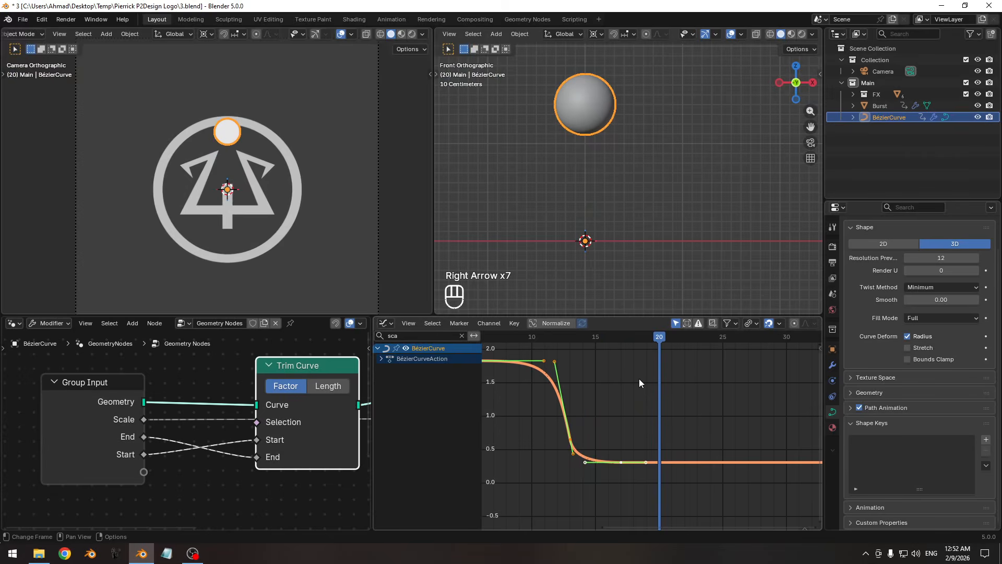
key(Right)
key(Left)
key(Left)
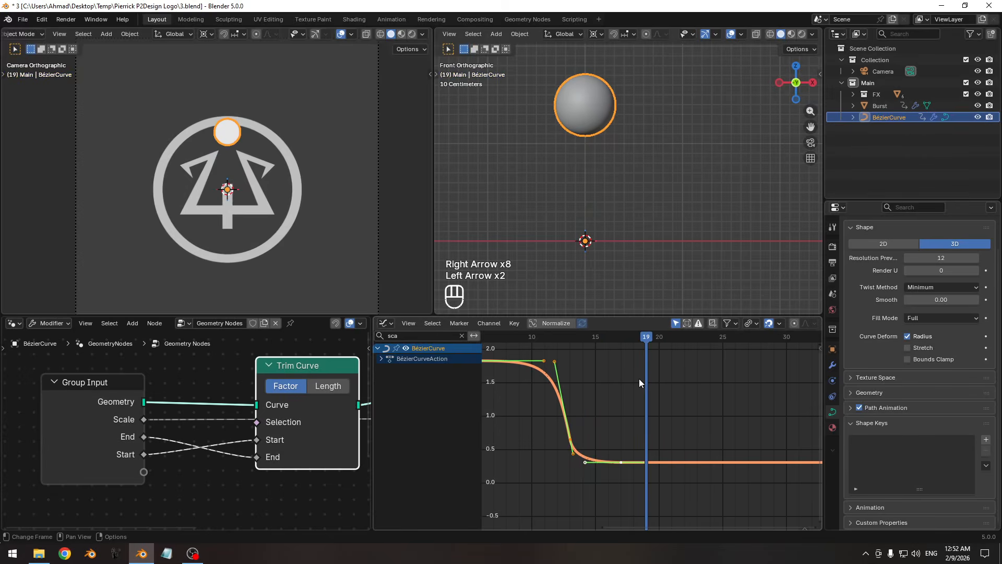
- Move the Scale curve's last keyframe to frame 19 and lower its value by about 0.08
click(620, 462)
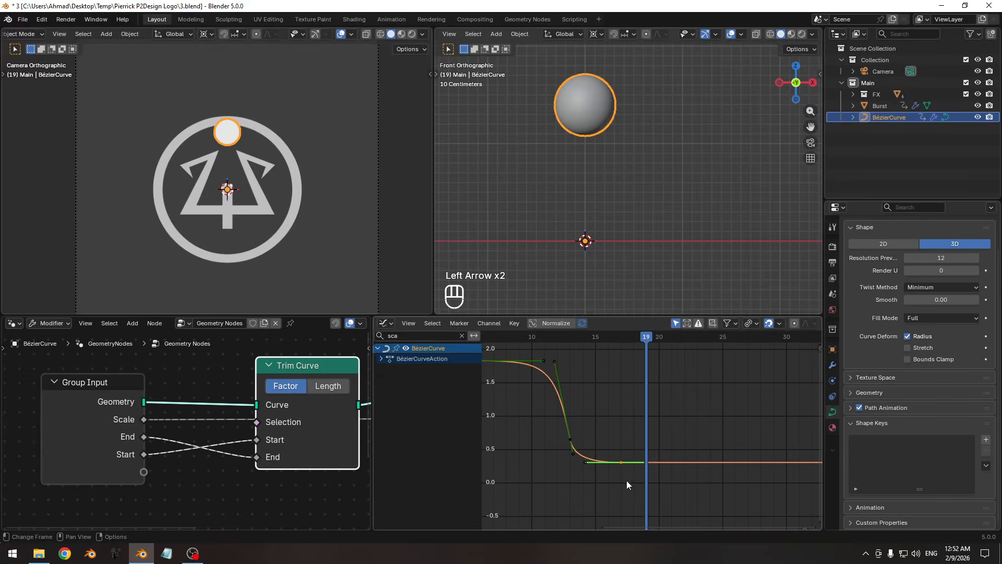
key(g)
key(x)
click(646, 484)
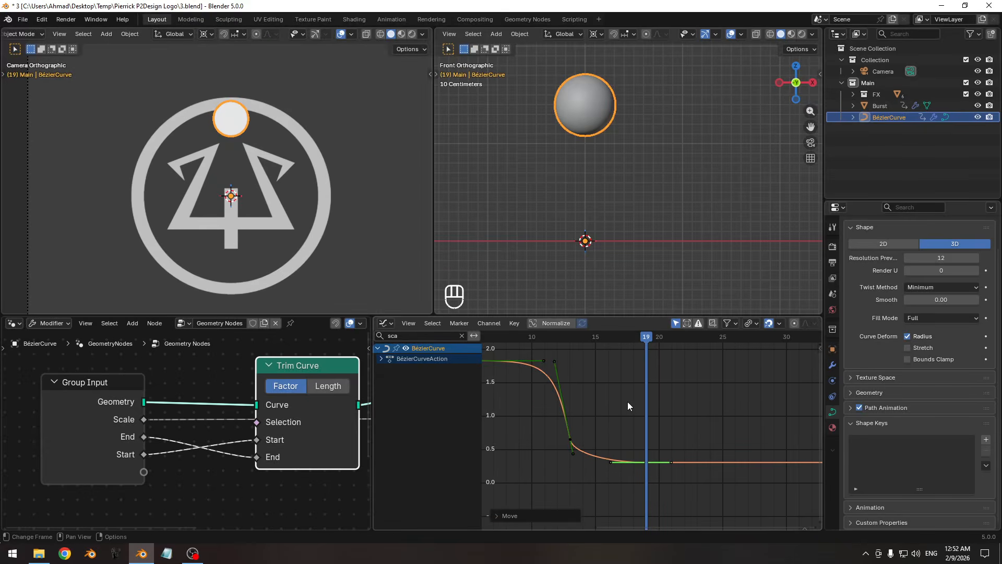
key(g)
key(y)
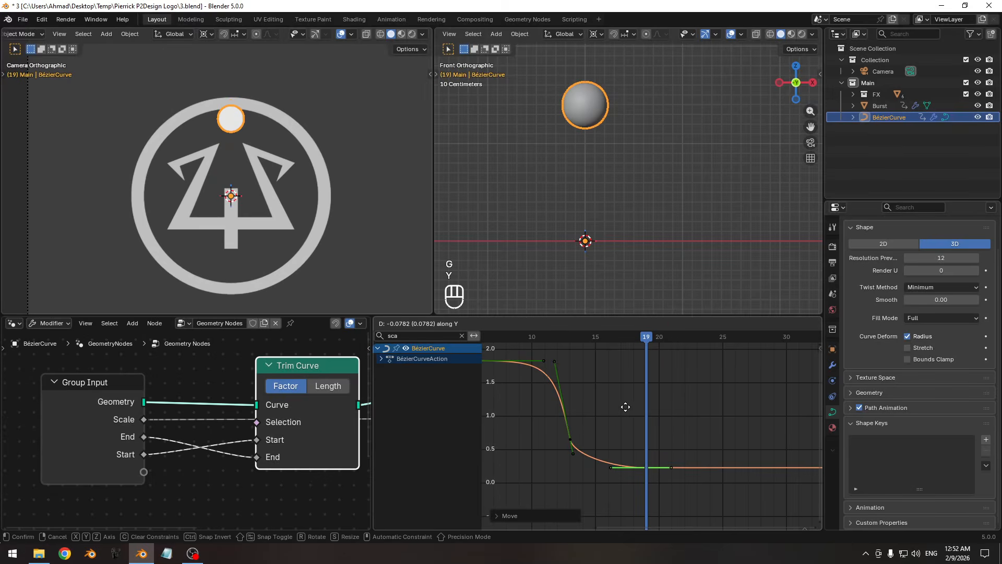
click(625, 406)
- Lengthen the incoming handle of the Scale keyframe at frame 19 and slightly rescale the outgoing handle of the frame 13 keyframe
ctrl+middle_drag(583, 444, 647, 412)
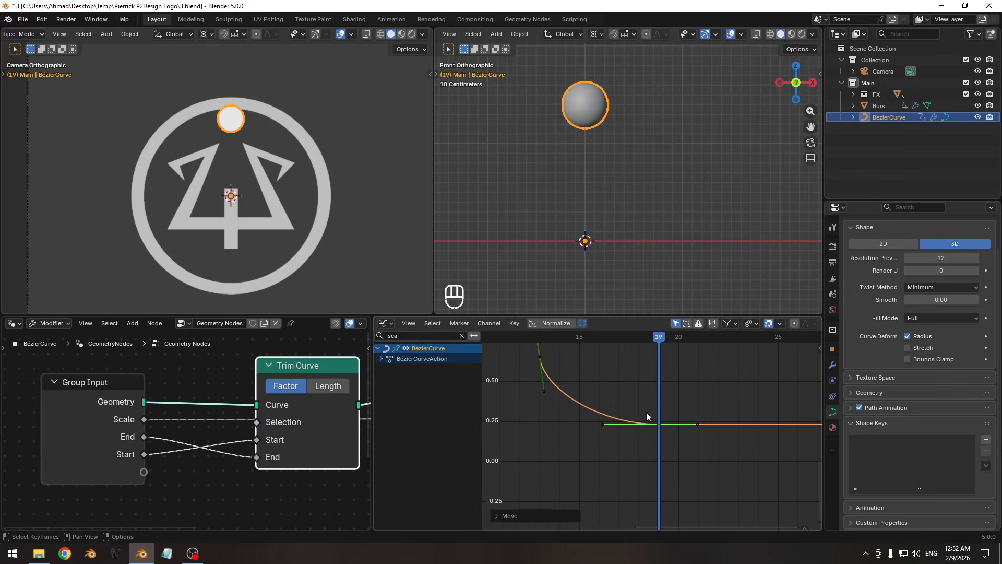
drag(647, 408, 592, 415)
key(s)
click(533, 440)
key(s)
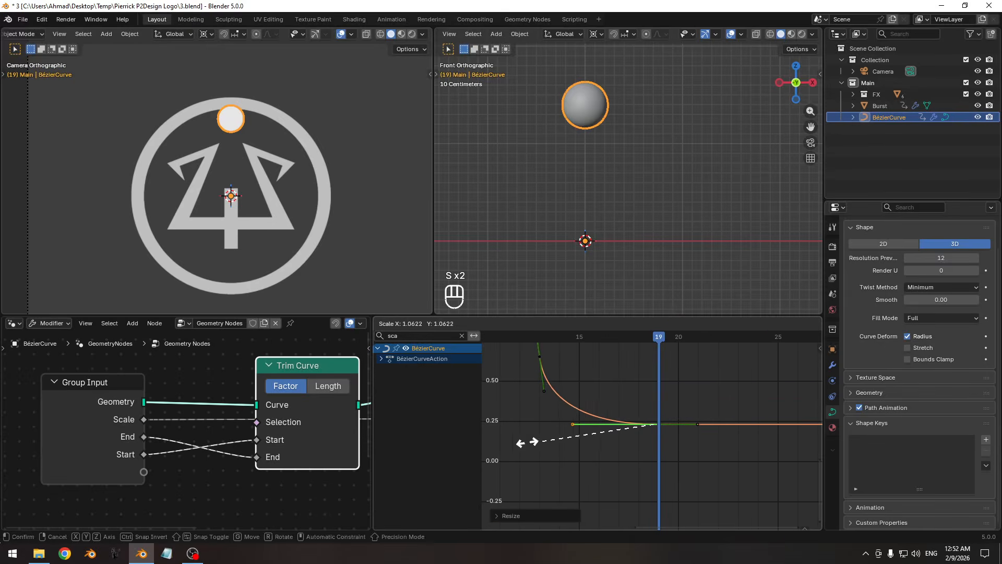
click(531, 443)
key(s)
click(528, 439)
drag(532, 382, 559, 413)
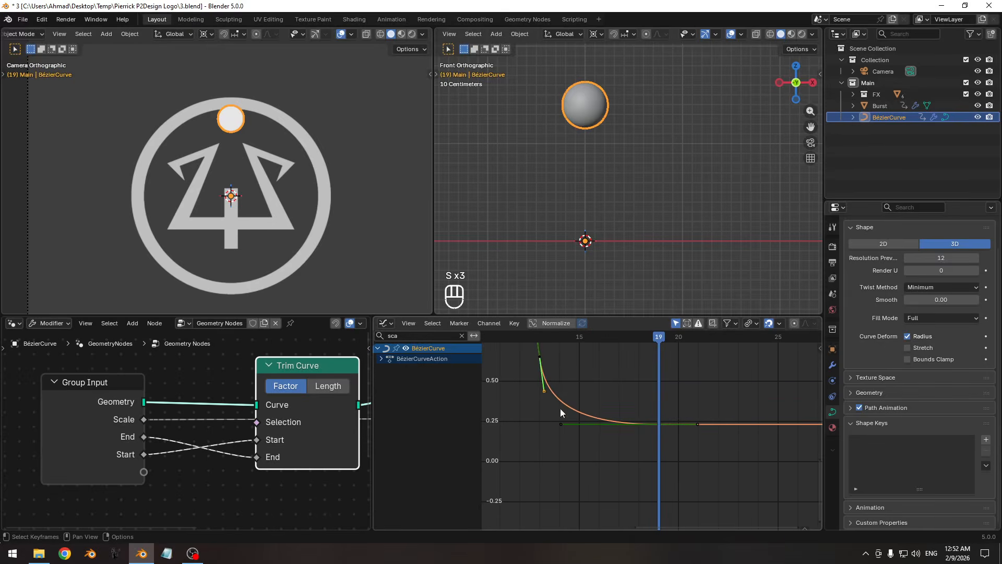
key(s)
click(568, 470)
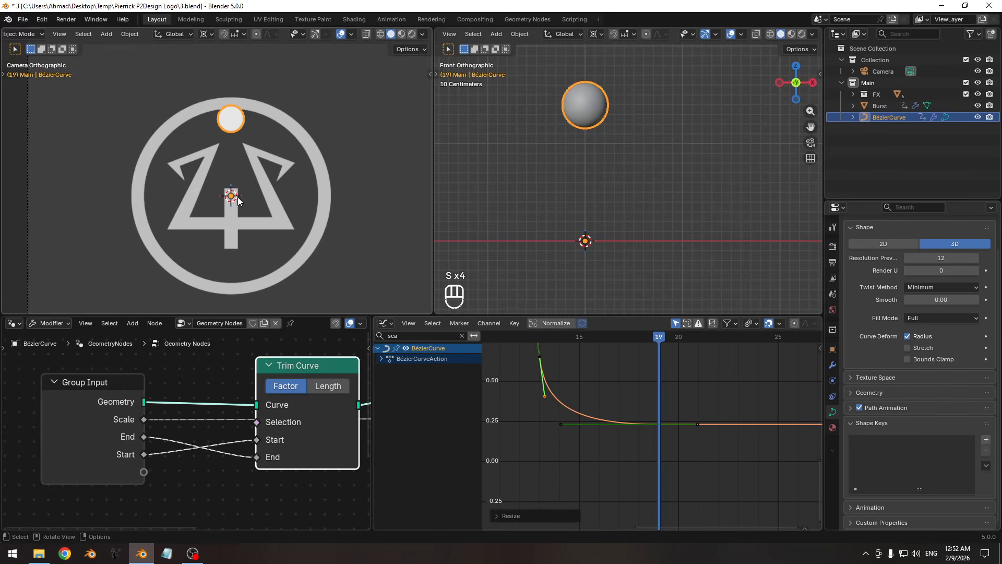
- Lower the frame 19 Scale keyframe slightly to match the ring's thickness, compare with overlays off and on, and save the file
key(shift+alt+z)
key(shift+alt+z)
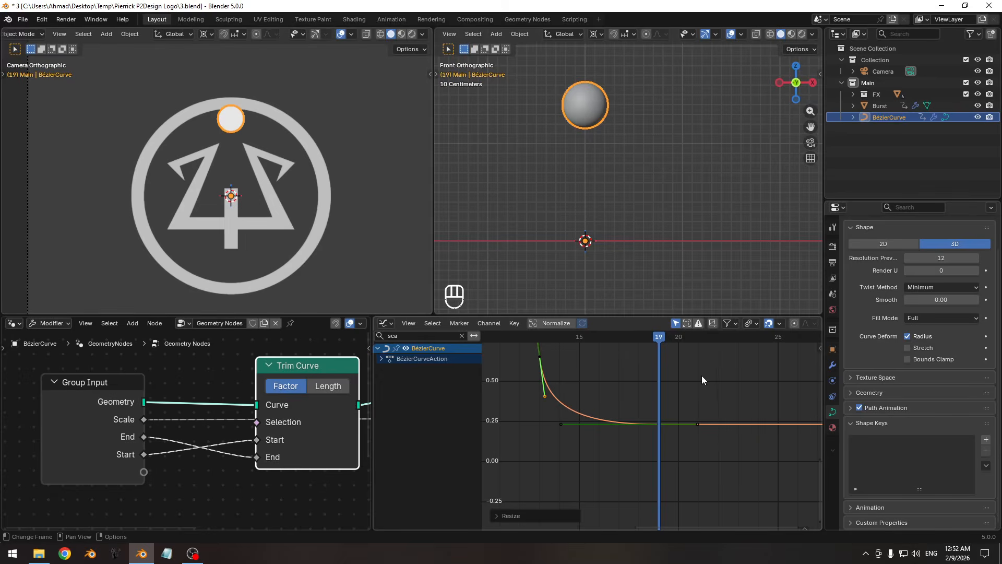
shift+middle_drag(255, 199, 258, 151)
drag(645, 398, 678, 441)
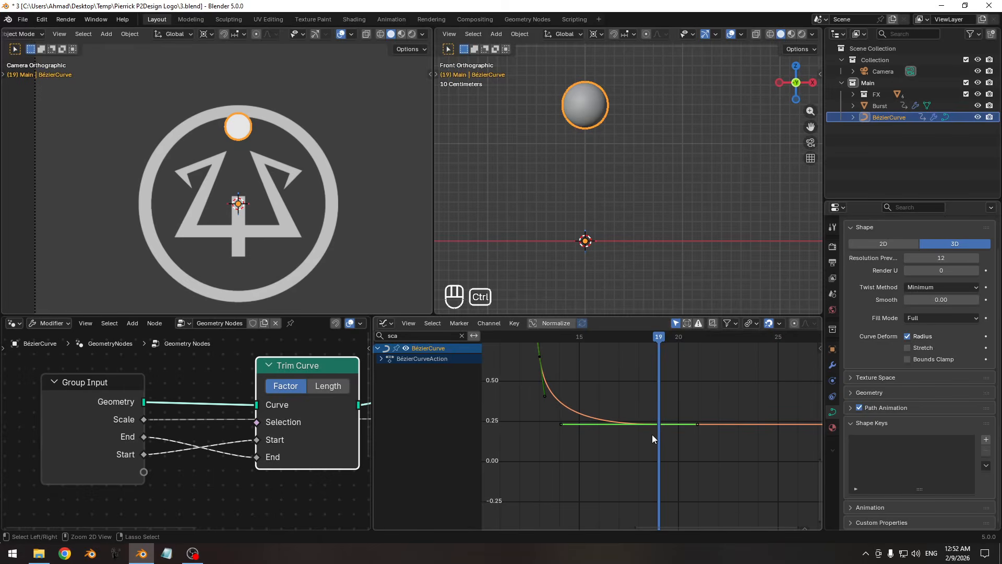
ctrl+middle_drag(651, 438, 644, 405)
key(g)
key(y)
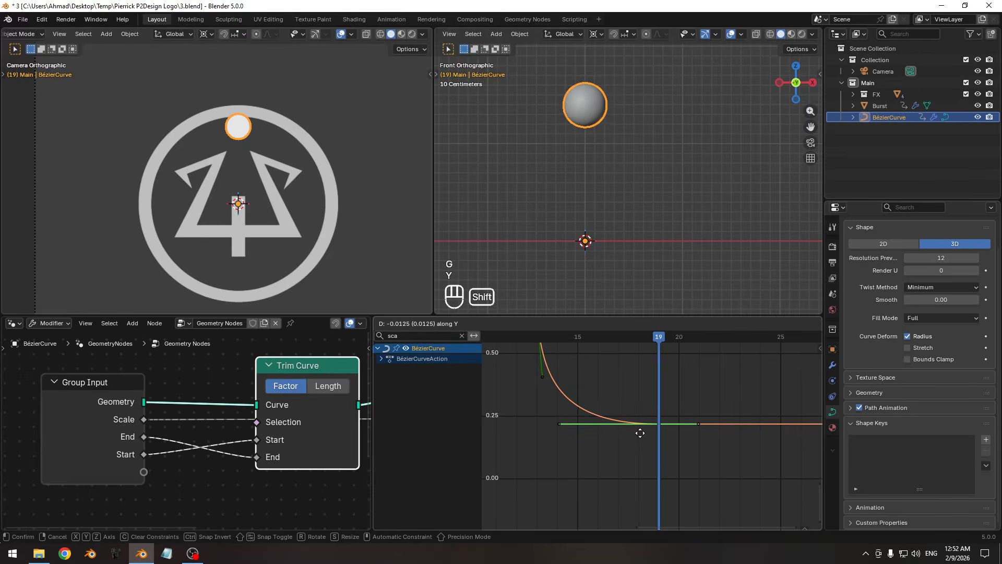
click(642, 418)
key(shift+alt+z)
ctrl+middle_drag(260, 156, 261, 142)
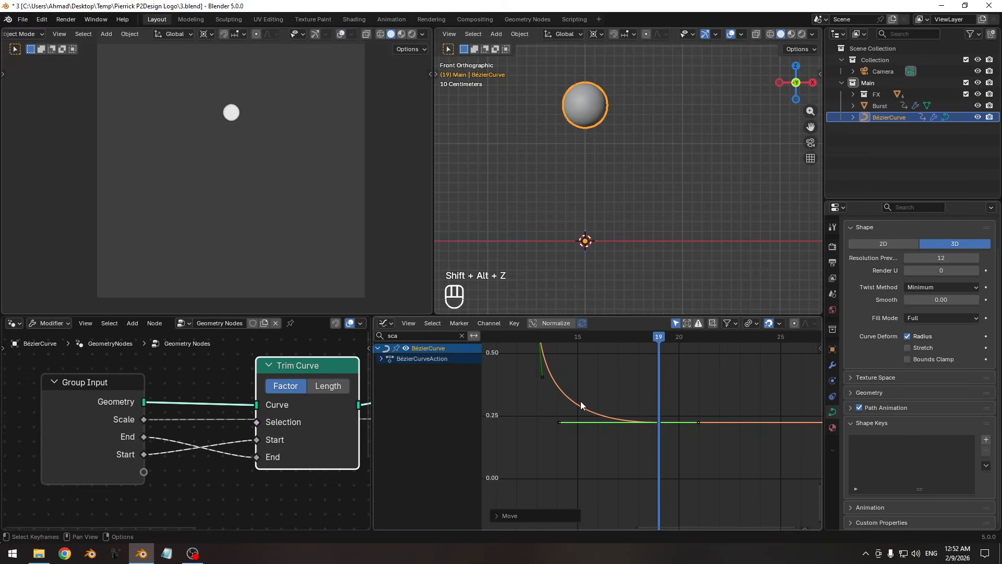
key(shift+alt+z)
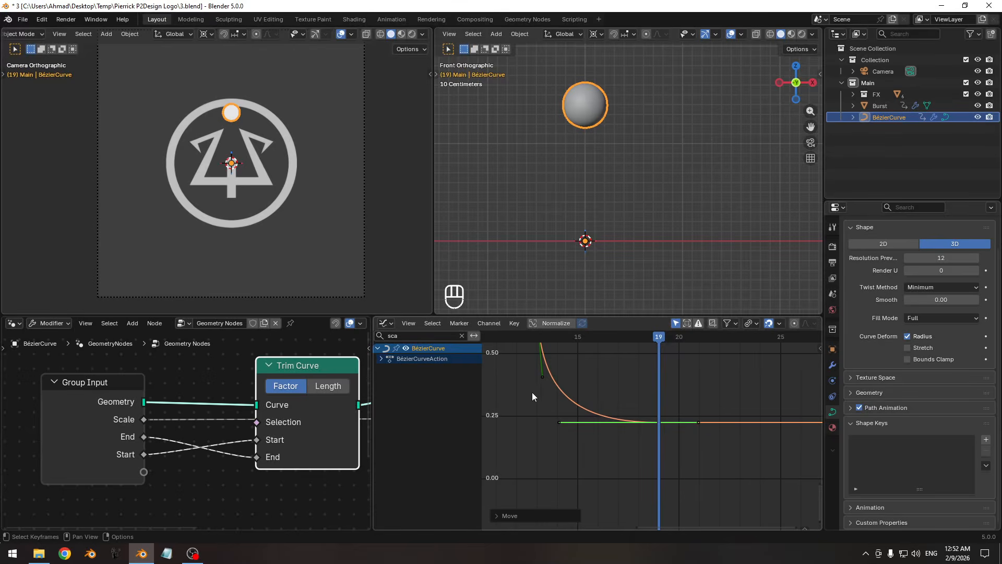
mouse_move(565, 424)
ctrl+middle_down()
mouse_move(619, 414)
mouse_move(620, 477)
mouse_move(574, 440)
ctrl+middle_up()
key(ctrl+s)
- Scrub and repeatedly play back the animation from the start with overlays hidden to examine the tube's shrinking, and save the file
drag(555, 336, 647, 342)
key(shift+alt+z)
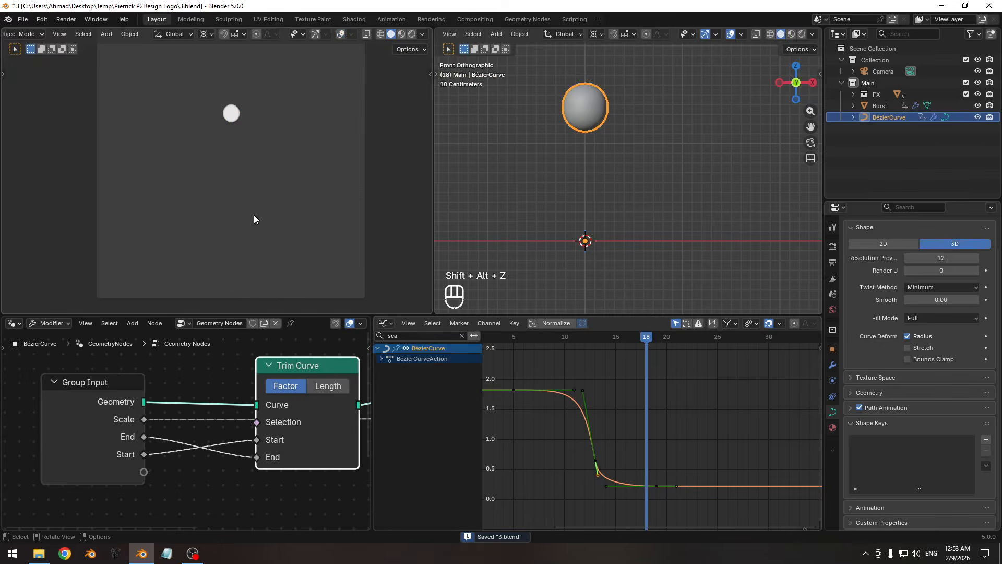
key(shift+Left)
key(space)
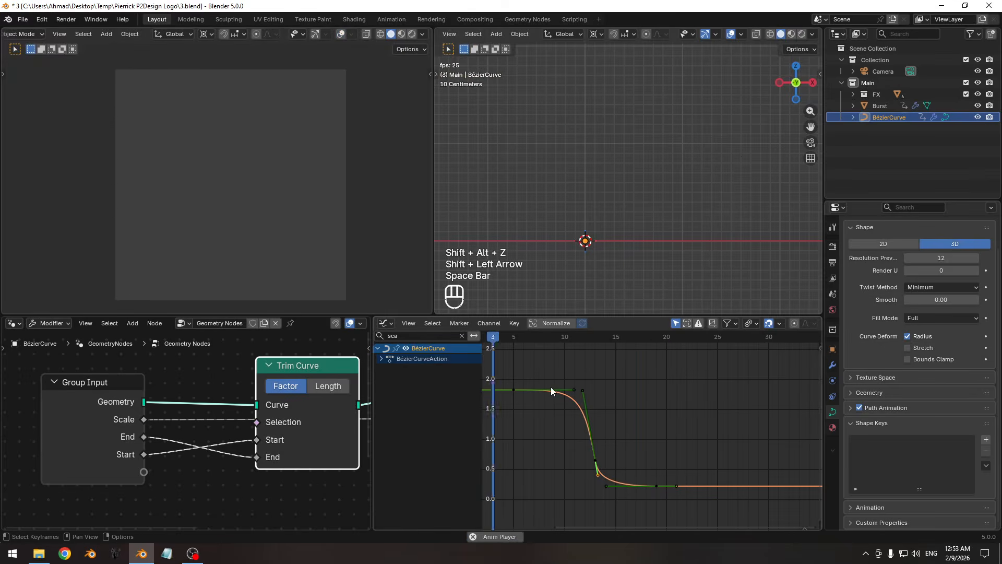
key(space)
key(shift+Left)
key(space)
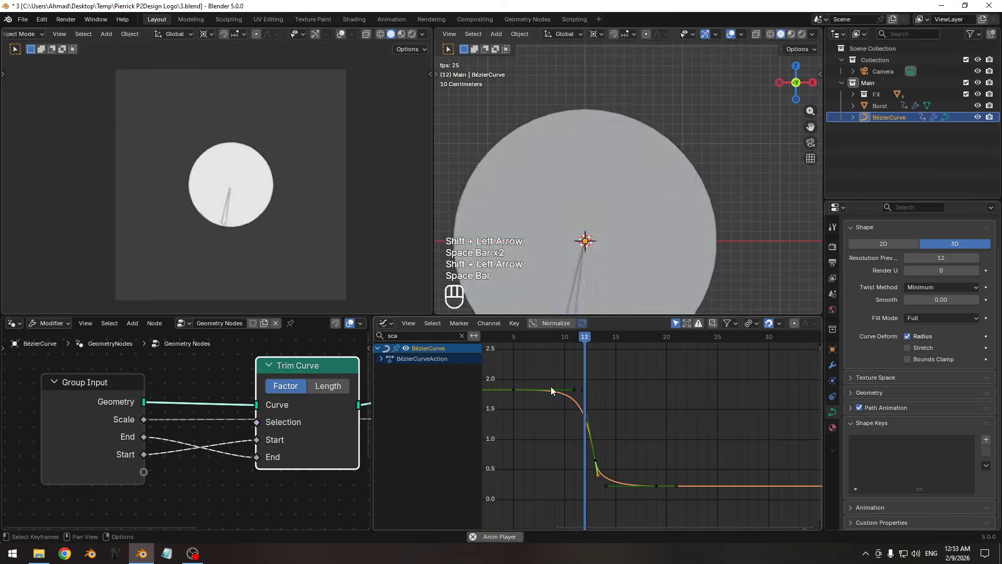
key(space)
key(shift+Left)
key(space)
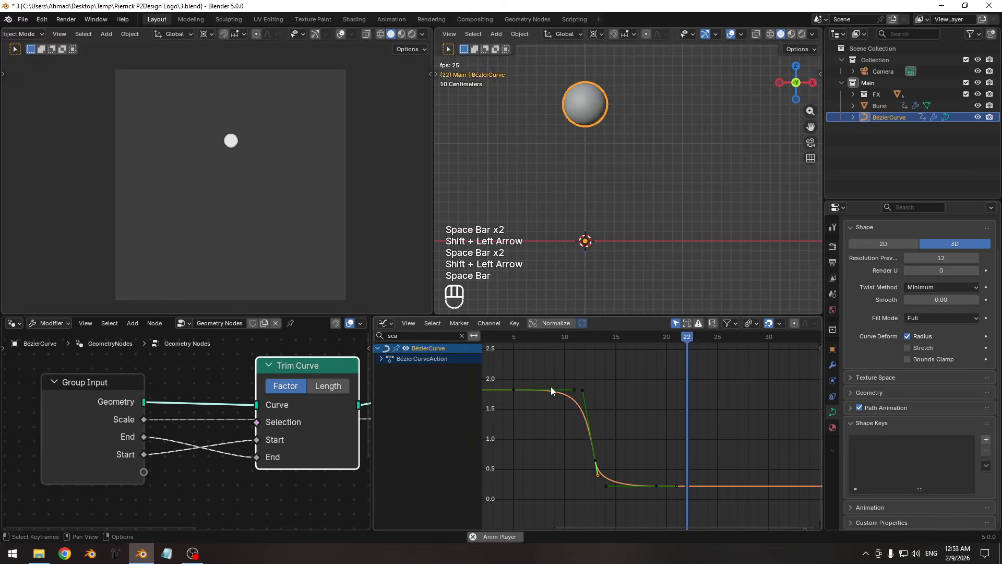
key(space)
key(ctrl+s)
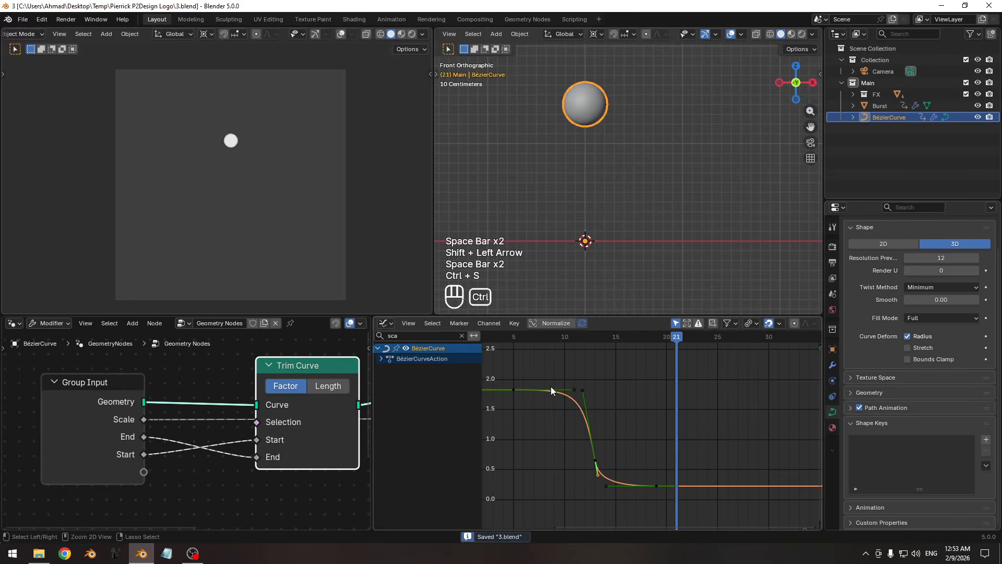
- At frame 19, duplicate the BézierCurve twice in place with the logo overlay shown, and open the first copy in Edit Mode
mouse_move(656, 339)
mouse_down()
mouse_move(559, 340)
mouse_move(662, 343)
mouse_move(654, 349)
mouse_up()
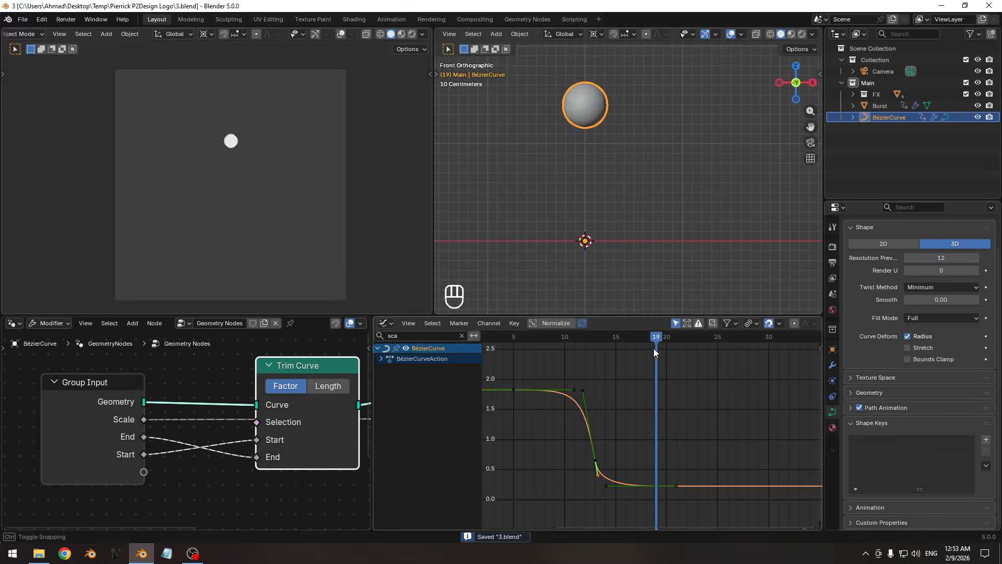
key(shift+alt+z)
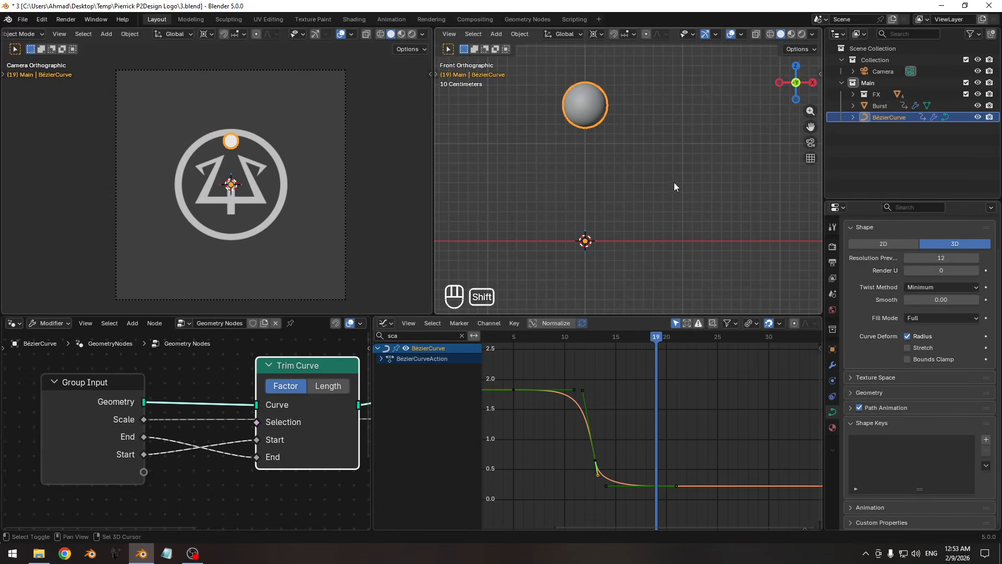
key(shift+d)
key(shift+d)
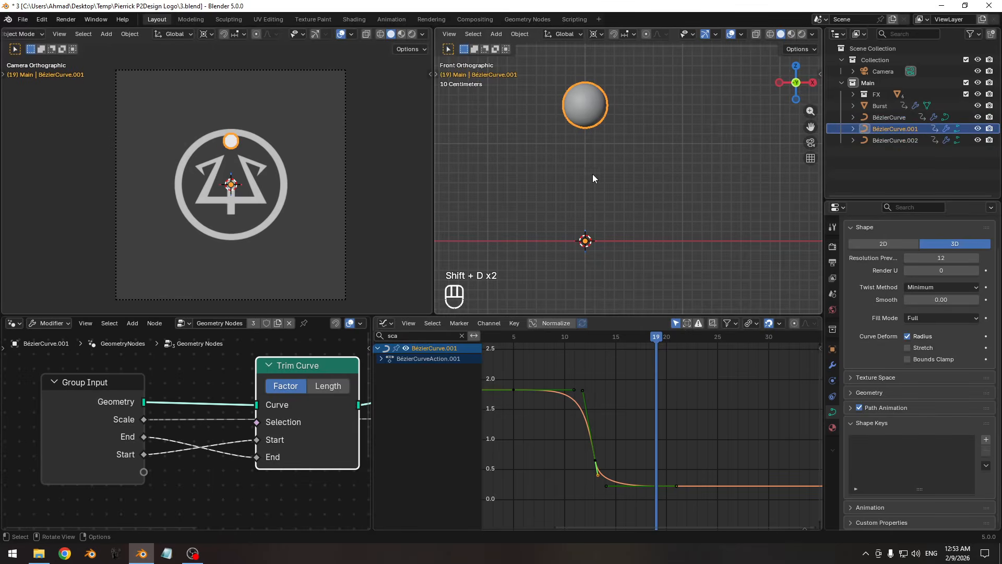
scroll(626, 158, down, 1)
key(Tab)
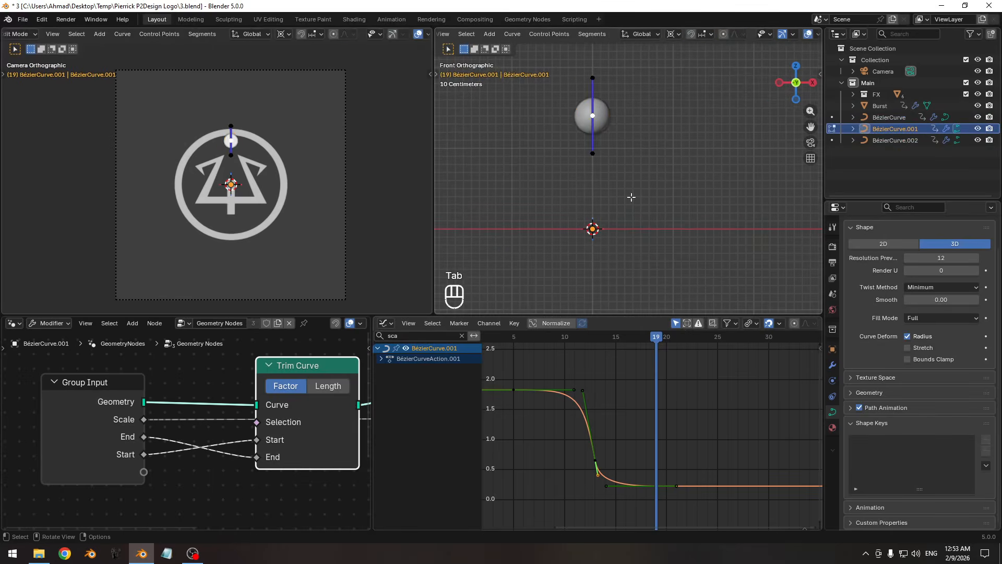
- Move the outer point of BézierCurve.001 about -1.5 m in X and -3.0 m in Z, onto the ring's lower-left edge
scroll(629, 217, down, 2)
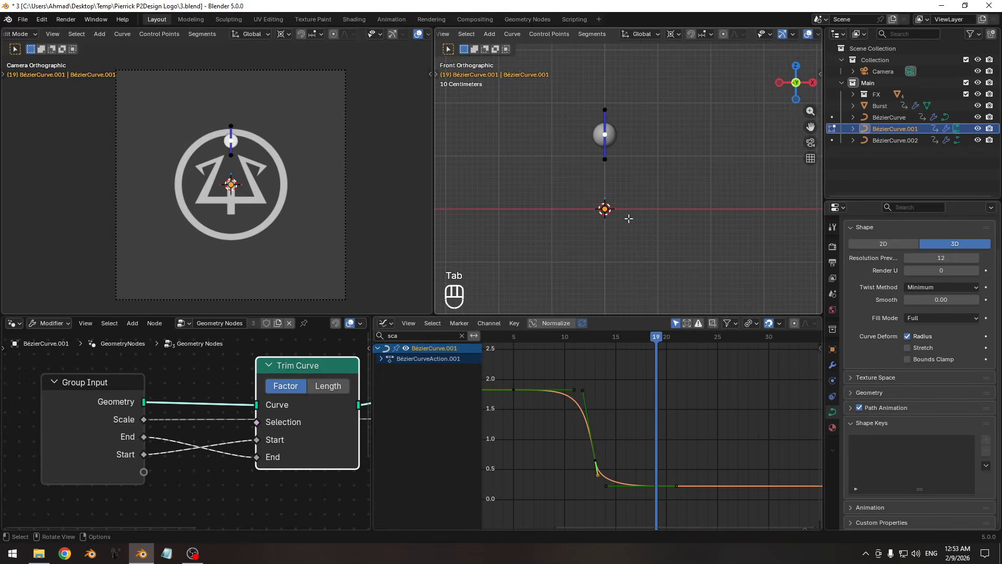
key(z)
mouse_move(628, 180)
shift+middle_down()
mouse_move(622, 170)
mouse_move(625, 184)
shift+middle_up()
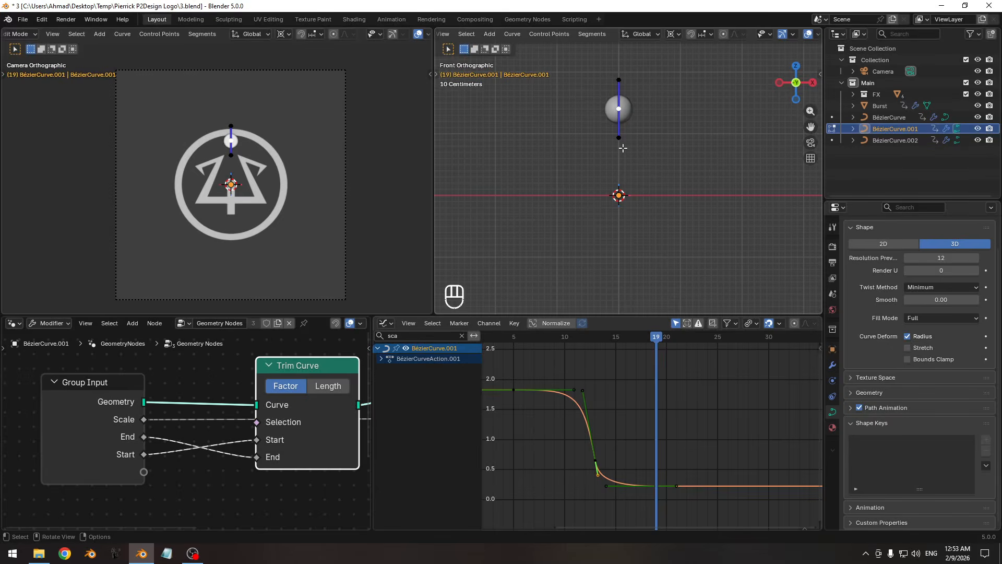
key(g)
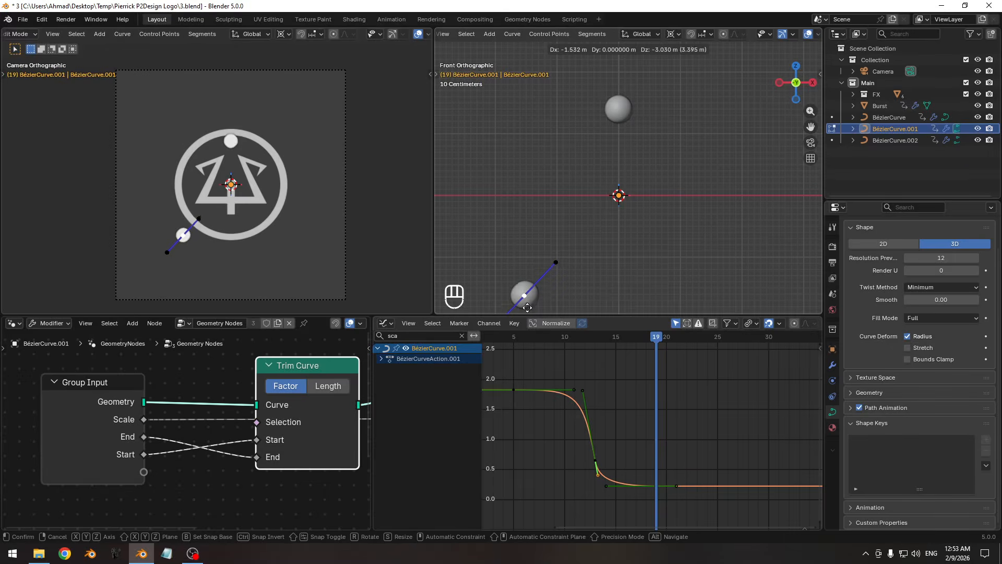
click(527, 310)
- Snap the 3D cursor to the moved point of BézierCurve.001 and return to Object Mode
shift+middle_drag(596, 267, 576, 220)
key(shift+s)
click(580, 242)
scroll(605, 211, down, 1)
key(Tab)
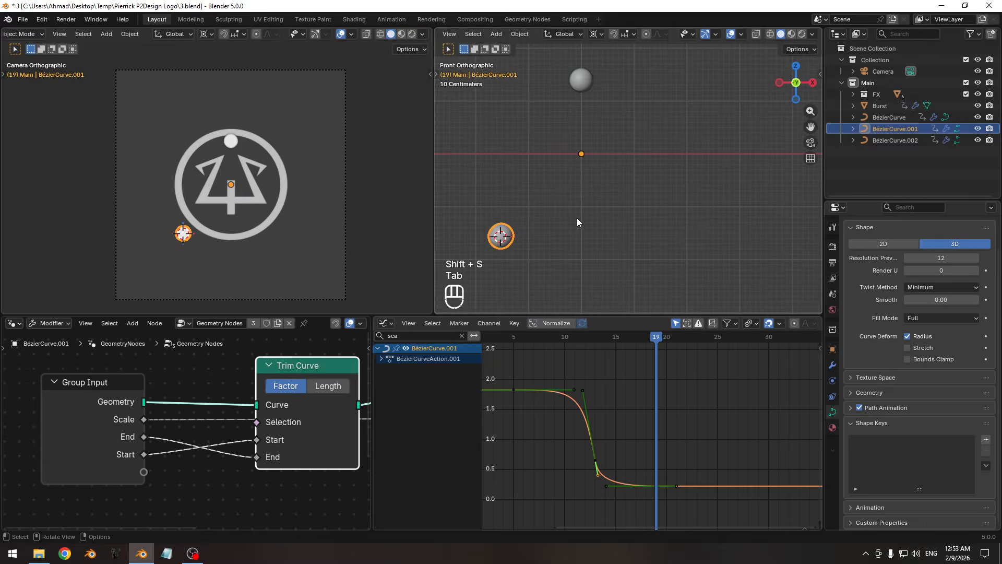
- Edit BézierCurve.002 and move its outer point from the ring's top to just outside the ring's lower-right edge
key(Pause)
click(587, 80)
key(Tab)
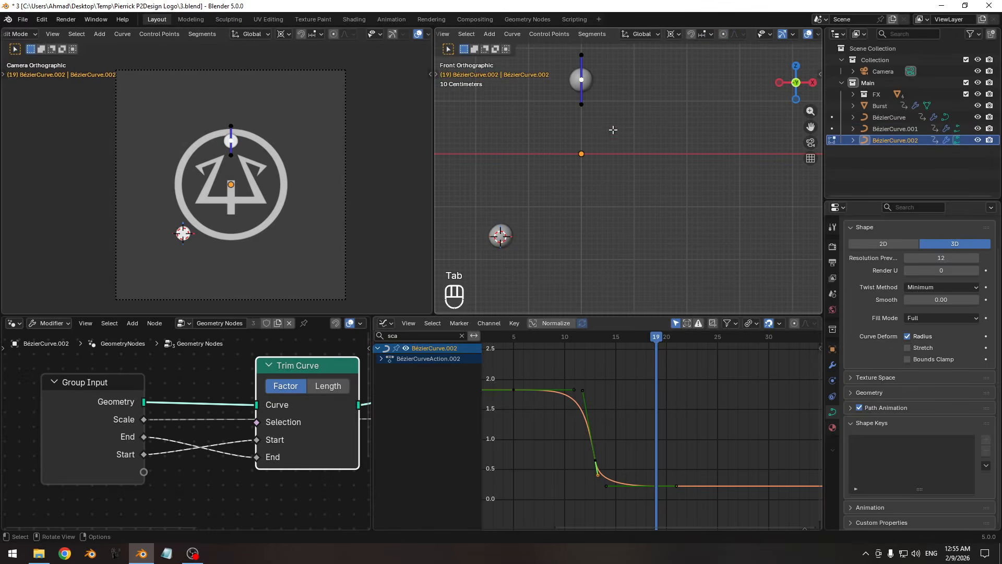
key(g)
key(g)
click(653, 223)
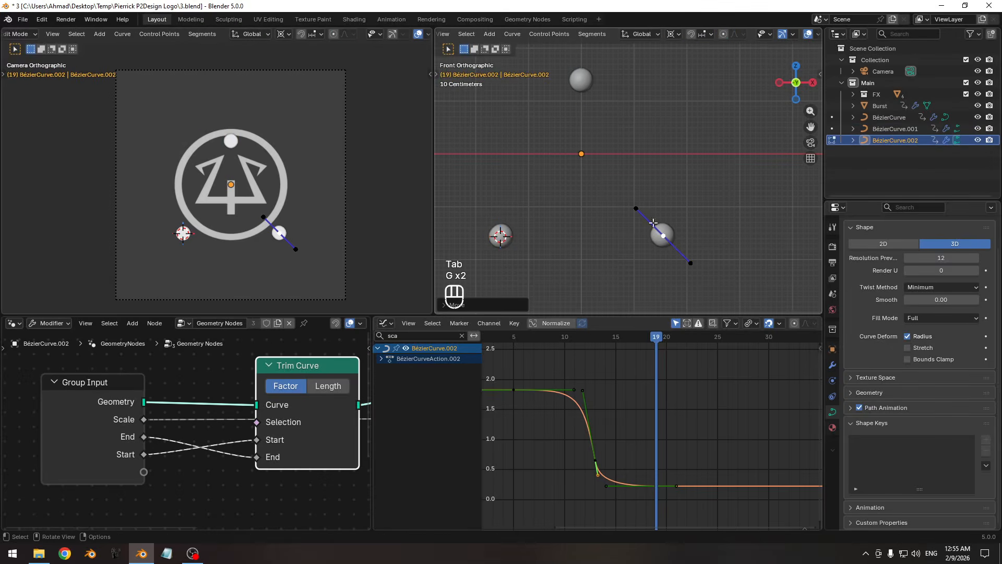
key(g)
click(662, 213)
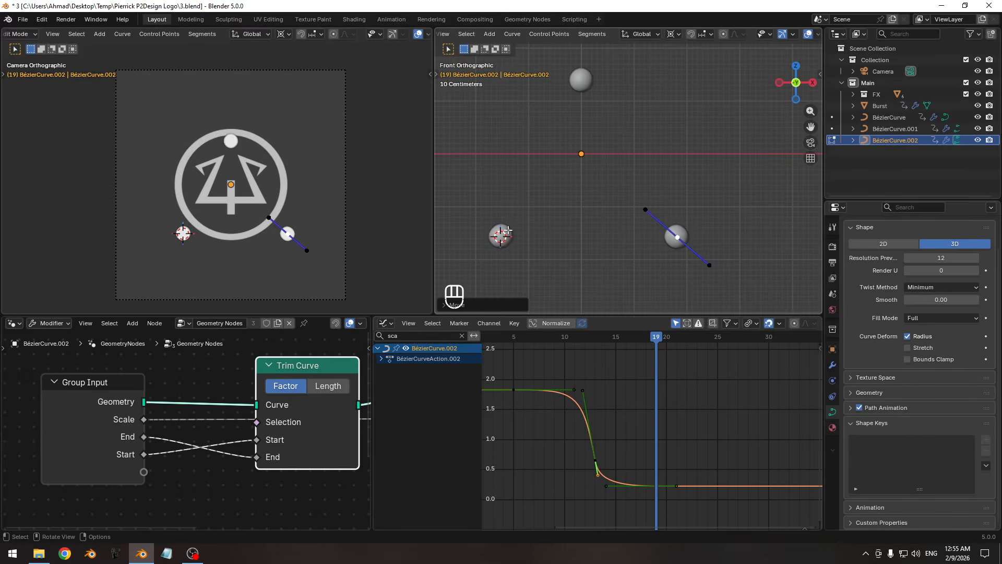
- Fine-tune the outer point of BézierCurve.002 slightly lower and farther outside the ring, then leave Edit Mode
key(g)
click(647, 229)
key(g)
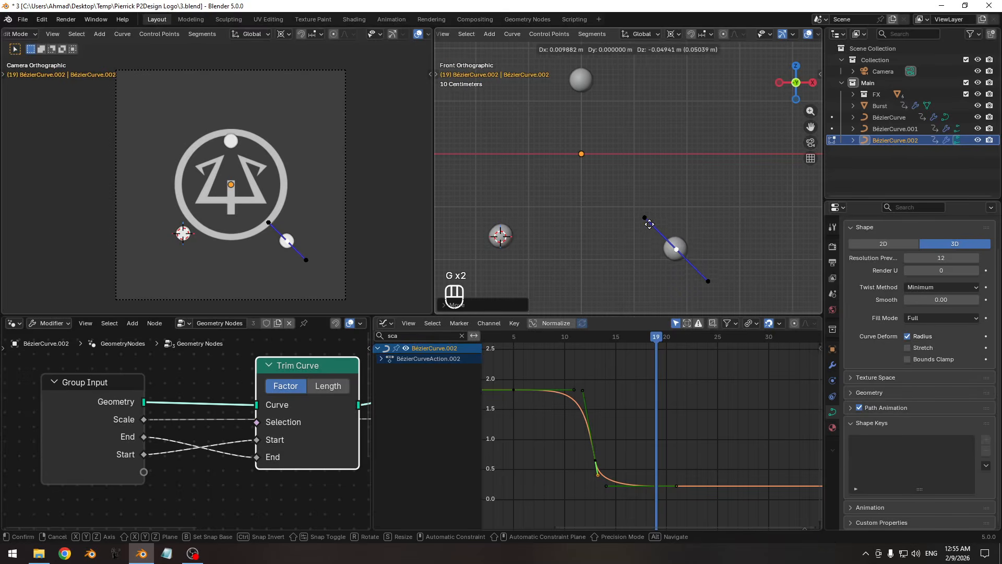
click(649, 227)
key(g)
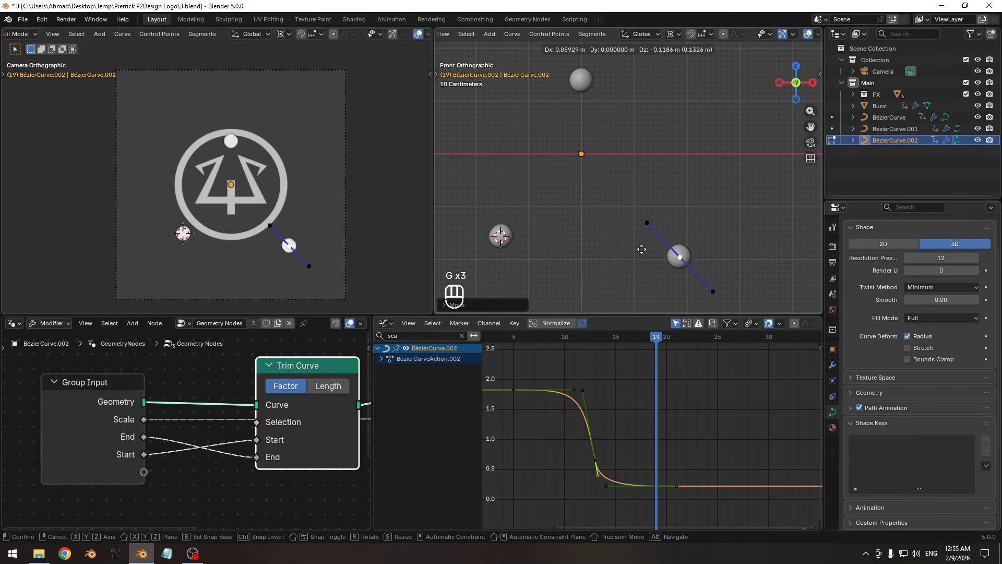
click(642, 249)
key(g)
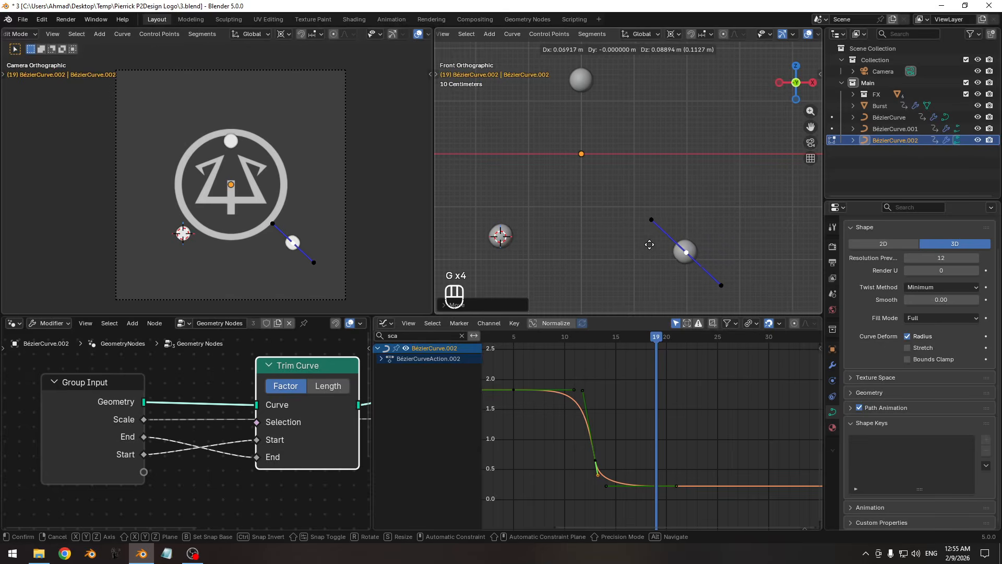
click(649, 243)
key(g)
click(648, 247)
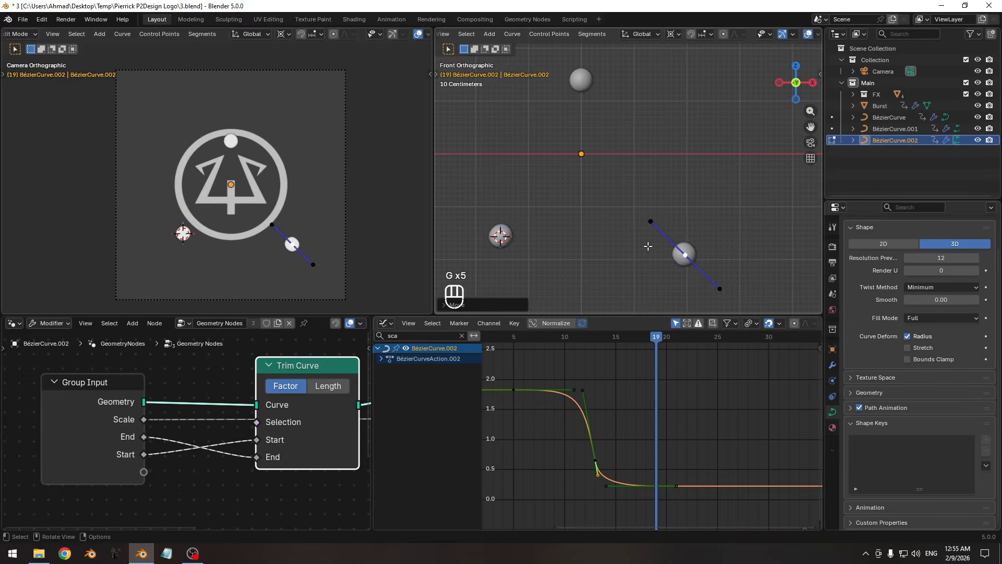
key(Tab)
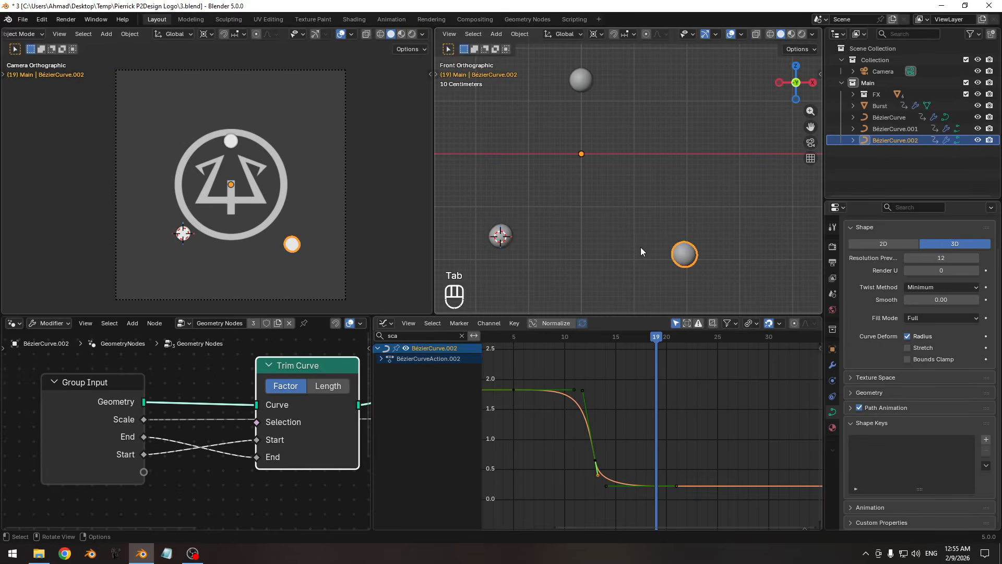
- Try to shift only the Scale keyframes of BézierCurve.001 one frame later
ctrl+click(894, 128)
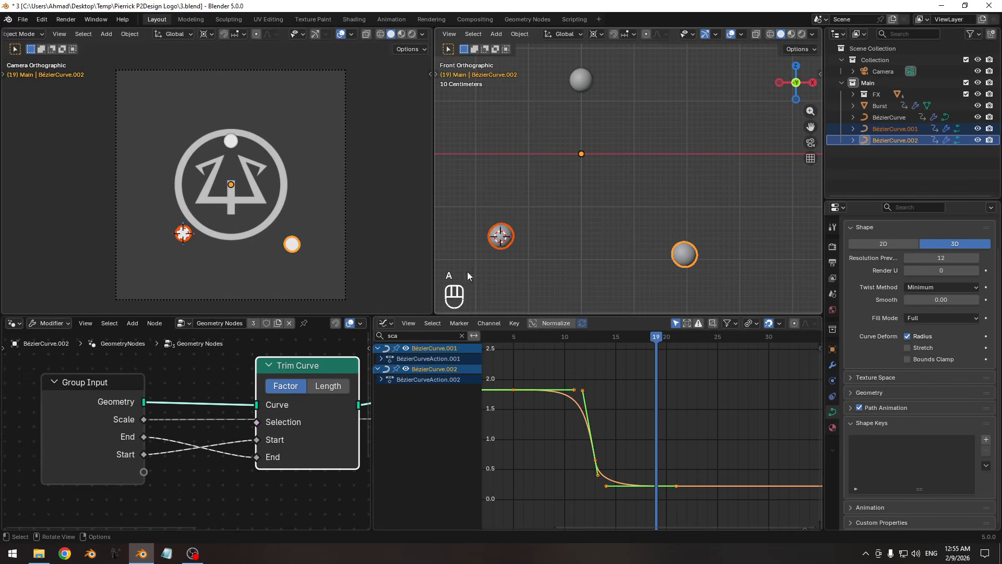
click(500, 238)
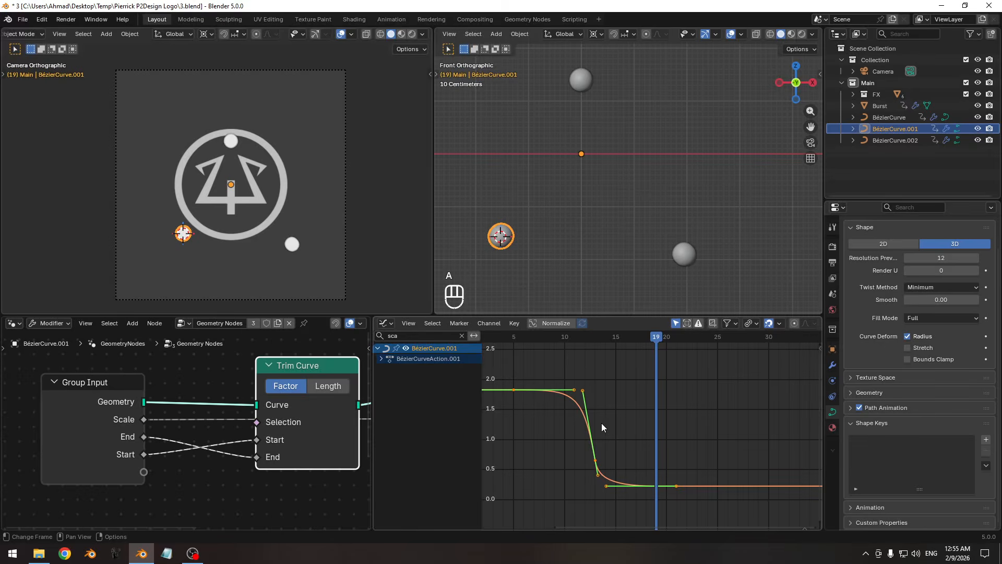
key(g)
key(x)
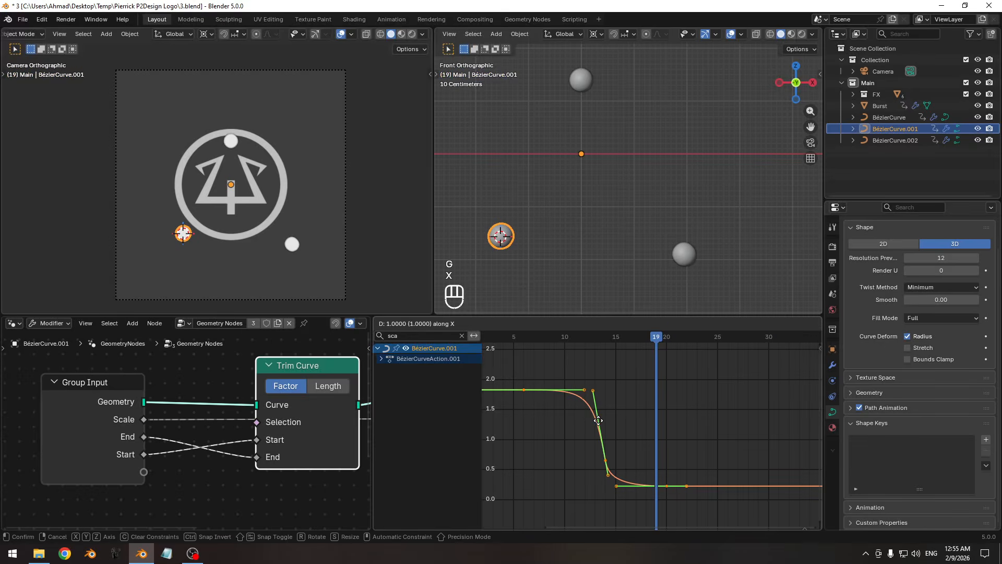
click(600, 424)
- Try to shift only the Scale keyframes of BézierCurve.002 three frames later
click(685, 256)
key(a)
key(g)
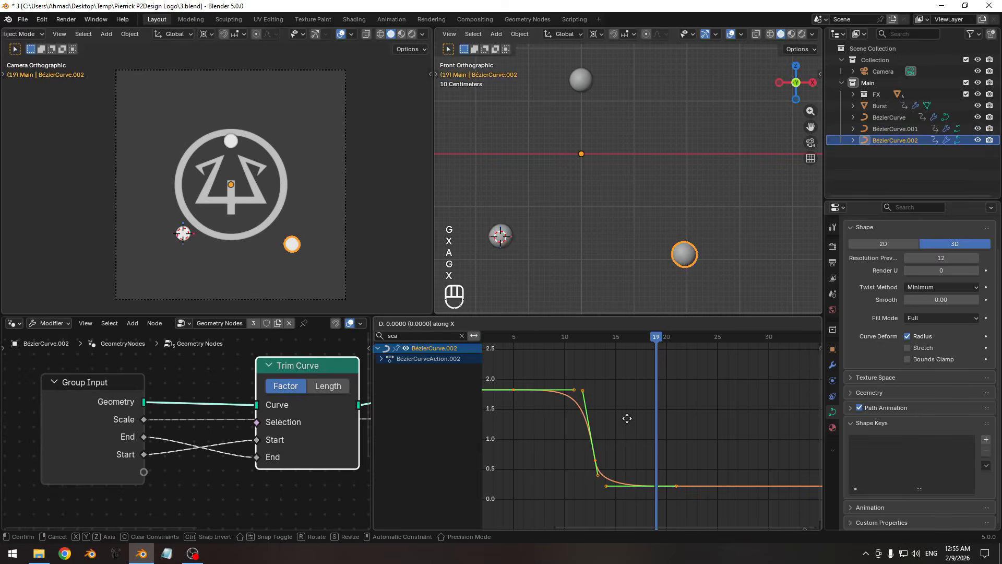
key(x)
click(658, 418)
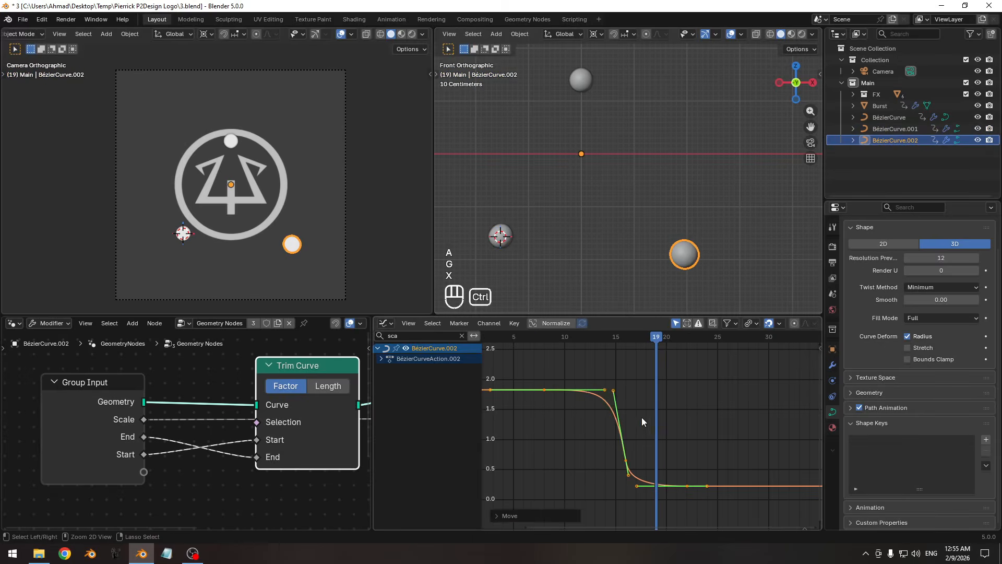
- Undo the Scale keyframe shifts on both duplicated curves
ctrl+middle_drag(641, 418, 633, 424)
key(ctrl+z)
key(ctrl+z)
key(ctrl+z)
key(ctrl+z)
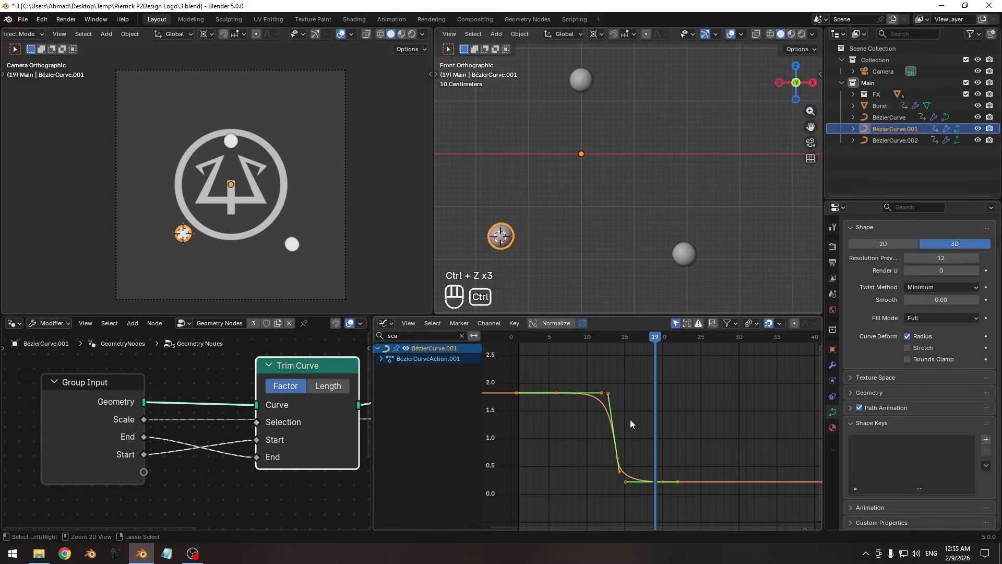
- Clear the channel filter, reveal all animation curves of BézierCurve.001, and lock the stepped channel at frame 15 against editing
click(461, 335)
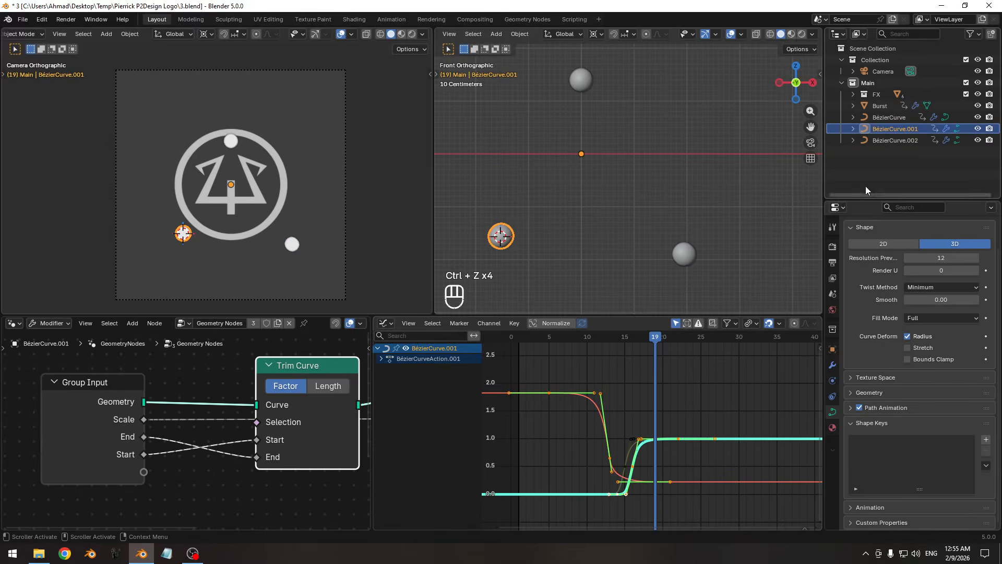
key(a)
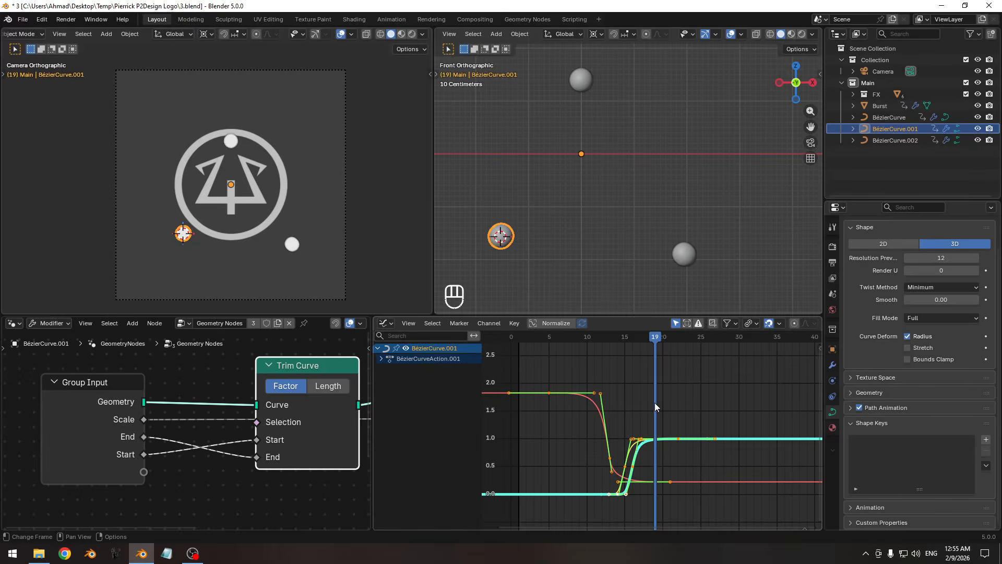
key(a)
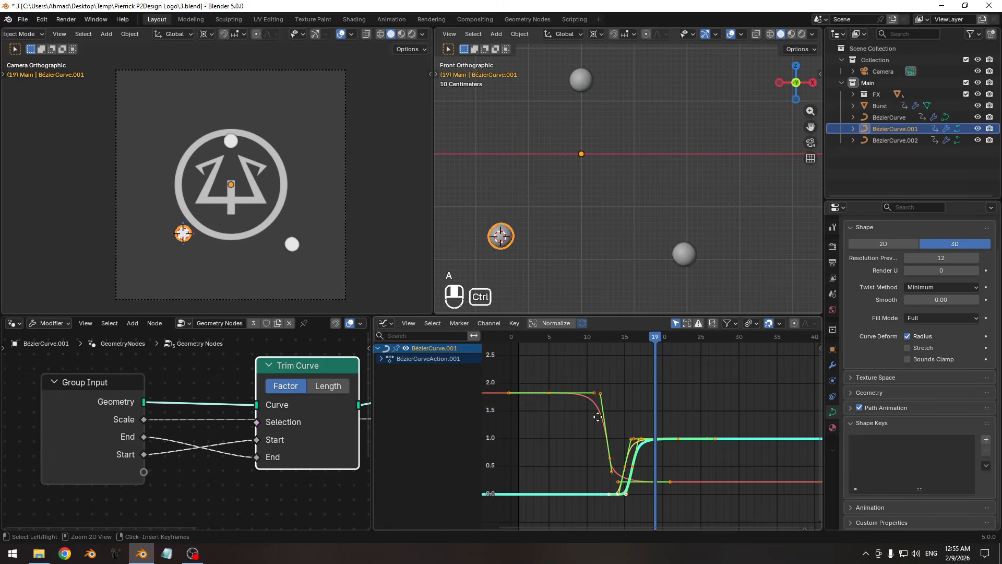
ctrl+middle_drag(597, 418, 634, 419)
key(alt+h)
shift+middle_drag(593, 426, 622, 407)
drag(586, 403, 613, 432)
key(Tab)
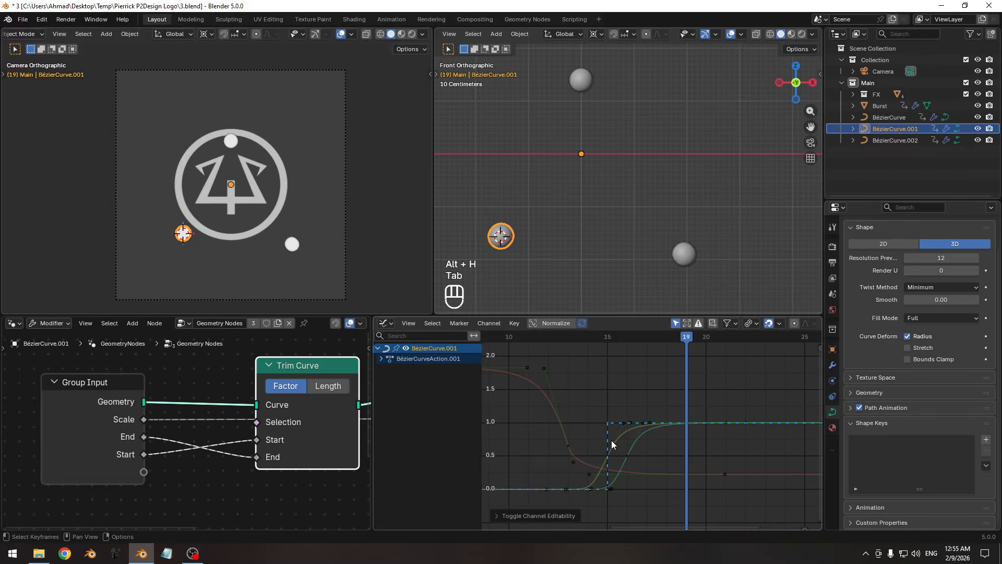
ctrl+middle_drag(611, 440, 612, 396)
- Shift all unlocked keyframes of BézierCurve.001 one frame later
key(a)
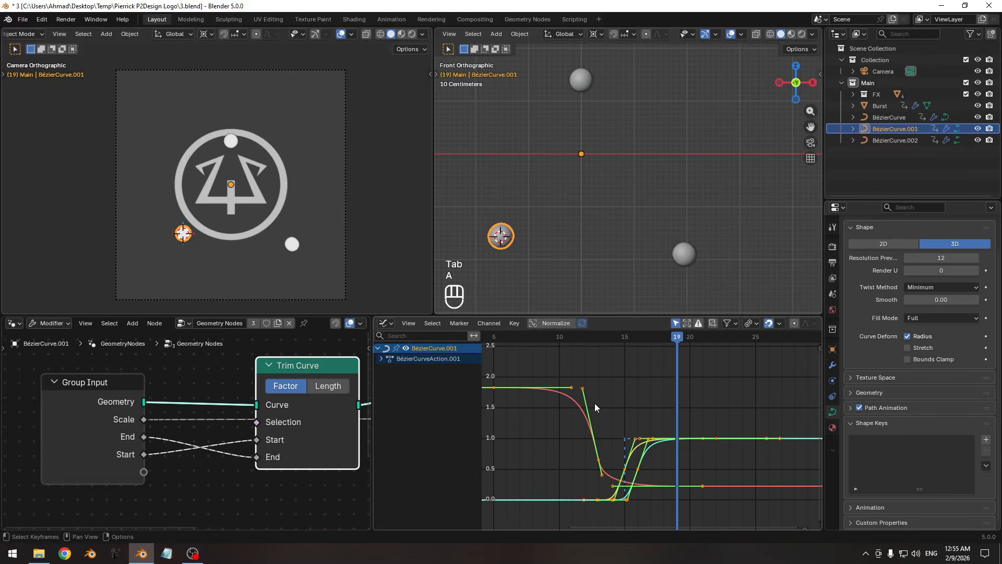
key(g)
key(x)
click(613, 405)
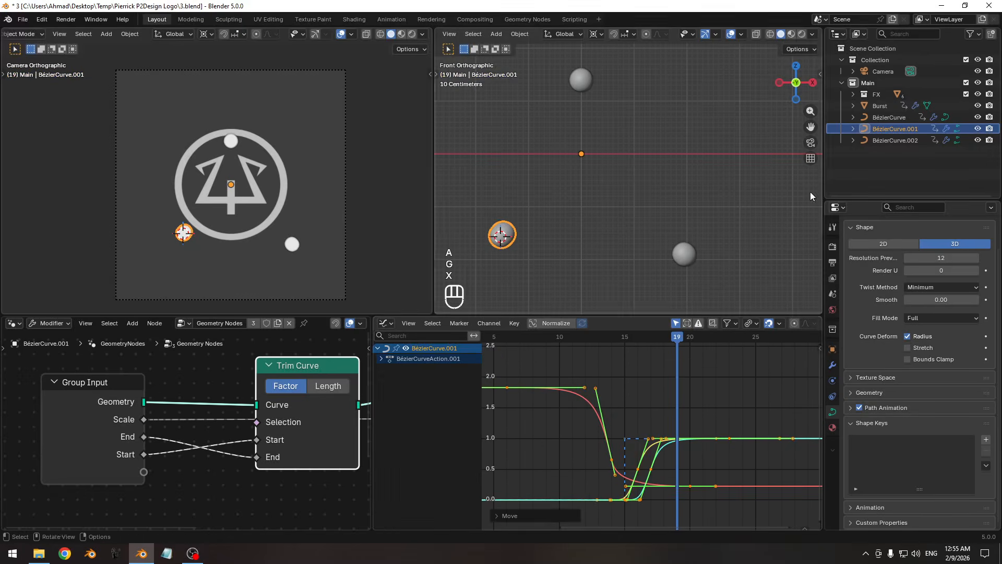
- Reveal all animation curves of BézierCurve.002 and lock its stepped channel at frame 15 against editing
click(884, 140)
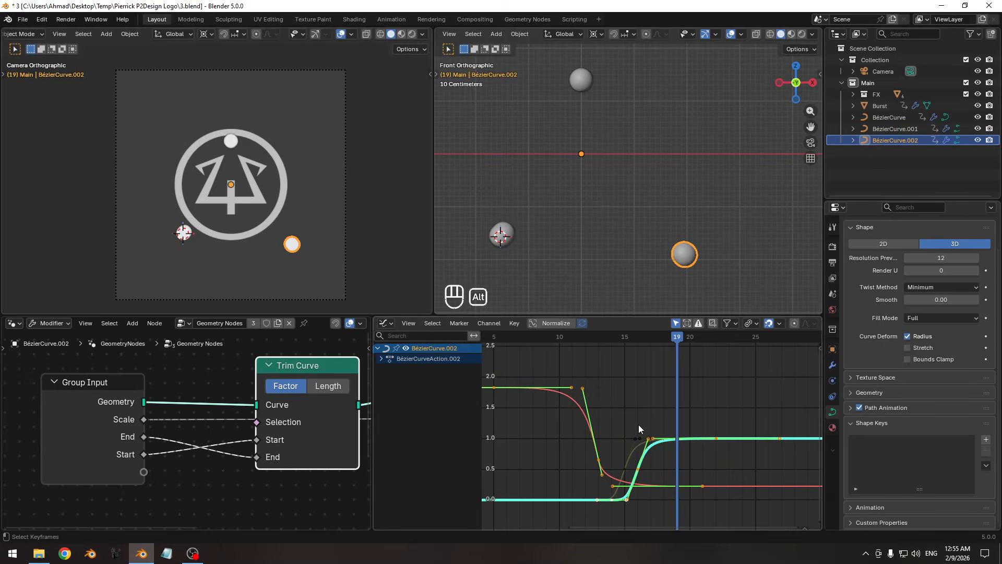
key(alt+h)
drag(615, 418, 629, 462)
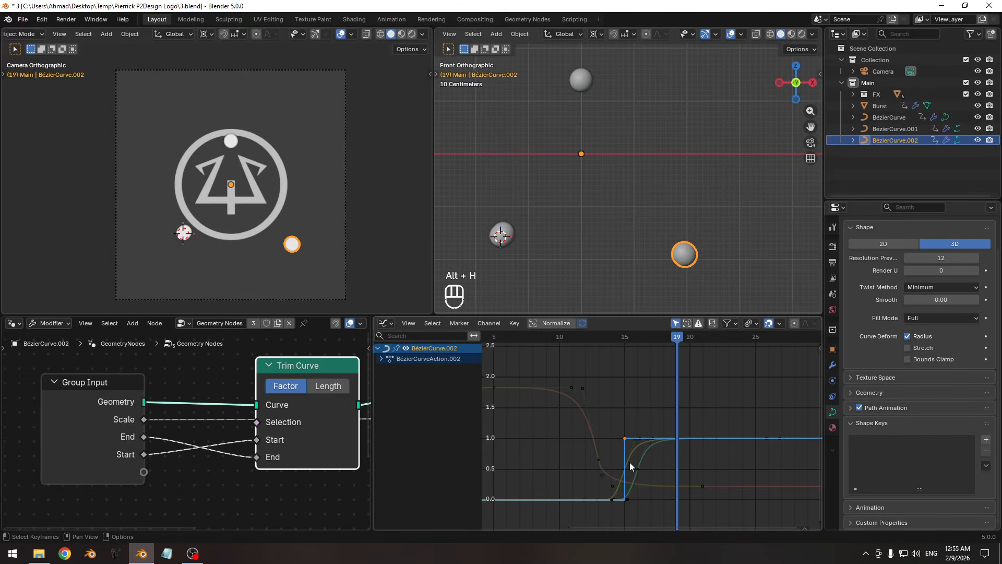
key(Tab)
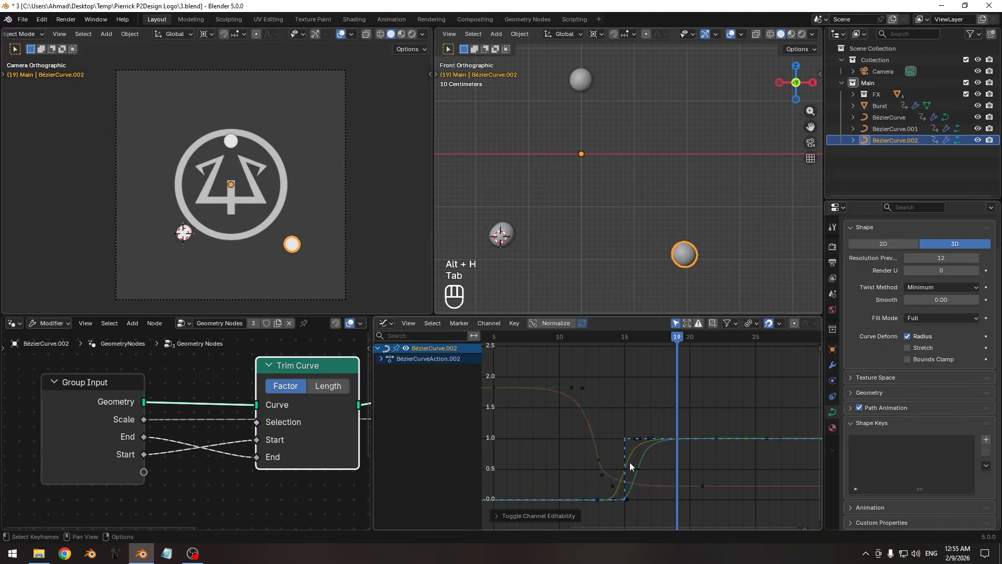
- Shift all unlocked keyframes of BézierCurve.002 three frames later
click(902, 139)
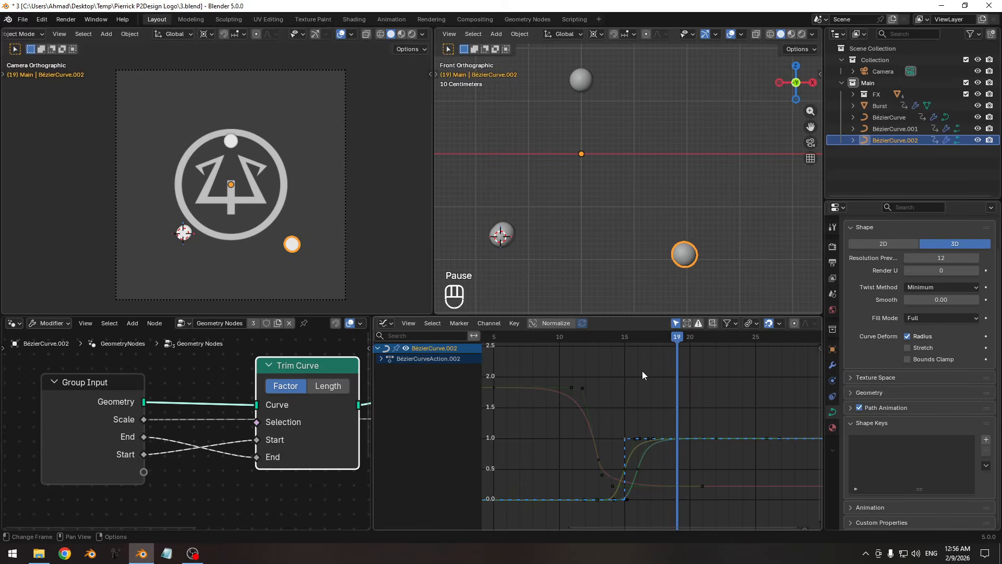
key(a)
key(g)
key(x)
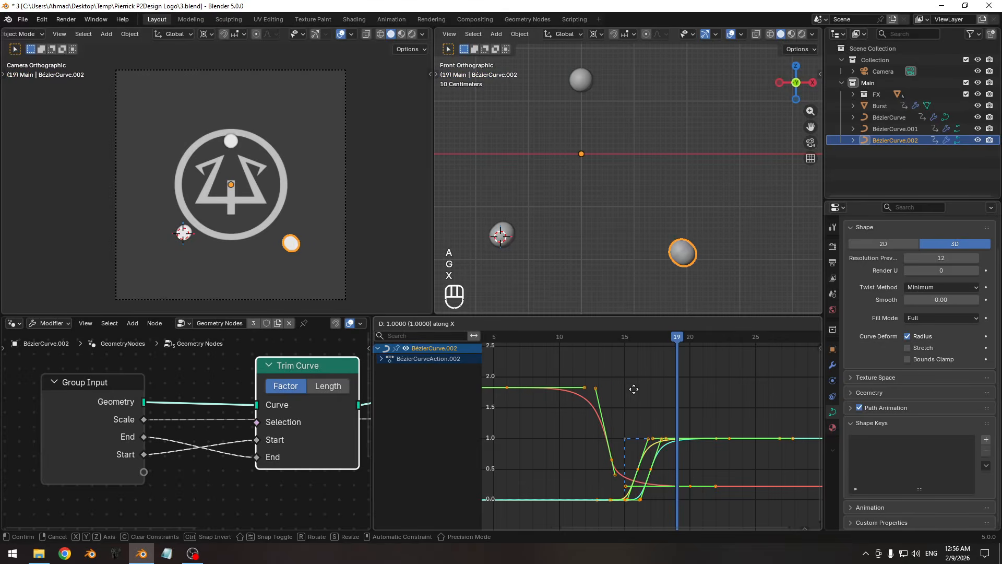
click(665, 390)
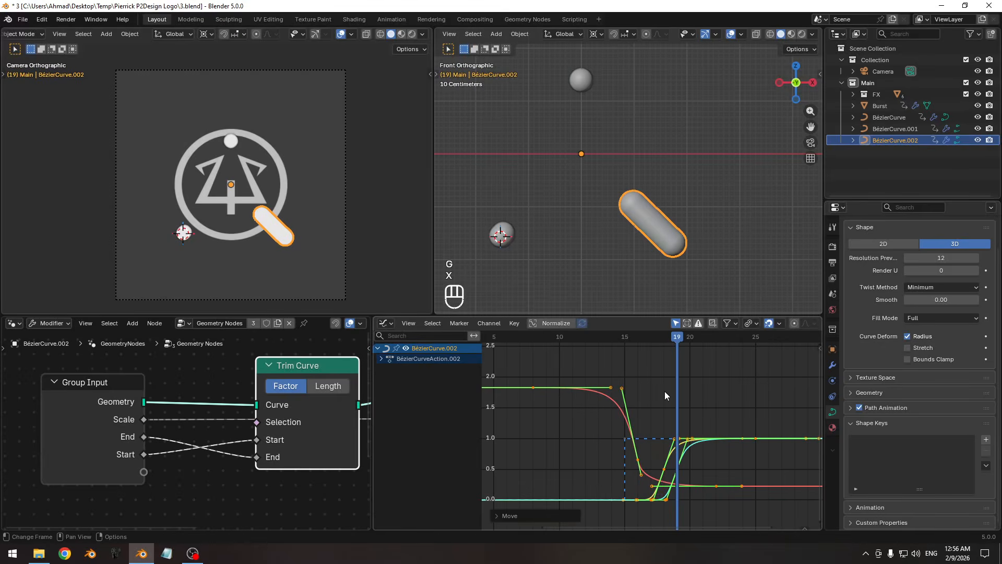
- Hide the camera view's overlays and scrub to frame 16 to examine the staggered timing of the three tubes
key(shift+alt+z)
scroll(643, 411, down, 4)
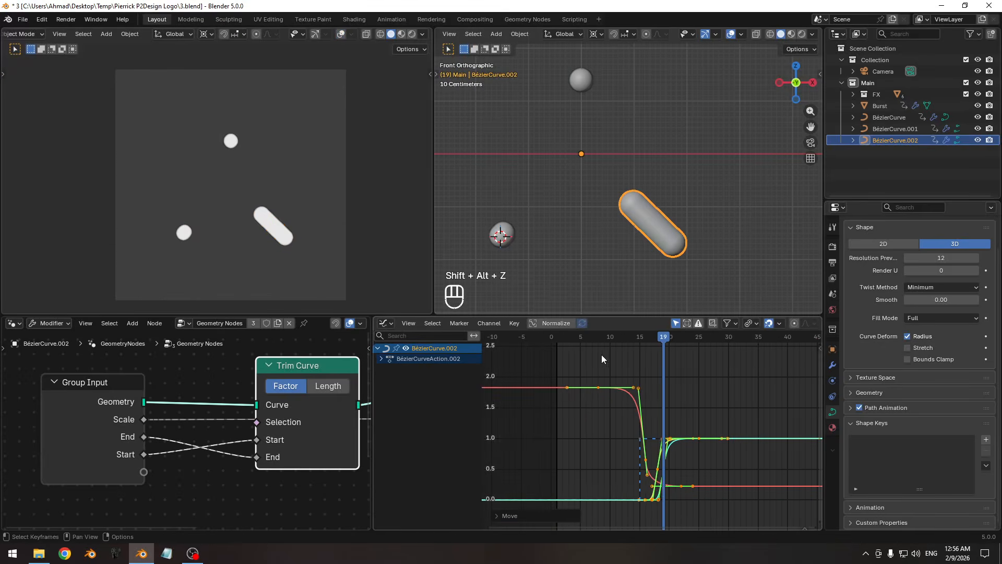
drag(600, 339, 645, 344)
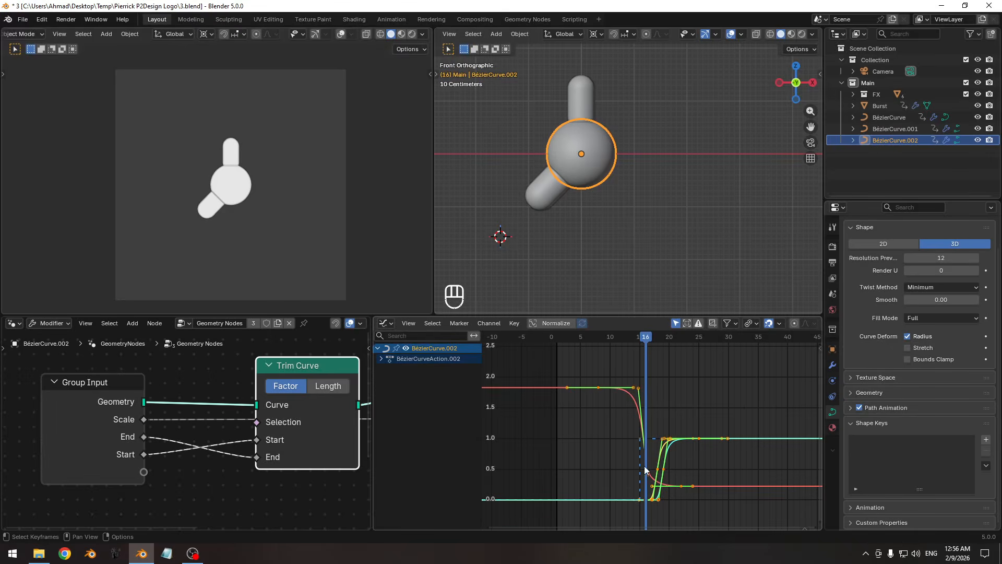
ctrl+middle_drag(644, 465, 616, 436)
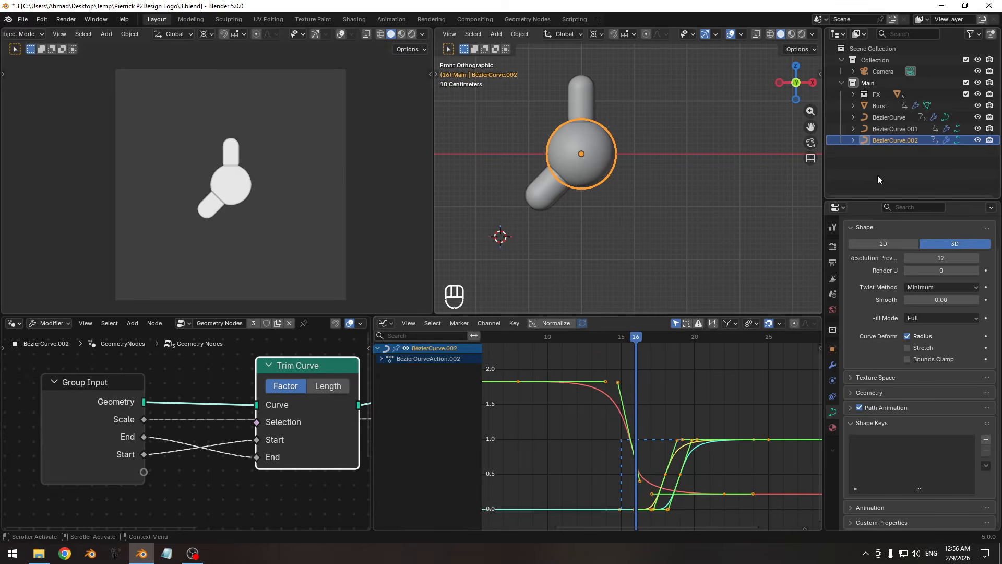
- Filter the original BézierCurve's channels by "sca", select all its Scale keyframes, and go to frame 13
click(887, 118)
click(425, 335)
text(sca)
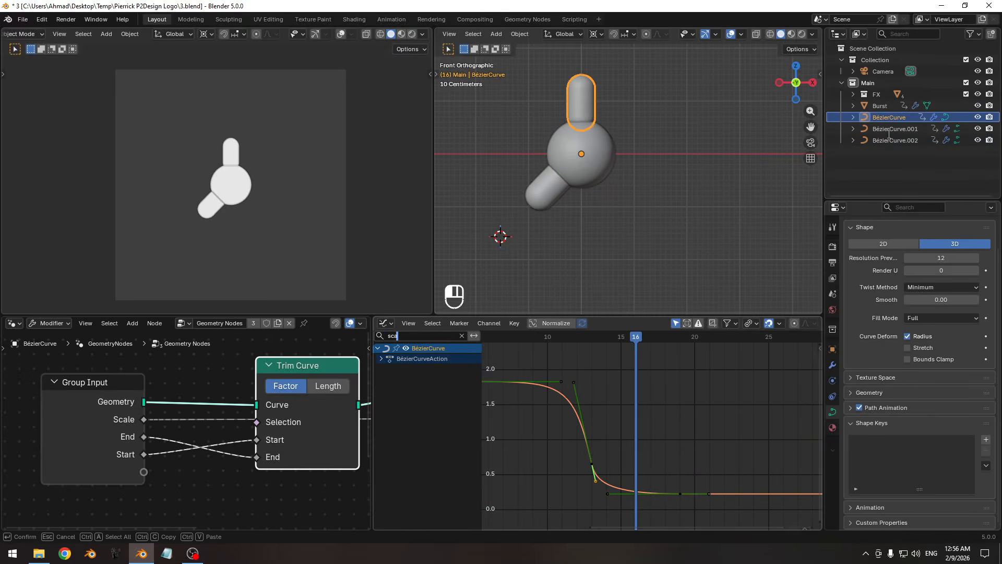
click(888, 134)
key(a)
shift+middle_drag(583, 411, 630, 408)
drag(700, 338, 670, 340)
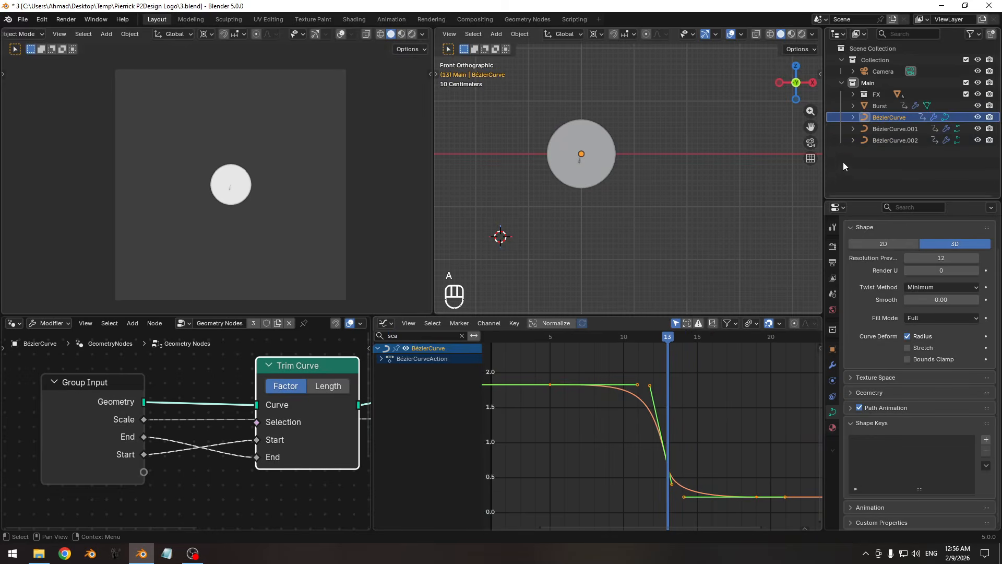
- Shift all Scale keyframes of BézierCurve.001 one frame earlier so the drop lines up with frame 13
click(891, 130)
key(a)
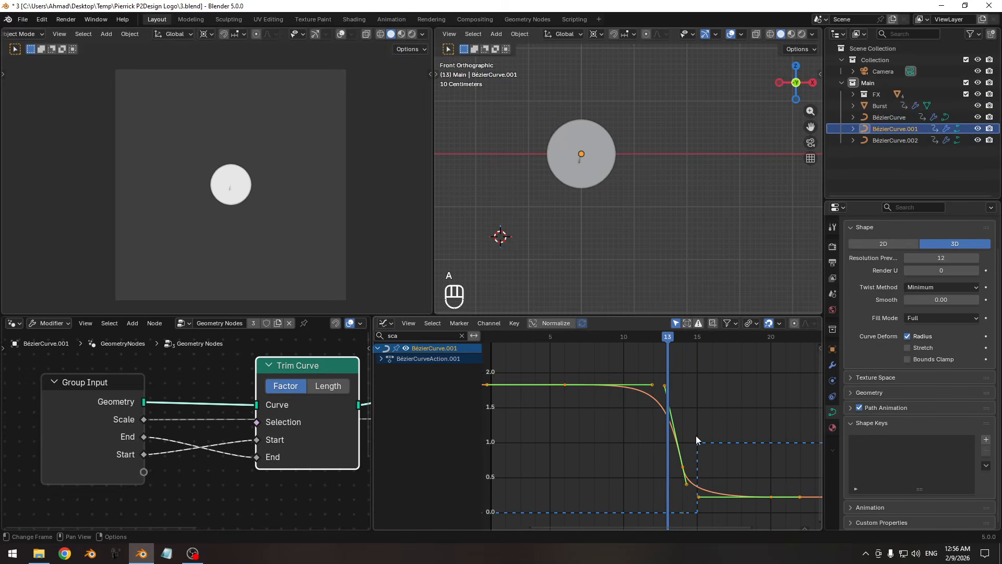
key(g)
key(x)
click(681, 435)
- Select BézierCurve.002 and clear the "sca" channel filter to show all its animation curves
click(877, 143)
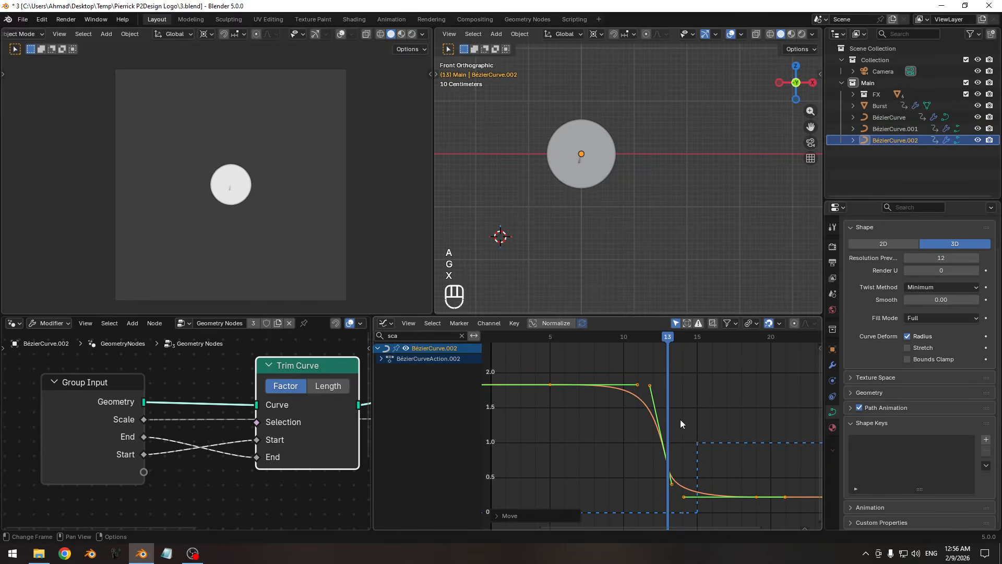
click(462, 336)
ctrl+middle_drag(717, 409, 560, 343)
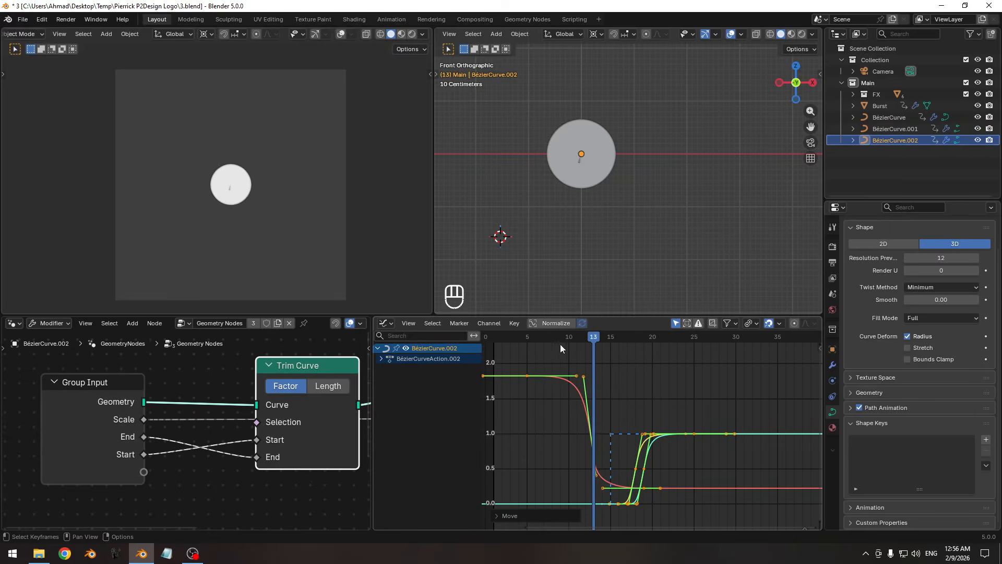
- Play the animation repeatedly from frame 1 to check the timing of the burst and the three tubes
drag(553, 338, 618, 352)
scroll(568, 346, down, 1)
key(shift+Left)
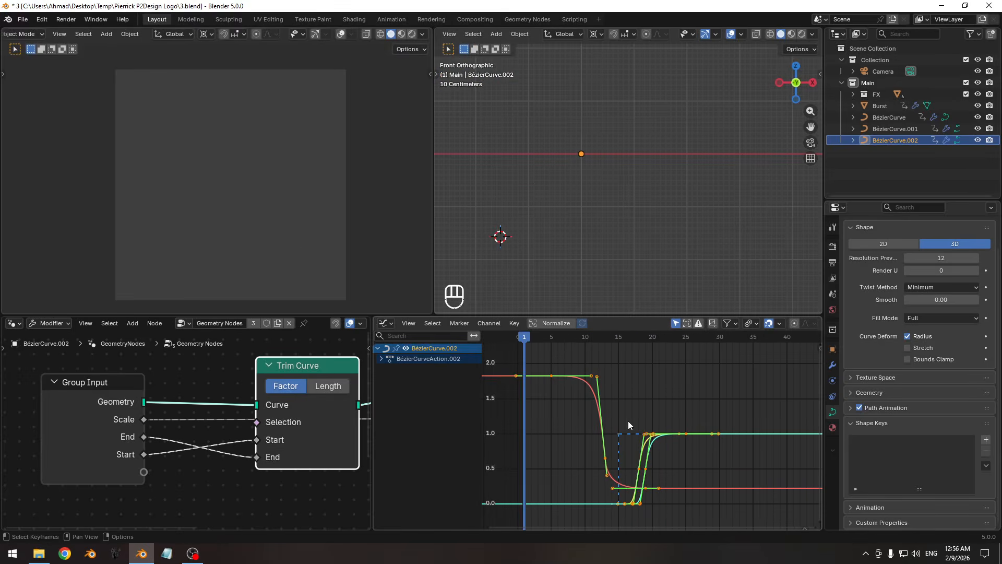
key(space)
key(space)
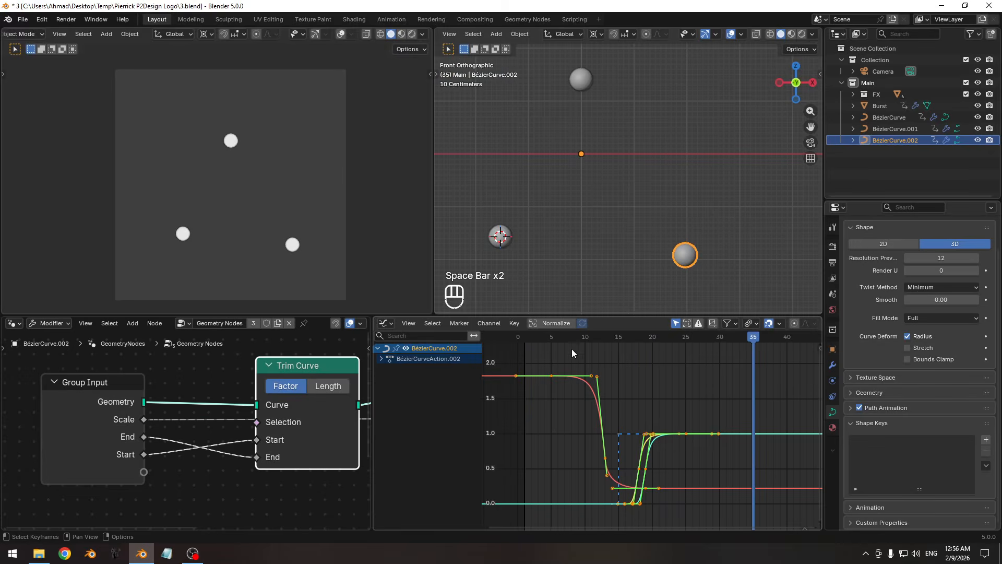
key(space)
key(space)
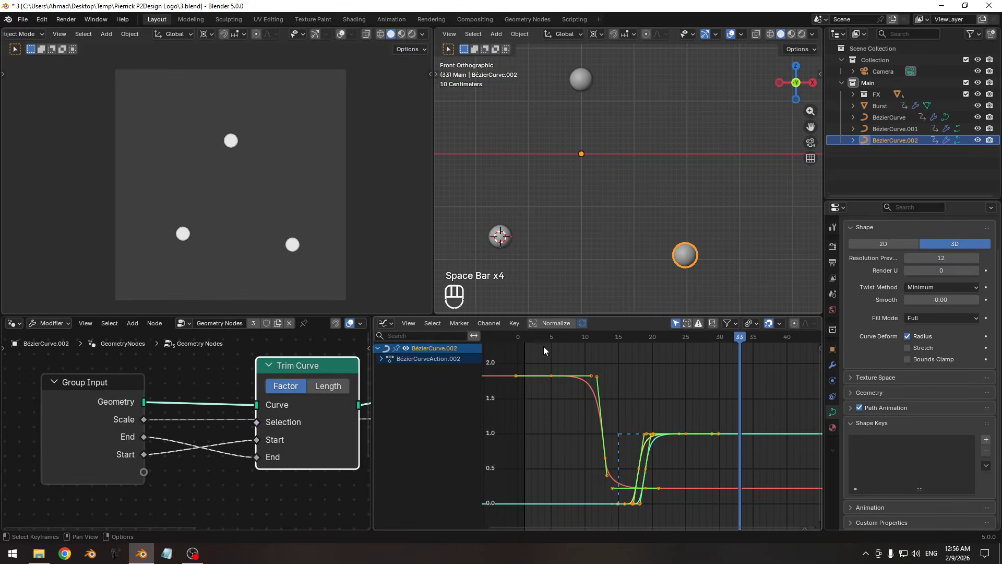
key(space)
key(space)
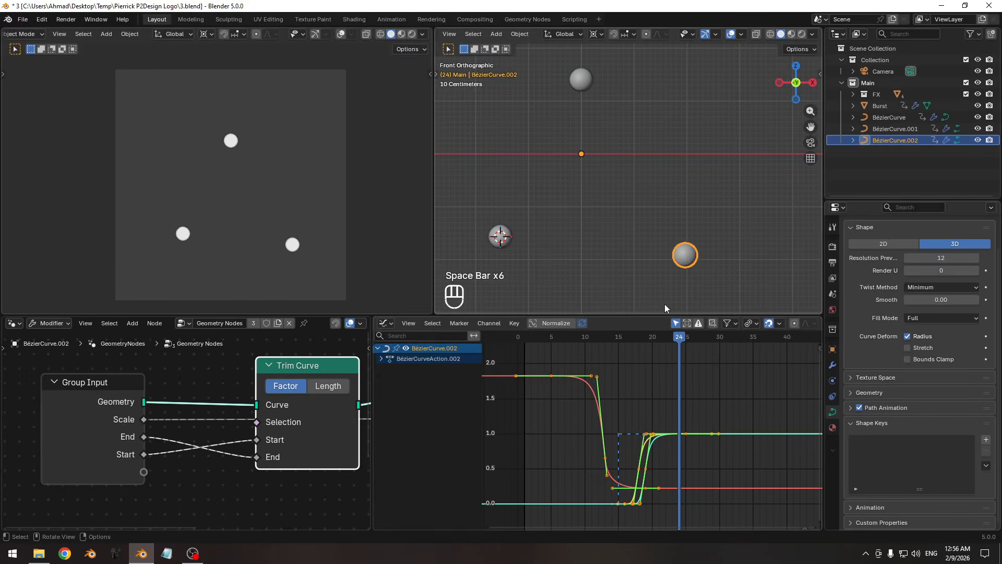
- Lock the Scale channel of BézierCurve.002 against editing and shift its remaining unlocked keyframes one frame earlier
key(a)
mouse_move(647, 421)
ctrl+middle_down()
mouse_move(610, 412)
mouse_move(632, 407)
ctrl+middle_up()
click(566, 418)
key(Tab)
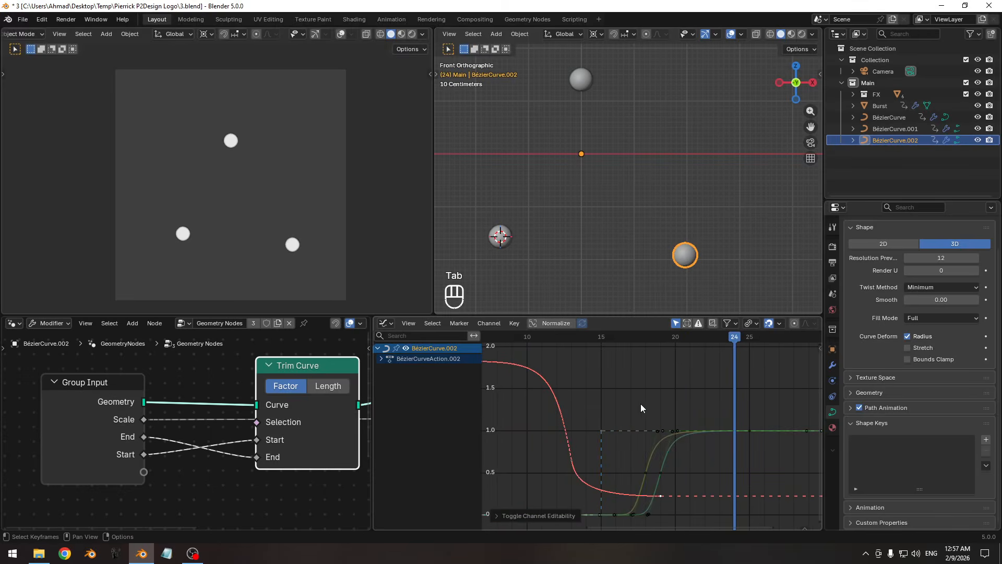
key(a)
key(g)
key(x)
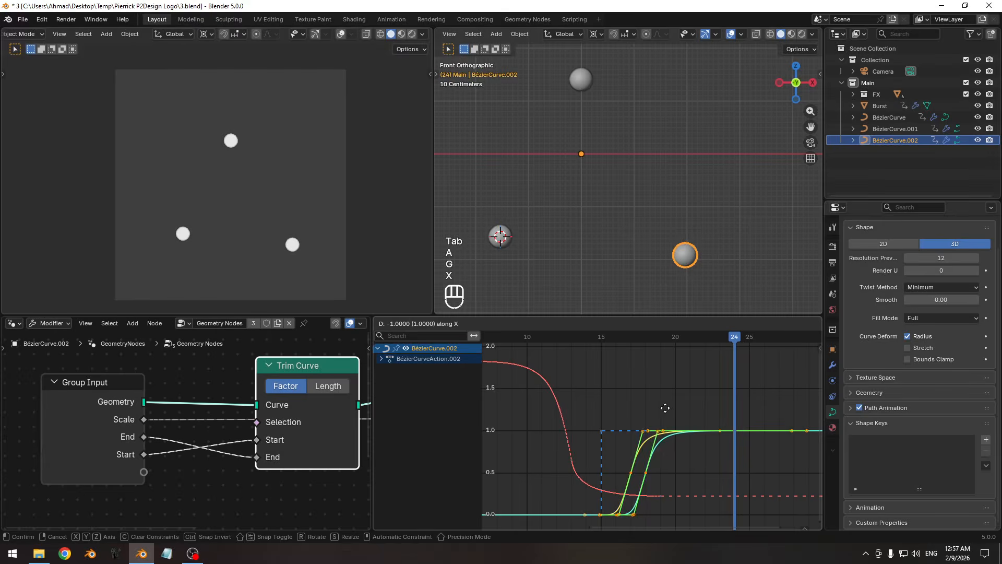
click(664, 408)
- At frame 21, pull the outer control point of BézierCurve.002 up and inward in two moves, and save the file
ctrl+middle_drag(665, 408, 629, 410)
drag(598, 342, 677, 346)
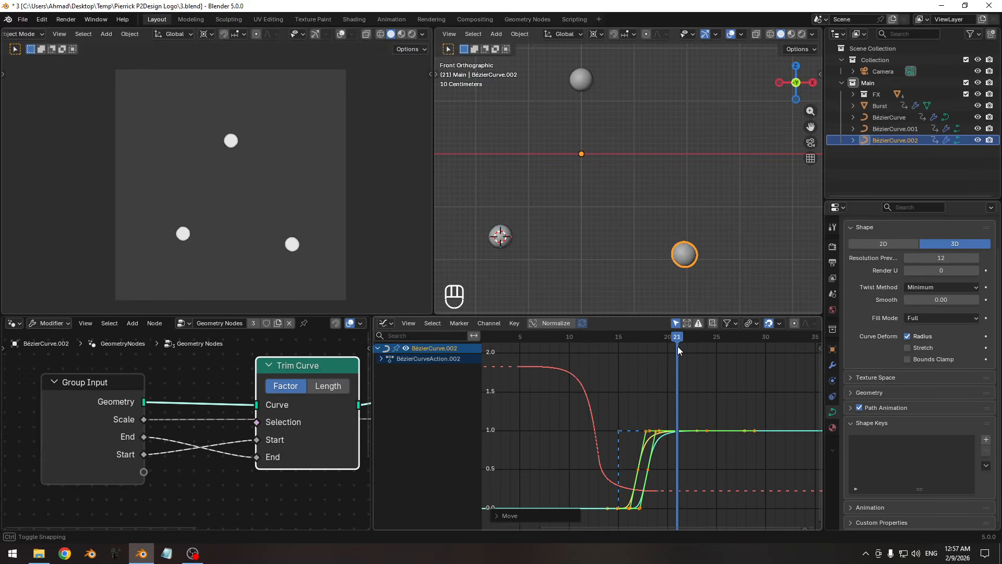
key(Tab)
key(g)
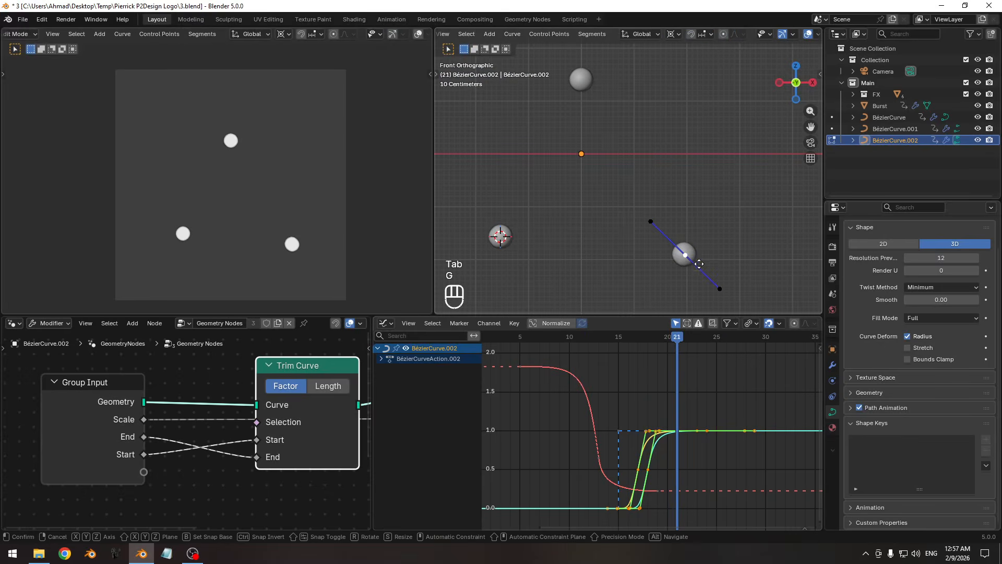
click(690, 252)
key(Tab)
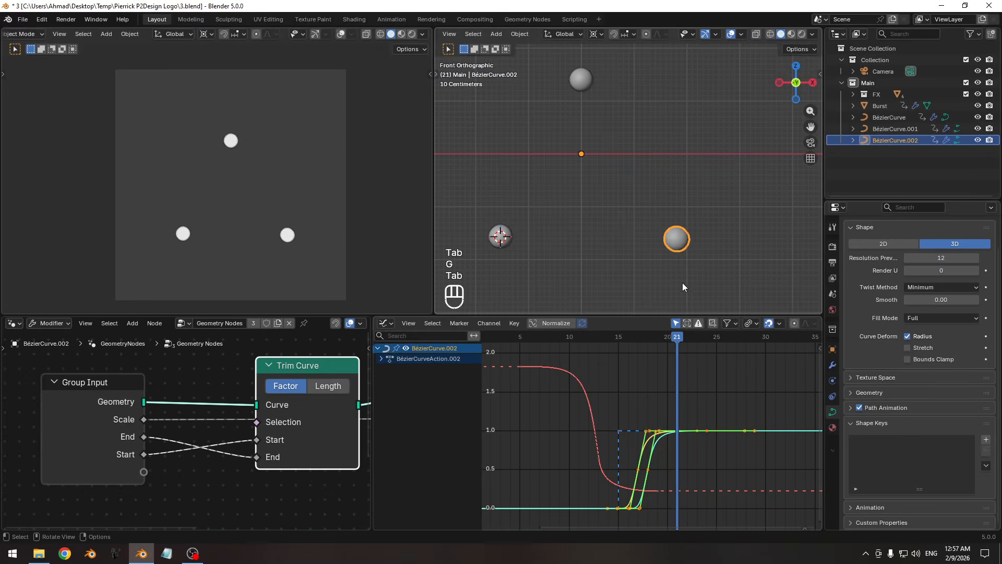
key(Tab)
key(g)
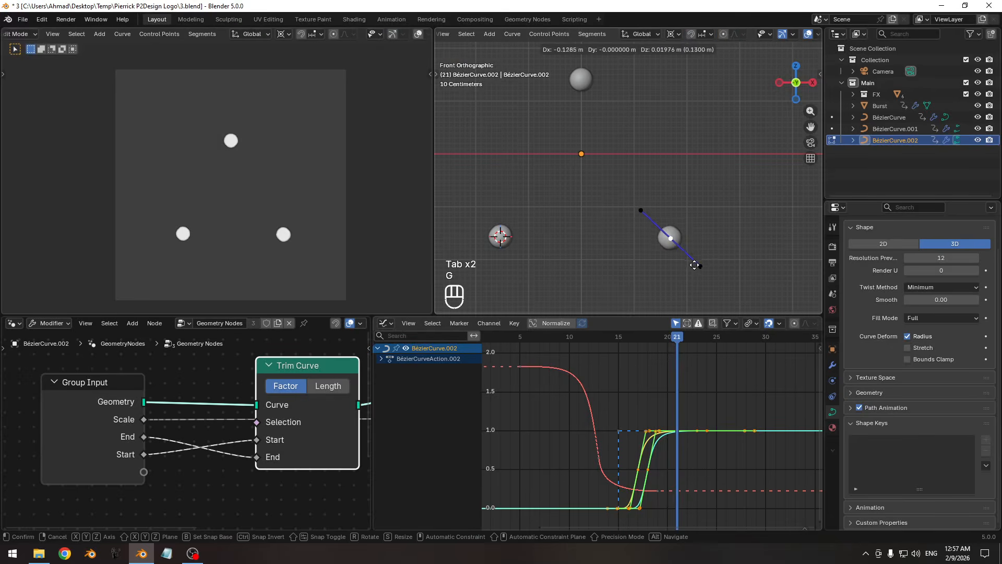
click(693, 264)
key(Tab)
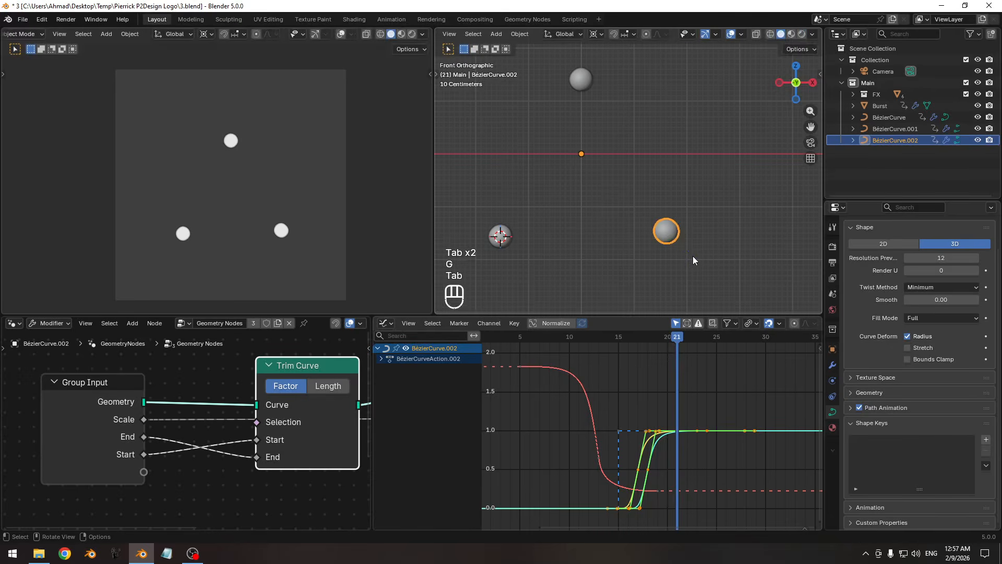
key(ctrl+s)
- Replay the animation from the start several times to examine the repositioned tube and the overall timing
scroll(572, 362, down, 1)
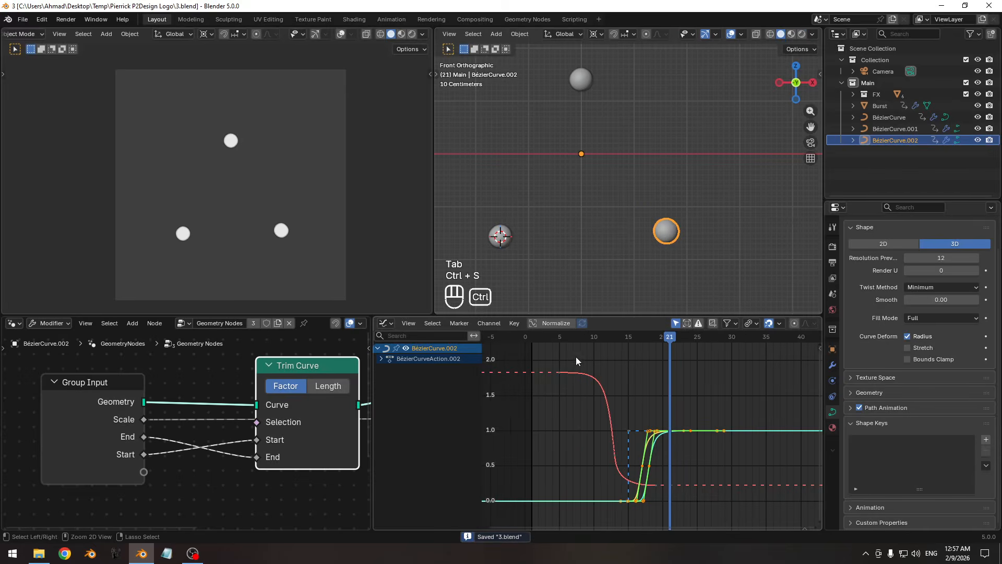
drag(543, 338, 539, 365)
key(Pause)
key(space)
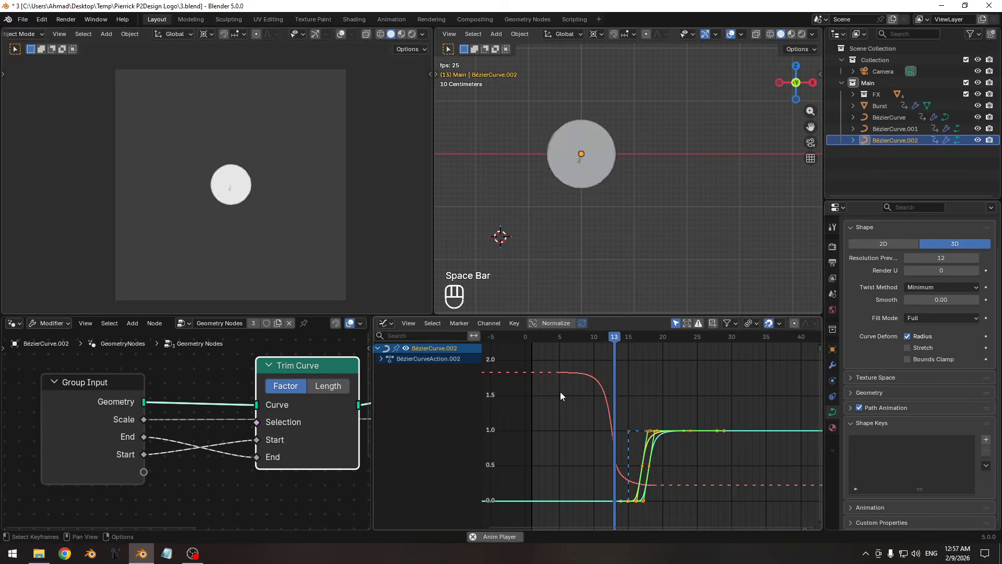
key(space)
key(space)
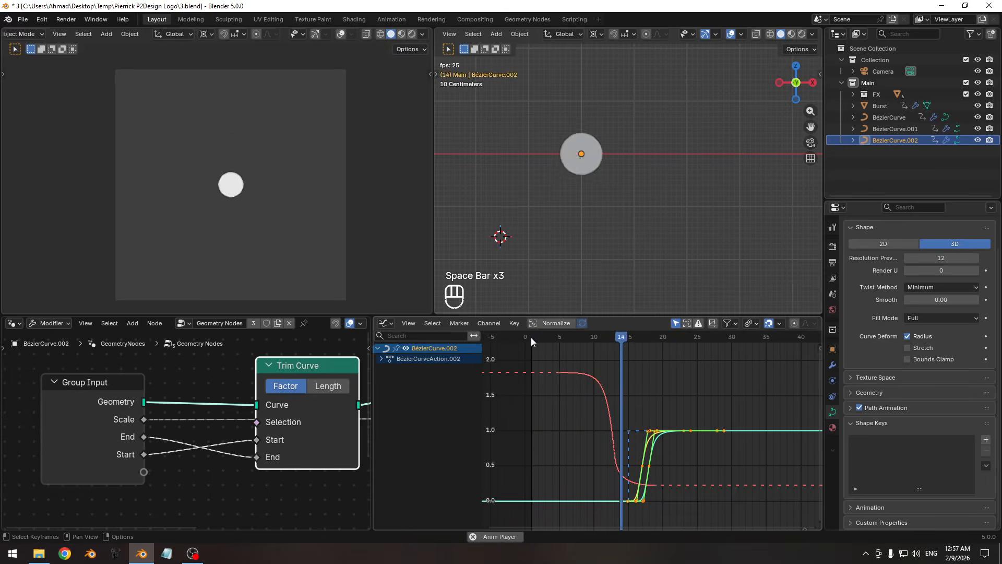
key(space)
key(space)
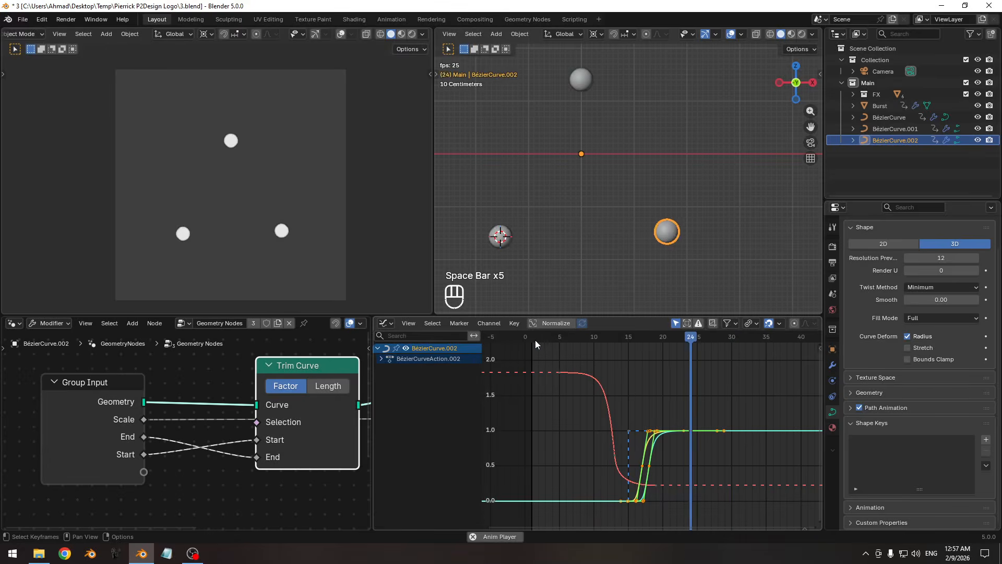
key(space)
key(space)
key(space)
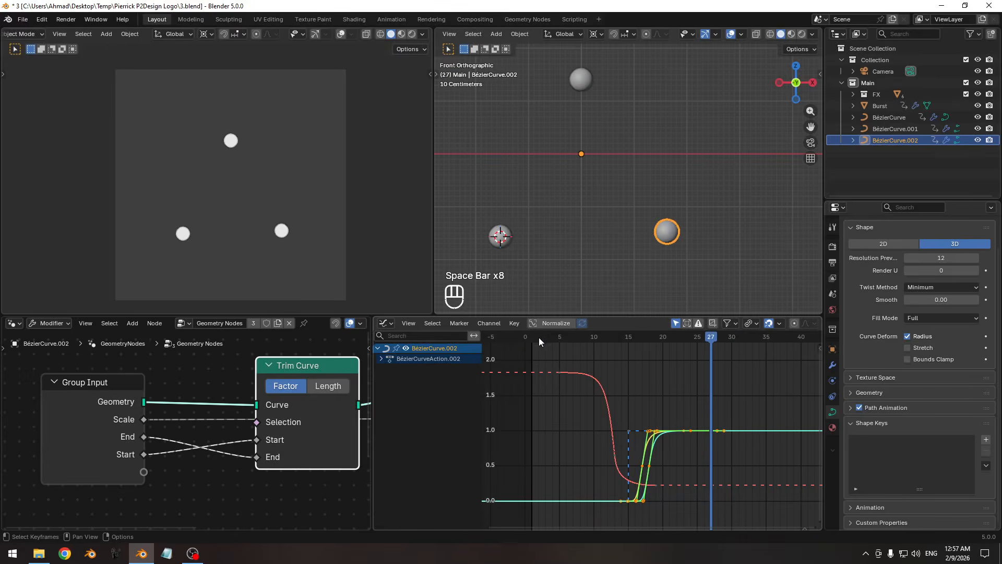
key(space)
key(space)
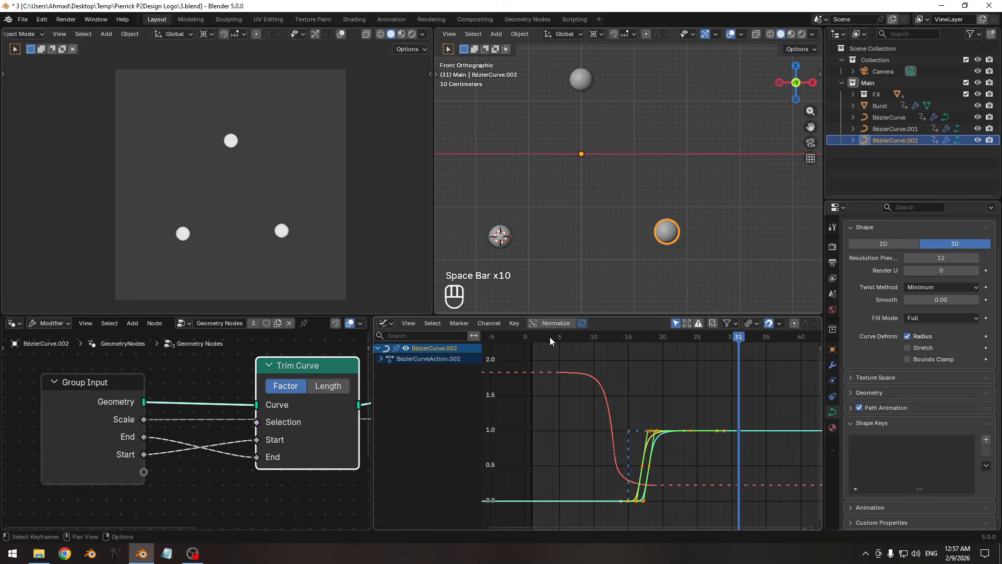
key(space)
key(space)
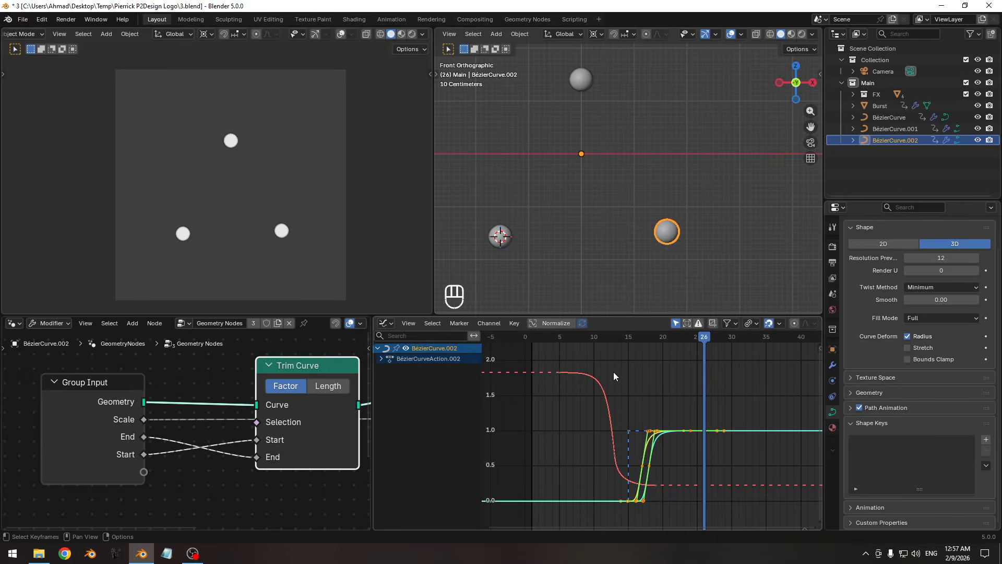
- Select all three tube curves at frame 17, maximize the Graph Editor, and lock their Scale channels against editing
drag(578, 343, 644, 356)
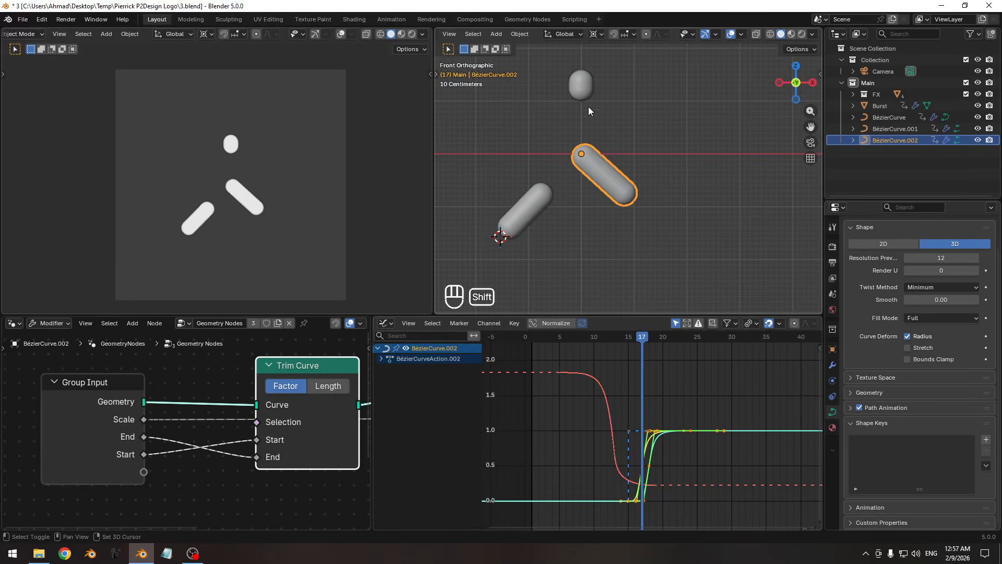
shift+click(581, 85)
shift+click(524, 209)
middle_drag(638, 415, 615, 396)
key(ctrl+space)
ctrl+middle_drag(522, 329, 542, 335)
middle_drag(330, 232, 407, 284)
click(372, 281)
key(Tab)
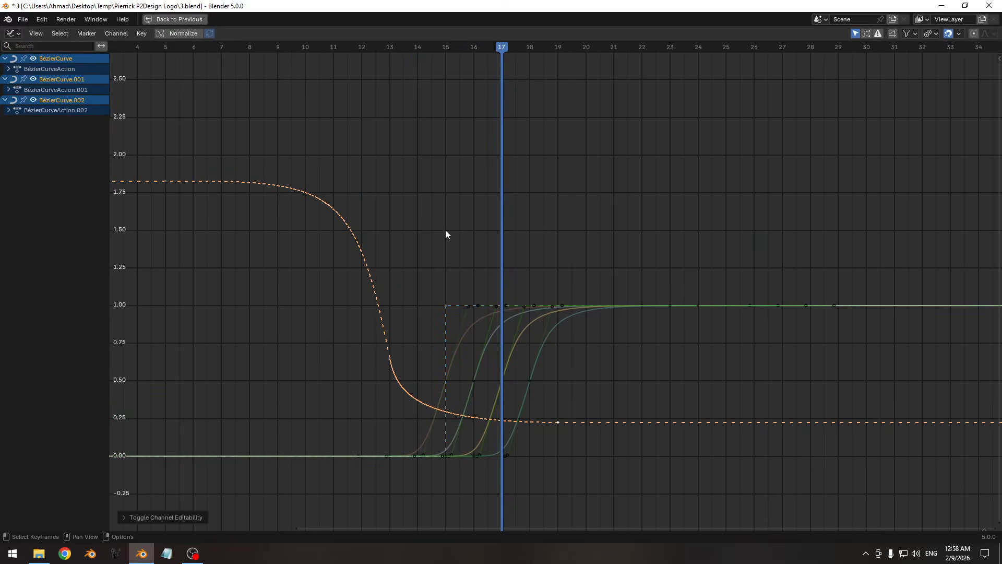
click(460, 336)
- Select the end keyframes at value 1 on all three tubes' trim curves and move them four frames later
ctrl+middle_drag(500, 345, 501, 335)
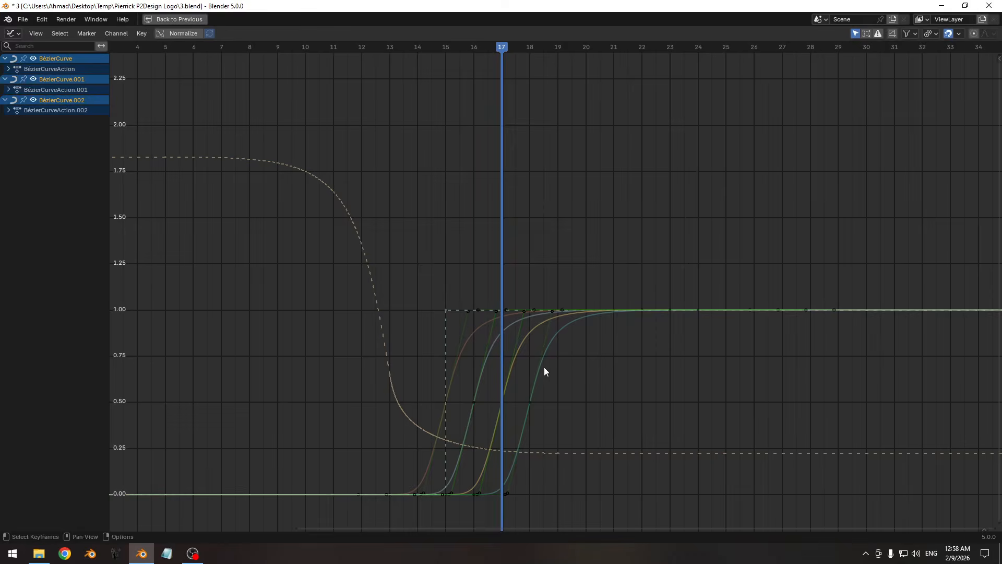
drag(611, 359, 453, 368)
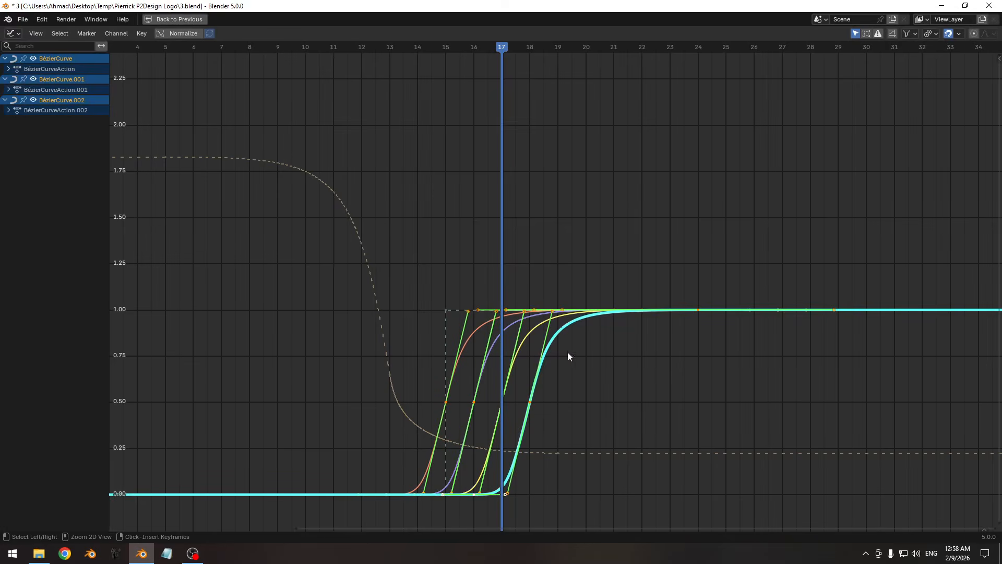
ctrl+middle_drag(568, 353, 496, 304)
drag(418, 363, 705, 468)
ctrl+middle_drag(546, 329, 581, 438)
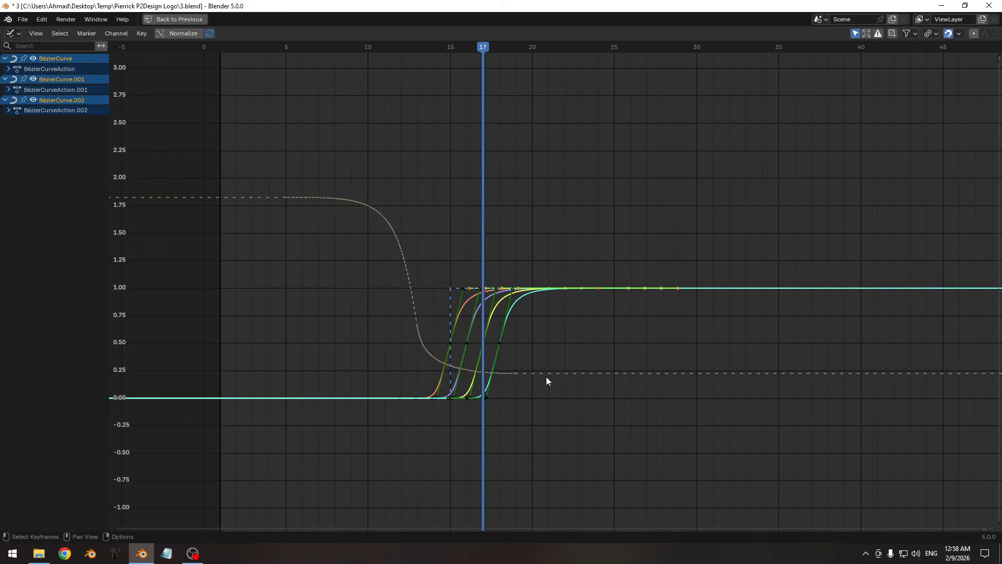
text(g4)
key(Return)
- Scale up the handles of the selected end keyframes for a softer ease-out, and restore the normal editor layout
ctrl+middle_drag(524, 381, 532, 364)
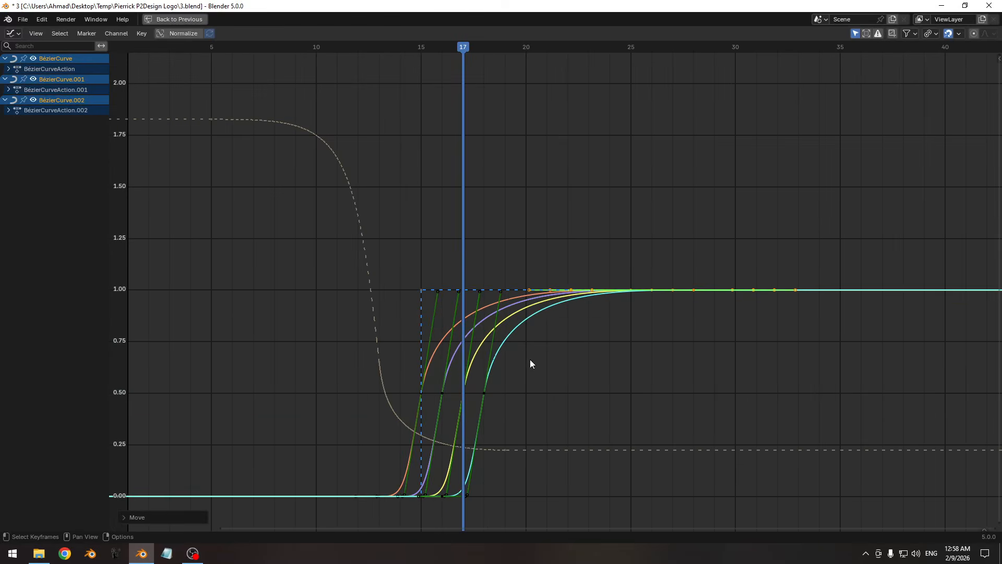
key(s)
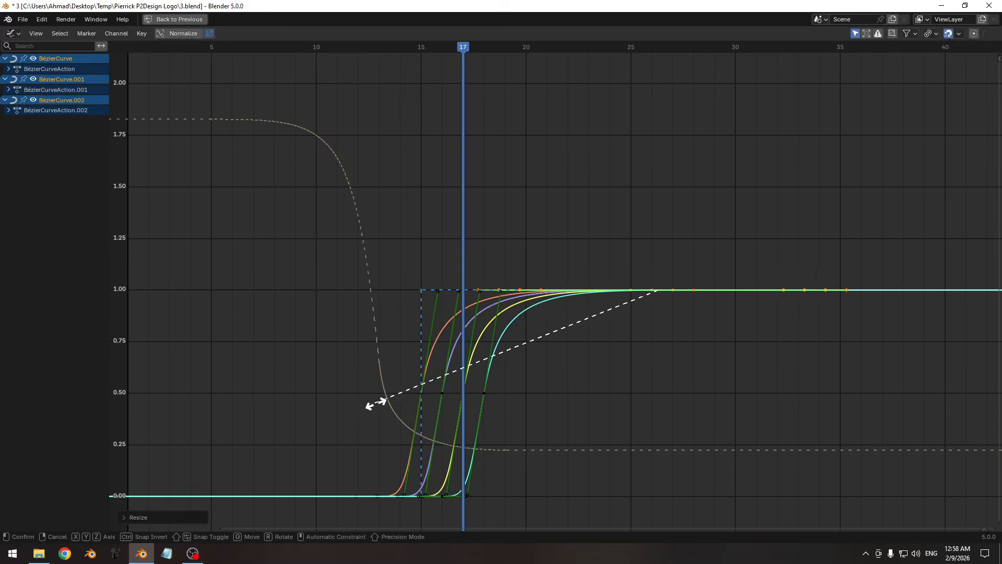
click(358, 404)
key(s)
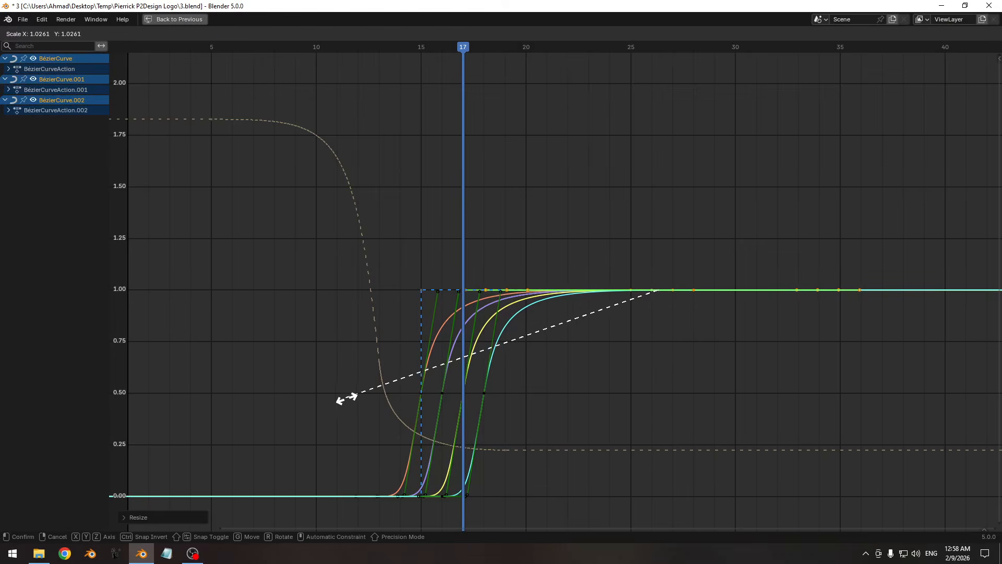
click(344, 400)
key(ctrl+space)
ctrl+middle_drag(530, 373, 557, 425)
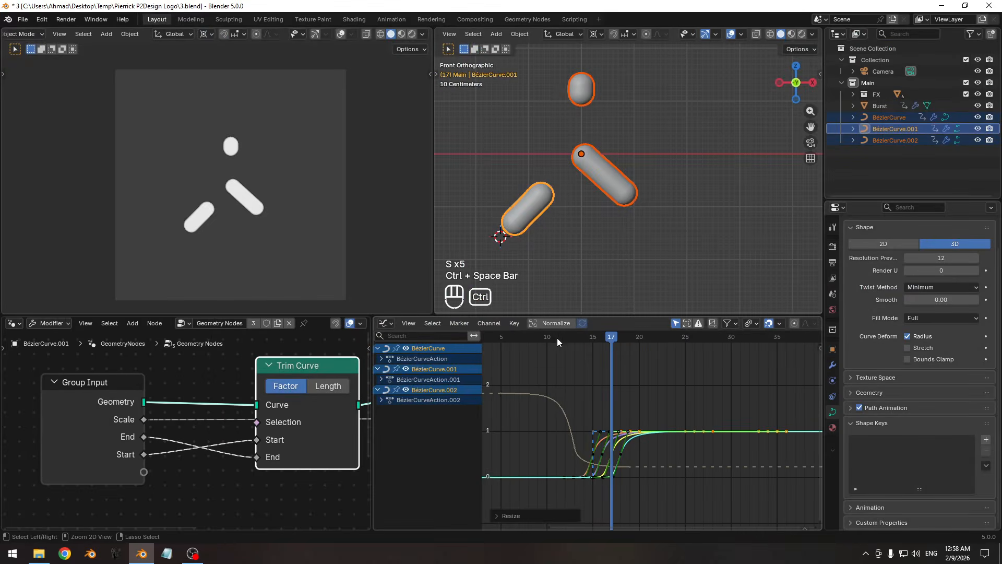
- Play the animation several times from the first frames to review the tubes' extended easing
click(500, 336)
key(space)
key(space)
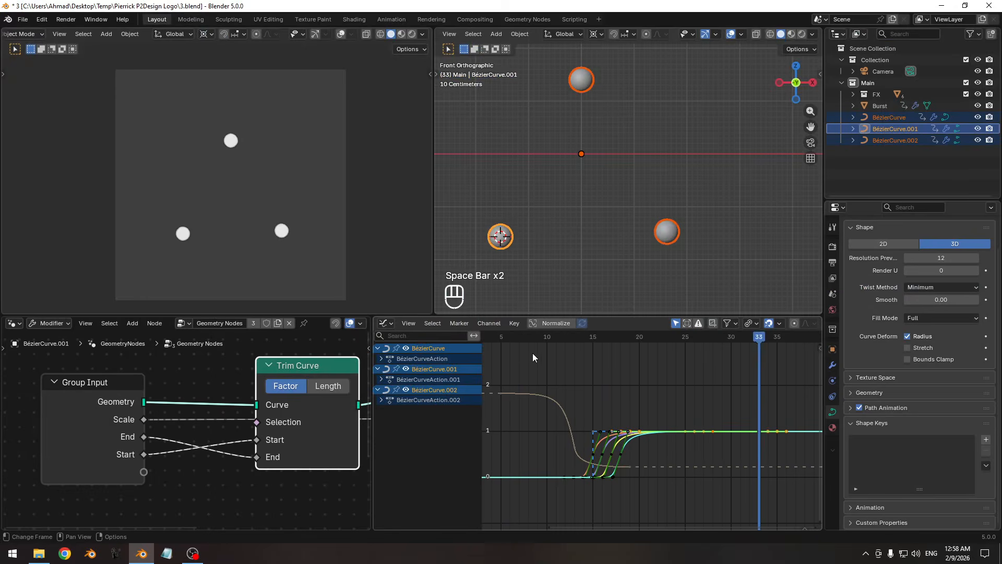
key(space)
key(space)
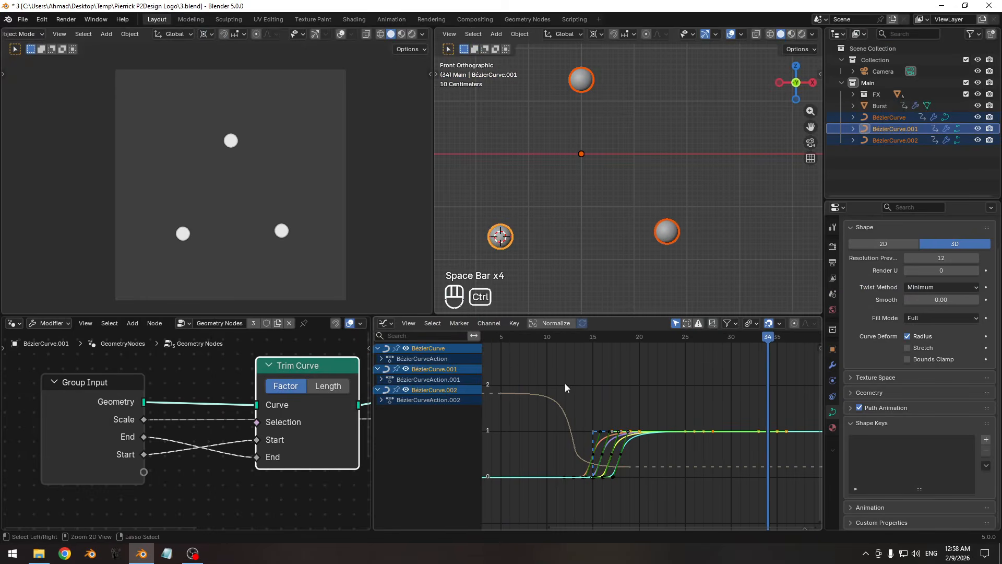
ctrl+middle_drag(564, 383, 537, 339)
click(527, 338)
key(space)
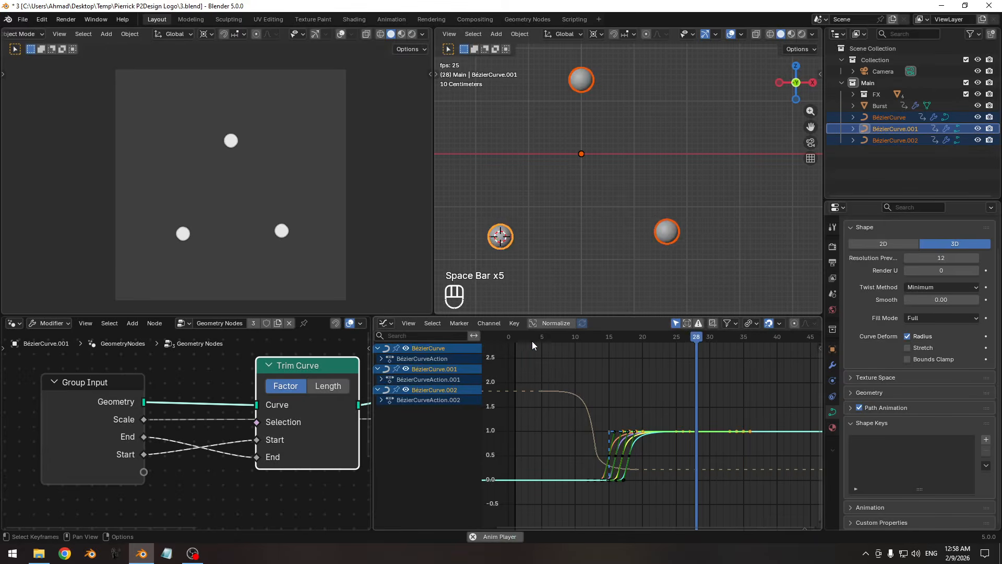
key(space)
click(524, 339)
key(space)
key(space)
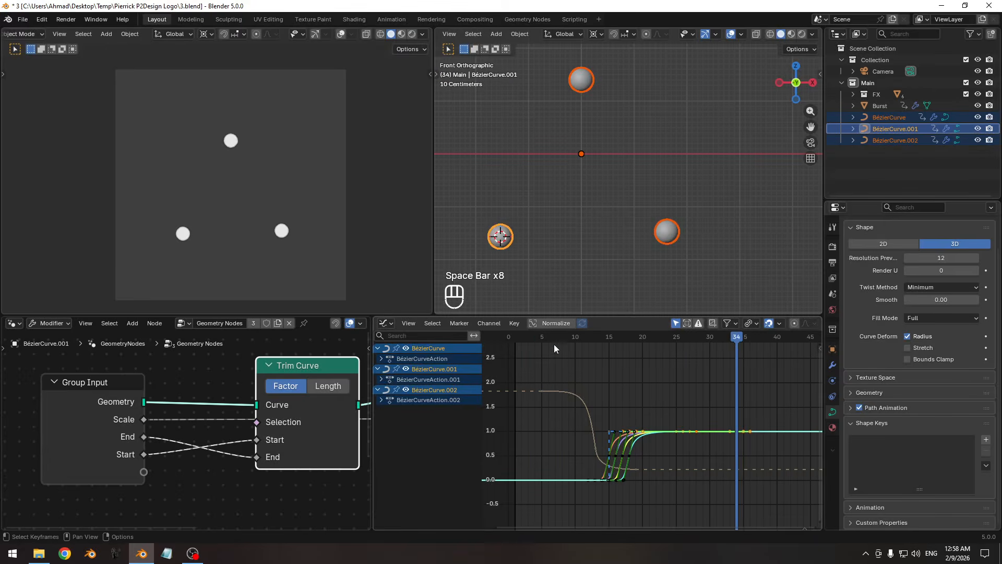
key(space)
key(space)
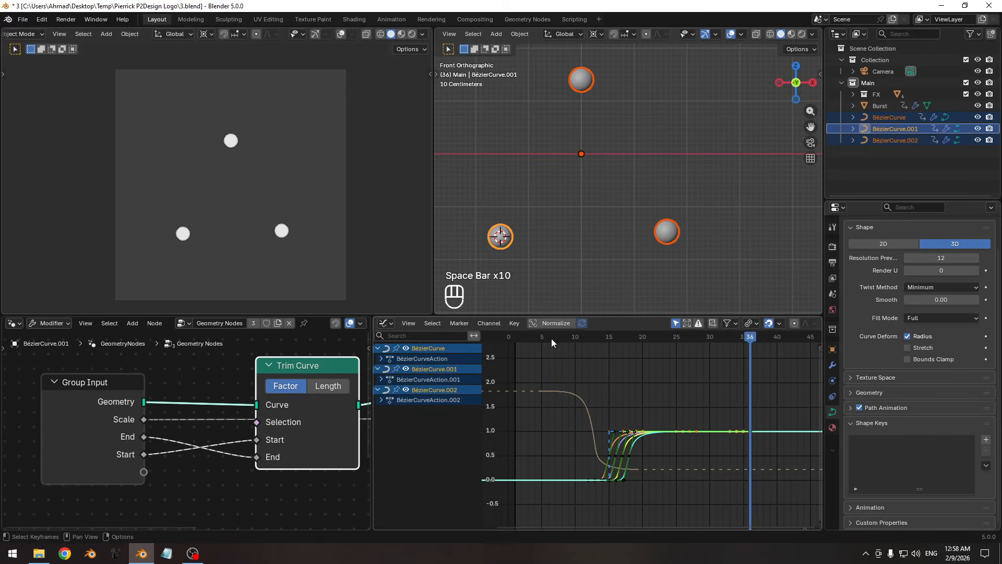
key(space)
key(space)
- Play the animation from frame 2 to frame 22 and show the overlays in the camera view again
click(513, 337)
key(space)
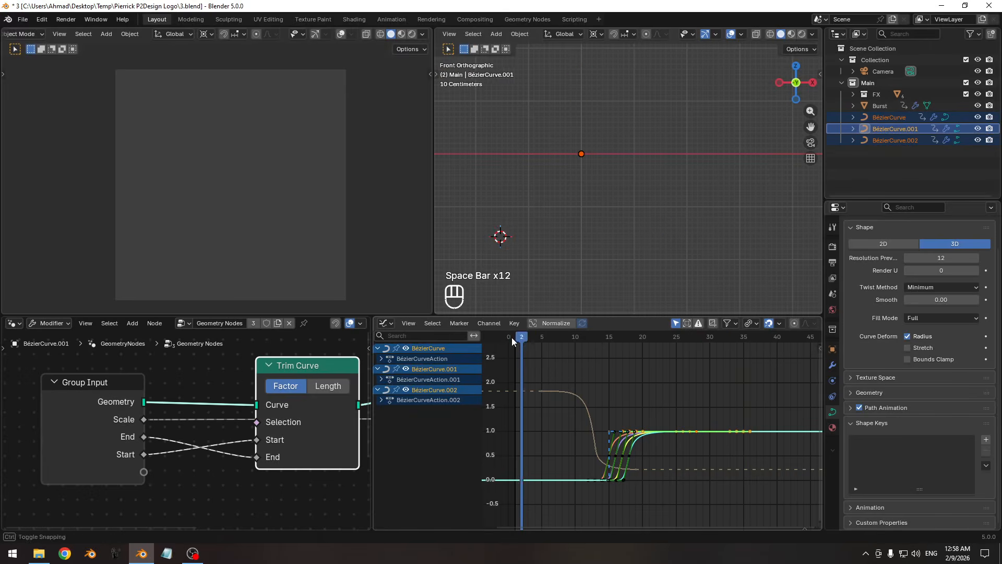
key(space)
key(shift+alt+z)
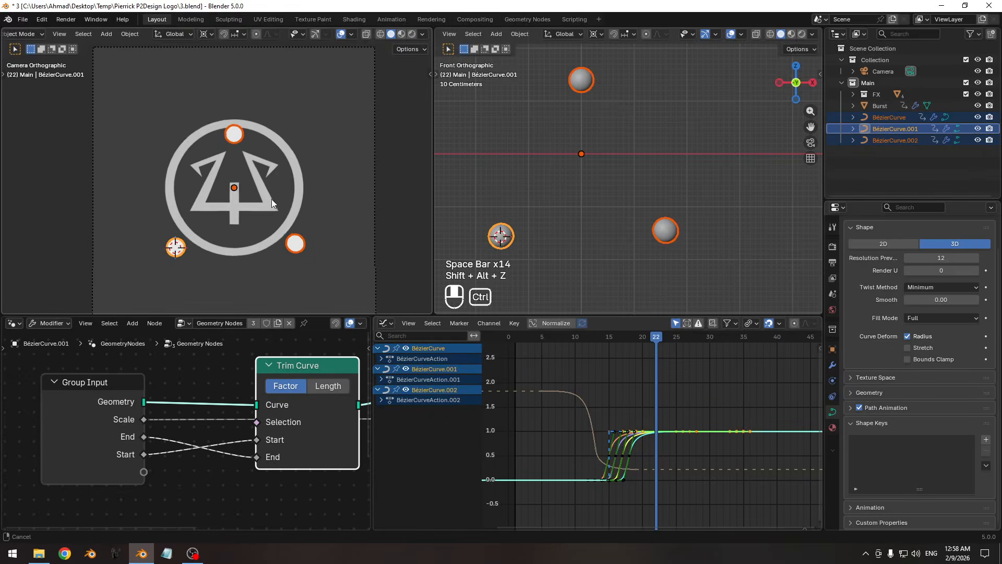
- Enter edit mode on the three curves and move the top curve's end point up about 0.46 m, just above the logo ring
shift+middle_drag(280, 202, 274, 202)
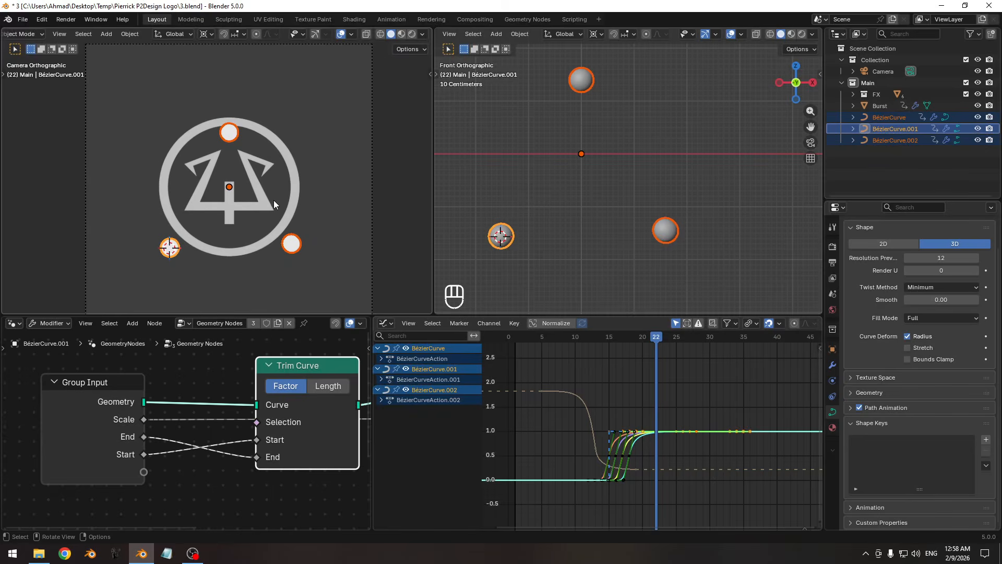
key(Pause)
key(Tab)
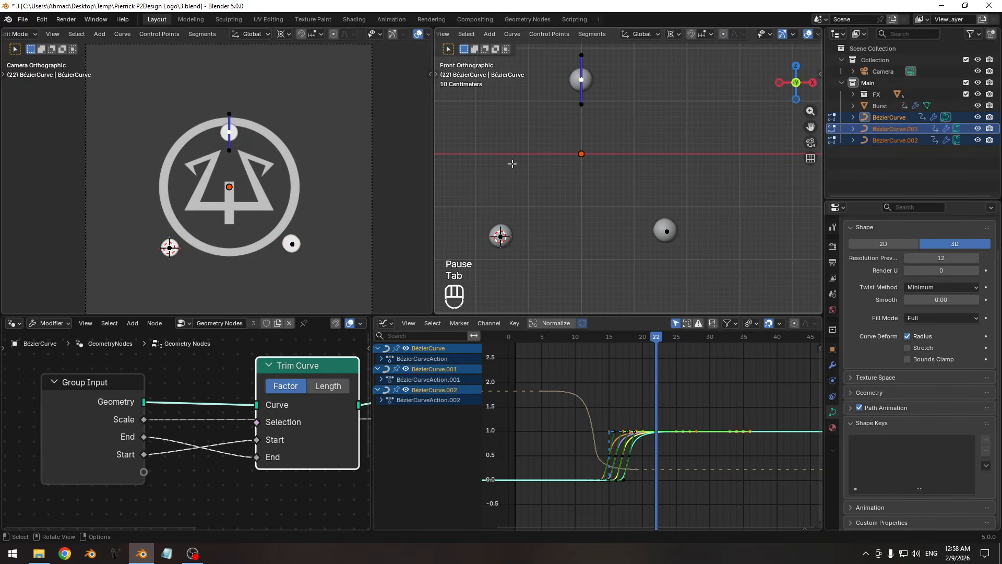
key(g)
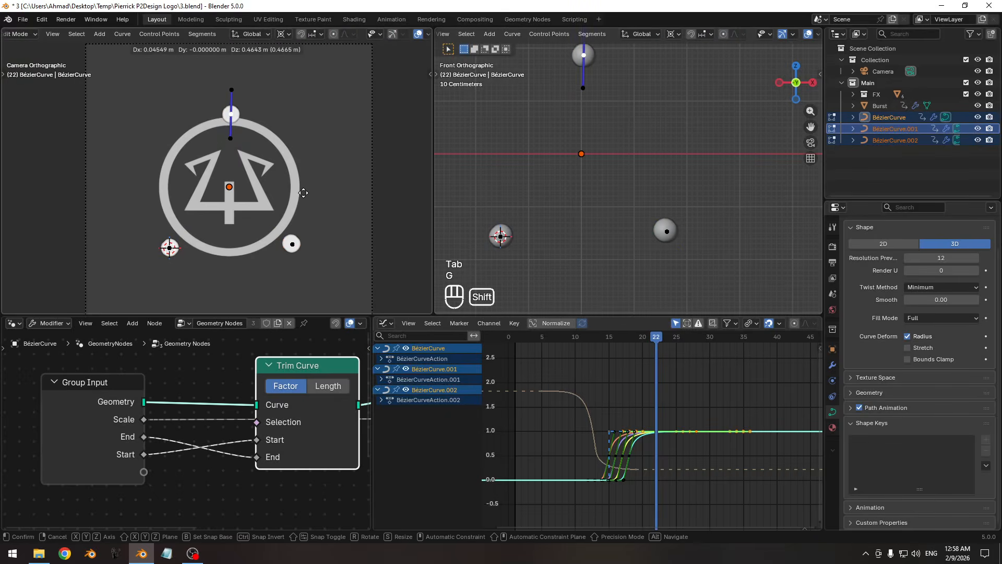
click(303, 193)
- Reposition the end points of the lower-right and lower-left curves around the logo ring and return to object mode
click(291, 243)
key(g)
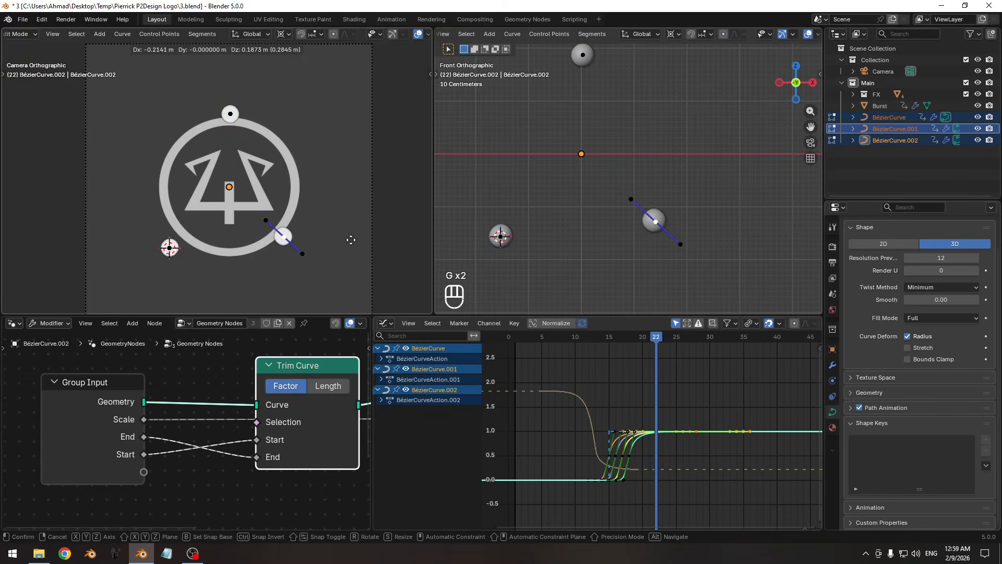
click(351, 239)
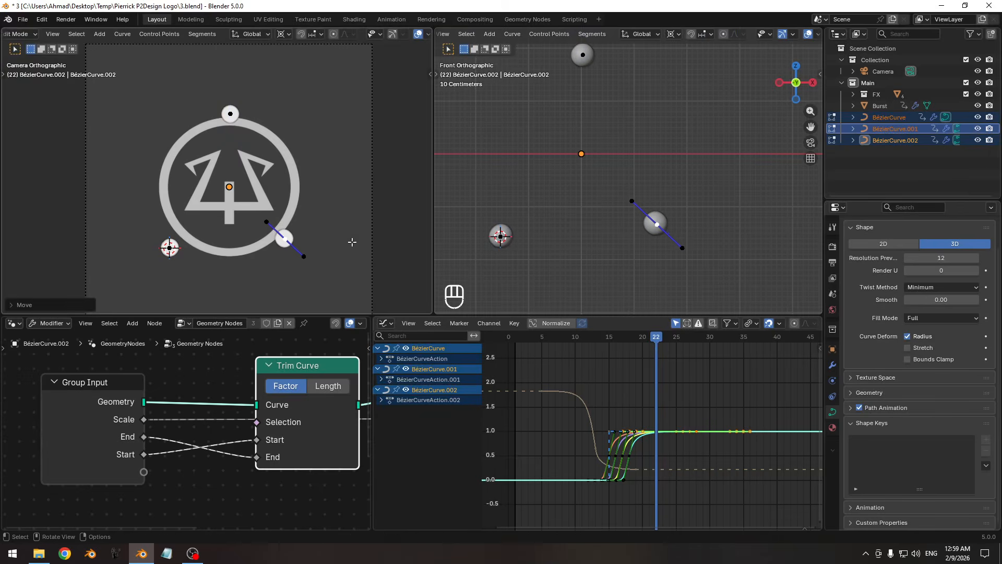
click(507, 236)
key(g)
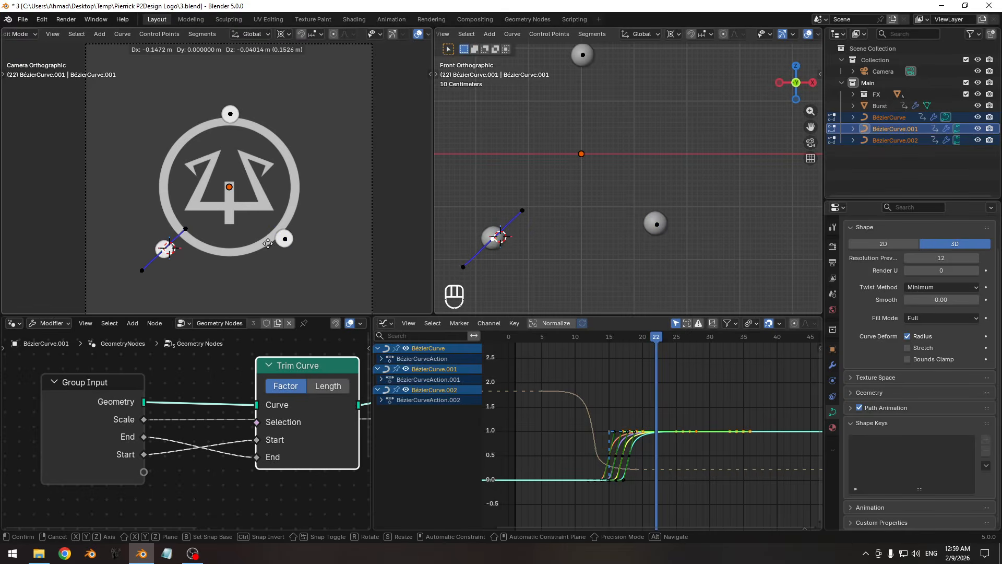
click(267, 244)
click(289, 245)
key(g)
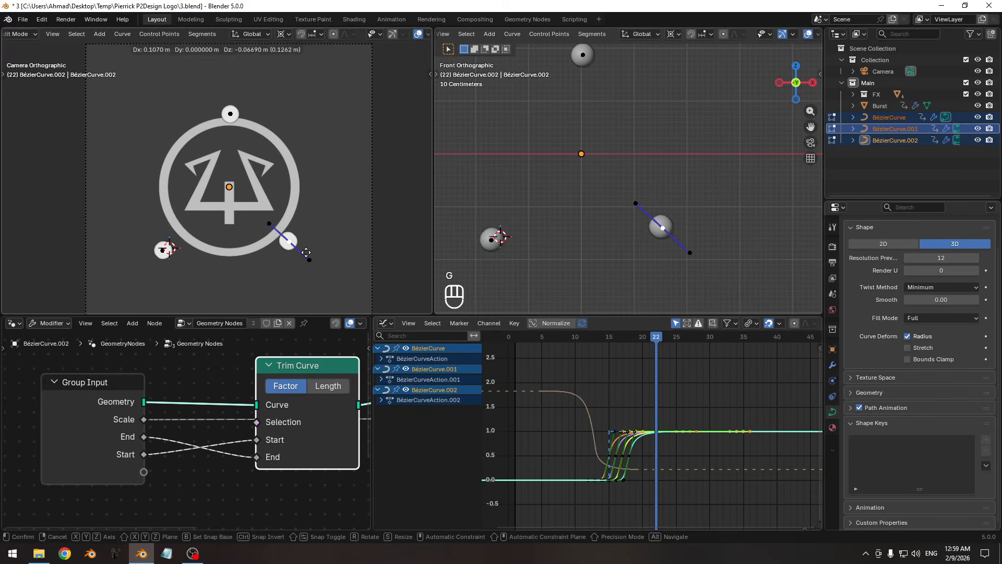
click(307, 253)
key(Tab)
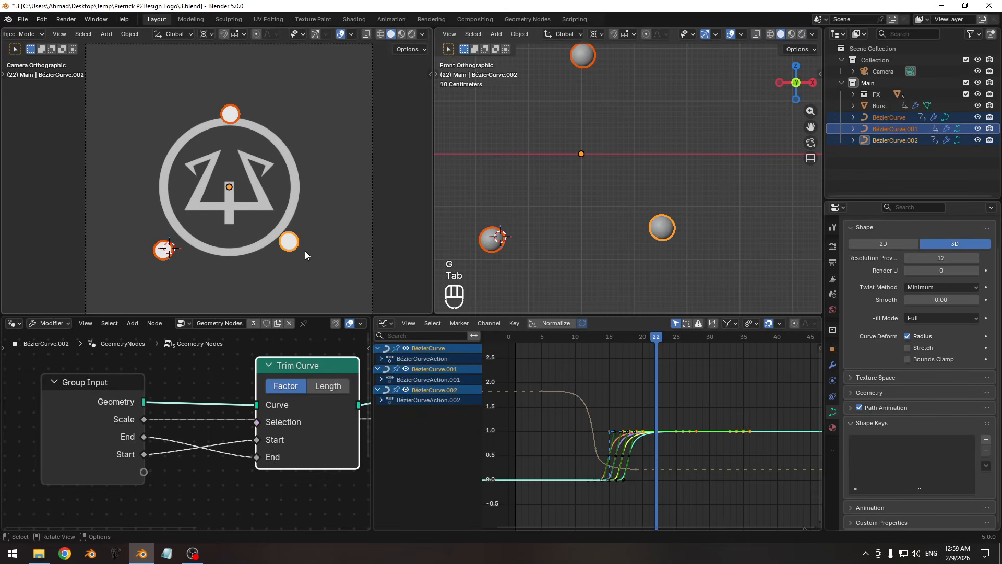
- Play the animation with the camera view's overlays hidden to check the three dots' motion, and save the file
key(shift+alt+z)
scroll(265, 168, down, 2)
shift+middle_drag(265, 177, 257, 178)
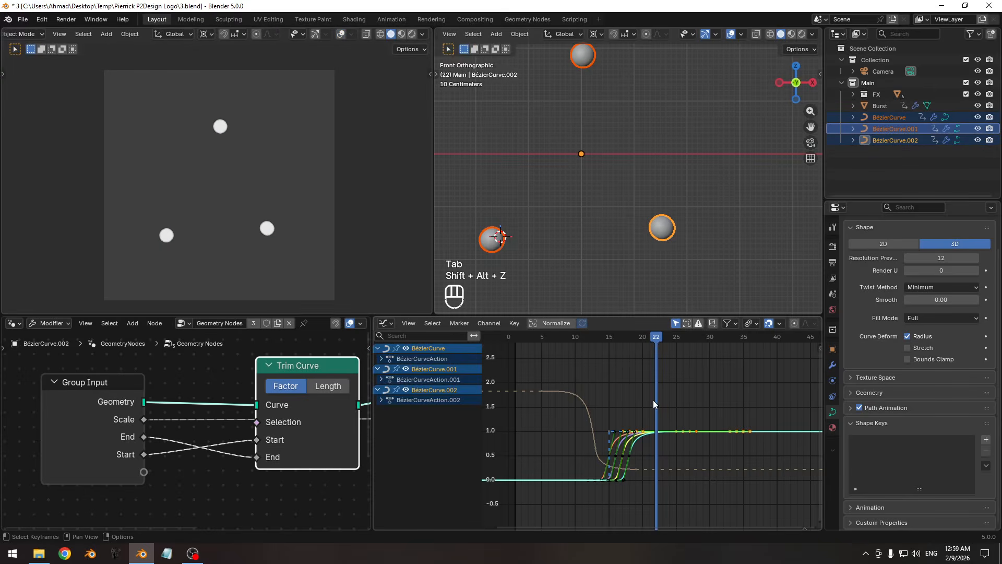
key(space)
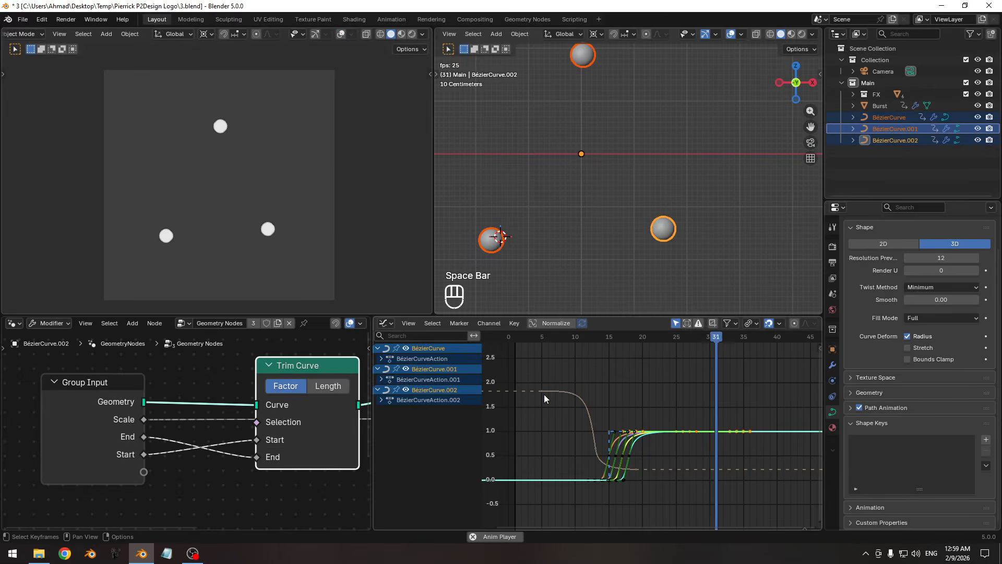
key(space)
key(space)
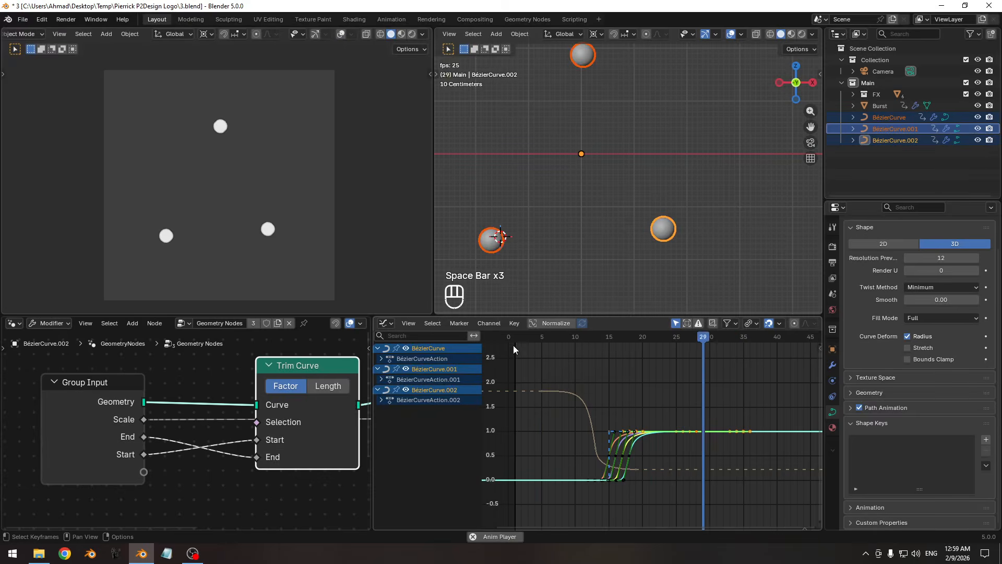
key(space)
key(space)
key(space)
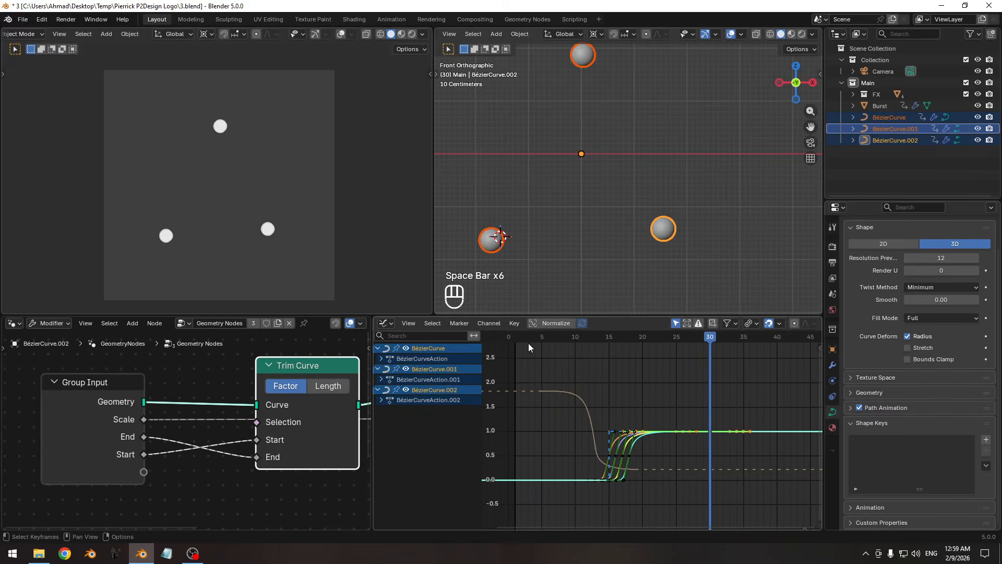
click(510, 337)
key(space)
key(space)
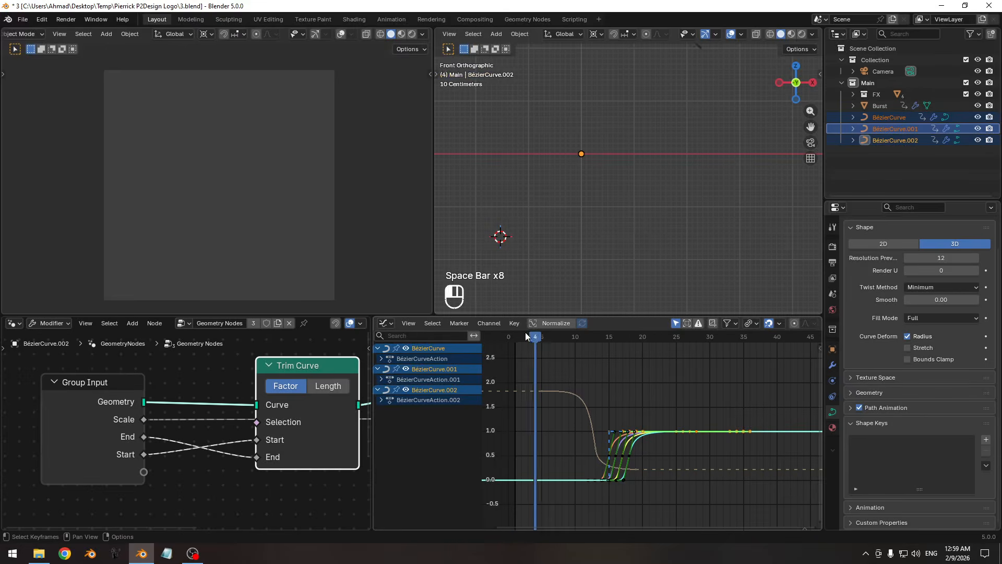
key(space)
key(space)
key(ctrl+s)
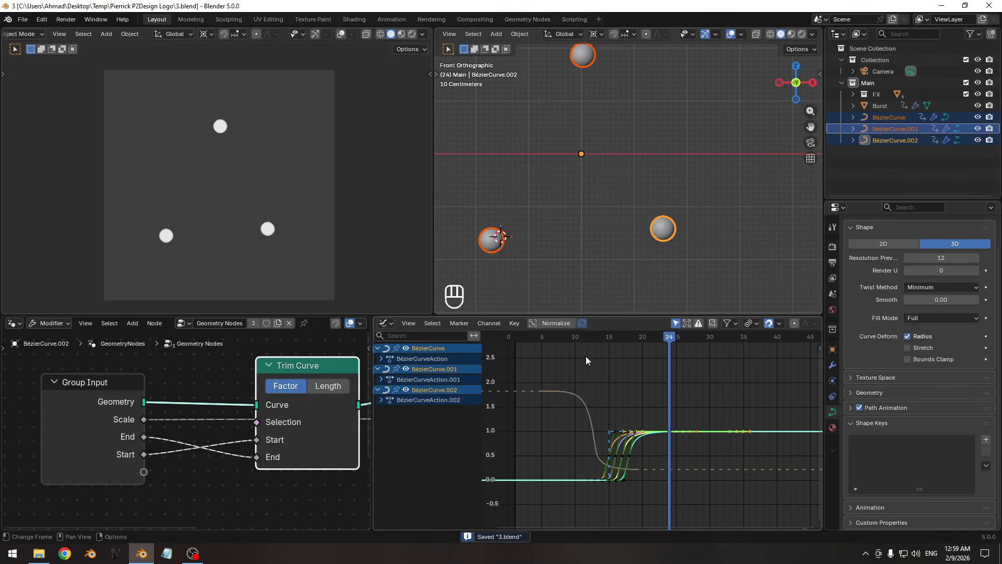
- Set the camera view to wireframe with X-ray on and overlays shown, and go to frame 24
mouse_move(587, 344)
mouse_down()
mouse_move(571, 339)
mouse_move(585, 342)
mouse_up()
key(alt+z)
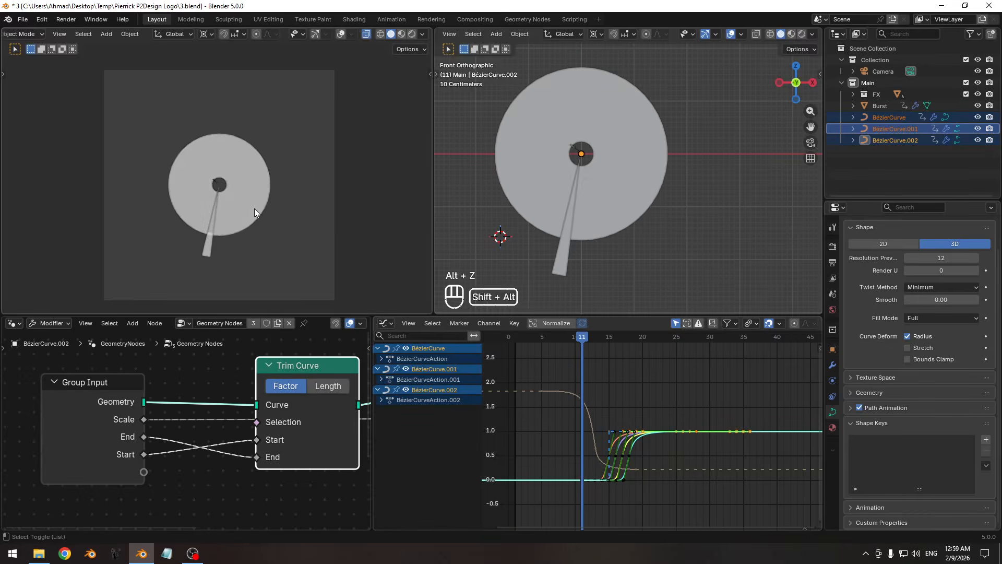
key(z)
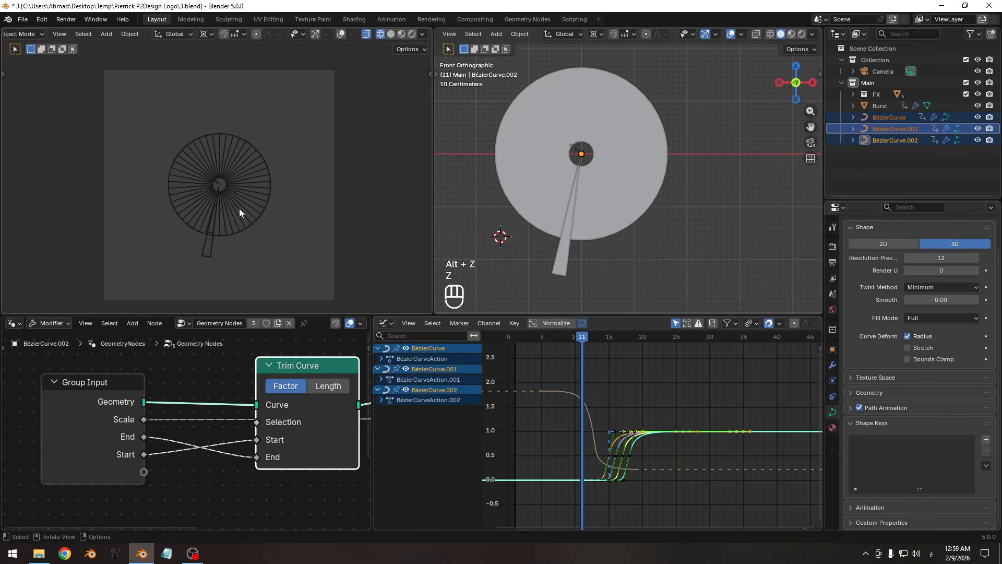
key(shift+alt+z)
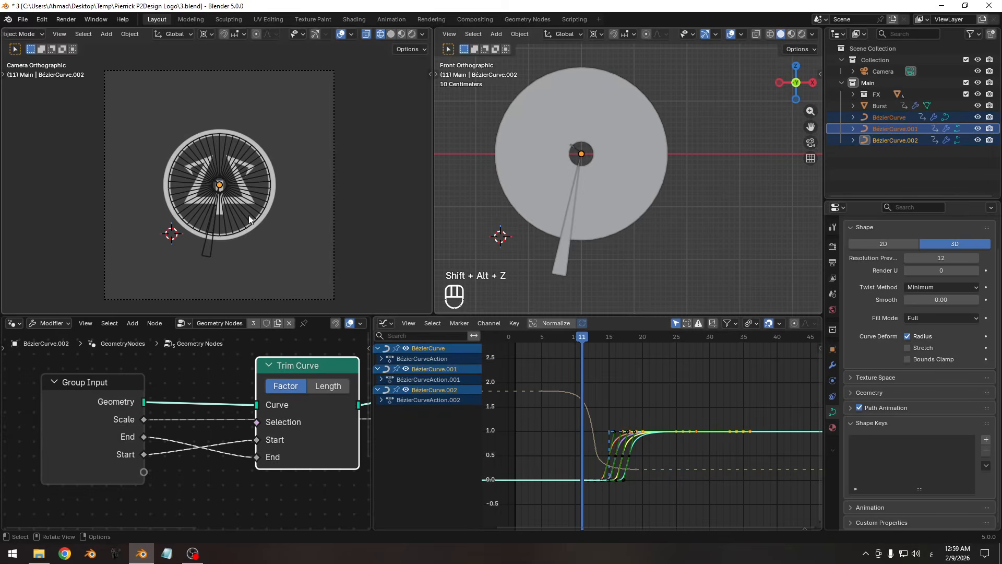
drag(584, 337, 669, 345)
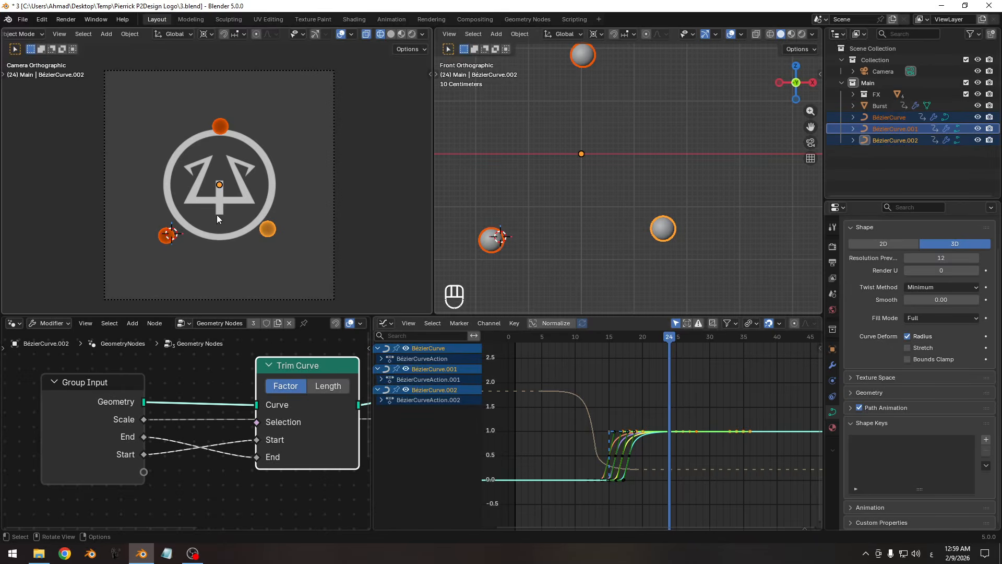
- Switch the geometry node editor area to the Image Editor showing StoryBoard.png
scroll(202, 215, up, 1)
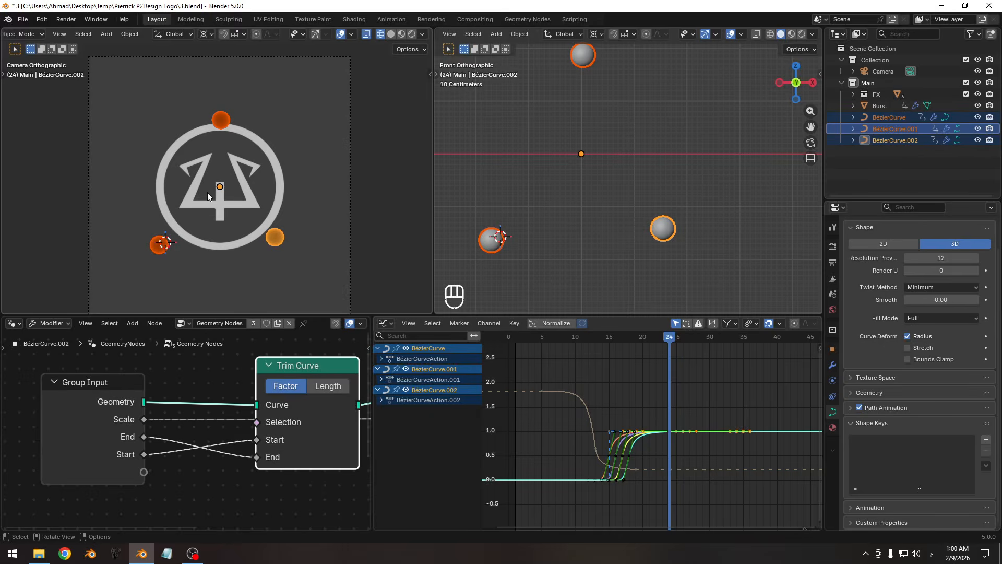
key(Pause)
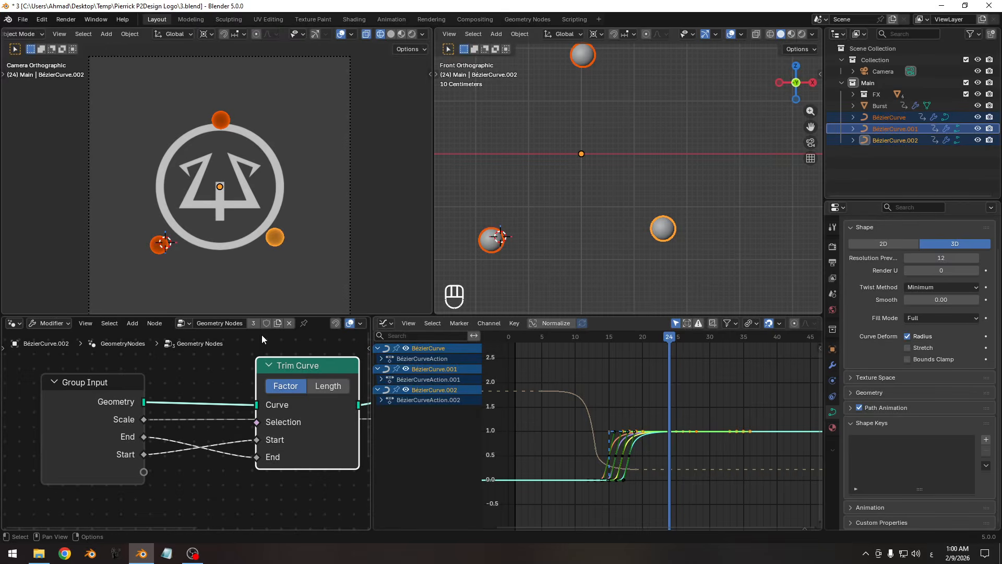
key(shift+F10)
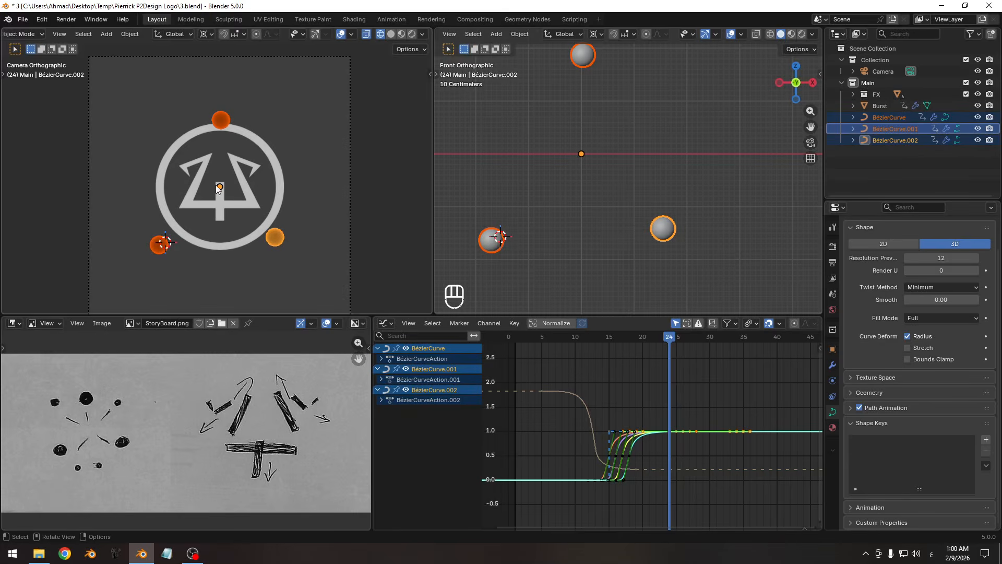
- Duplicate the lower-right curve and move the copy's end point about 3.7 m left and 1.8 m up, beside the logo ring
click(894, 140)
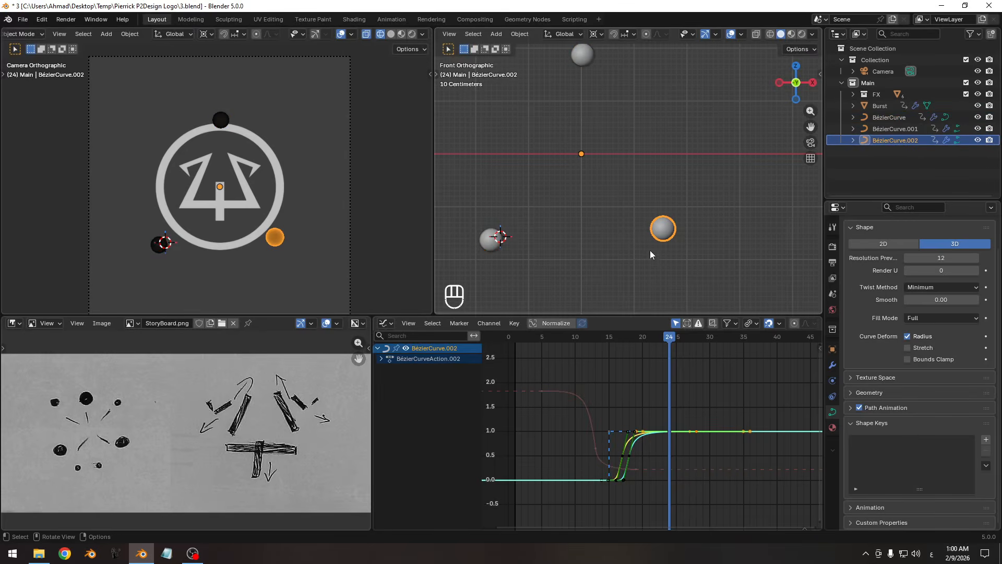
key(shift+d)
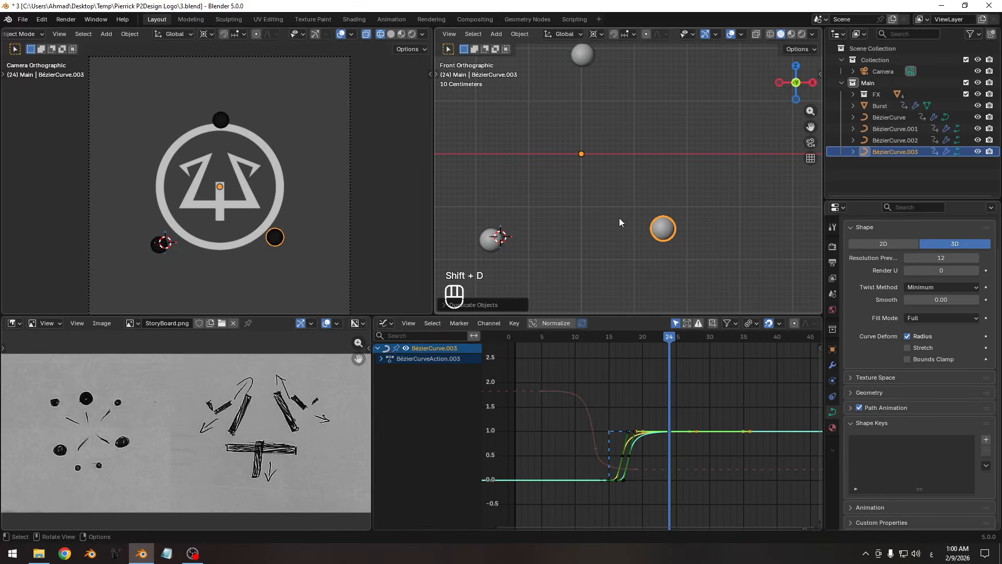
key(Tab)
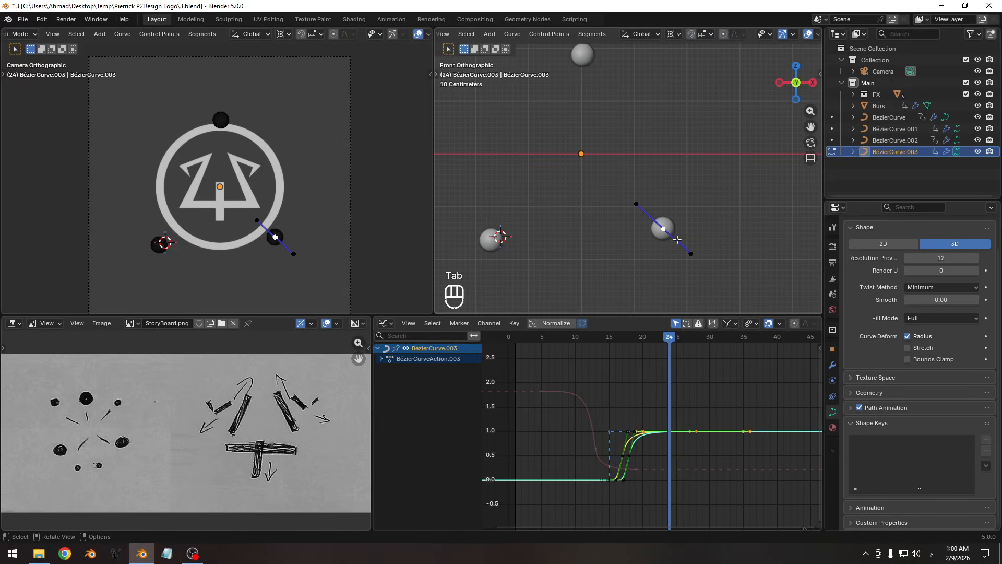
key(g)
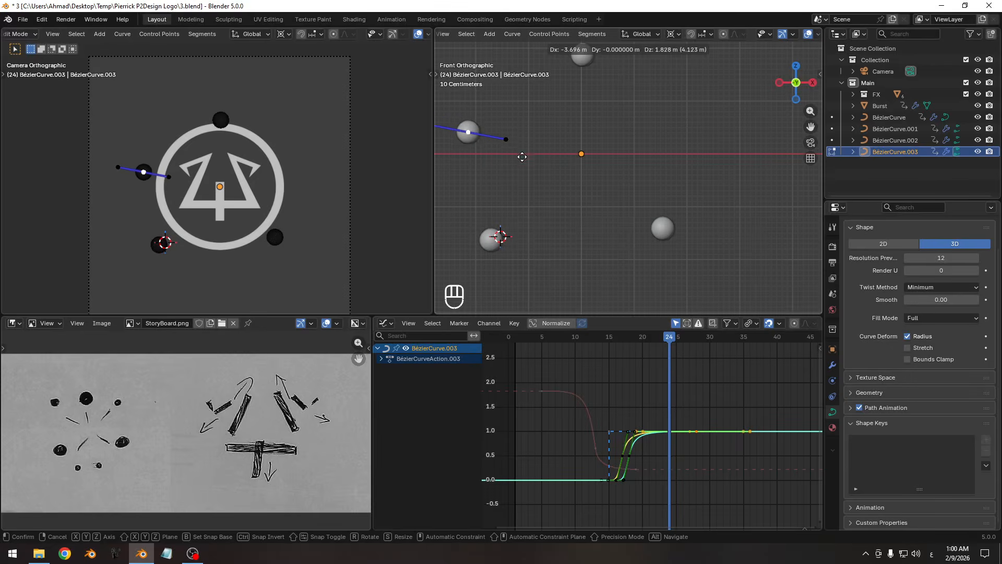
click(520, 156)
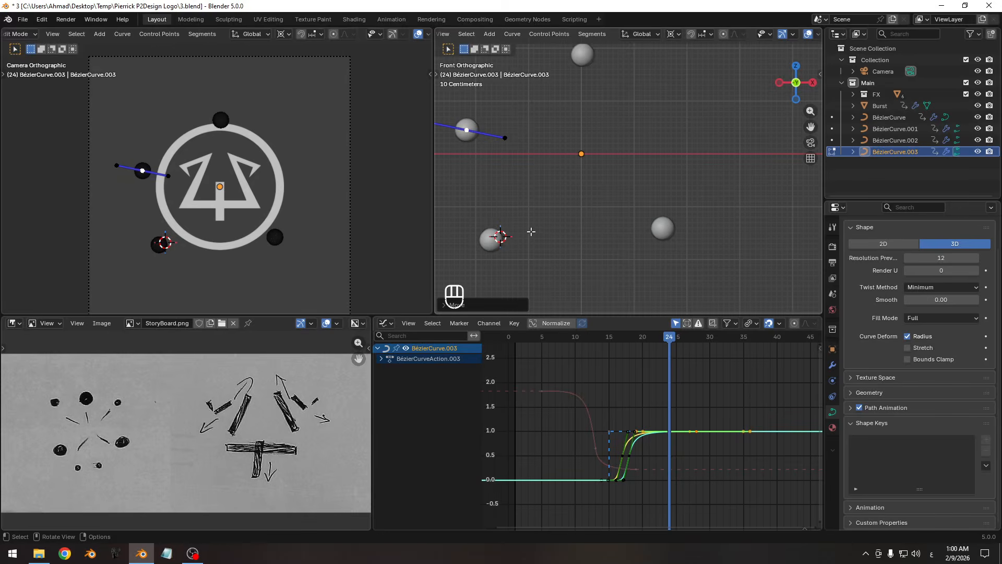
key(Tab)
- Enter edit mode on the two lower curves and snap the 3D cursor to the world origin
click(662, 230)
shift+click(489, 242)
key(Tab)
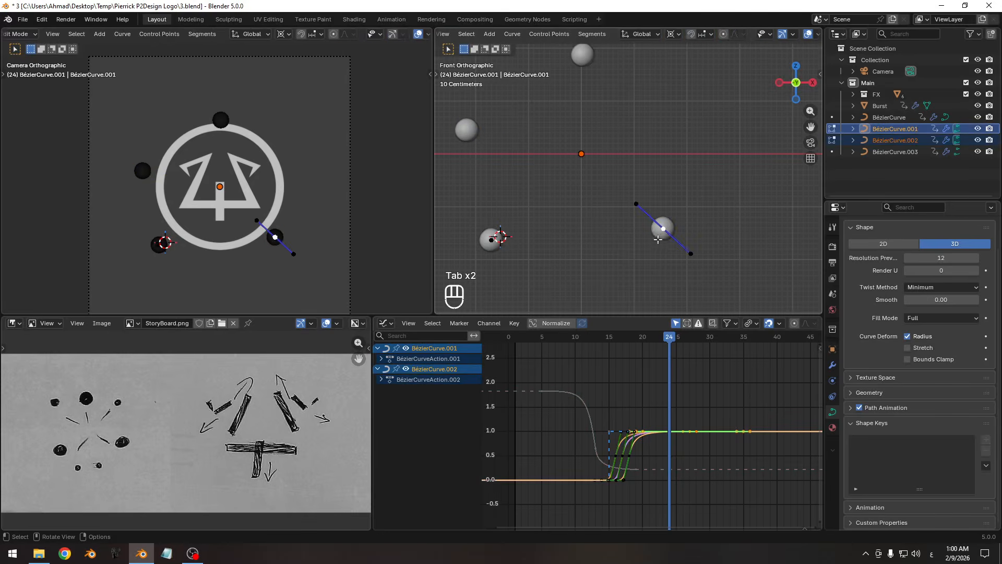
key(shift+s)
click(584, 221)
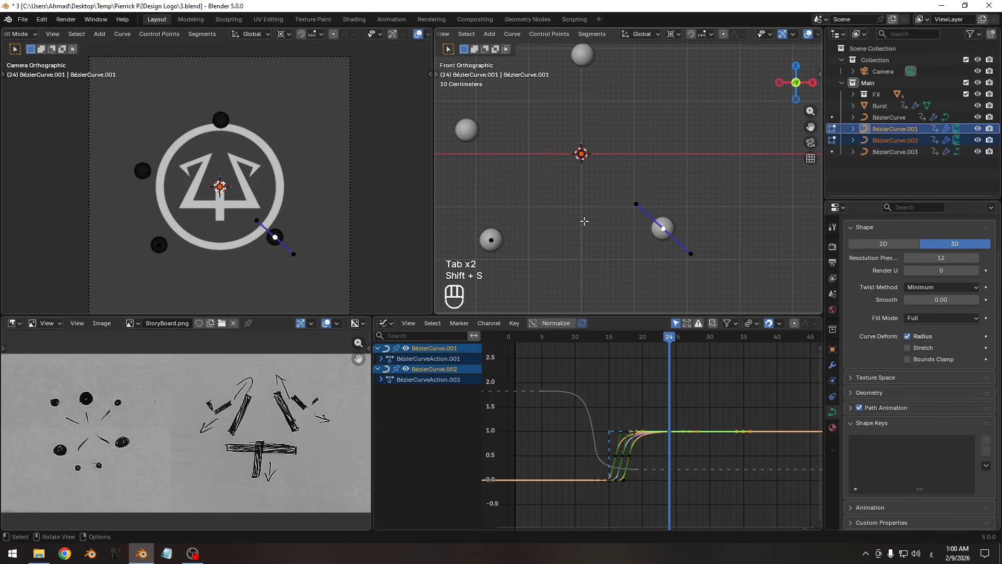
- Rotate the end points of both lower curves about 14.5° around the 3D cursor, return to object mode and save the file
shift+click(491, 240)
key(r)
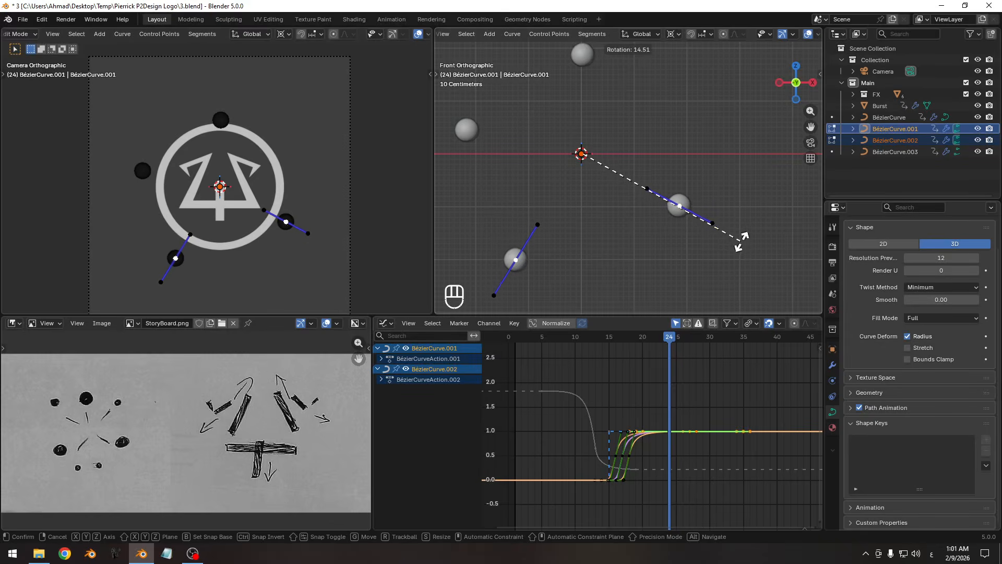
click(741, 238)
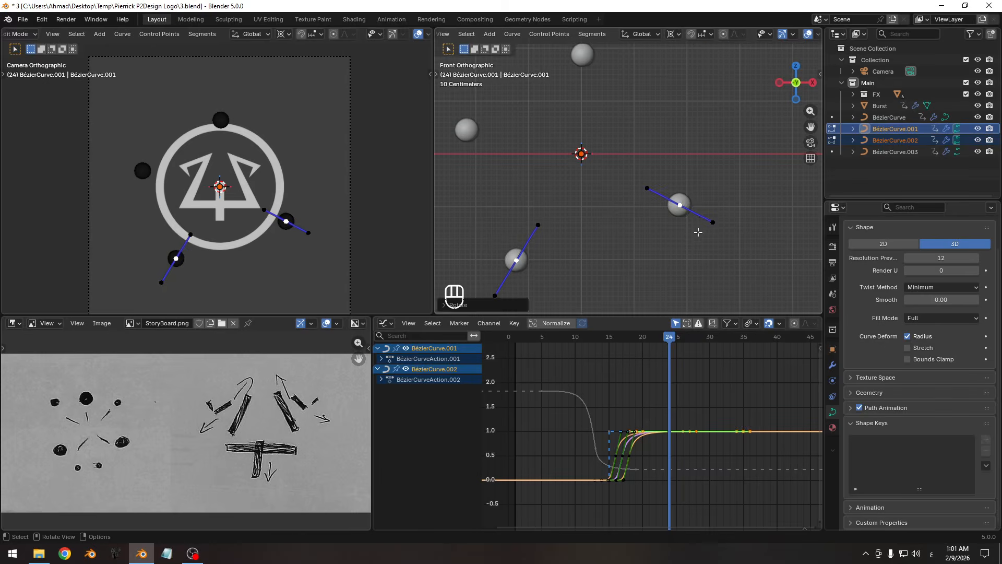
key(Tab)
shift+middle_drag(642, 164, 708, 186)
key(ctrl+s)
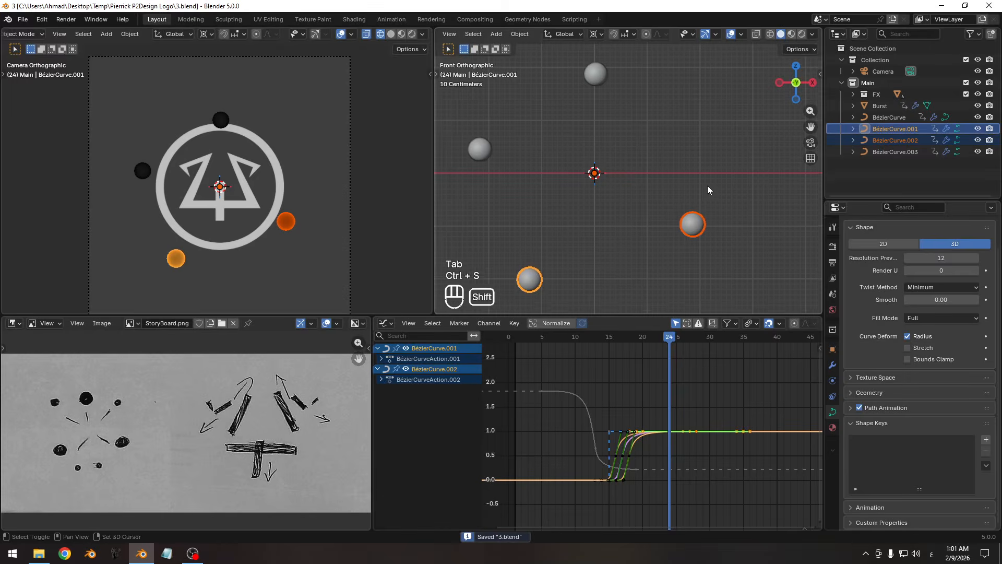
- Create a new collection inside the Main collection and move the four Bézier curves into it
click(853, 86)
key(c)
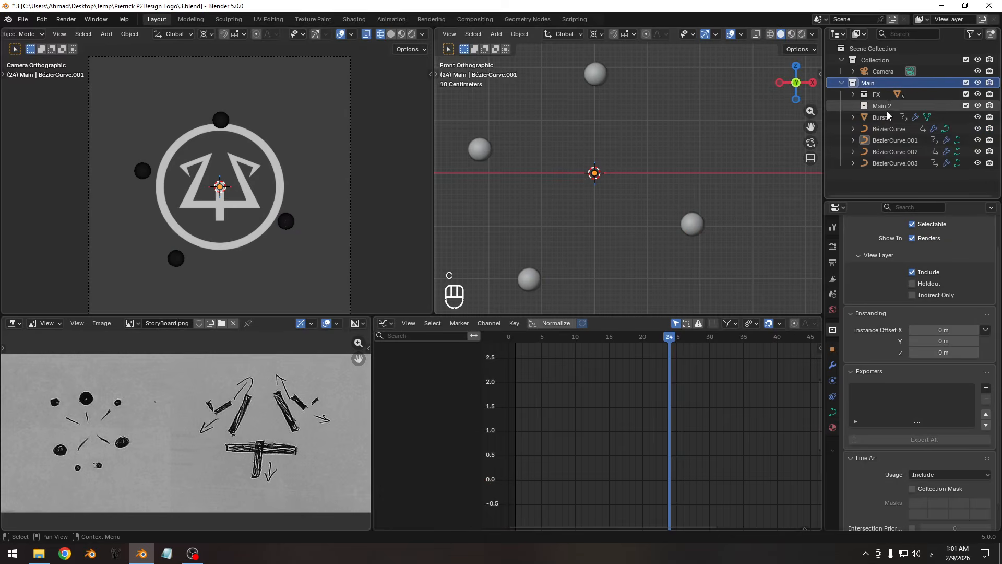
click(885, 119)
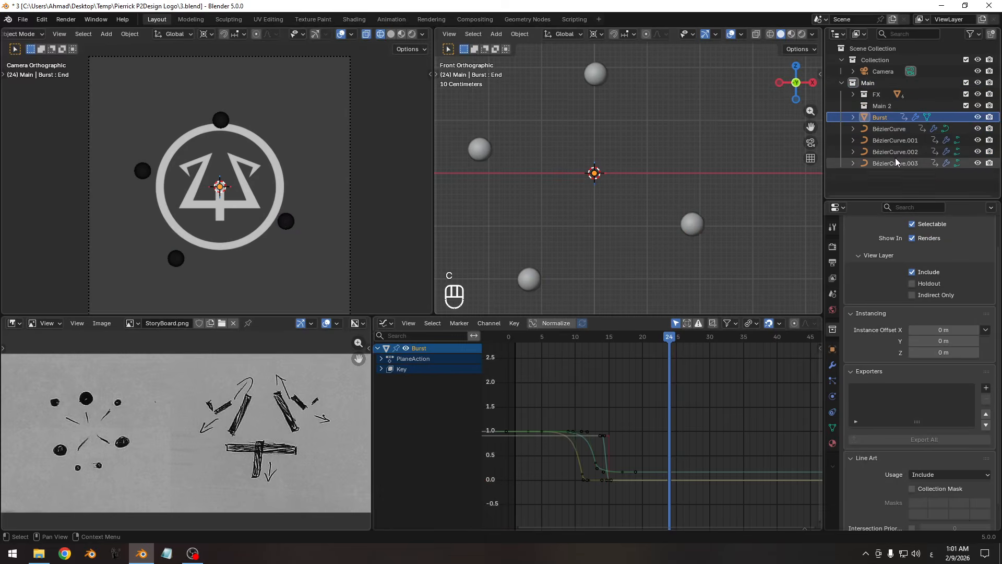
click(895, 131)
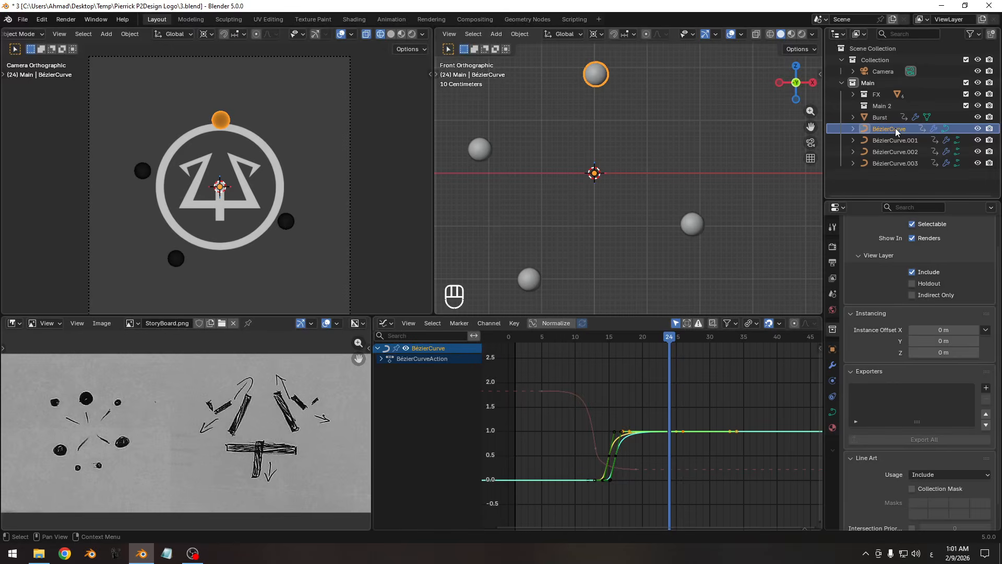
shift+click(896, 157)
drag(894, 125, 890, 106)
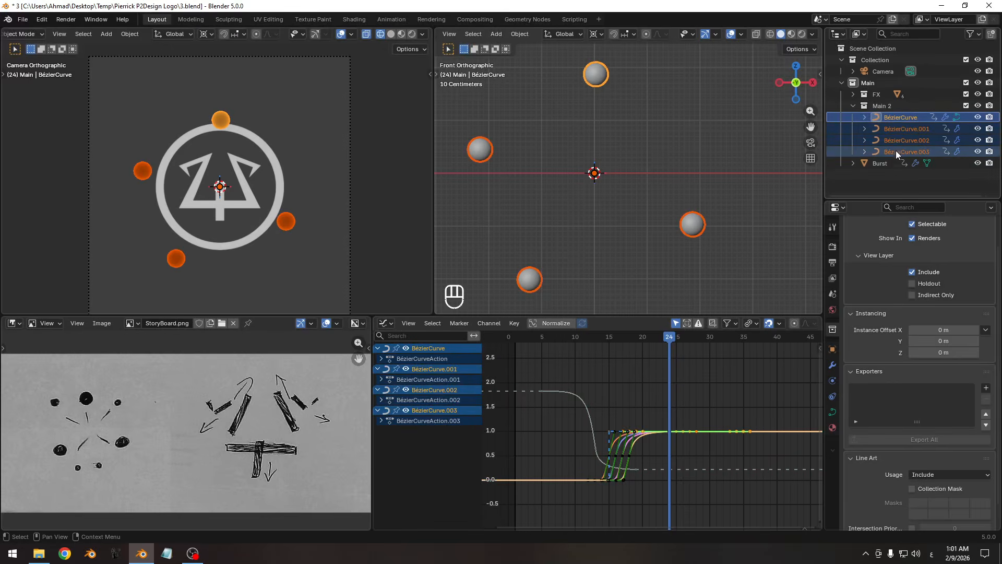
- Create a new collection inside the Main collection and move the Burst object into it
click(853, 105)
click(852, 83)
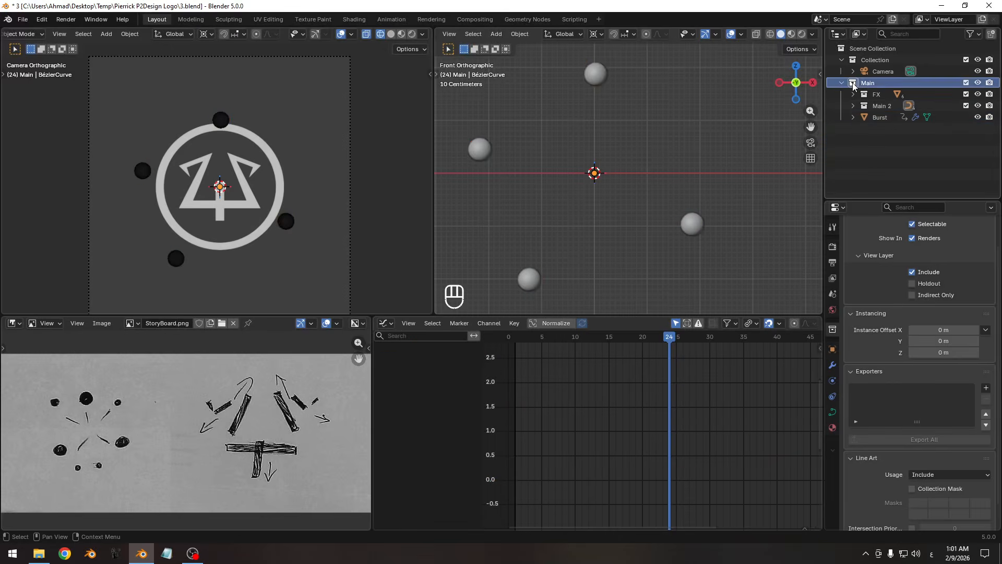
key(c)
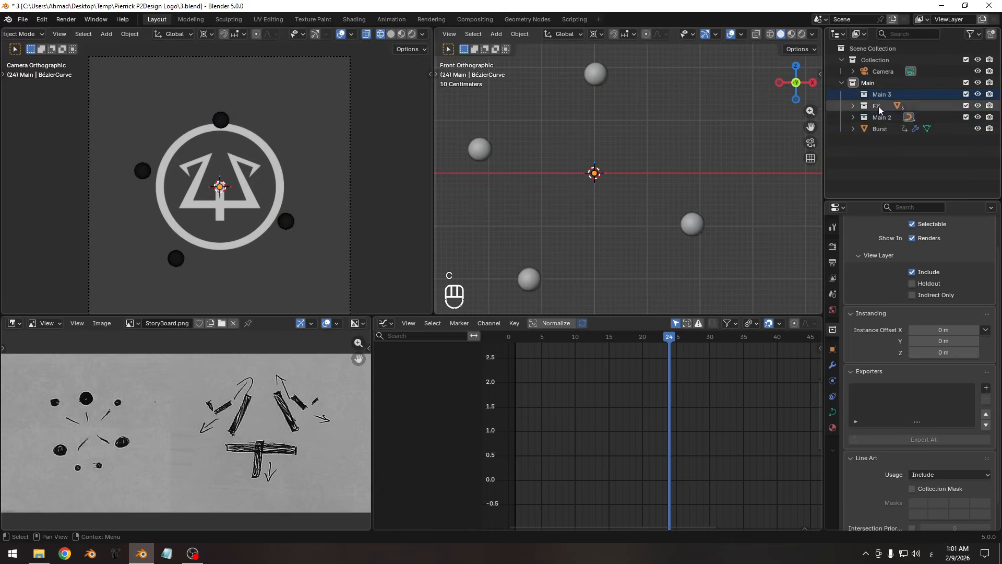
drag(878, 128, 885, 93)
- Rename the new collection holding the Burst object as Burst_01
double_click(885, 93)
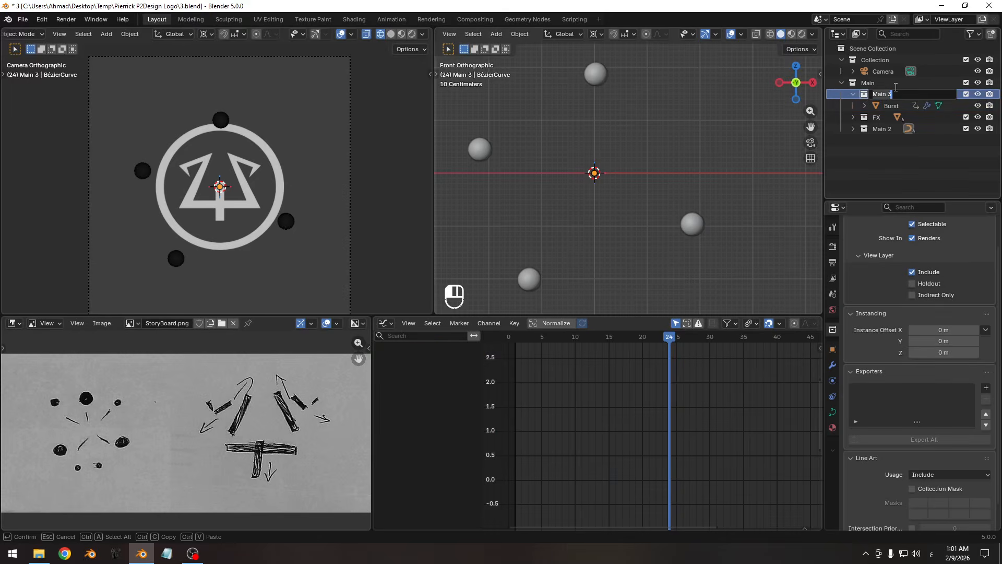
text(لعقسف)
key(ctrl+a)
key(alt+shift)
text(Burst_01)
key(Return)
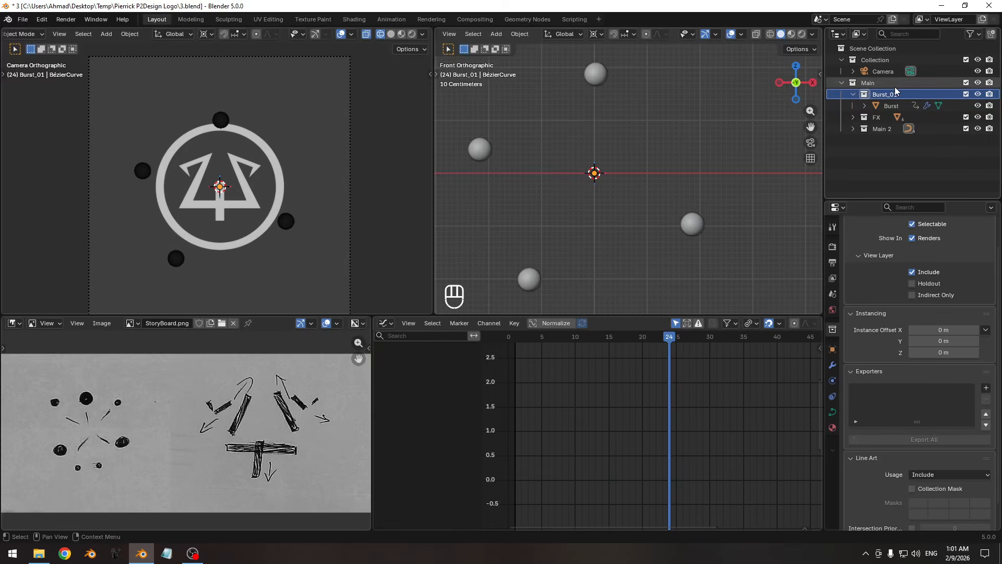
key(Pause)
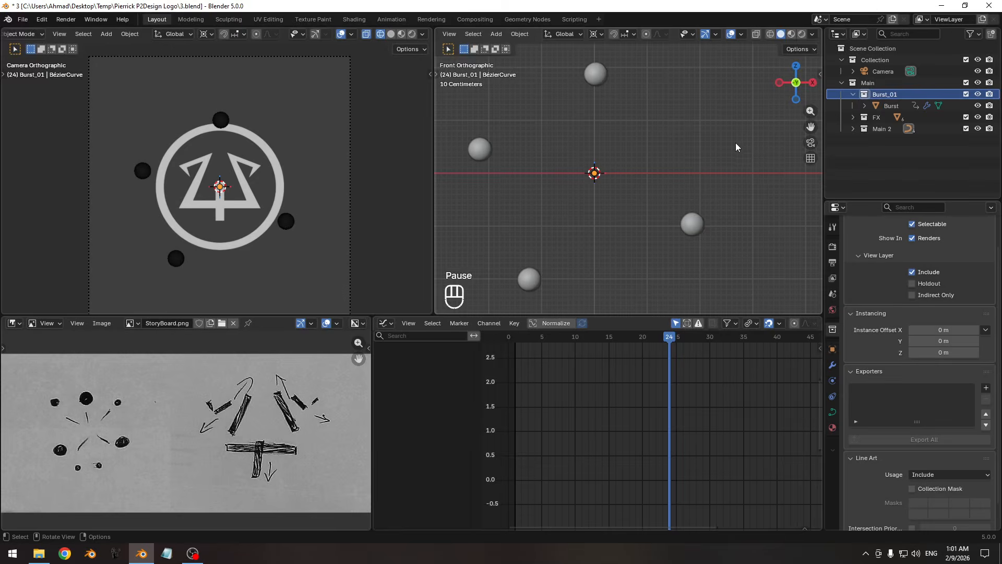
- Review the Burst ring at frame 9 and the dots at frame 19, checking the contents of the FX and Main 2 collections
ctrl+middle_drag(593, 397, 574, 391)
mouse_move(572, 339)
mouse_down()
mouse_move(559, 340)
mouse_move(590, 340)
mouse_up()
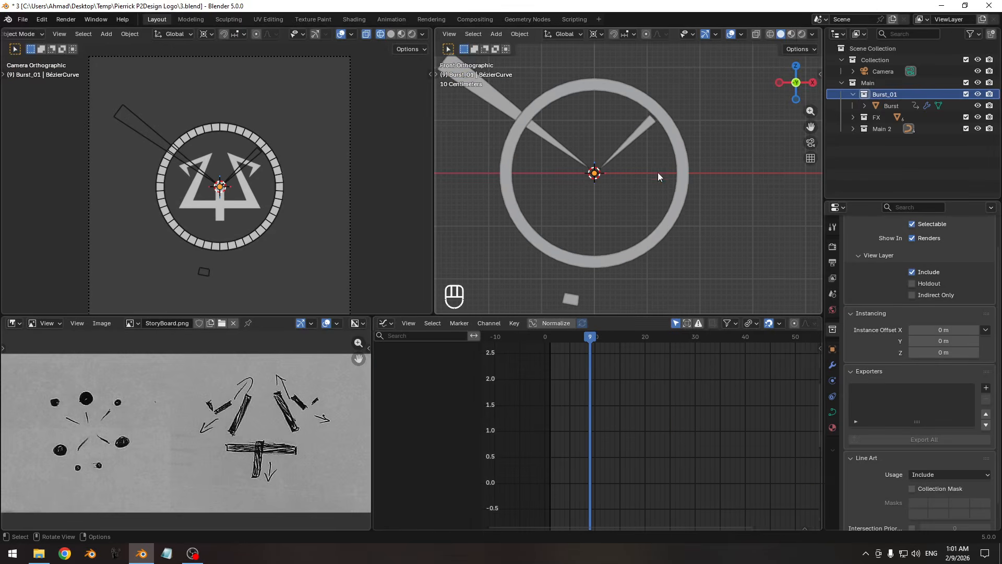
click(884, 105)
click(852, 117)
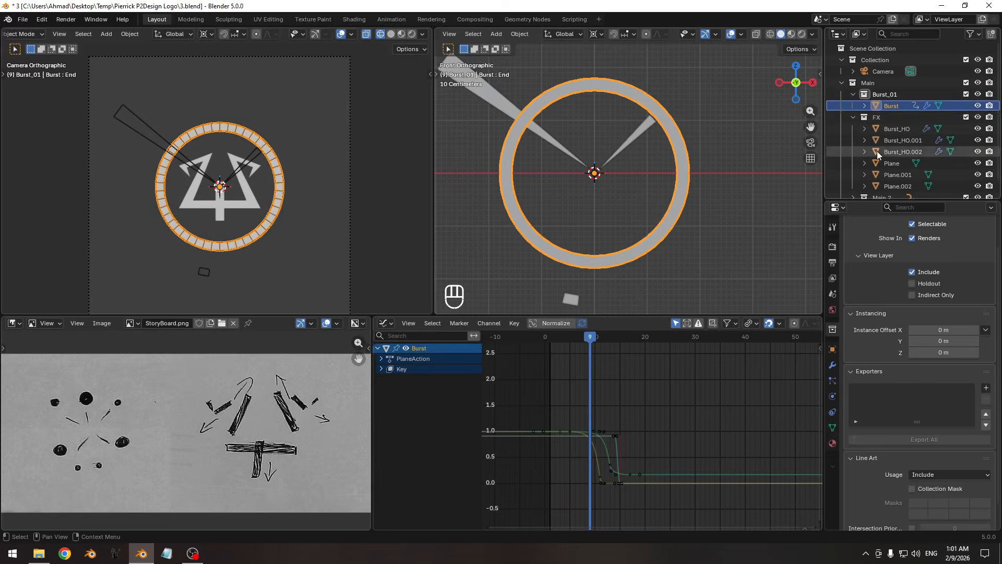
click(852, 117)
click(852, 128)
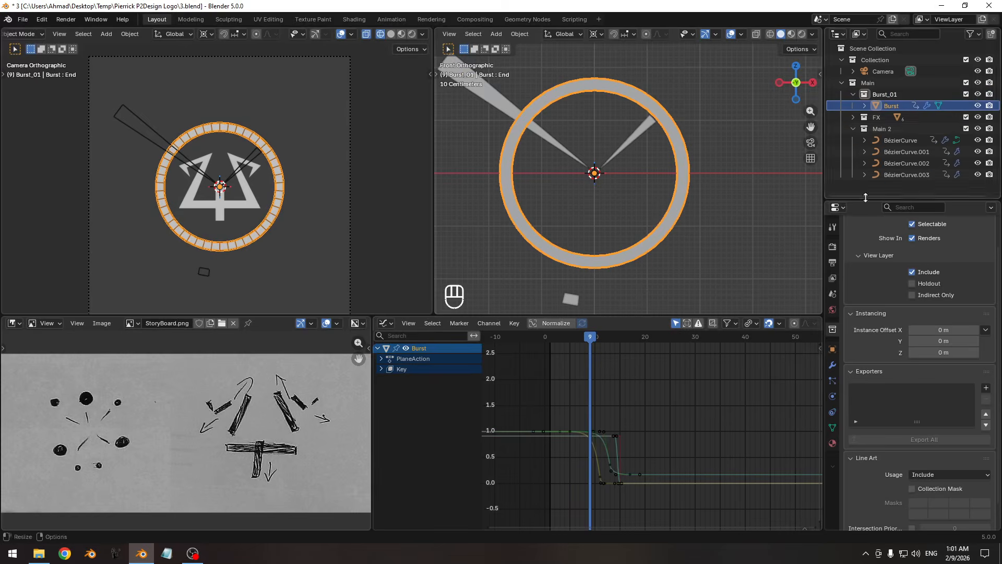
drag(591, 338, 640, 336)
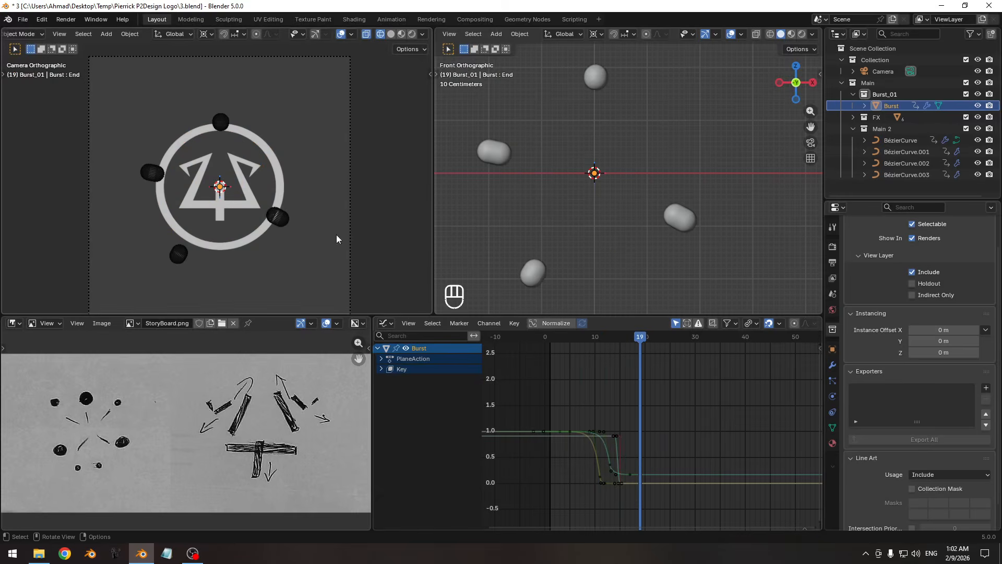
- Switch the camera view to solid shading and hide its overlays
key(z)
click(267, 199)
key(shift+alt+z)
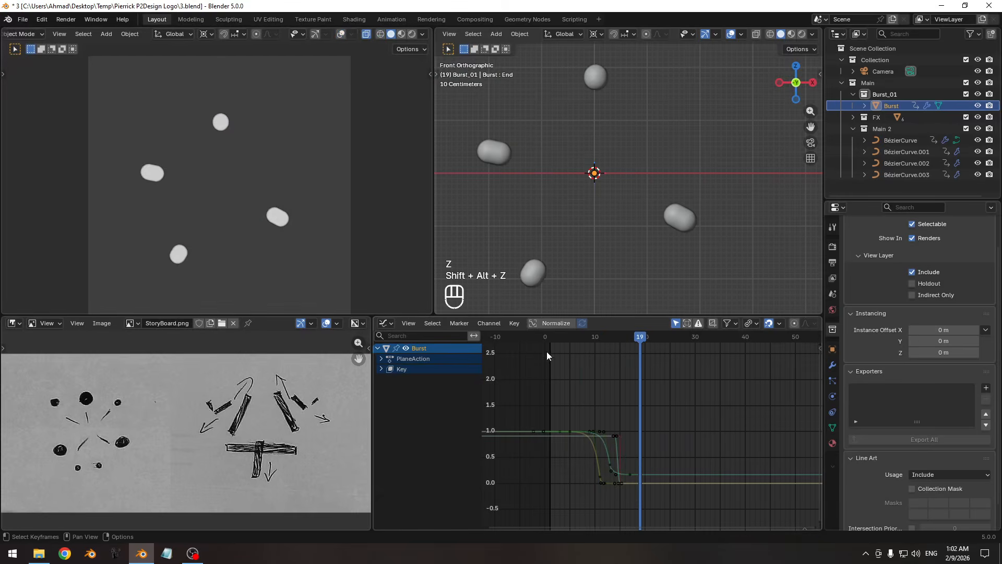
- Play the burst animation repeatedly from the first frame to check the timing of the dots
drag(551, 338, 546, 340)
key(space)
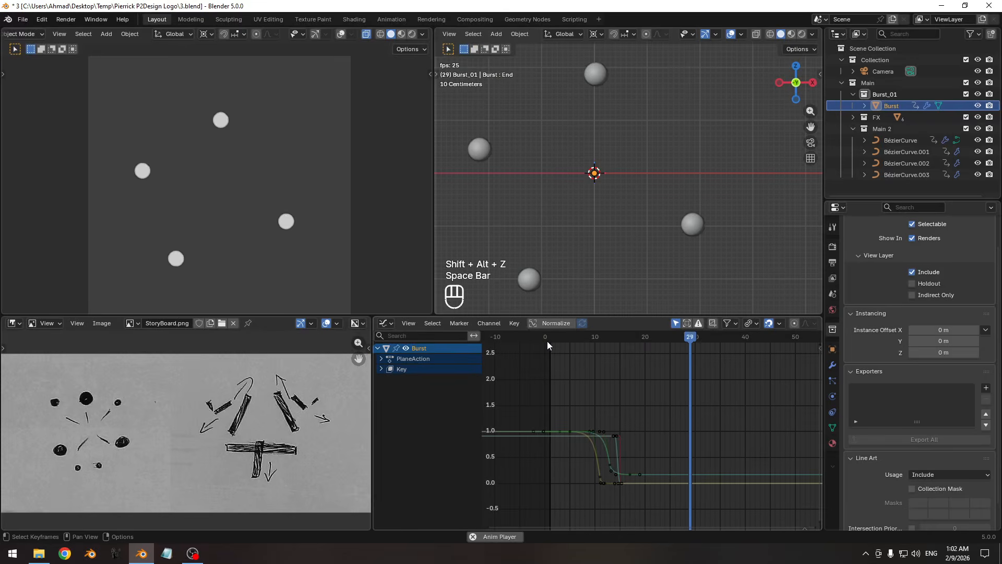
key(space)
key(space)
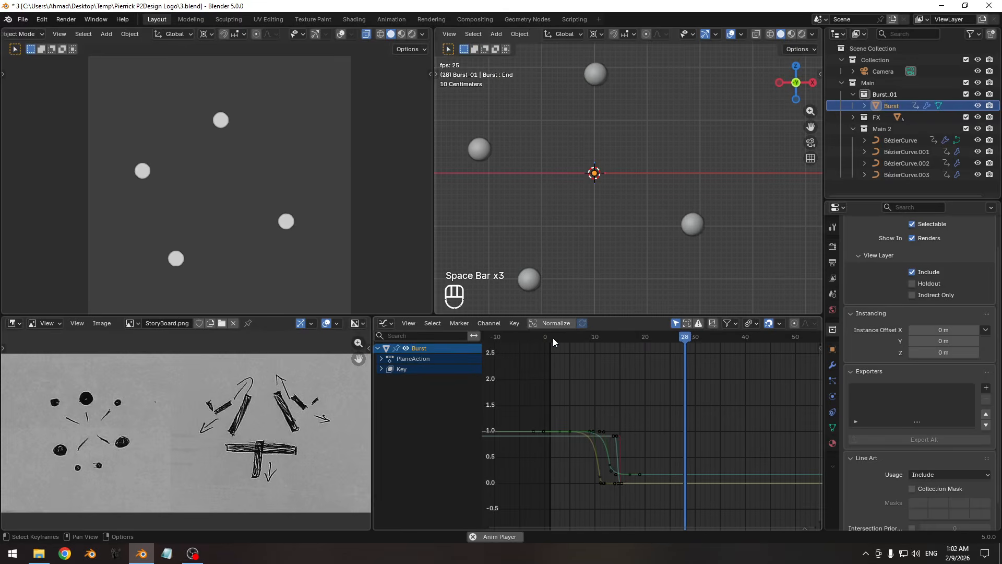
key(space)
key(space)
key(space)
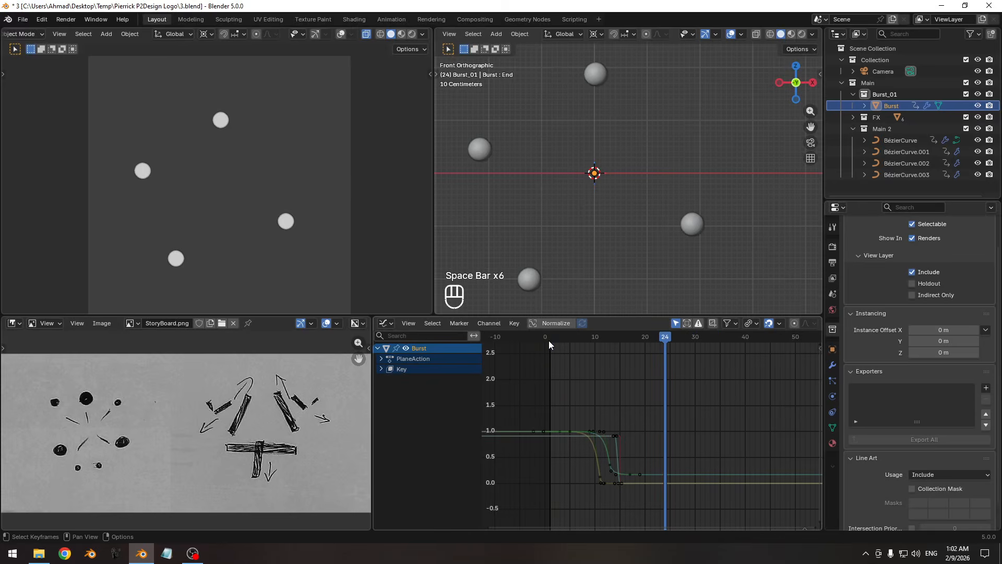
- Shift all keyframes of the lower-right dot's curve one frame later and play back the result
click(698, 224)
key(a)
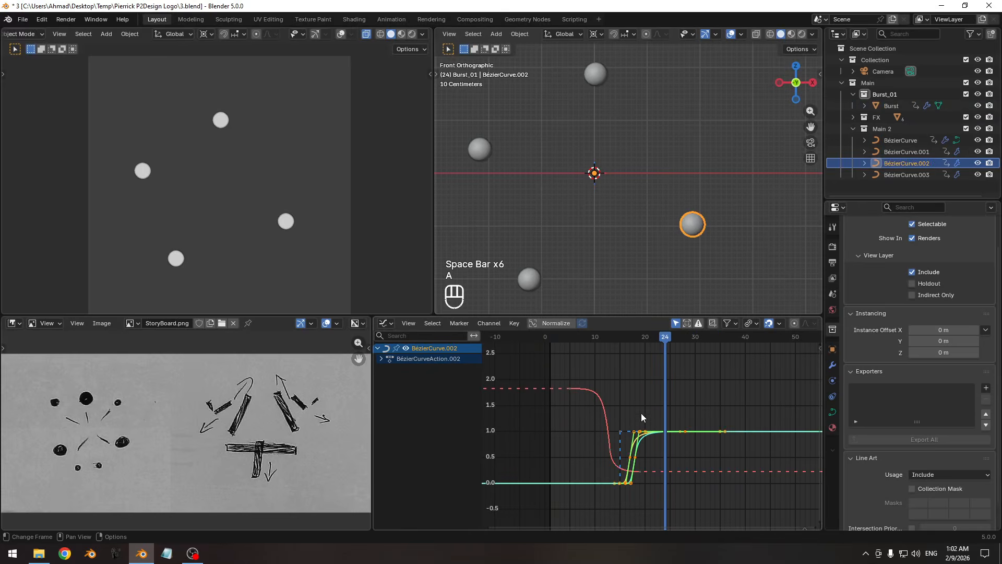
key(g)
key(x)
click(646, 405)
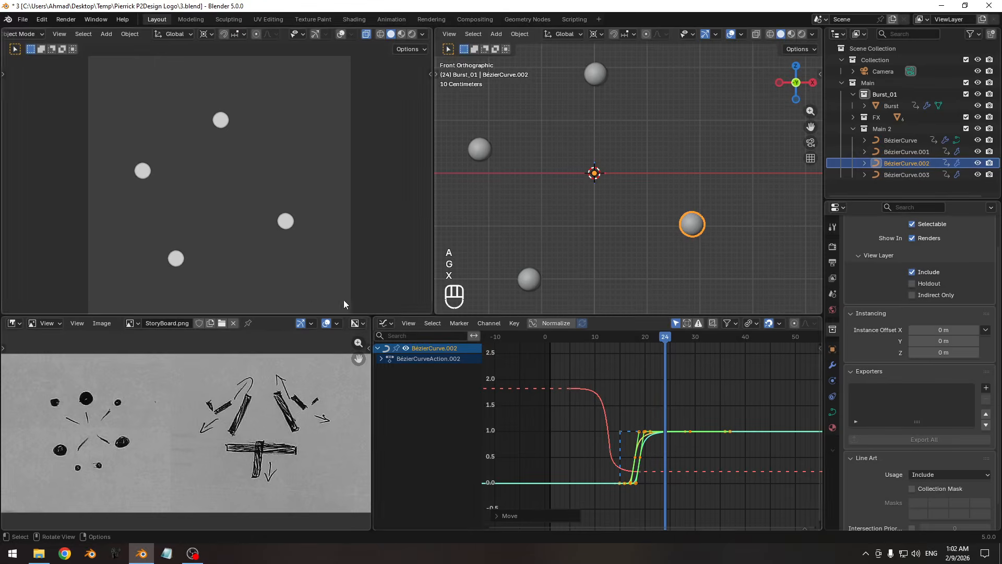
key(space)
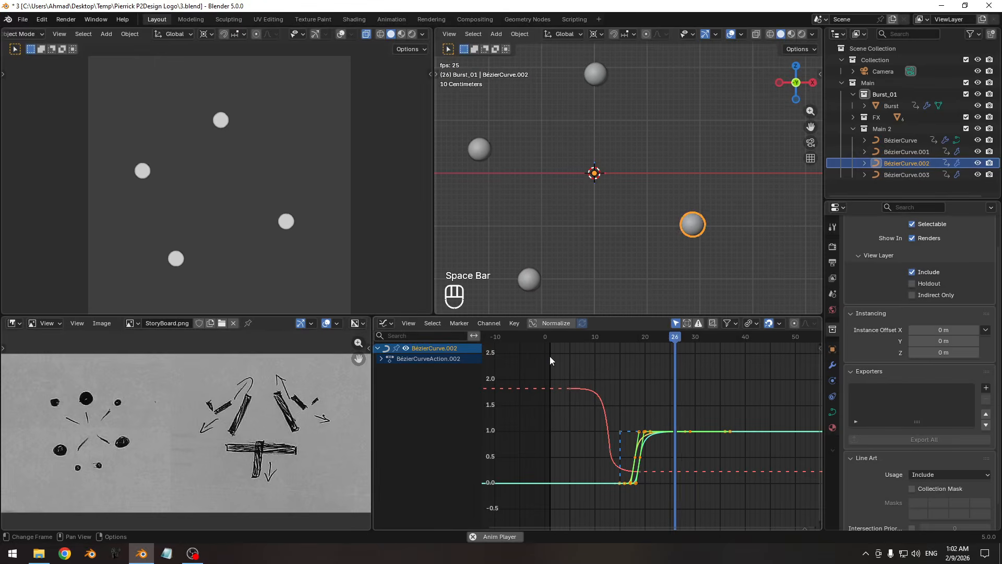
key(space)
key(space)
key(space)
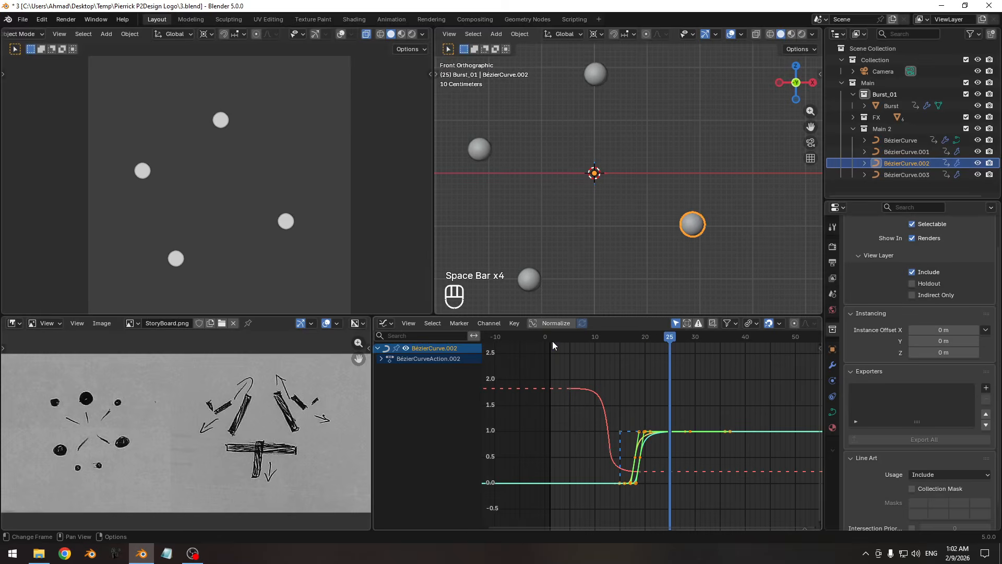
- Add the upper-left dot's curve to the selection and shift all keyframes of both curves one frame earlier
shift+click(479, 151)
key(a)
key(g)
key(x)
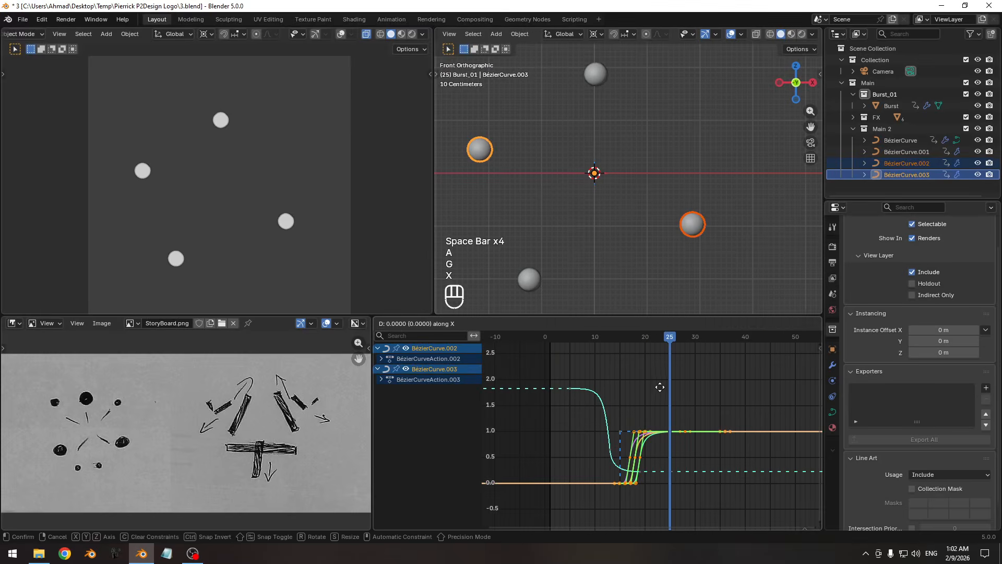
click(659, 386)
- Replay the animation from frame 1 to check the retimed dots, and park the playhead at frame 19
drag(566, 337, 552, 336)
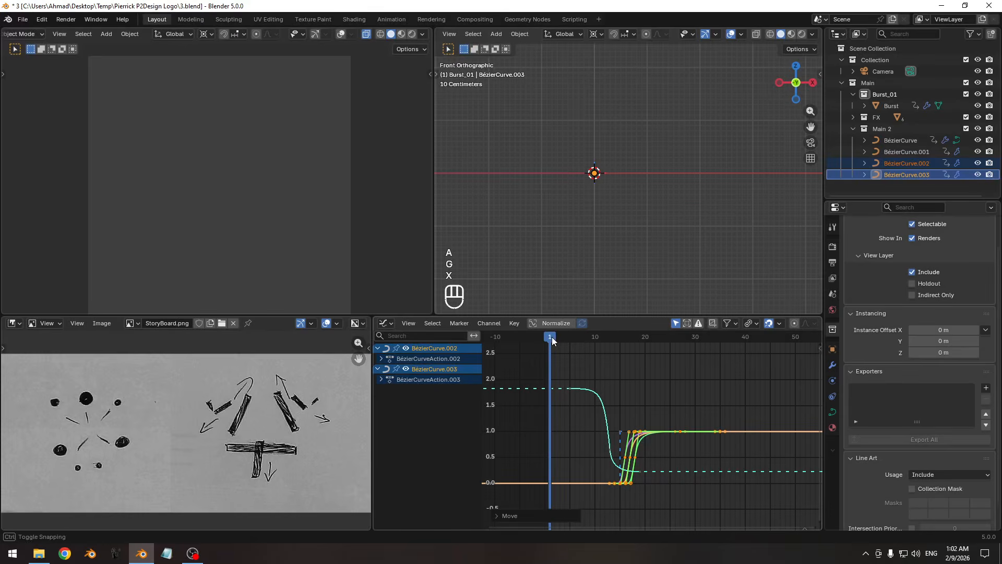
key(space)
key(space)
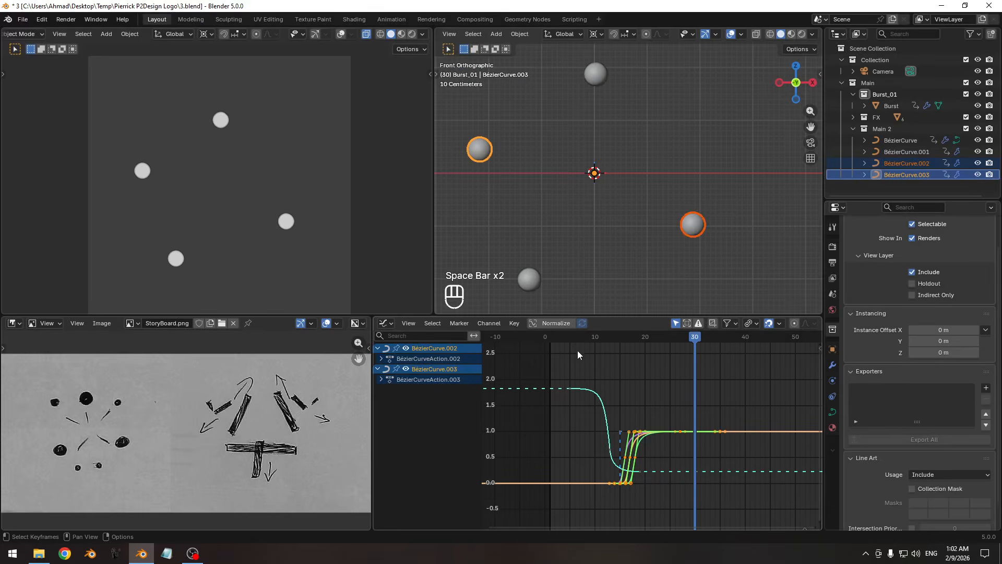
key(space)
key(space)
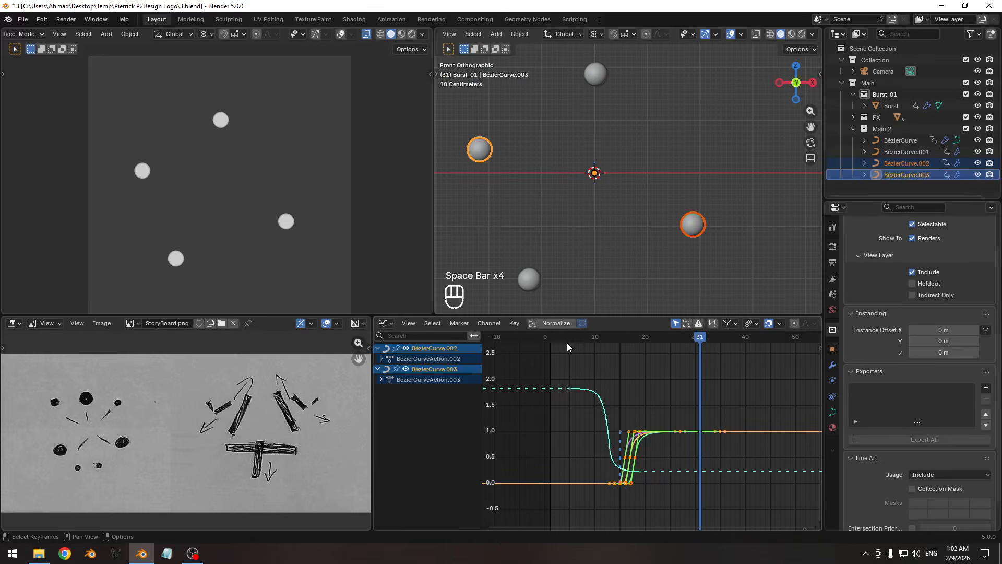
key(space)
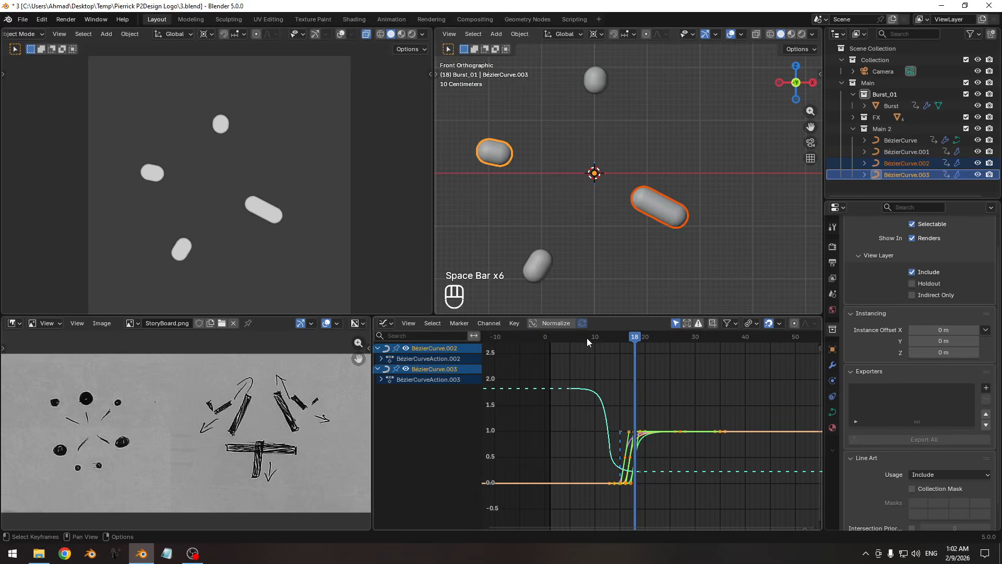
key(space)
key(space)
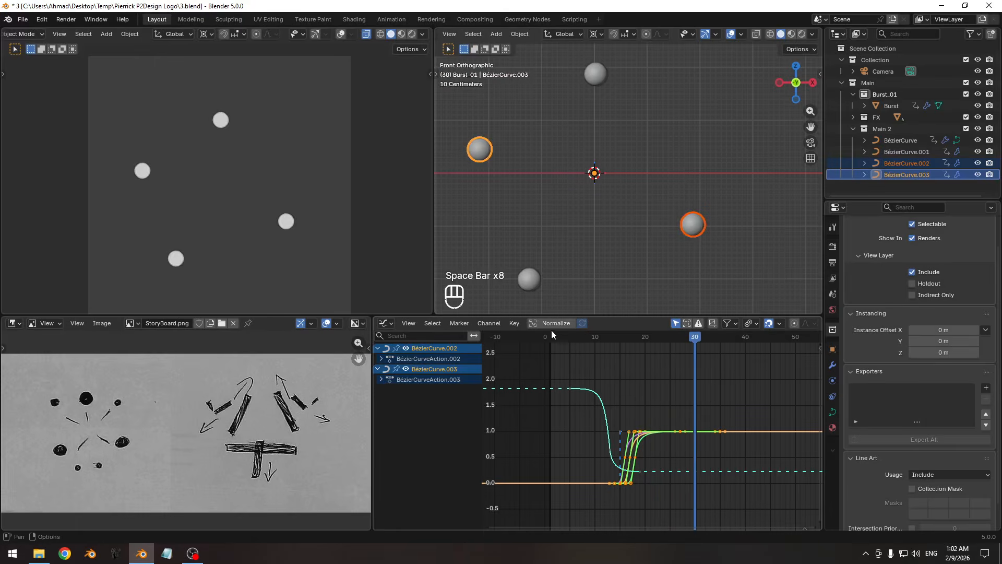
mouse_move(551, 333)
mouse_down()
mouse_move(630, 344)
mouse_move(570, 337)
mouse_move(609, 340)
mouse_move(572, 348)
mouse_move(640, 350)
mouse_up()
- Keep the camera view in solid shading and turn off its X-ray display
key(Pause)
key(Pause)
key(z)
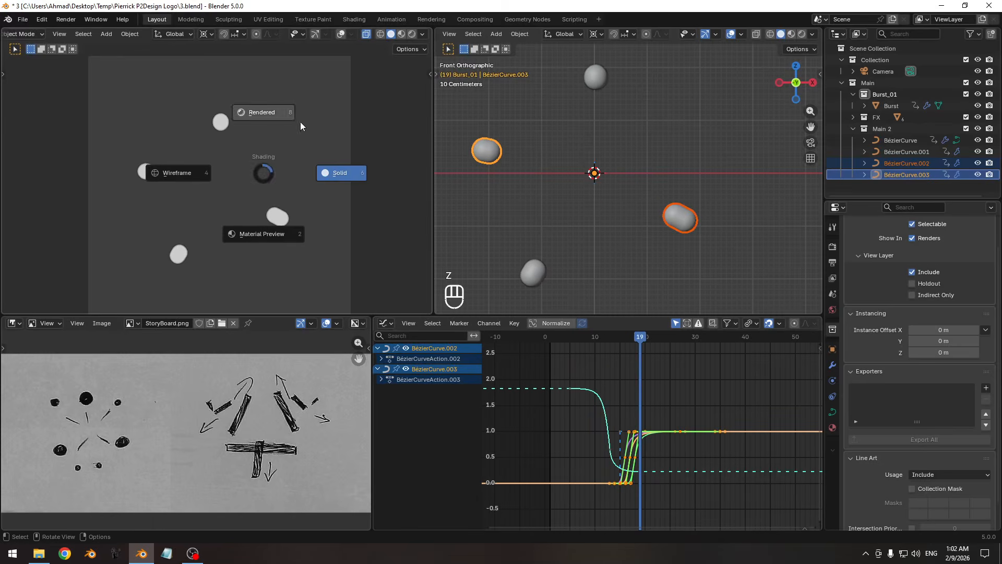
click(294, 185)
click(422, 35)
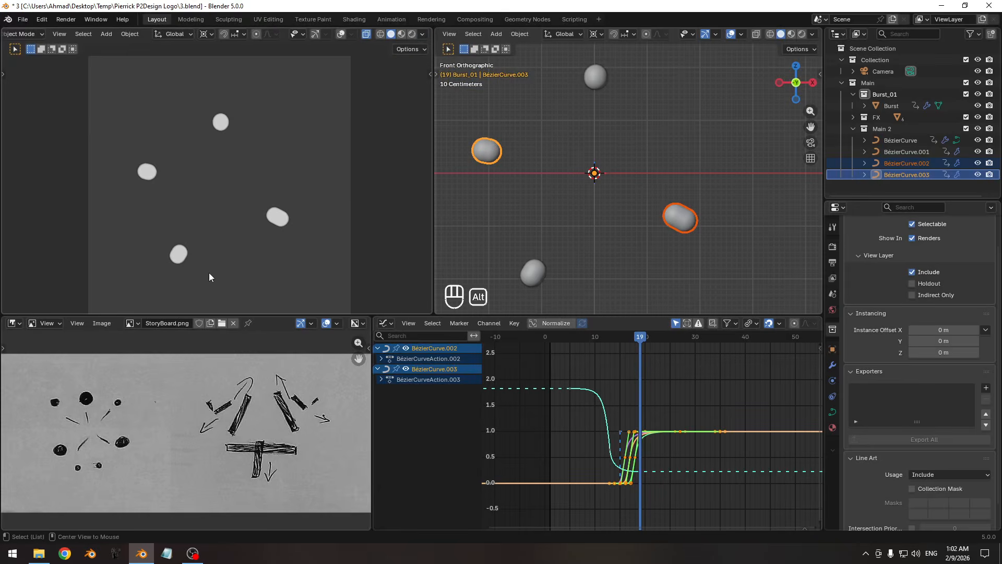
key(alt+z)
- Play the animation several times from frame 1 to review the burst and dots in the camera view
drag(585, 337, 554, 336)
key(space)
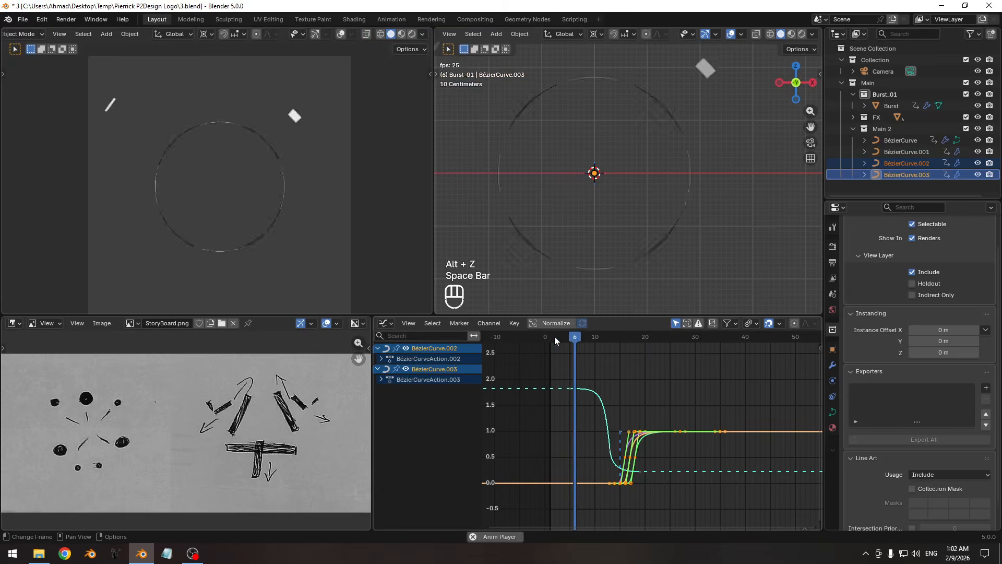
key(space)
key(space)
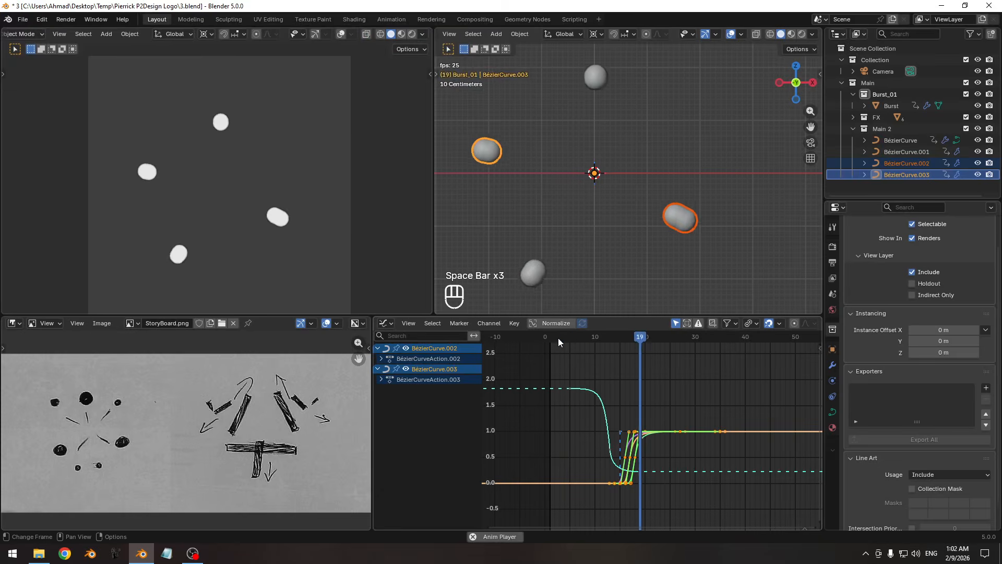
key(space)
key(space)
key(space)
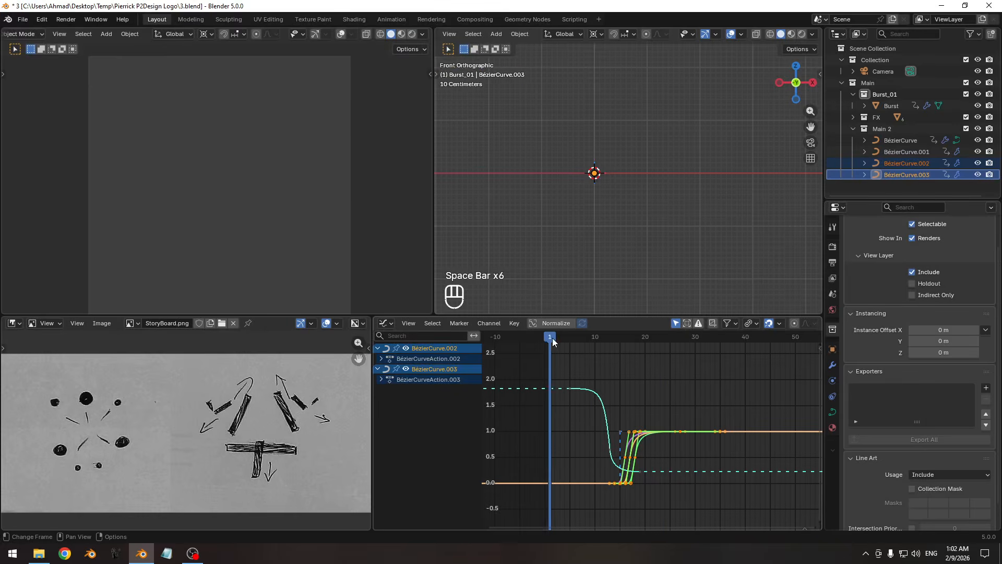
key(space)
key(space)
key(space)
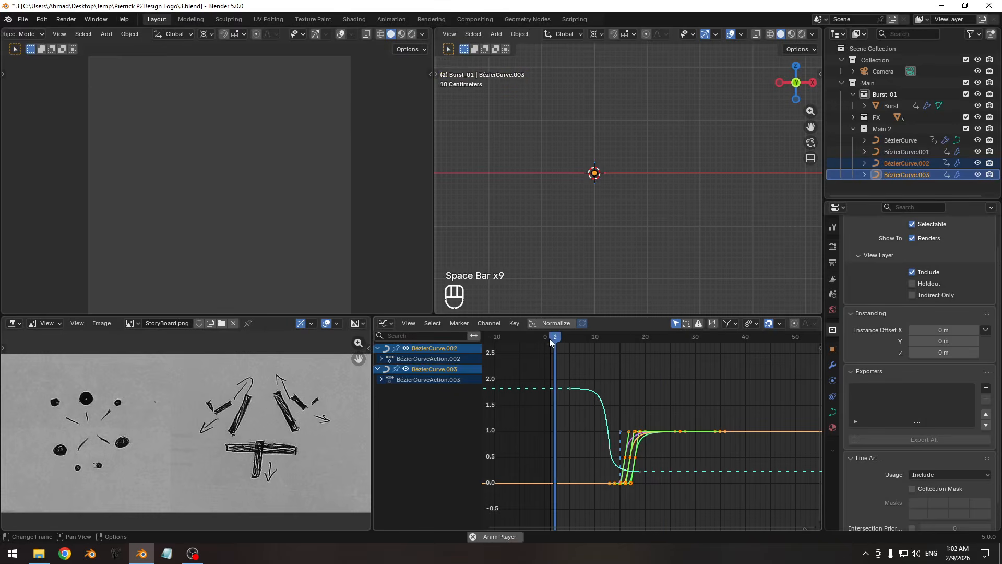
key(space)
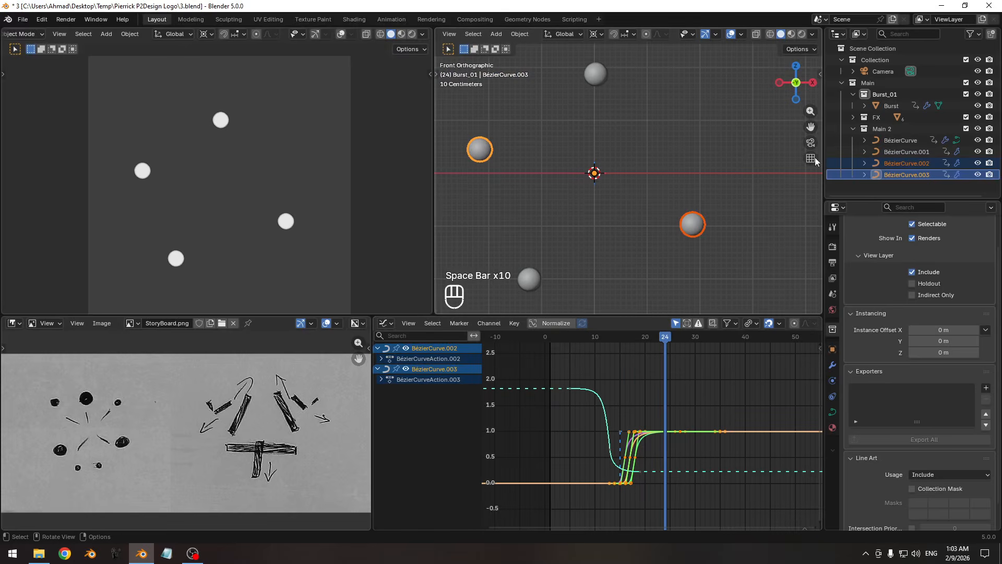
- Collapse the Main 2 collection and rename it as Particles_BIG
click(853, 129)
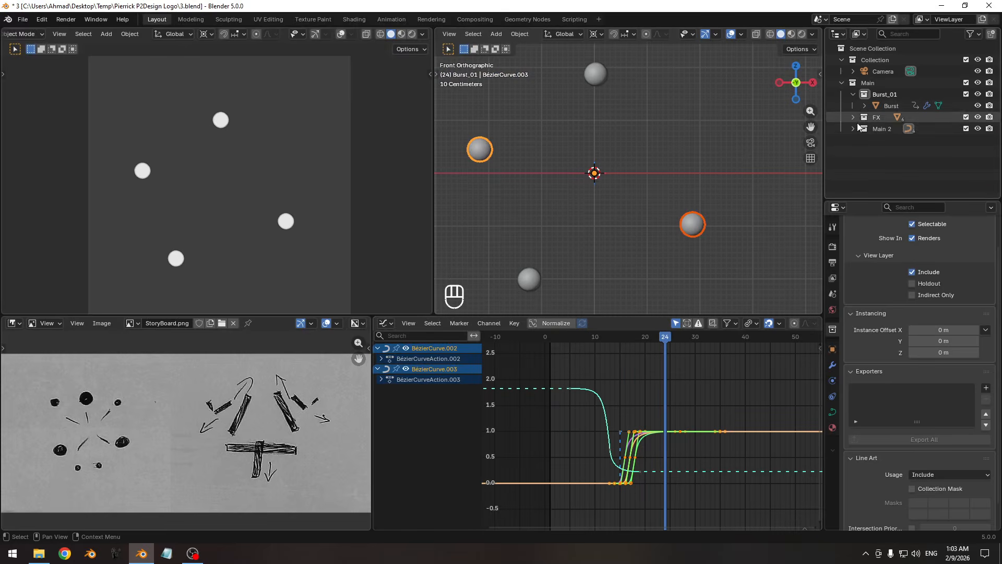
click(852, 128)
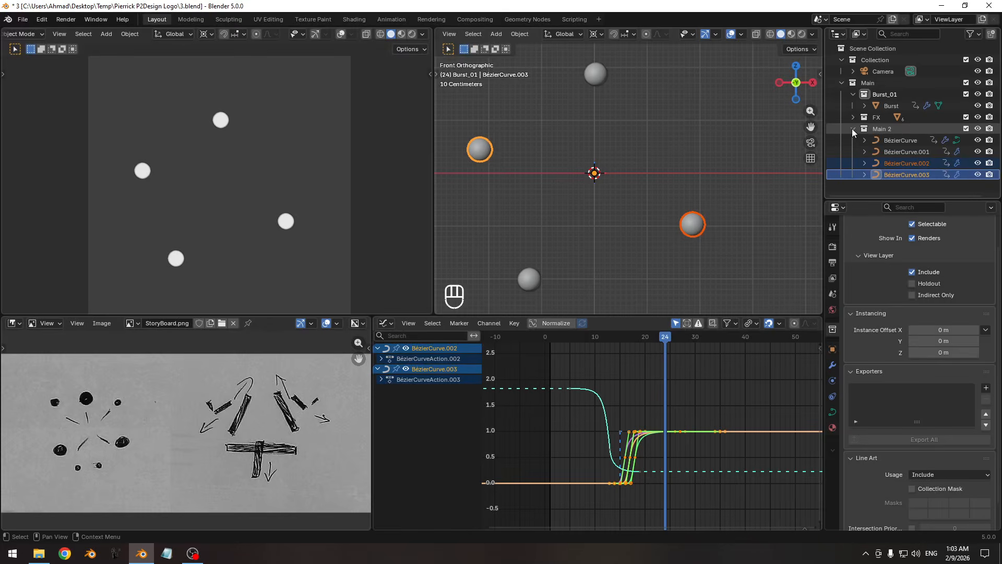
click(852, 128)
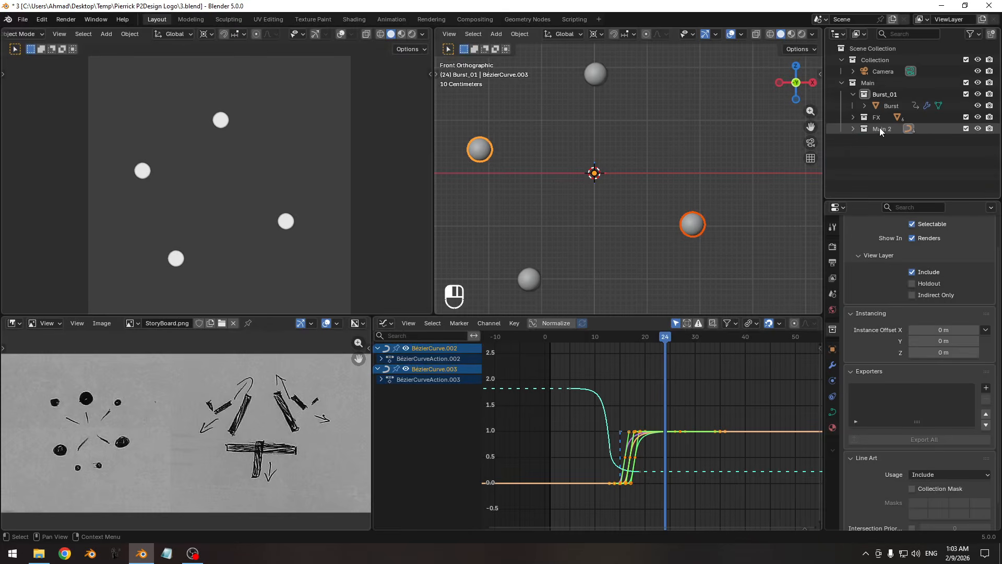
double_click(879, 128)
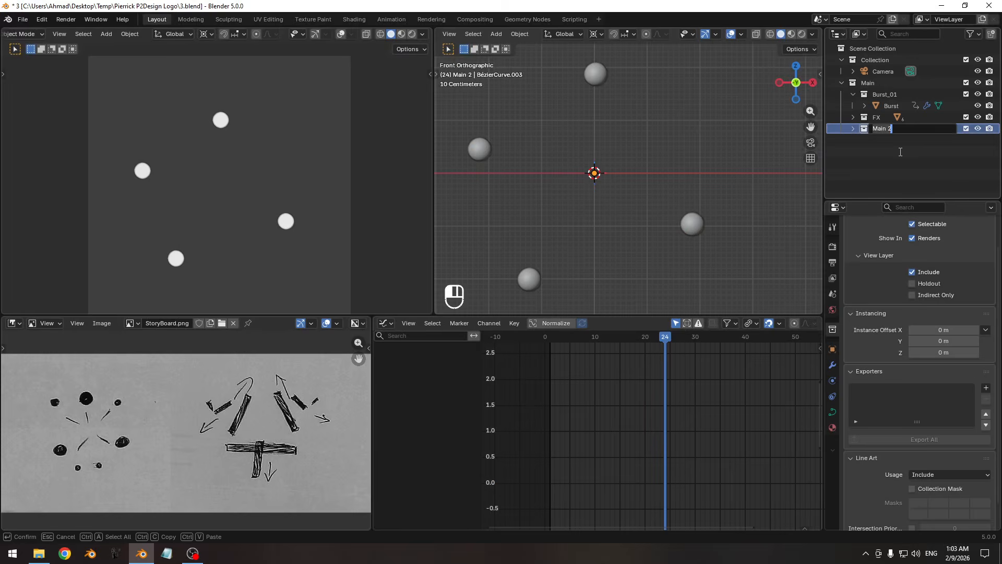
text(Pat)
text(ticles_B)
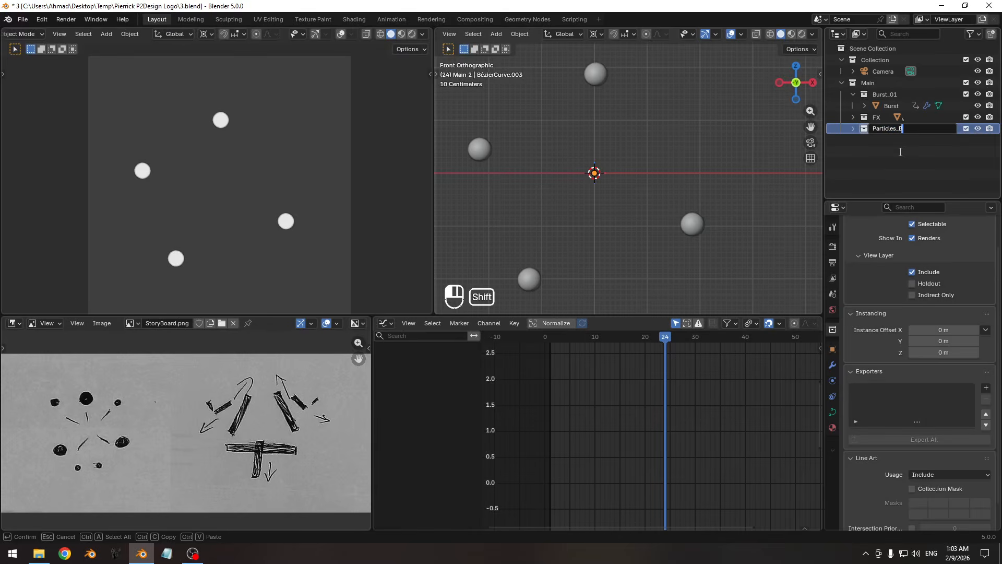
text(IG)
key(Return)
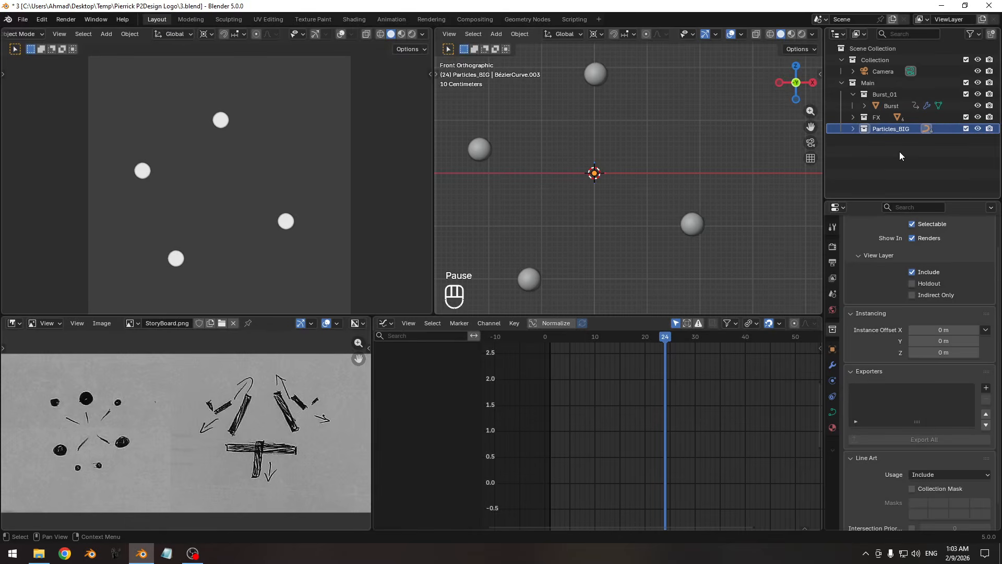
- Add a new collection inside Main below Particles_BIG and name it Particles_SMALL
click(853, 93)
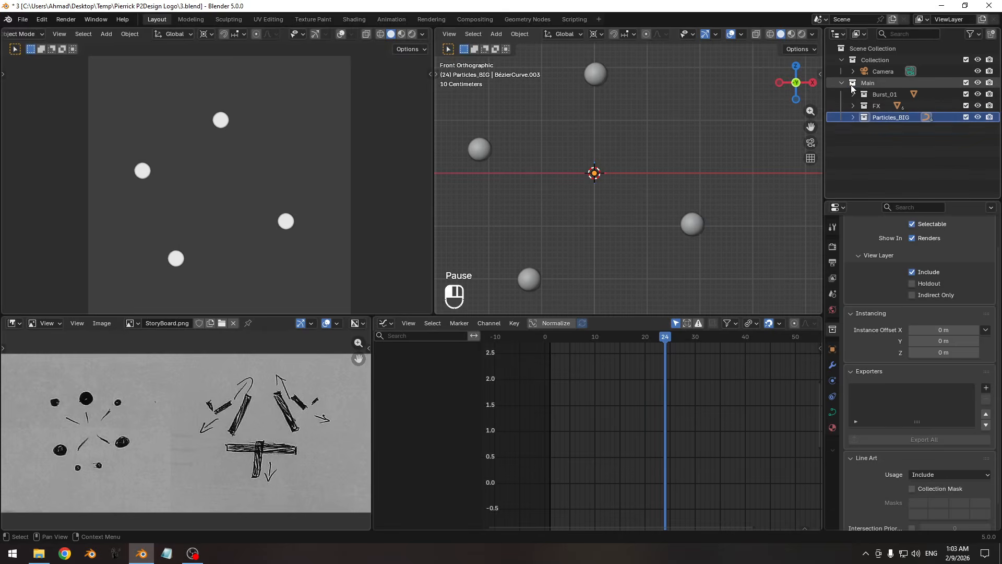
key(c)
double_click(889, 128)
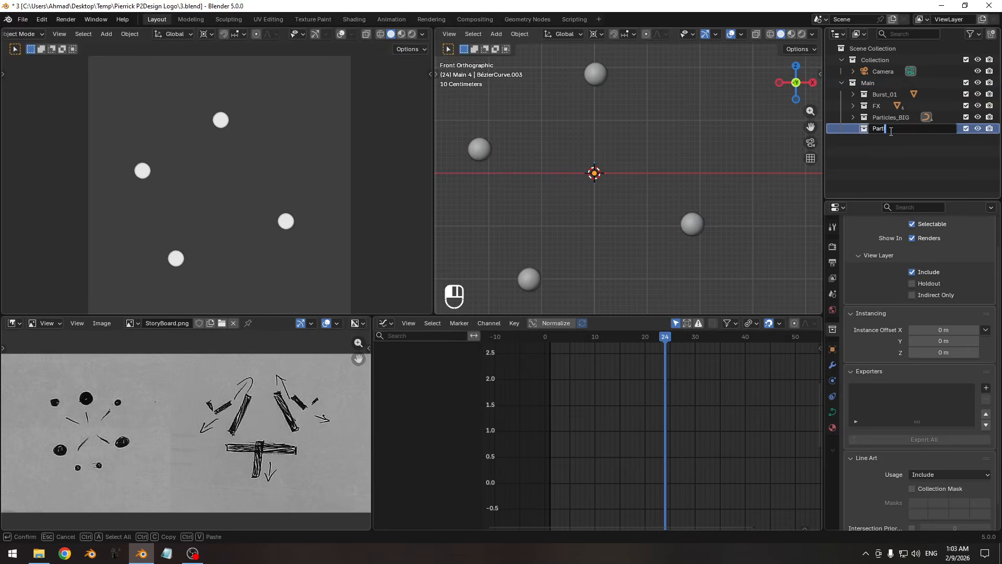
text(Particles_SMALL)
key(Return)
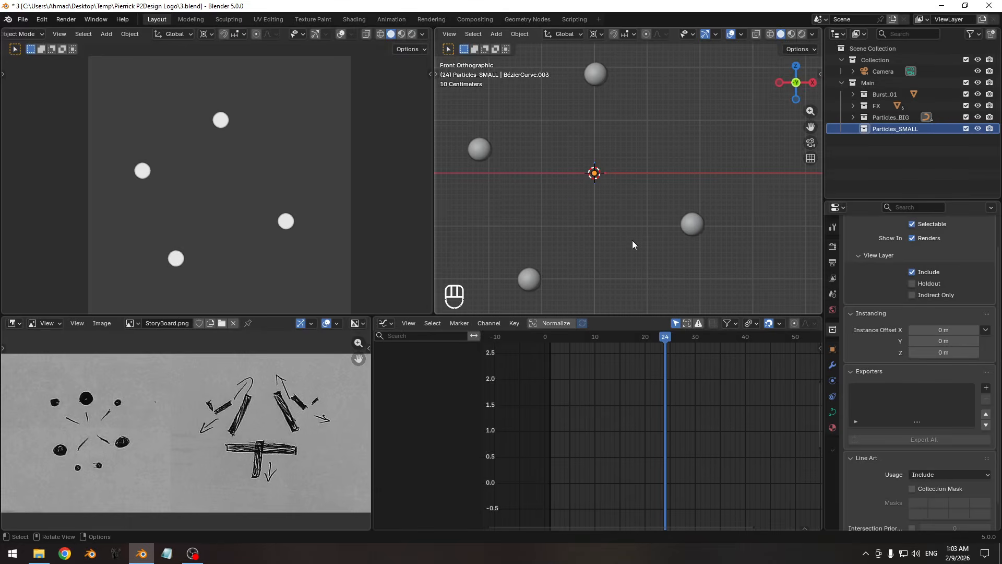
- Duplicate the upper-left dot's curve in place and put the copy into the Particles_SMALL collection
click(683, 230)
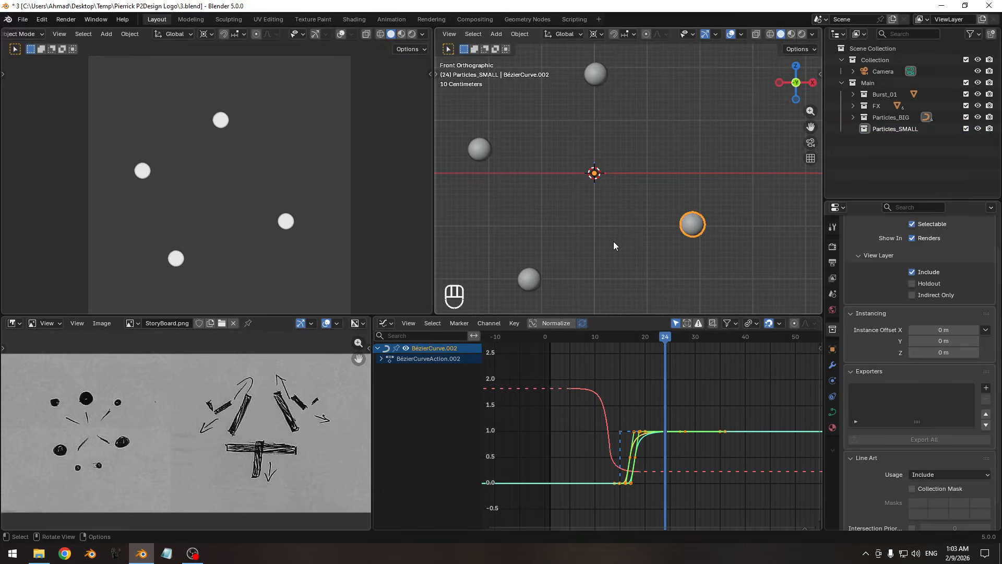
click(853, 117)
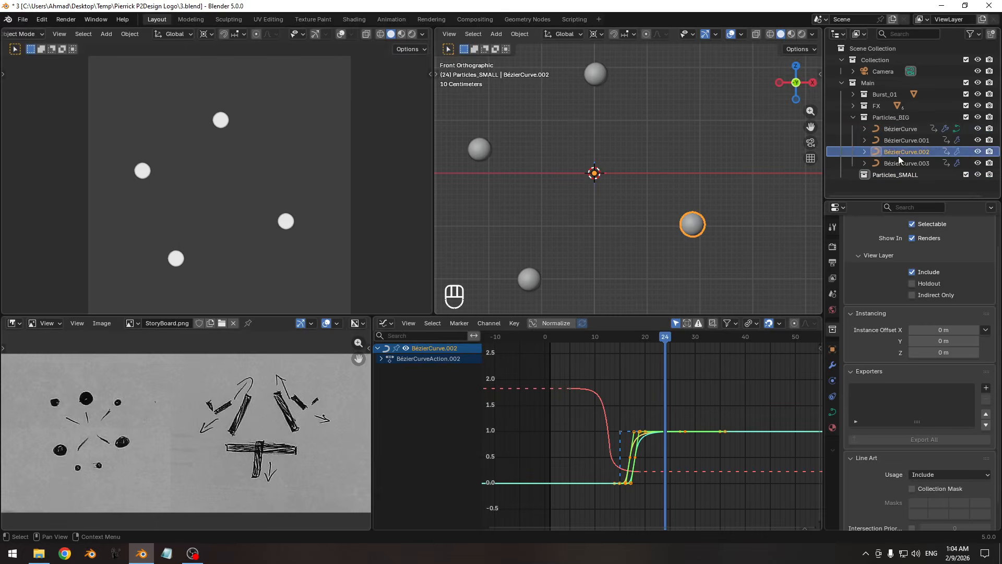
click(900, 163)
key(shift+d)
right_click(629, 202)
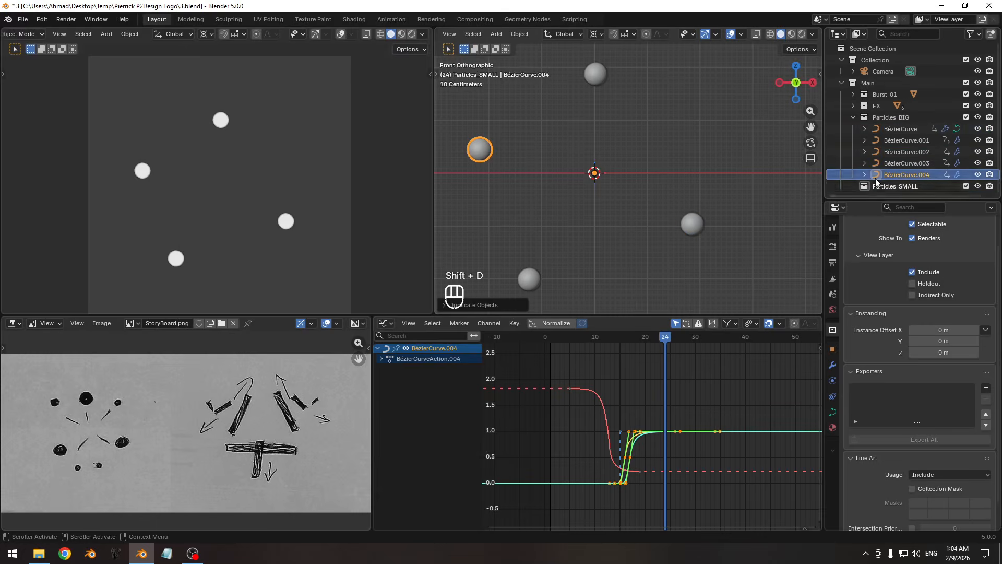
drag(903, 174, 881, 186)
click(853, 118)
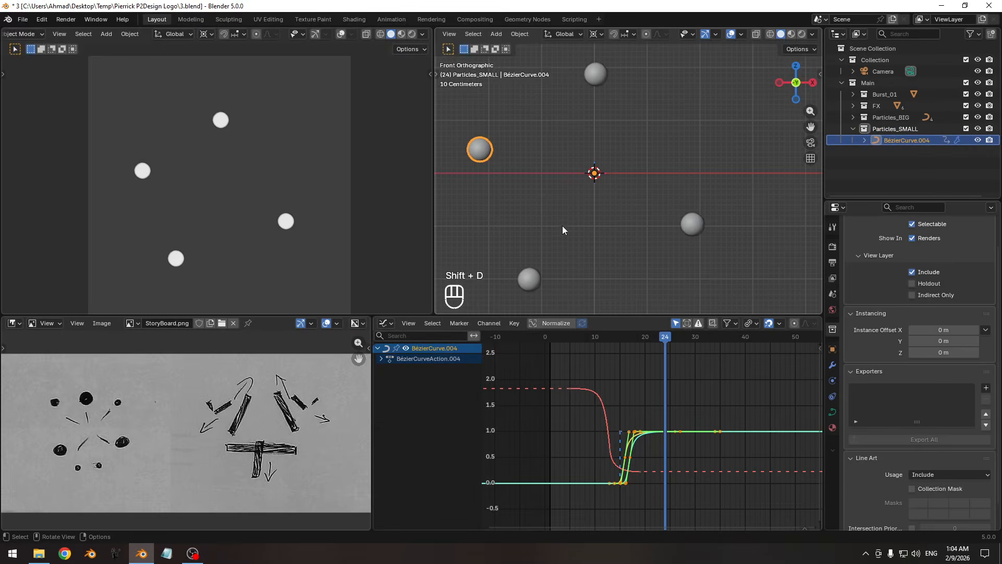
- Filter the copy's animation channels with "sca" and make the scale curves editable
ctrl+middle_drag(626, 383, 499, 376)
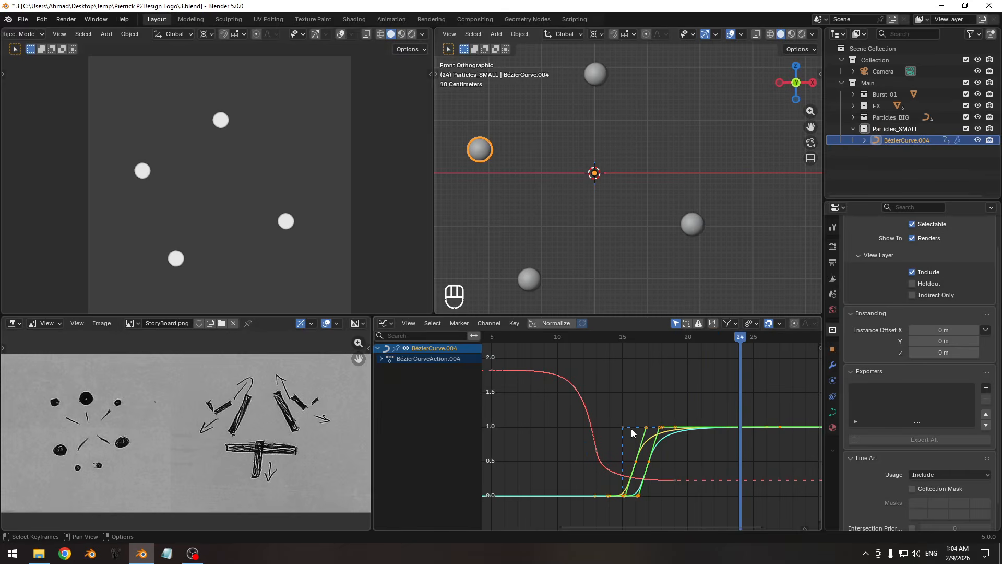
click(427, 335)
text(sca)
key(Return)
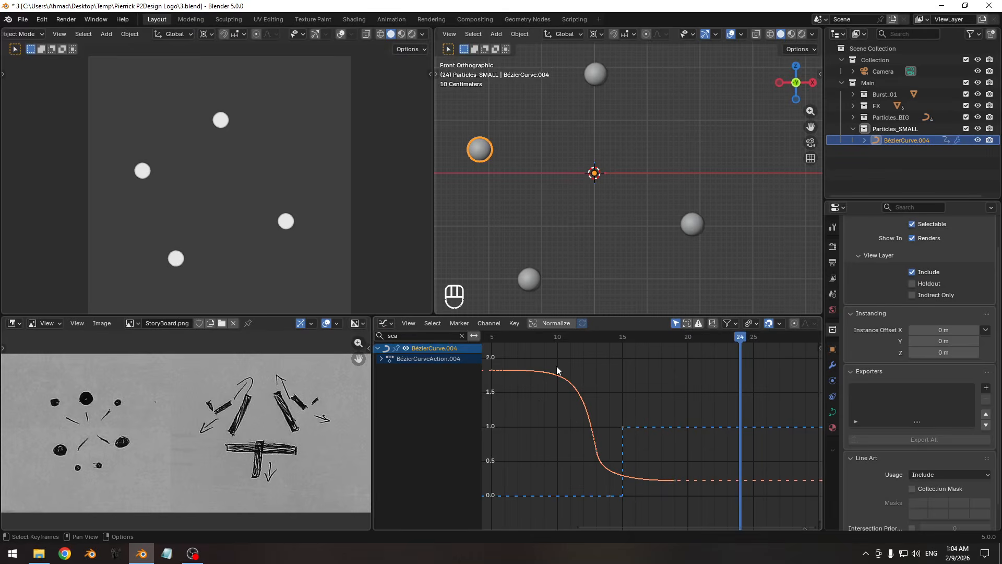
drag(599, 372, 562, 395)
key(Tab)
shift+middle_drag(636, 450, 649, 427)
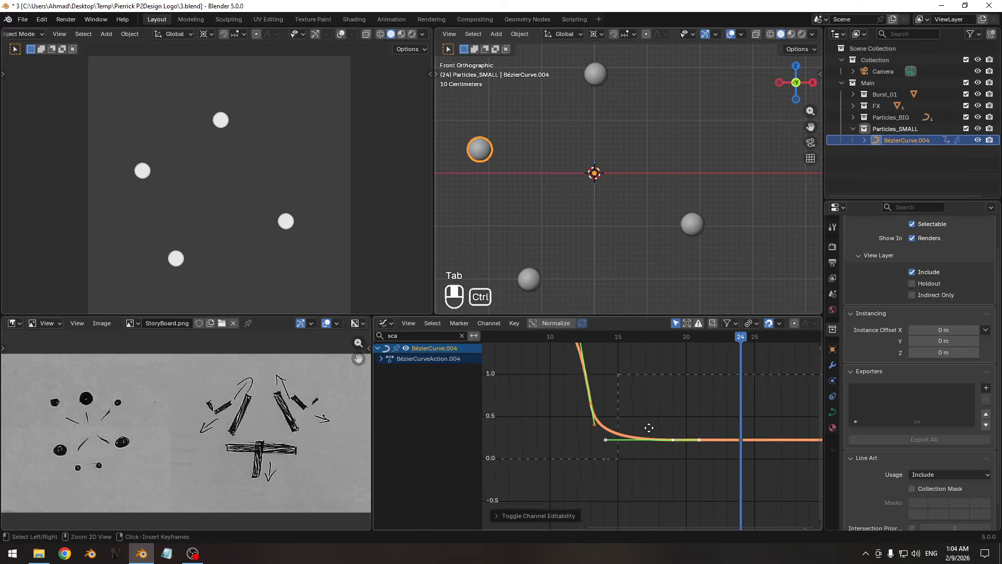
- Snap the graph's 2D cursor value to the first scale keyframe of the copied curve
middle_drag(569, 380, 584, 423)
click(549, 398)
key(shift+s)
shift+middle_drag(617, 443, 596, 391)
- Select all the scale keyframes and set the graph's pivot point to 2D Cursor
key(a)
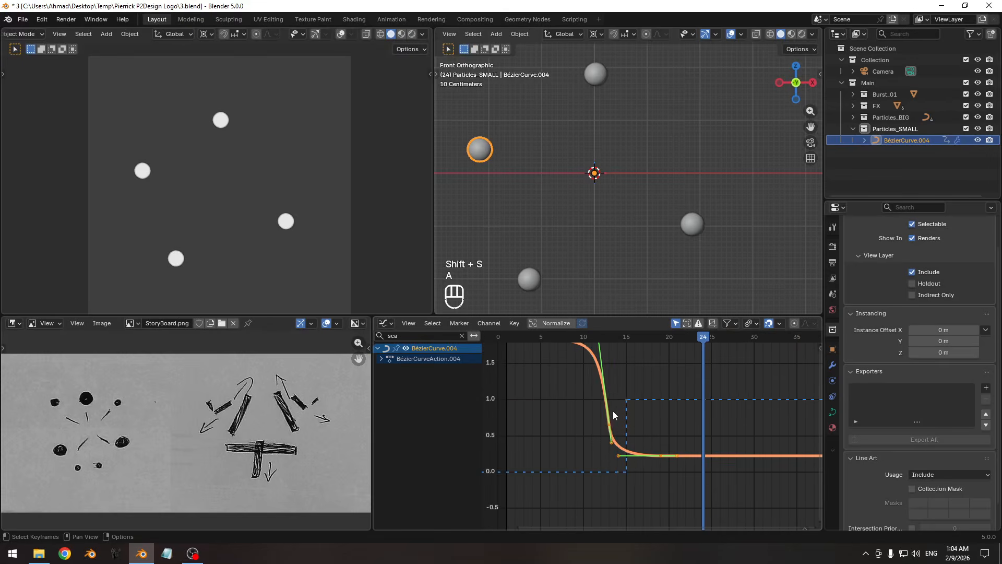
ctrl+middle_drag(638, 418, 650, 418)
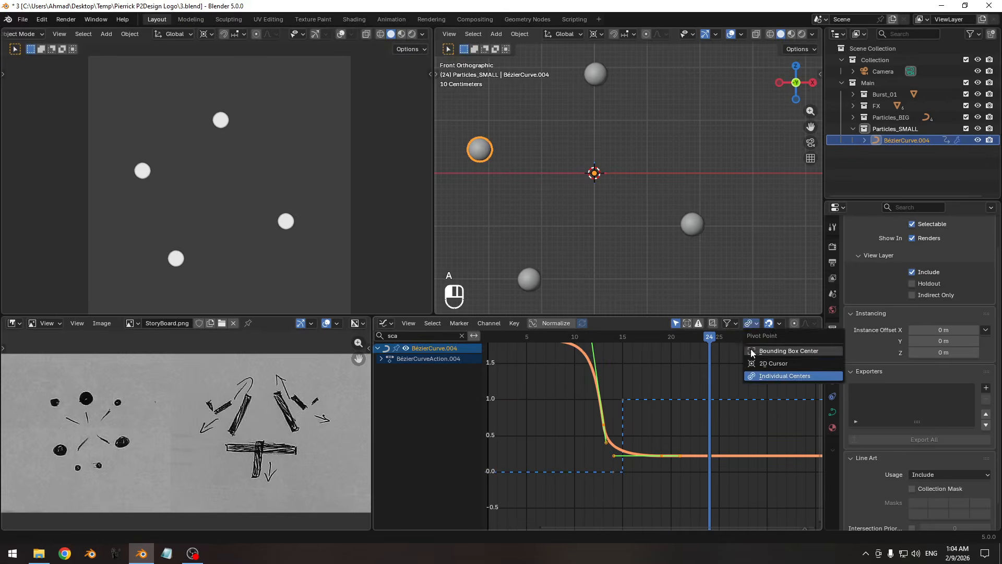
ctrl+middle_drag(719, 406, 712, 462)
key(s)
key(y)
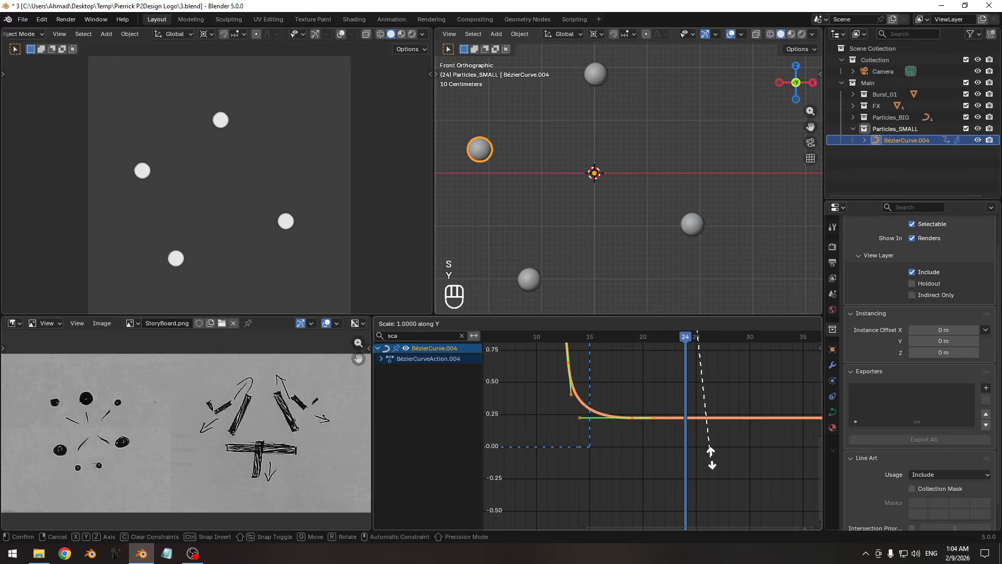
right_click(714, 465)
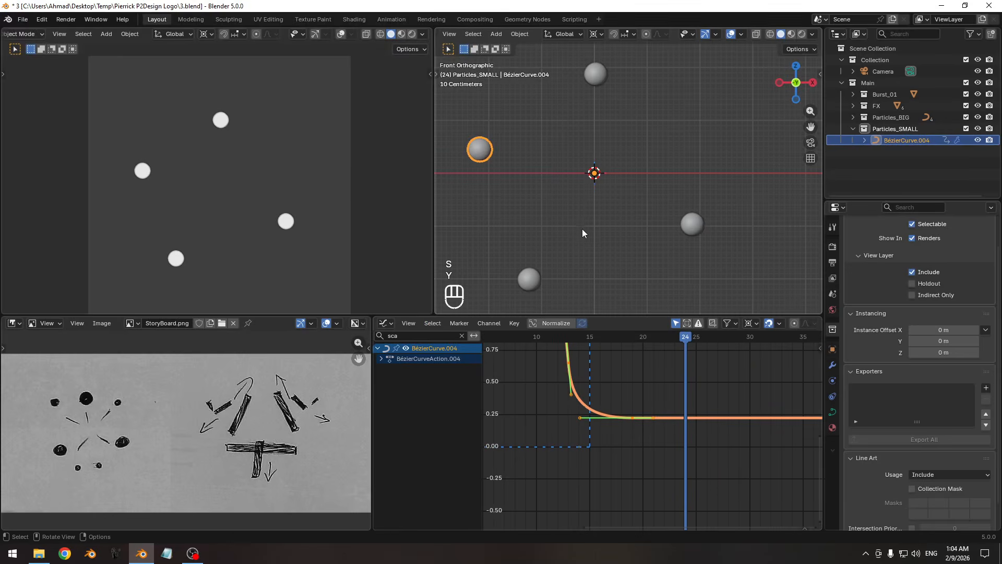
- Show the camera view's overlays and move the copied curve's end point to the upper right, outside the logo circle
key(Tab)
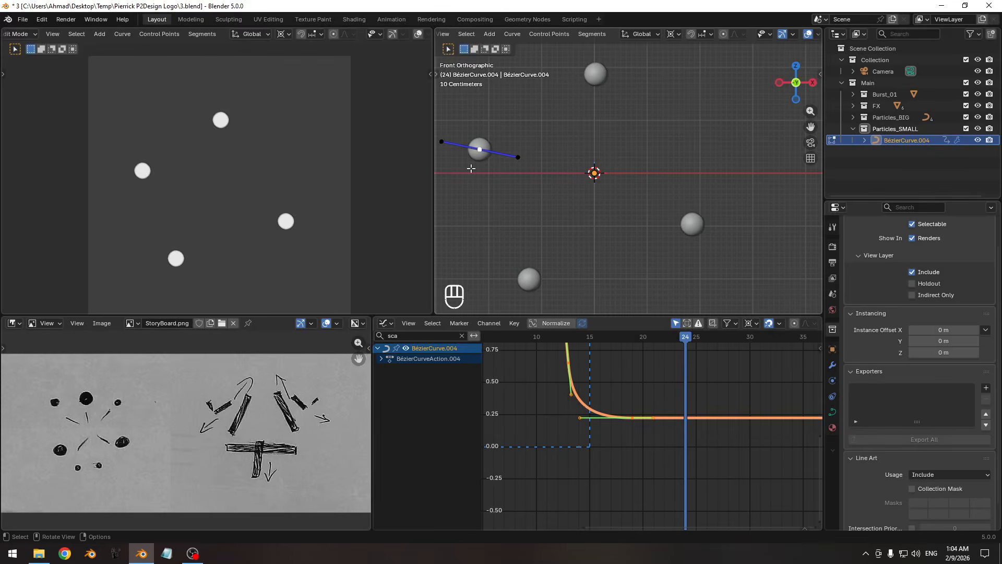
middle_drag(296, 397, 182, 406)
key(shift+alt+z)
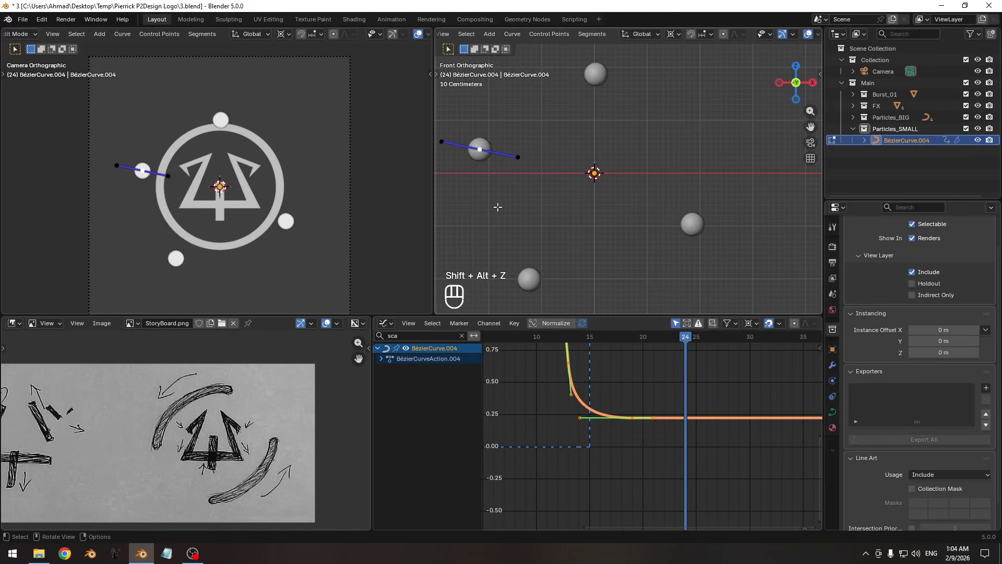
key(g)
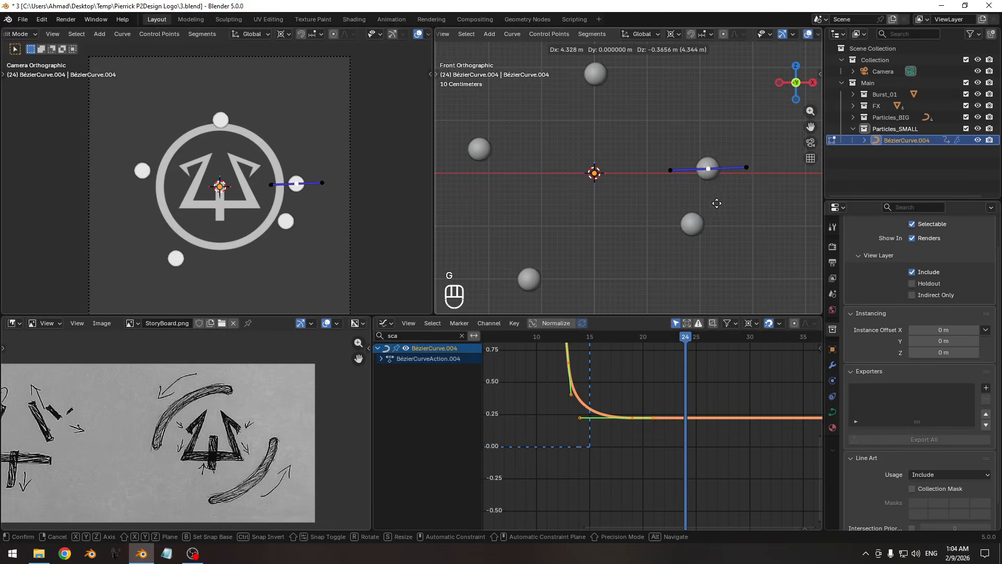
click(727, 191)
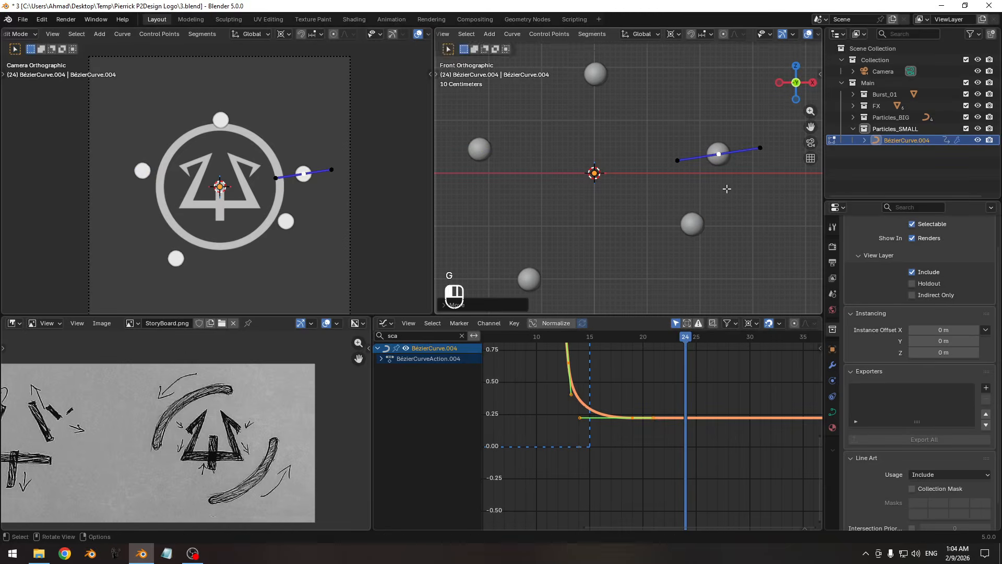
key(g)
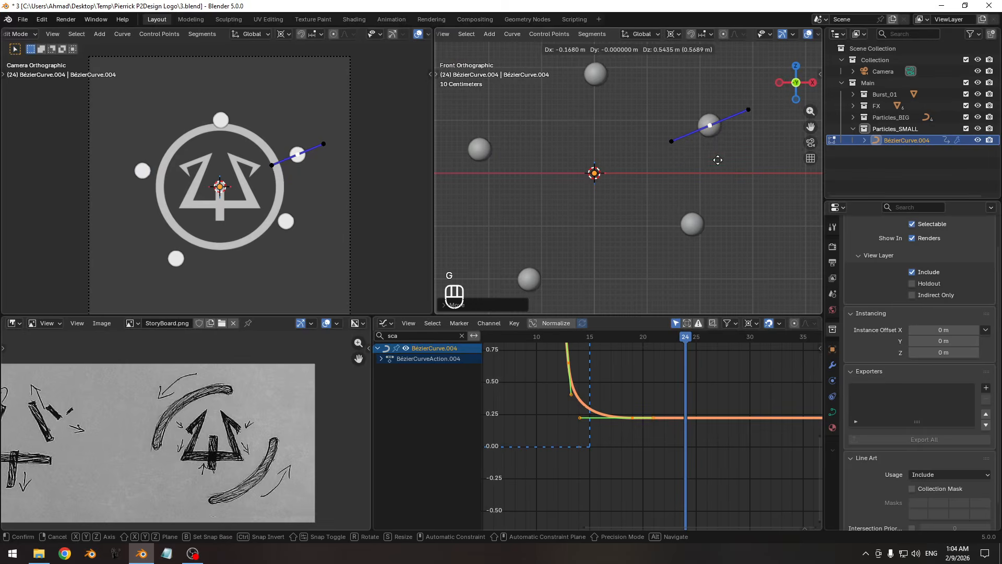
key(g)
key(g)
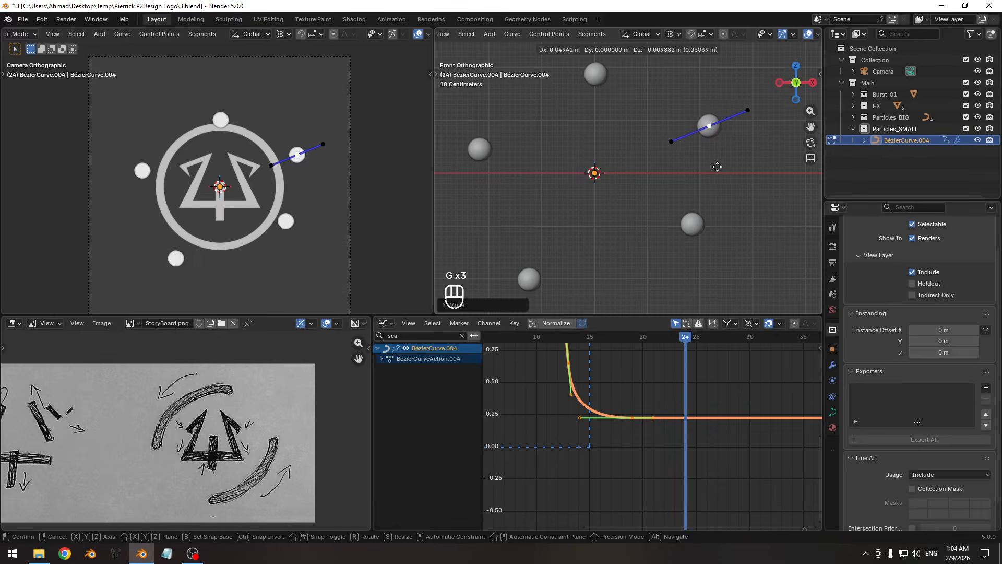
click(718, 173)
key(g)
click(716, 171)
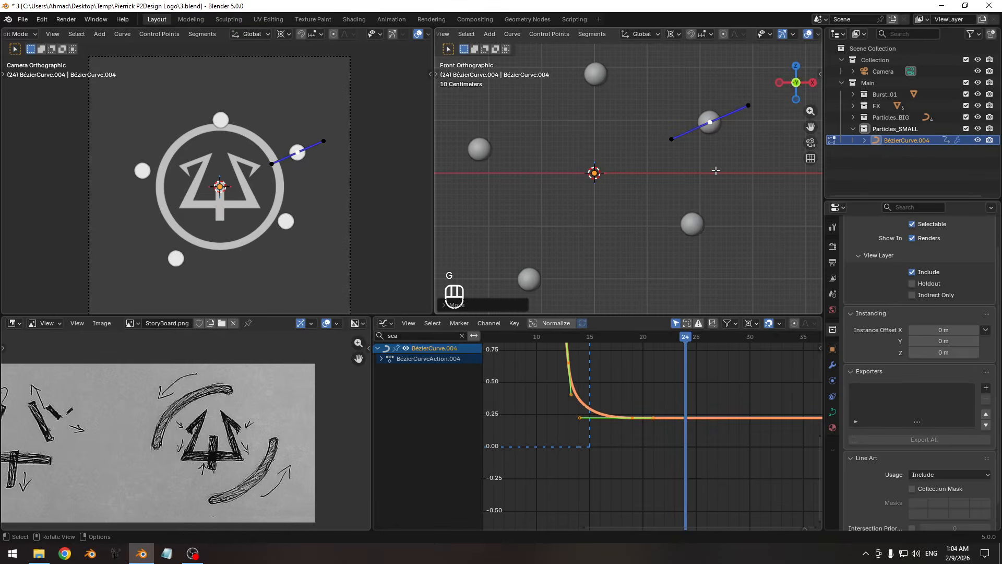
key(Tab)
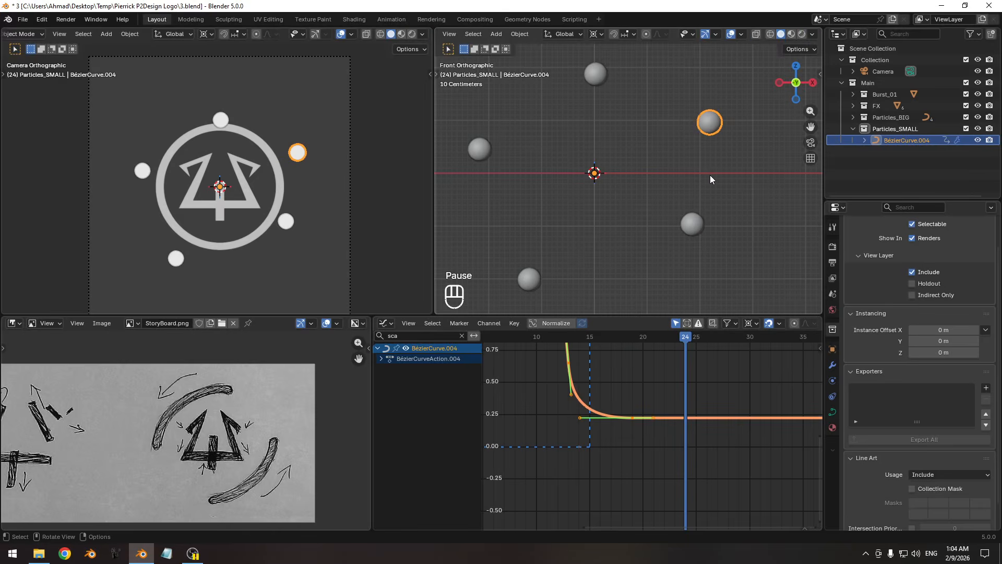
- Scale the copied curve's scale keyframes along Y so its dot ends clearly smaller than the others
middle_drag(666, 381, 678, 421)
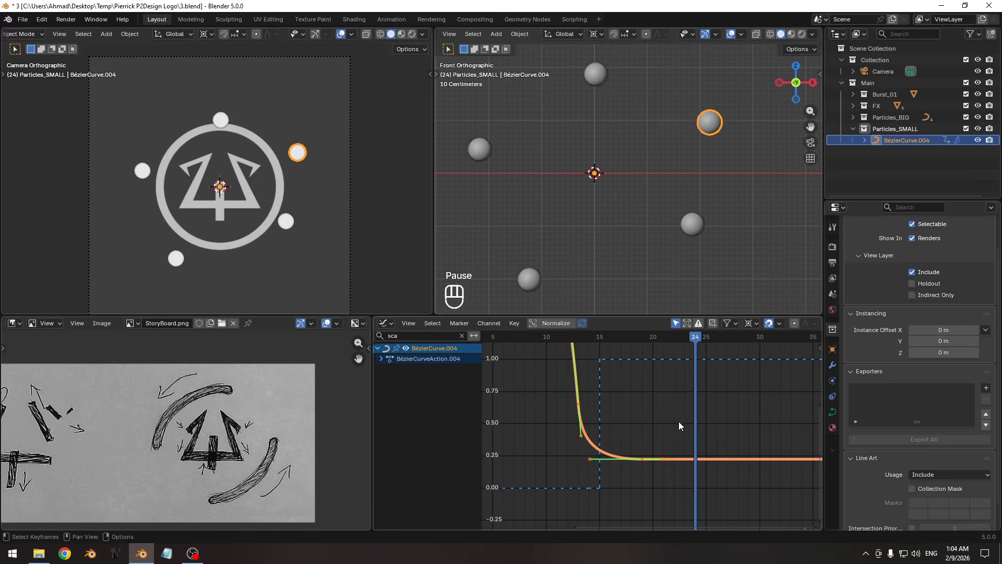
key(s)
key(y)
click(716, 492)
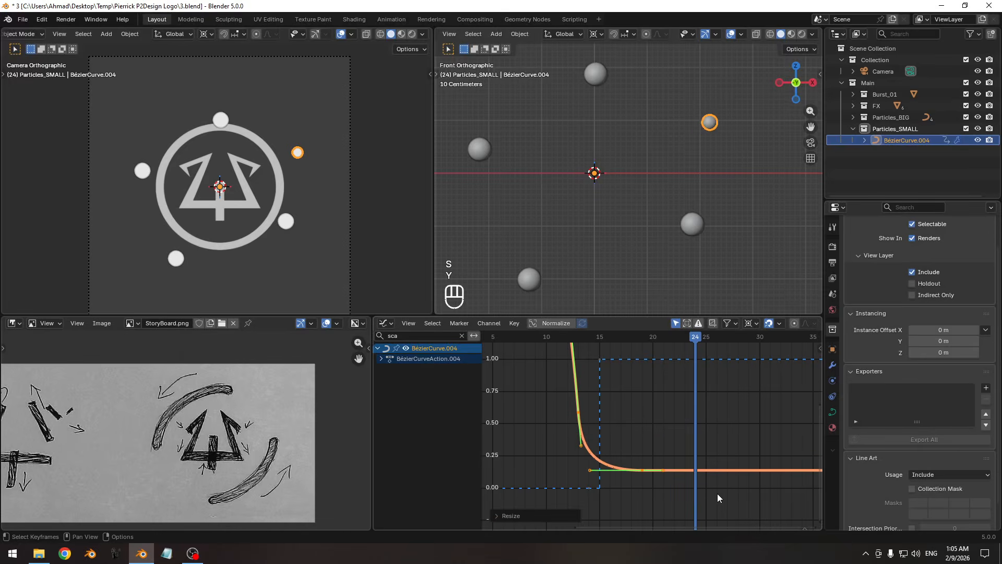
- Hide the camera view's overlays and scale the keyframes along Y again to shrink the small dot slightly more
key(shift+alt+z)
key(shift+alt+z)
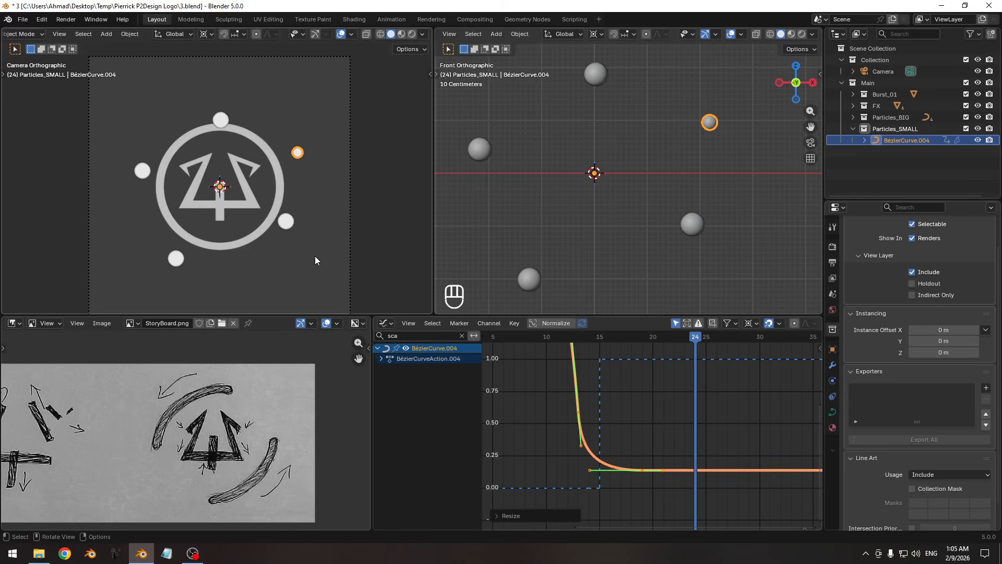
key(shift+alt+z)
key(s)
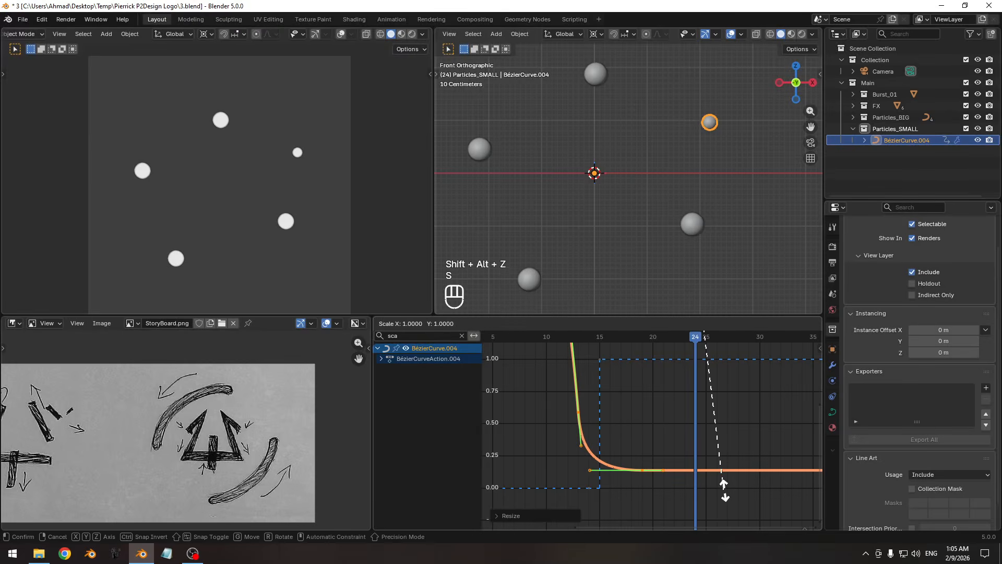
key(y)
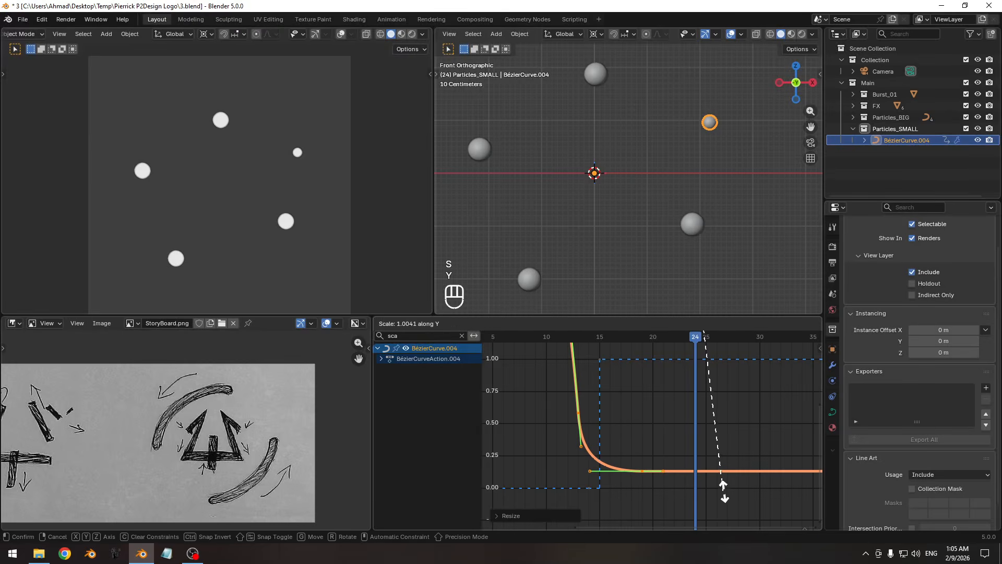
click(710, 493)
- Save the Blender file
ctrl+middle_drag(698, 437, 645, 388)
key(ctrl+s)
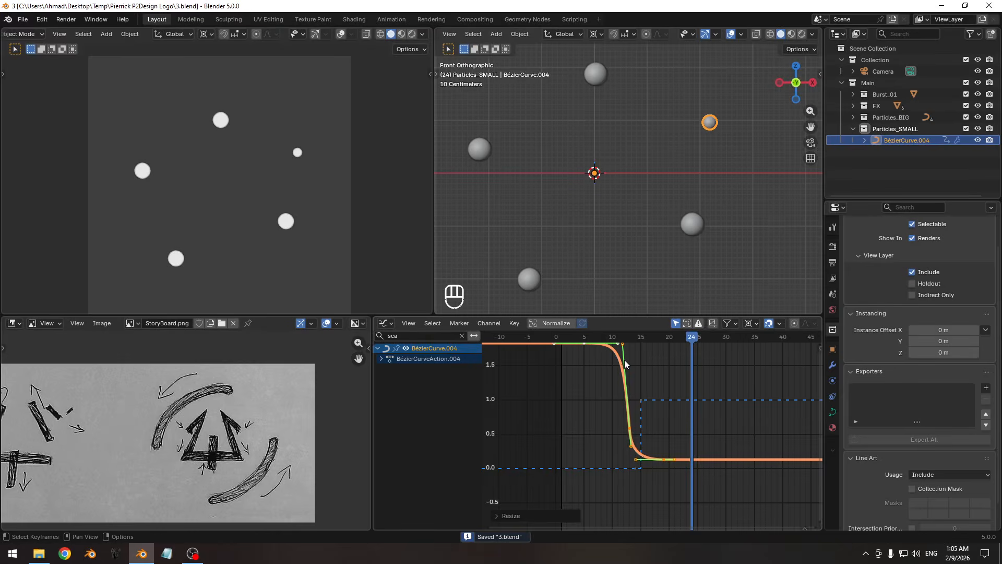
shift+middle_drag(629, 175, 637, 176)
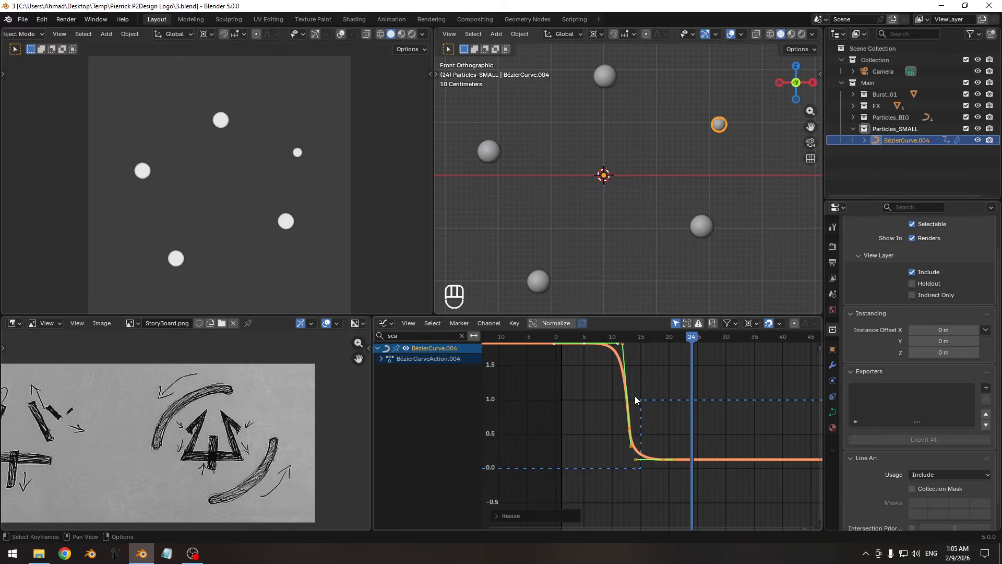
- Make the small dot's scale curve non-editable, then clear the channel filter and reveal all hidden animation curves
key(Tab)
key(Tab)
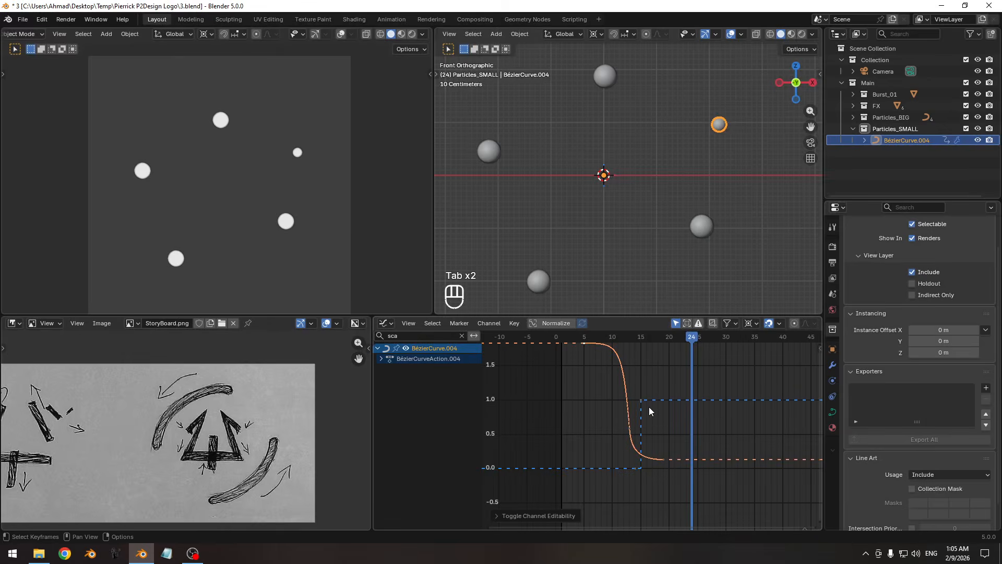
click(462, 335)
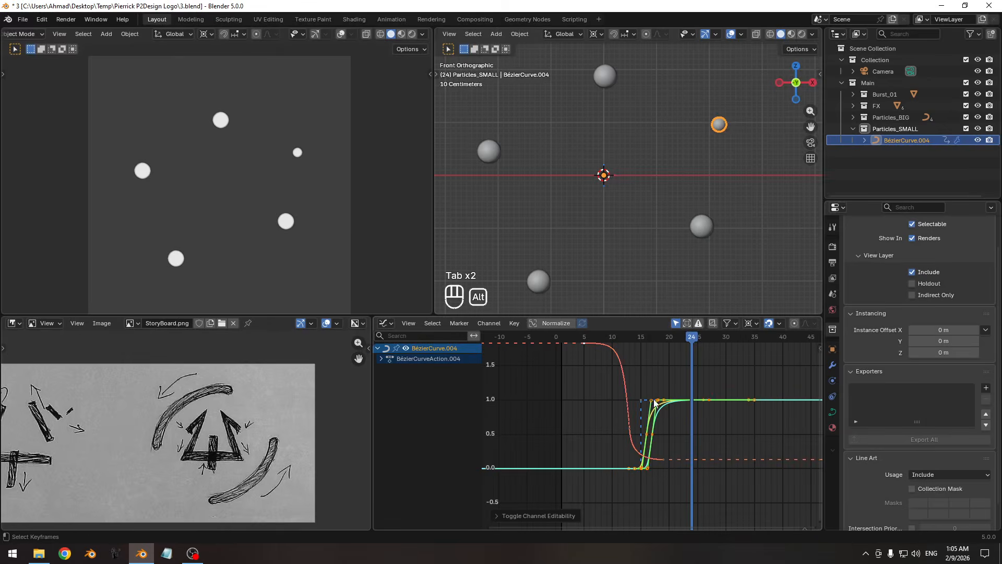
key(alt+h)
key(a)
key(Home)
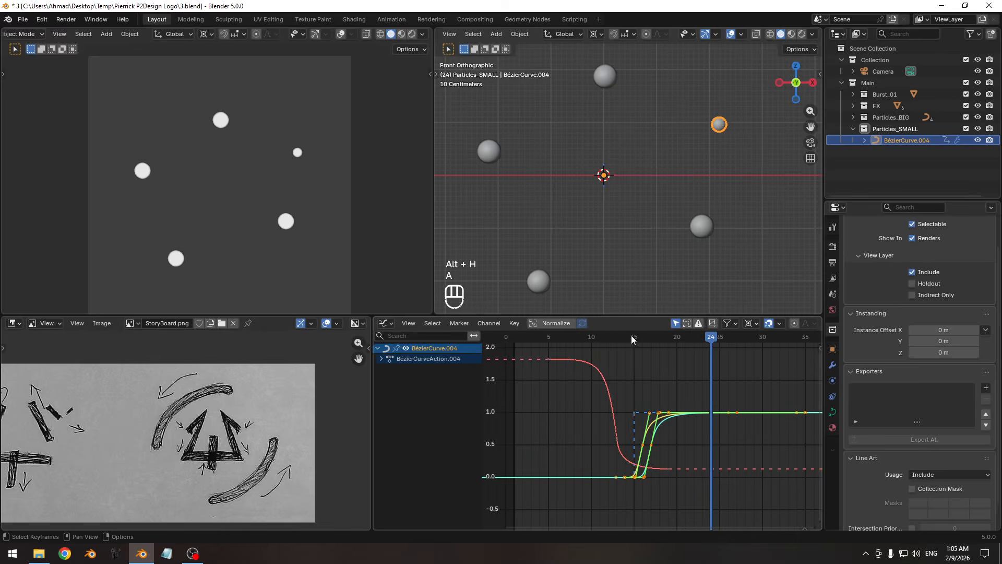
- Move all editable keyframes of the small dot's curve about two frames earlier and scrub the burst to check the timing
drag(631, 335, 661, 352)
key(a)
ctrl+middle_drag(660, 352, 635, 338)
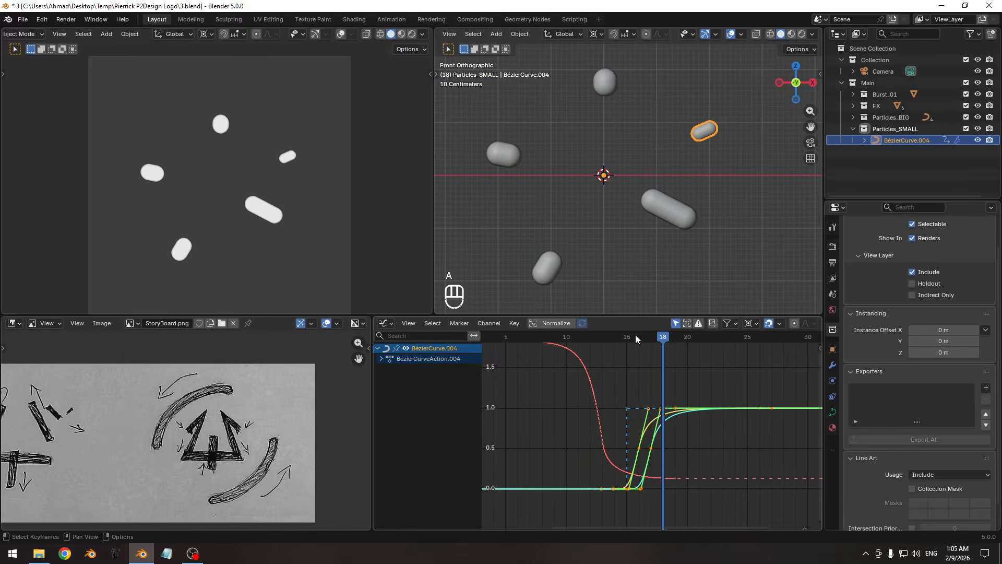
mouse_move(635, 338)
mouse_down()
mouse_move(626, 338)
mouse_move(651, 344)
mouse_up()
key(g)
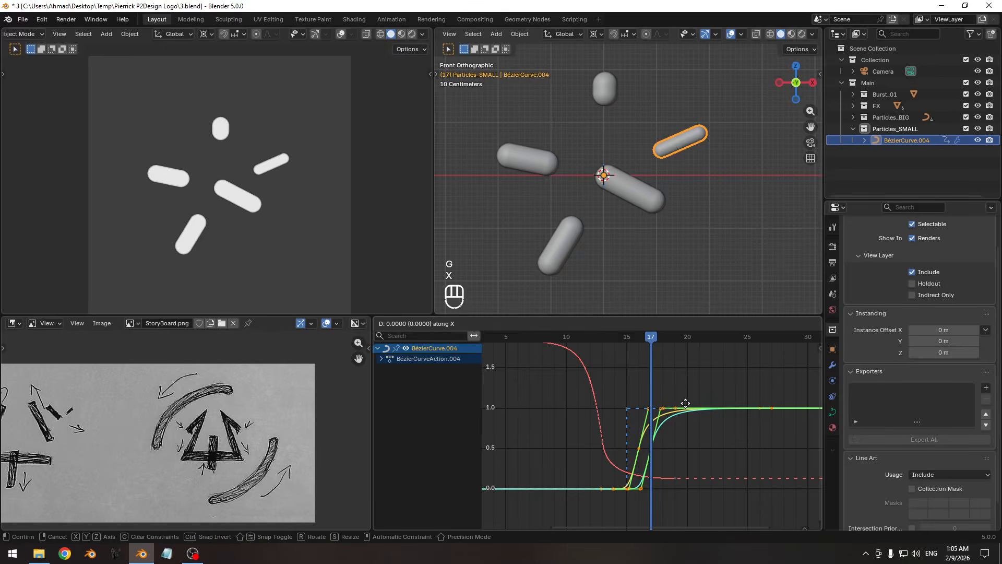
key(x)
click(663, 405)
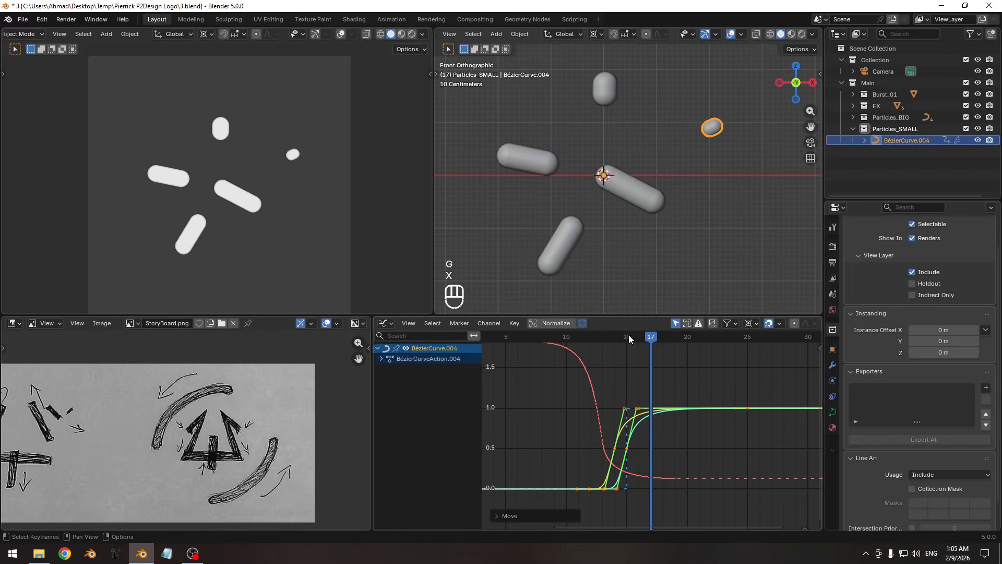
drag(629, 339, 673, 348)
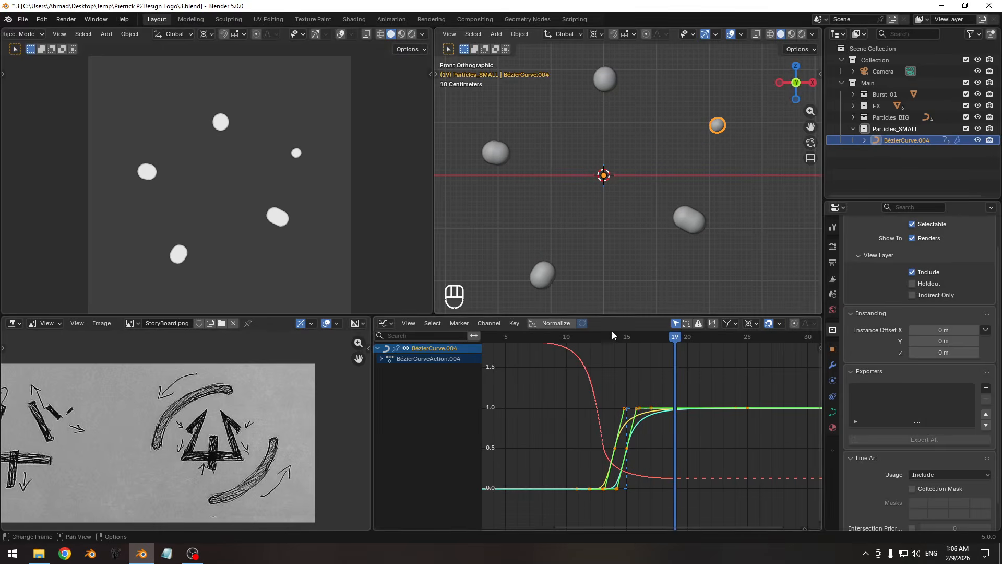
drag(594, 337, 638, 337)
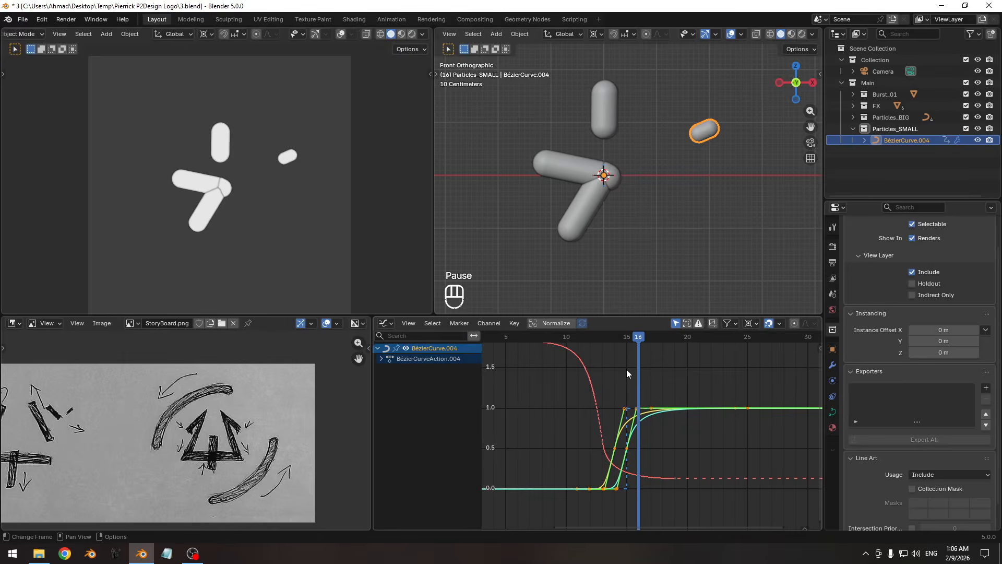
mouse_move(627, 339)
mouse_down()
mouse_move(599, 340)
mouse_move(694, 350)
mouse_move(609, 349)
mouse_move(696, 350)
mouse_move(599, 352)
mouse_move(625, 353)
mouse_up()
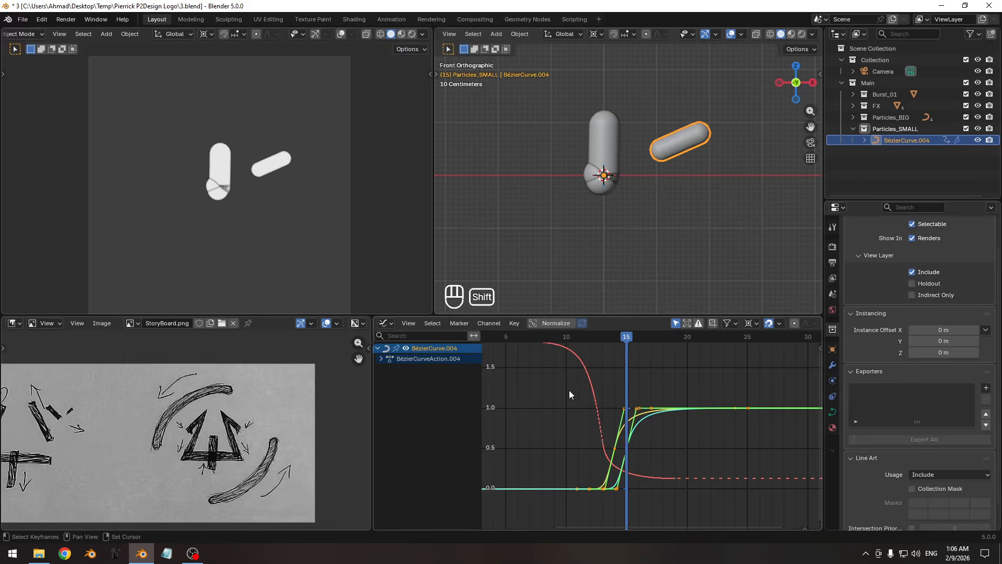
- Isolate the small dot's scale curve by hiding the other animation curves, and make it editable again
middle_drag(566, 394, 573, 423)
click(565, 418)
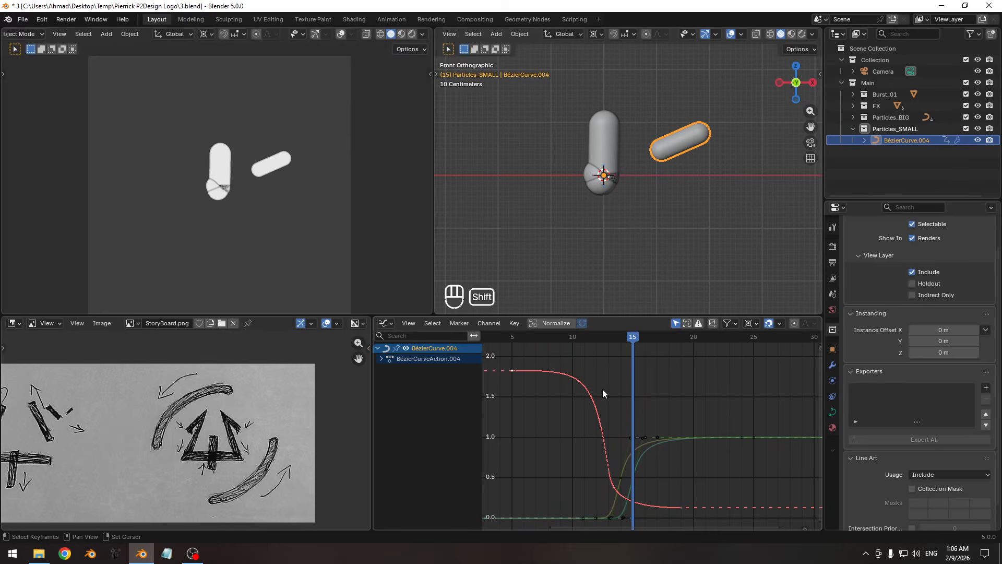
key(shift+h)
key(Tab)
shift+middle_drag(589, 396, 602, 394)
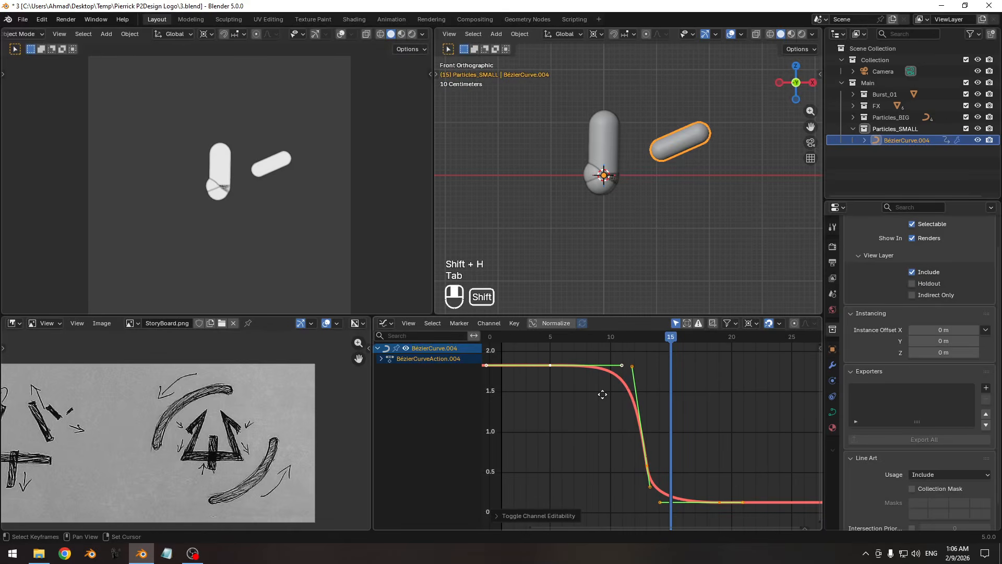
- Scale the keyframes along Y around the last keyframe's value, lowering the start value to about 1.3, and make the curve non-editable again
click(718, 501)
key(shift+s)
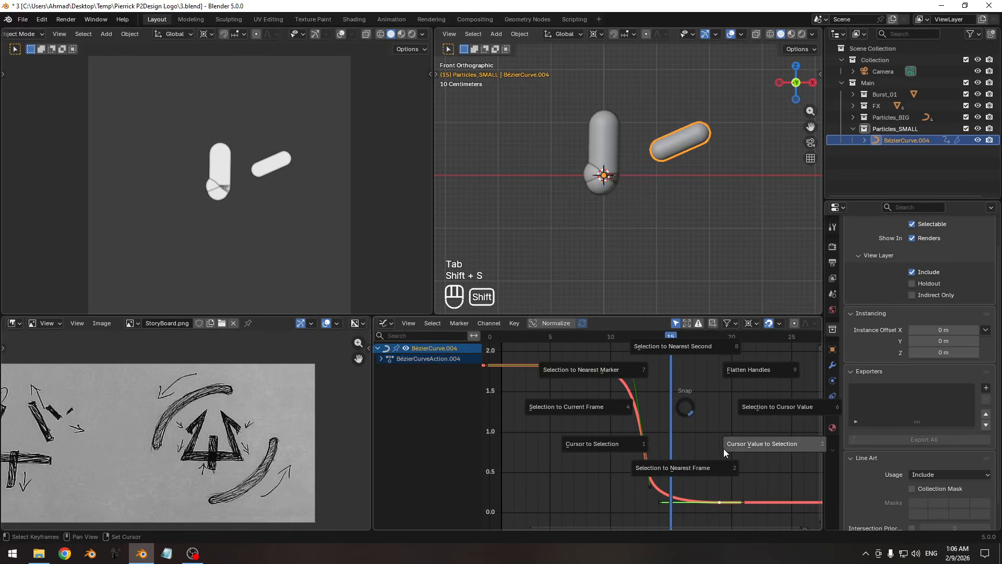
click(572, 387)
key(a)
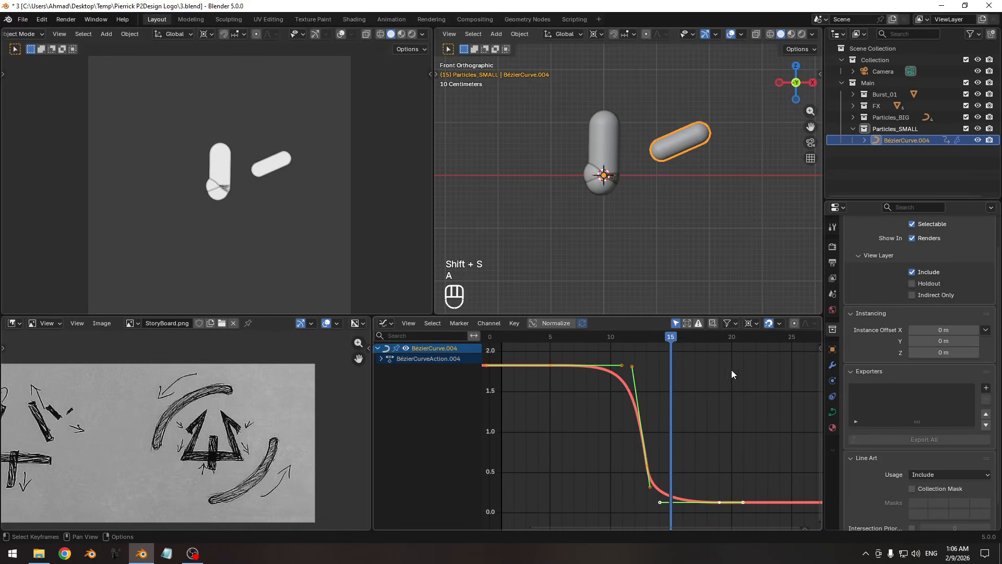
key(s)
key(y)
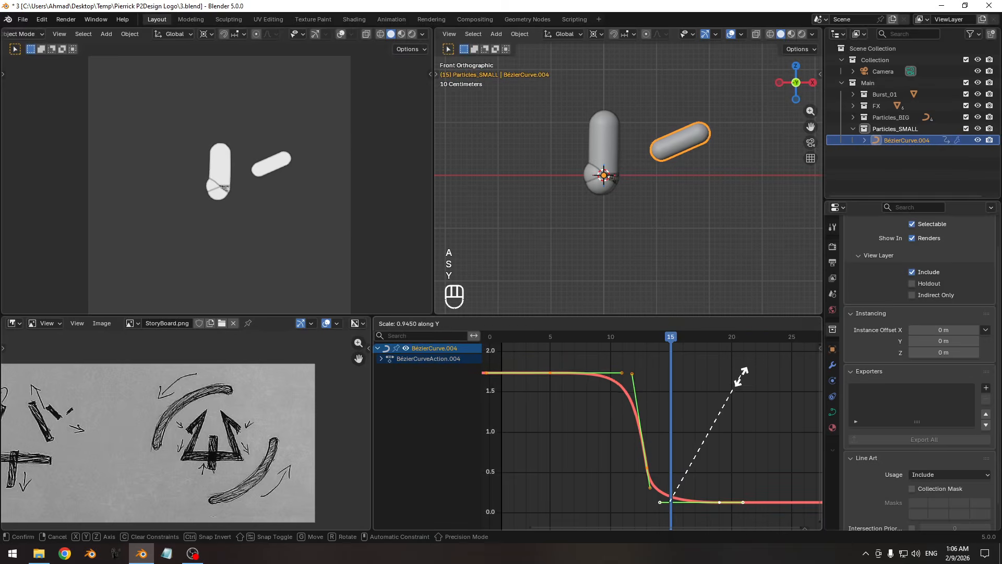
click(720, 404)
drag(662, 339, 694, 361)
key(Tab)
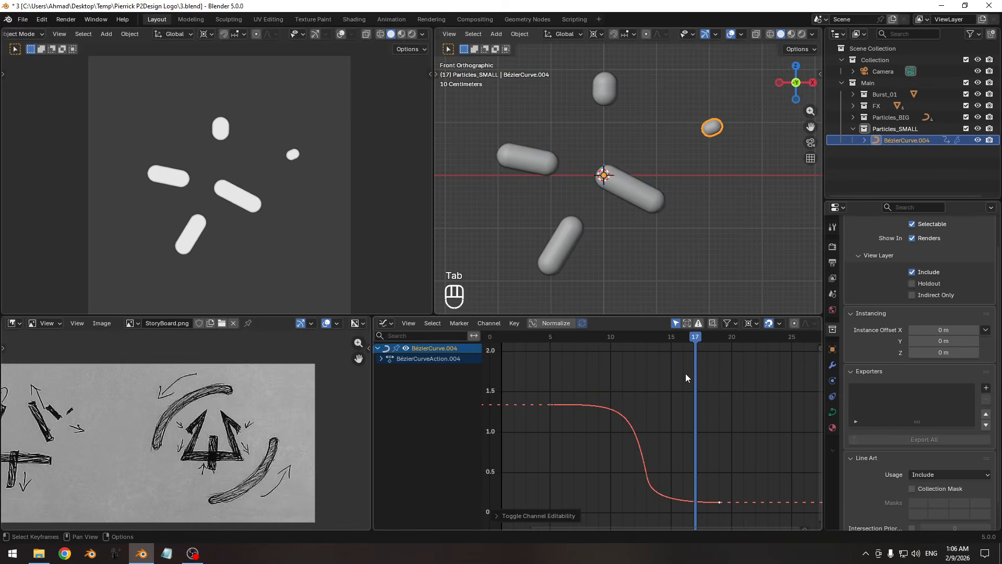
- Duplicate the small dot's curve in place, reveal the copy's hidden animation curves and move its editable keyframes about one frame later
key(shift+d)
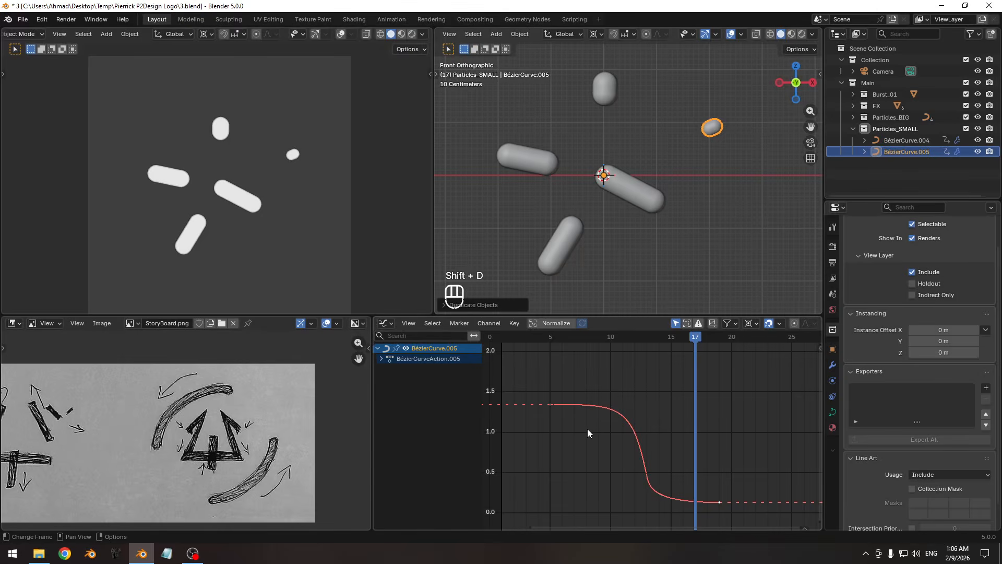
key(alt+h)
middle_drag(613, 437, 556, 415)
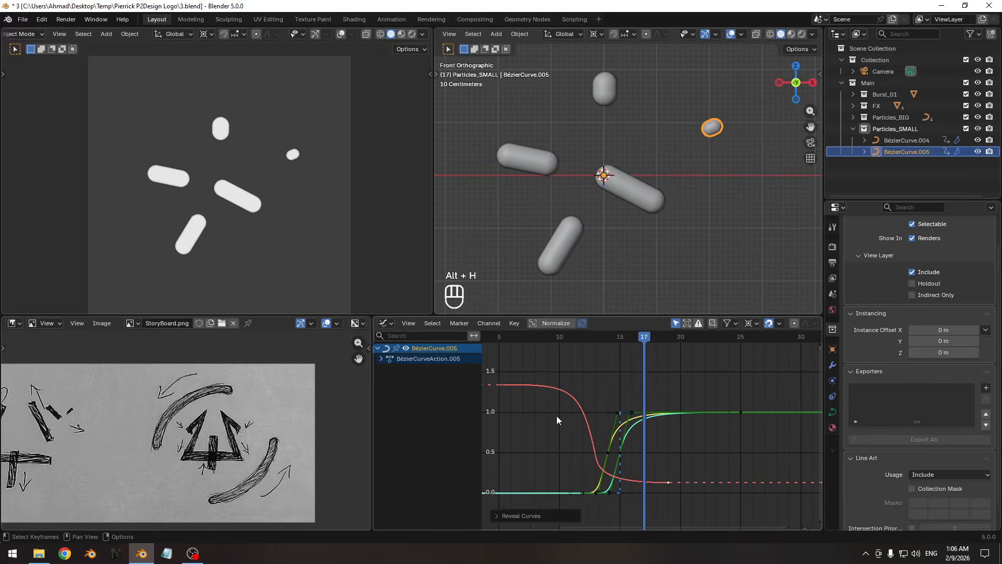
key(a)
key(g)
key(x)
click(568, 415)
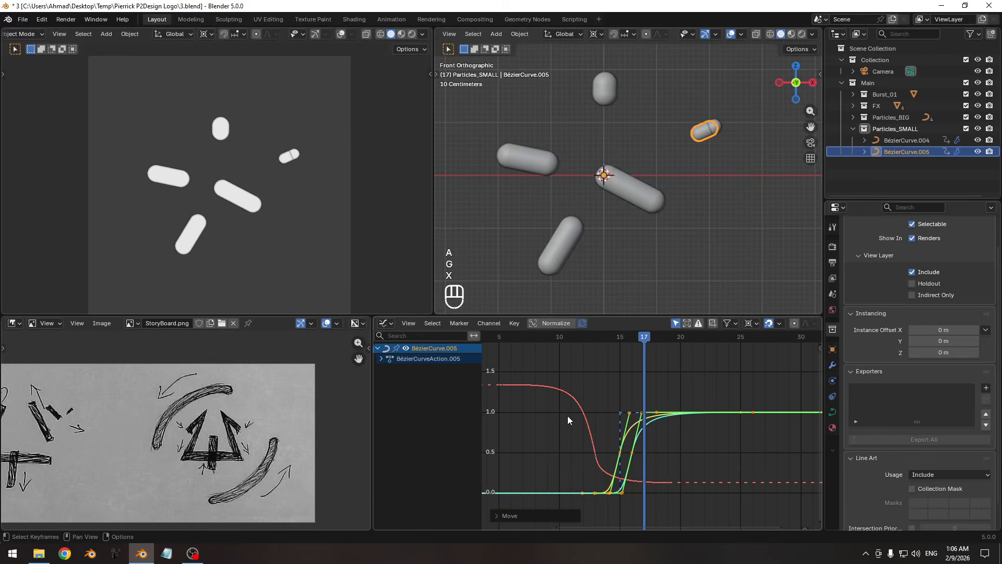
- At frame 25, move the duplicated curve's end point to the lower left of the logo, using the camera view's overlays as guide
drag(645, 337, 741, 337)
key(Tab)
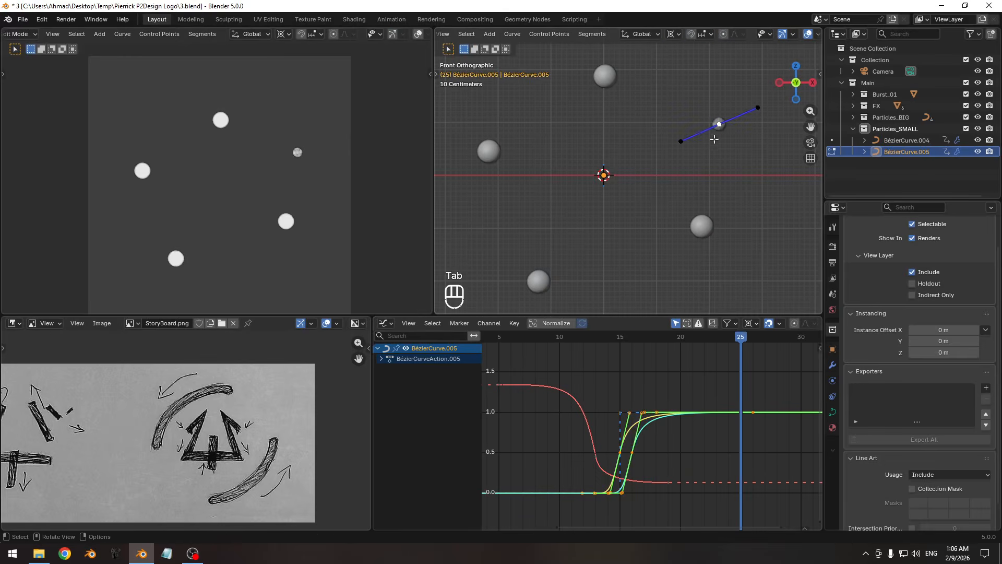
key(g)
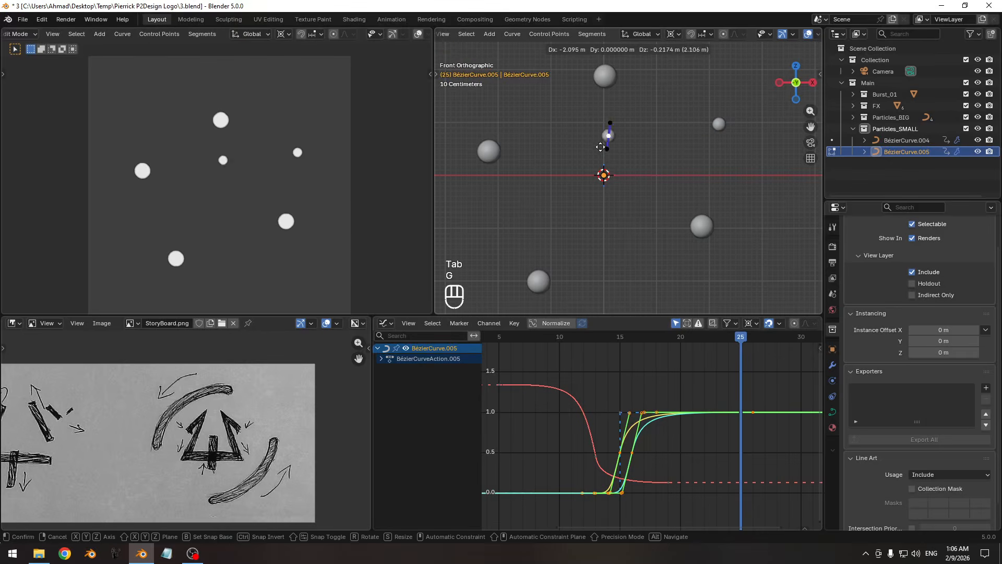
click(559, 160)
key(shift+alt+z)
key(g)
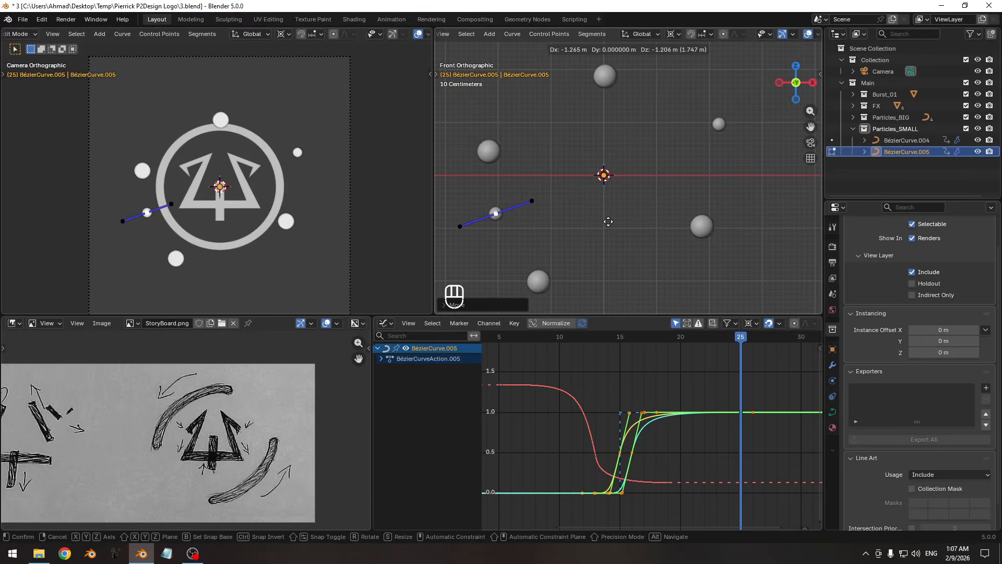
click(632, 216)
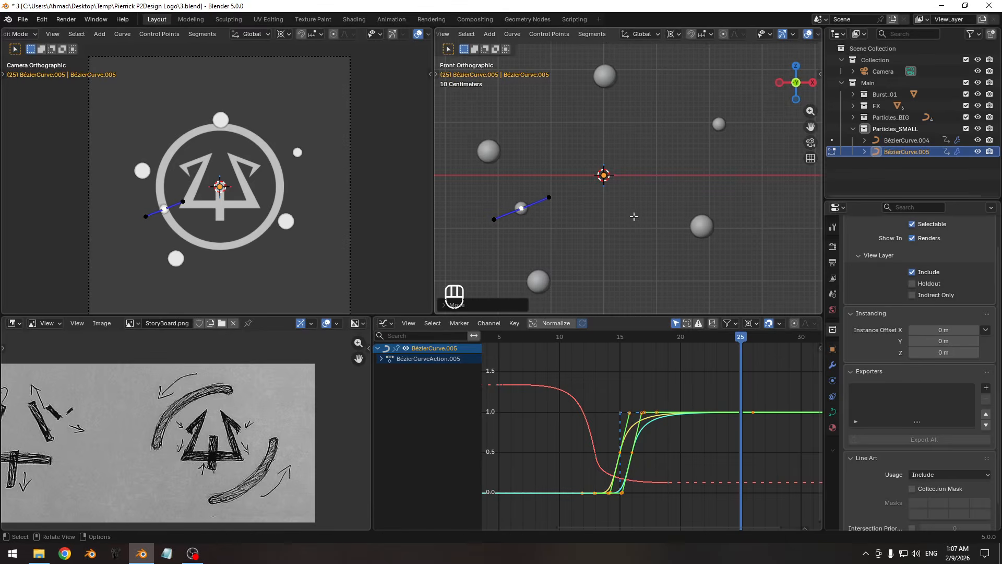
- Hide the camera view's overlays and nudge the end point until the small dot sits between the two big dots on the left
key(shift+alt+z)
key(g)
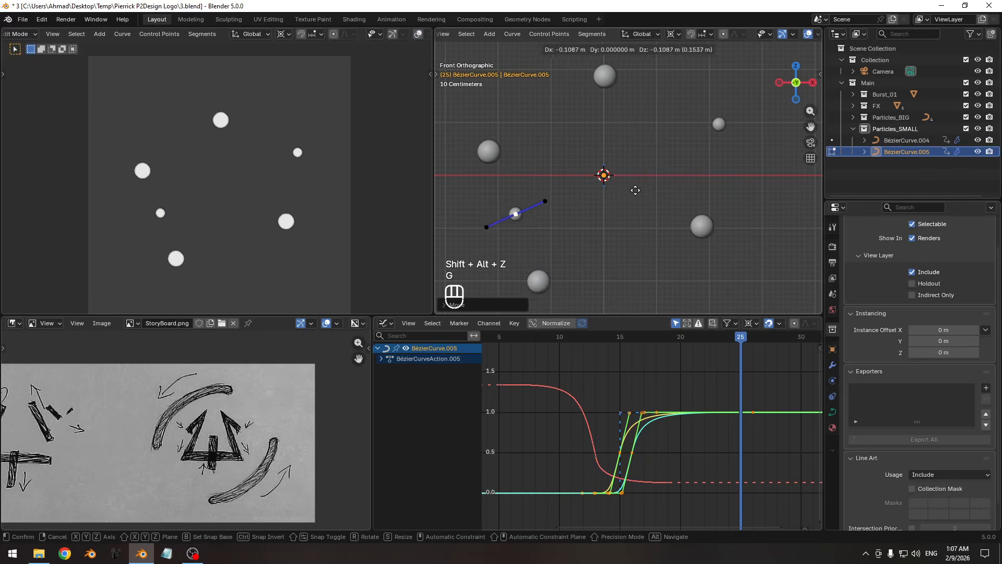
click(641, 187)
key(g)
click(646, 187)
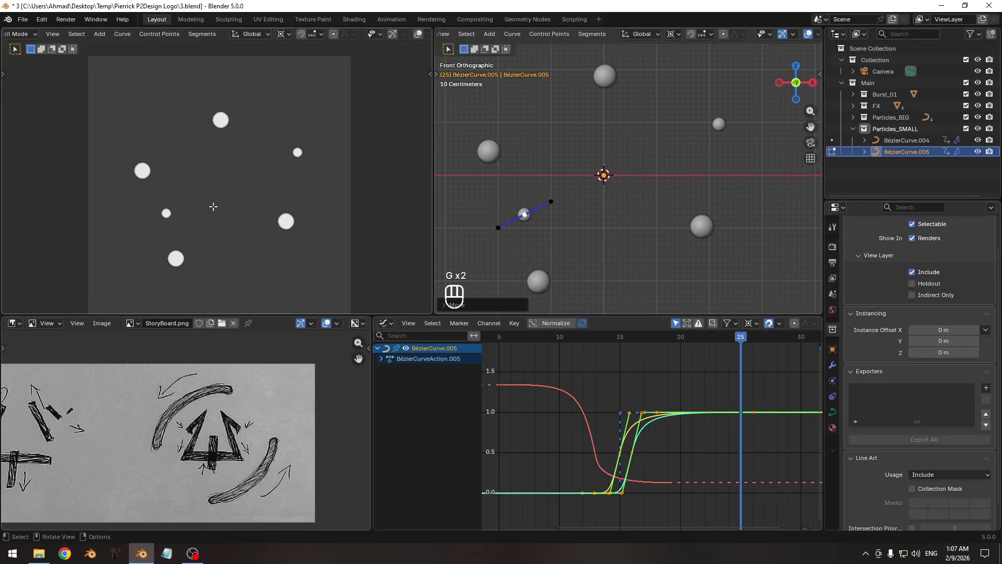
key(g)
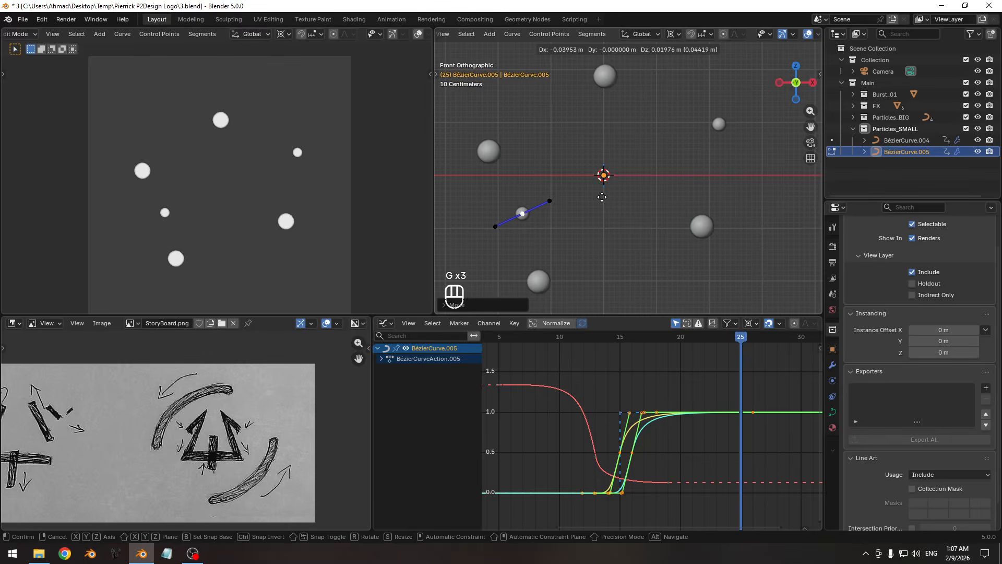
click(601, 197)
key(g)
click(602, 192)
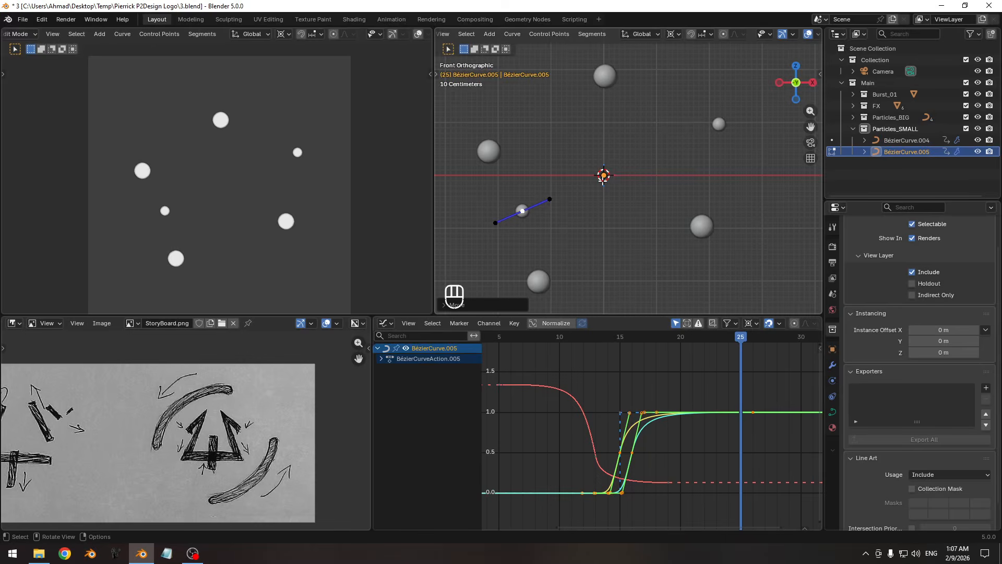
key(g)
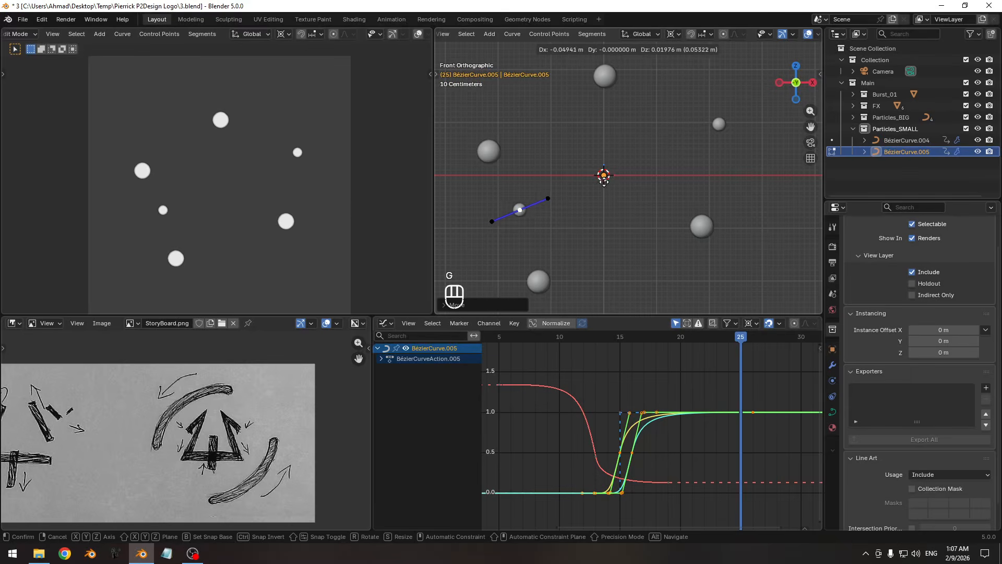
click(588, 186)
key(g)
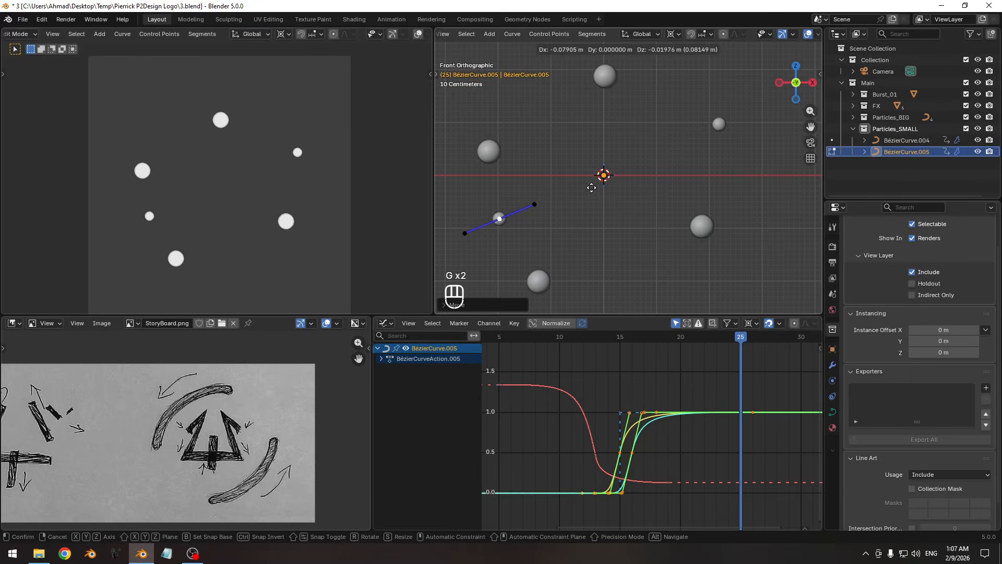
click(583, 194)
key(g)
click(583, 195)
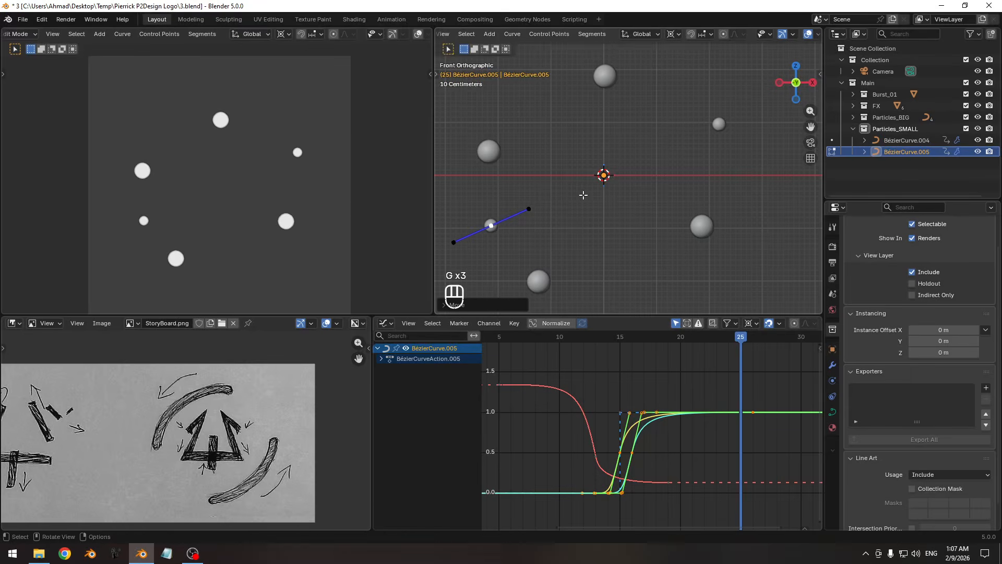
key(g)
click(594, 202)
key(Tab)
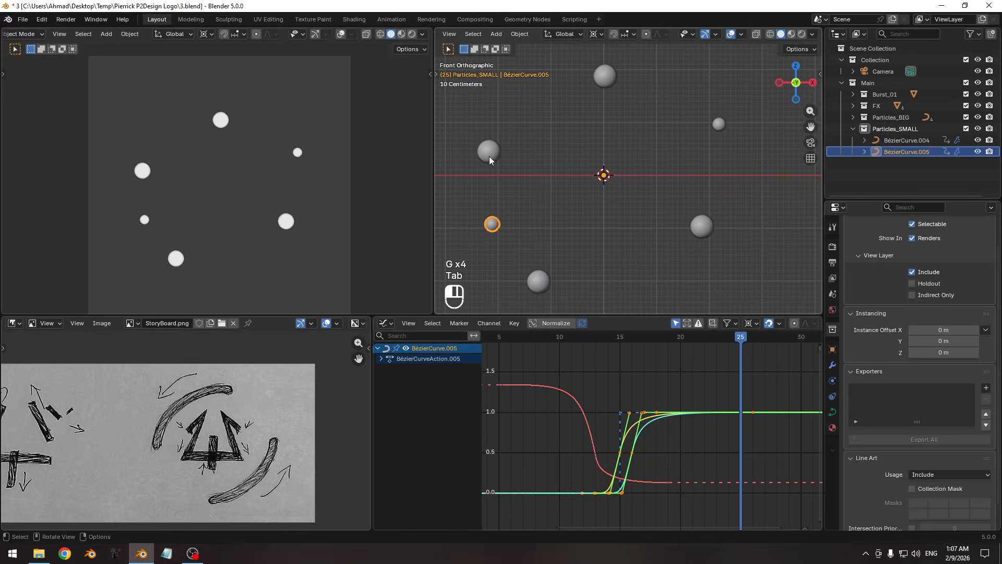
- Move the upper-left big dot's end point slightly upward to widen its gap to the small dot
click(491, 155)
key(Tab)
key(g)
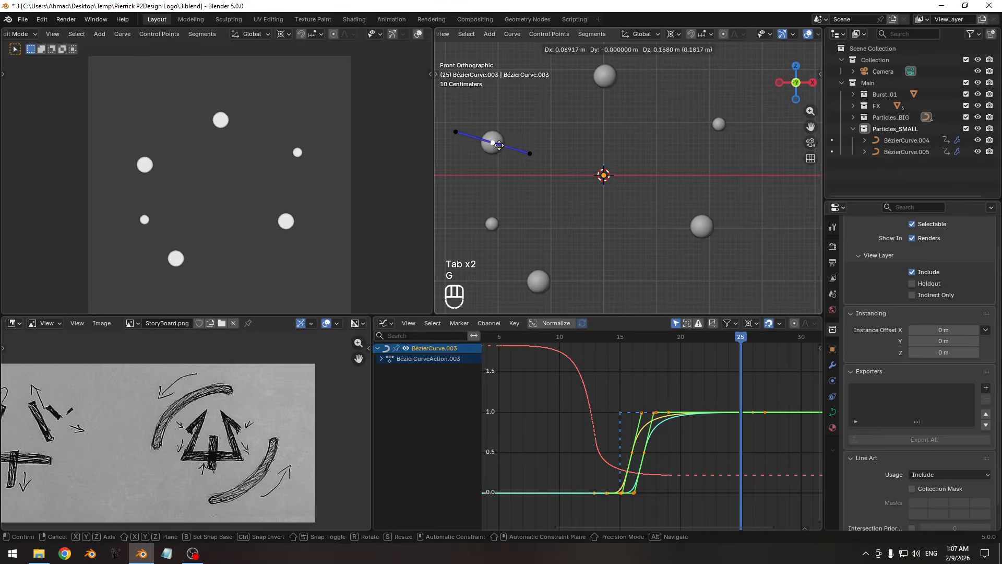
click(496, 145)
key(Tab)
- Move the bottom big dot's end point to the right, closer to directly beneath the logo's center, and fine-tune its position
click(542, 282)
key(Tab)
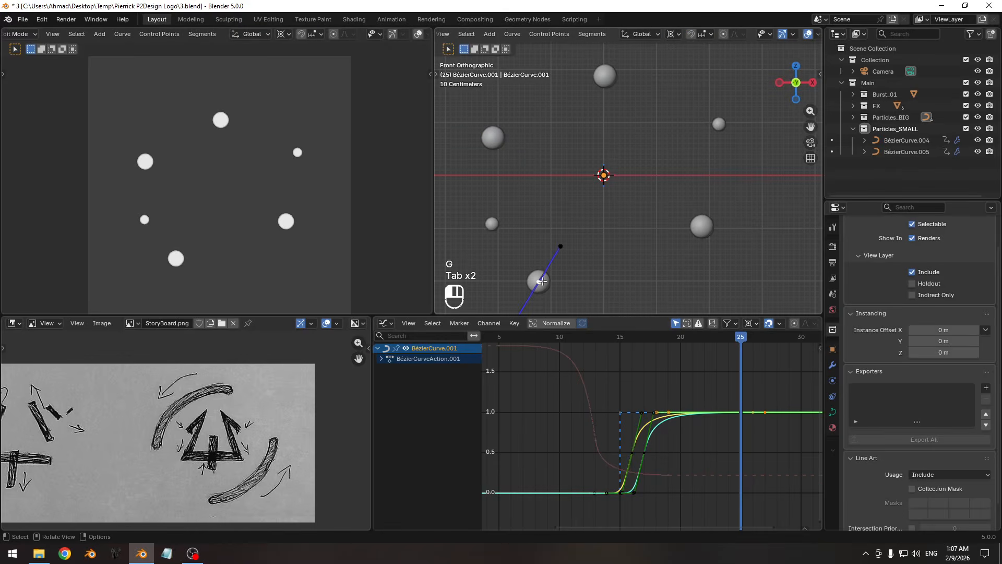
key(g)
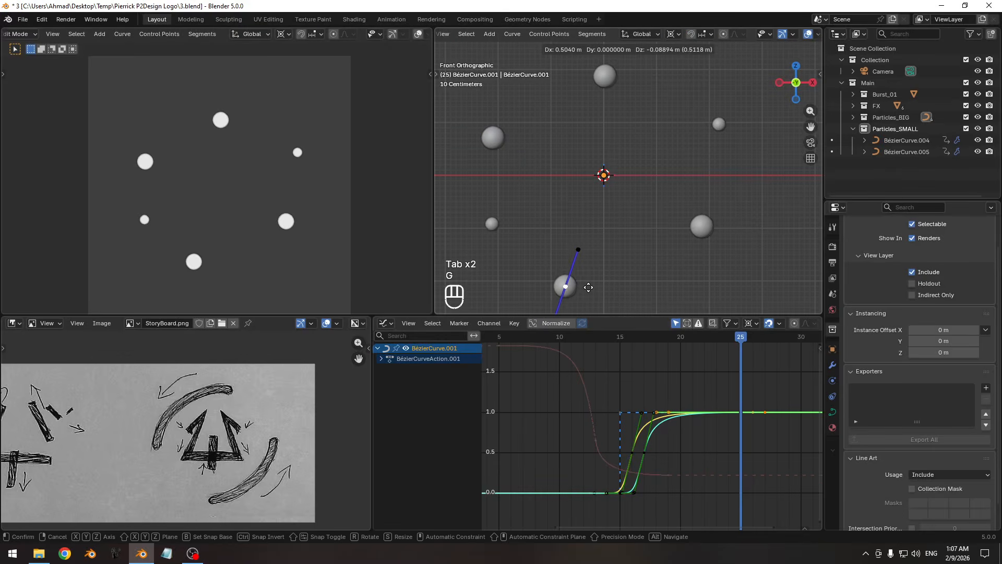
click(596, 282)
key(g)
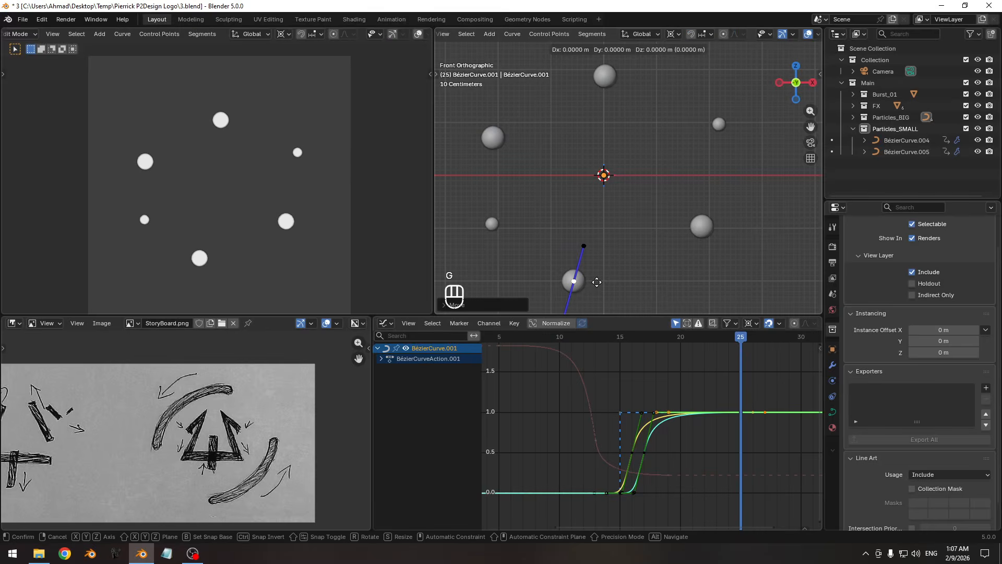
click(598, 282)
key(g)
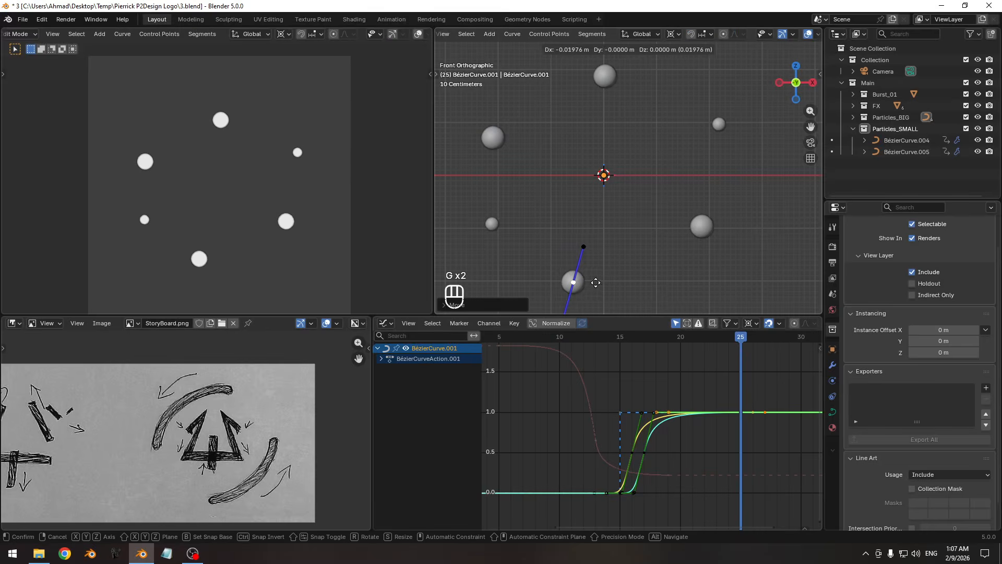
click(592, 282)
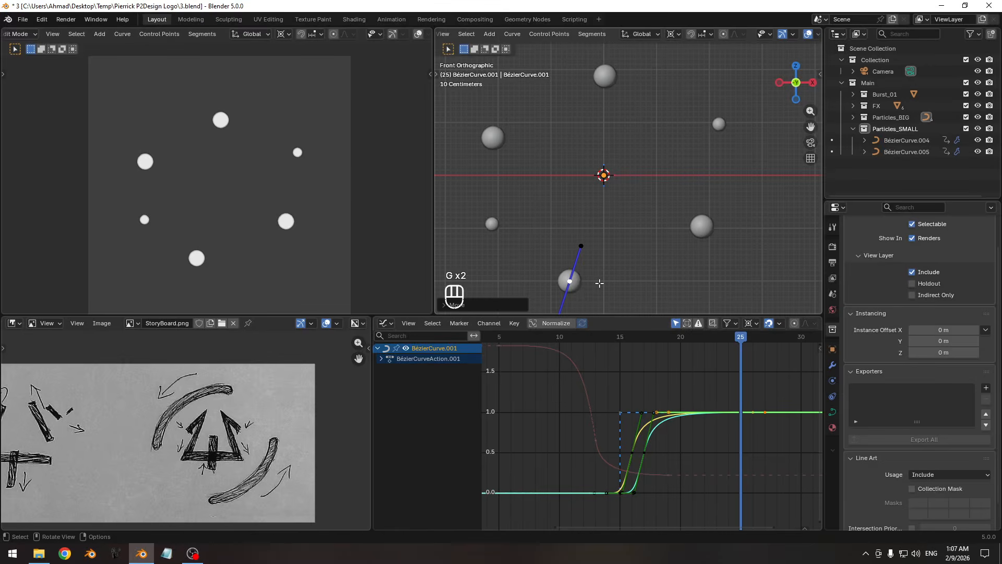
- Show the camera view's overlays and nudge the bottom big dot's end point slightly further right against the logo circle
key(shift+alt+z)
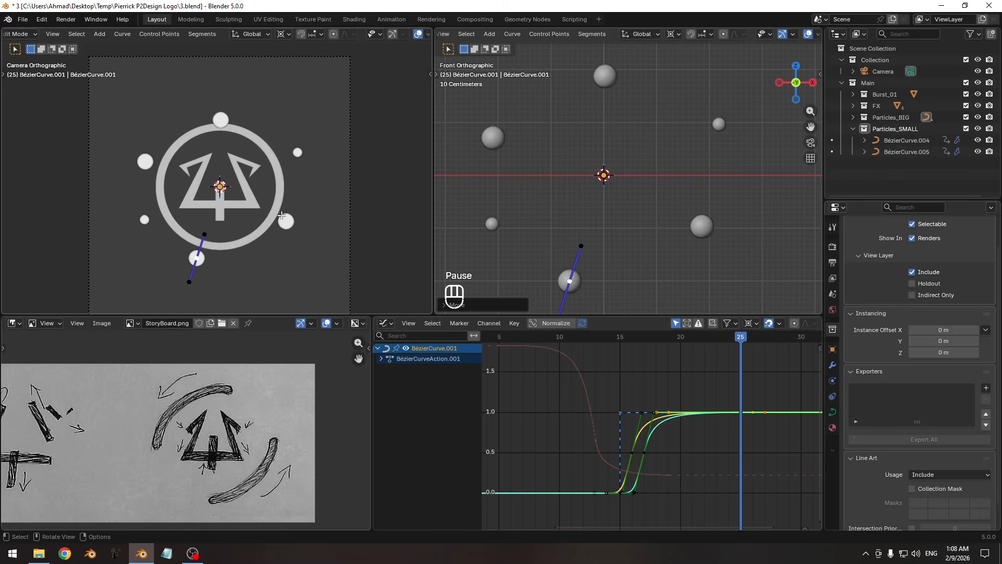
key(g)
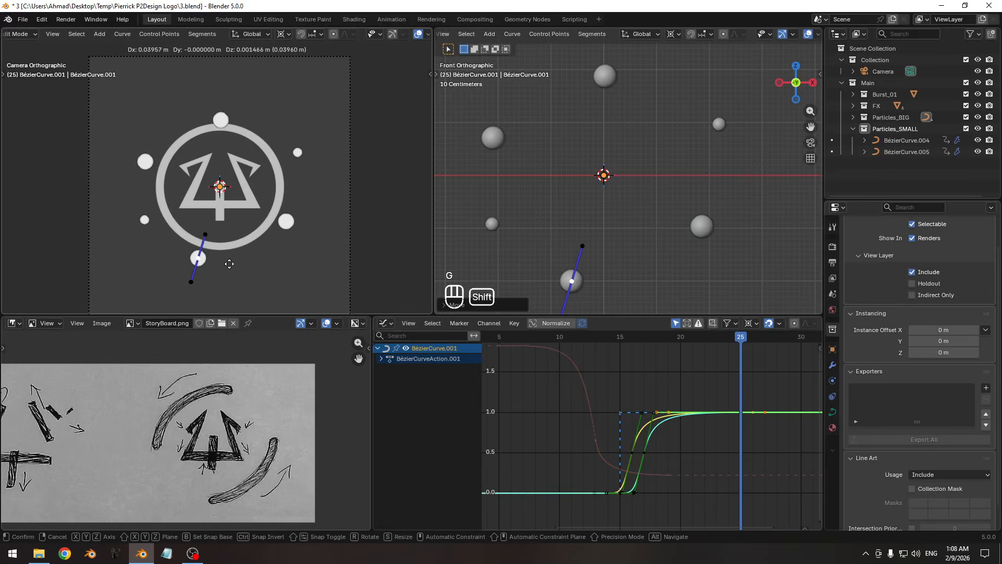
click(236, 261)
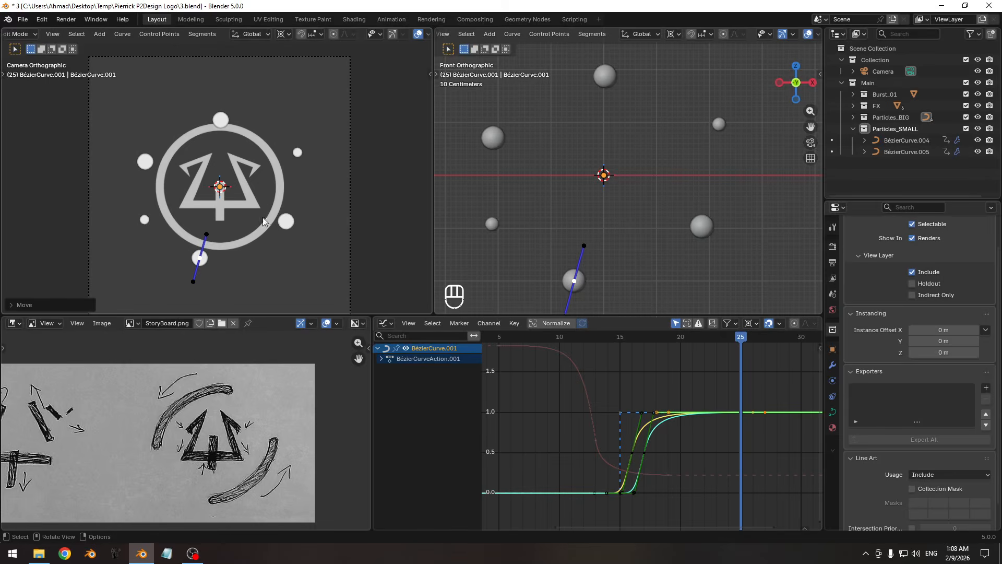
key(Tab)
- At frame 17, reveal the hidden animation curves of the small dot at the upper right of the logo
click(496, 224)
click(692, 337)
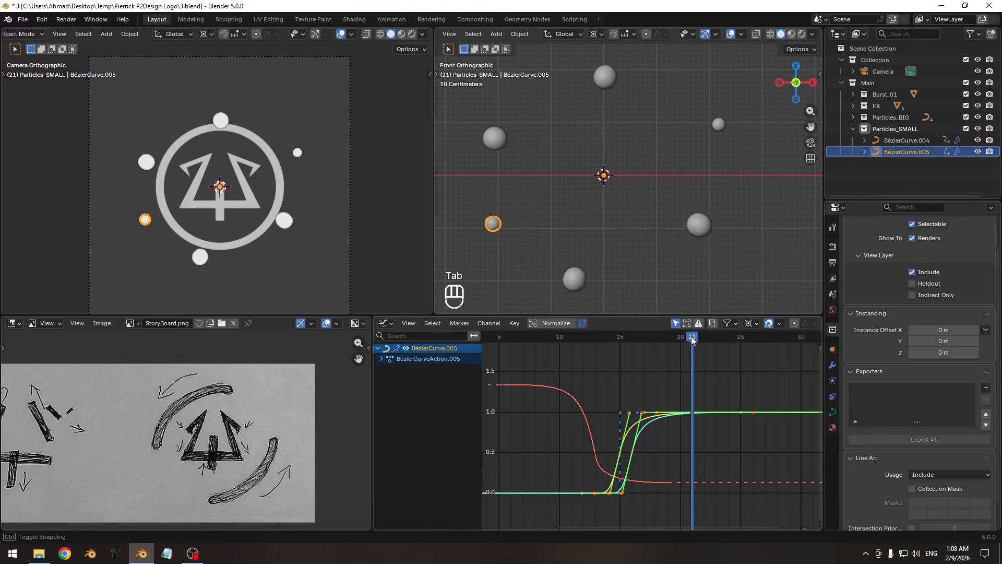
drag(691, 336, 647, 337)
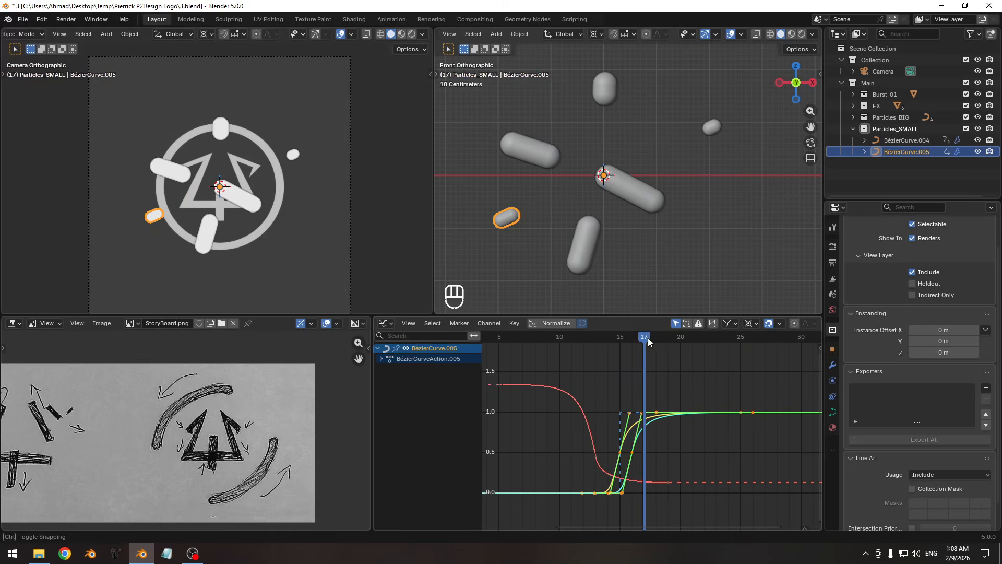
click(712, 127)
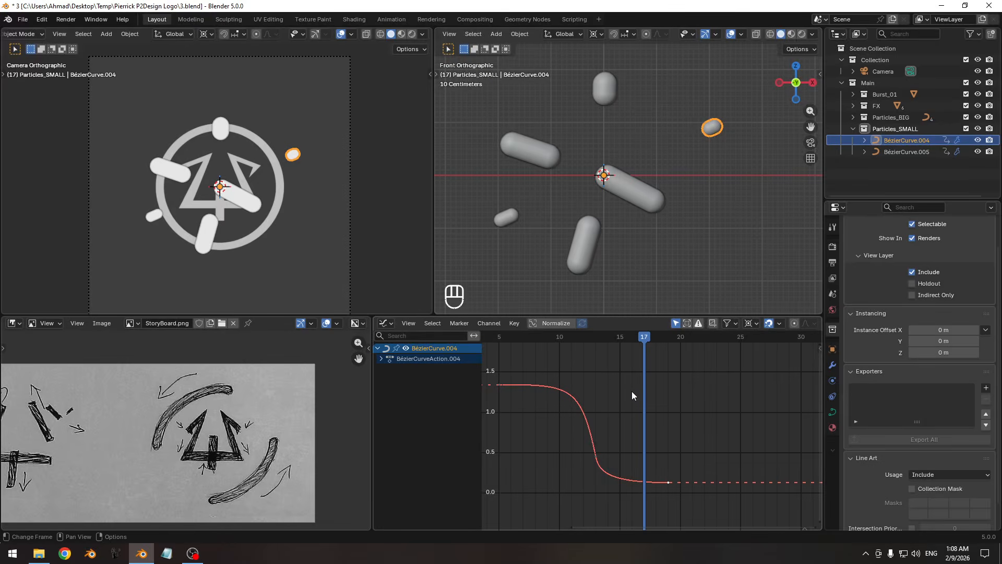
key(alt+h)
- Scrub through the burst up to frame 24 with the lower-left small dot selected to check its motion and timing
click(506, 212)
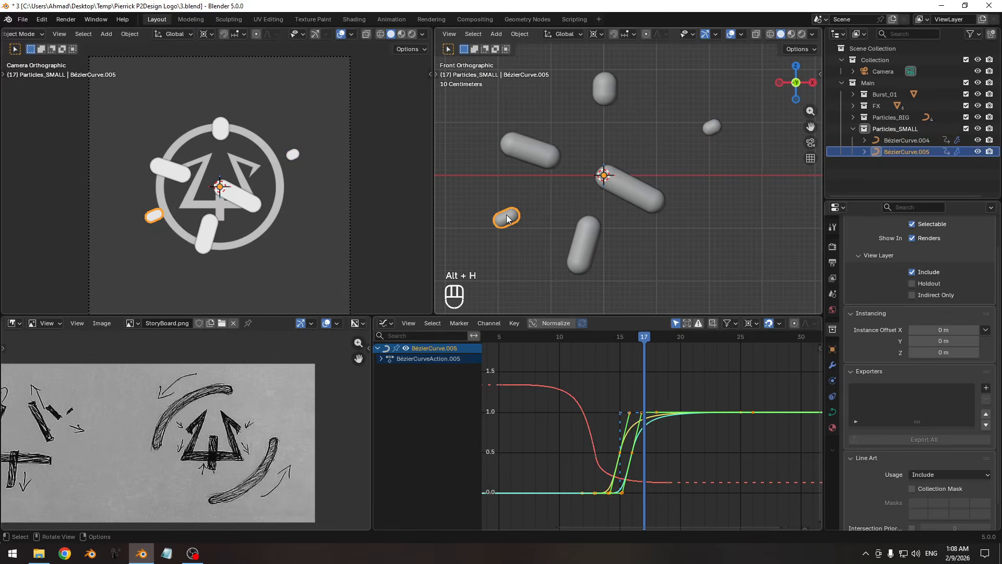
drag(587, 336, 668, 336)
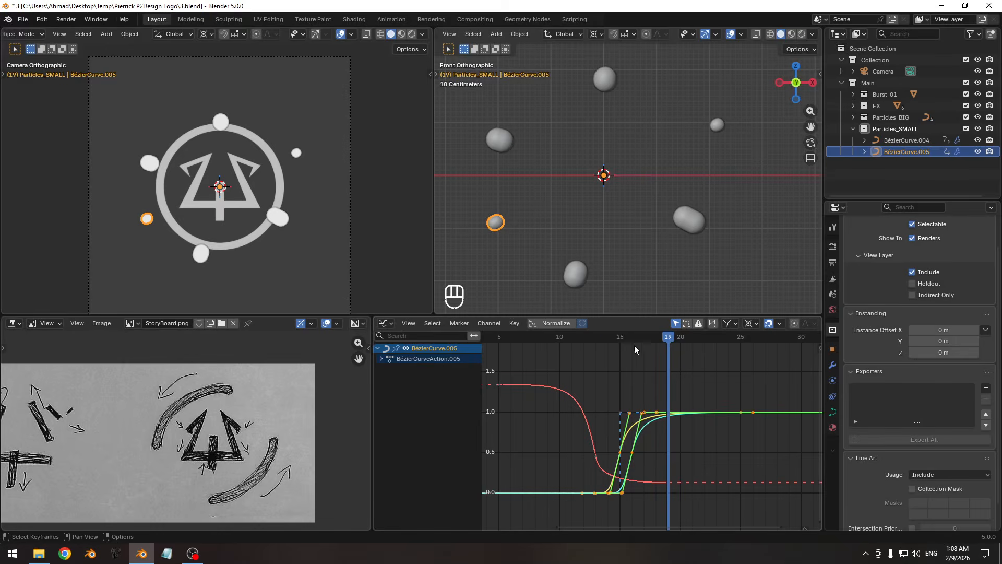
drag(631, 336, 729, 346)
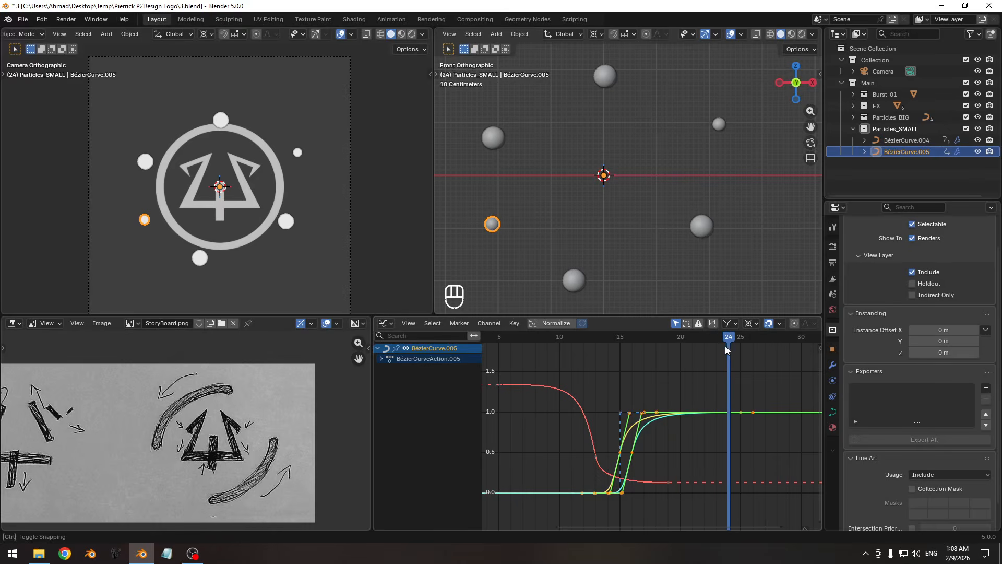
- Rotate the end points of the bottom and lower-right big dots together about 4 degrees counter-clockwise around the center to even out the spacing
click(699, 228)
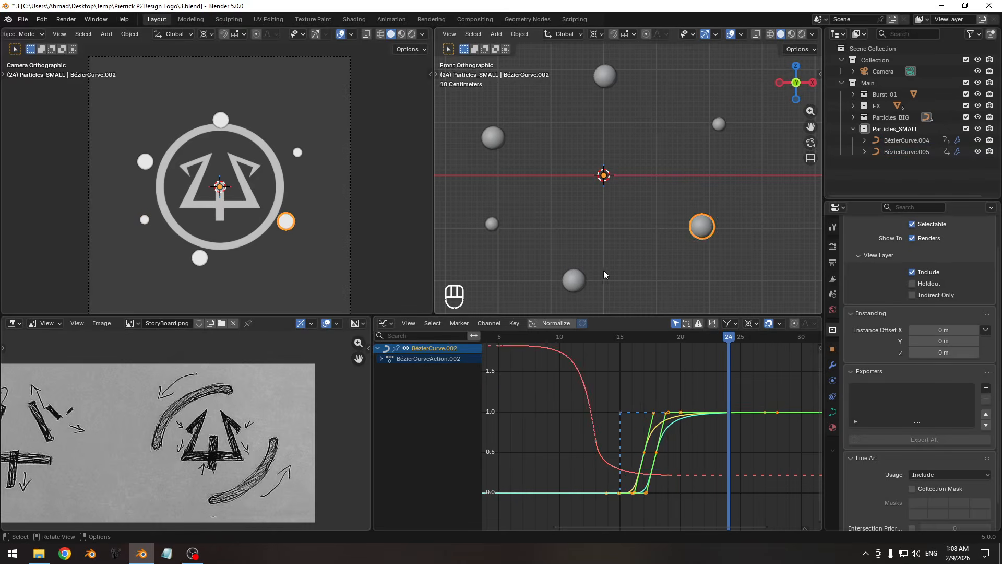
shift+click(578, 282)
key(Tab)
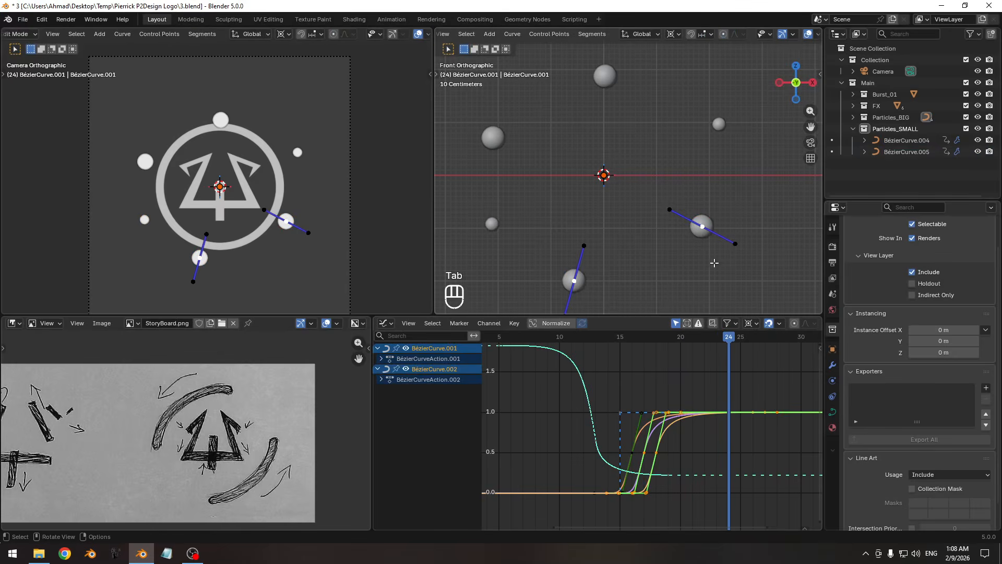
key(t)
key(t)
key(r)
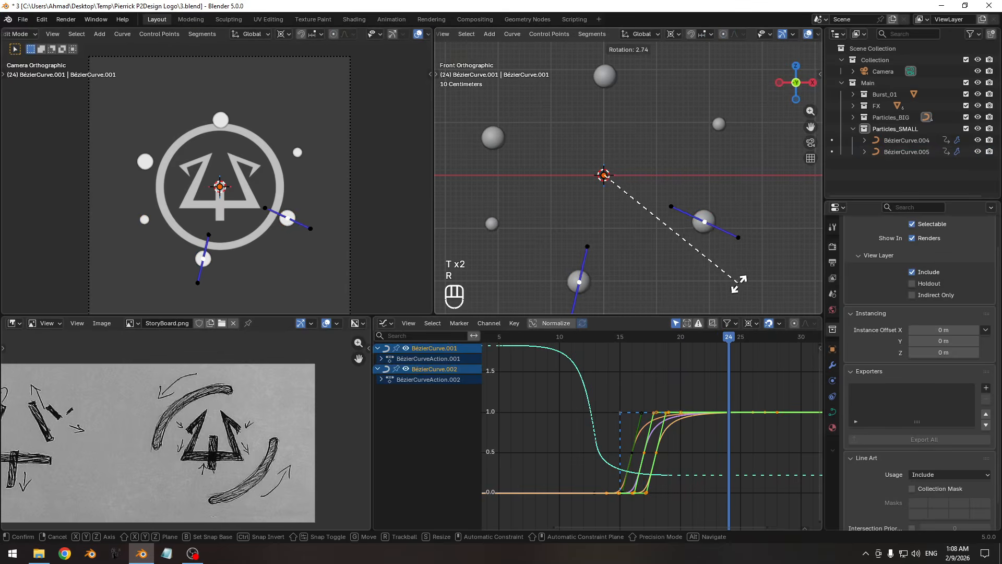
click(741, 283)
key(r)
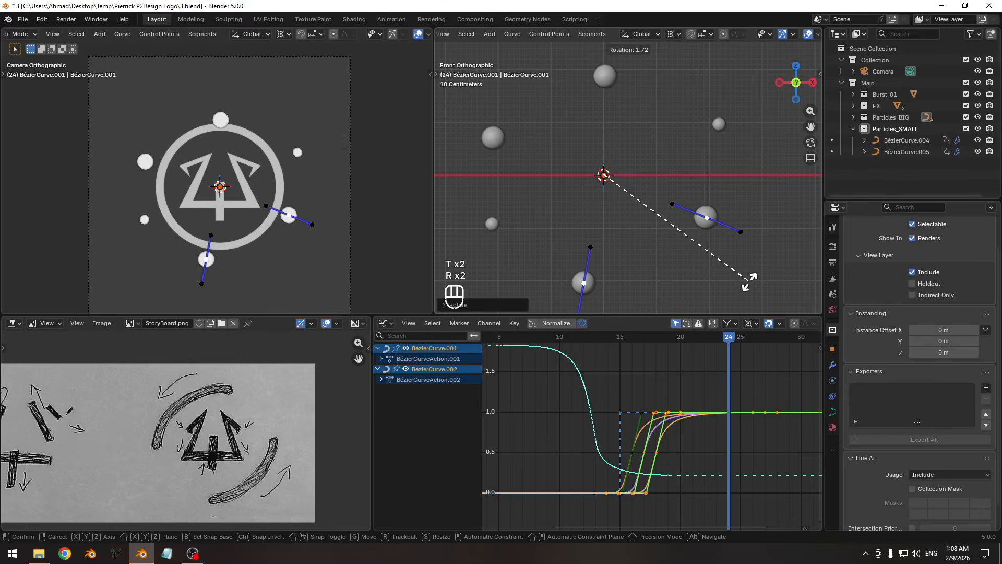
key(r)
click(747, 282)
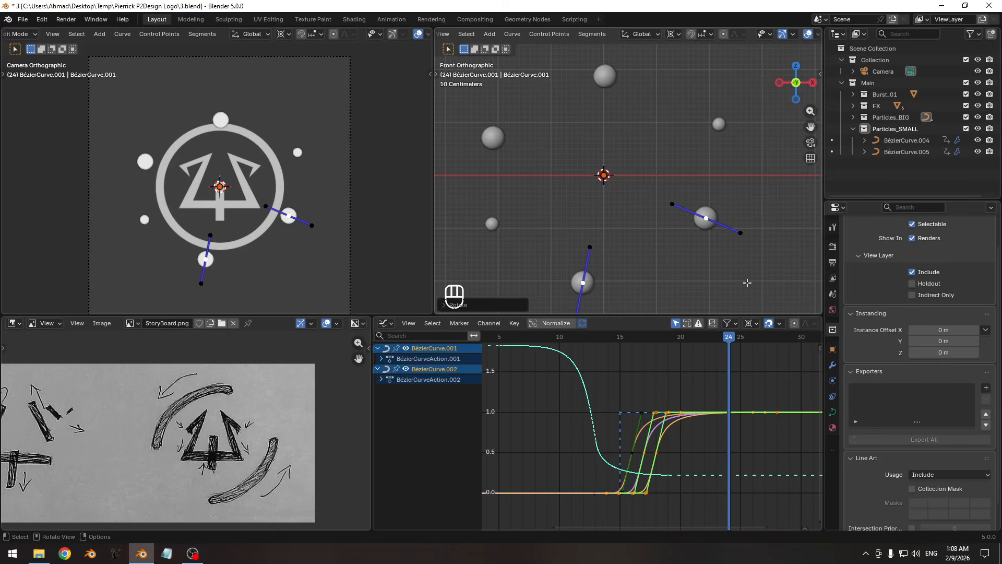
key(Tab)
- Hide the camera view's overlays and replay the burst from the first frame several times to check the dots' spacing and staggered timing
key(shift+alt+z)
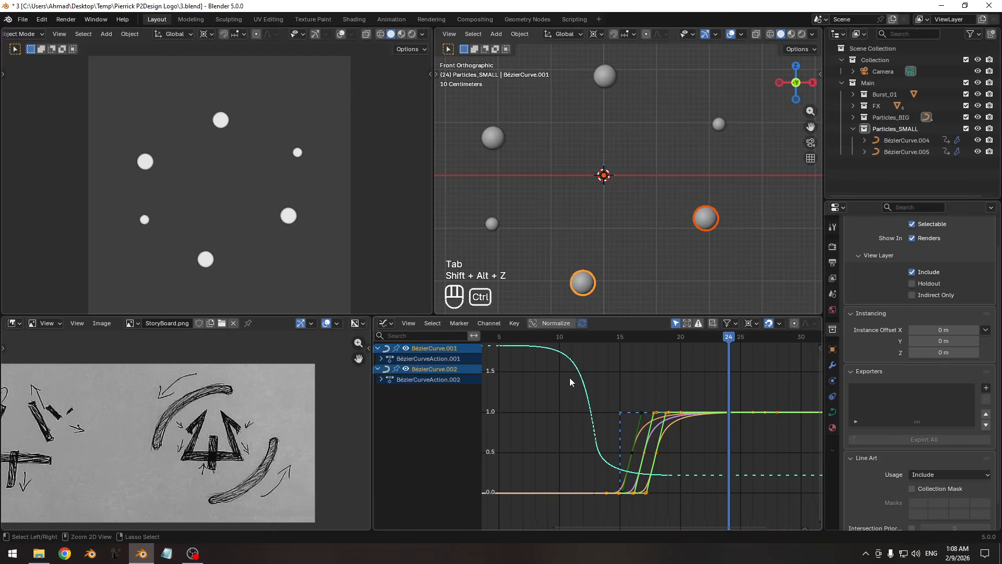
ctrl+middle_drag(569, 378, 569, 380)
drag(548, 336, 514, 338)
key(space)
key(space)
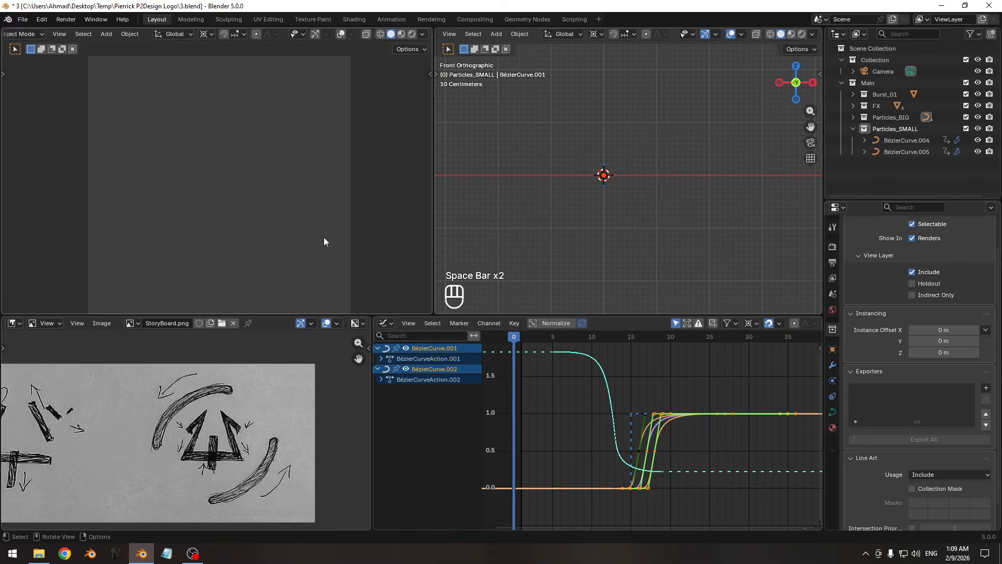
key(space)
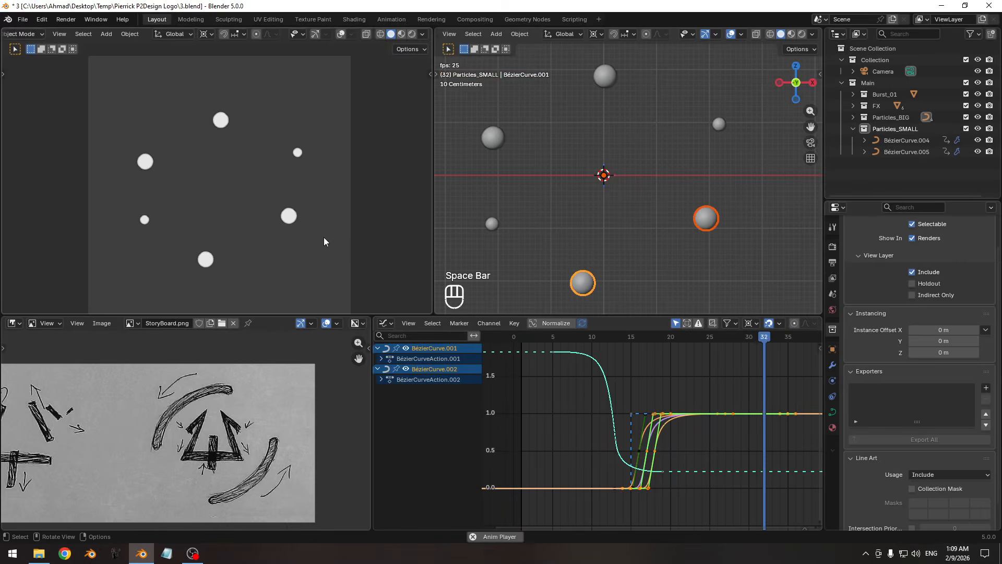
key(space)
key(shift+Left)
key(space)
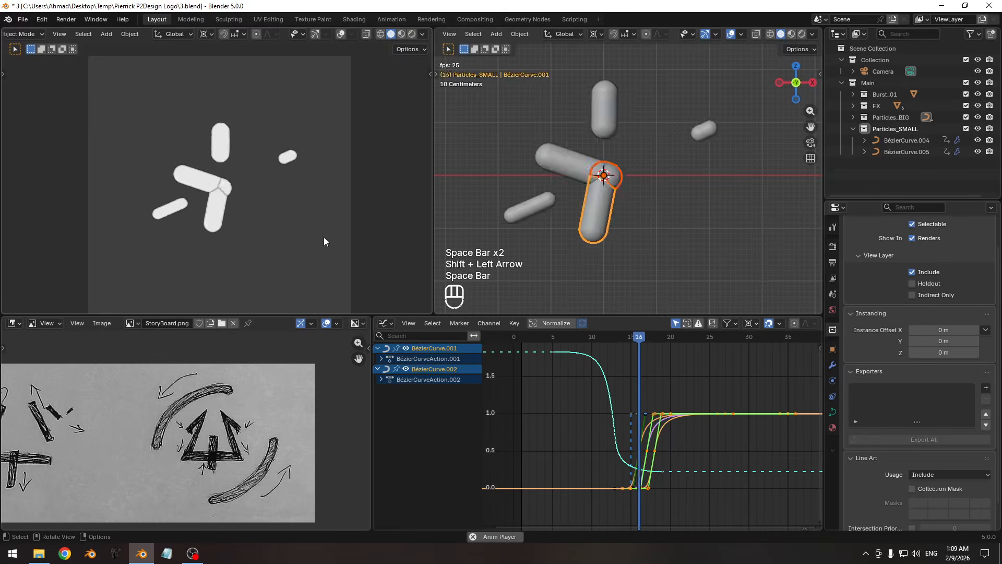
key(space)
key(shift+Left)
key(space)
key(space)
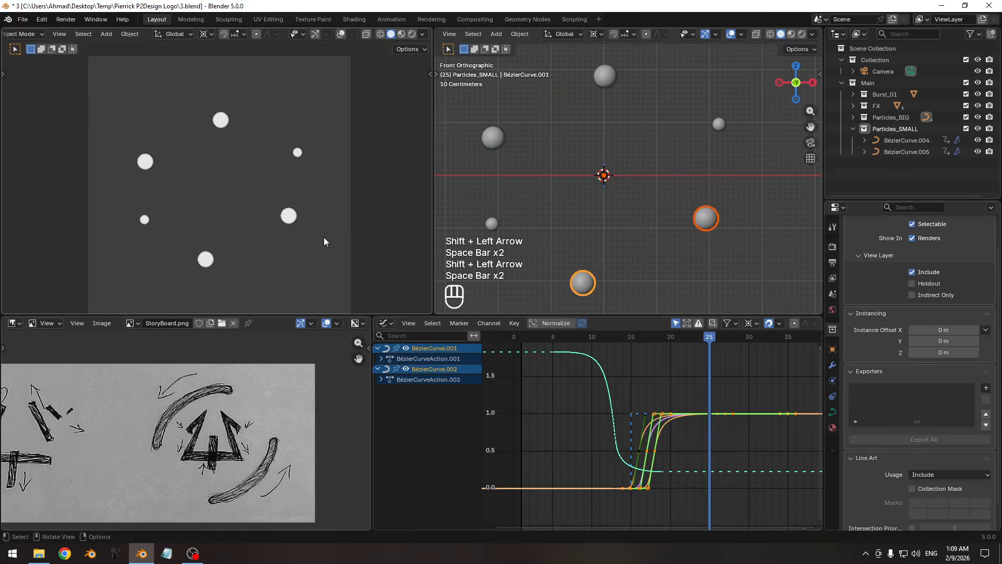
key(shift+Left)
key(space)
key(space)
key(shift+Left)
key(space)
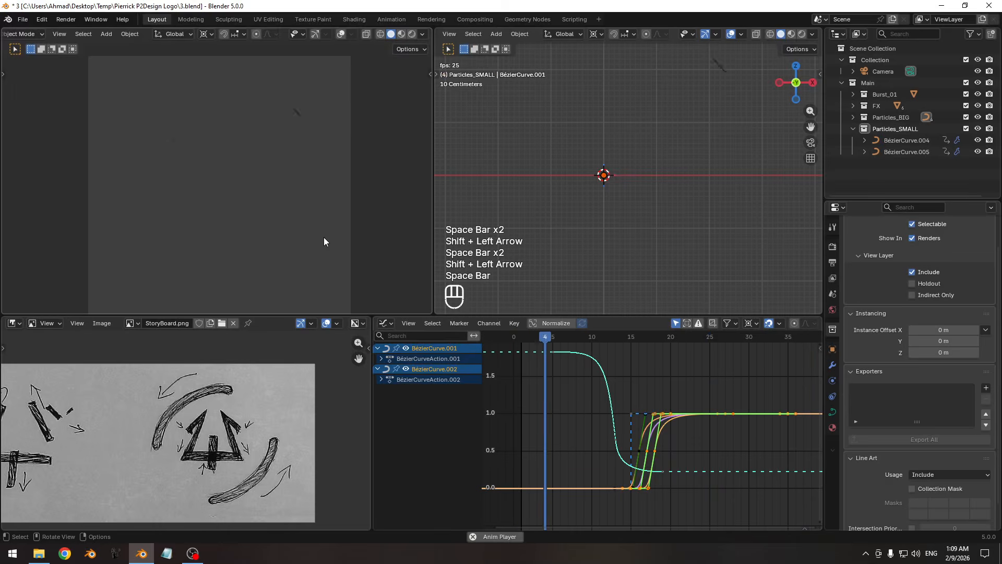
key(space)
key(shift+Left)
key(space)
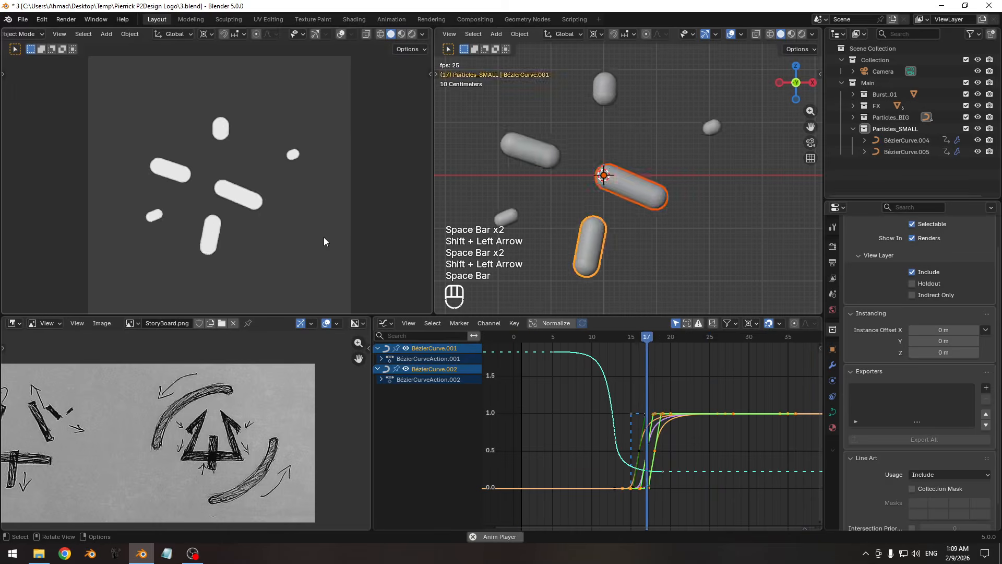
key(space)
key(shift+Left)
key(space)
key(space)
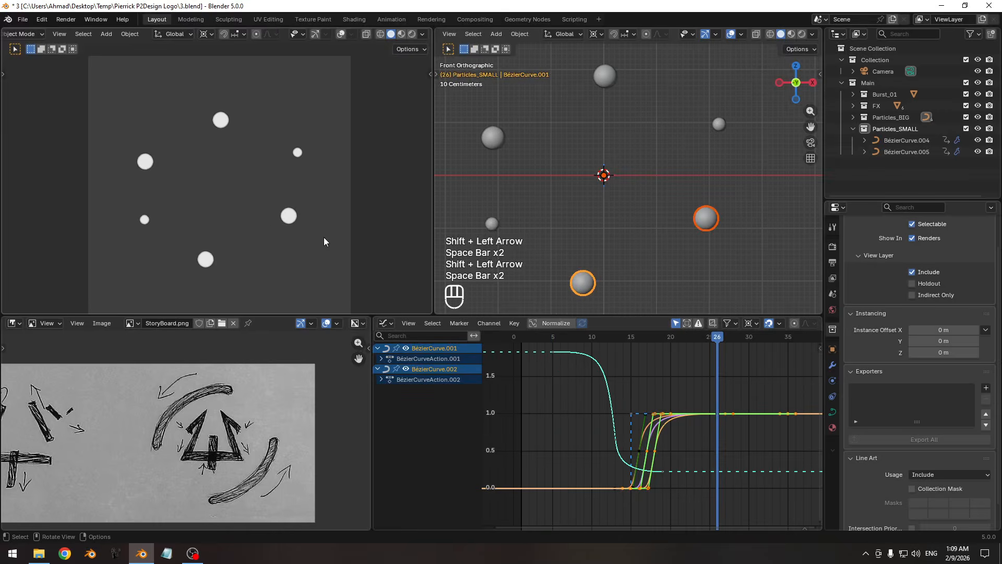
key(shift+Left)
key(space)
key(space)
key(shift+Left)
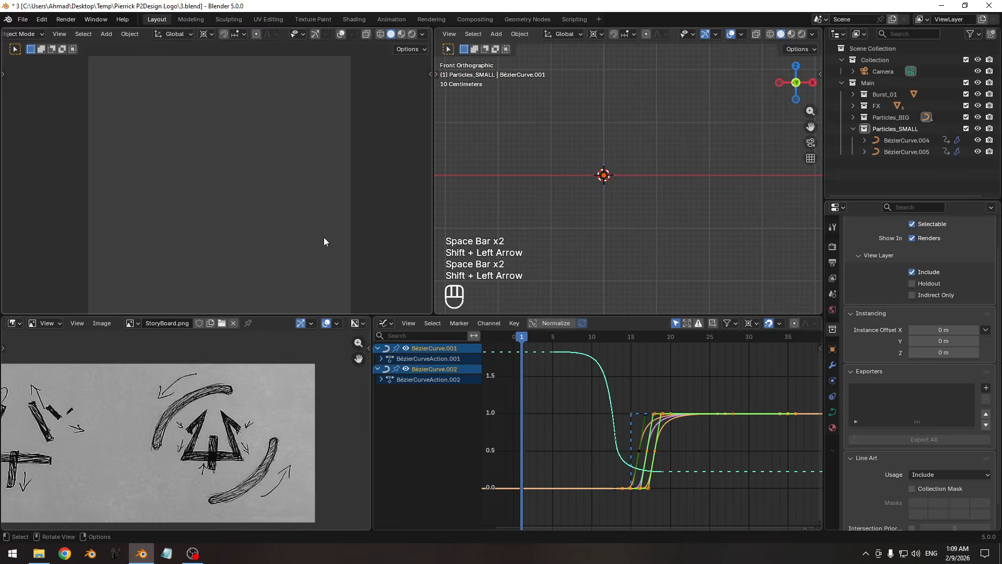
key(space)
key(space)
key(shift+Left)
key(space)
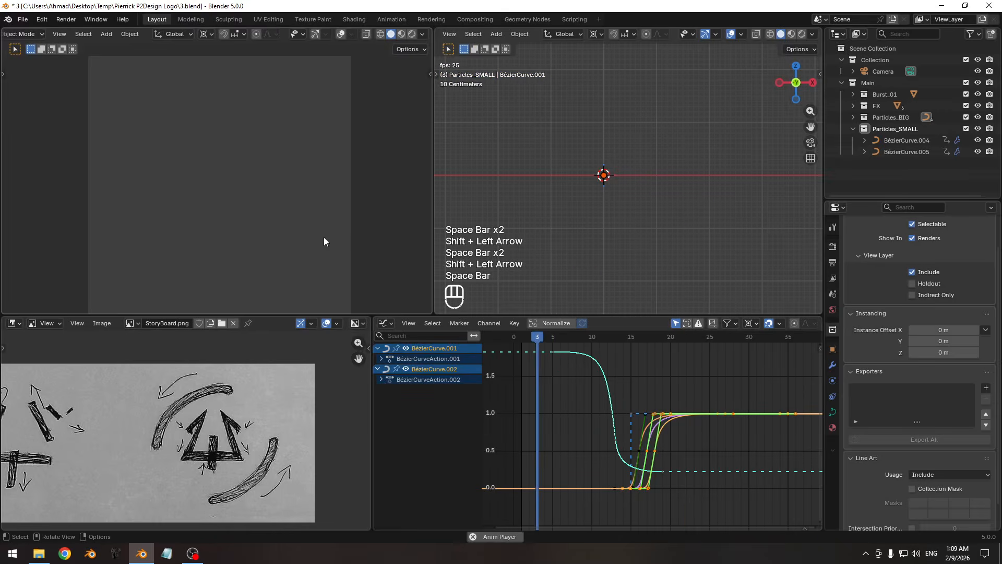
key(space)
key(shift+Left)
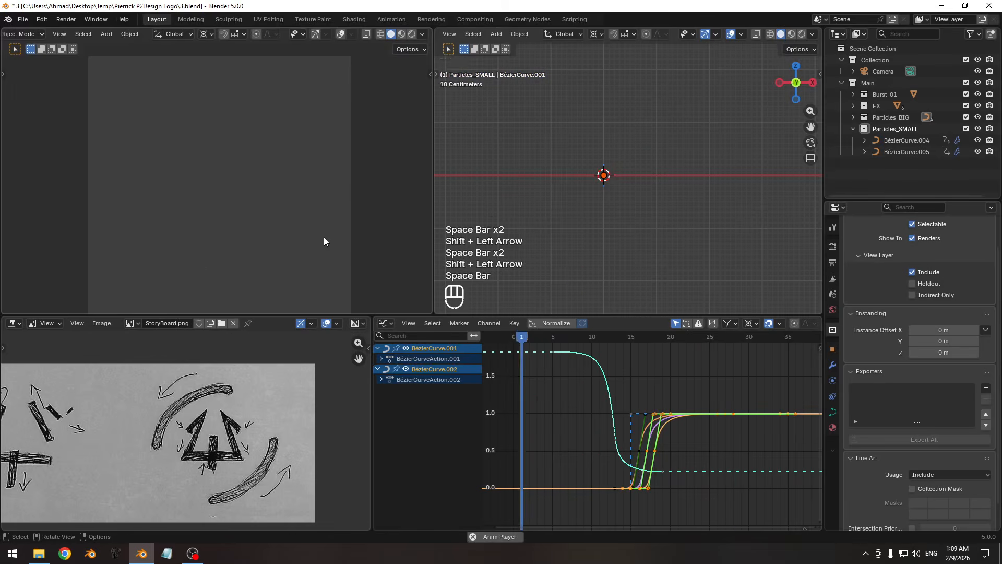
key(space)
key(shift+Left)
key(space)
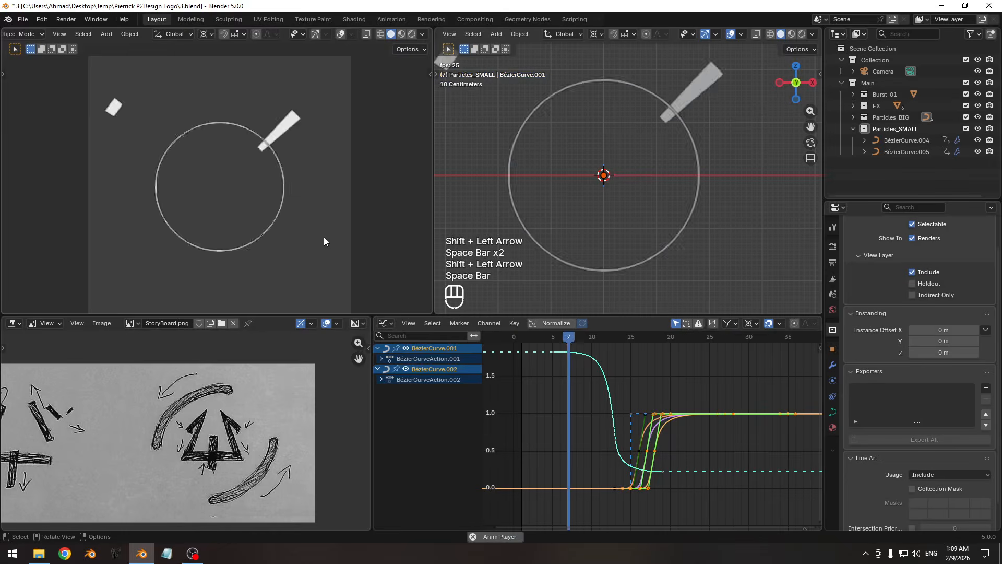
key(space)
key(shift+Left)
key(space)
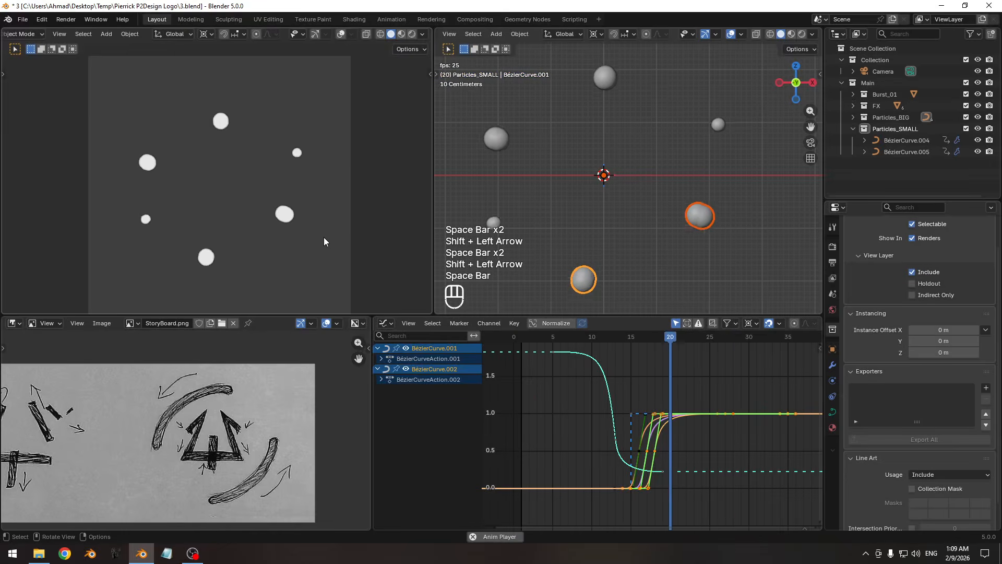
key(space)
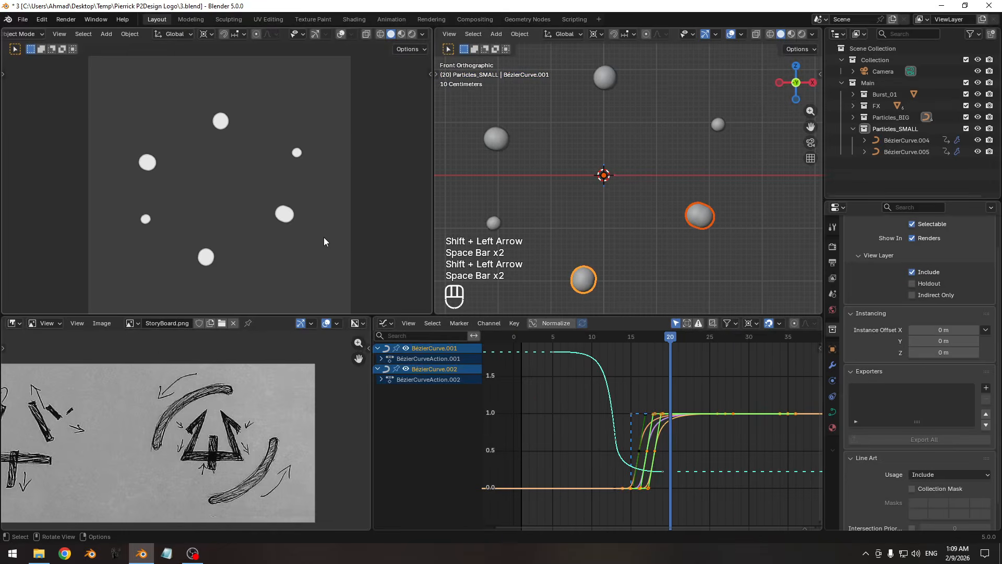
key(shift+Left)
key(space)
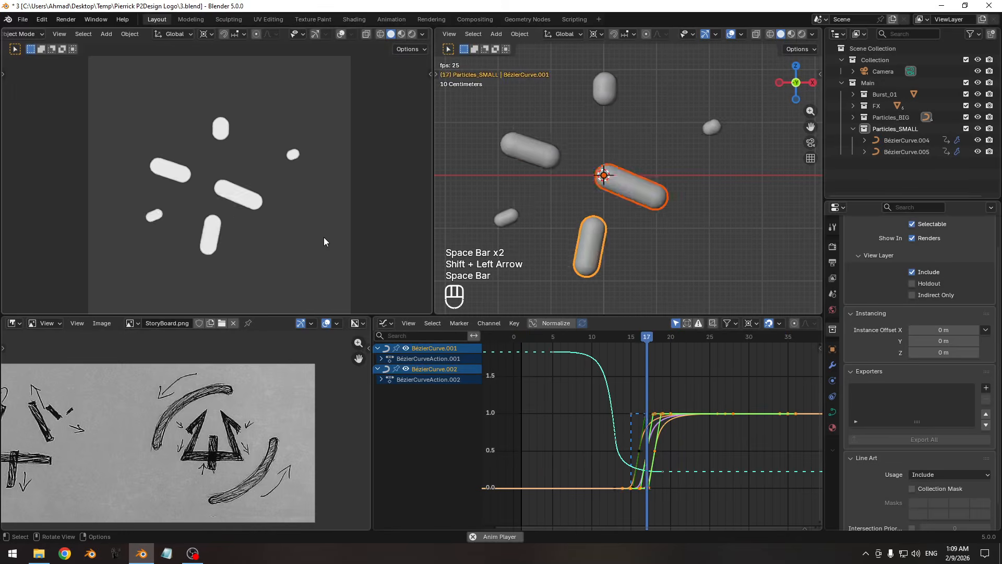
key(space)
key(shift+Left)
key(space)
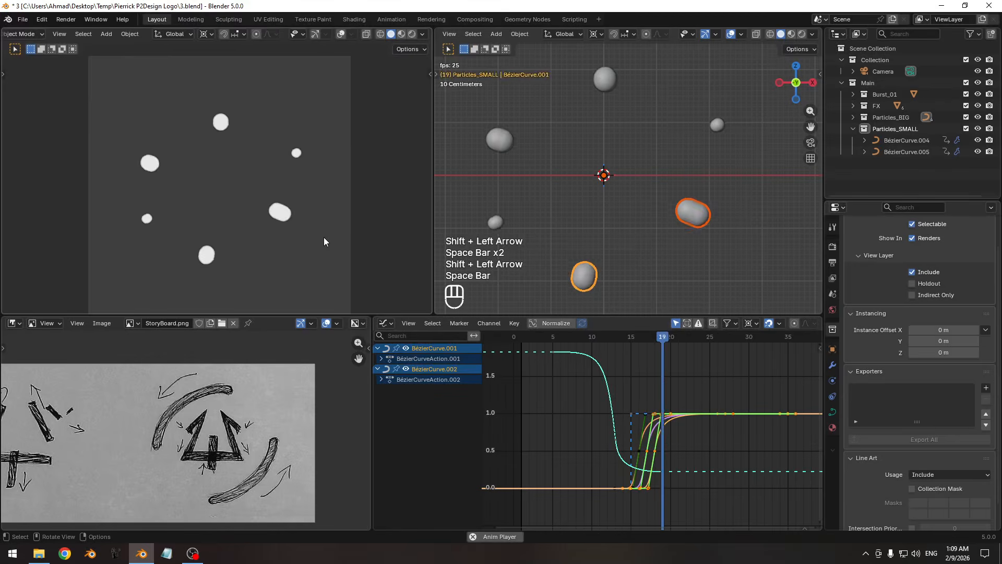
key(space)
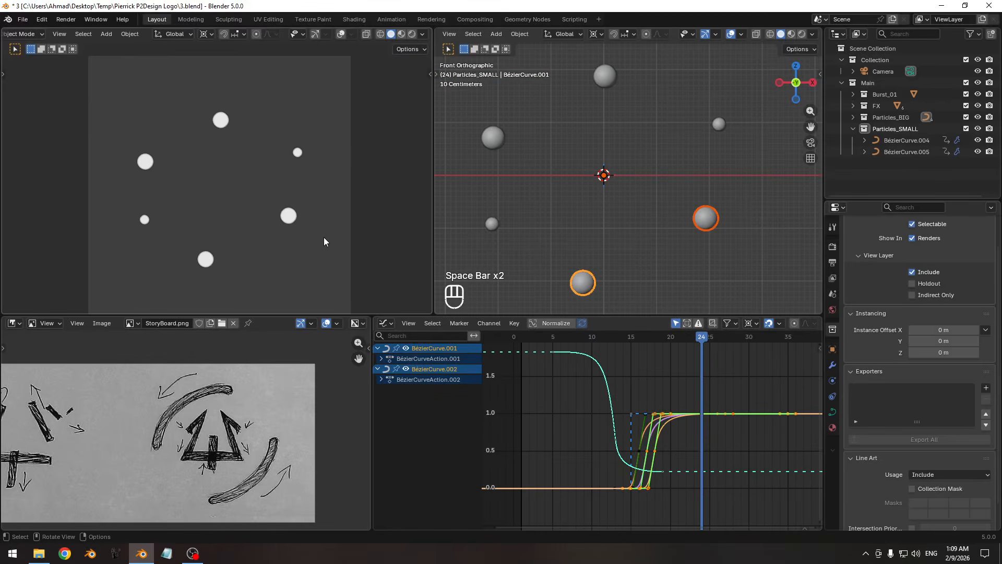
key(Pause)
key(shift+Left)
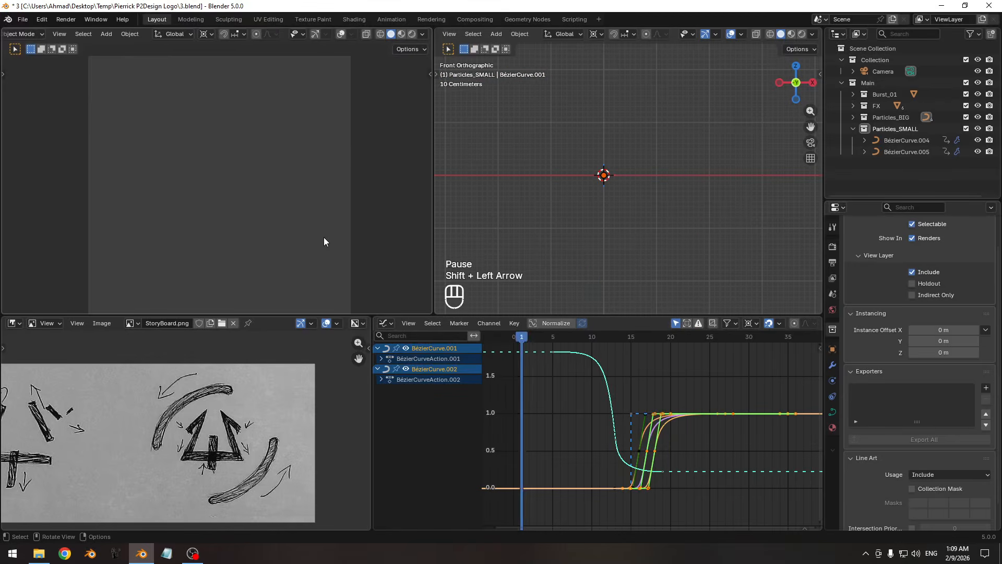
key(space)
key(space)
key(shift+Left)
key(space)
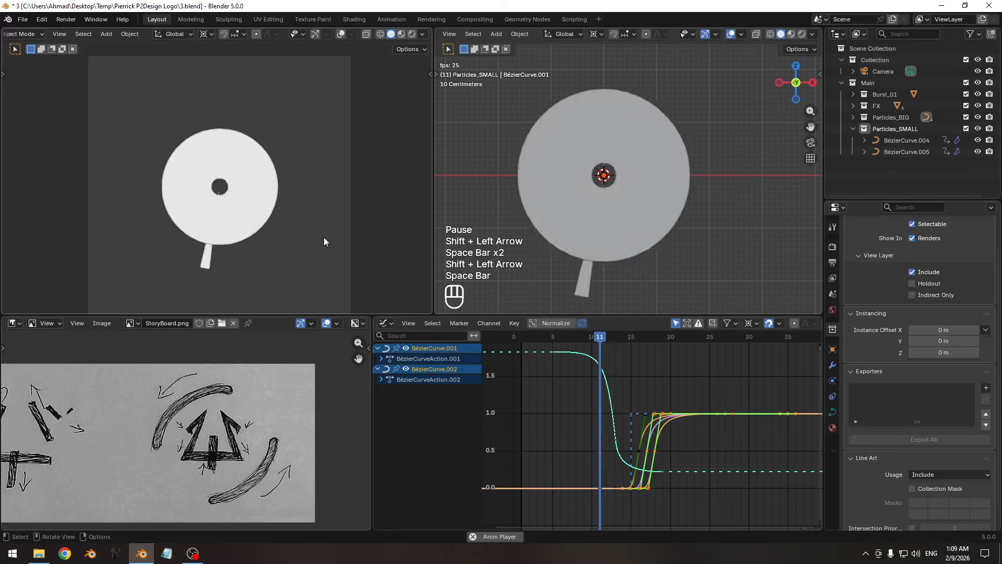
key(space)
key(shift+Left)
key(space)
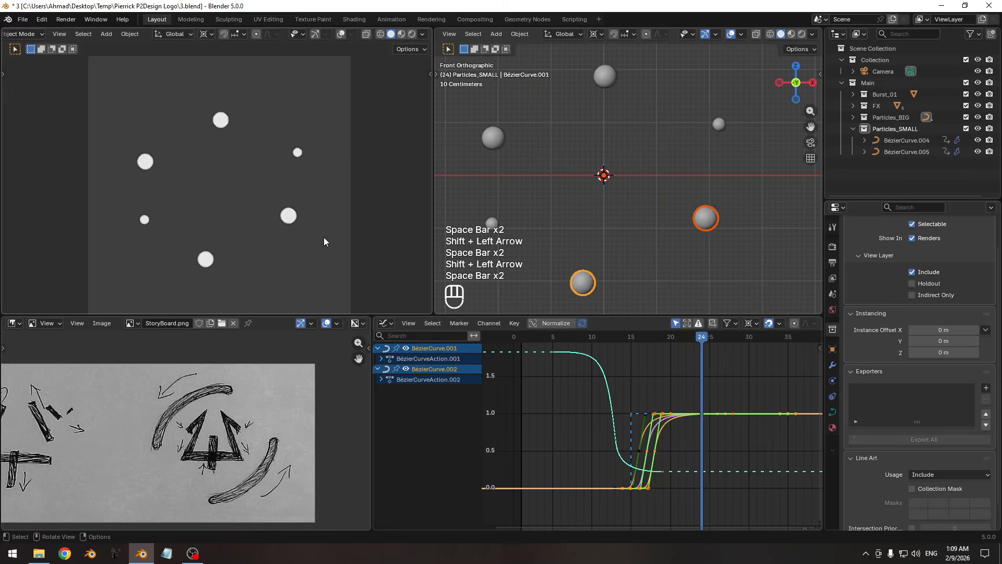
key(space)
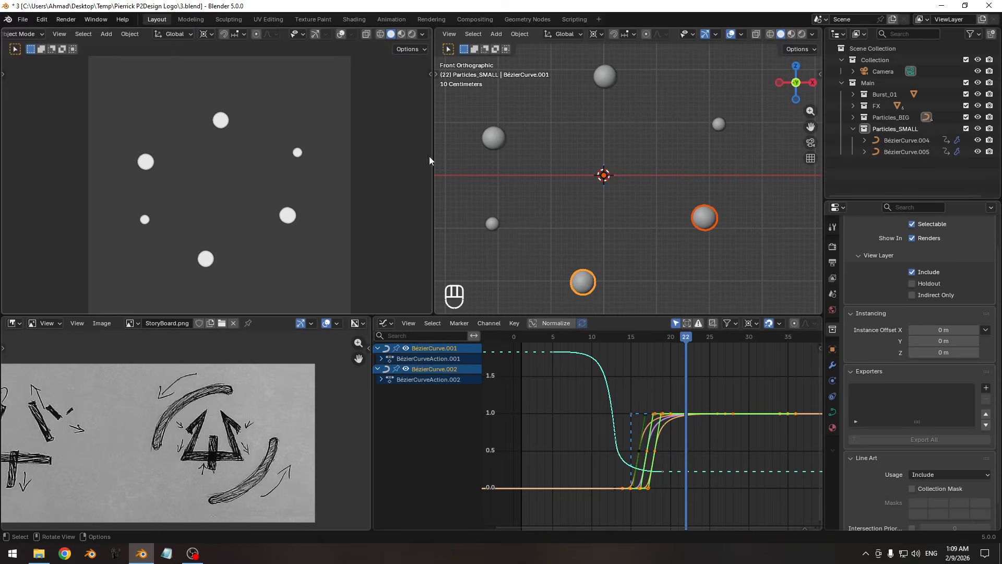
- Create a new collection inside Main and name it Replacements
click(591, 85)
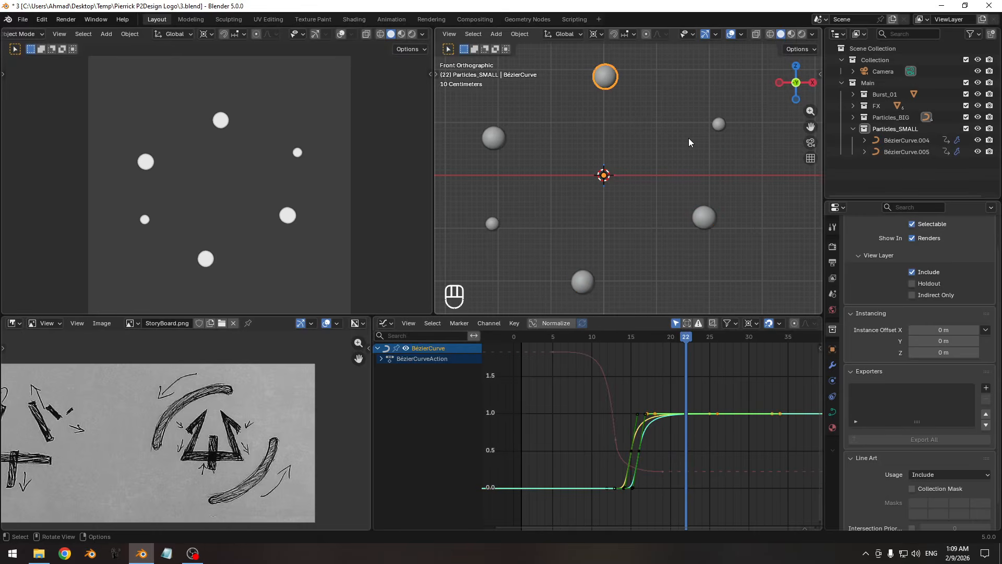
click(853, 129)
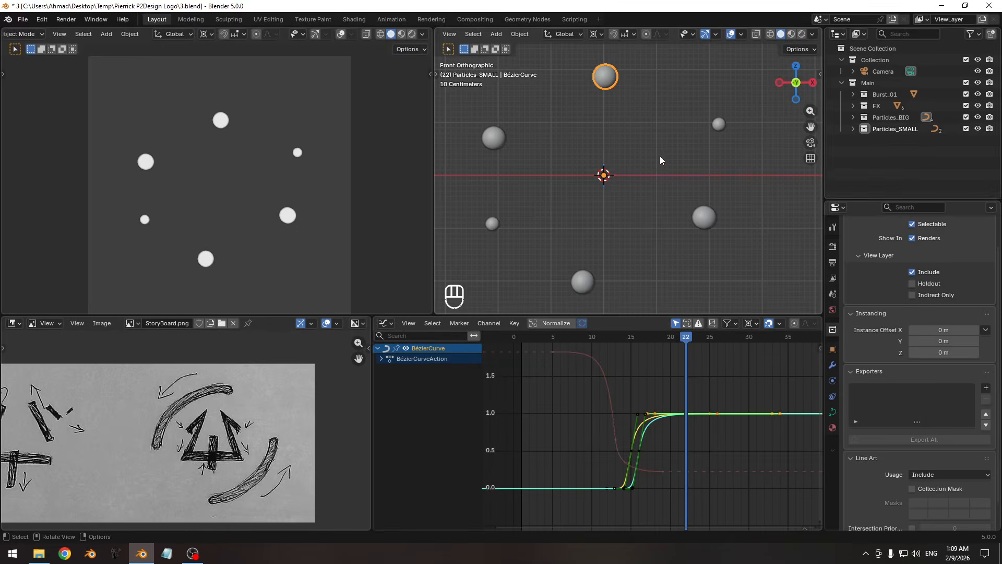
click(853, 84)
key(c)
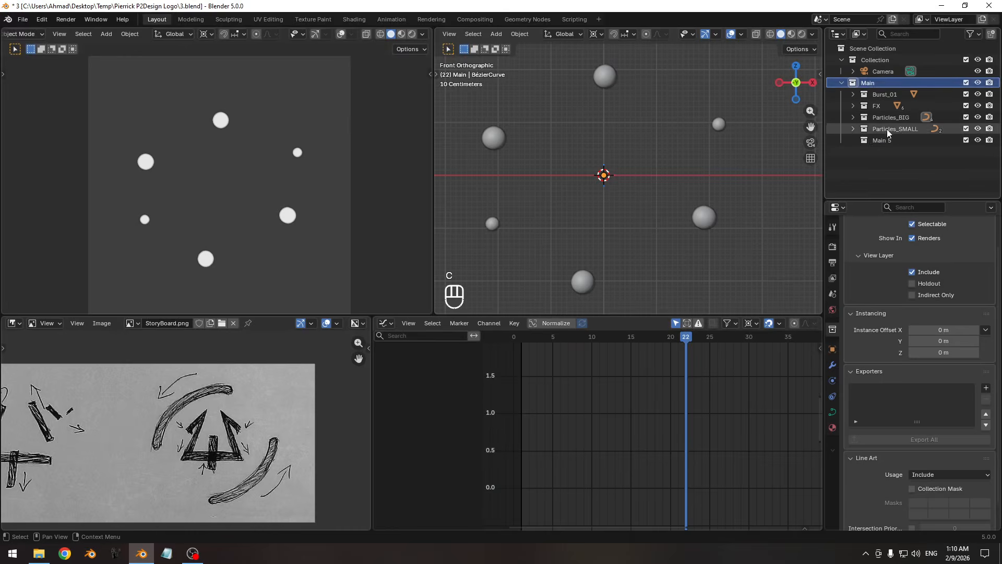
double_click(893, 140)
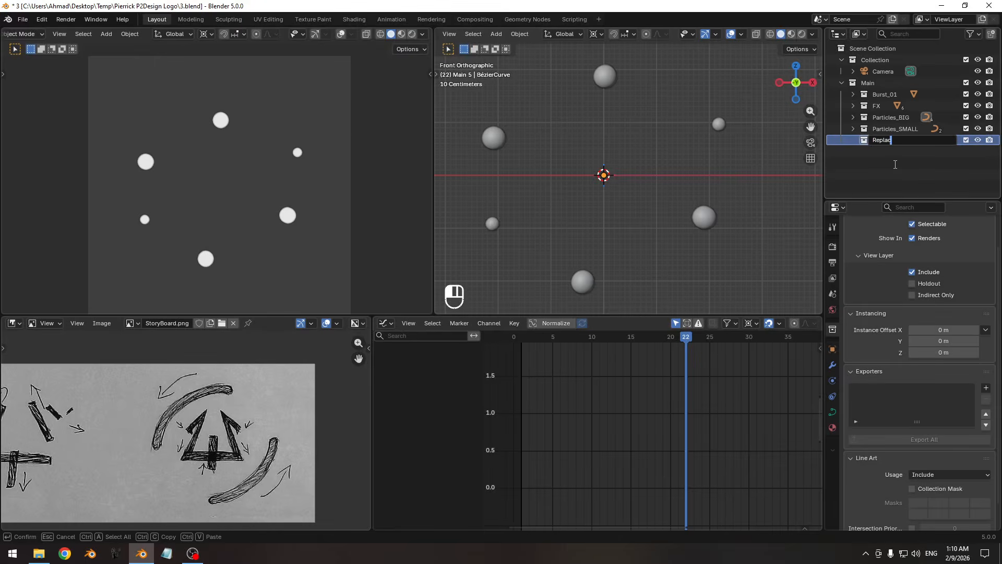
text(Replacements)
key(Return)
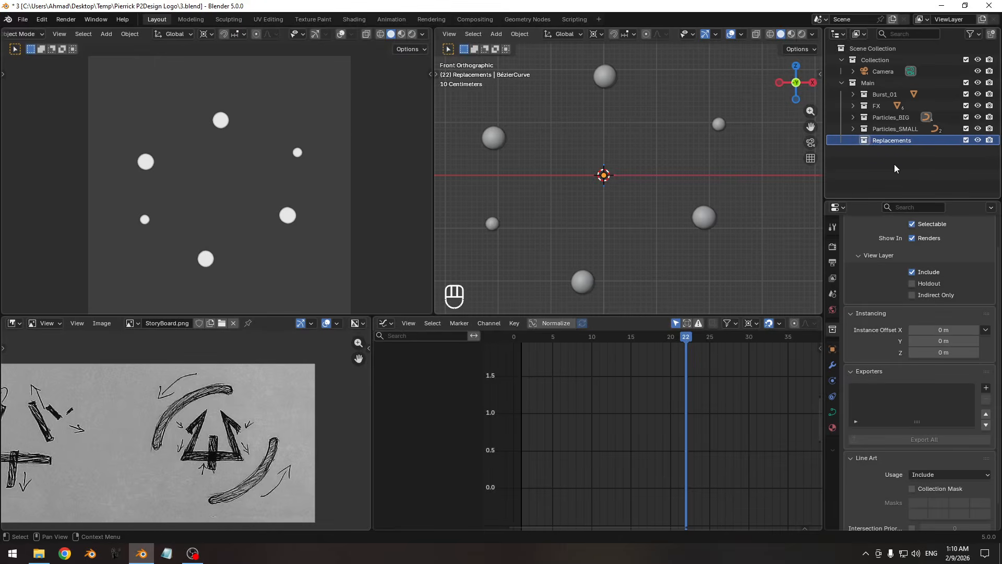
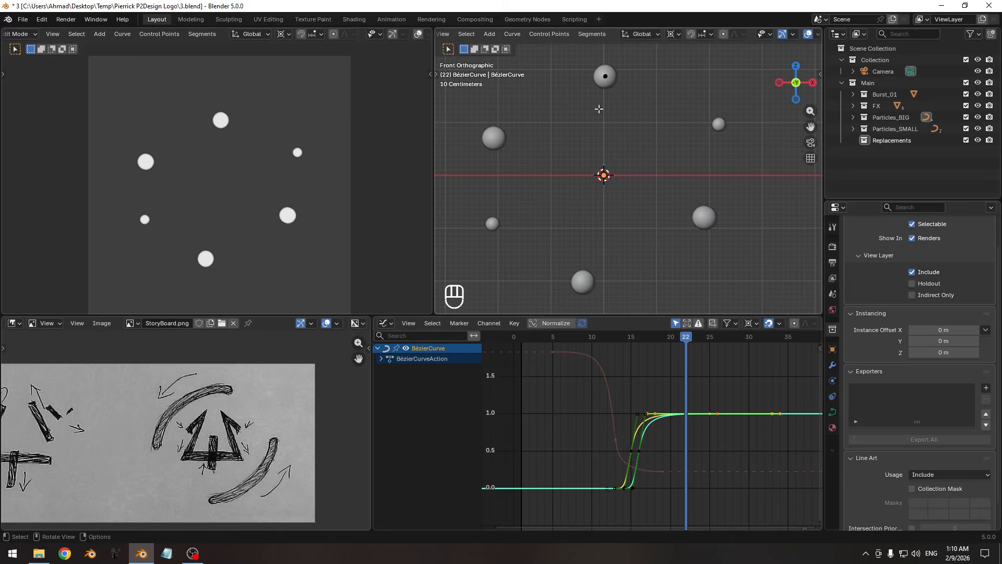
- Snap the 3D cursor to the outer end point of the topmost big dot's curve
key(Tab)
key(Tab)
click(605, 79)
key(shift+s)
click(631, 178)
key(Tab)
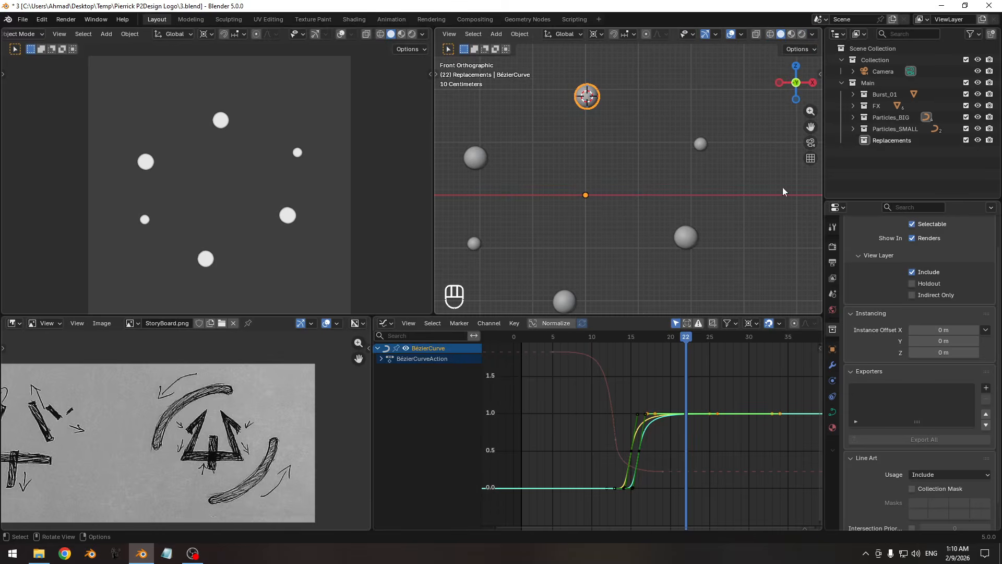
click(862, 142)
key(shift+a)
mouse_move(527, 207)
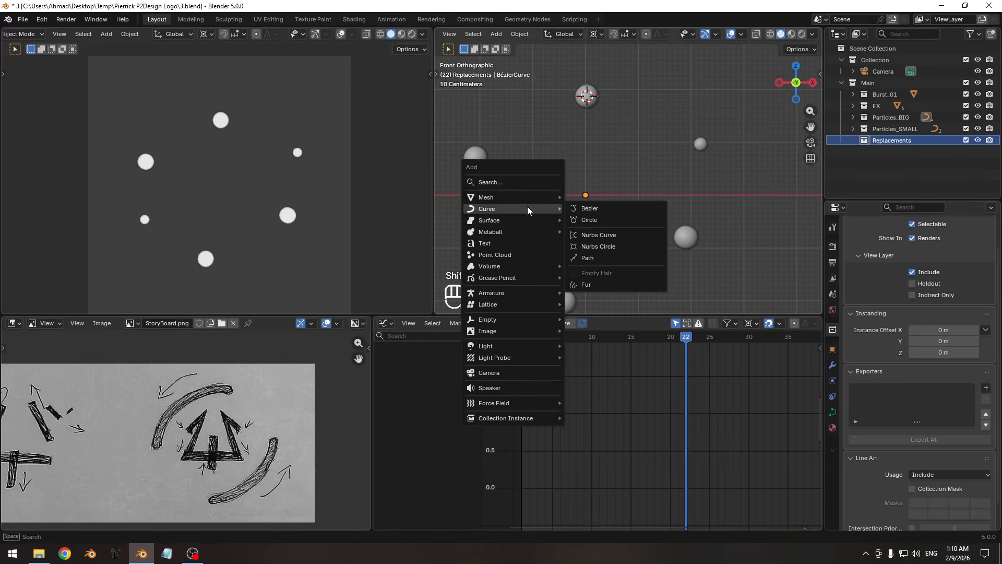
click(576, 208)
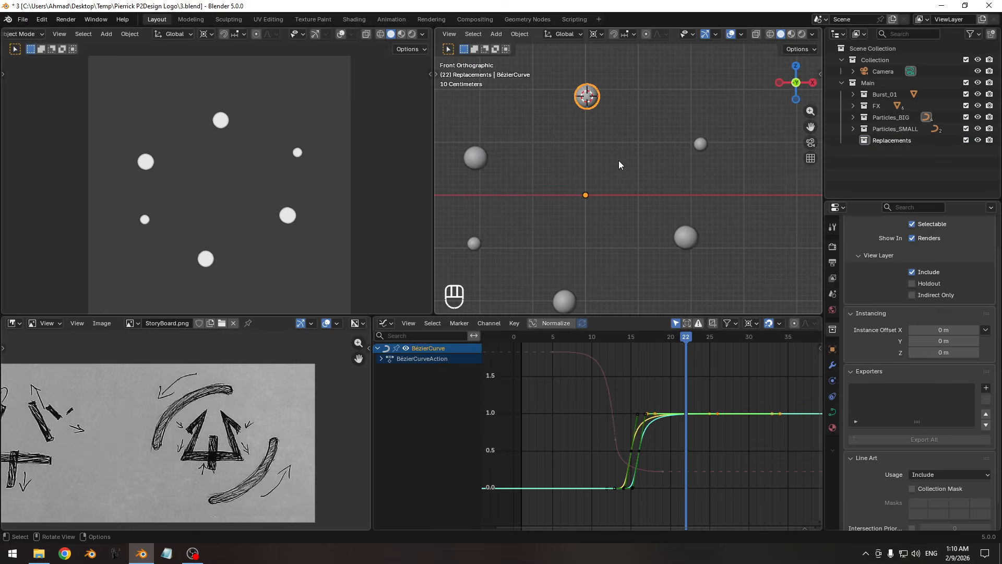
- Duplicate the topmost big dot's curve in place and open the copy for point editing
key(shift+d)
right_click(624, 175)
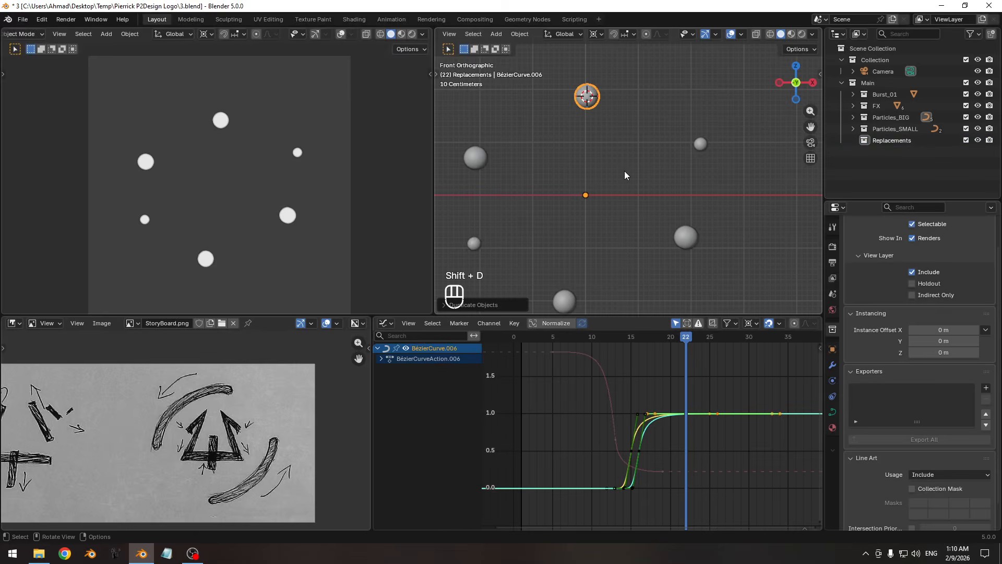
key(Tab)
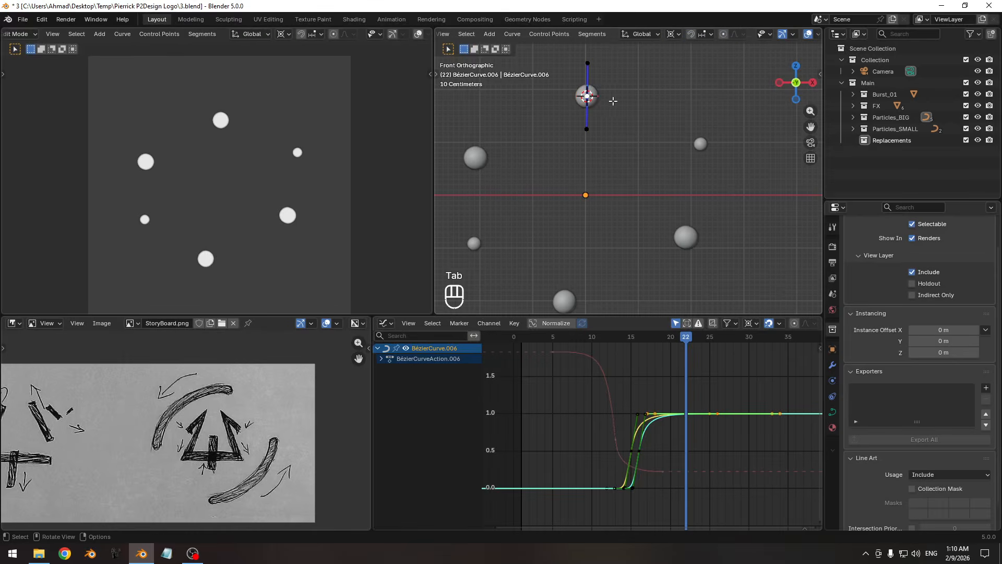
- Move the selected outer point of the copied curve straight down along Z, past the world origin
key(f)
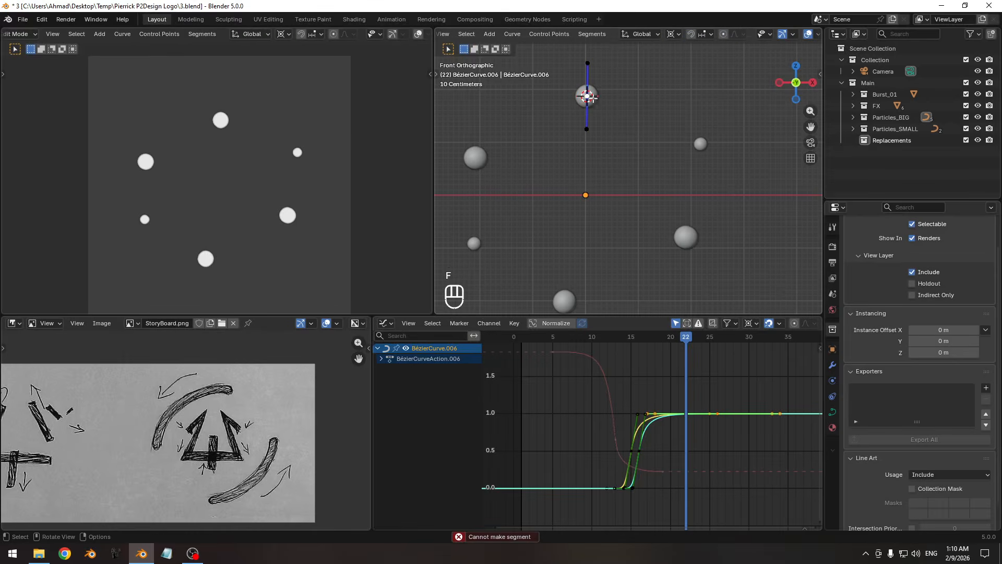
key(g)
key(z)
click(597, 191)
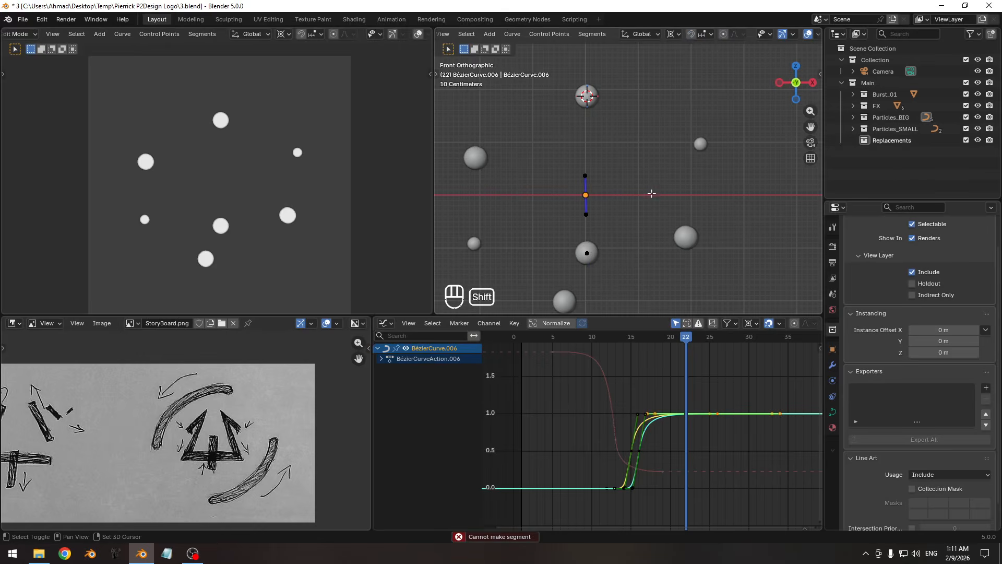
- Leave the copy's point editing and snap the 3D cursor to the outer end point of the original topmost big dot's curve
key(shift+s)
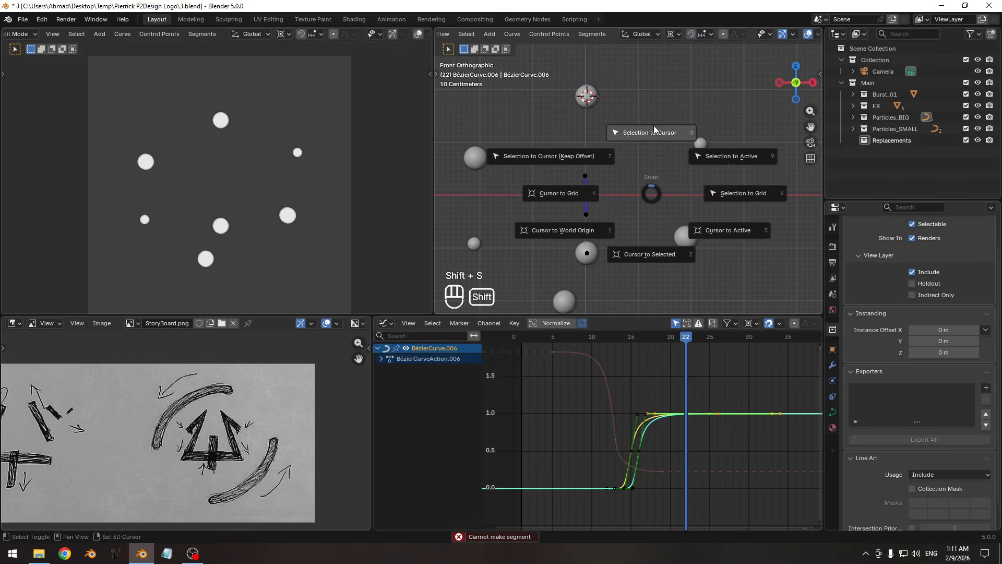
click(656, 254)
key(a)
key(Tab)
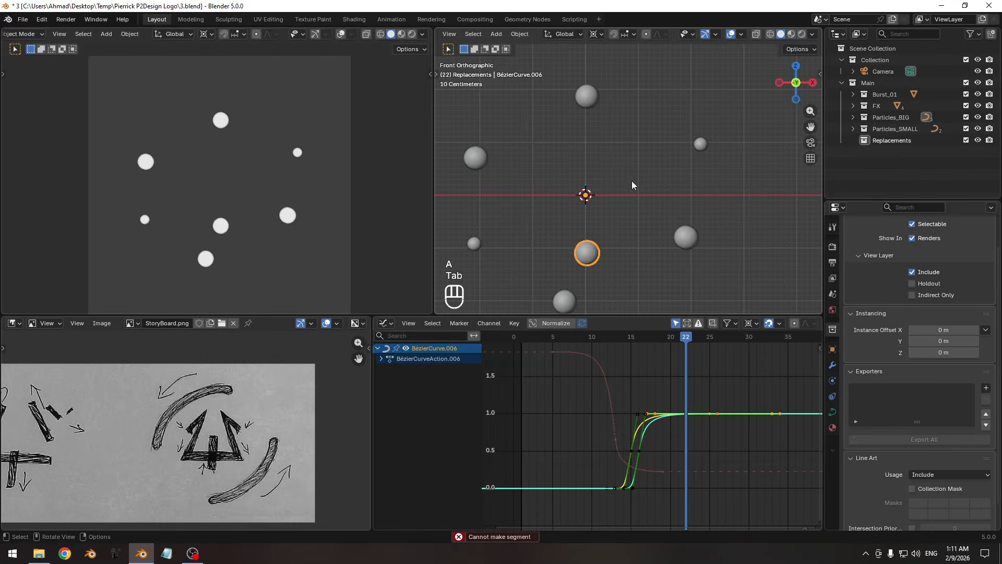
click(587, 96)
key(Tab)
key(shift+s)
click(605, 154)
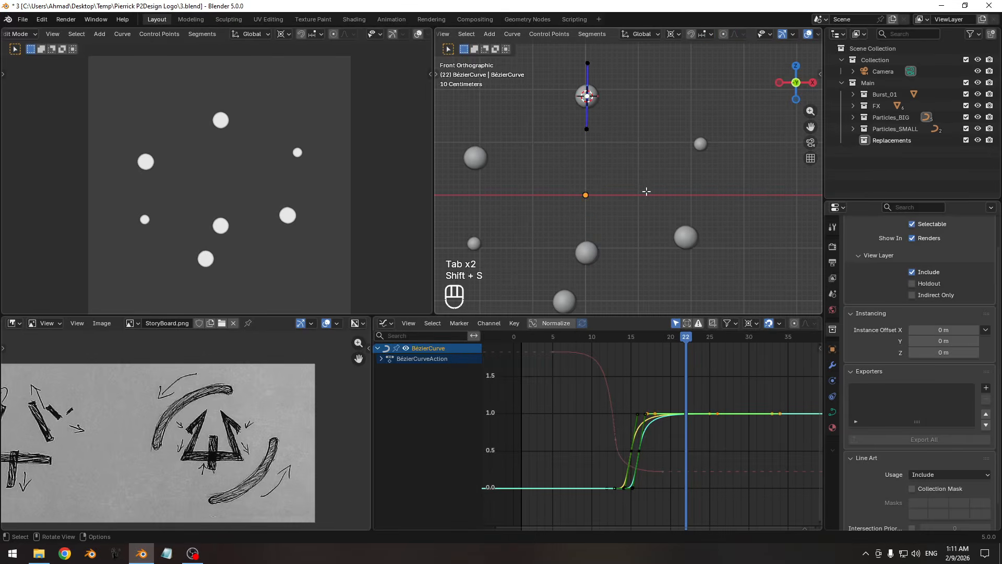
- Edit the copied curve and snap its inner point at the origin to the 3D cursor on the topmost dot
key(Tab)
click(598, 243)
key(Tab)
click(586, 195)
key(shift+s)
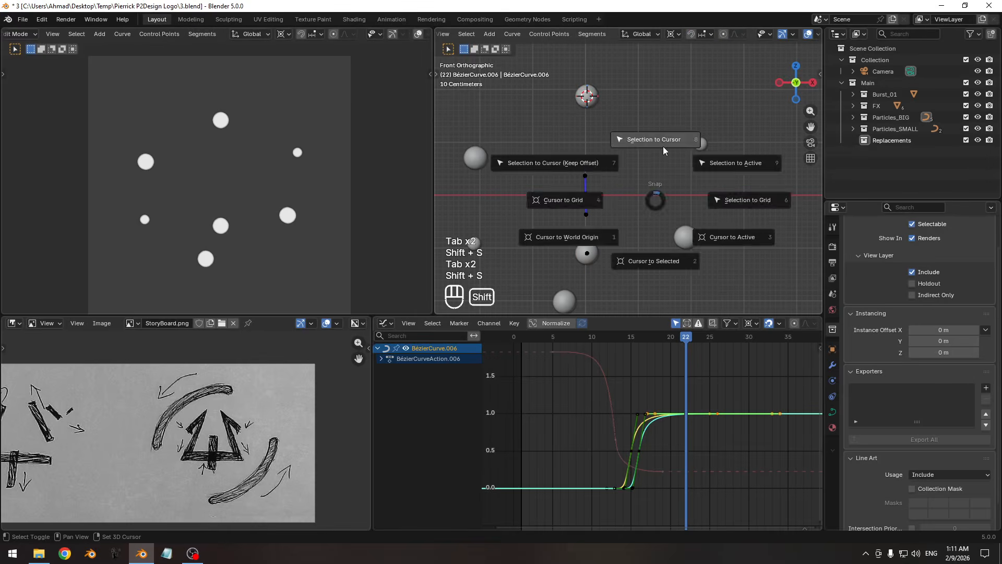
click(663, 146)
- Change the handle type of all the copied curve's points so the path runs straight between its two ends
key(a)
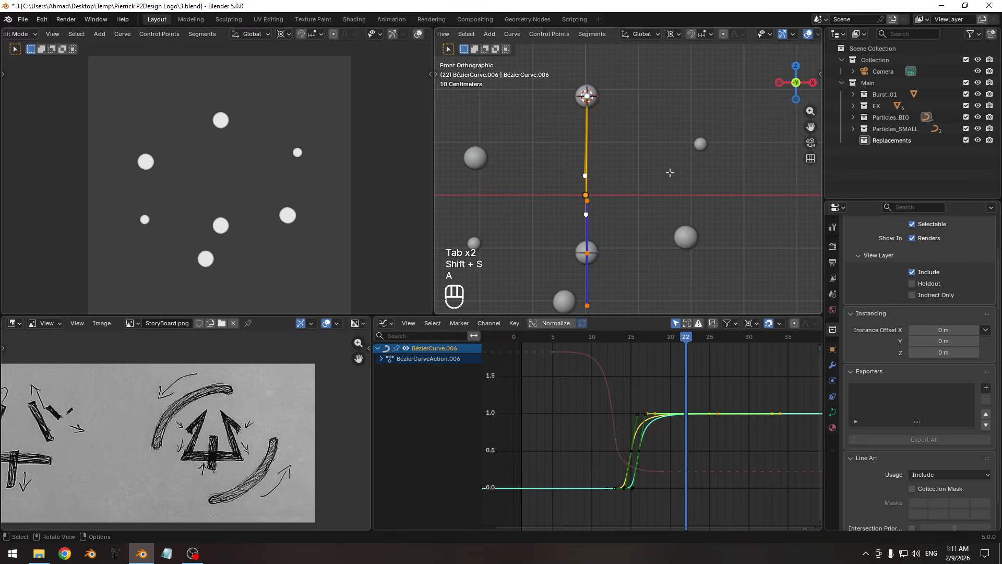
key(v)
click(670, 172)
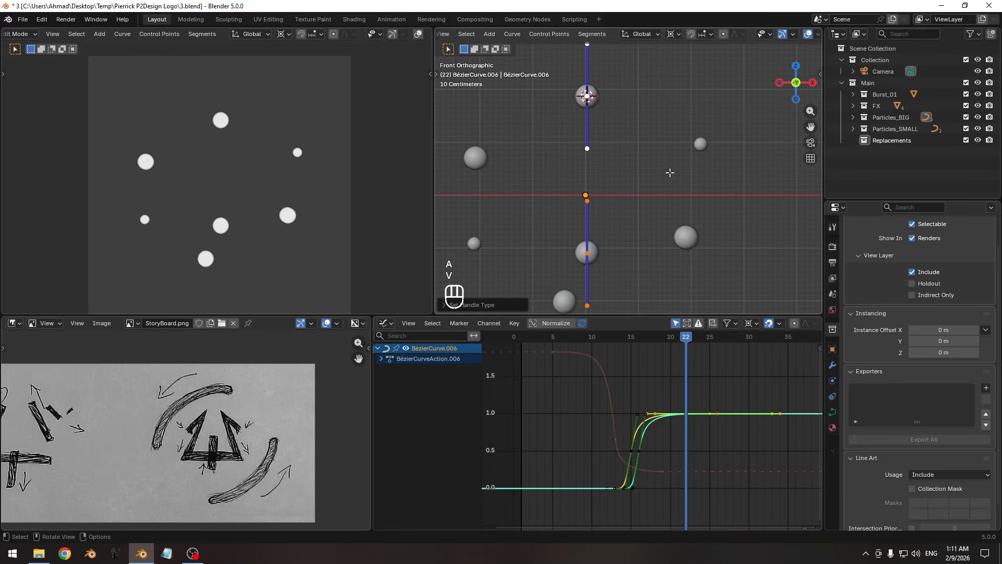
key(Tab)
- Scrub between frames 21 and 22 and compare the original topmost dot and its keyframes with the copy
mouse_move(670, 338)
mouse_down()
mouse_move(618, 340)
mouse_move(677, 341)
mouse_up()
key(a)
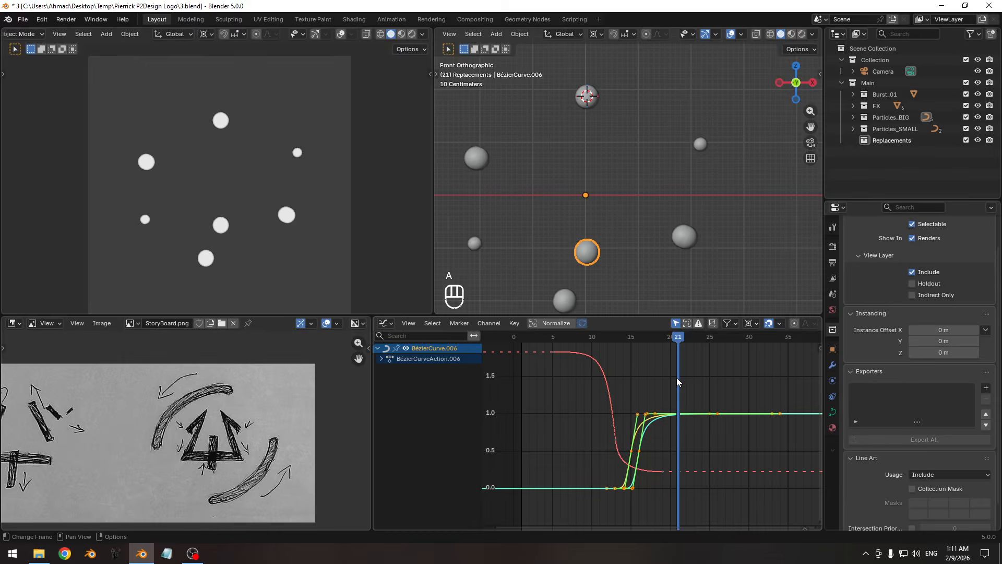
click(586, 96)
ctrl+middle_drag(679, 443, 633, 400)
drag(613, 339, 634, 368)
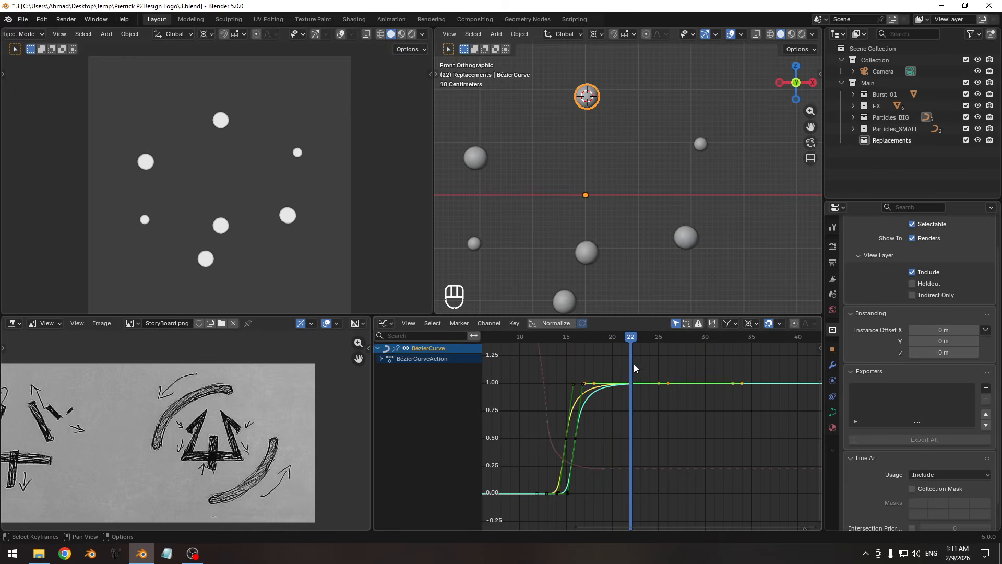
shift+middle_drag(581, 194, 580, 178)
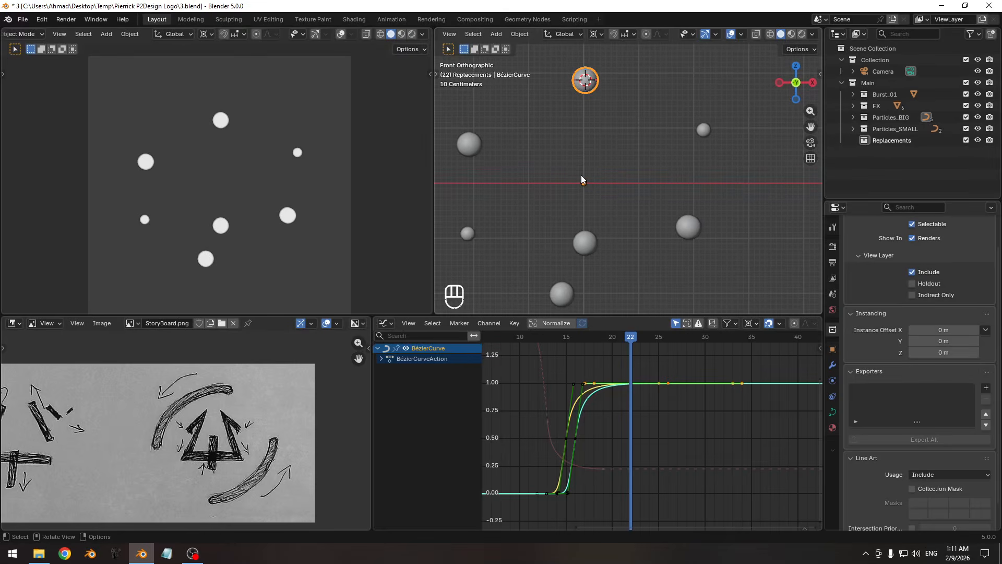
key(Pause)
key(Tab)
key(Tab)
- Move the copied dot's curve into the Replacements collection and select it there
click(586, 236)
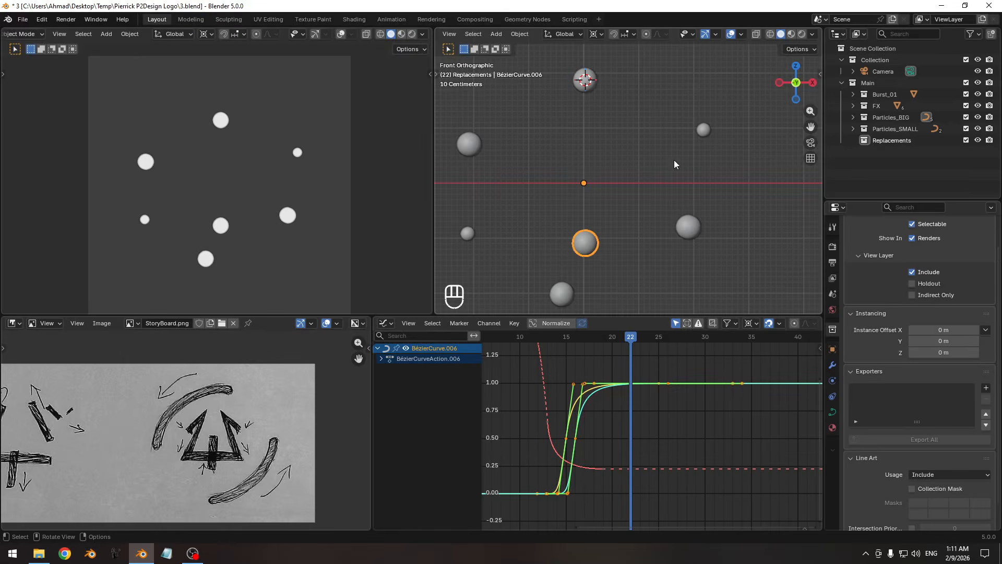
key(m)
mouse_move(657, 209)
click(723, 281)
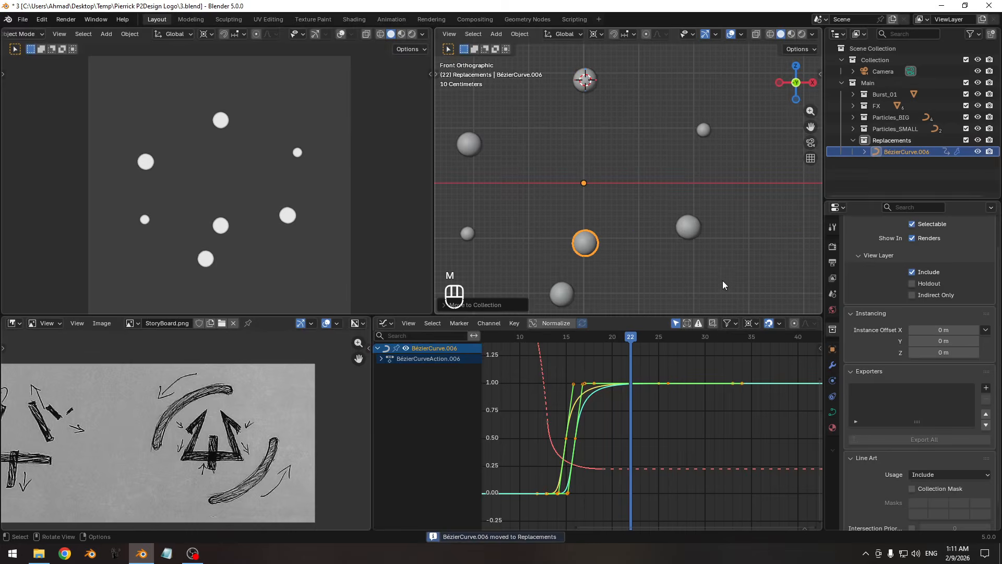
click(866, 140)
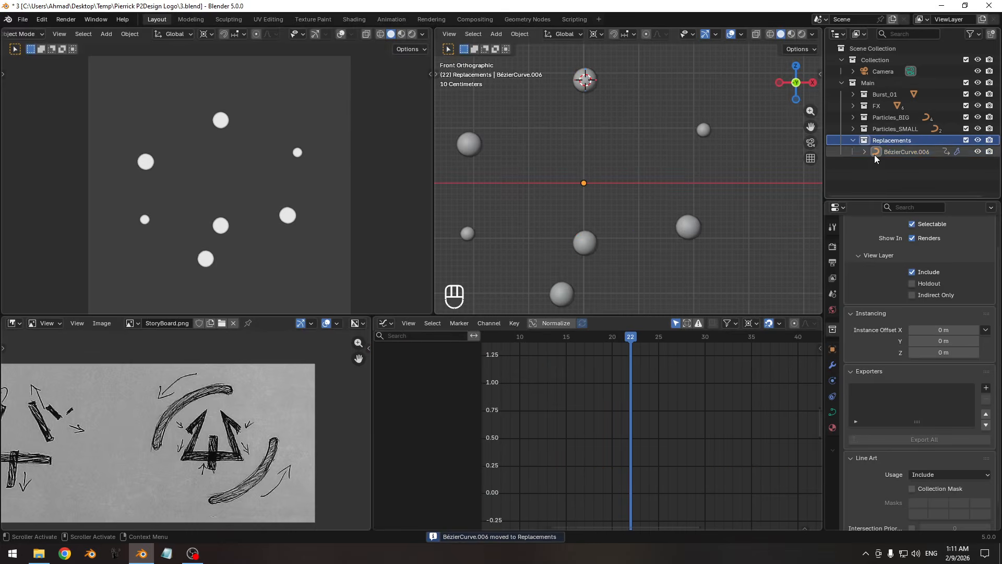
click(874, 152)
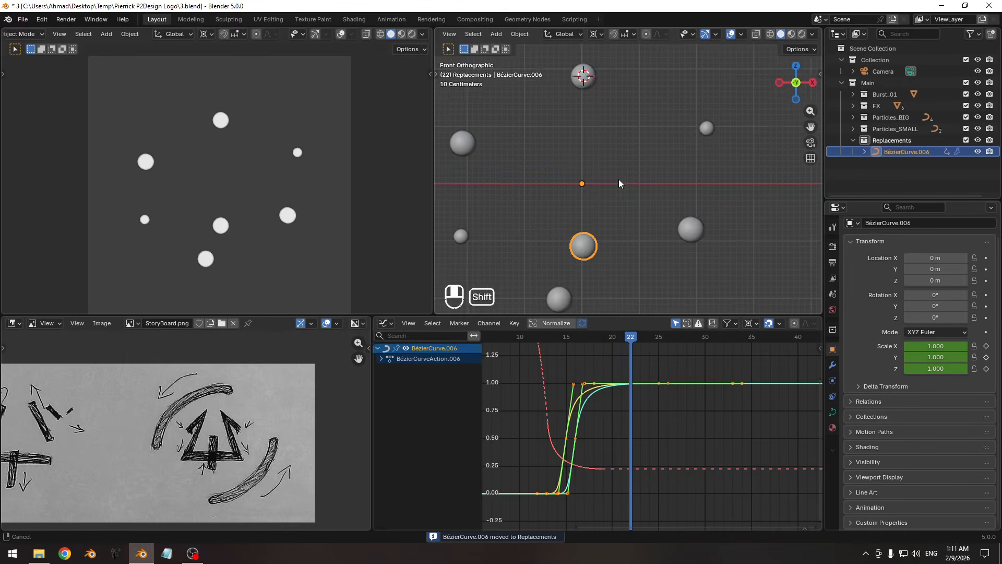
shift+middle_drag(619, 184, 621, 190)
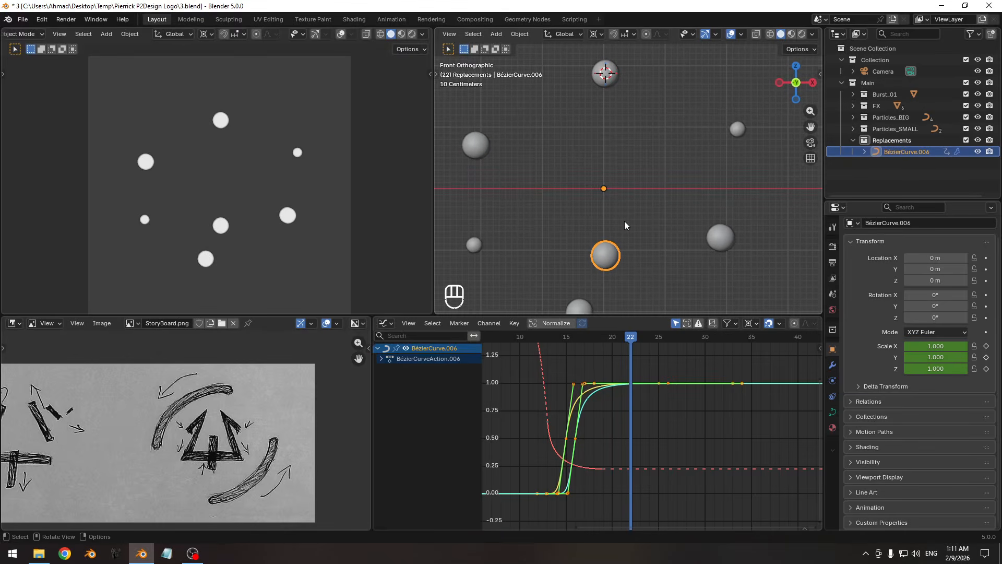
key(Pause)
- Snap the 3D cursor to the world origin and scale the copied curve's points to 0 along X about it
key(Tab)
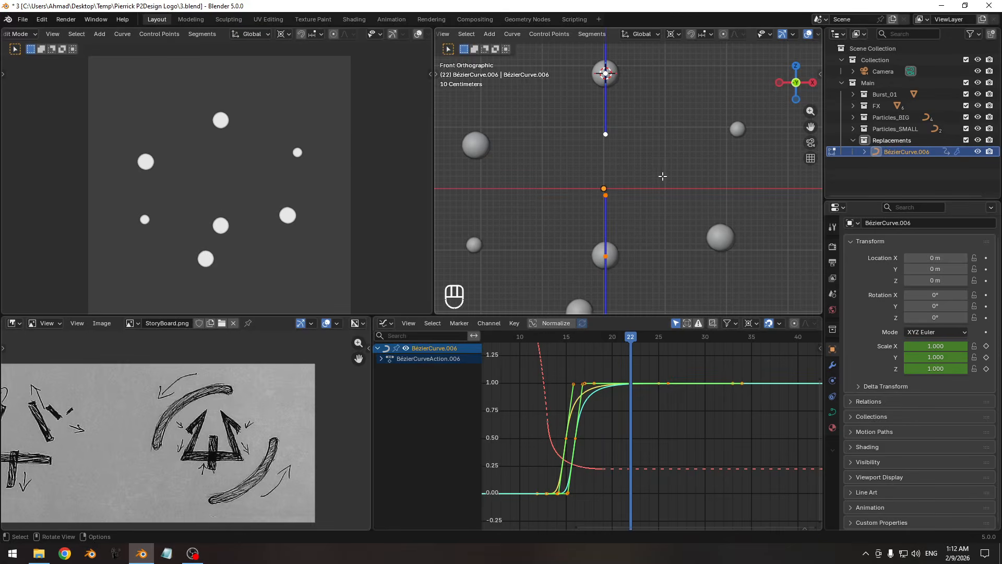
key(shift+s)
key(s)
key(x)
key(KP_0)
key(KP_Enter)
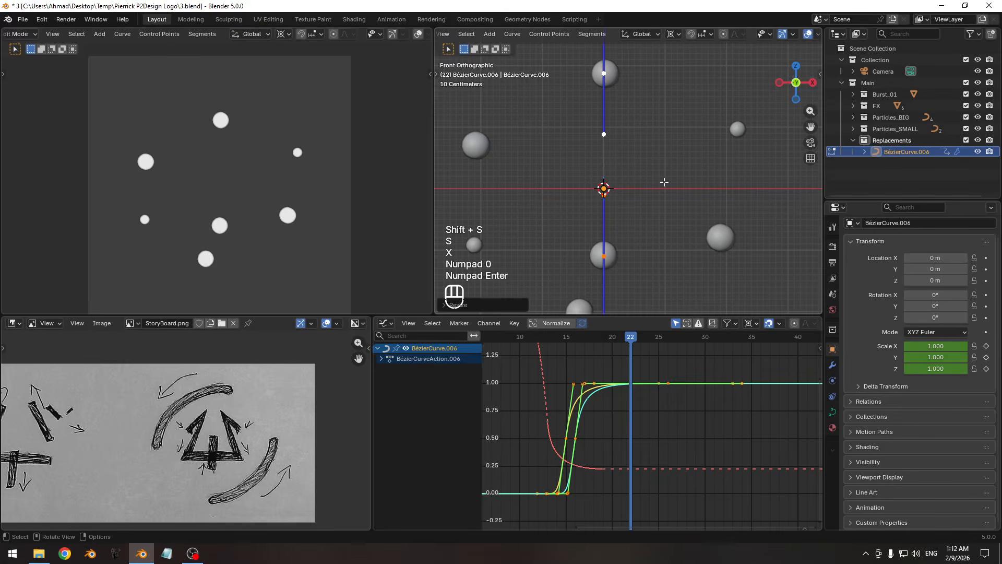
shift+middle_drag(611, 133, 605, 181)
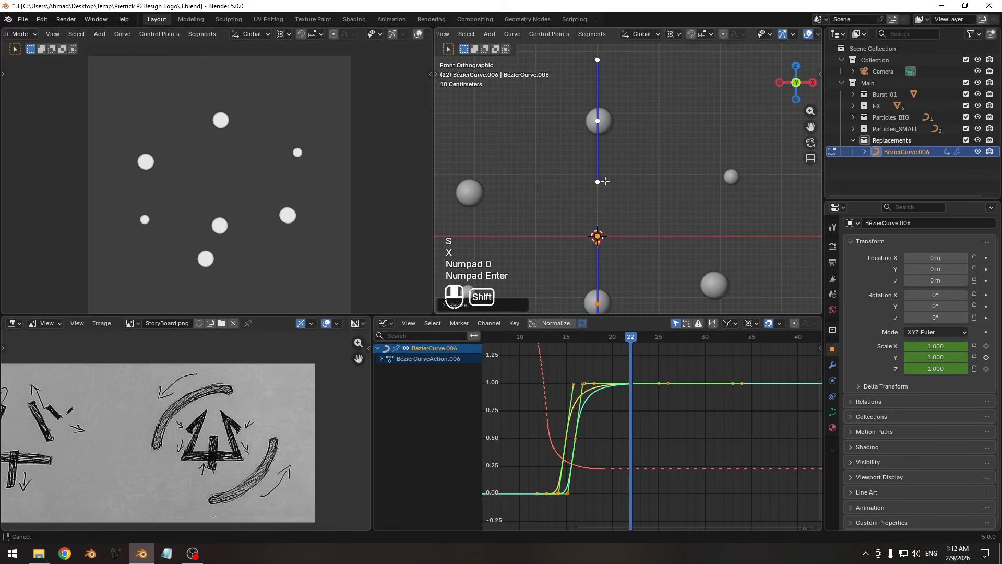
key(Tab)
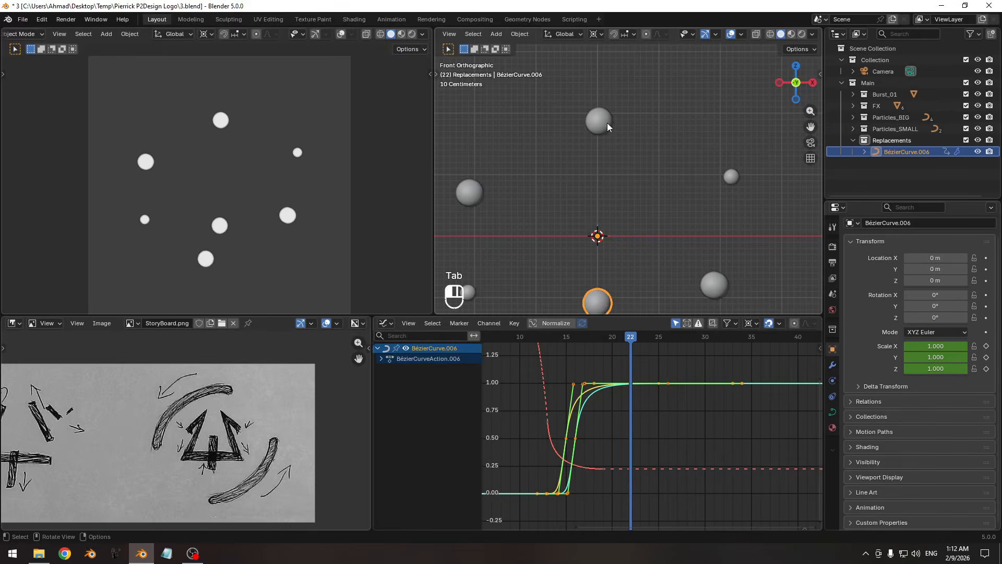
- Check the original topmost dot's point, show the viewport in wireframe, and open the copied curve for point editing close up on that dot
click(608, 125)
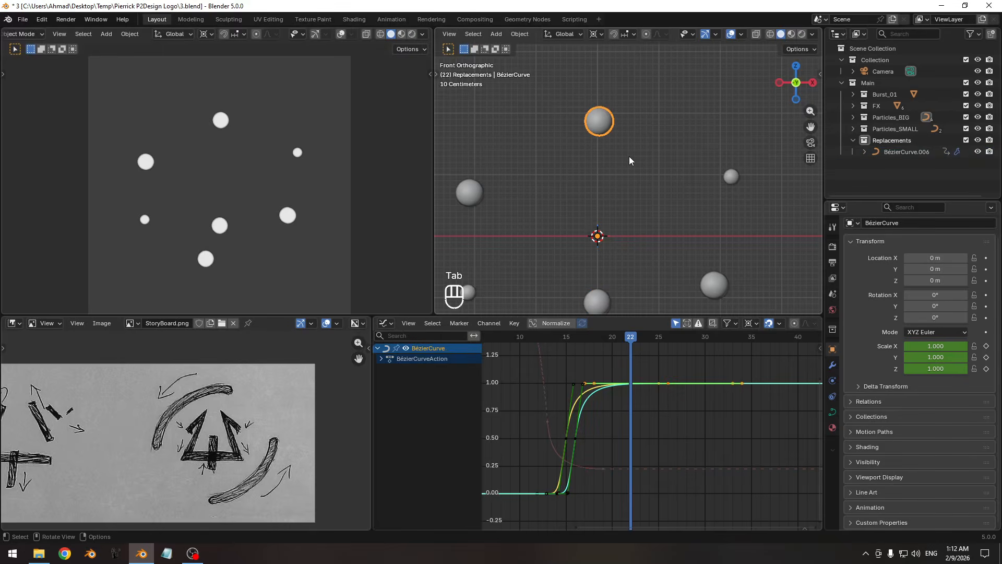
key(Tab)
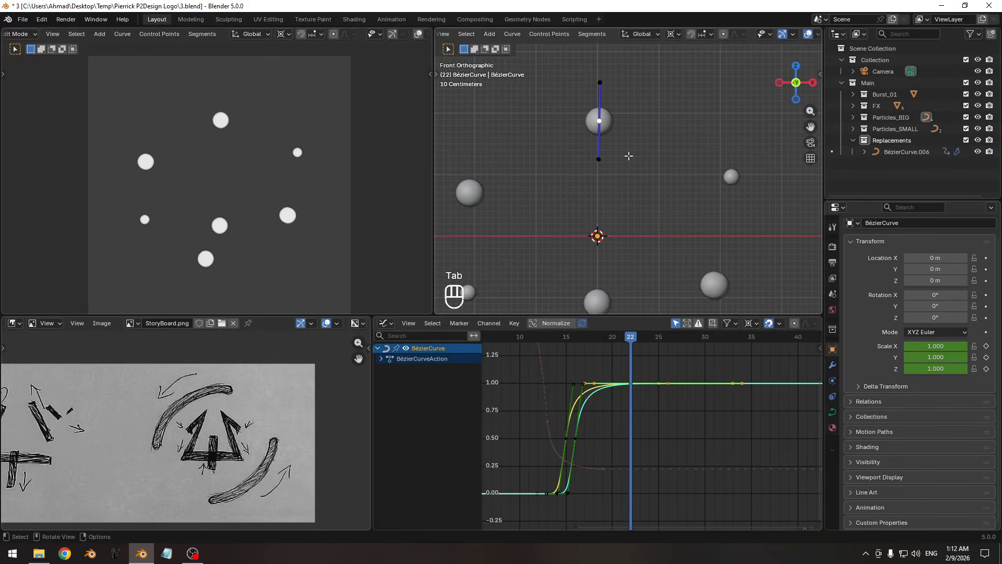
key(Tab)
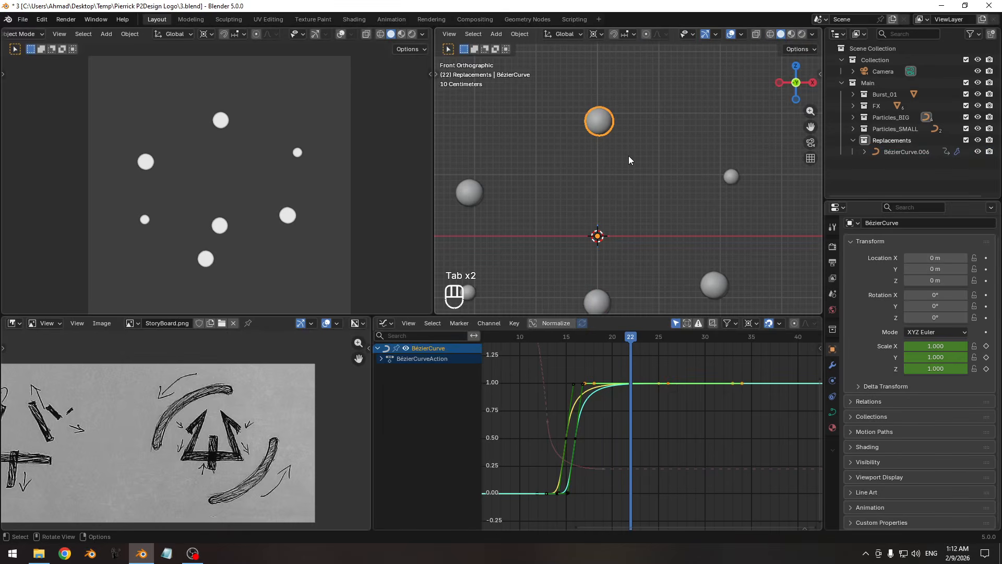
key(z)
shift+middle_drag(604, 193, 603, 146)
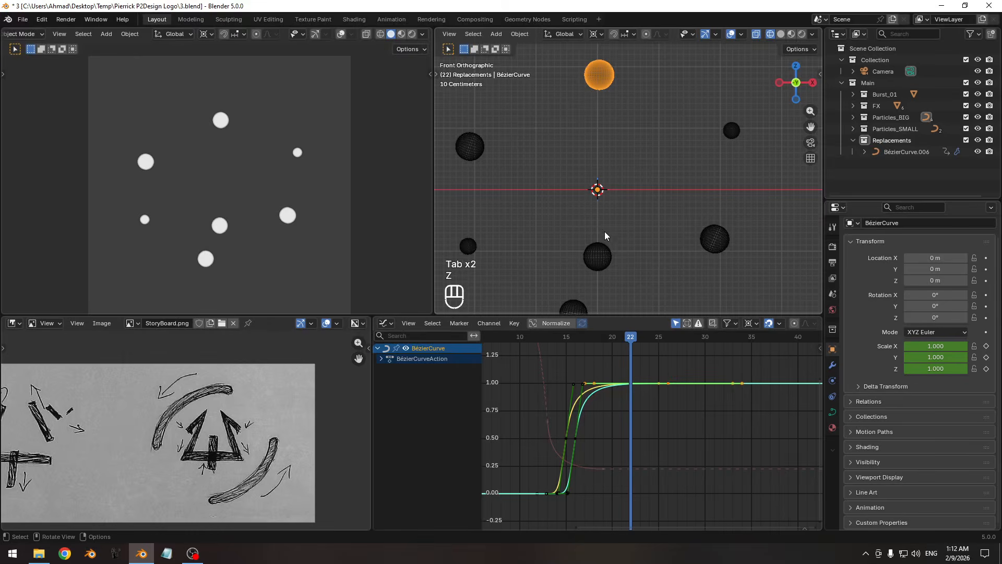
click(899, 152)
key(Tab)
shift+middle_drag(615, 108, 602, 144)
shift+middle_drag(535, 197, 762, 108)
ctrl+middle_drag(656, 209, 663, 176)
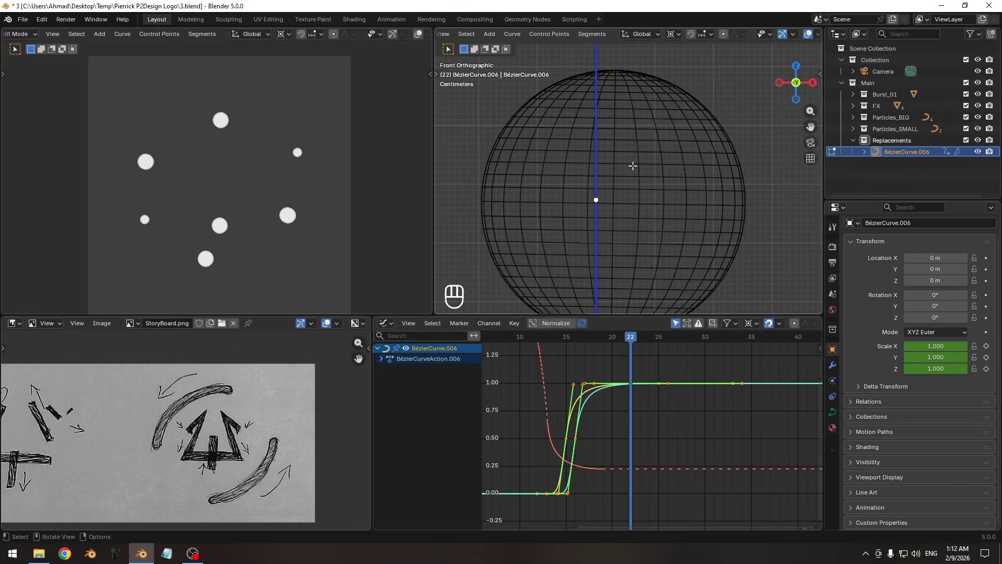
key(g)
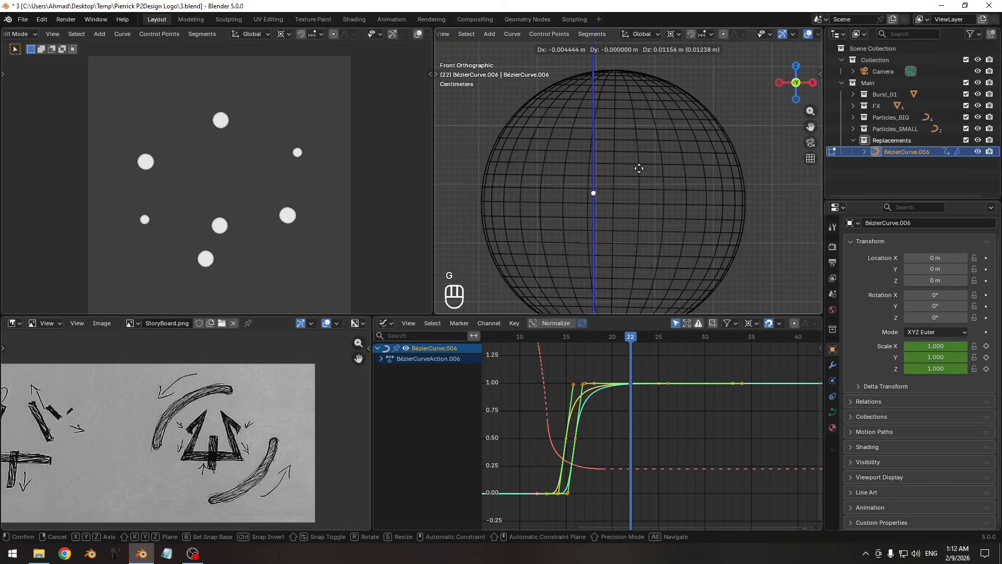
key(shift+y)
click(638, 168)
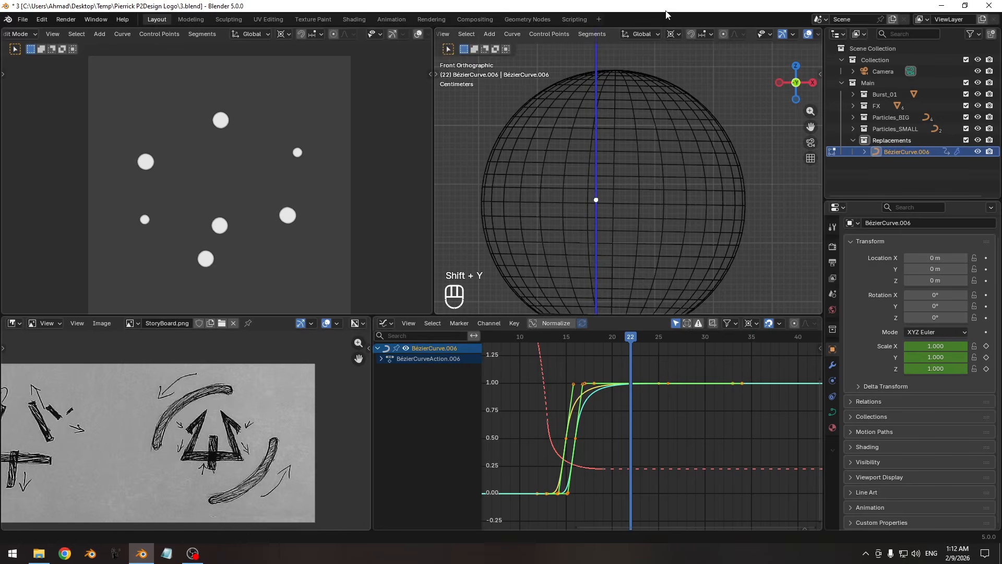
- Set the snap target to Vertex and move the copied curve, with Y locked, until its upper point snaps onto the topmost dot's centre
click(709, 34)
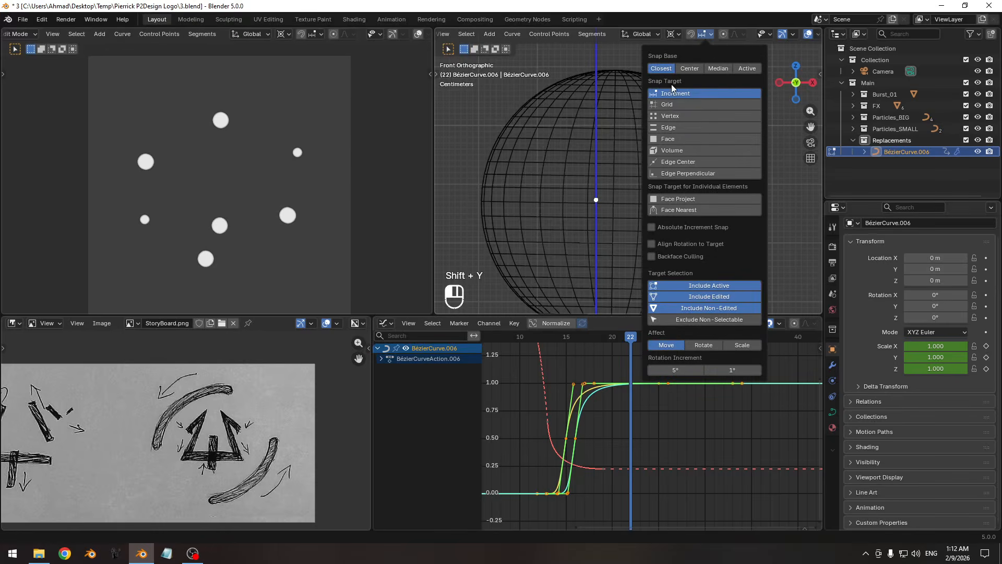
click(683, 115)
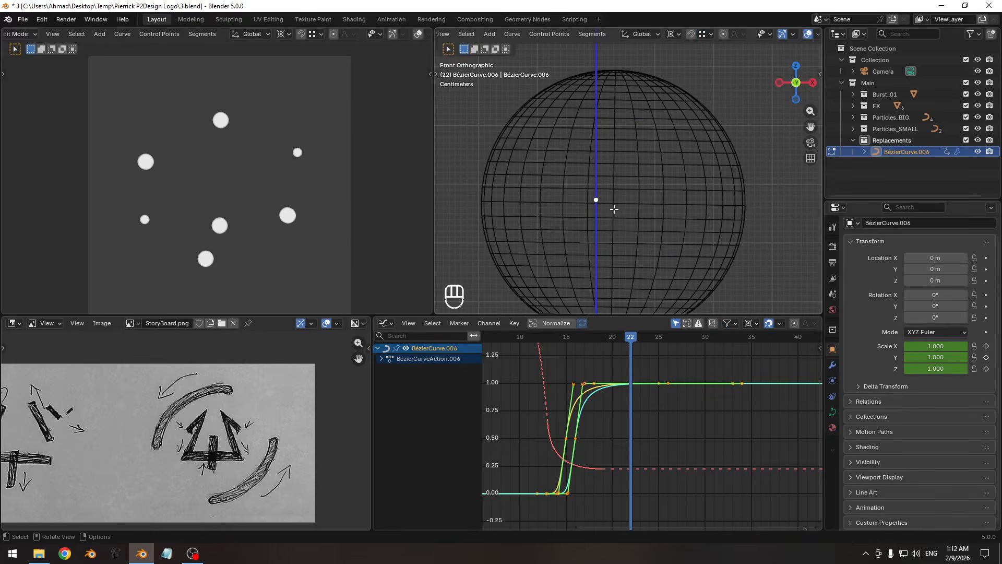
key(g)
key(shift+y)
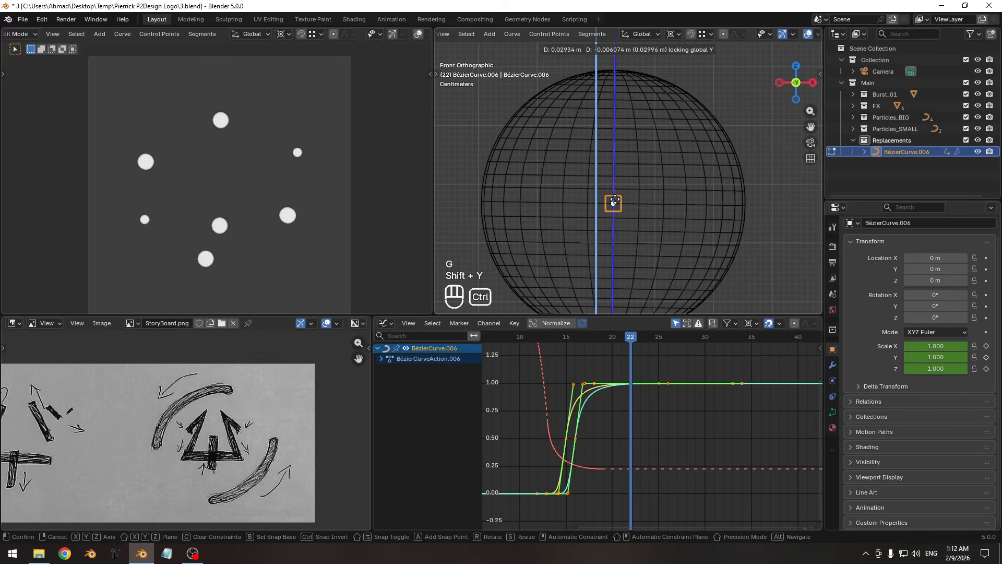
click(613, 189)
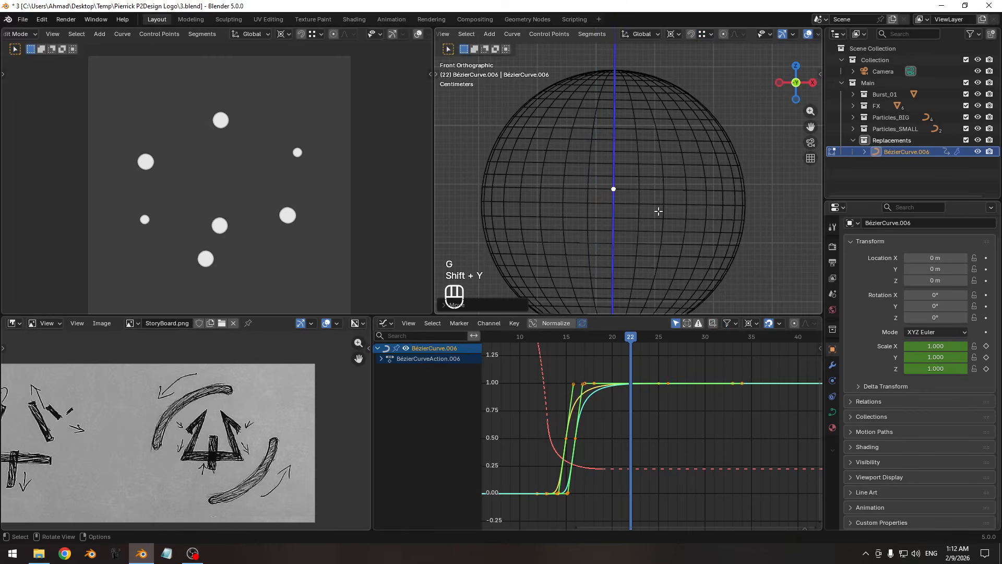
key(g)
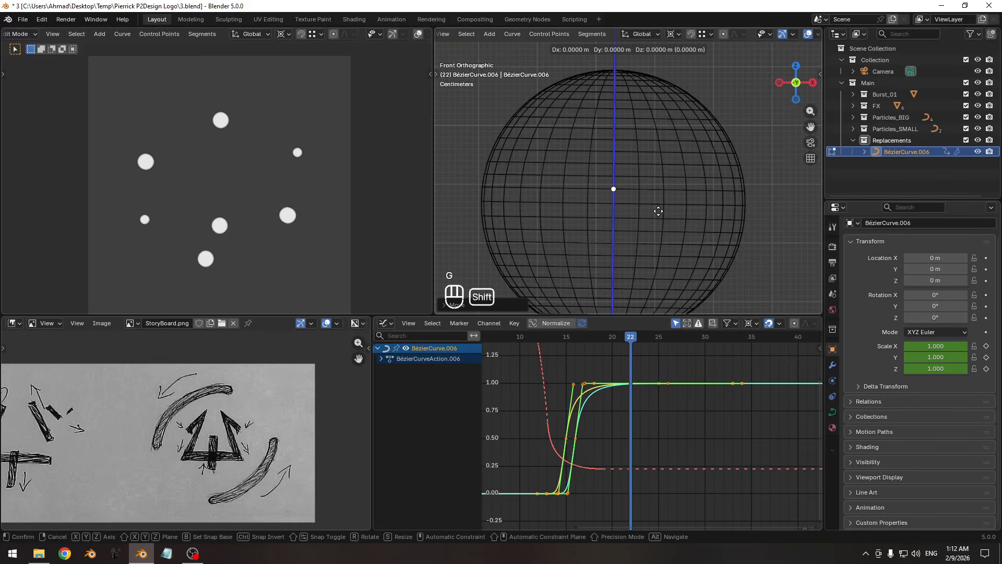
key(shift+y)
ctrl+click(611, 204)
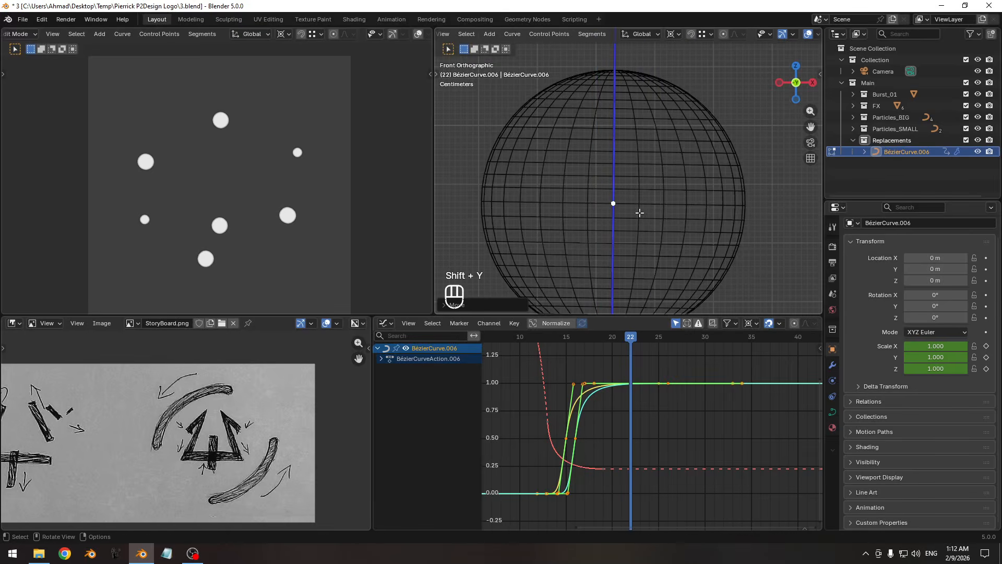
key(Tab)
ctrl+middle_drag(641, 212, 613, 221)
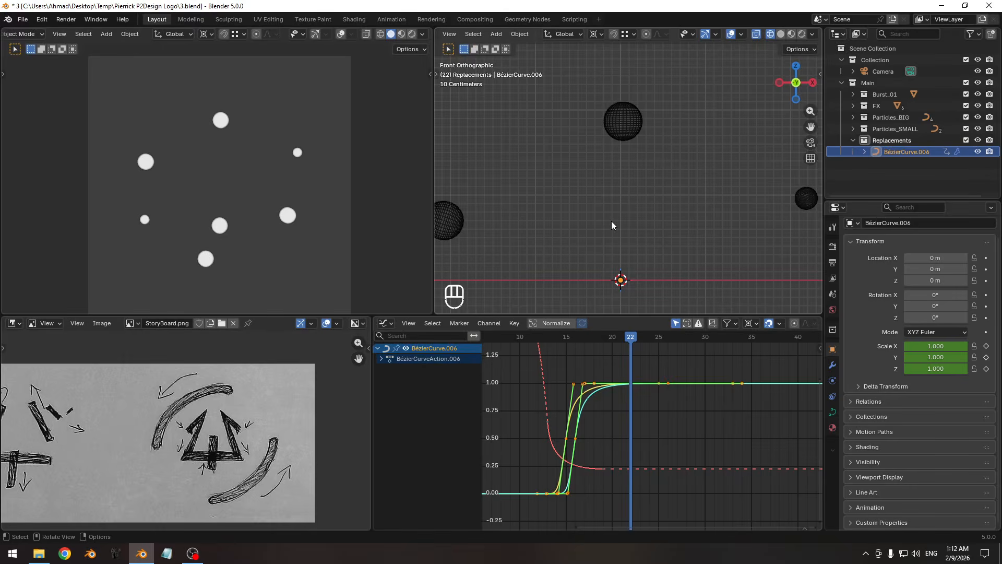
key(Pause)
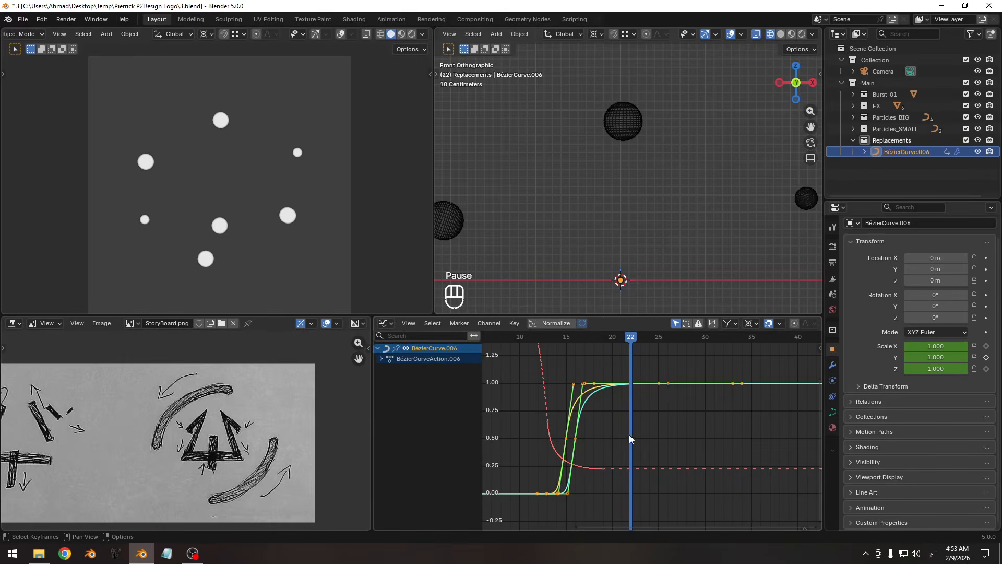
- Compare the copied curve's upper point with the topmost dot by scrubbing between frames 20 and 22
mouse_move(624, 339)
mouse_down()
mouse_move(543, 340)
mouse_move(610, 338)
mouse_up()
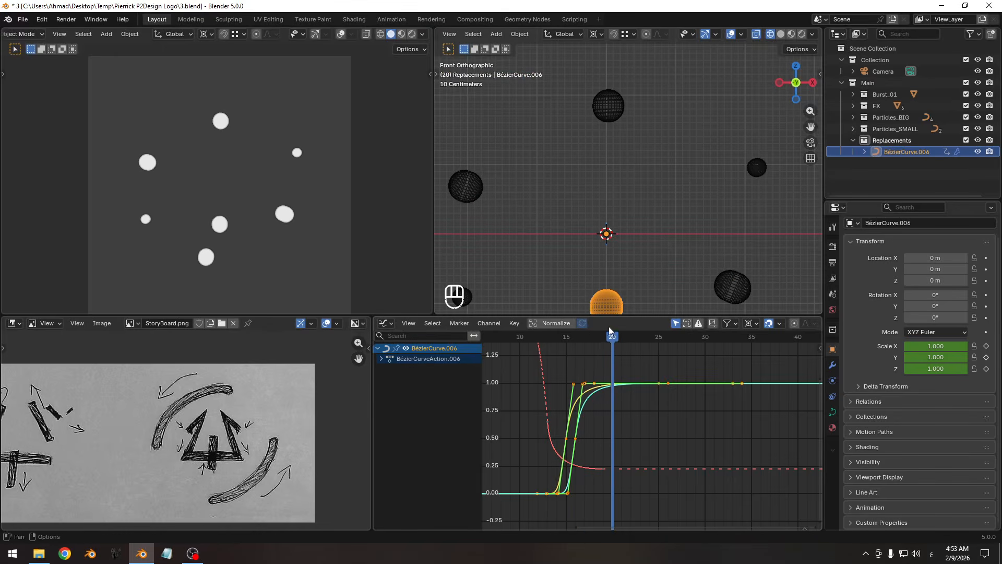
key(Tab)
shift+middle_drag(611, 140, 612, 203)
ctrl+middle_drag(612, 203, 631, 143)
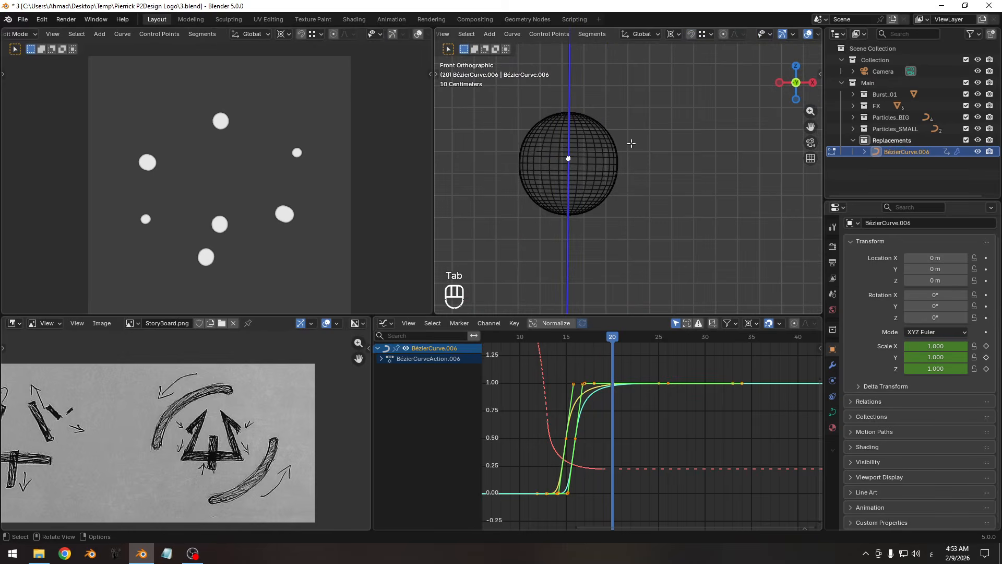
drag(614, 342, 626, 328)
key(Tab)
- Shift all of the copied curve's keyframes 9 frames forward in time and preview the motion up to frame 25
key(a)
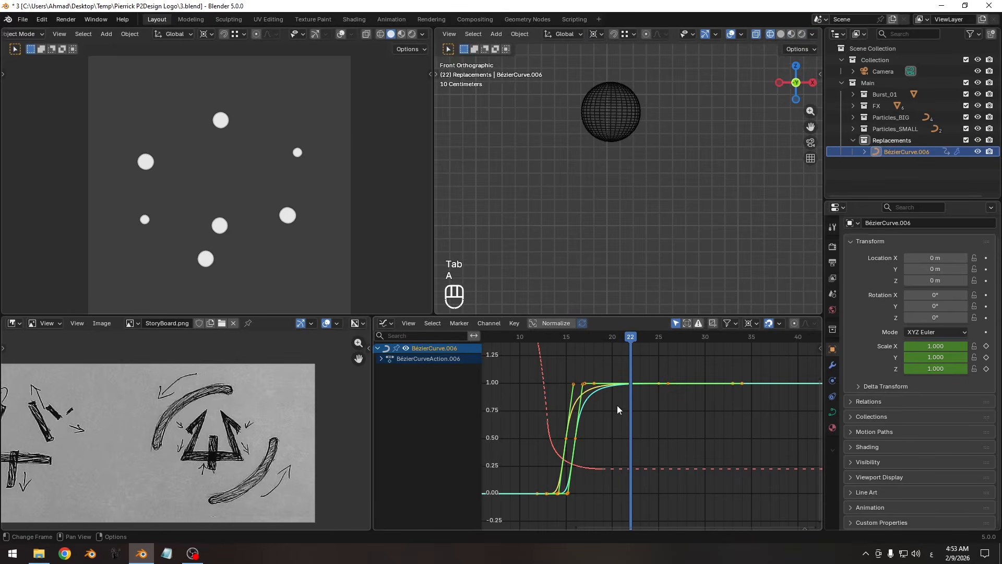
key(g)
key(x)
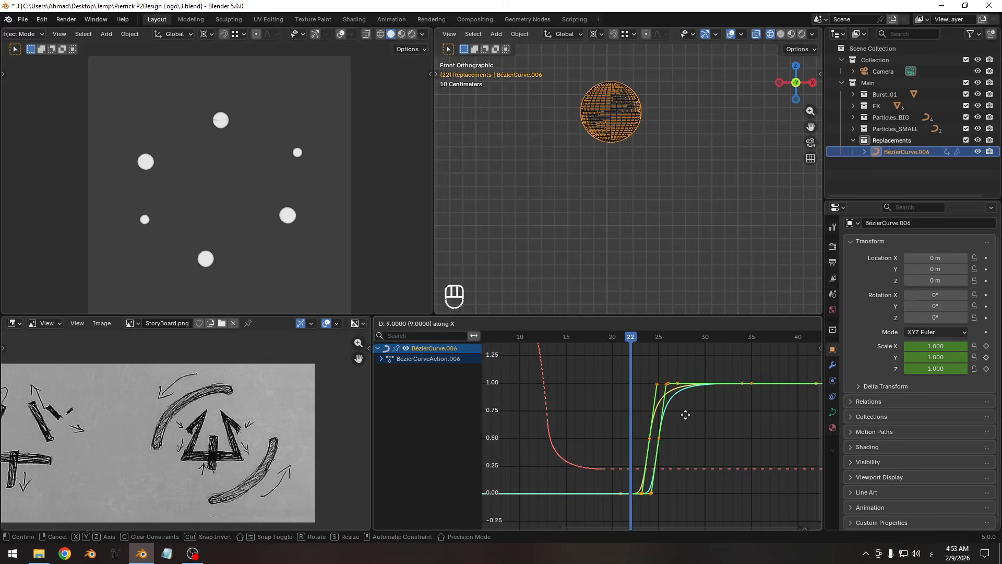
click(685, 414)
ctrl+middle_drag(601, 278, 605, 183)
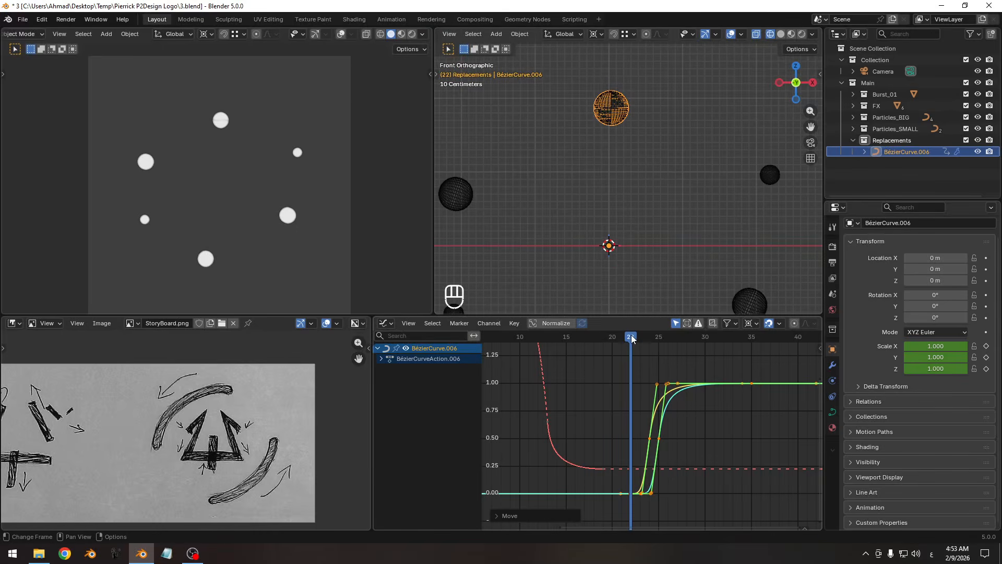
mouse_move(643, 342)
mouse_down()
mouse_move(543, 344)
mouse_move(671, 338)
mouse_move(618, 337)
mouse_move(659, 339)
mouse_up()
- Select the original topmost dot and filter its animation channels by "sca"
click(610, 99)
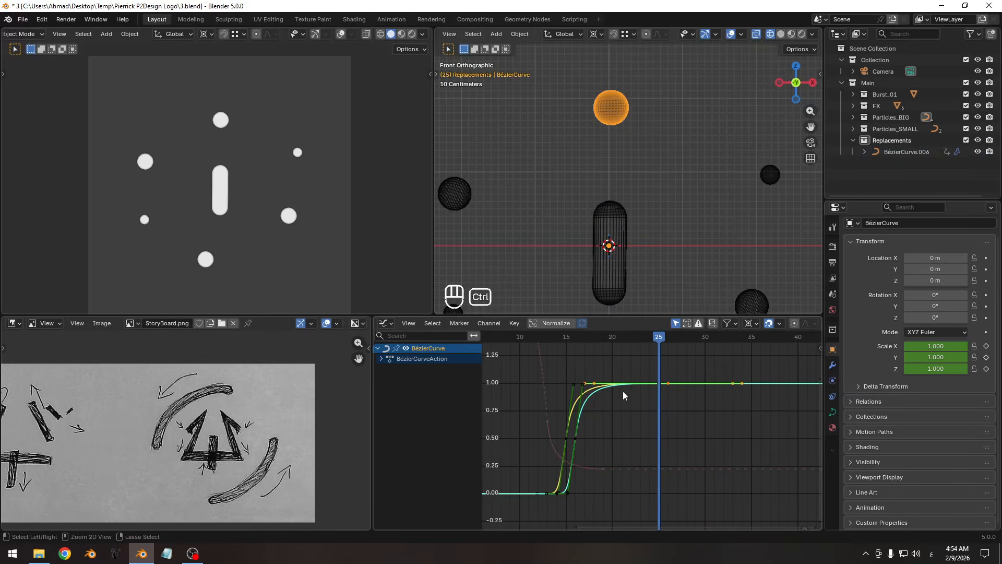
ctrl+middle_drag(622, 390, 609, 389)
click(416, 337)
text(سؤش)
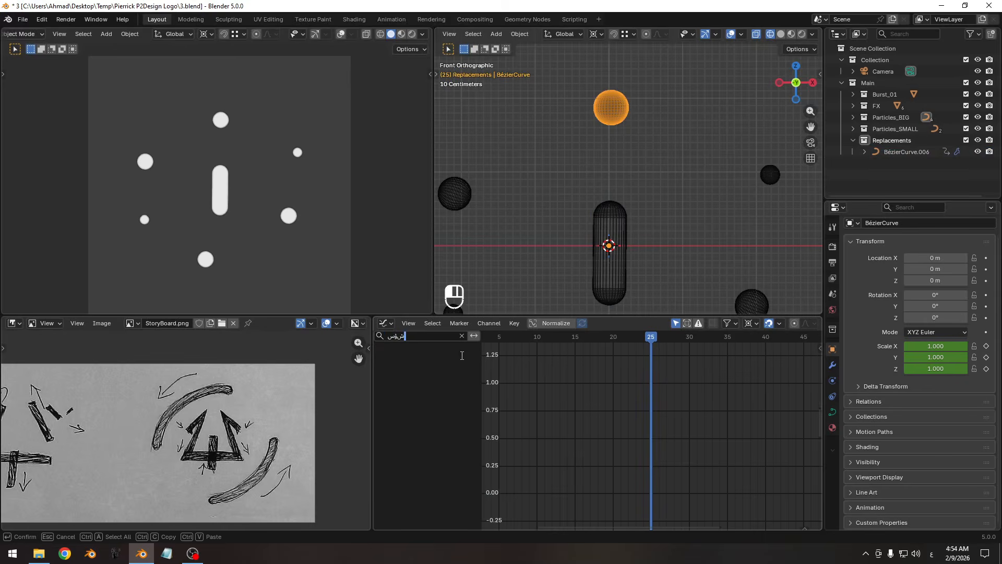
drag(439, 335, 371, 336)
key(alt+shift)
text(sca)
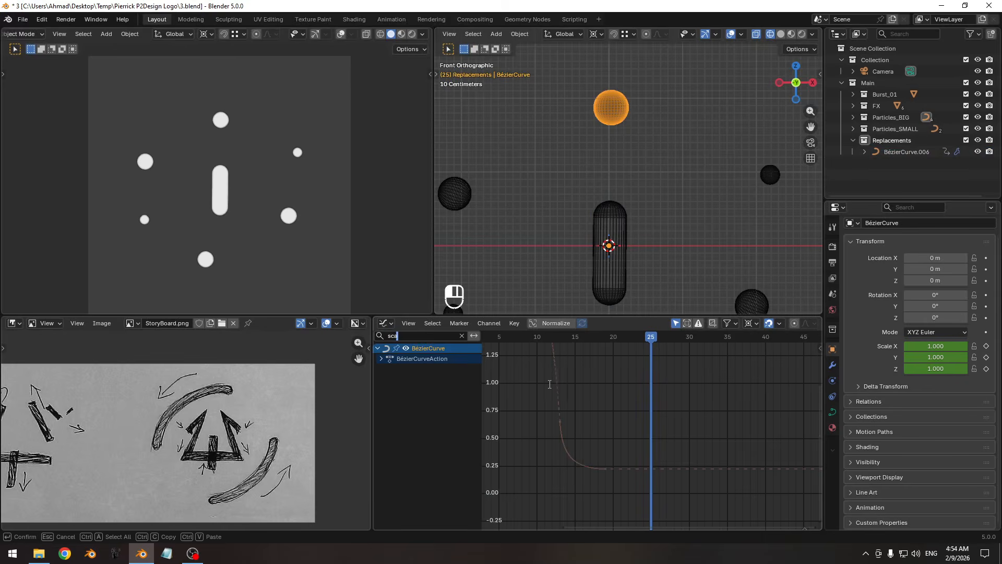
key(Return)
- Make the original dot's scale animation curve editable, undoing the reveal of hidden curves
ctrl+middle_drag(581, 367, 561, 393)
shift+middle_drag(562, 393, 608, 408)
click(583, 416)
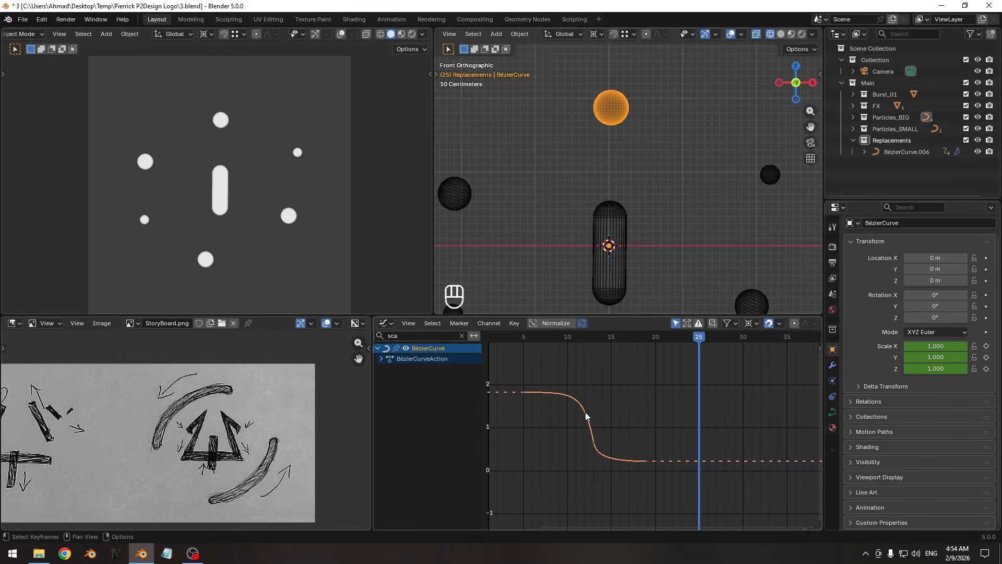
key(alt+h)
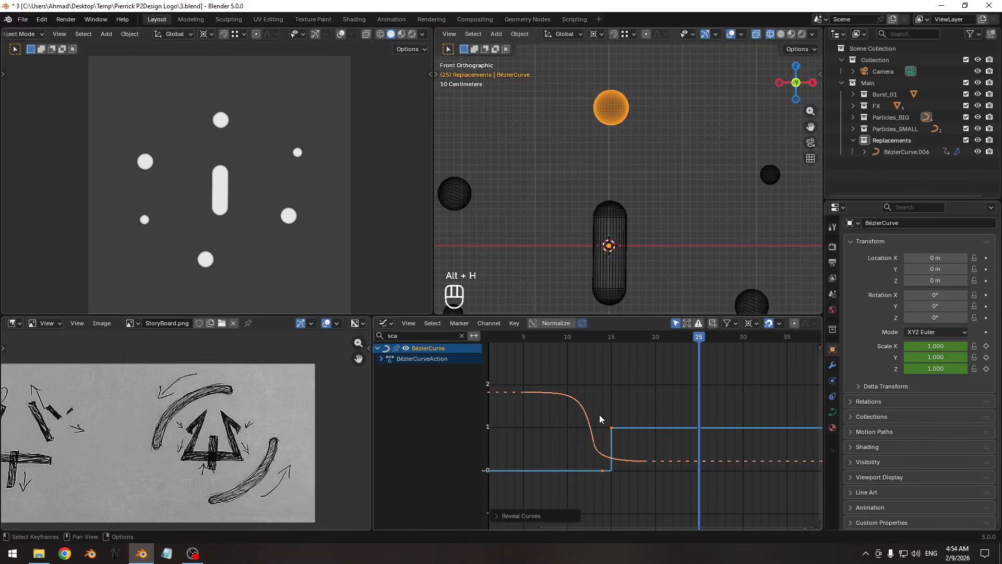
key(ctrl+z)
key(Tab)
- Insert a keyframe at frame 21 on the original dot's scale curve, on the selected channels only
ctrl+middle_drag(644, 445, 640, 438)
drag(672, 338, 635, 342)
middle_drag(601, 422, 667, 422)
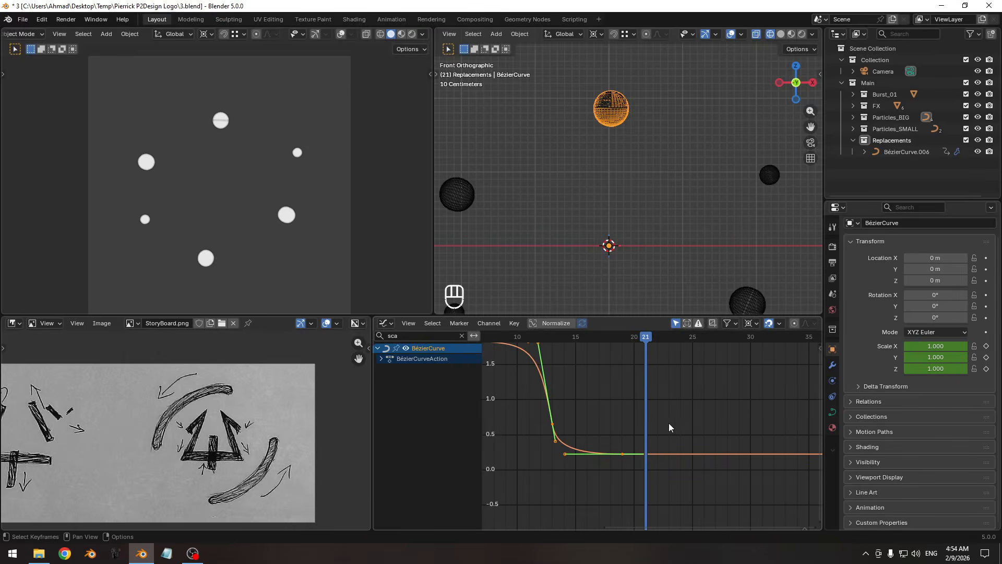
key(a)
key(i)
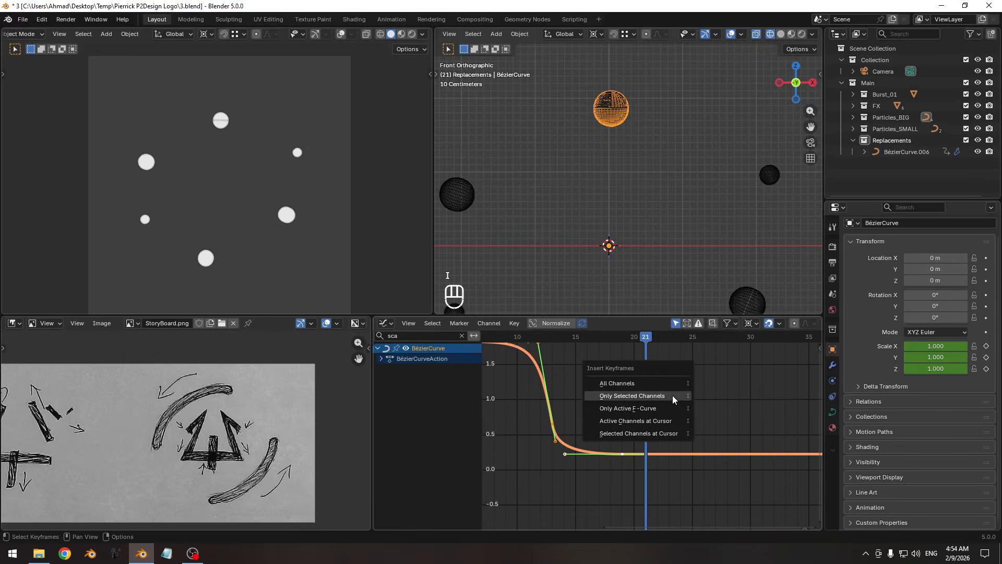
click(672, 397)
click(632, 422)
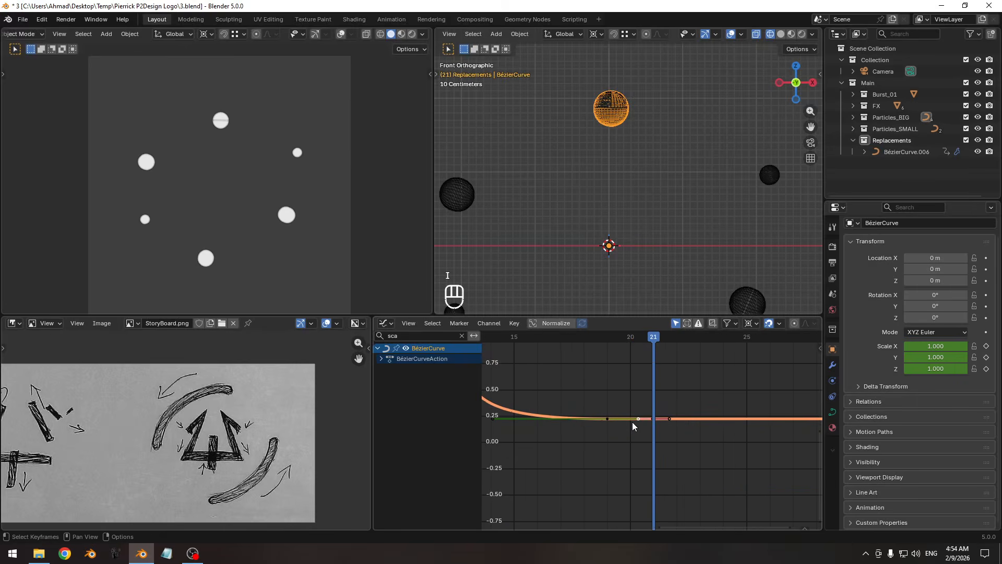
key(s)
right_click(644, 438)
click(608, 420)
click(657, 418)
key(s)
right_click(661, 448)
ctrl+middle_drag(661, 447, 637, 409)
drag(684, 336, 742, 338)
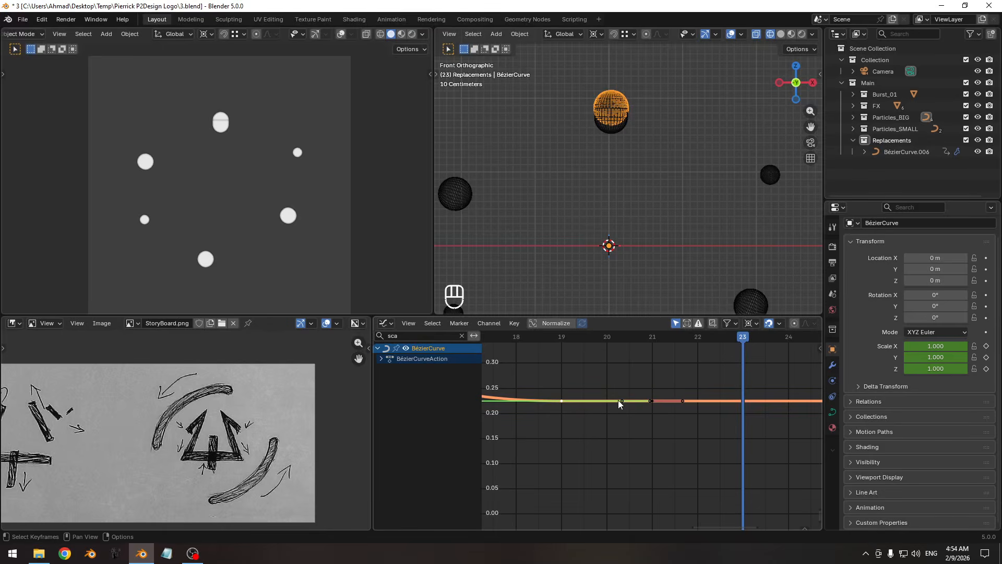
click(647, 406)
key(s)
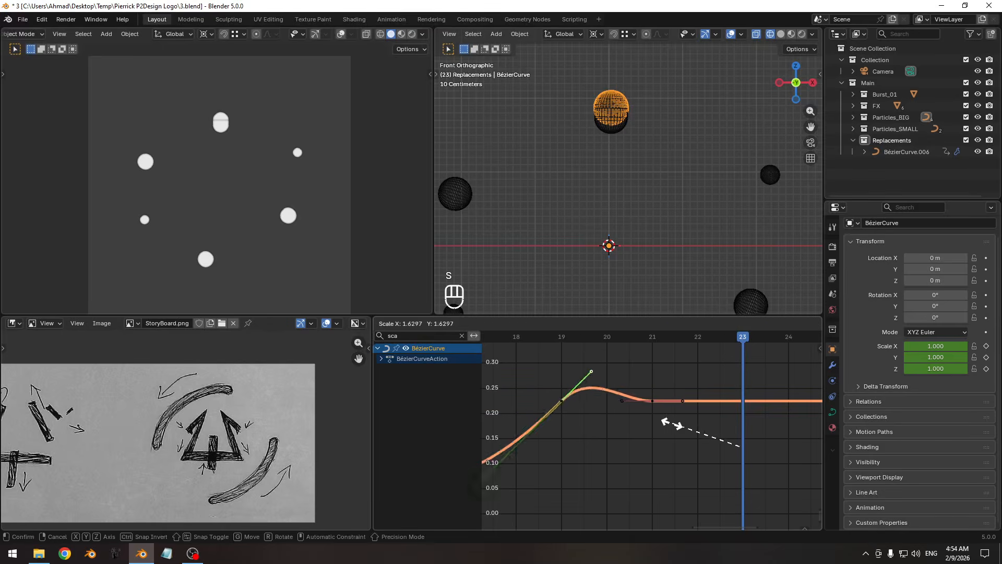
right_click(731, 412)
- Set the graph pivot point to Individual Centers and scale down the keyframe handle between frames 19 and 21
click(755, 323)
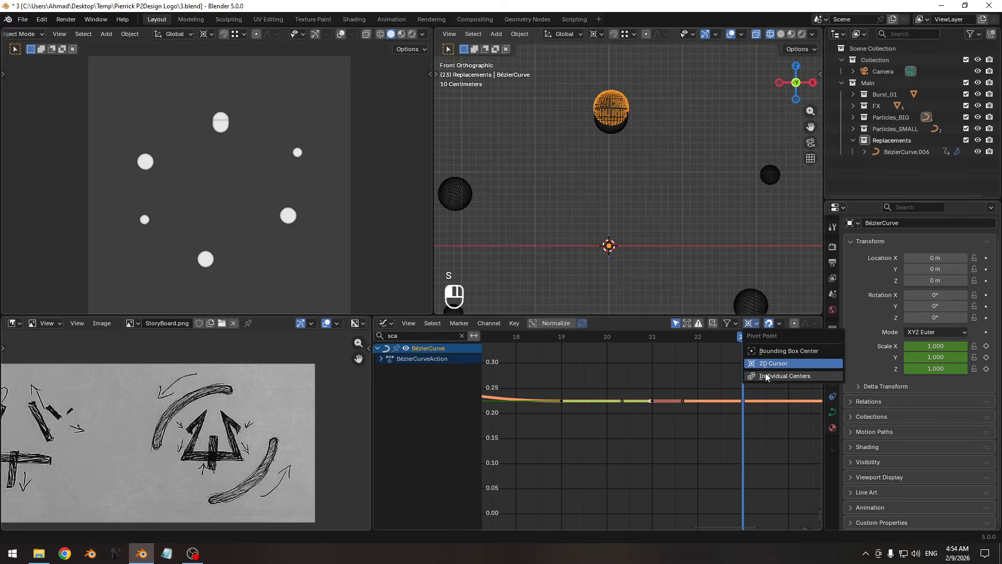
click(783, 376)
key(s)
click(719, 450)
key(s)
click(666, 422)
click(653, 400)
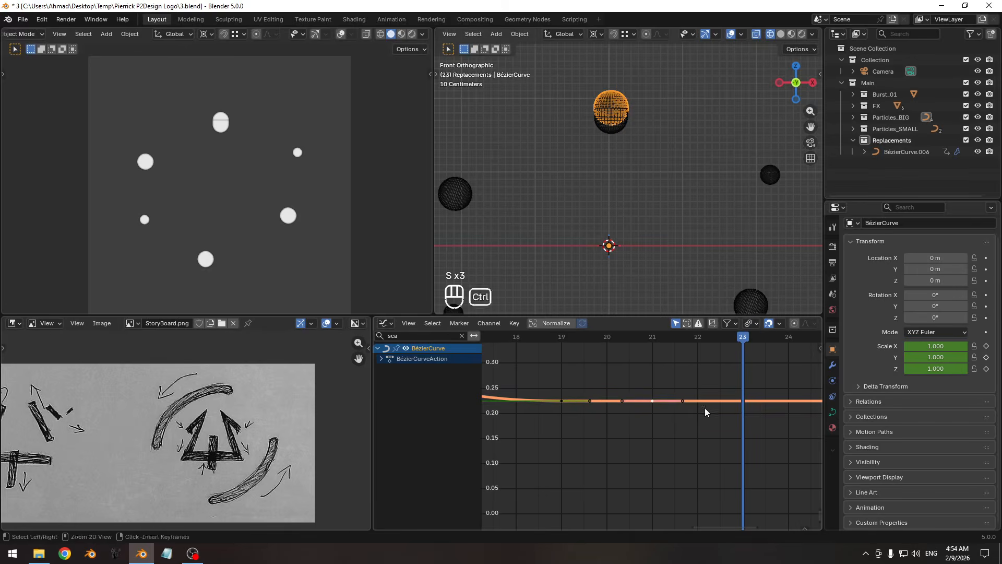
- Check the dots' overlap at frame 21 and insert a keyframe at frame 22 on the original dot's scale curve
ctrl+middle_drag(705, 409, 672, 417)
drag(684, 337, 652, 337)
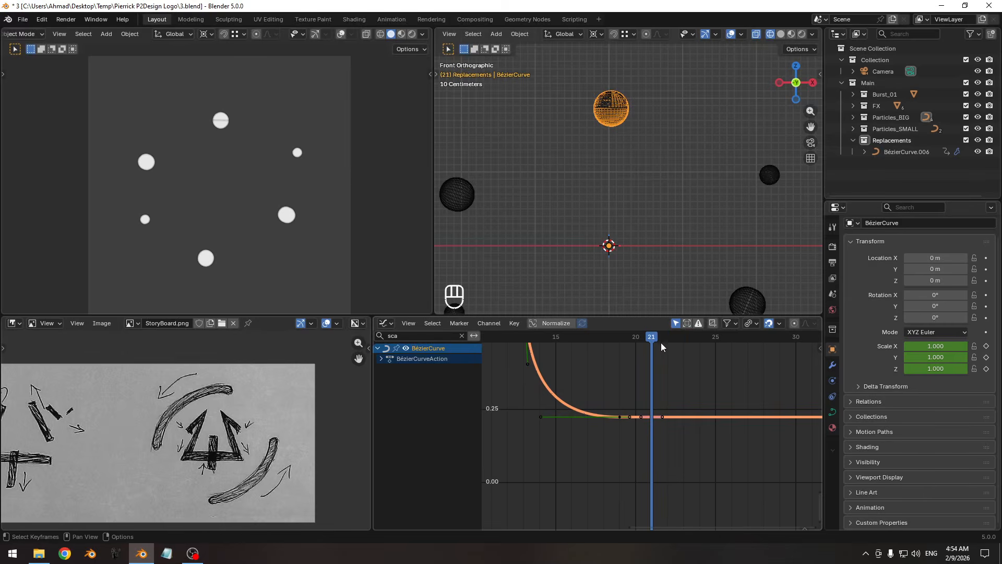
mouse_move(661, 343)
mouse_down()
mouse_move(634, 339)
mouse_move(650, 340)
mouse_up()
shift+middle_drag(605, 156, 625, 222)
ctrl+middle_drag(625, 223, 639, 146)
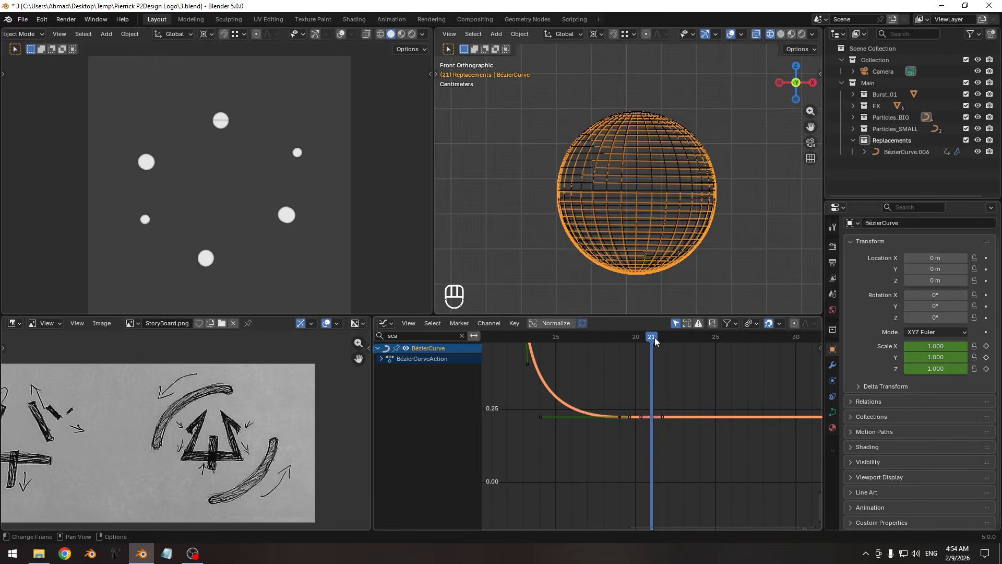
drag(655, 338, 670, 337)
key(i)
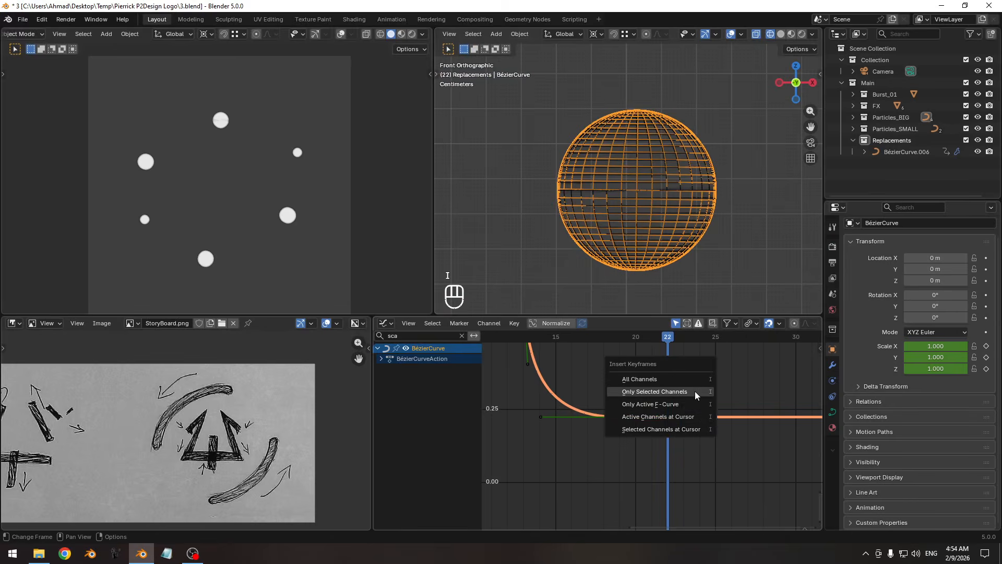
click(694, 390)
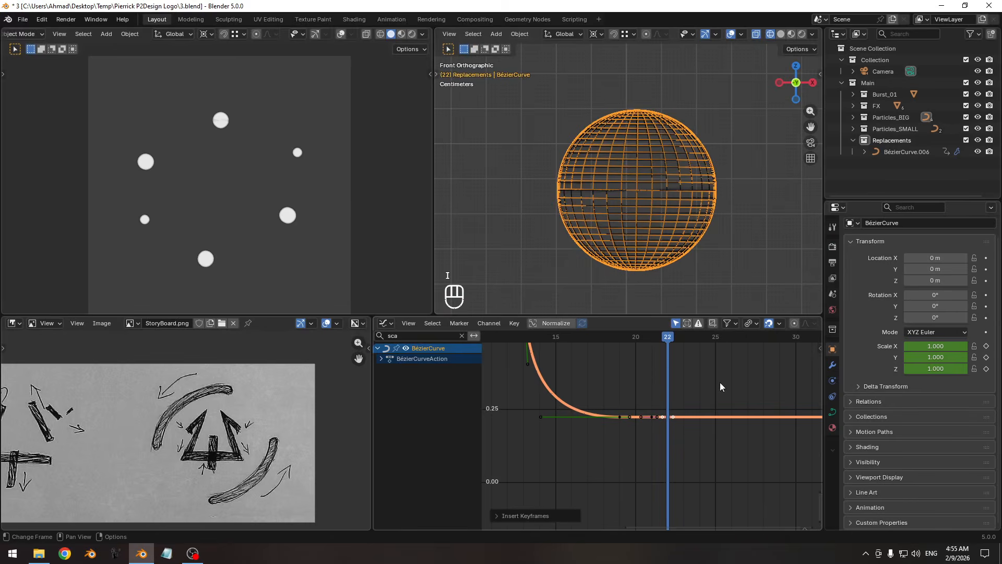
- Set the original dot's Geometry Nodes Scale to 0 and keyframe it at frame 22
click(834, 366)
click(934, 294)
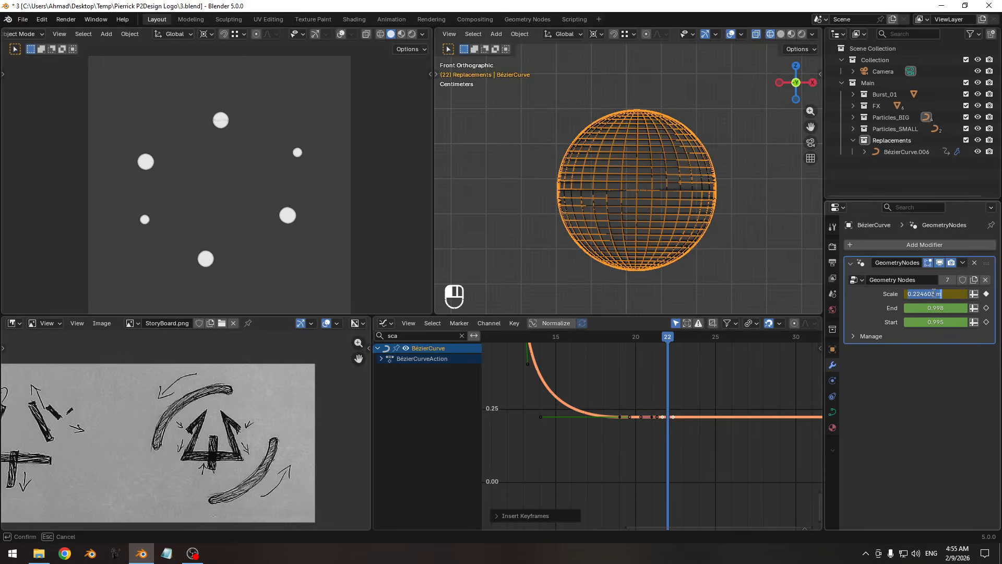
text(0)
key(Return)
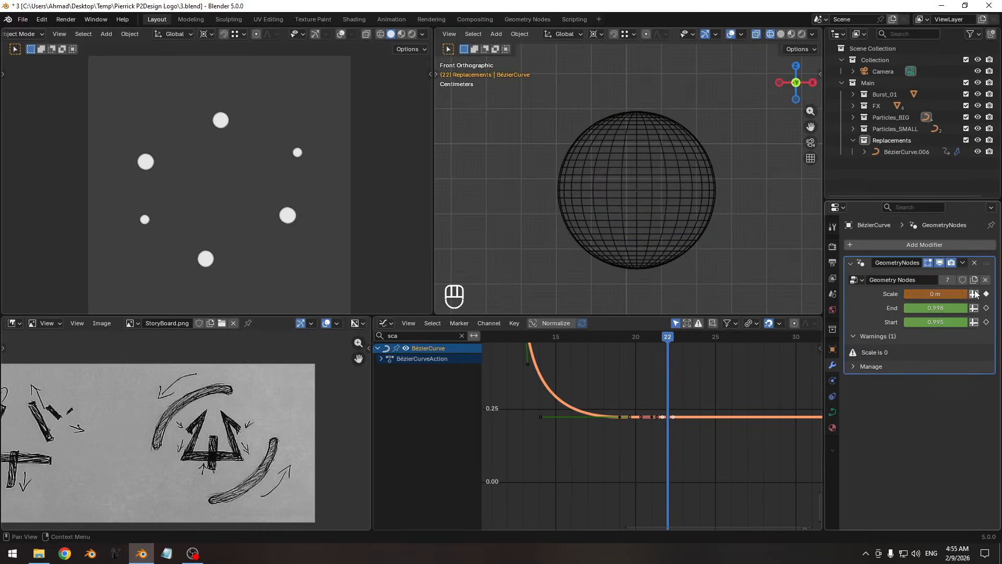
key(i)
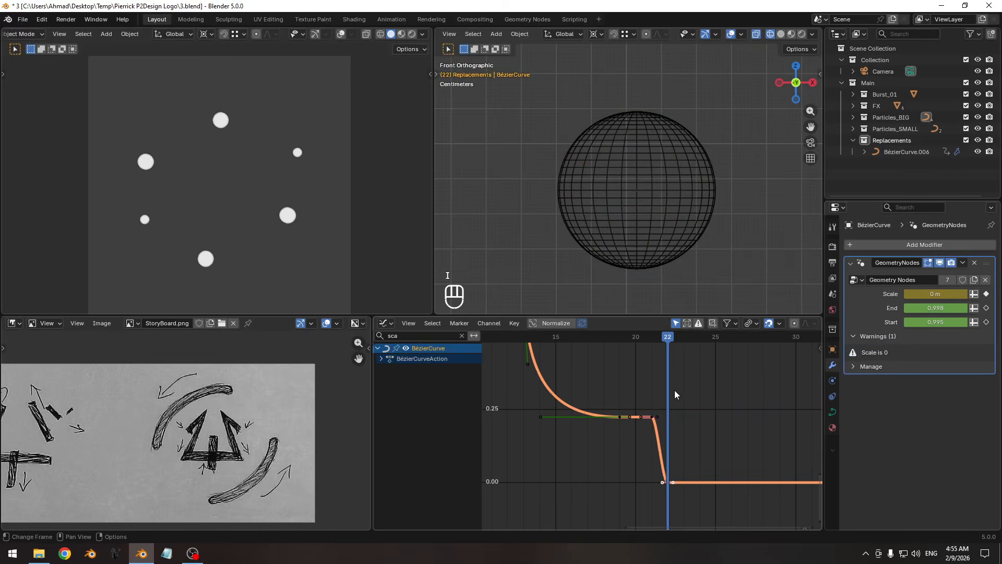
- Select BézierCurve.006, make its scale curve editable, and keyframe its Geometry Nodes Scale at frame 22
click(894, 152)
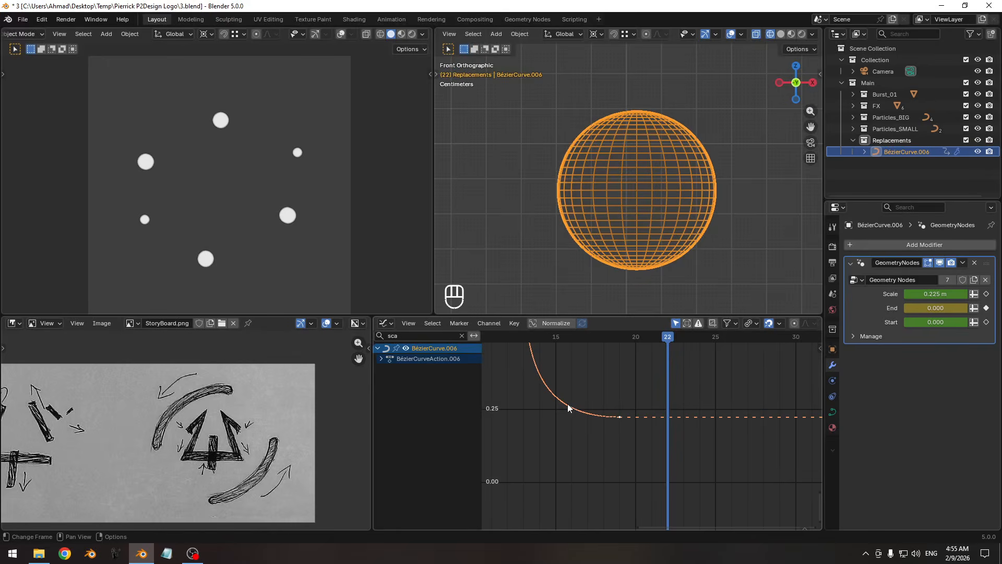
key(Tab)
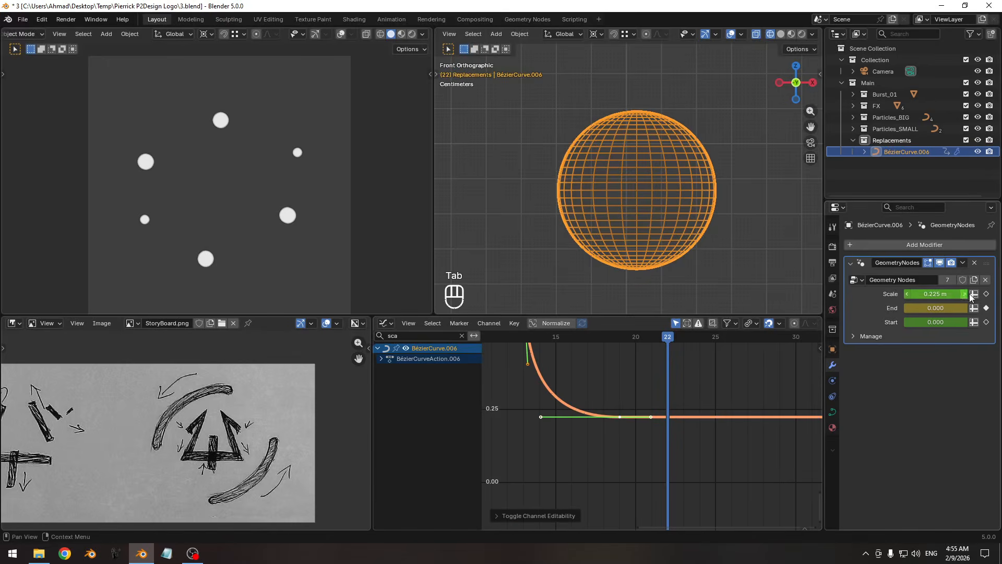
click(986, 295)
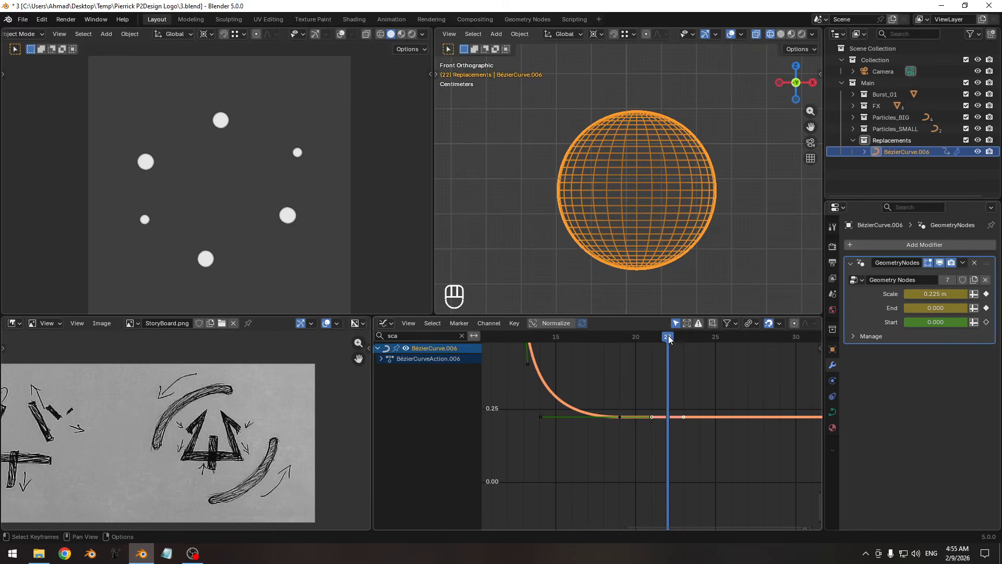
- Delete the copied curve's scale keyframes before frame 22, and keyframe its Scale at 0 on frame 21
drag(668, 338, 658, 337)
key(x)
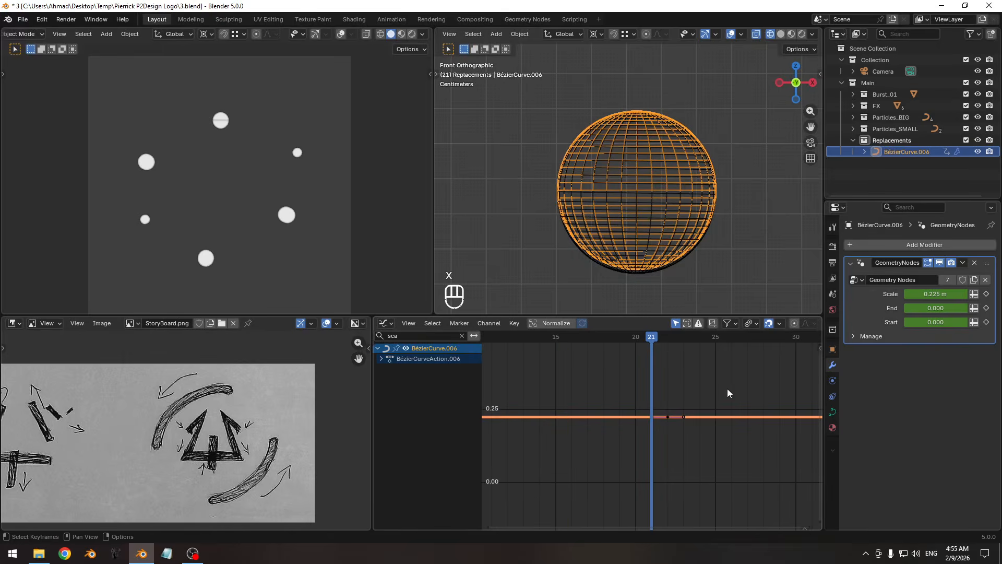
click(921, 293)
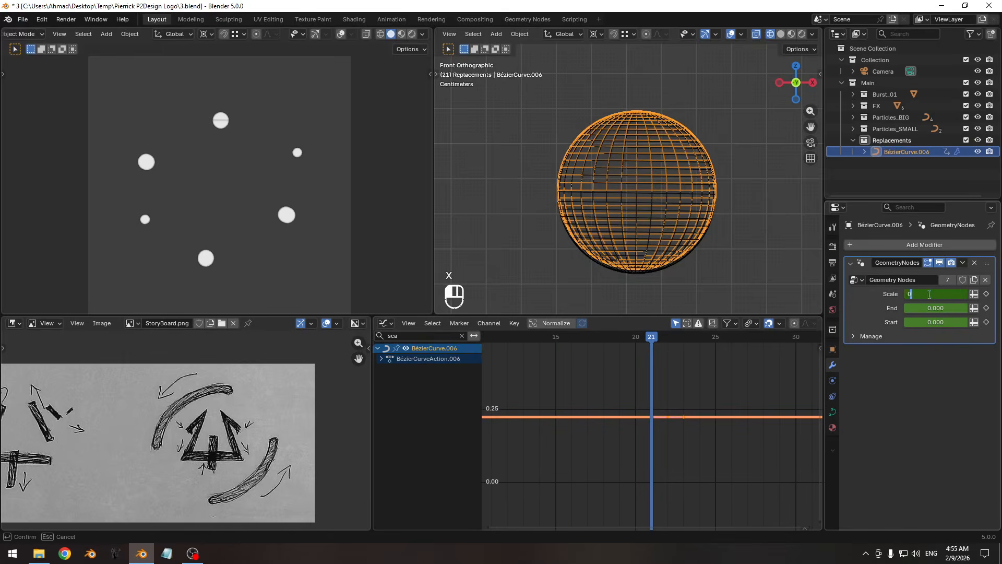
text(0)
key(Return)
key(i)
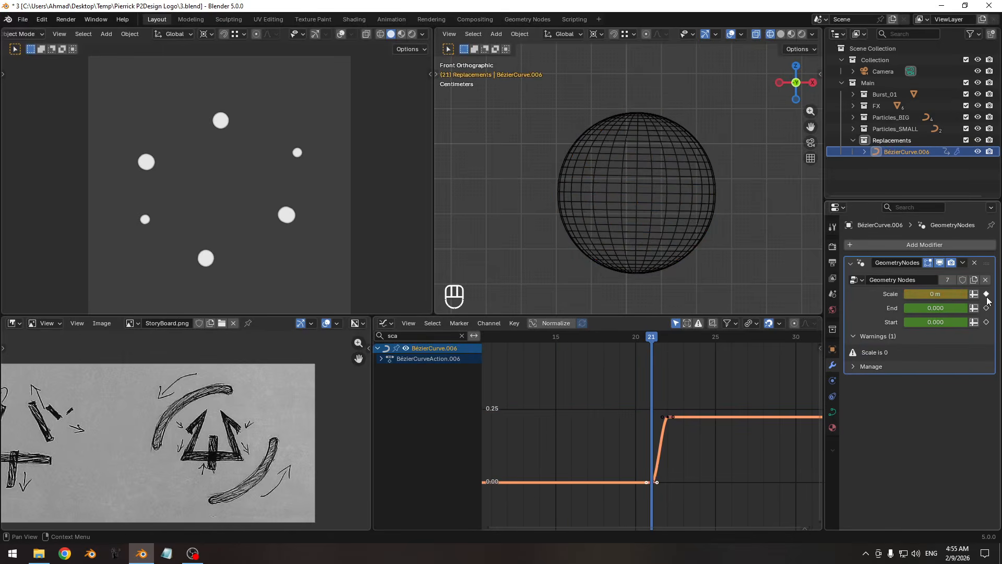
- Play the animation from the first frame several times to examine the swap from the burst dot to the replacement curve
drag(650, 337, 651, 389)
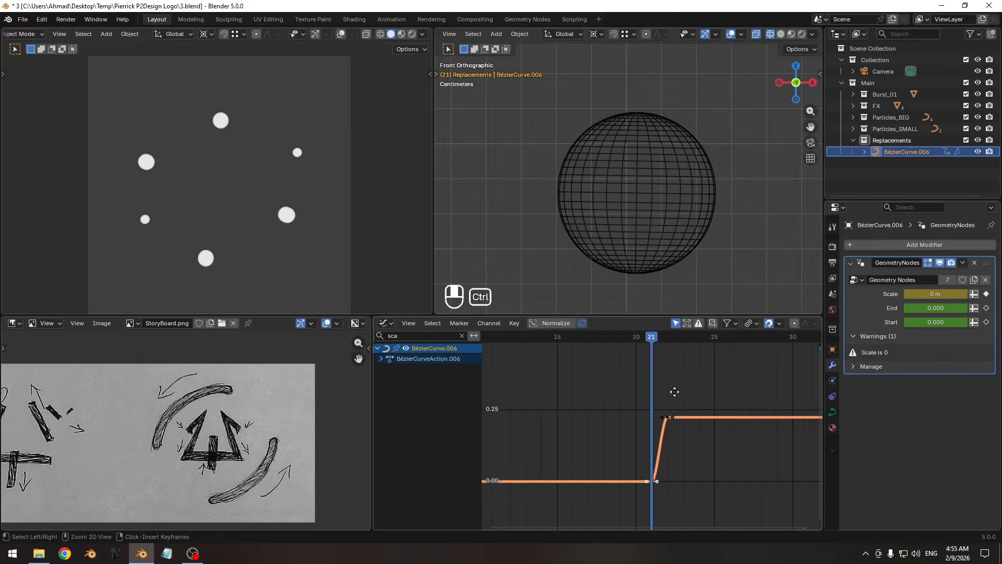
ctrl+middle_drag(652, 388, 591, 378)
key(shift+Left)
key(space)
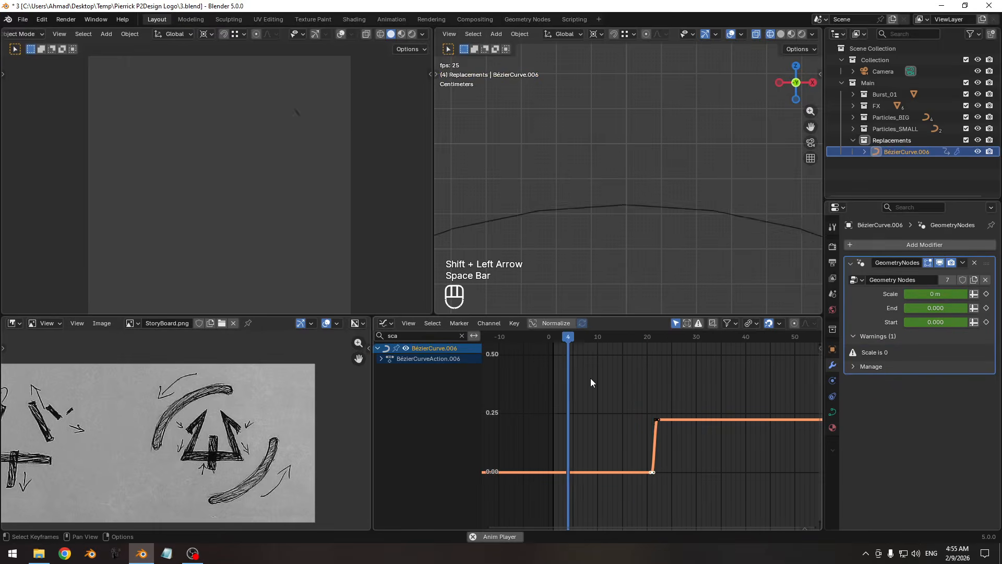
key(space)
key(shift+Left)
key(space)
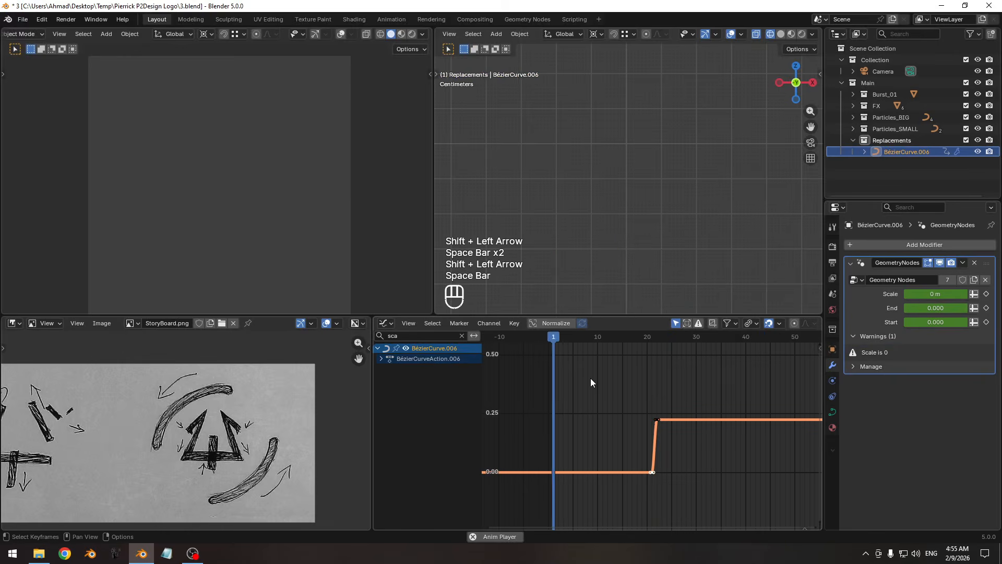
key(space)
key(shift+Left)
key(space)
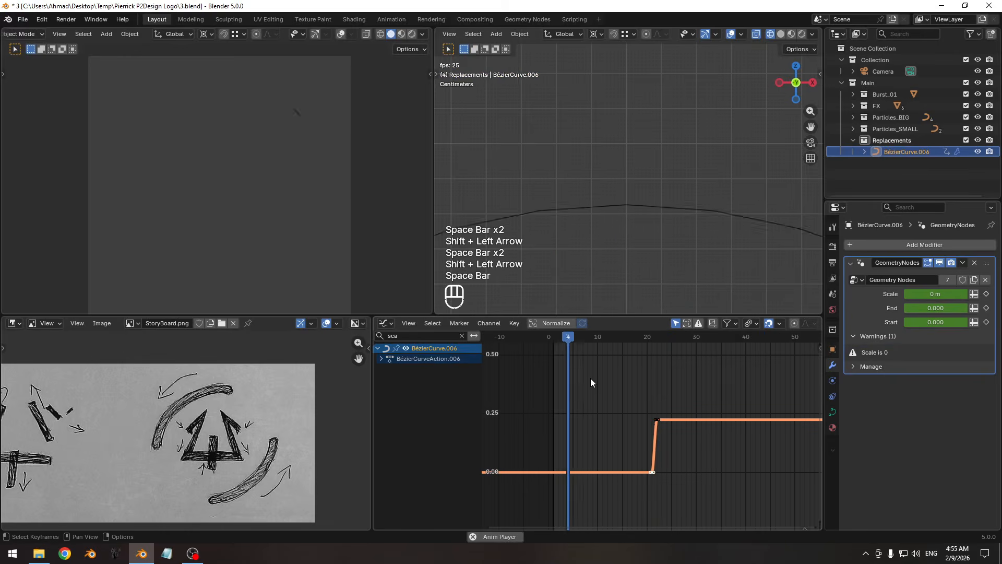
key(space)
key(shift+Left)
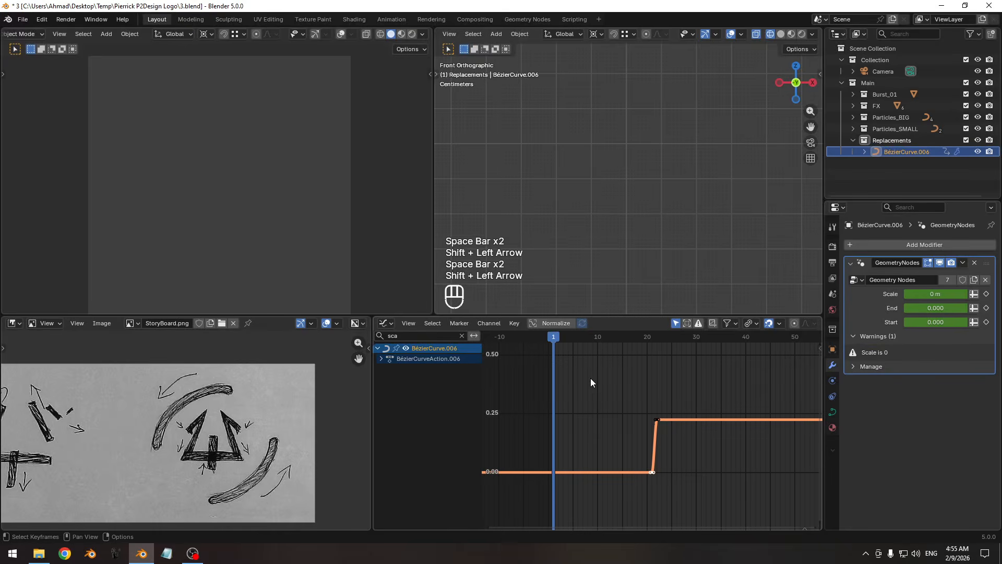
- Replay the opening of the animation repeatedly to check that the replacement curve continues the dot's motion smoothly
key(space)
key(space)
key(shift+Left)
key(space)
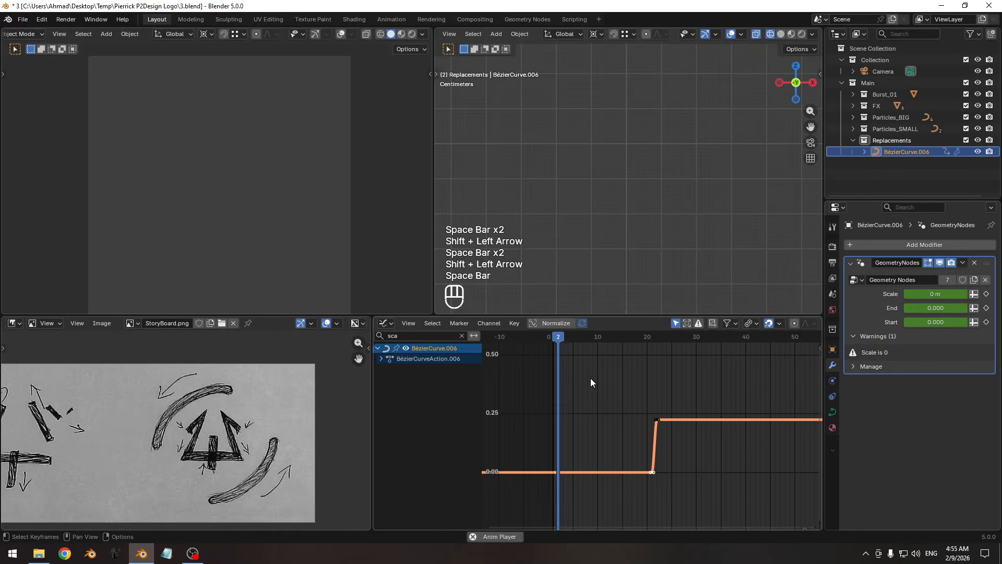
key(space)
key(shift+Left)
key(space)
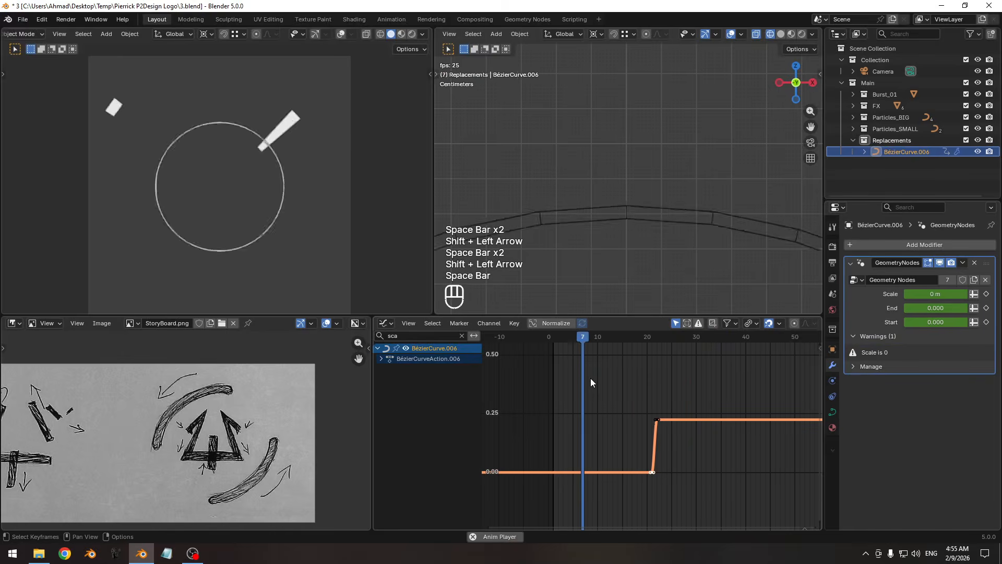
key(space)
key(shift+Left)
key(space)
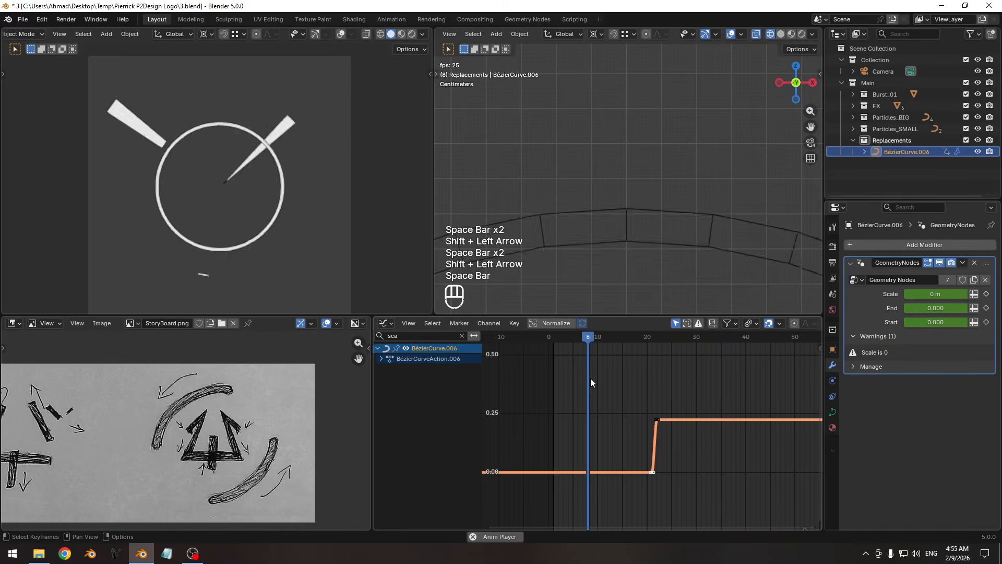
key(space)
key(shift+Left)
key(space)
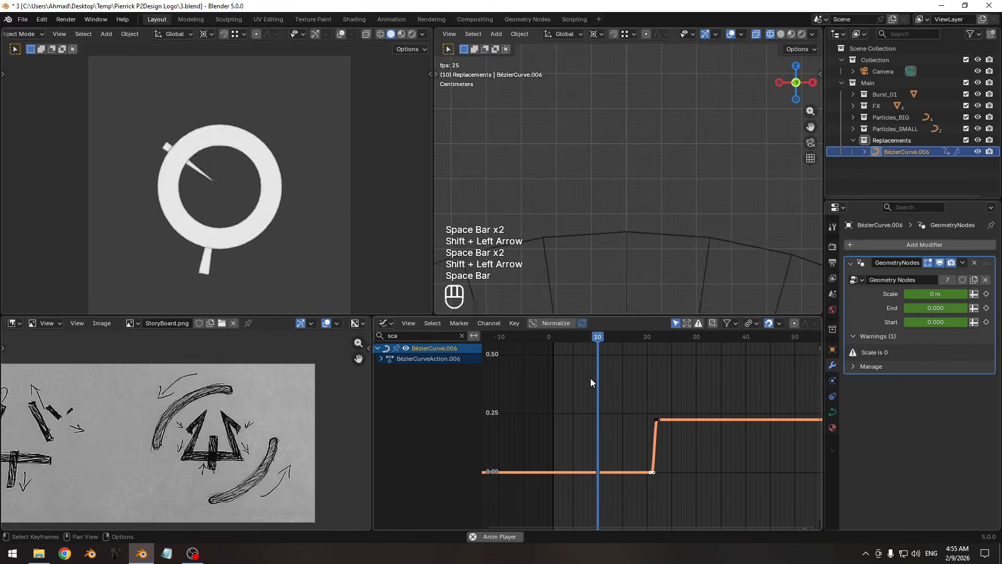
key(space)
key(shift+Left)
key(space)
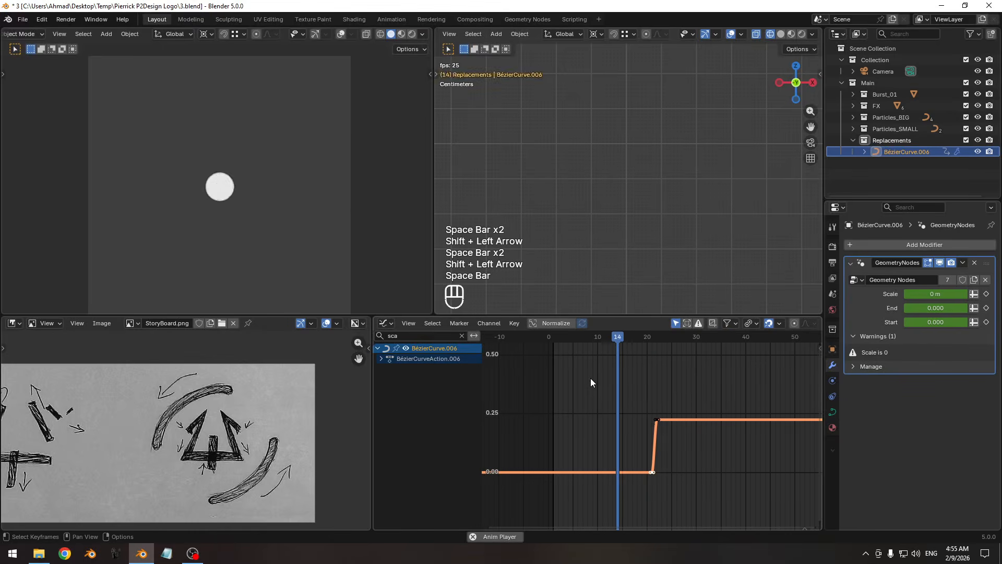
key(space)
key(shift+Left)
key(space)
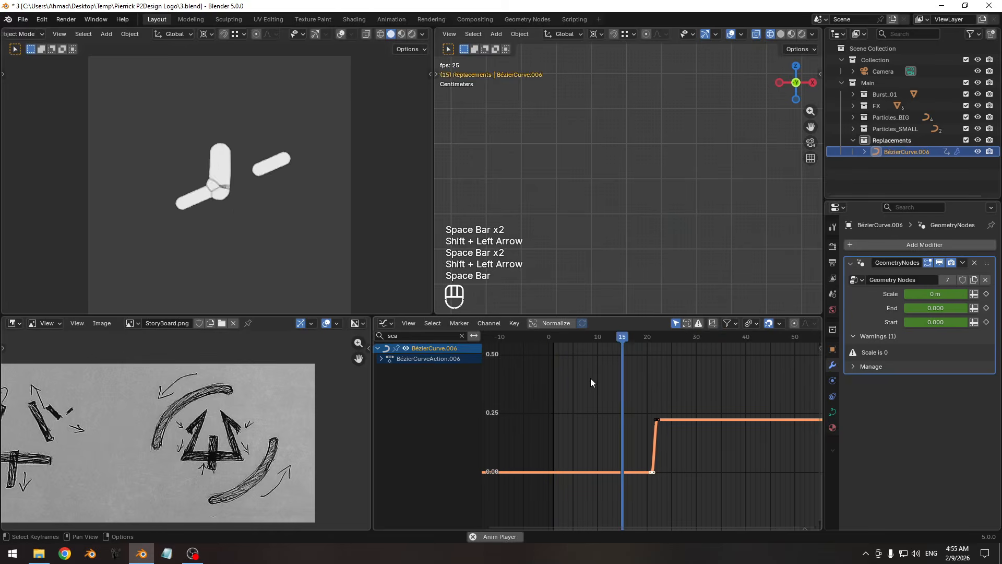
key(space)
ctrl+middle_drag(662, 151, 647, 166)
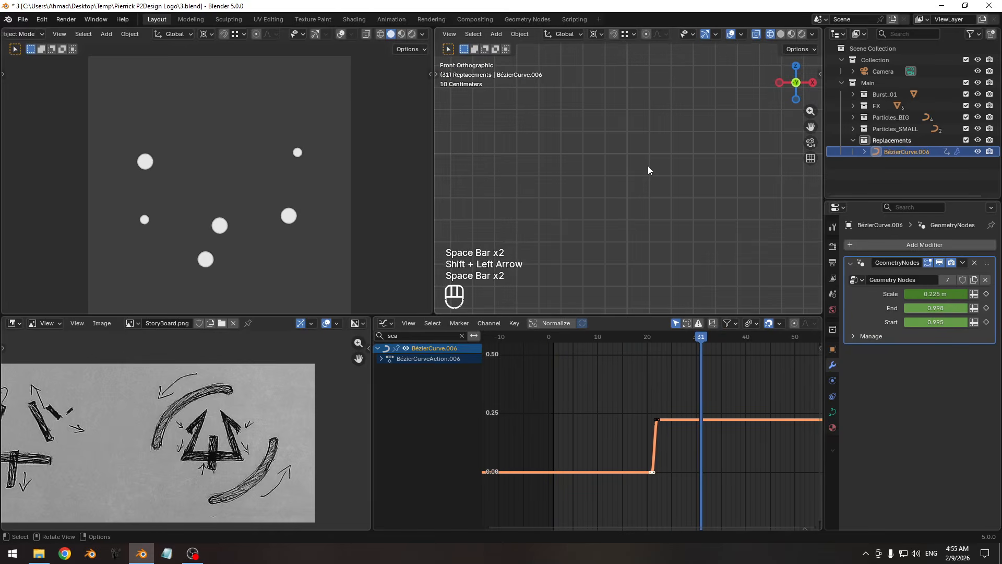
key(Pause)
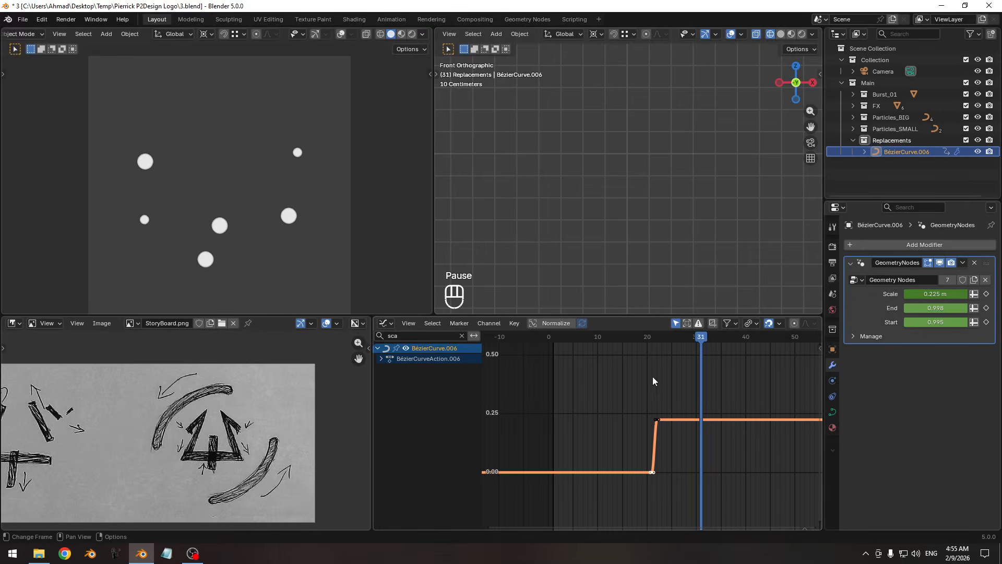
- Show overlays and wireframe shading in the camera view, and go to frame 25 to inspect the replacement curve over the logo
drag(650, 339, 676, 346)
key(shift+alt+z)
shift+middle_drag(245, 219, 259, 212)
key(z)
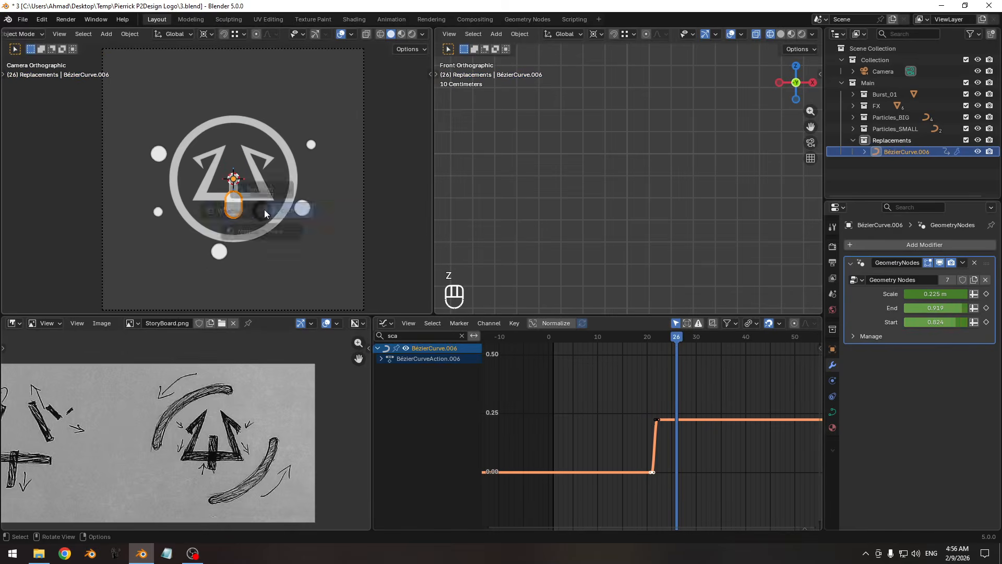
click(222, 213)
shift+middle_drag(213, 244, 249, 148)
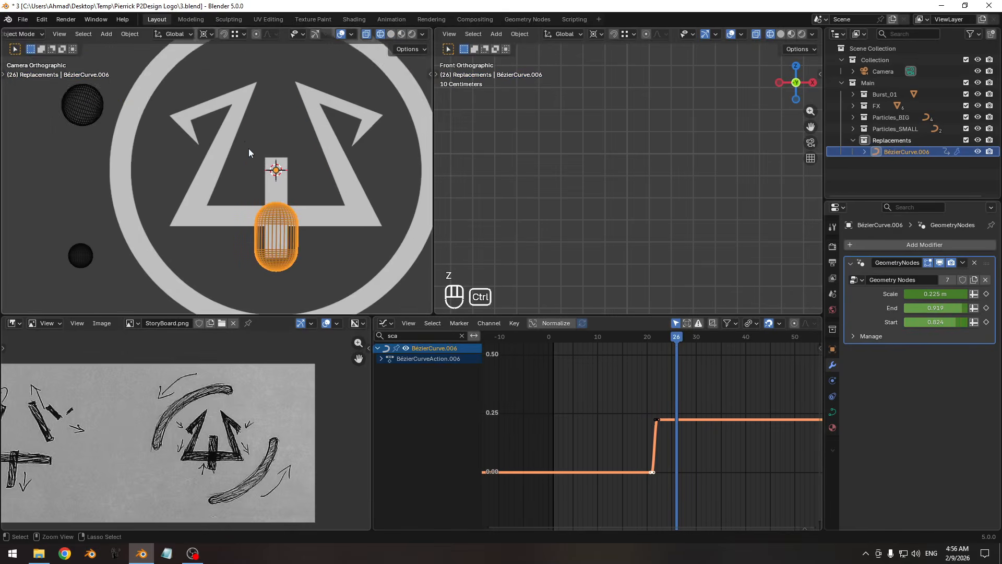
shift+middle_drag(285, 235, 255, 180)
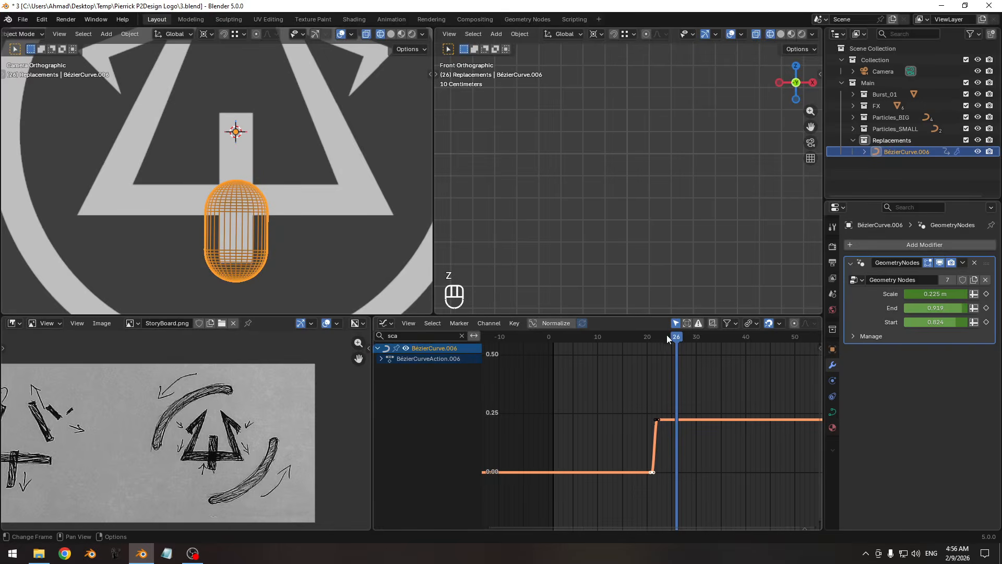
mouse_move(673, 338)
mouse_down()
mouse_move(634, 347)
mouse_move(674, 346)
mouse_up()
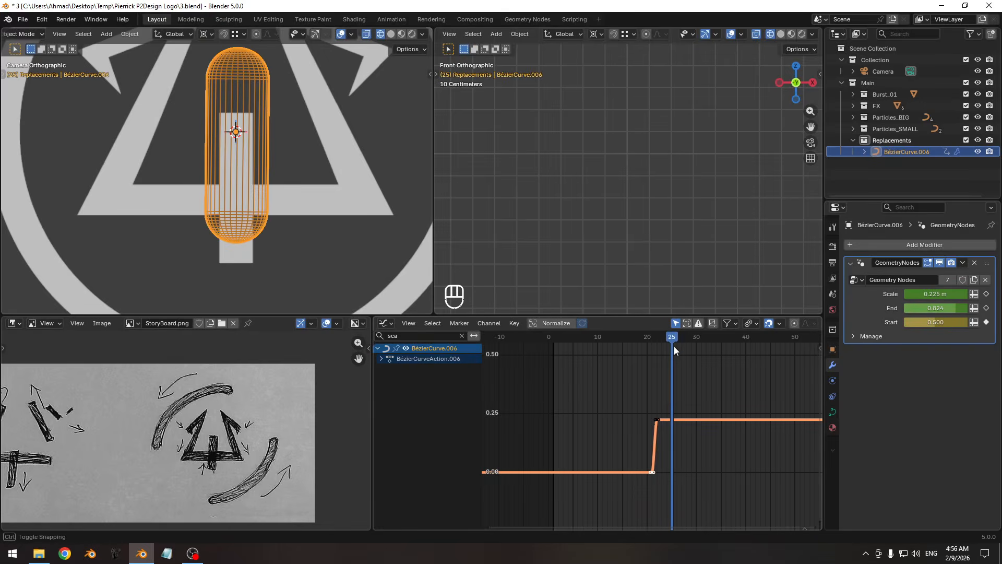
- Enter Edit Mode on BézierCurve.006 and select all its control points in front orthographic view
key(Tab)
ctrl+middle_drag(631, 151, 628, 246)
shift+middle_drag(624, 126, 586, 252)
ctrl+middle_drag(595, 196, 608, 140)
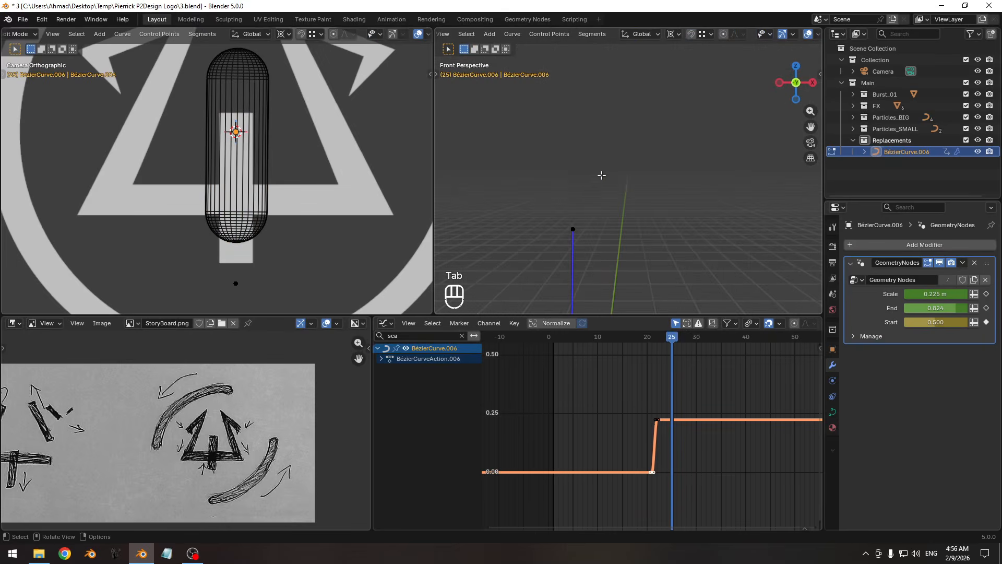
alt+middle_drag(600, 197, 619, 204)
key(a)
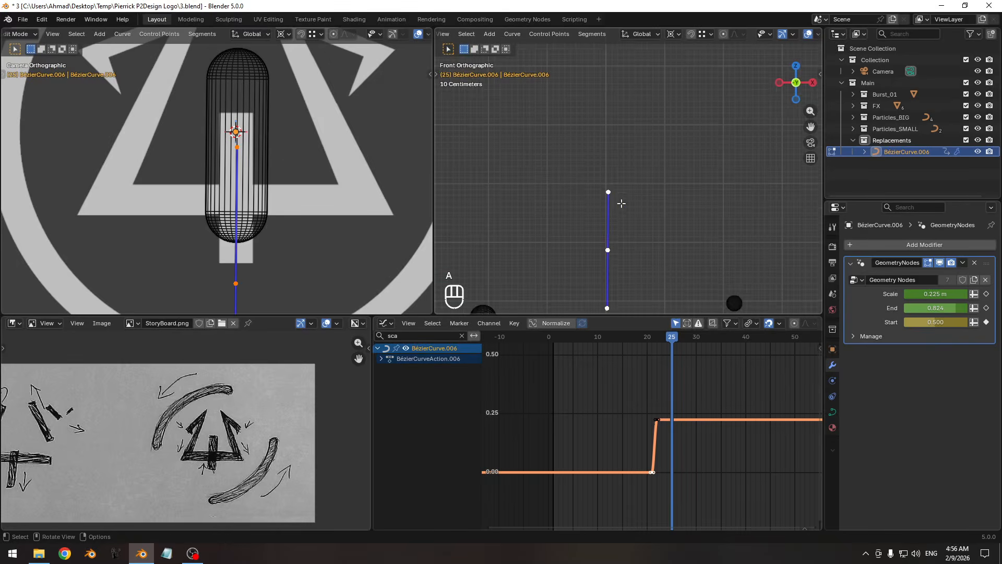
- Scrub back from frame 25 and return to it to examine the curve's alignment with the logo's vertical stem
ctrl+middle_drag(623, 131, 595, 144)
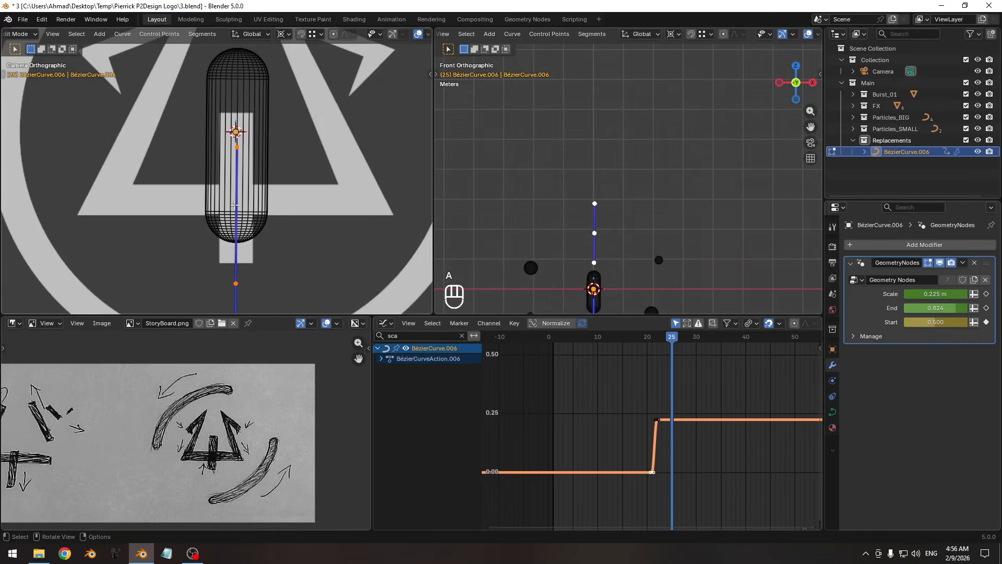
ctrl+middle_drag(396, 236, 396, 197)
ctrl+middle_drag(604, 149, 603, 172)
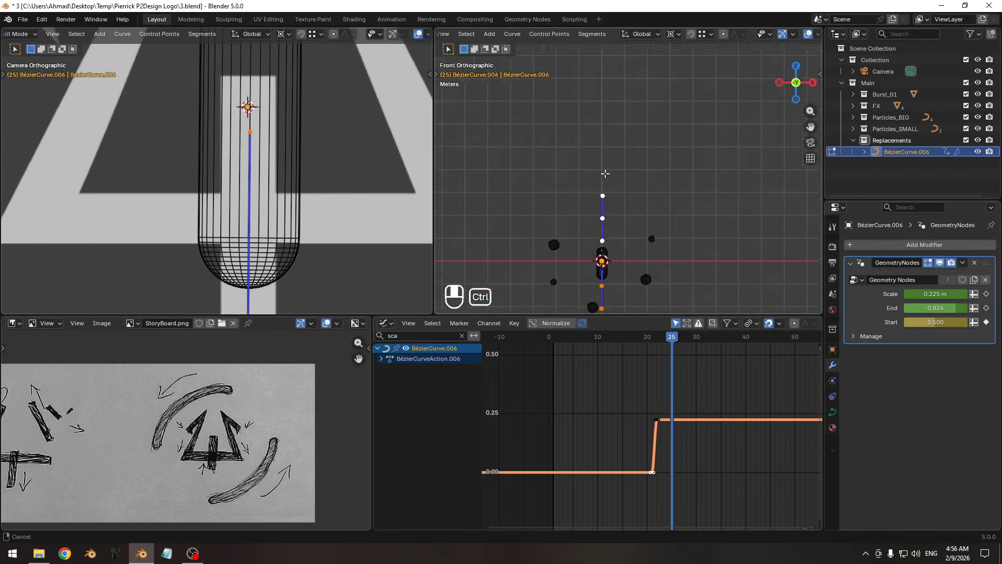
ctrl+middle_drag(613, 130, 617, 188)
shift+middle_drag(619, 170, 611, 179)
ctrl+middle_drag(599, 243, 614, 221)
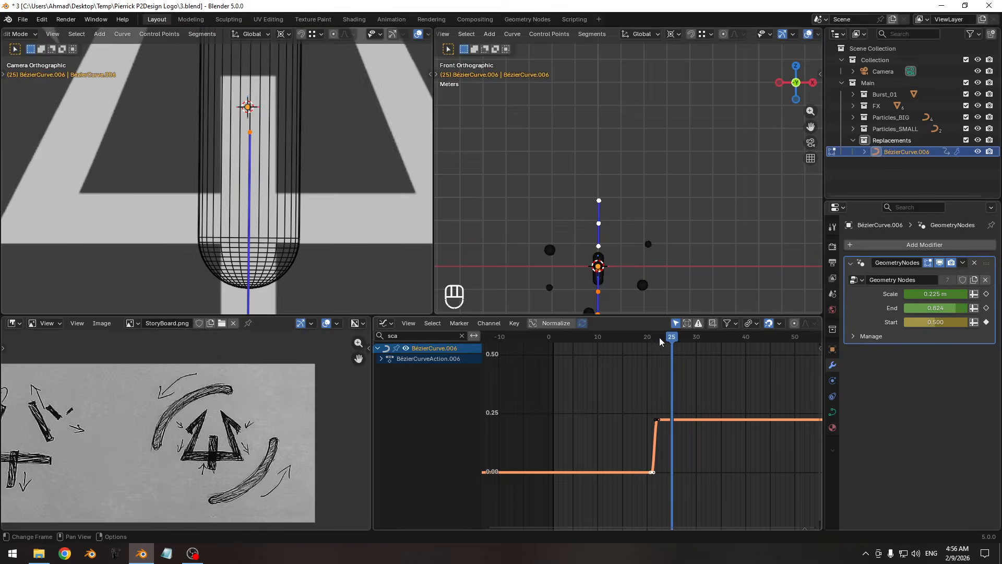
drag(672, 342, 647, 343)
ctrl+middle_drag(268, 157, 263, 180)
drag(653, 343, 672, 343)
shift+middle_drag(254, 154, 266, 135)
ctrl+middle_drag(265, 215, 261, 188)
shift+middle_drag(244, 262, 236, 258)
- Show the lower control point's transform values and try shifting its X coordinate
click(220, 283)
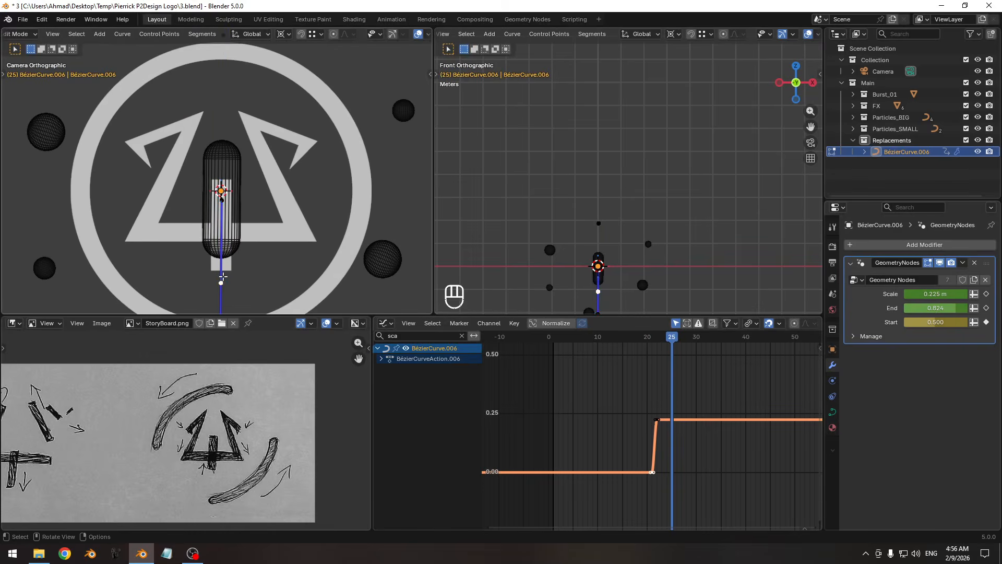
key(n)
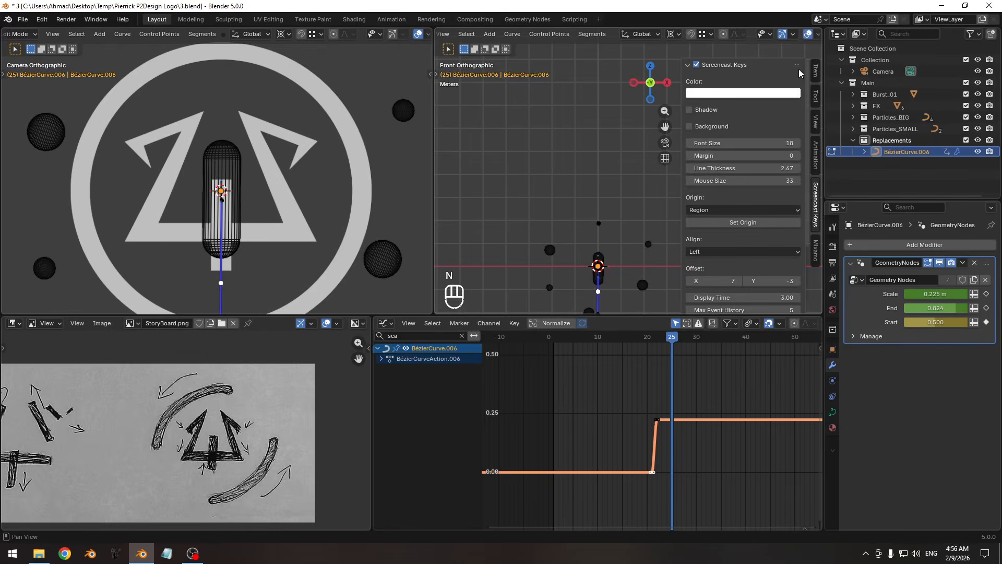
click(815, 70)
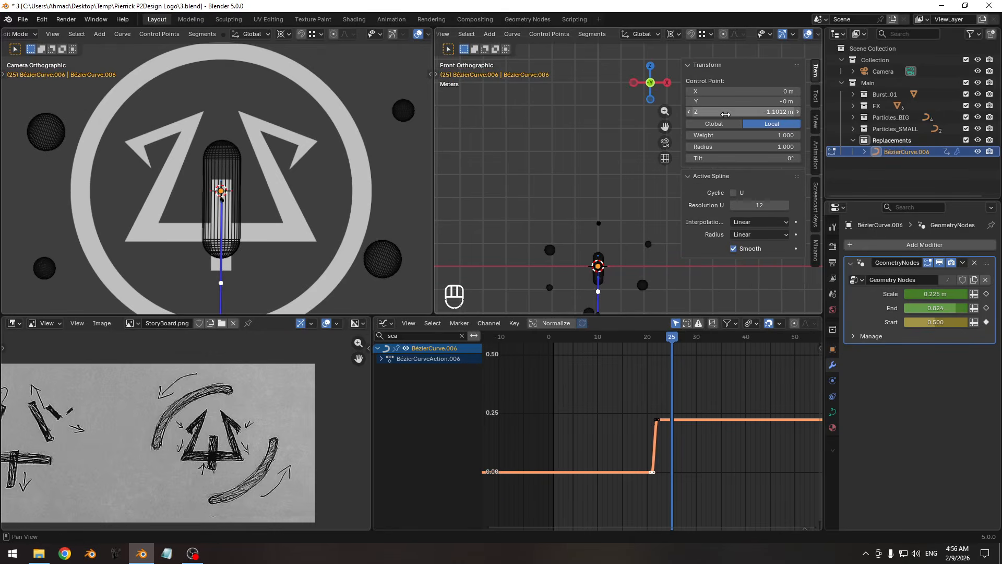
drag(730, 92, 772, 92)
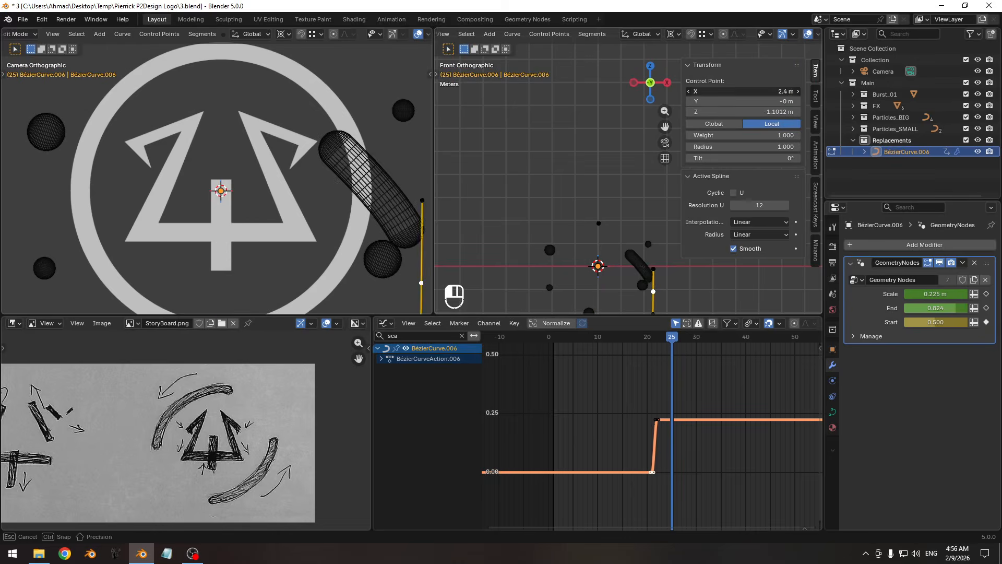
key(Escape)
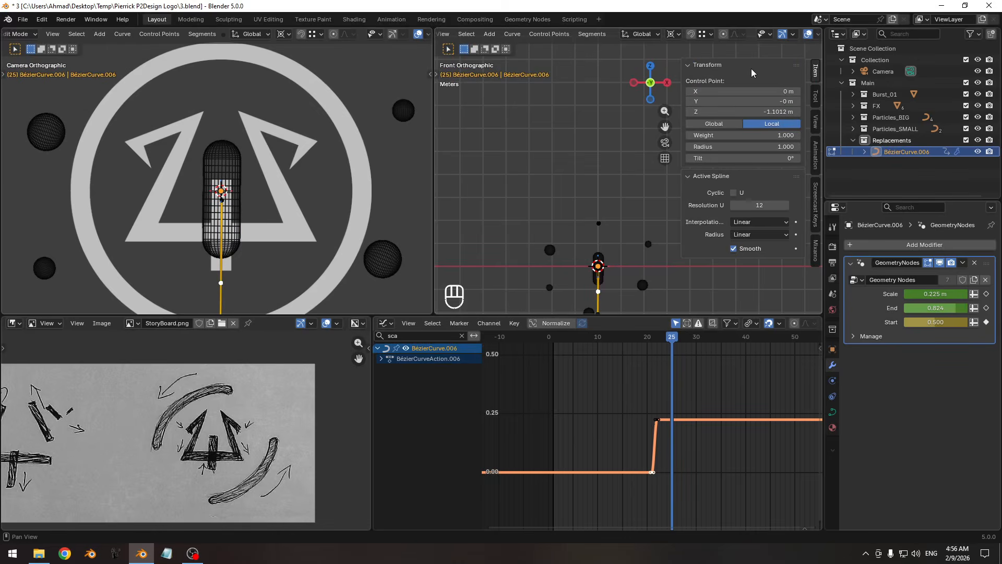
shift+middle_drag(183, 217, 293, 166)
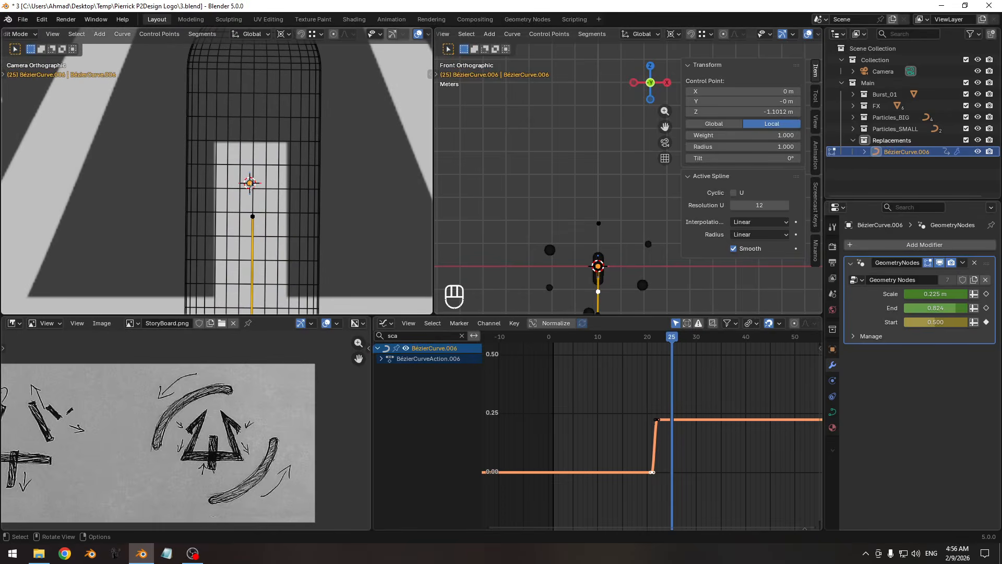
key(shift+s)
click(246, 213)
shift+middle_drag(255, 152, 255, 177)
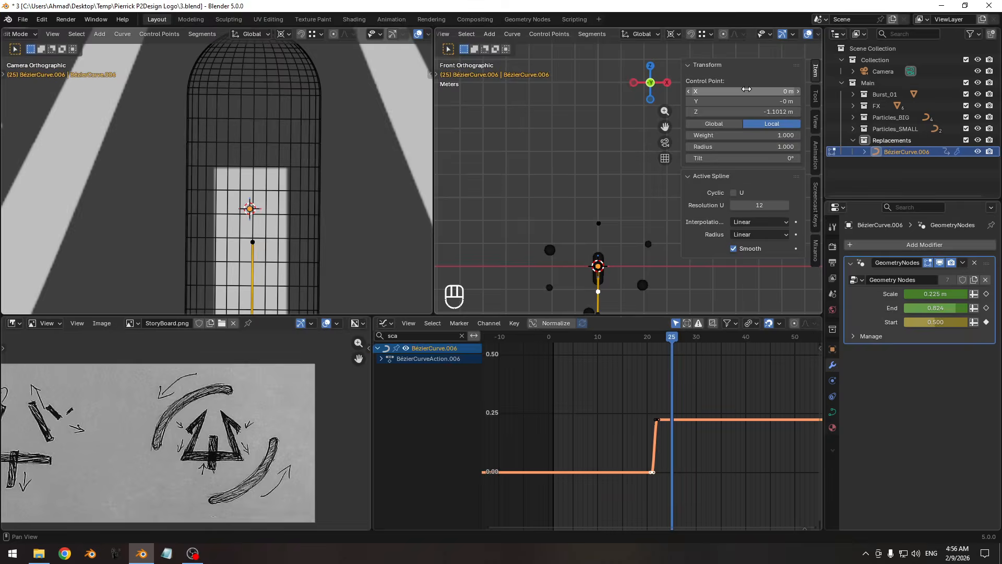
key(Tab)
key(Tab)
shift+middle_drag(759, 133, 743, 108)
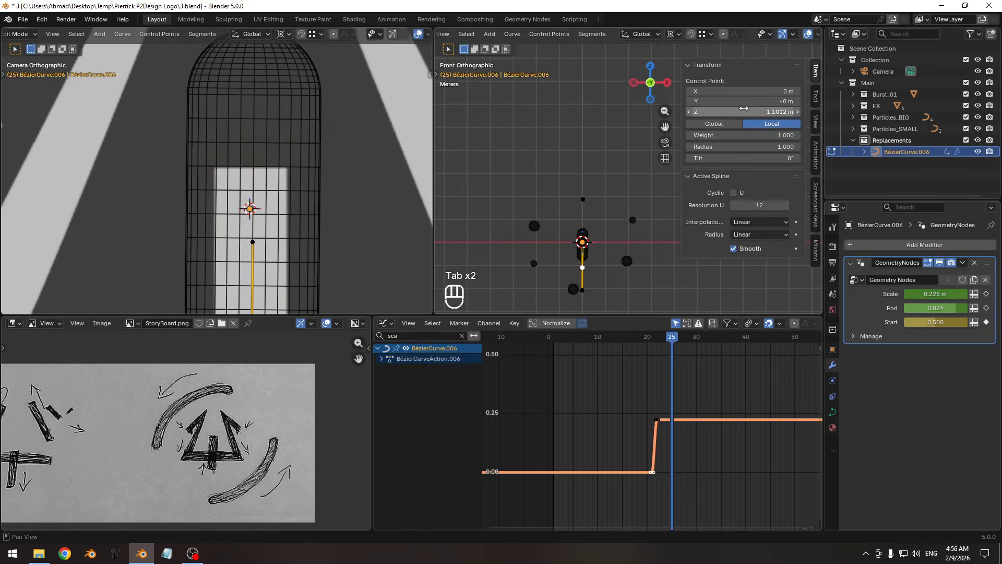
- Select all control points of the curve and set their handle type to Vector
key(a)
shift+middle_drag(590, 278, 557, 200)
key(v)
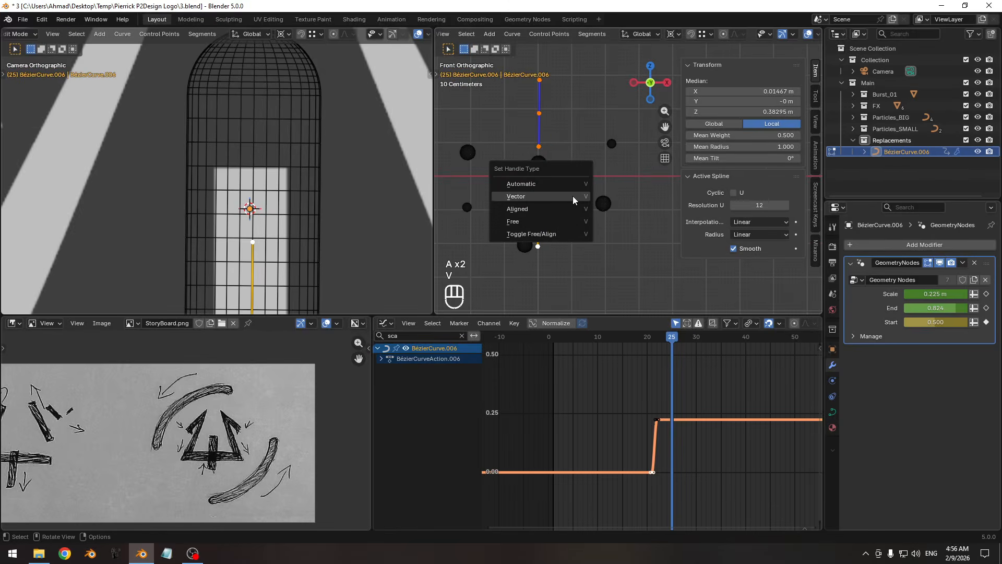
click(573, 199)
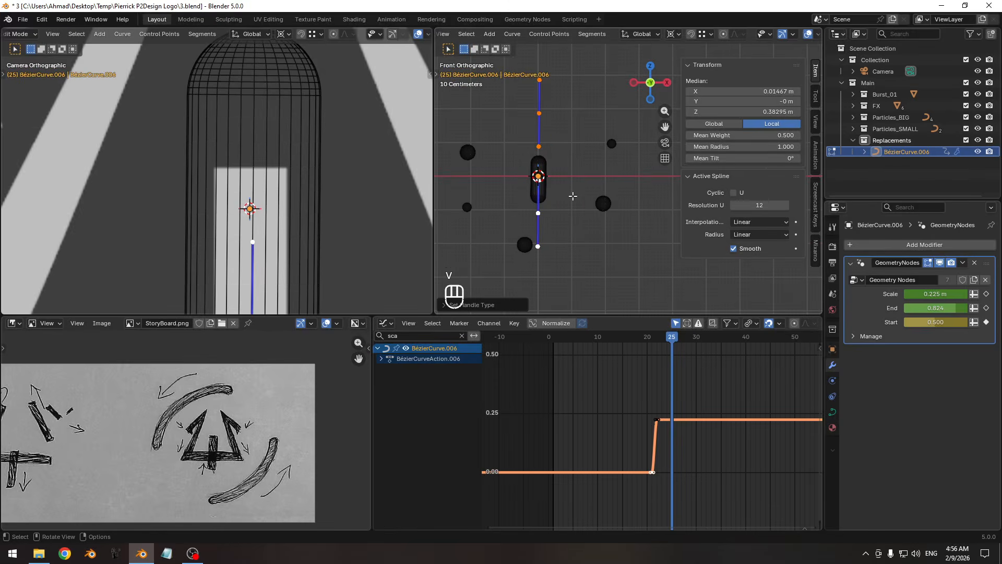
- Select the lower and upper control points in turn to compare their X coordinates and the curve's centring on the logo
key(Tab)
key(Tab)
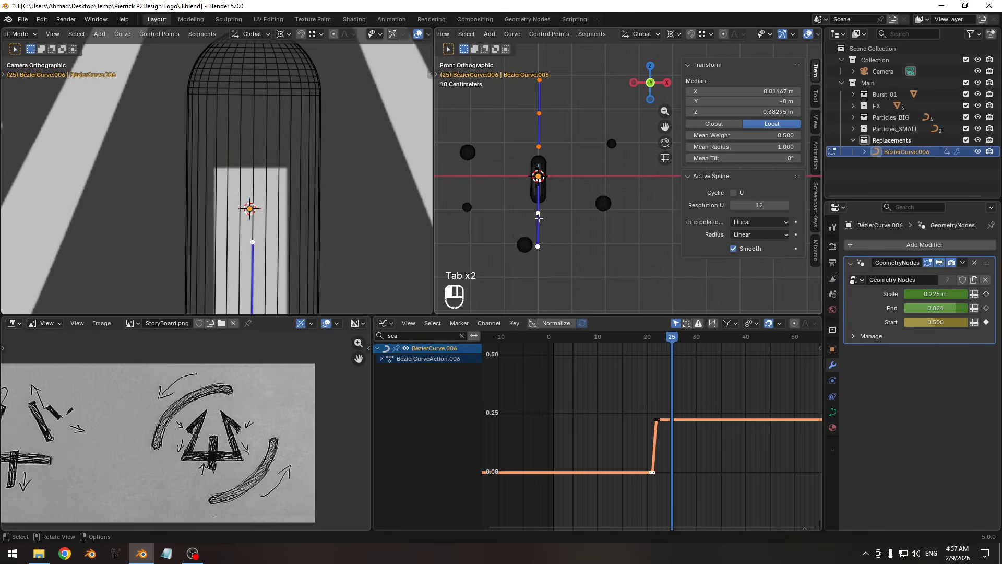
click(538, 218)
click(540, 119)
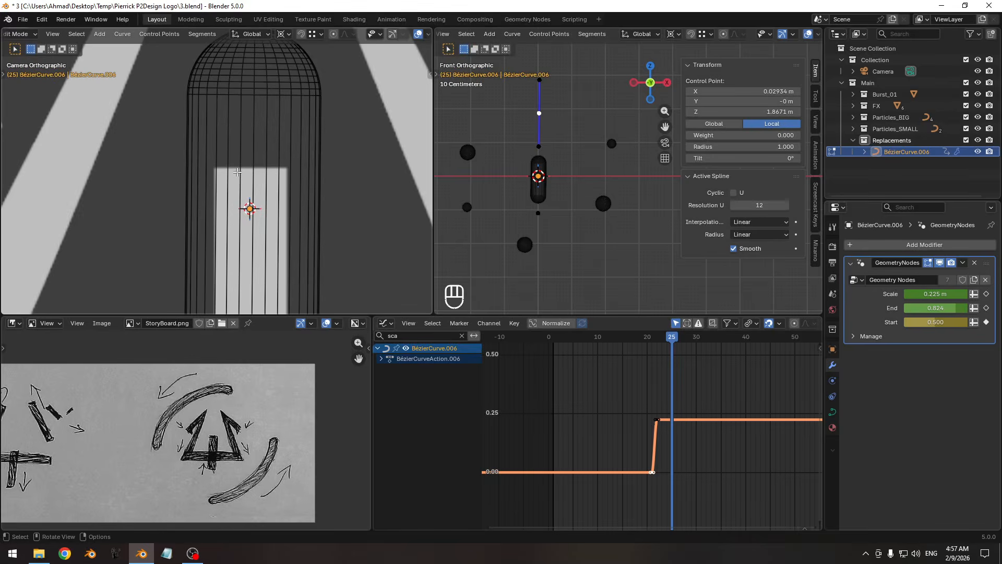
ctrl+middle_drag(286, 193, 260, 242)
shift+middle_drag(260, 242, 258, 147)
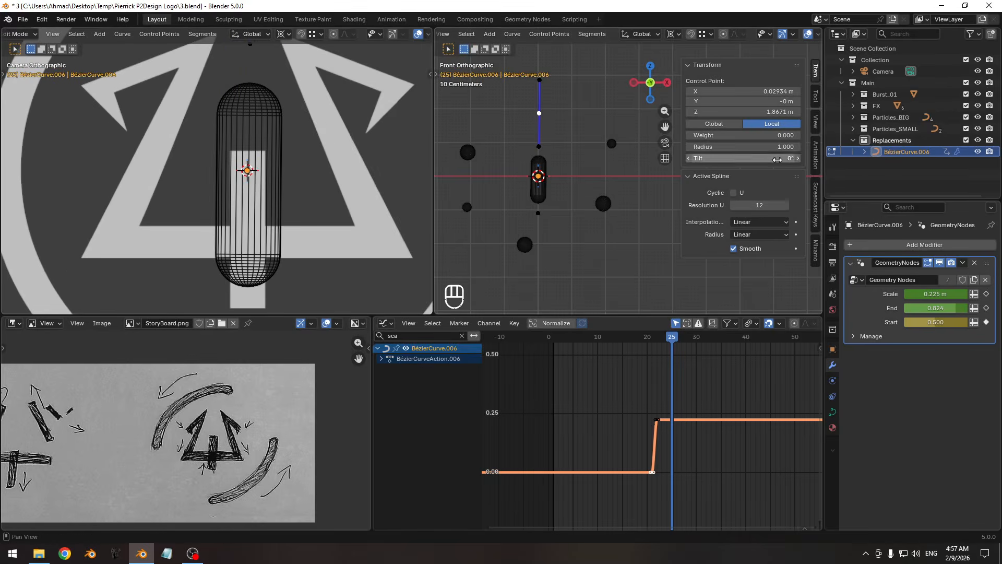
- Leave Edit Mode and add a Basis and a Key 1 shape key to BézierCurve.006
key(Tab)
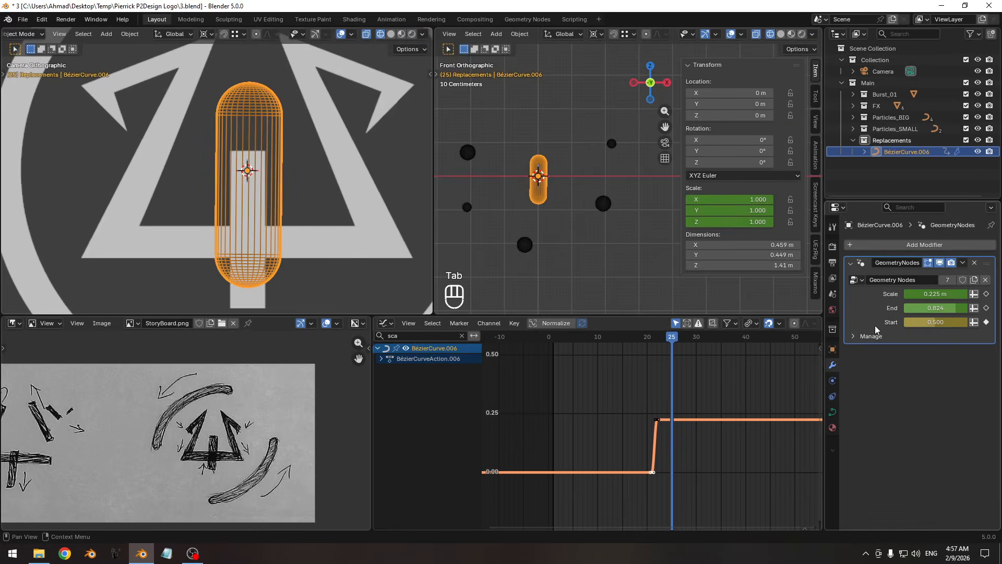
click(833, 412)
click(871, 423)
click(986, 439)
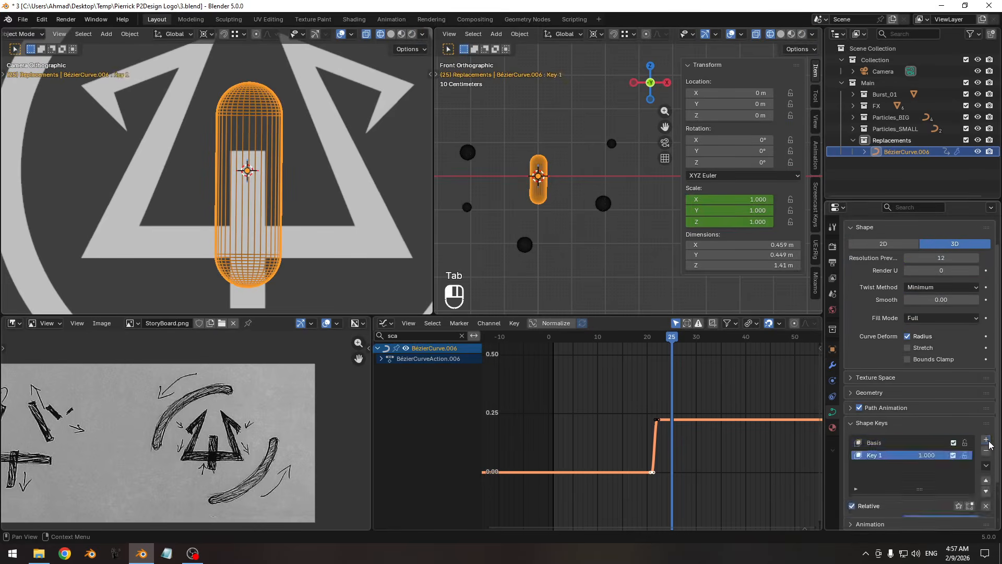
- With Key 1 active, set the upper control point's X coordinate to 0 m and select all the curve's points
key(Tab)
shift+middle_drag(564, 202, 559, 177)
shift+middle_drag(516, 128, 583, 198)
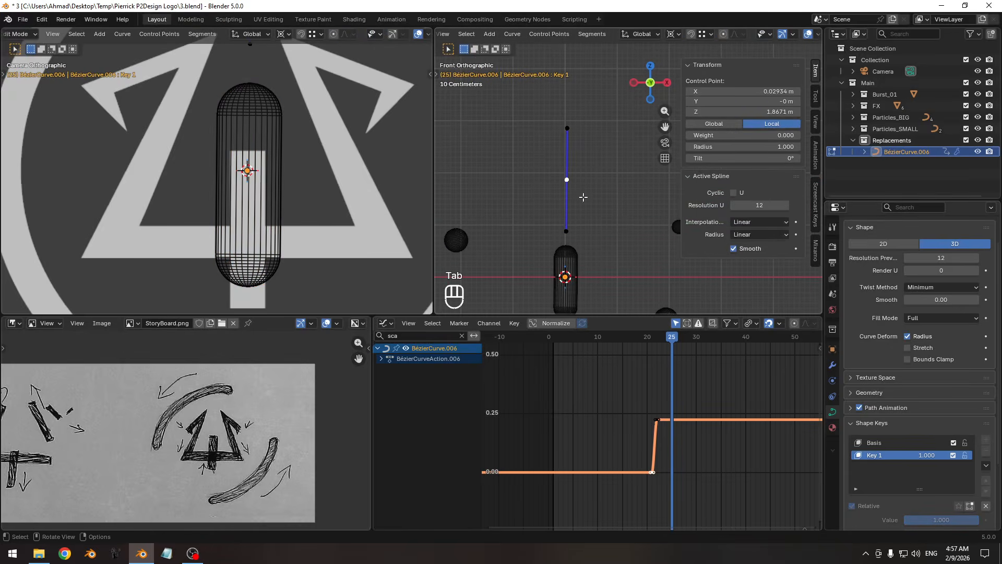
click(731, 89)
text(0)
key(Return)
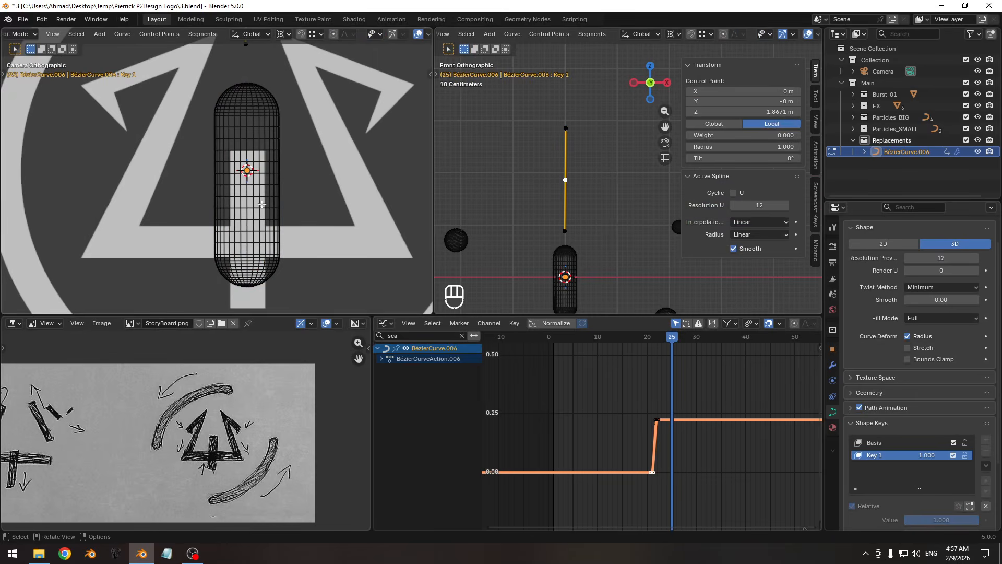
key(a)
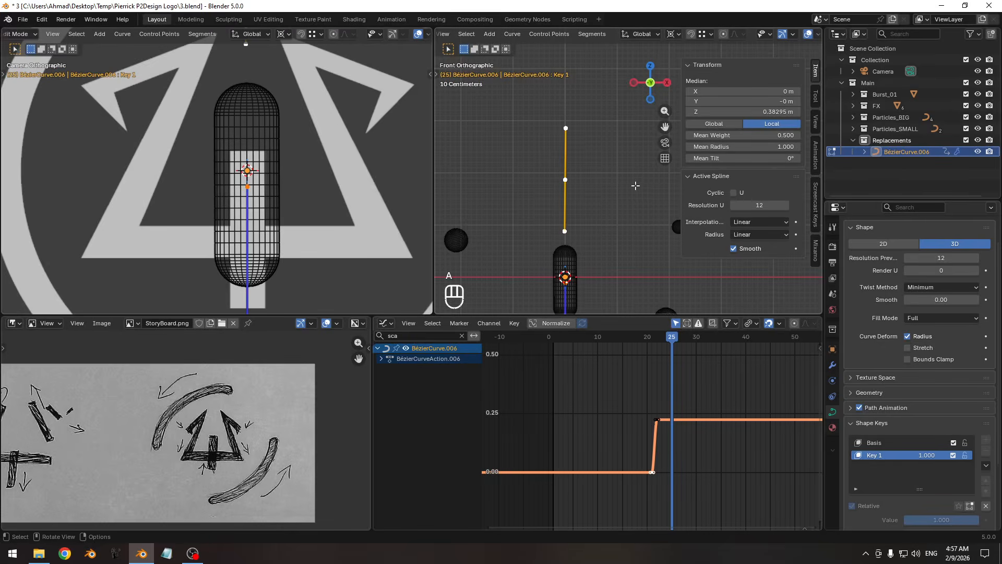
- Change the handle type of all selected curve points in Key 1 and leave Edit Mode
key(v)
click(633, 186)
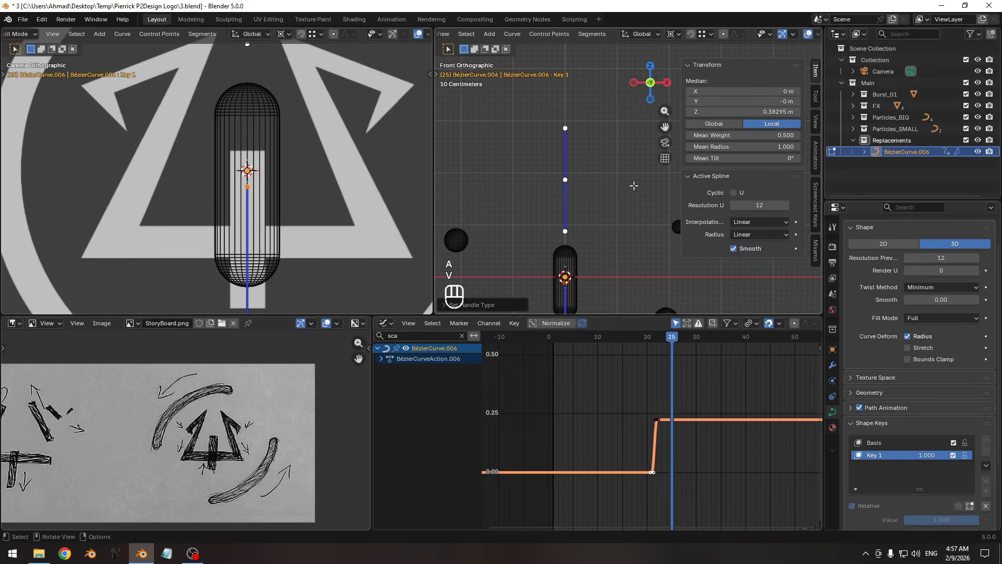
key(Tab)
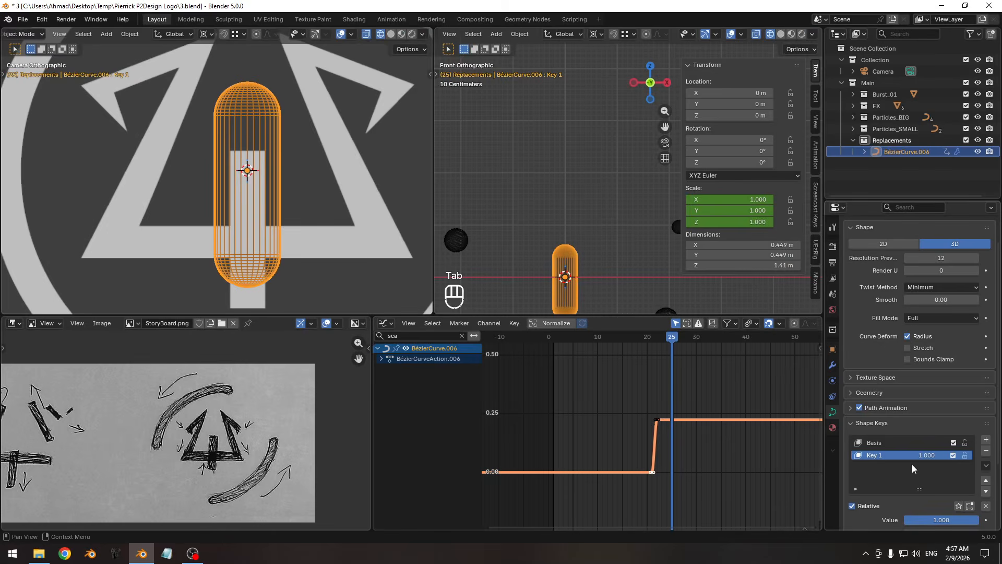
- Set the Key 1 shape key value to 0 and keyframe it at frame 23
drag(926, 455, 835, 455)
ctrl+middle_drag(658, 414, 641, 396)
ctrl+middle_drag(301, 192, 237, 185)
drag(676, 337, 651, 338)
key(Right)
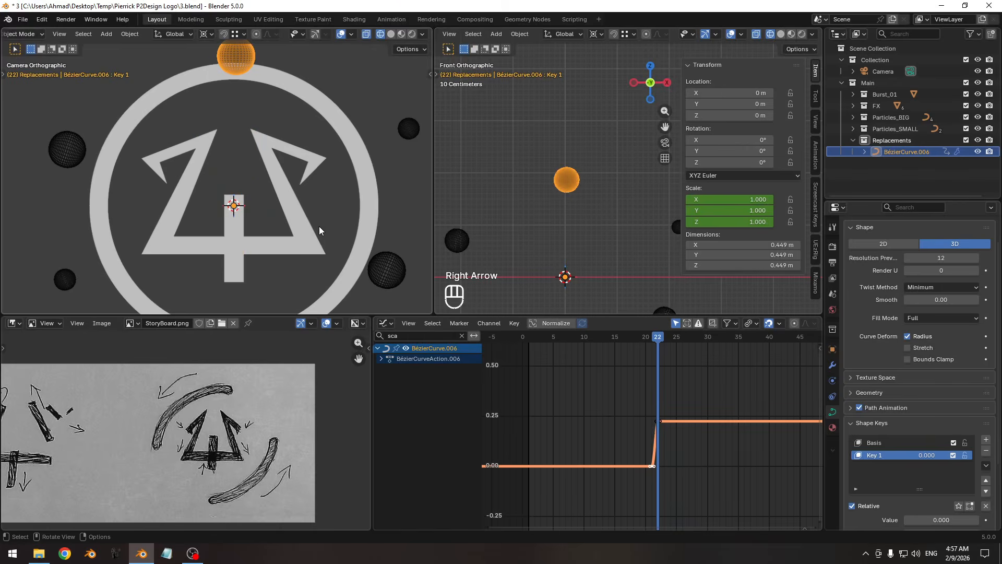
key(Right)
key(Right)
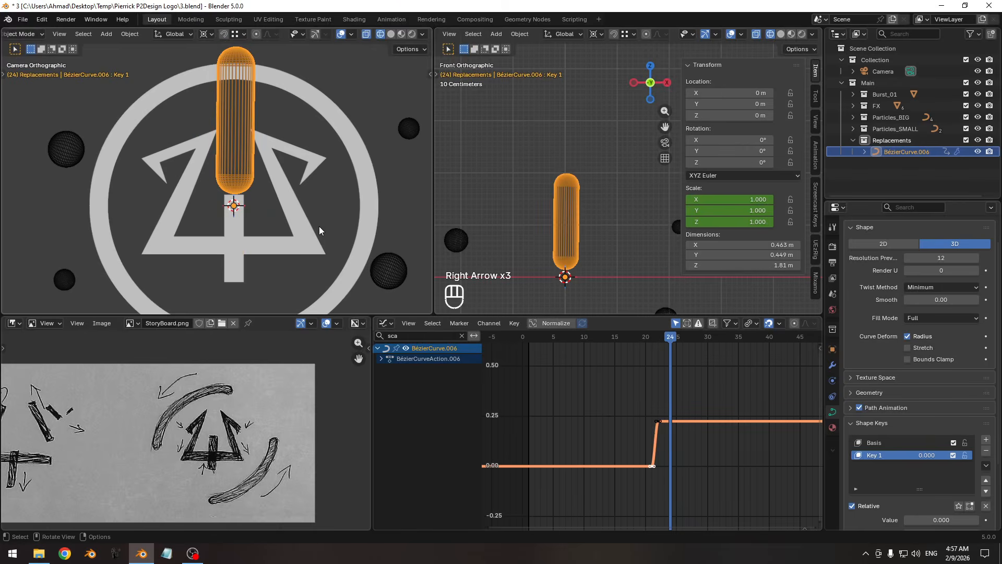
key(Left)
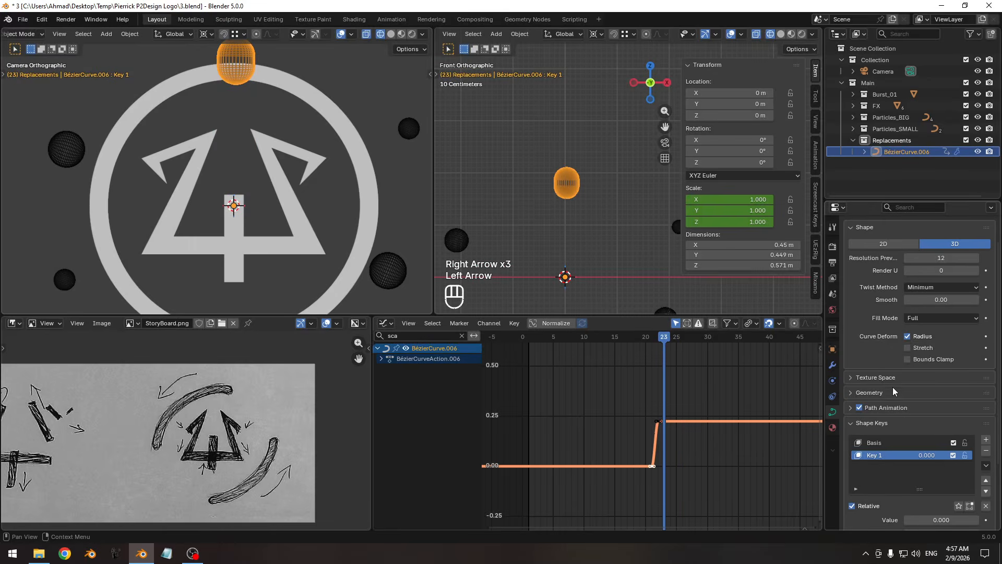
key(i)
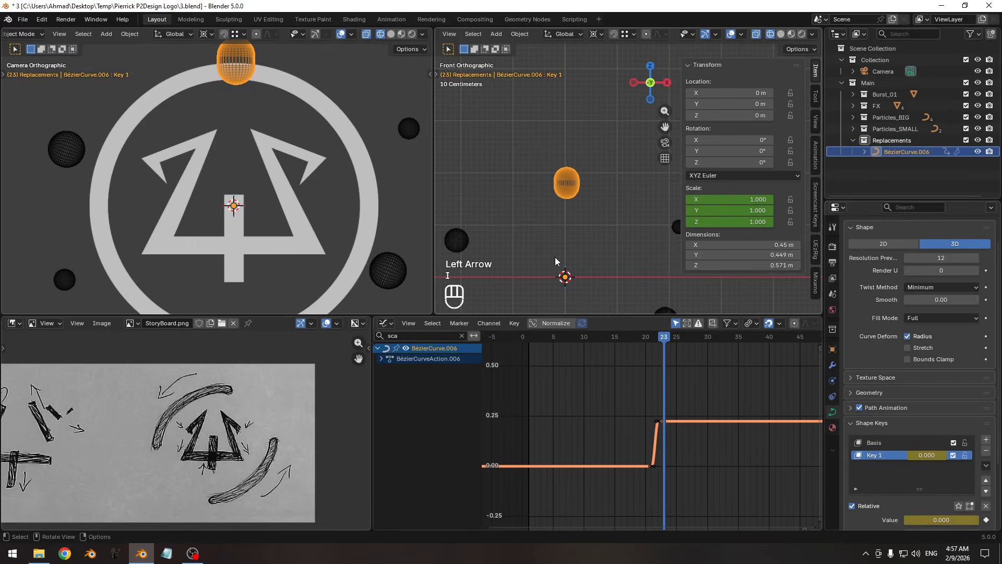
- At frame 27, set the Key 1 shape key value to 1 and keyframe it
key(Right)
key(Right)
key(Right)
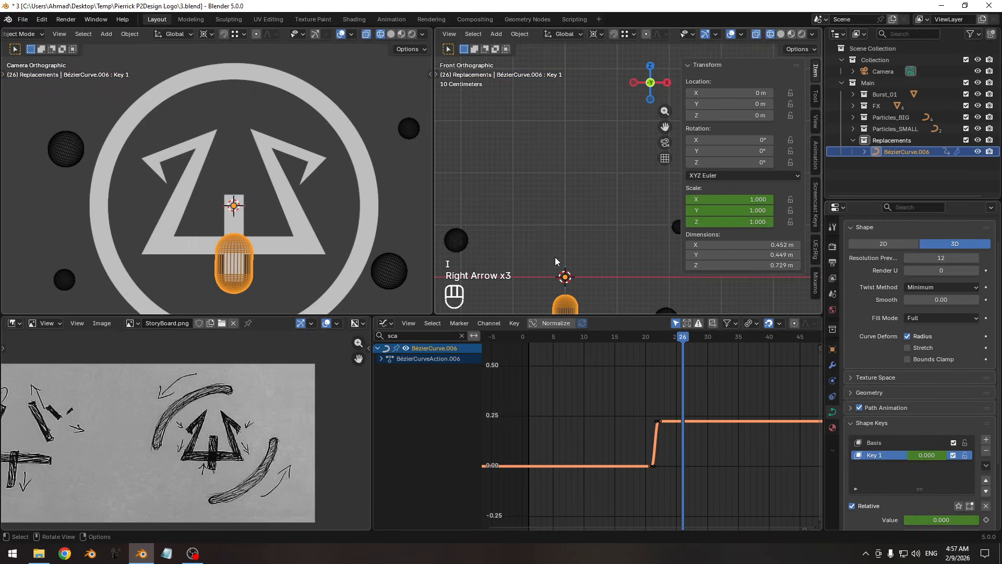
key(Right)
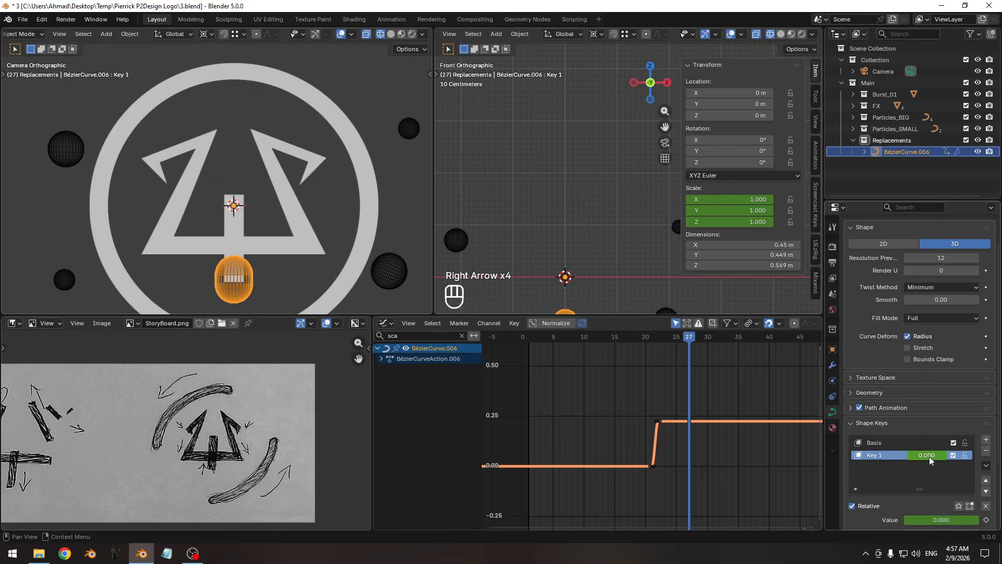
drag(925, 460, 972, 460)
key(i)
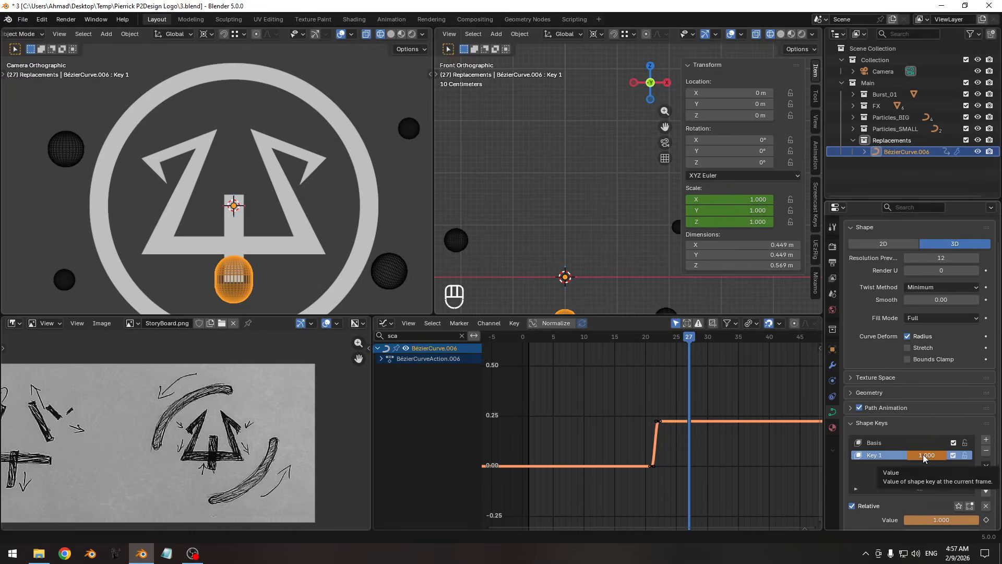
- Step back and forth through the frames before 27 to examine the curve's shape key transition
key(Left)
key(Left)
key(Left)
key(Left)
key(Left)
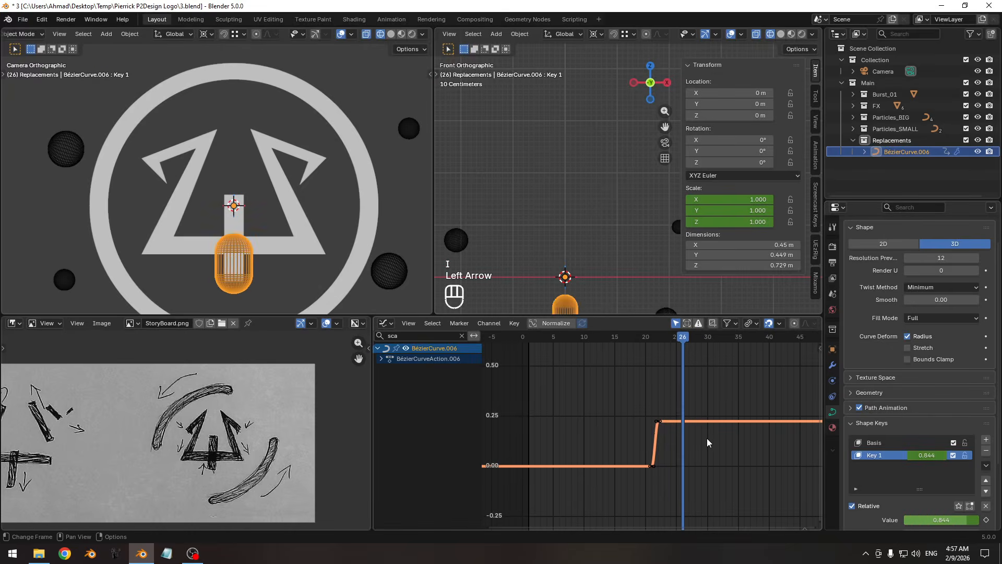
key(Right)
key(Right)
key(Right)
key(Right)
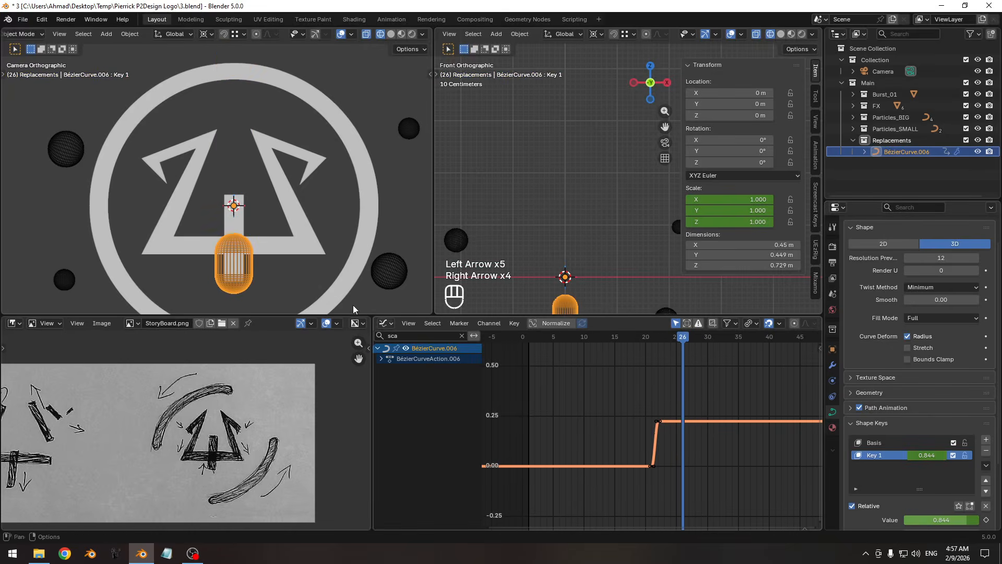
- Show the camera view in solid shading with overlays hidden and play the animation from its beginning, then restore the overlays
key(z)
key(shift+alt+z)
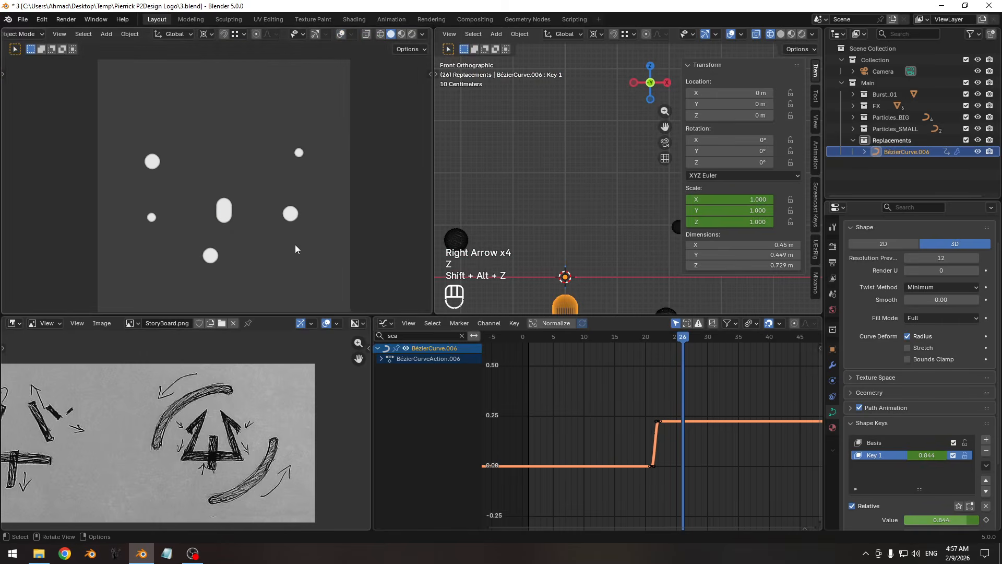
key(space)
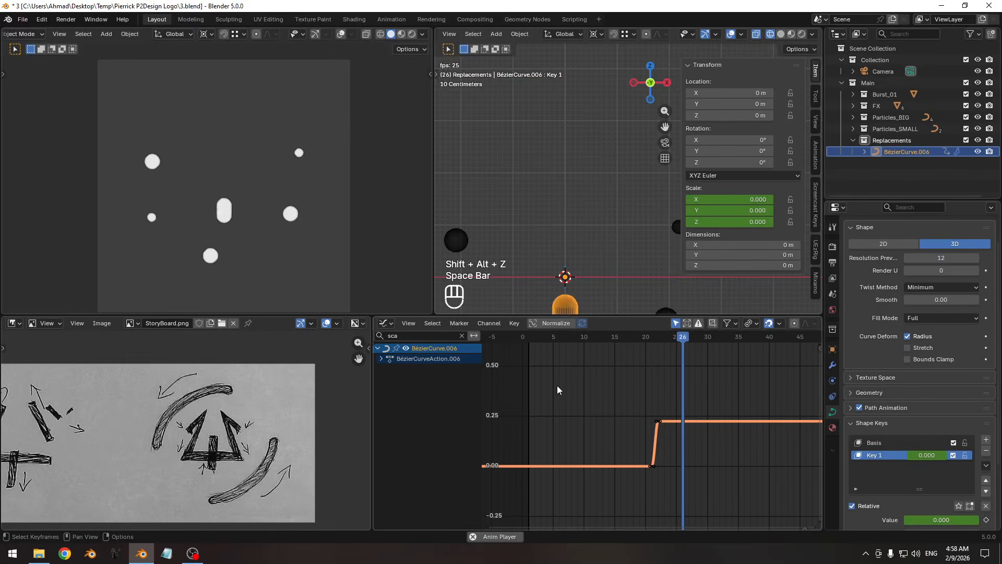
key(space)
drag(541, 336, 532, 337)
key(space)
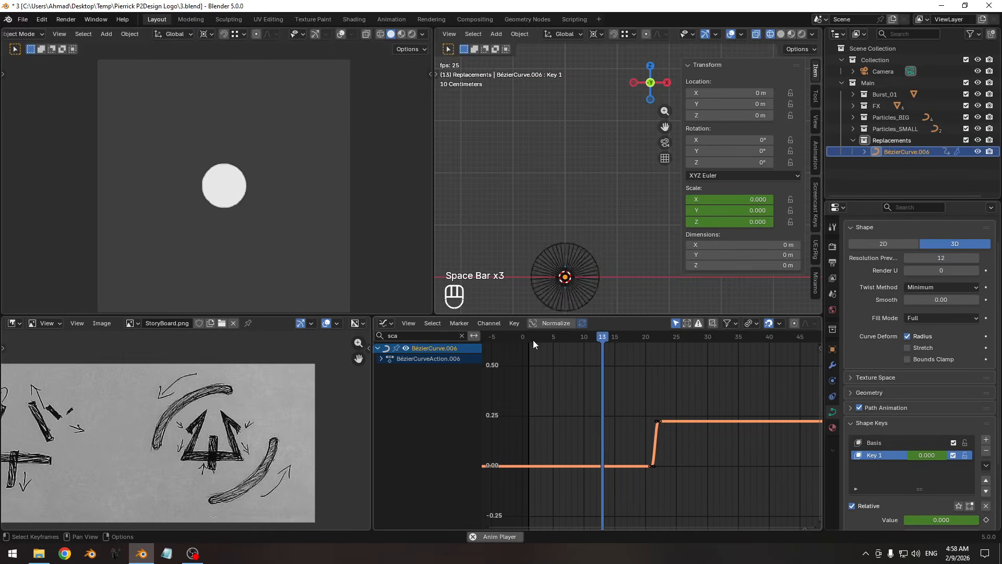
key(space)
key(shift+alt+z)
- Examine the end dot against the logo's stem at frame 30 and the scale keyframes around frames 21–22
scroll(229, 228, up, 3)
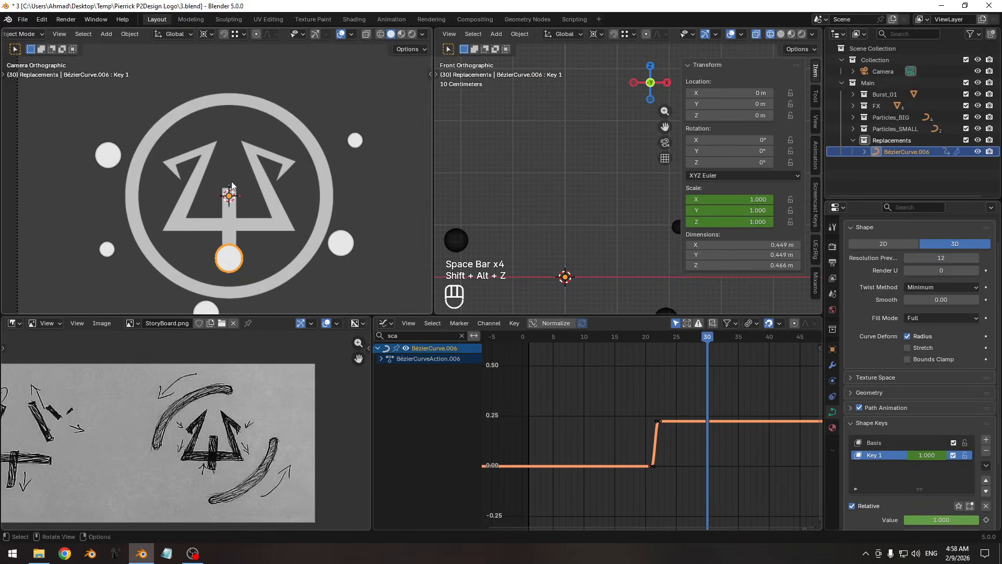
shift+middle_drag(231, 181, 219, 164)
ctrl+middle_drag(220, 163, 271, 245)
key(Pause)
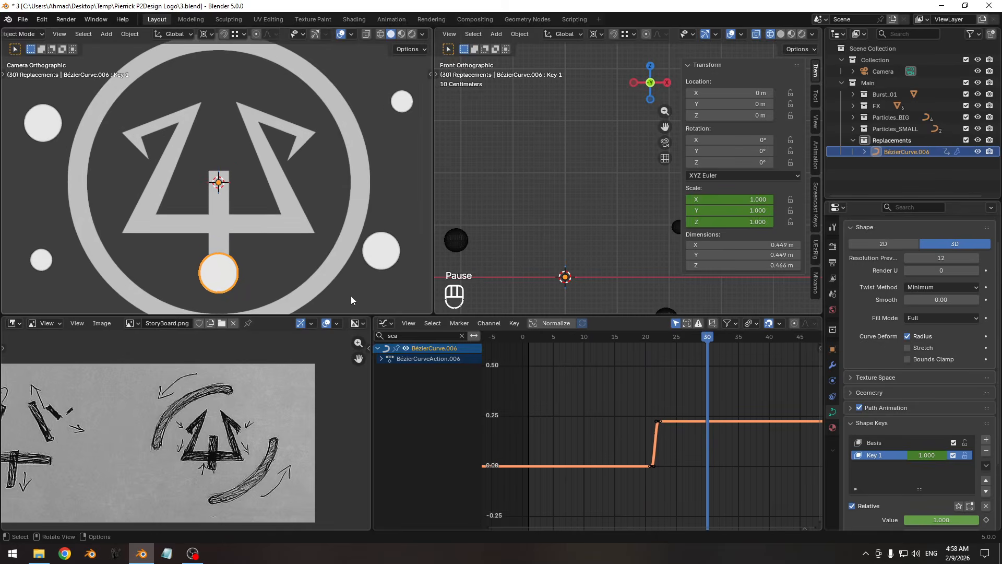
mouse_move(605, 424)
middle_down()
mouse_move(567, 411)
mouse_move(613, 409)
middle_up()
drag(614, 381, 652, 427)
shift+middle_drag(246, 261, 244, 248)
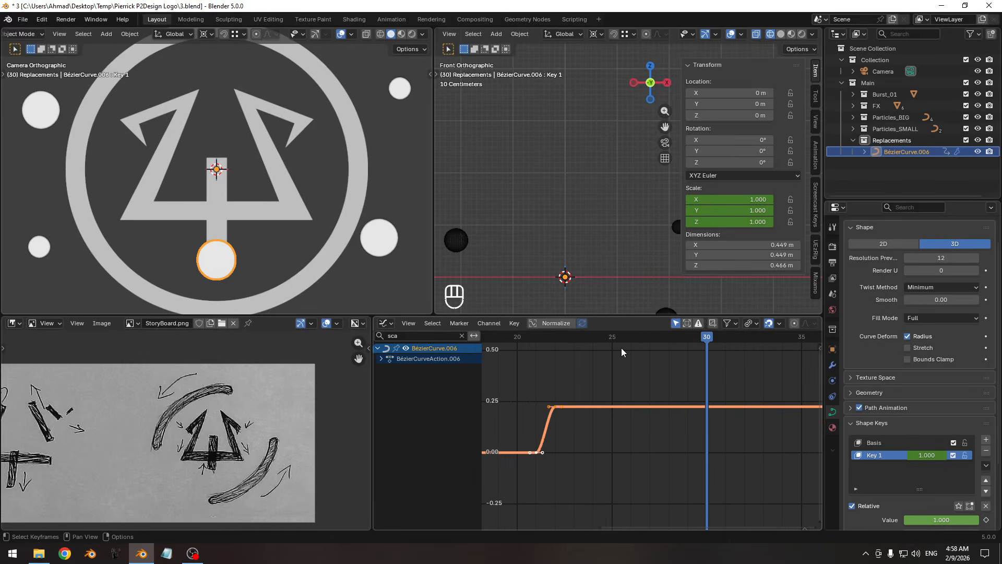
- Replace the storyboard image with the geometry node editor and inspect the Caps type options, keeping Round
key(shift+F3)
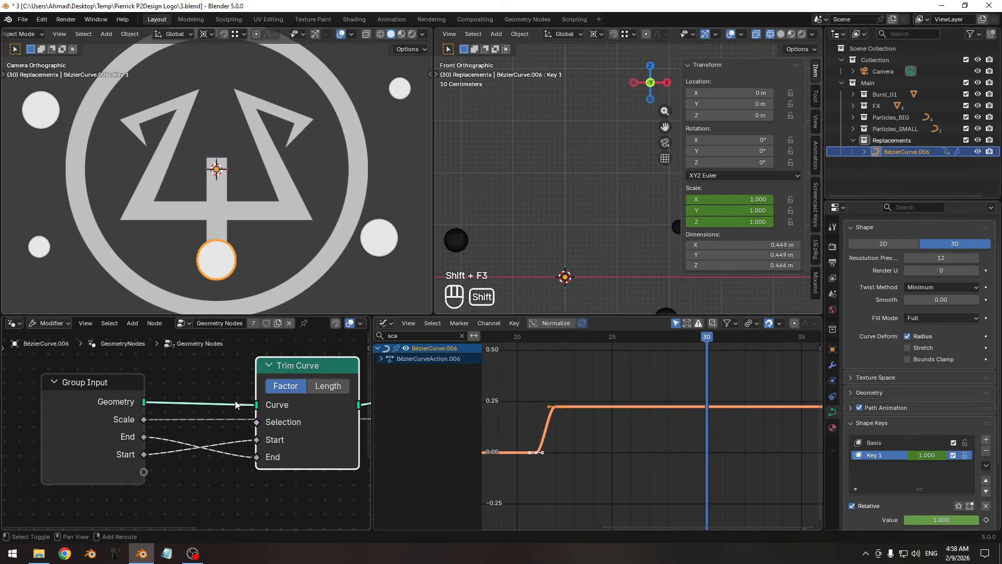
middle_drag(347, 418, 192, 420)
middle_drag(265, 487, 225, 420)
ctrl+middle_drag(240, 470, 251, 421)
click(235, 444)
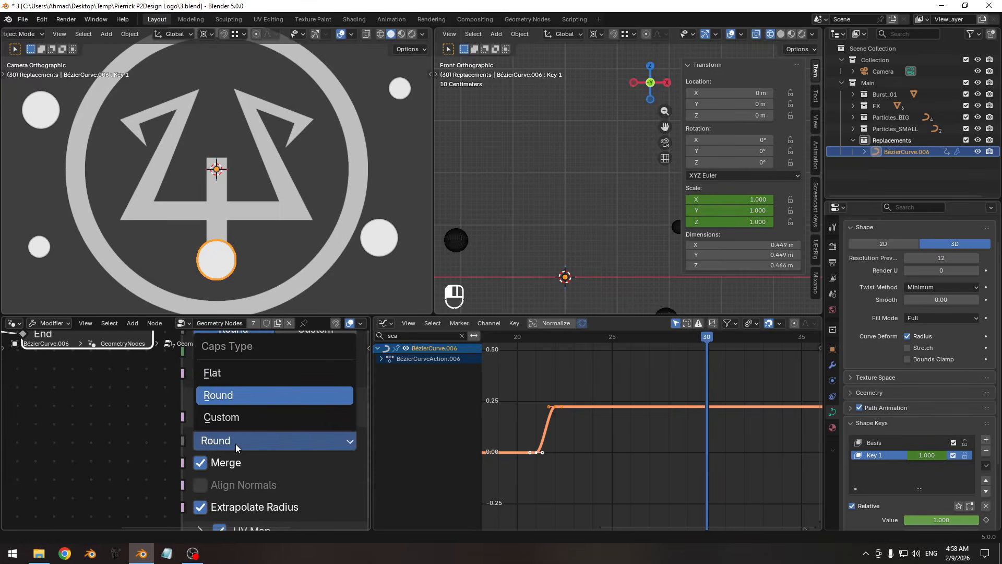
middle_drag(114, 465, 122, 491)
middle_drag(187, 464, 155, 467)
scroll(155, 467, down, 2)
click(197, 470)
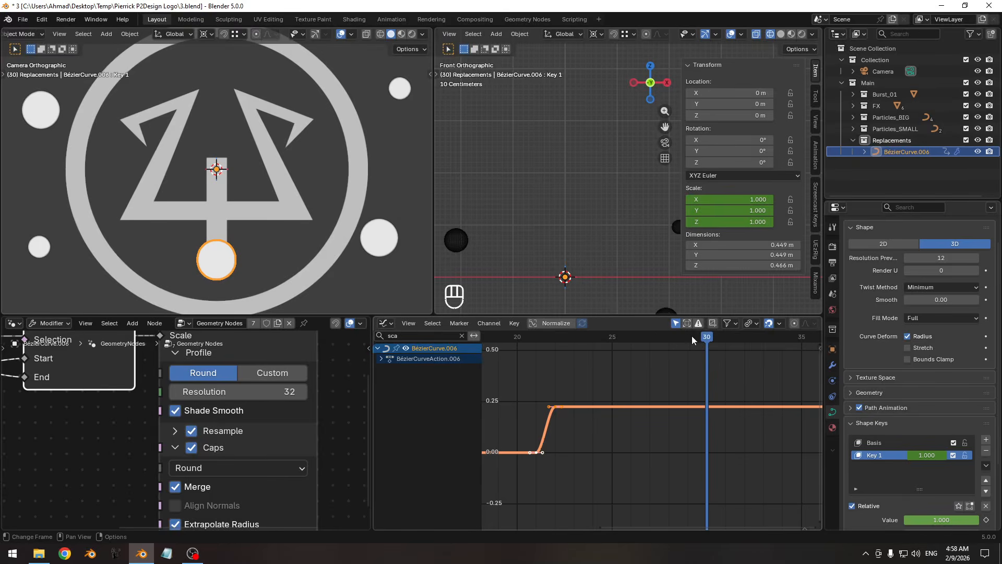
- Scrub back to frames 24 and 22 to examine the stretched capsule and the starting dot over the logo
drag(696, 337, 598, 350)
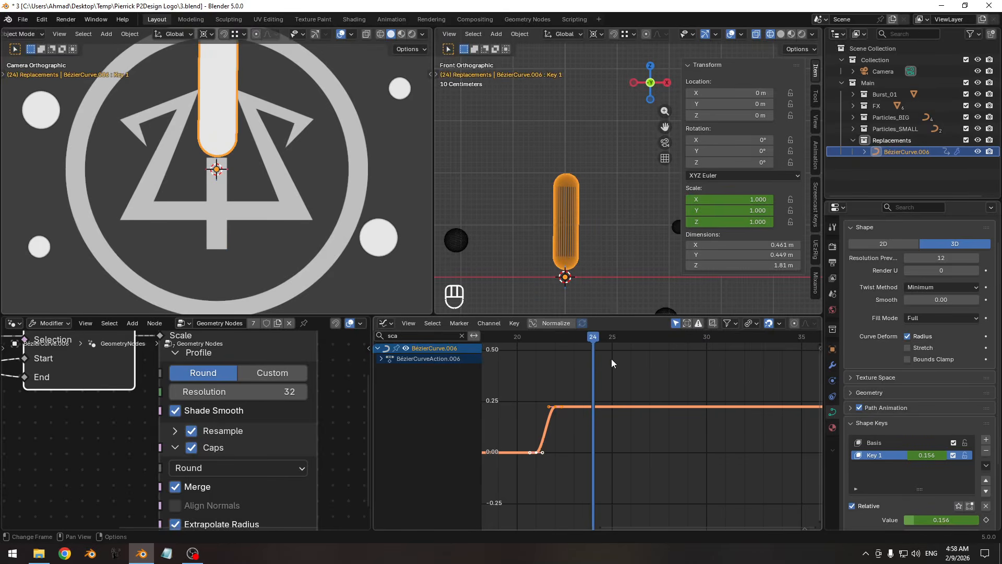
ctrl+middle_drag(612, 359, 613, 340)
mouse_move(605, 338)
mouse_down()
mouse_move(578, 341)
mouse_move(609, 342)
mouse_move(587, 342)
mouse_up()
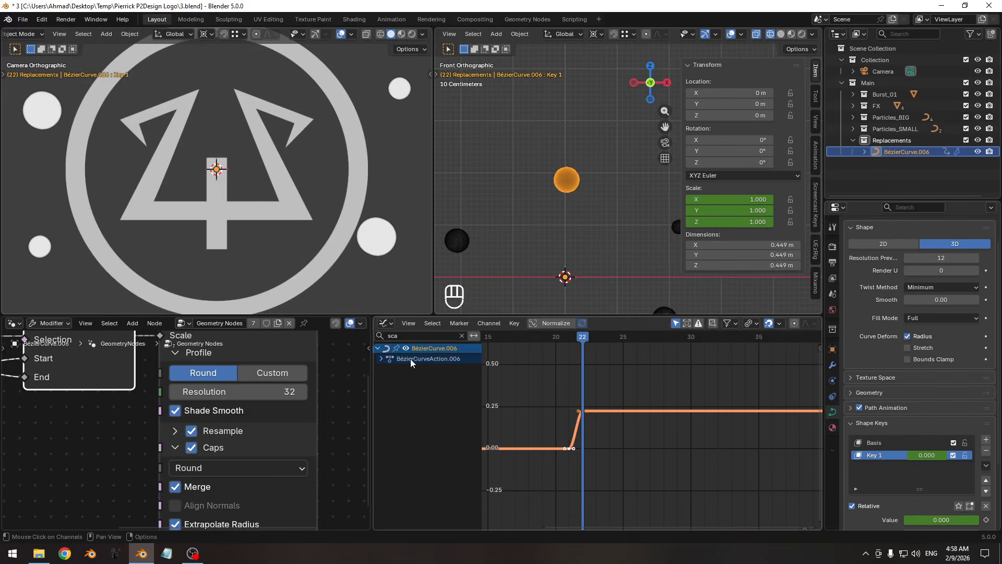
scroll(209, 188, down, 4)
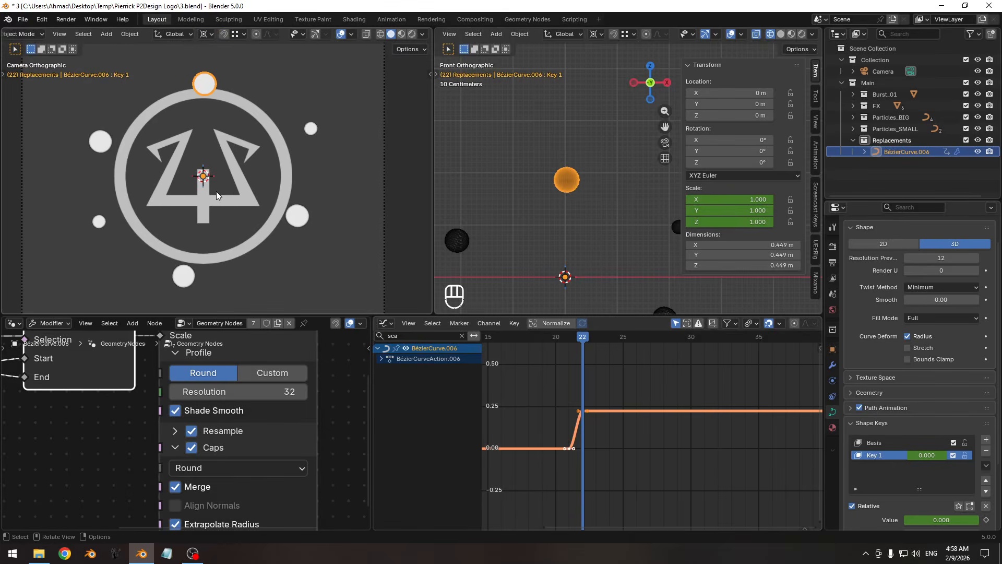
- Advance to frame 30 and insert a keyframe on the curve's scale channels
key(Right)
key(Right)
key(Right)
key(Right)
key(Right)
key(Right)
key(Right)
key(Right)
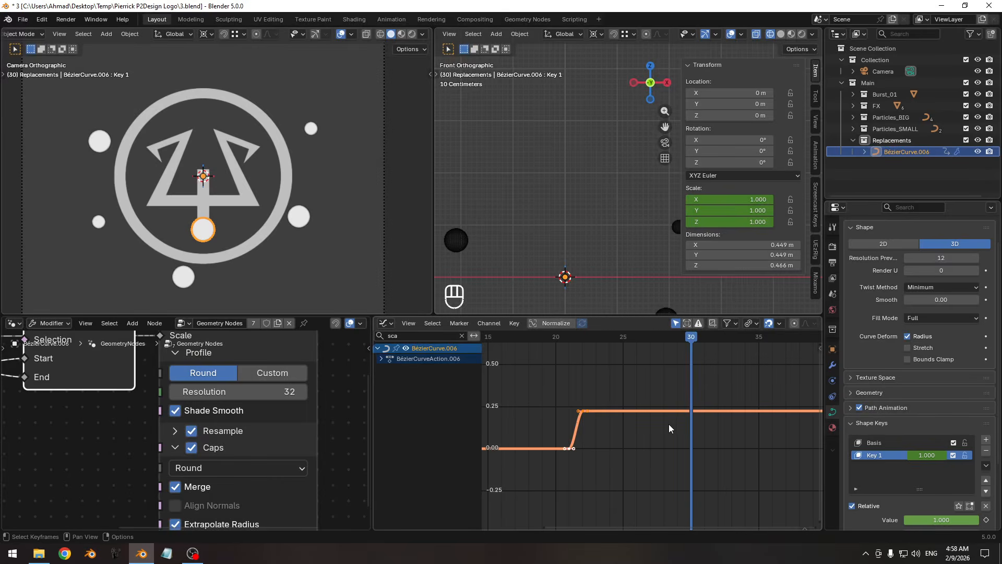
key(i)
click(643, 405)
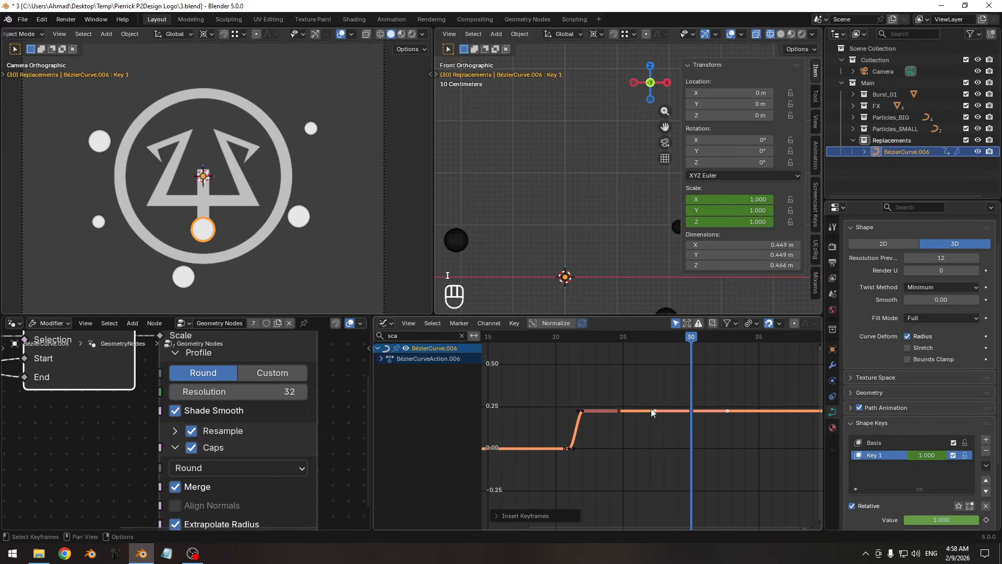
- Select all scale keyframes, change their handle type, and clear the selection
key(a)
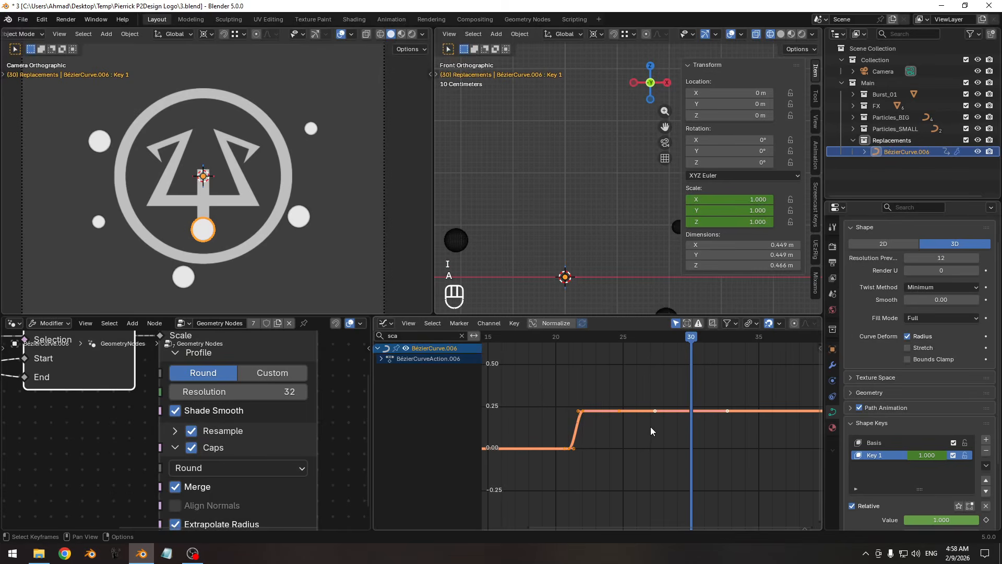
key(v)
click(649, 438)
click(614, 452)
- Show the camera view in wireframe and compare the shape with the logo's stem at frames 30, 24 and 25
ctrl+middle_drag(174, 198, 178, 117)
shift+middle_drag(237, 247, 252, 199)
key(z)
shift+middle_drag(189, 211, 200, 147)
shift+middle_drag(237, 216, 243, 181)
ctrl+middle_drag(256, 211, 256, 198)
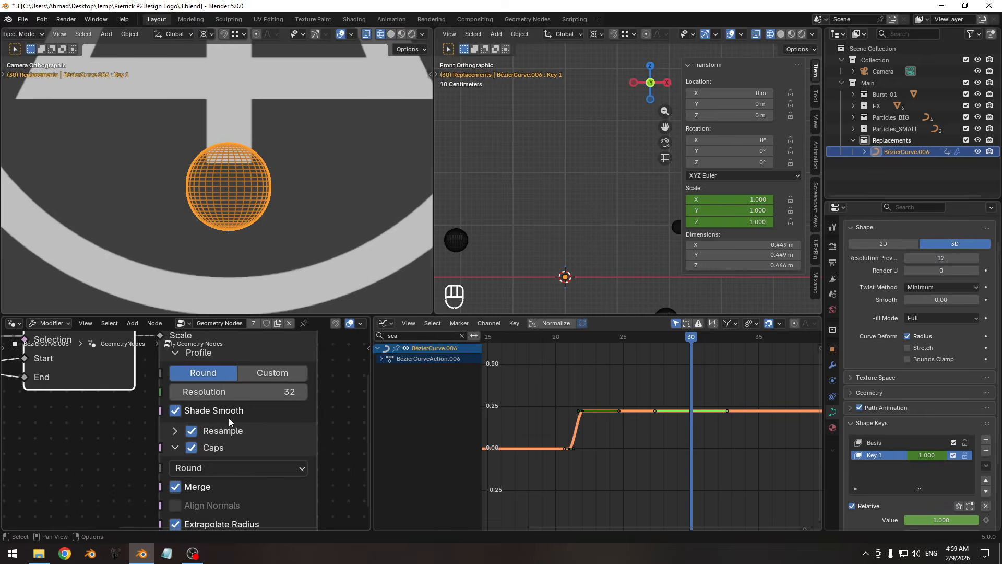
ctrl+middle_drag(233, 245, 227, 214)
mouse_move(622, 337)
mouse_down()
mouse_move(602, 338)
mouse_move(612, 342)
mouse_up()
mouse_move(277, 240)
ctrl+middle_down()
mouse_move(279, 196)
mouse_move(278, 234)
ctrl+middle_up()
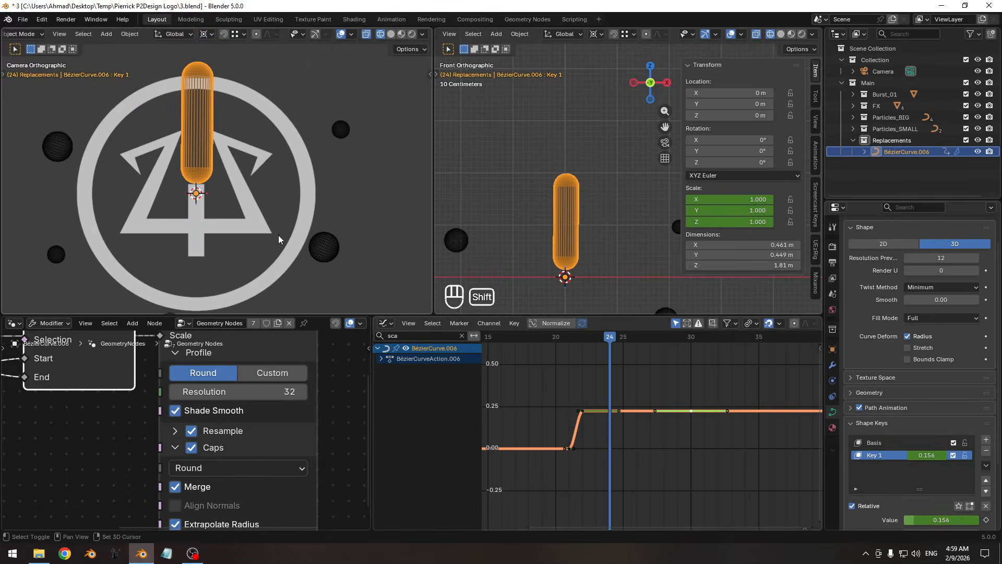
drag(608, 339, 621, 338)
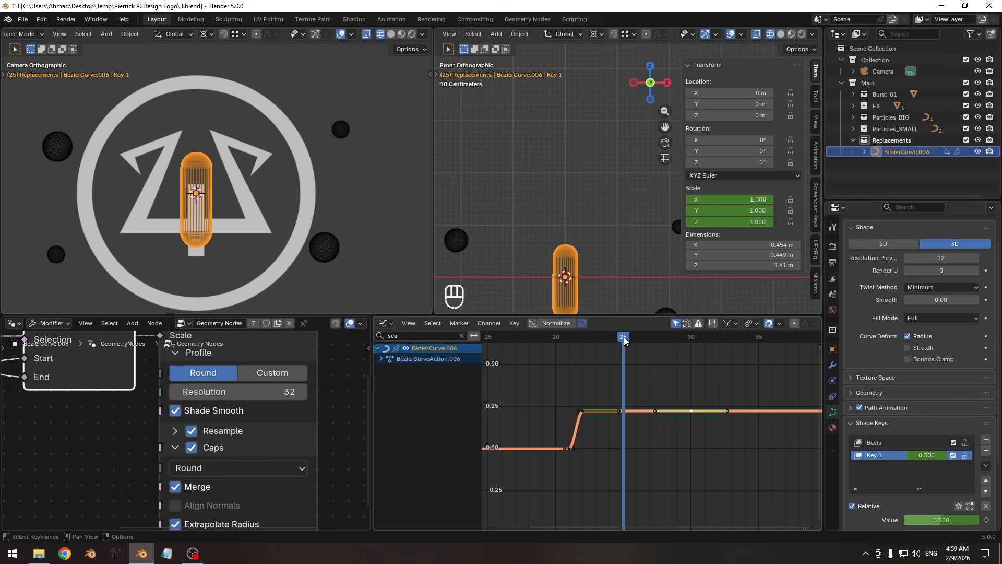
drag(625, 340, 610, 339)
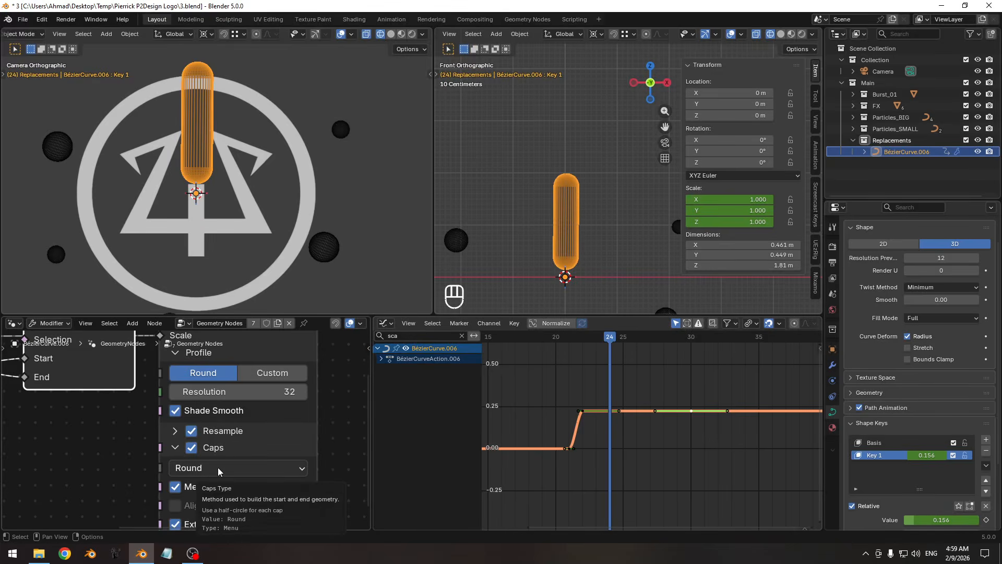
- Try to keyframe the Round caps type at frame 24, and switch the caps off and back on
key(i)
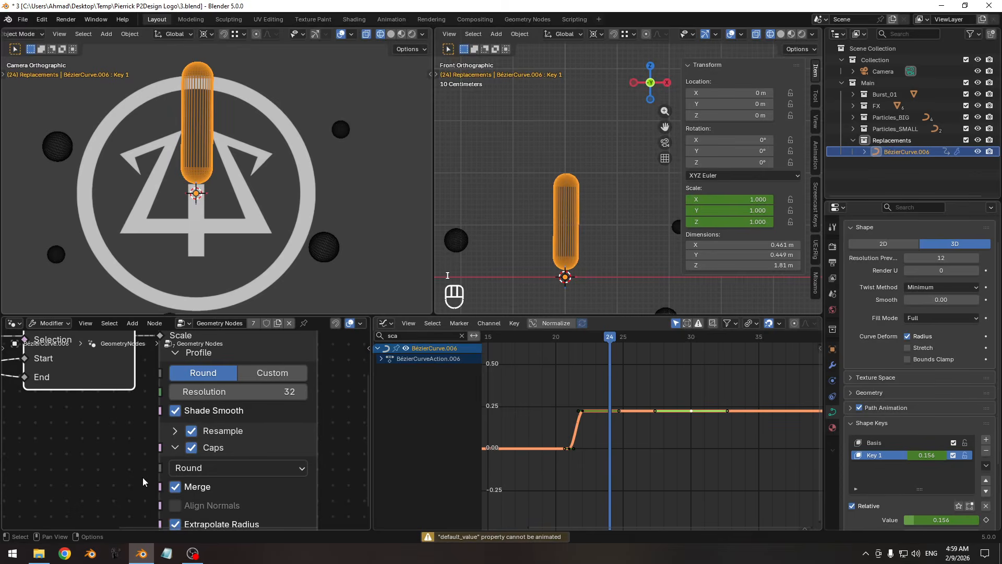
click(193, 448)
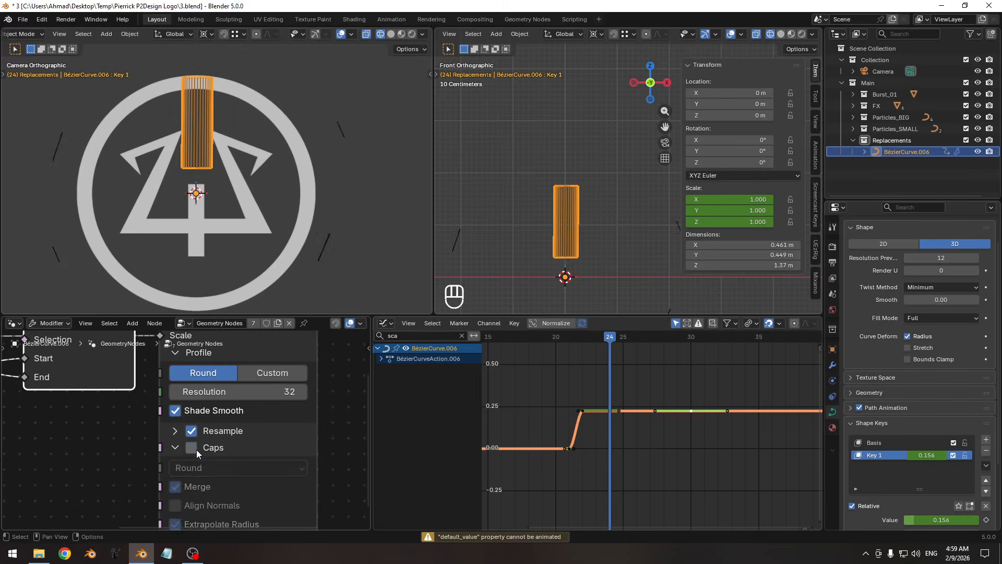
click(195, 450)
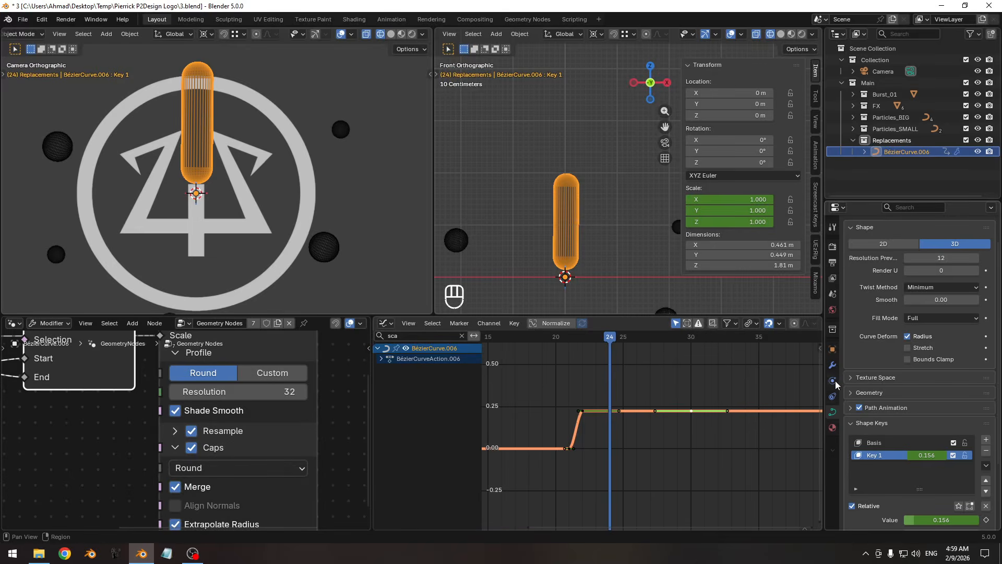
- Make the Geometry Nodes group on BézierCurve.006's modifier a single-user copy
click(832, 365)
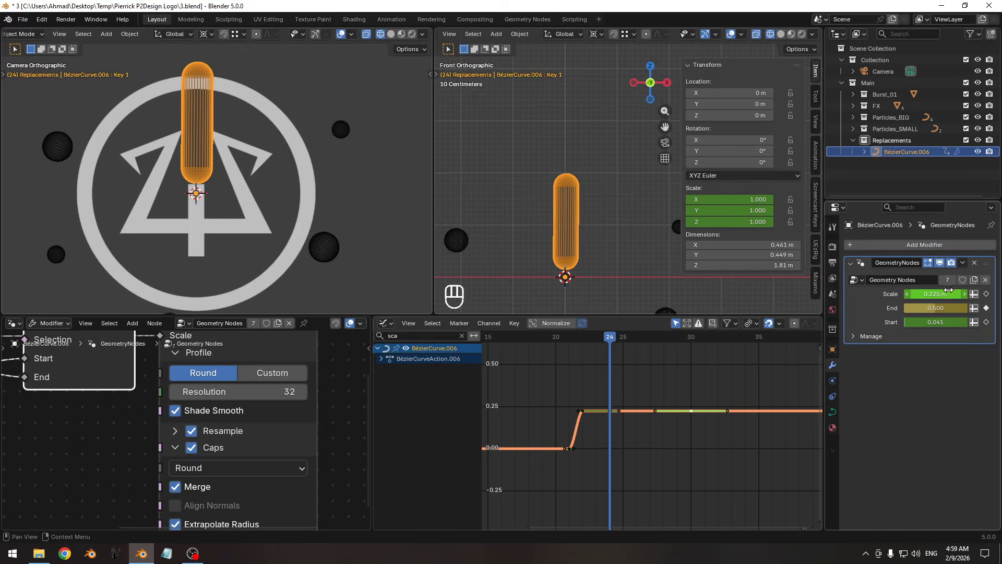
click(973, 281)
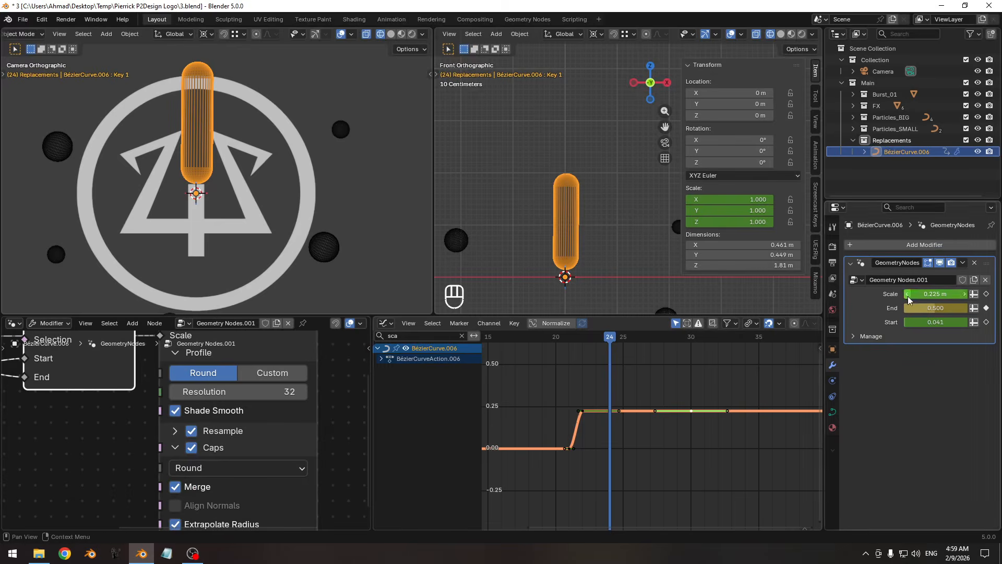
middle_drag(221, 445, 204, 439)
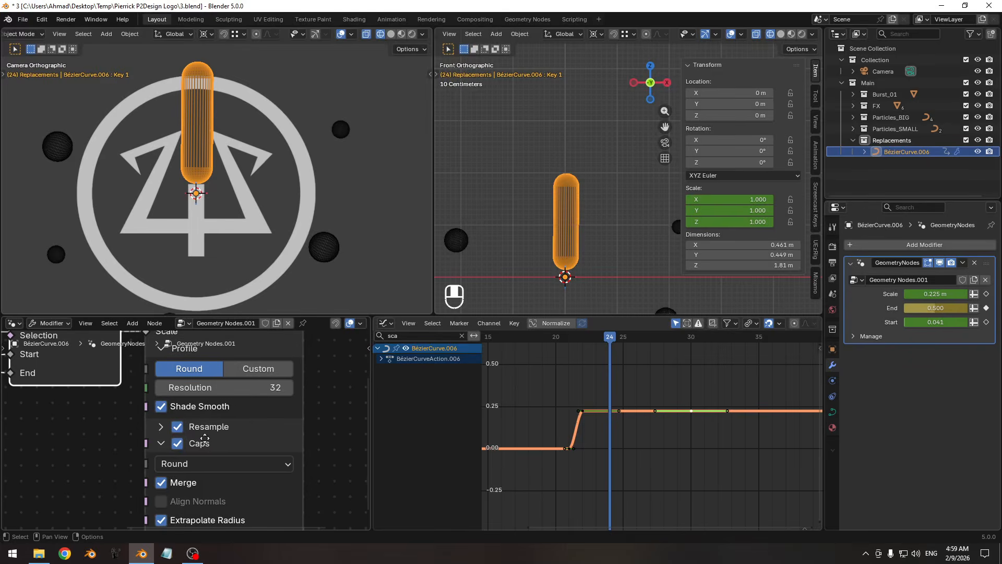
click(177, 443)
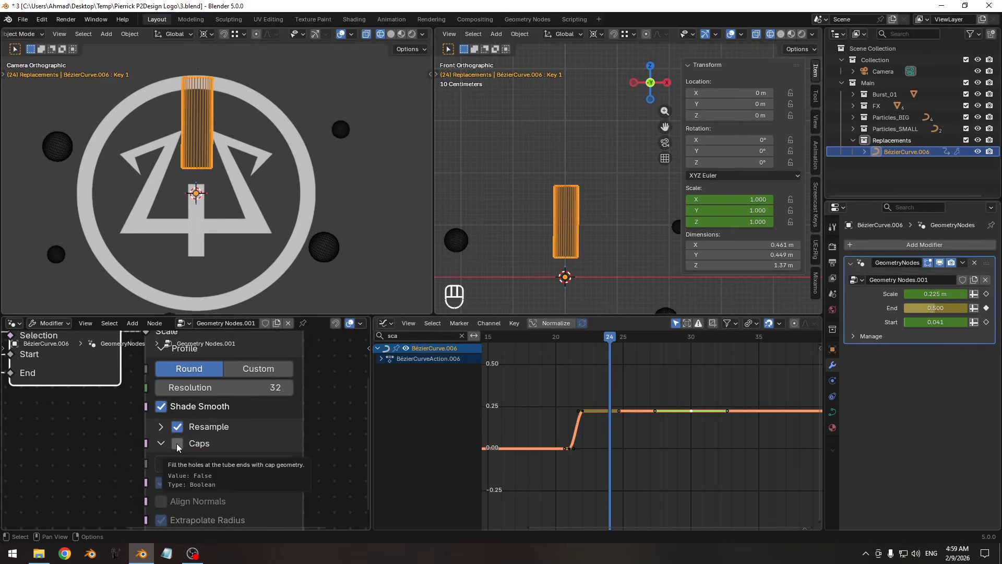
click(177, 443)
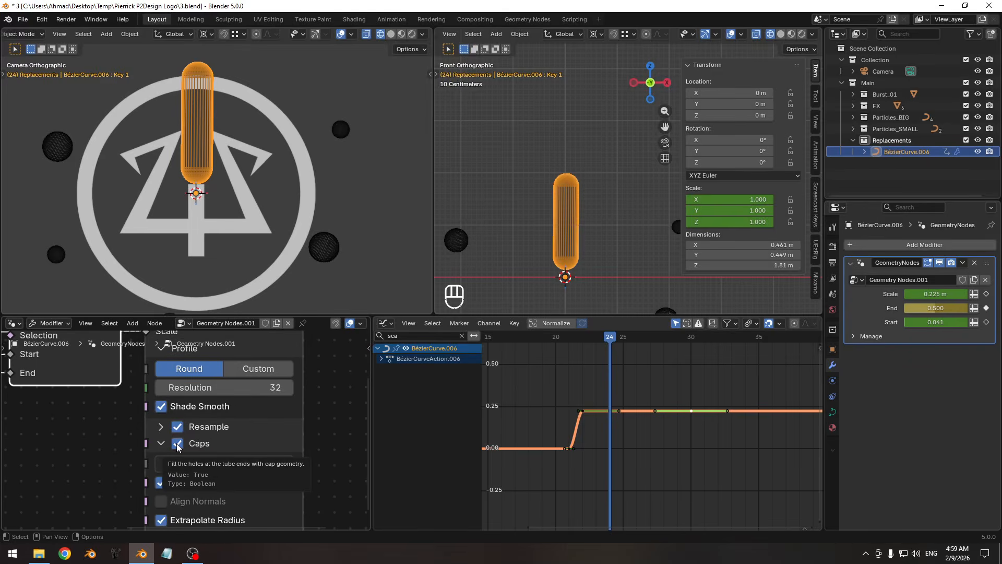
- Expose the Curve to Tube node's Caps option as a Group Input socket so the modifier controls it
key(Left)
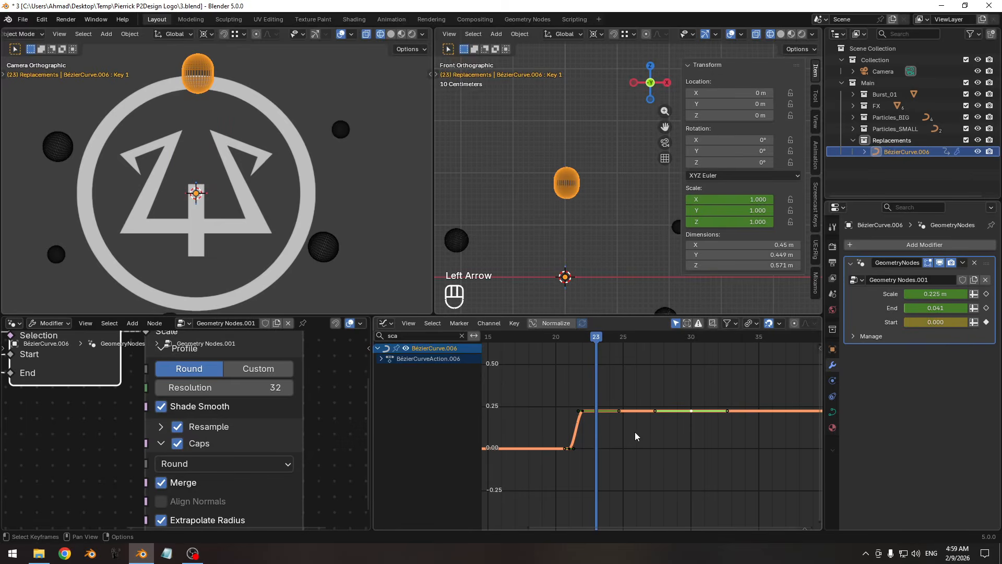
scroll(203, 446, down, 3)
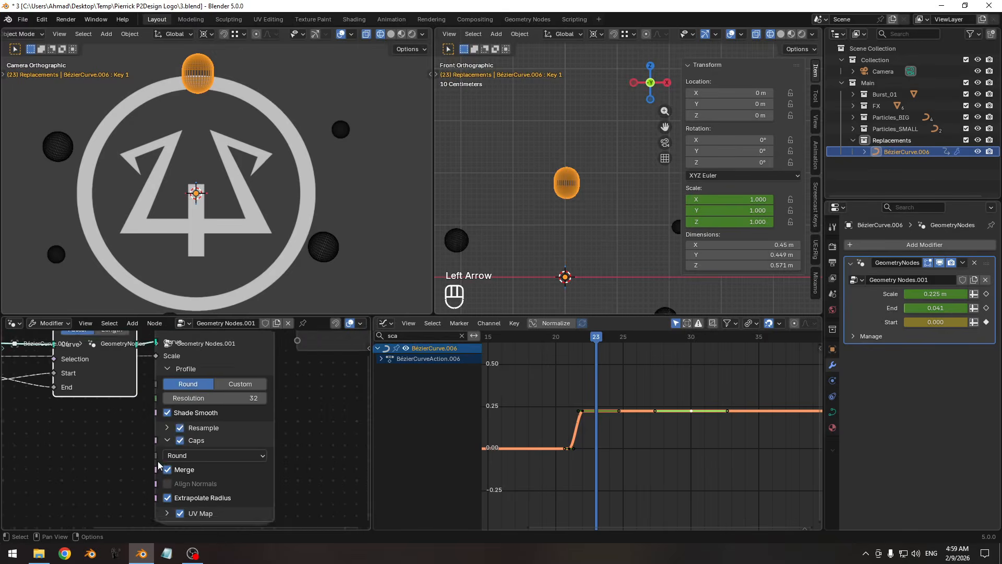
middle_drag(157, 461, 257, 481)
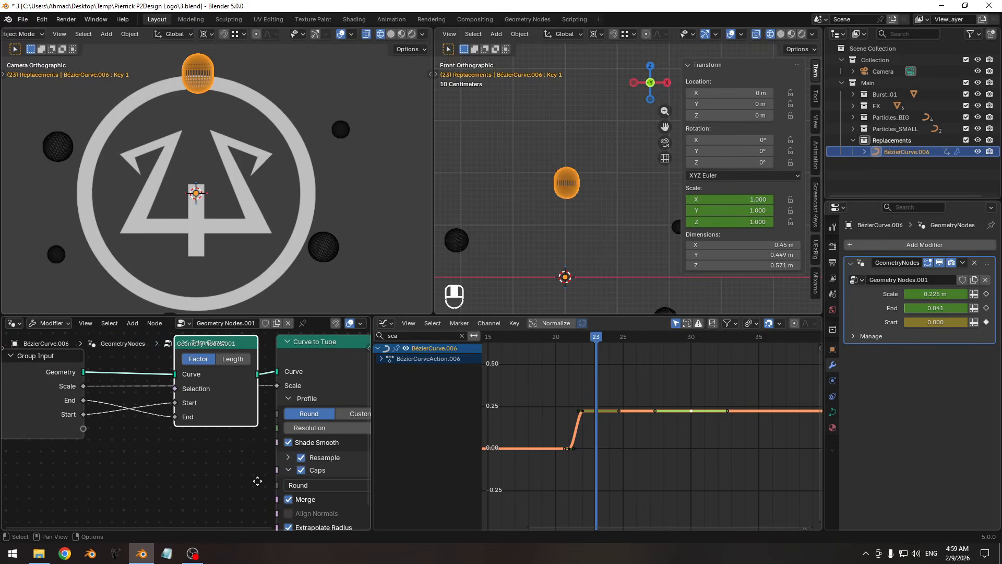
drag(275, 471, 87, 430)
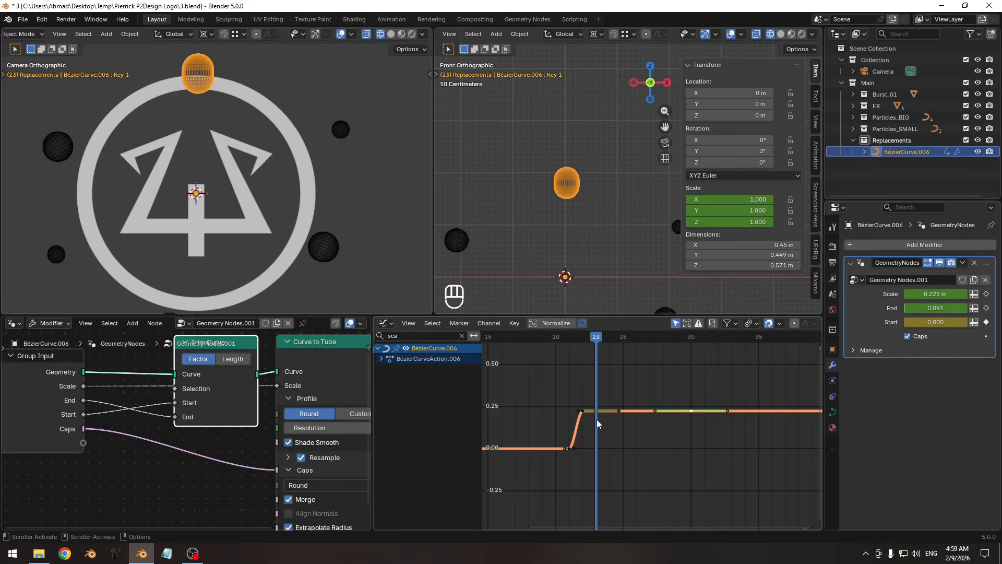
- Step between frames 22 and 25 to examine the capped tube against the logo's stem
key(Left)
key(Right)
key(Right)
key(Right)
key(Left)
key(Right)
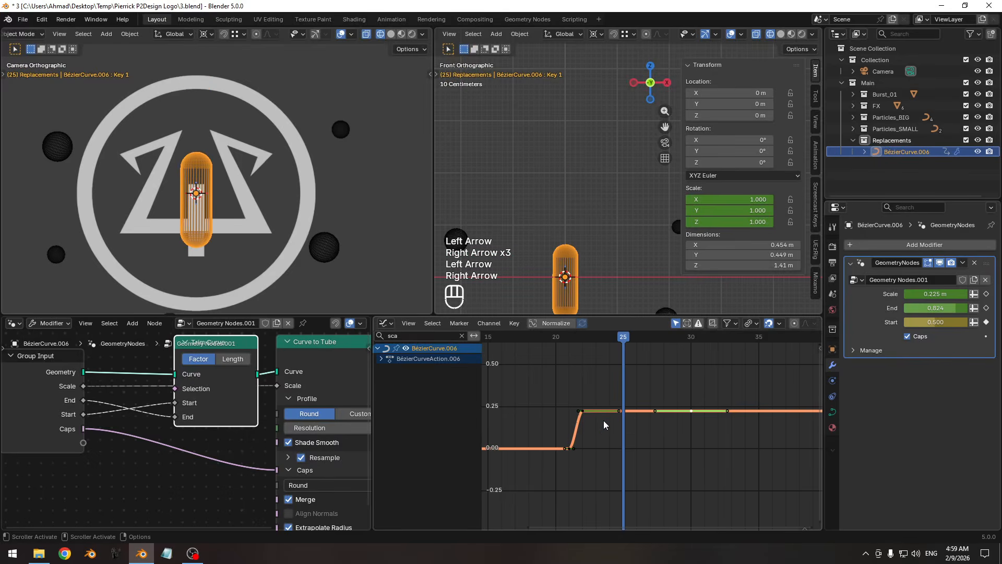
key(Pause)
key(Pause)
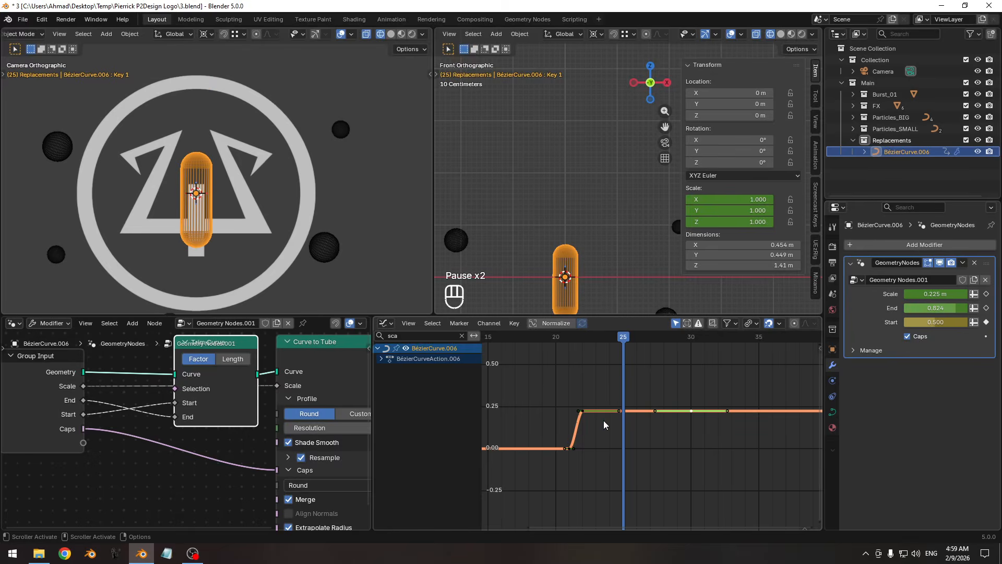
- Keyframe the modifier's Caps option on at frame 24 and off at frame 25
key(Right)
key(Left)
key(Left)
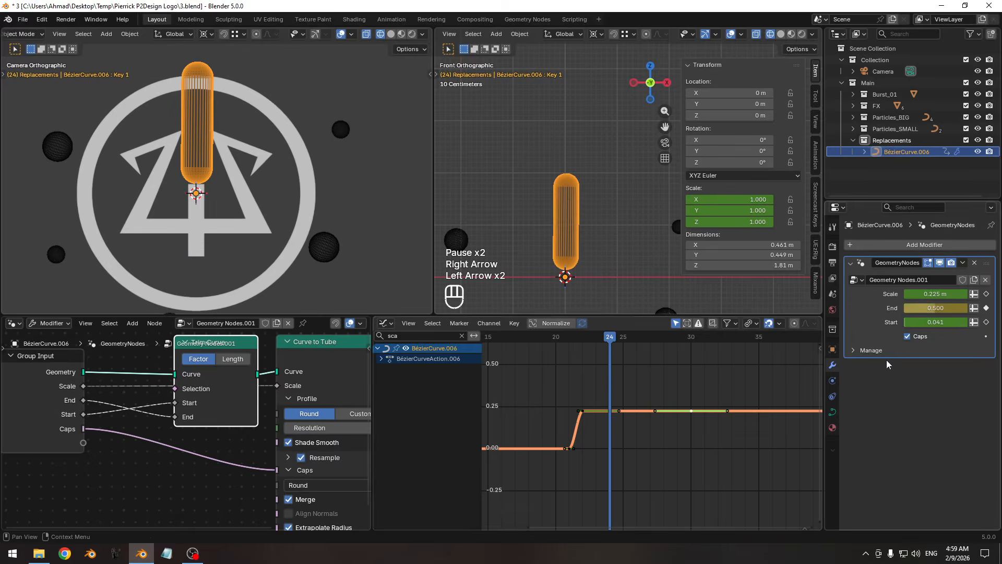
key(Right)
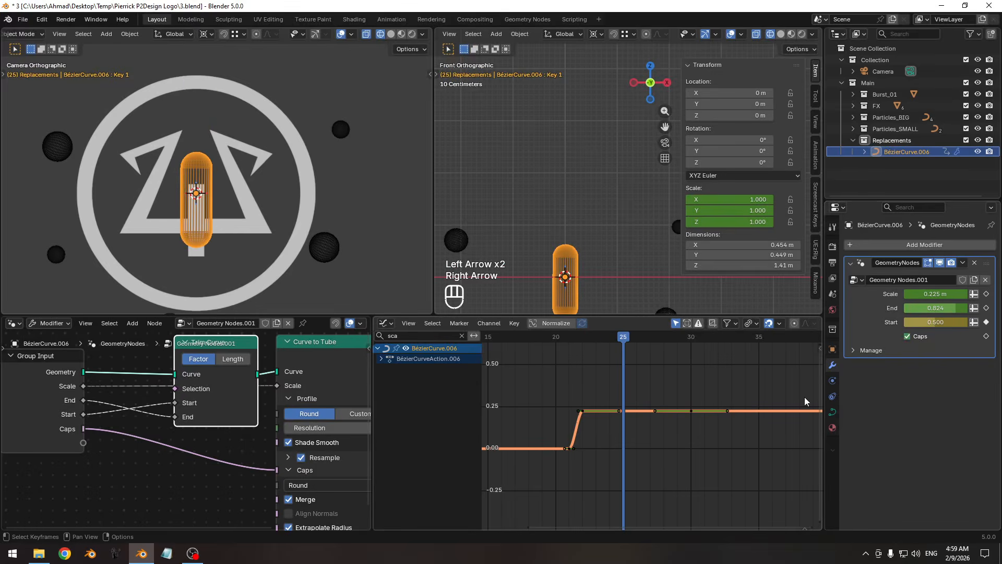
click(914, 337)
click(986, 338)
- Step between frames 24 and 28 to check how the tube's caps switch during the move
key(Left)
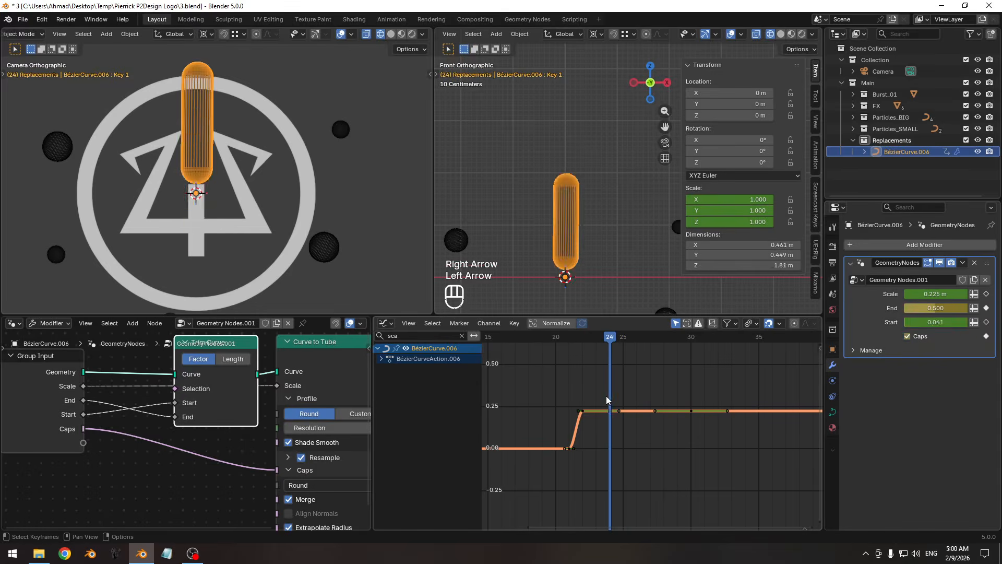
key(Right)
key(Right)
key(Right)
key(Right)
key(Left)
key(Left)
key(Right)
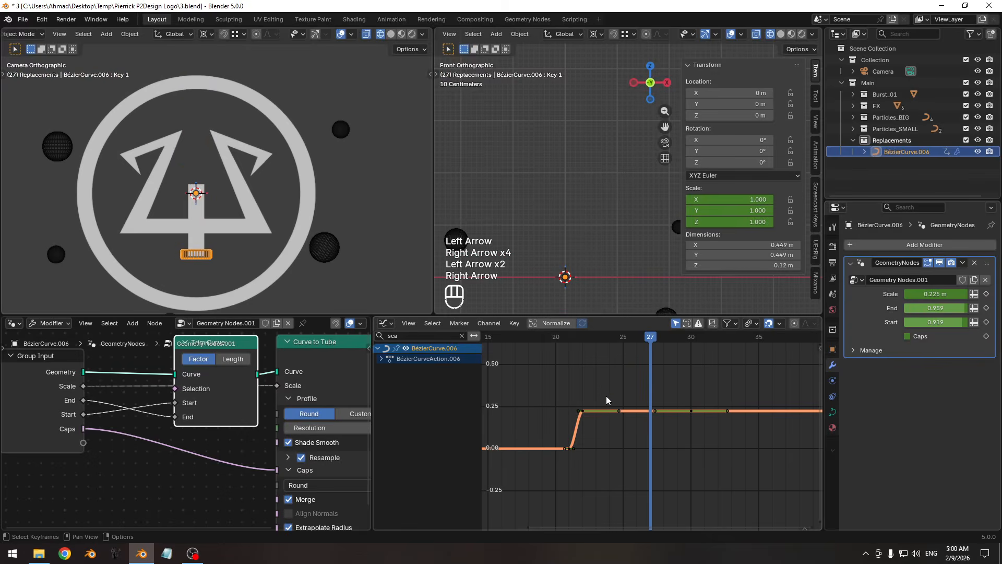
click(460, 335)
shift+middle_drag(669, 412, 671, 439)
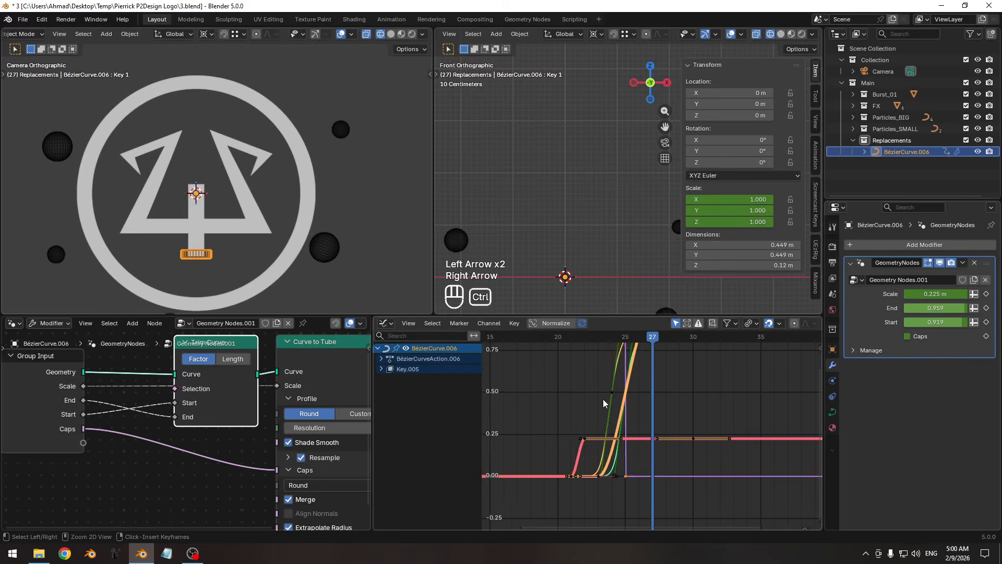
ctrl+middle_drag(603, 399, 659, 415)
drag(530, 468, 564, 480)
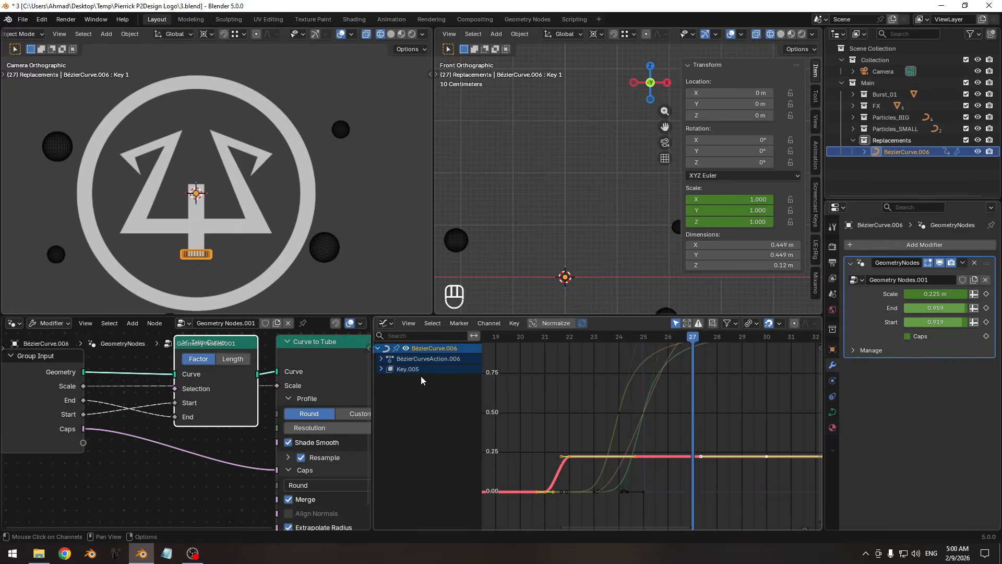
click(383, 359)
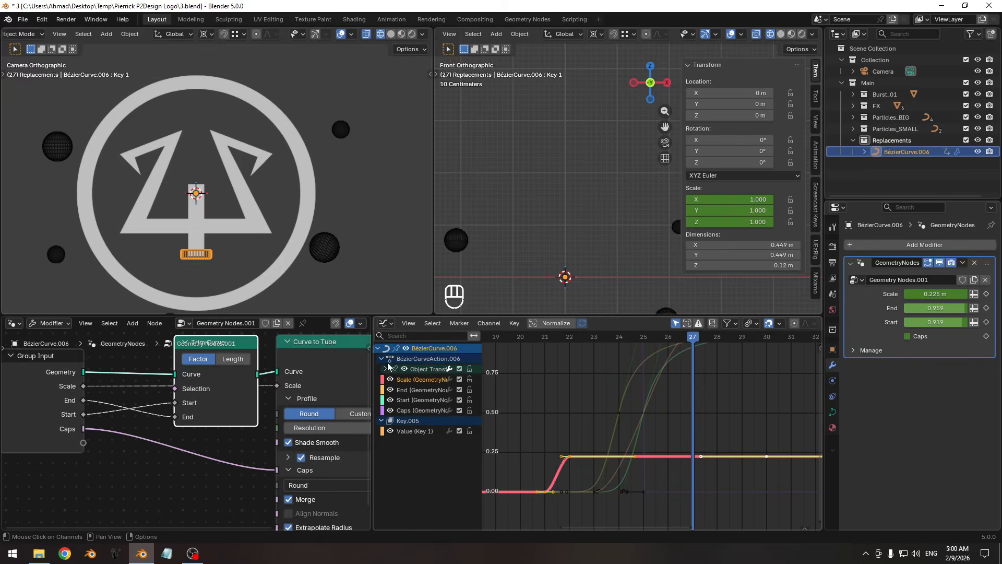
- Lock the modifier's Scale and Caps channels and the Key 1 Value channel against editing
key(Tab)
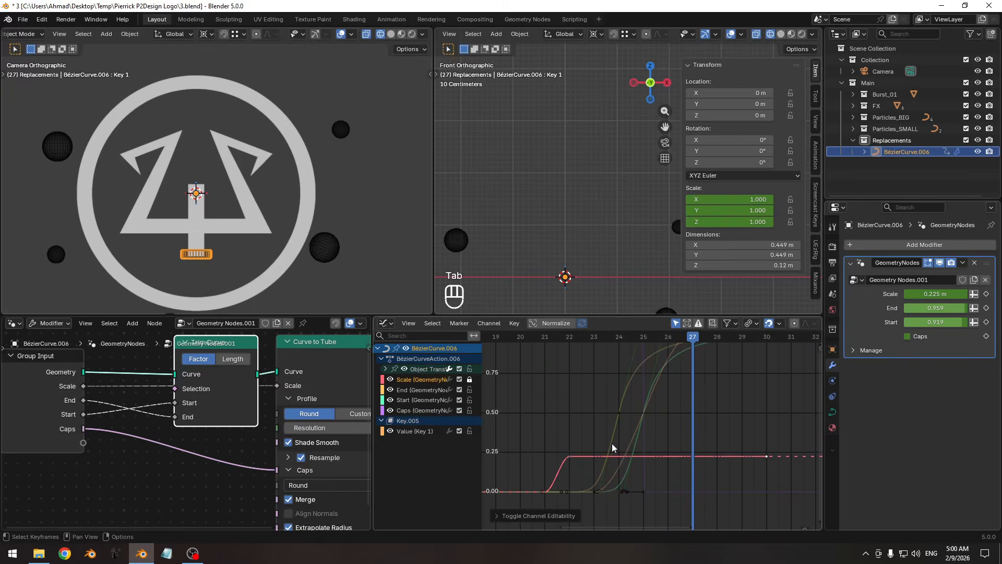
click(427, 410)
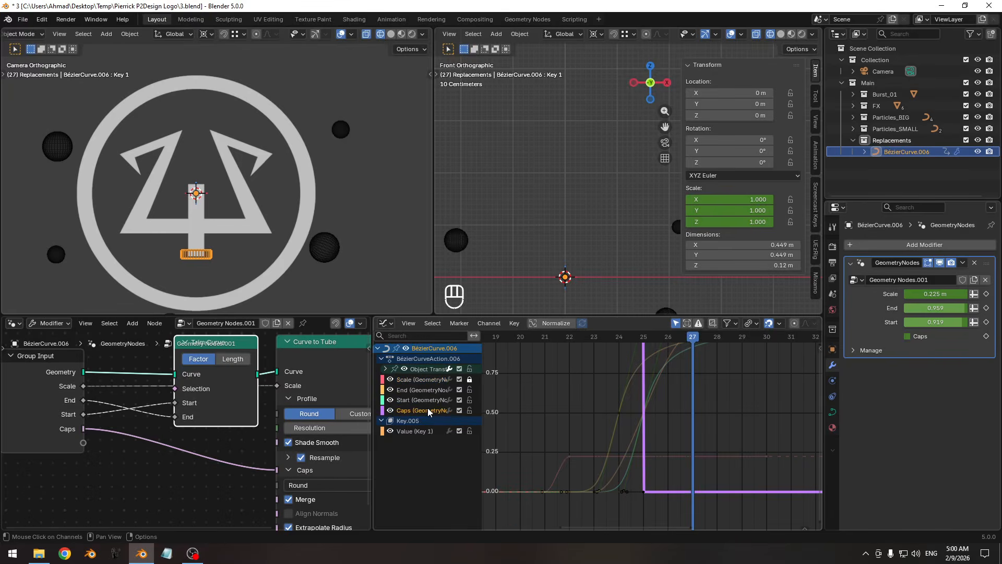
key(Tab)
click(420, 431)
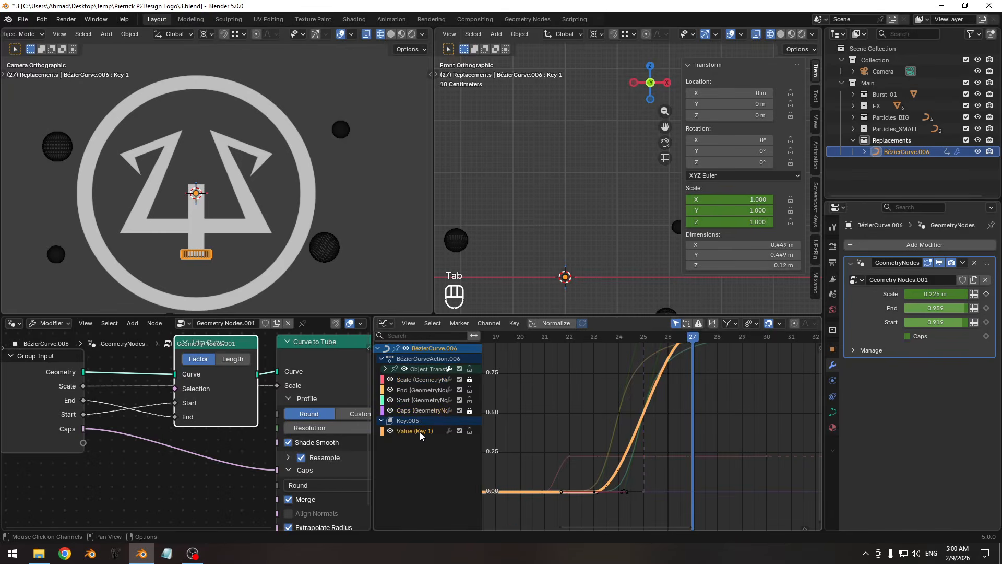
key(Tab)
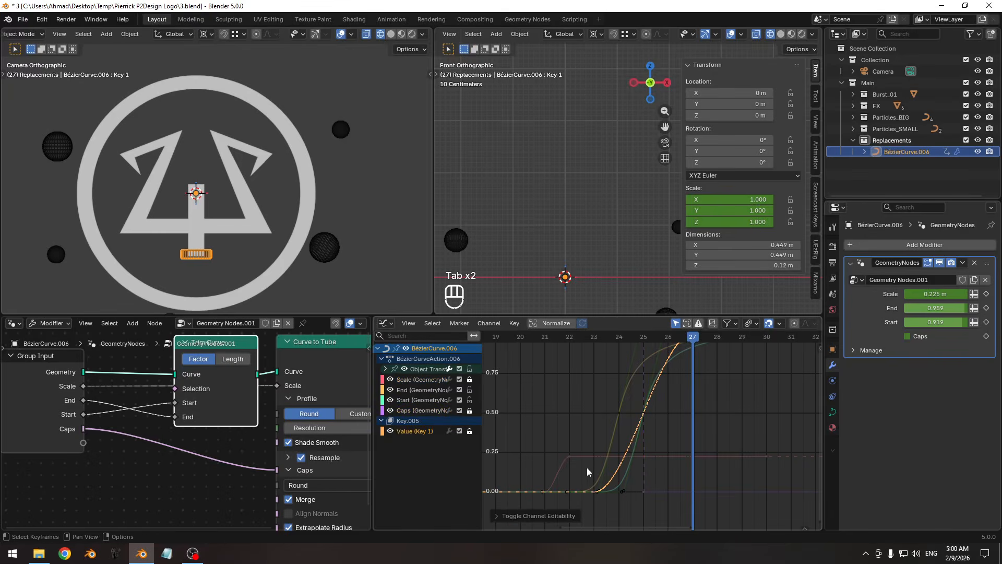
- Hide all curves except the modifier's End and Start channels, and save the file
click(422, 389)
ctrl+click(422, 399)
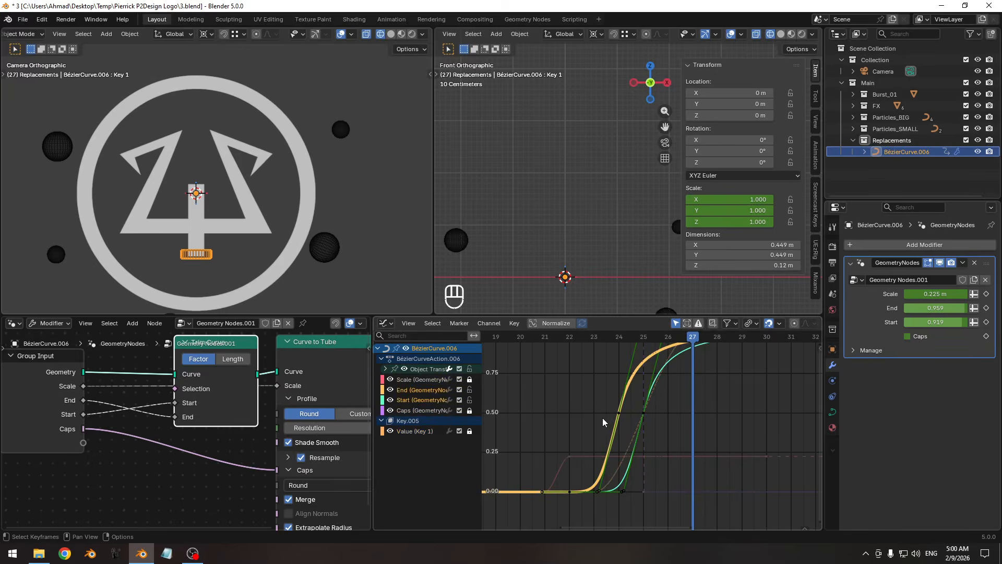
key(shift+h)
mouse_move(602, 412)
ctrl+middle_down()
mouse_move(656, 417)
mouse_move(588, 420)
ctrl+middle_up()
key(ctrl+s)
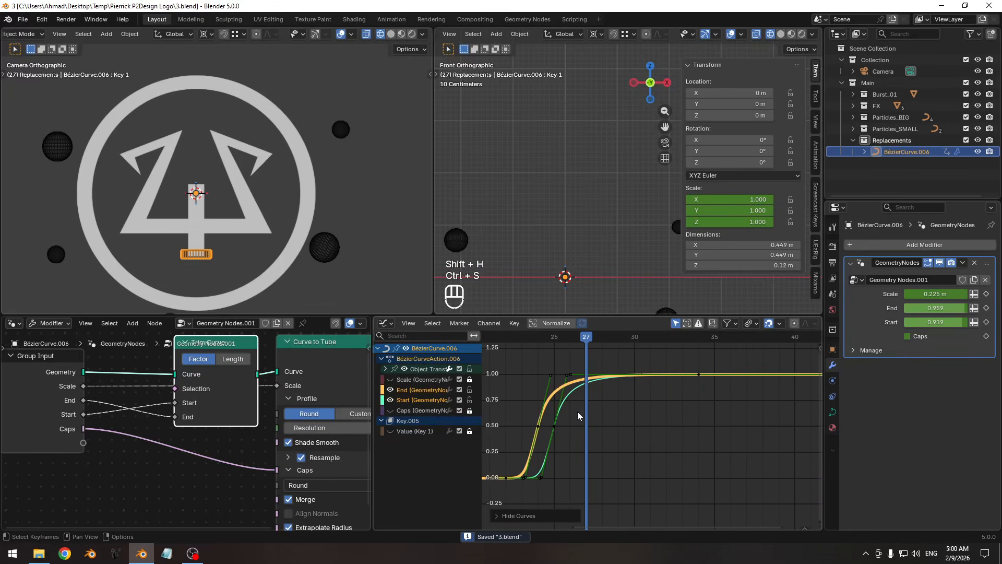
- Snap the 2D cursor's value to the End curve's zero keyframe, select the Start curve, and set the pivot point to 2D Cursor
click(556, 399)
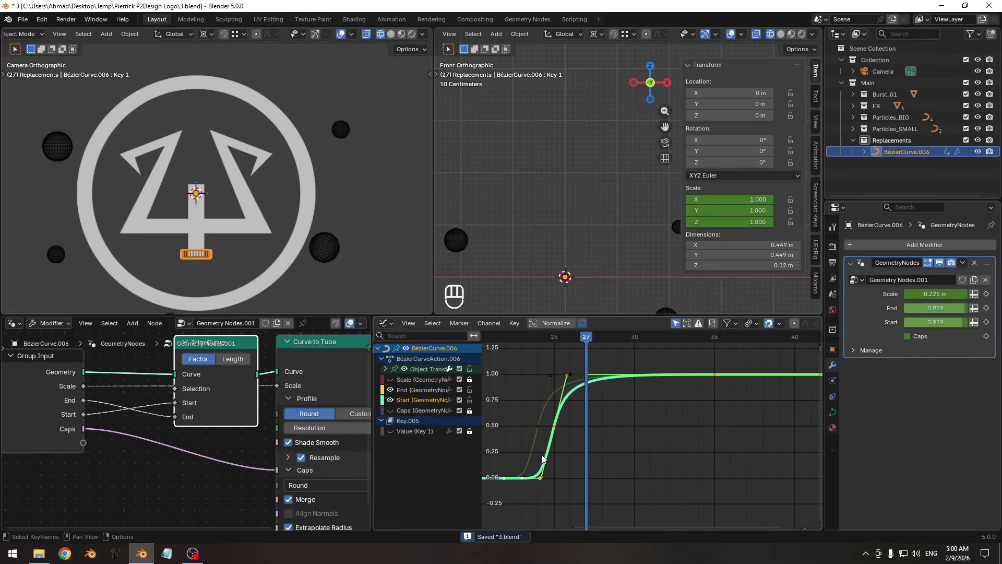
click(533, 476)
ctrl+scroll(556, 448, left, 2)
key(shift+s)
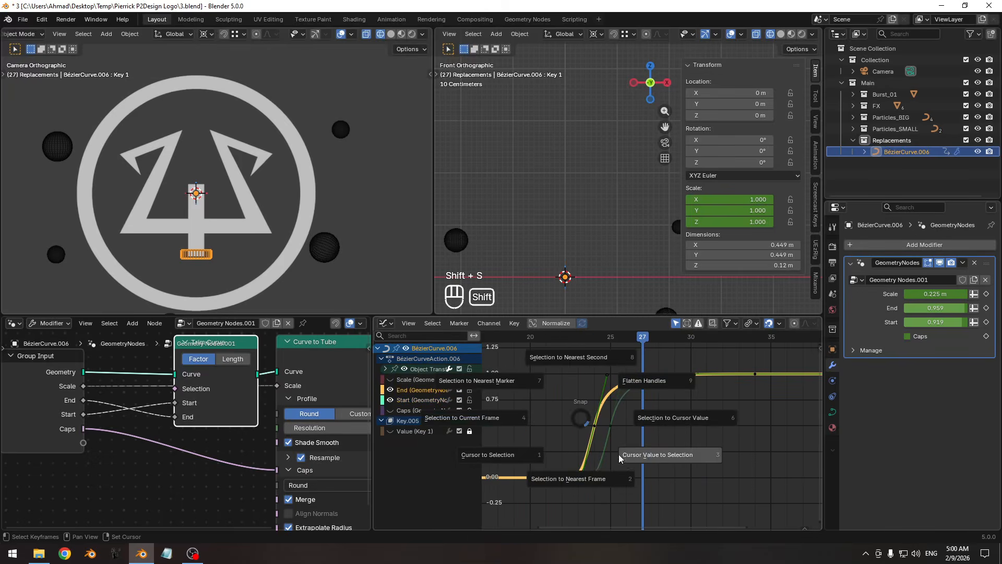
click(635, 459)
middle_drag(660, 440, 644, 449)
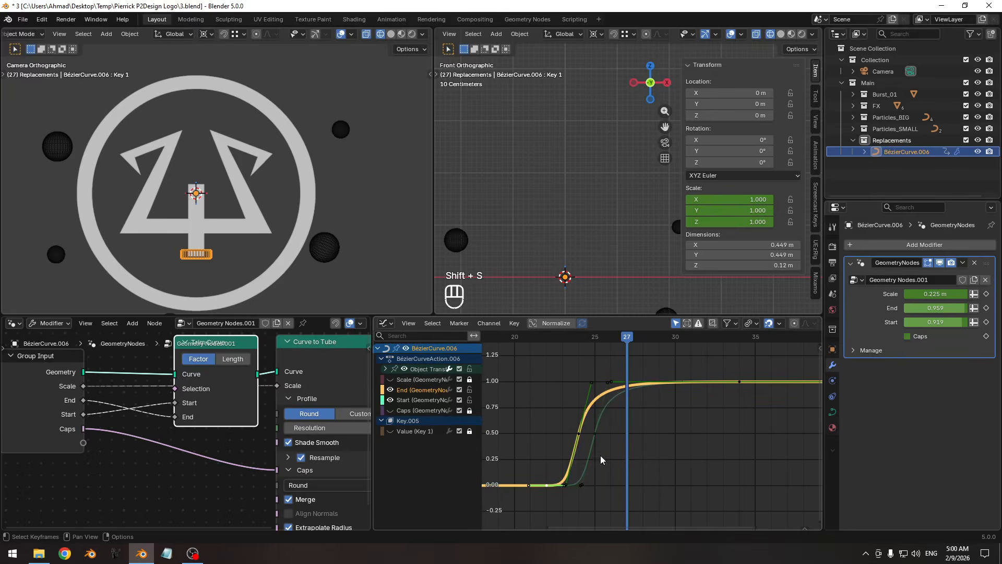
click(593, 453)
ctrl+middle_drag(711, 454, 697, 443)
click(750, 322)
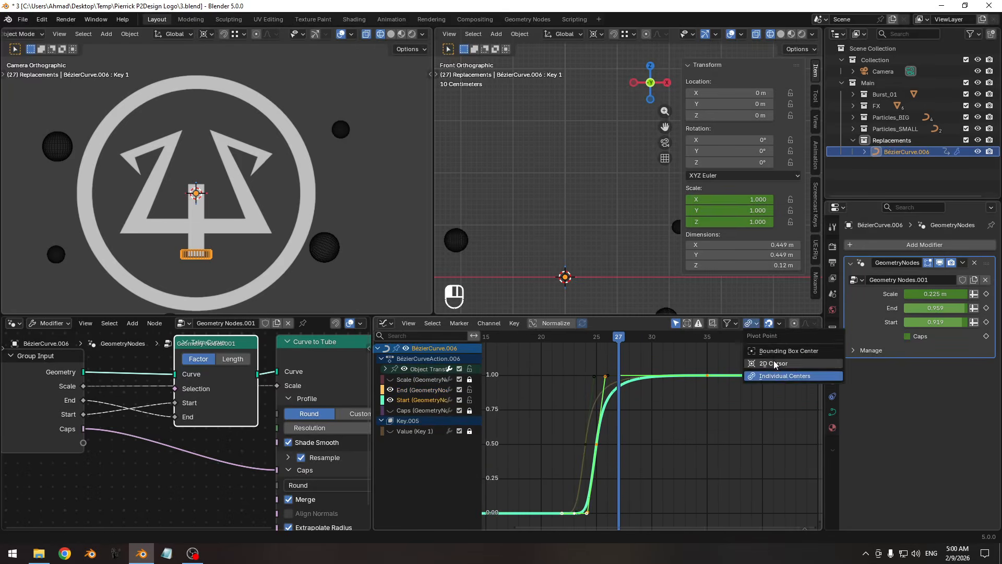
click(774, 362)
- Scale the Start curve down along Y until it levels off at about 0.66 and the tube roughly covers the stem
middle_drag(740, 380, 736, 383)
key(s)
key(y)
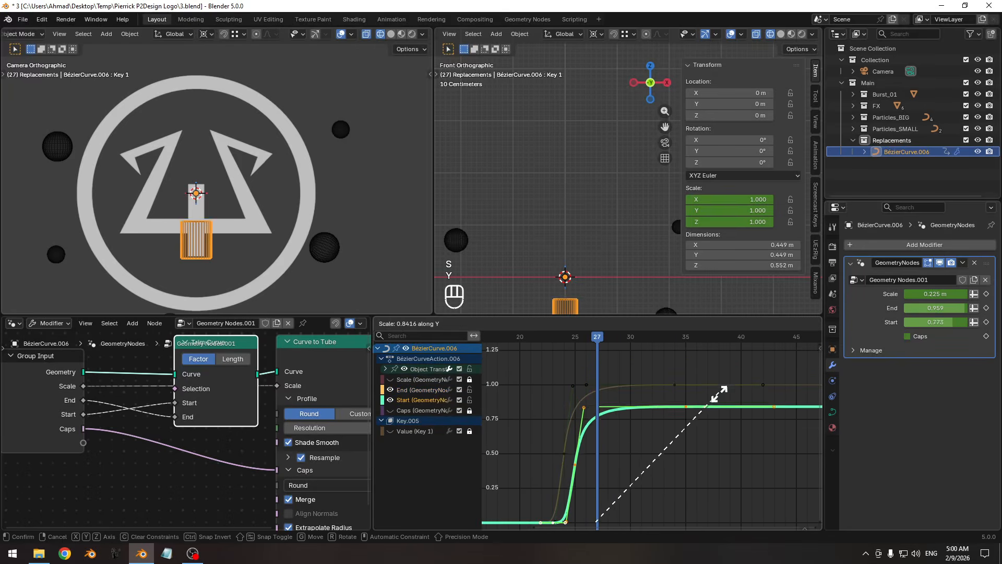
click(700, 410)
key(s)
key(y)
click(715, 398)
shift+middle_drag(311, 169, 333, 156)
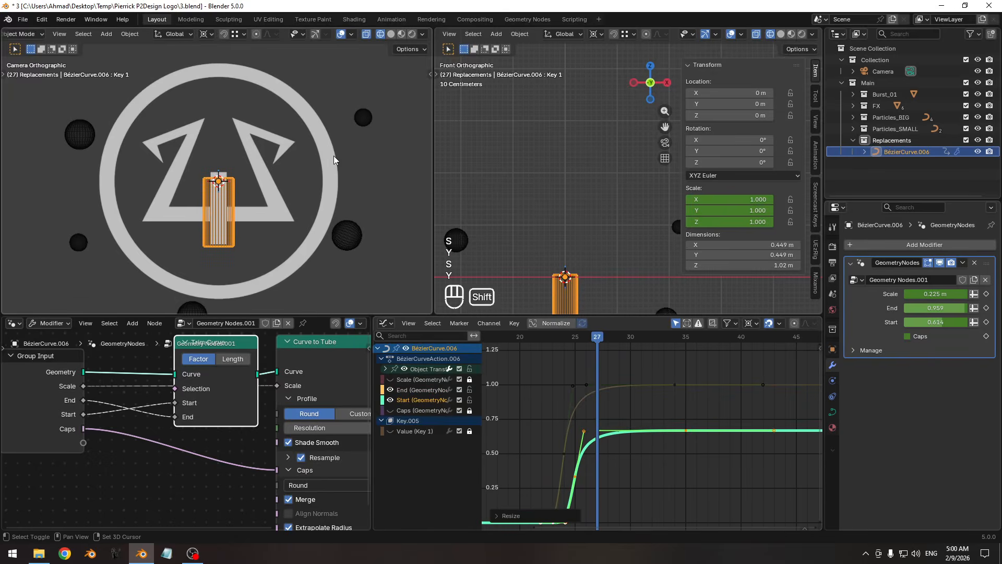
ctrl+middle_drag(281, 209, 284, 151)
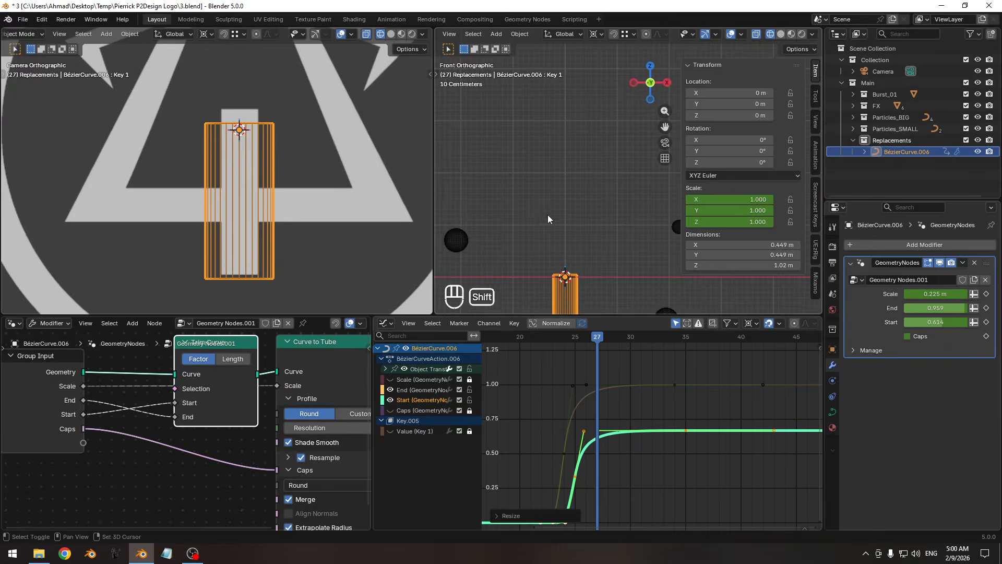
- Make Basis the active shape key of BézierCurve.006 and open the curve in Edit Mode
shift+middle_drag(547, 215, 568, 186)
key(Tab)
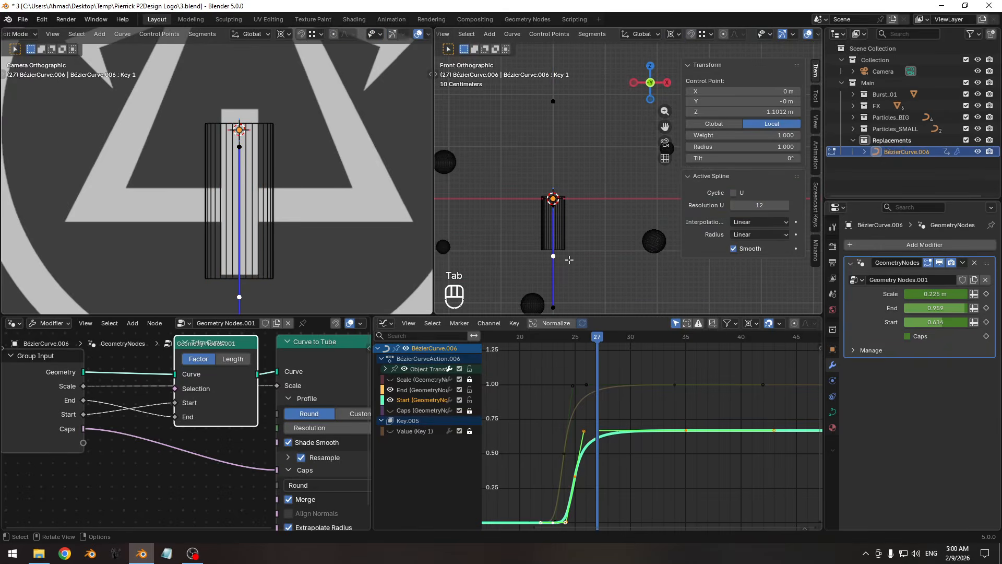
key(Tab)
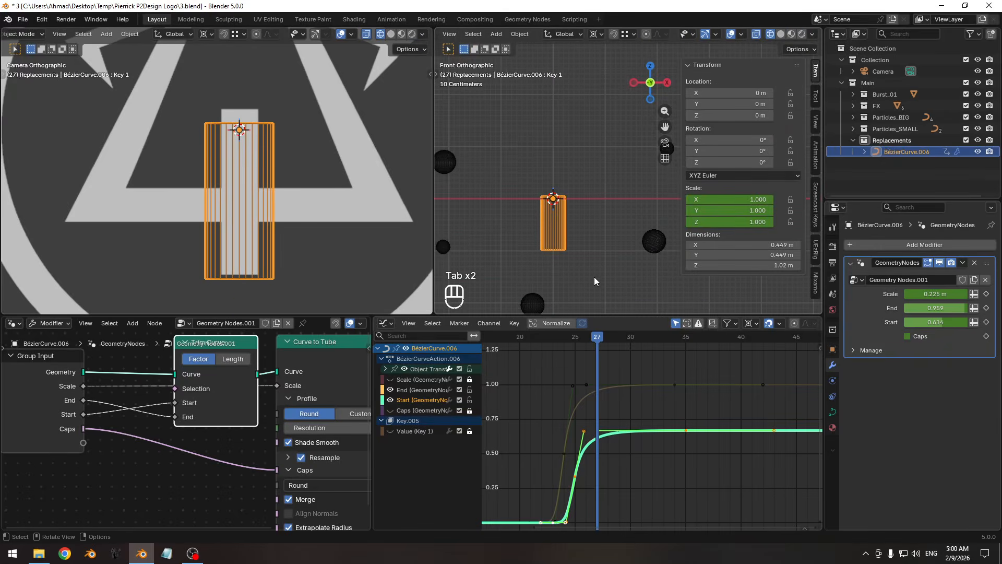
click(832, 413)
click(891, 478)
key(Tab)
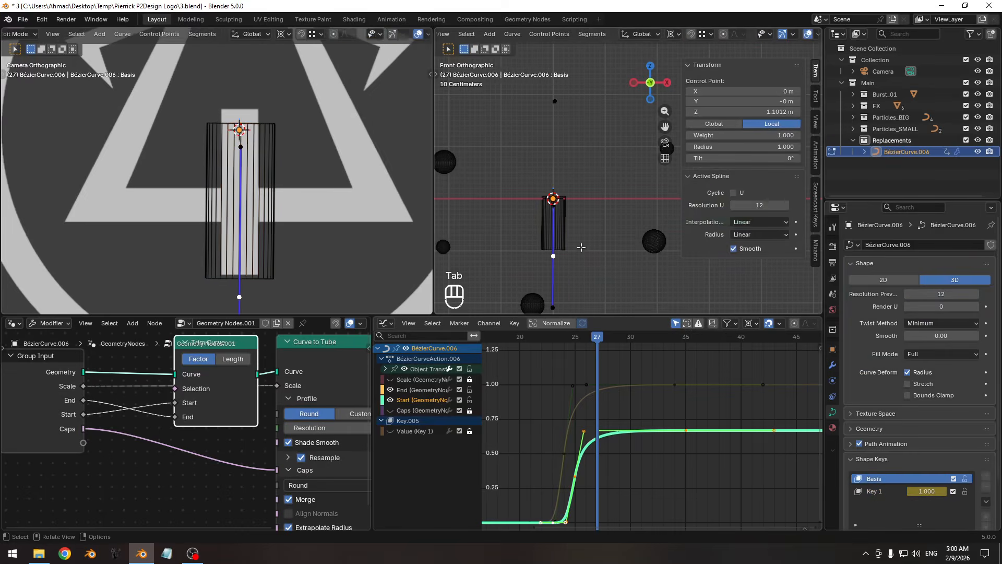
shift+middle_drag(211, 271, 219, 183)
shift+middle_drag(290, 277, 266, 225)
ctrl+middle_drag(266, 225, 260, 178)
key(g)
key(z)
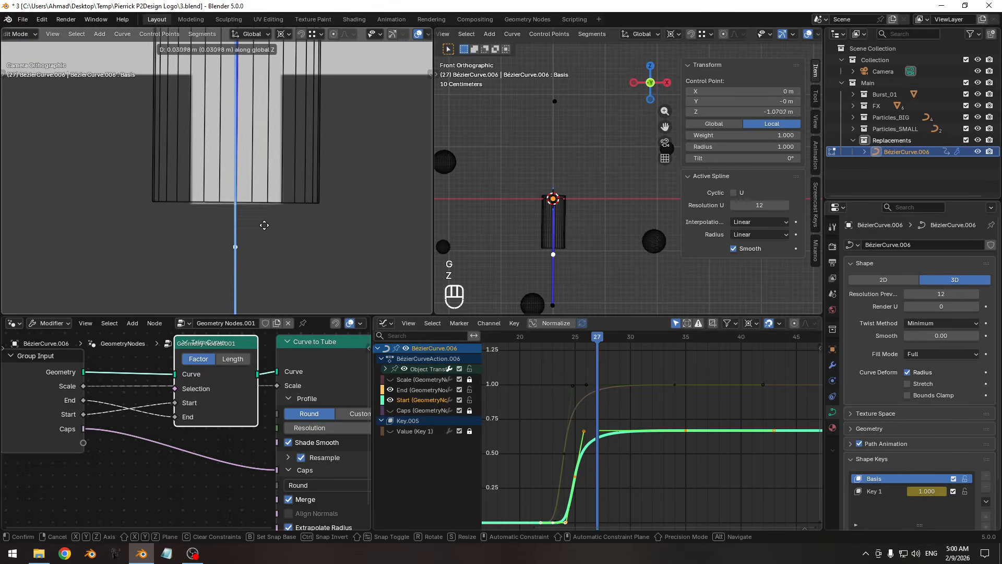
right_click(264, 224)
- At frame 43, move the selected Basis control point up about 0.147 m along Z to meet the stem's lower edge, and leave Edit Mode
drag(598, 338, 773, 337)
key(g)
key(z)
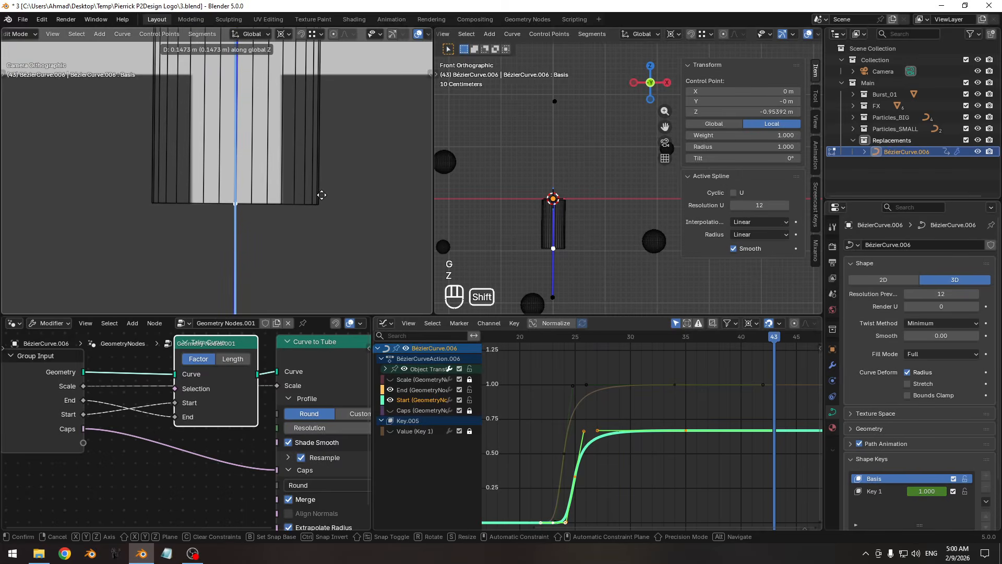
click(322, 195)
key(Tab)
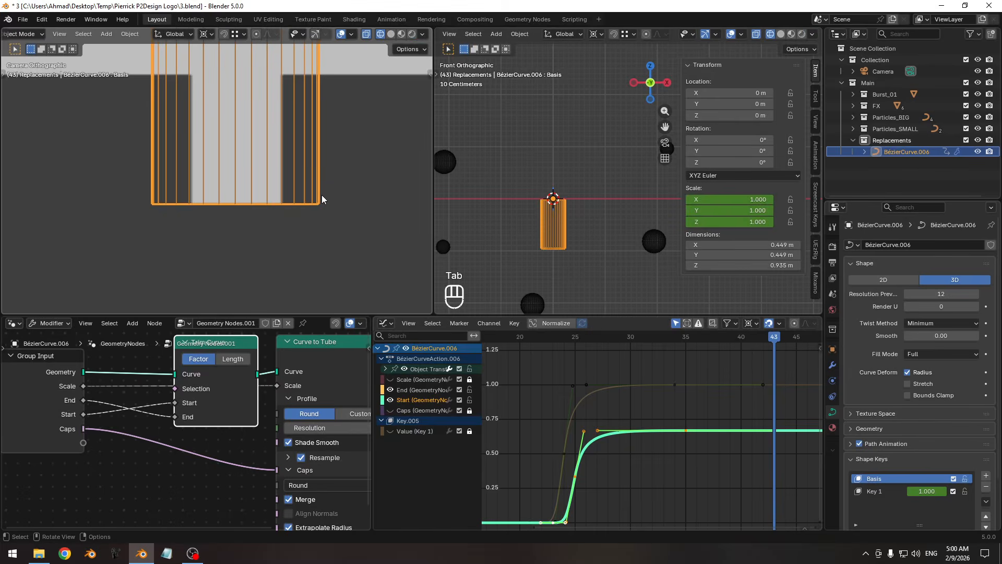
- At frame 31, scale the Start curve by about 0.92 along Y so the tube's upper end meets the top of the logo's stem
ctrl+middle_drag(292, 153, 268, 195)
shift+middle_drag(257, 146, 236, 184)
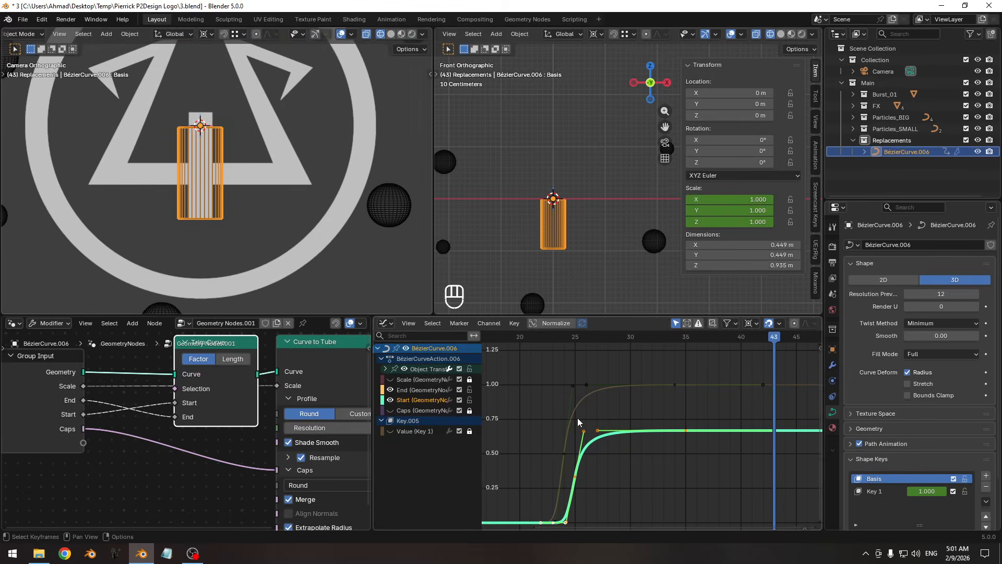
ctrl+middle_drag(706, 442, 688, 458)
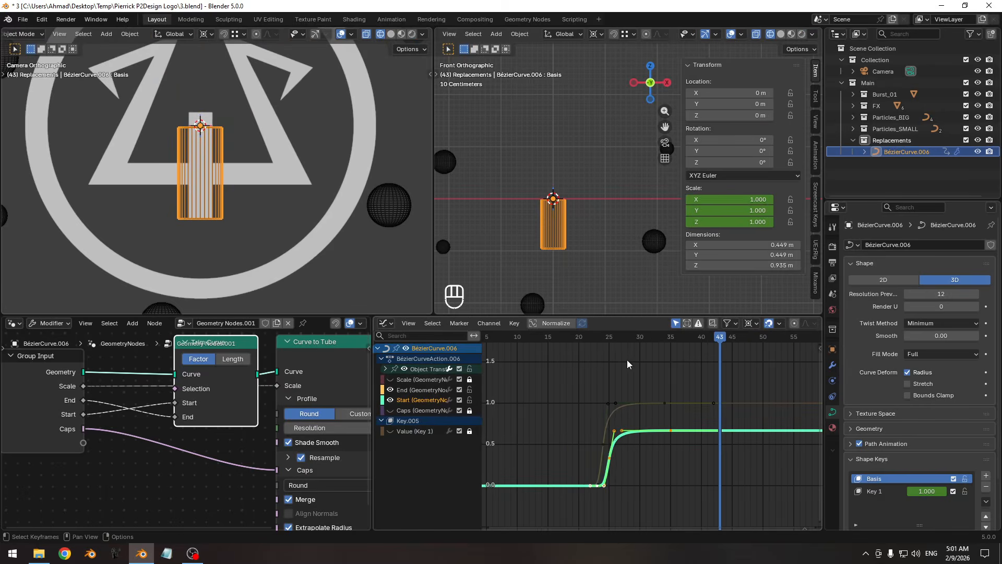
drag(600, 338, 646, 347)
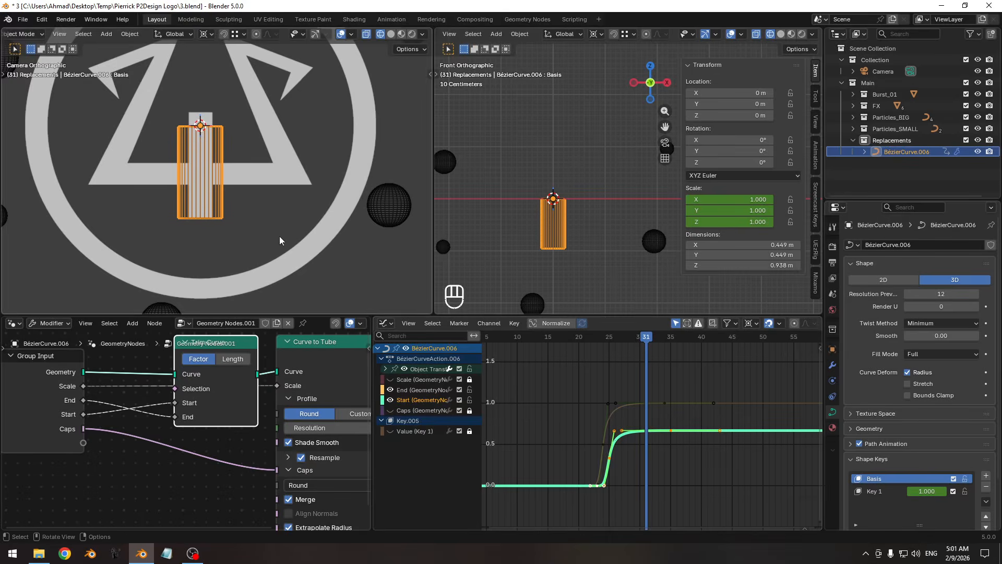
shift+middle_drag(280, 239, 277, 253)
ctrl+middle_drag(171, 196, 268, 152)
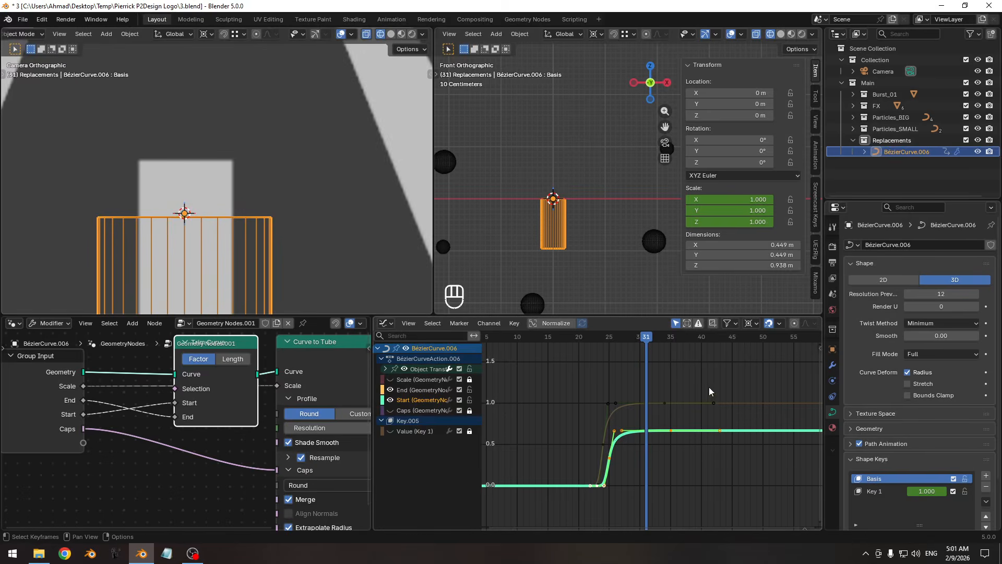
key(s)
key(y)
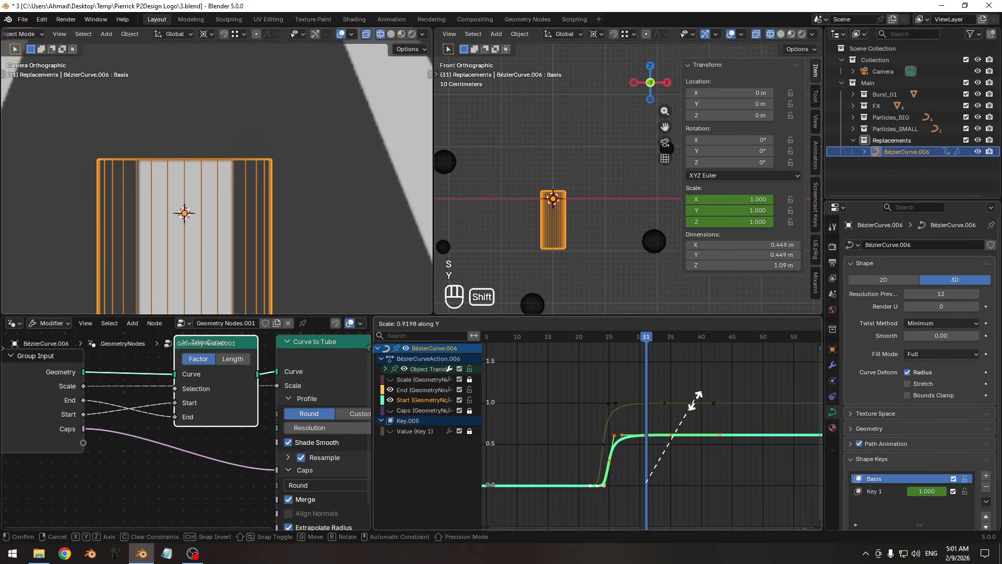
click(695, 398)
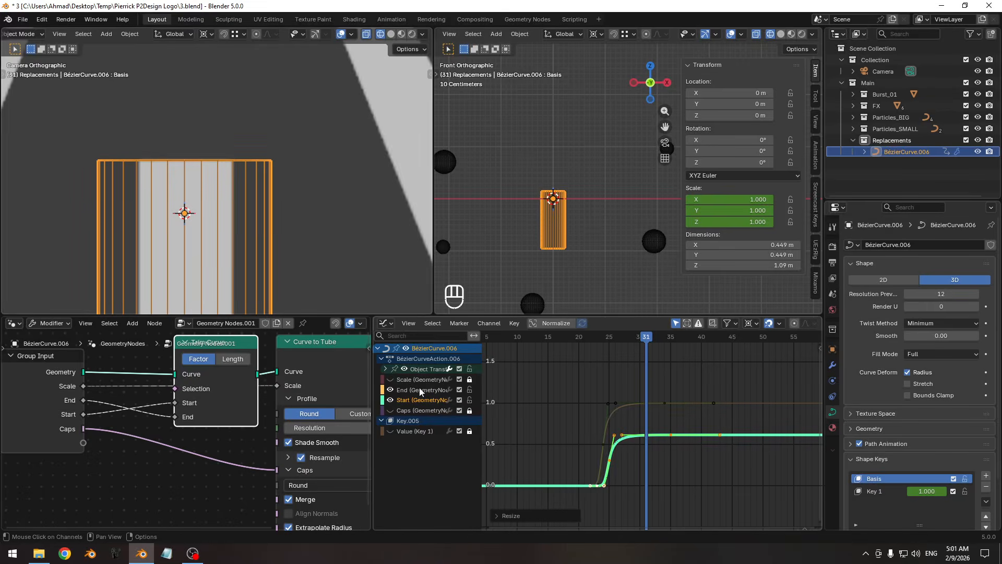
- Show and unlock the geometry nodes Scale curve, and select its keyframe at frame 30
click(390, 380)
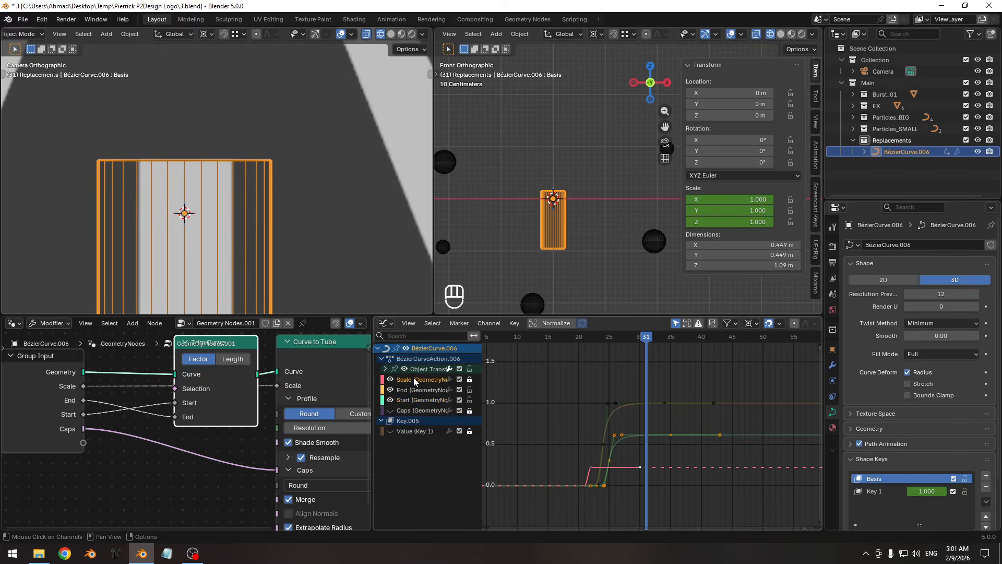
key(Tab)
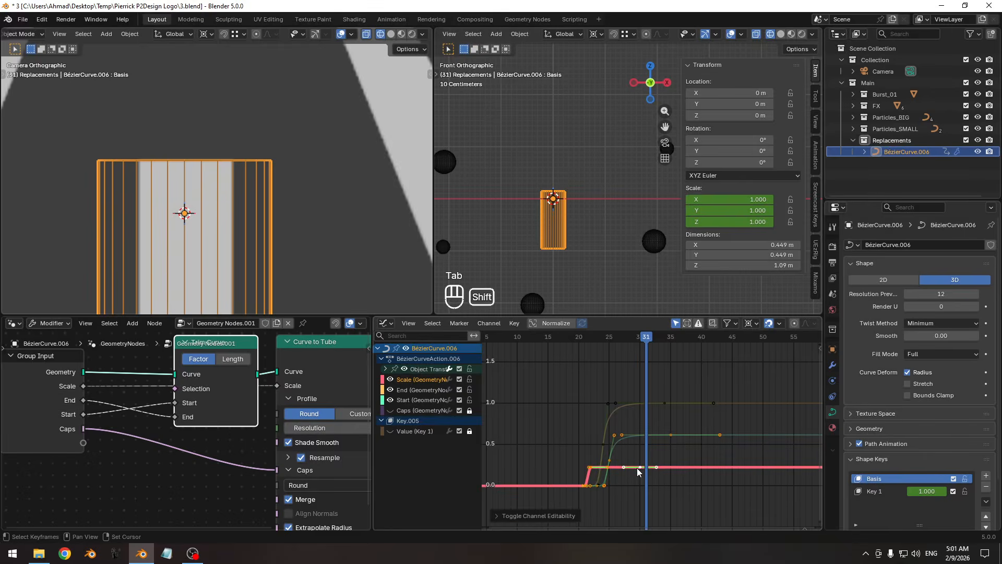
shift+middle_drag(637, 468, 652, 451)
ctrl+middle_drag(653, 452, 679, 397)
shift+middle_drag(678, 397, 671, 432)
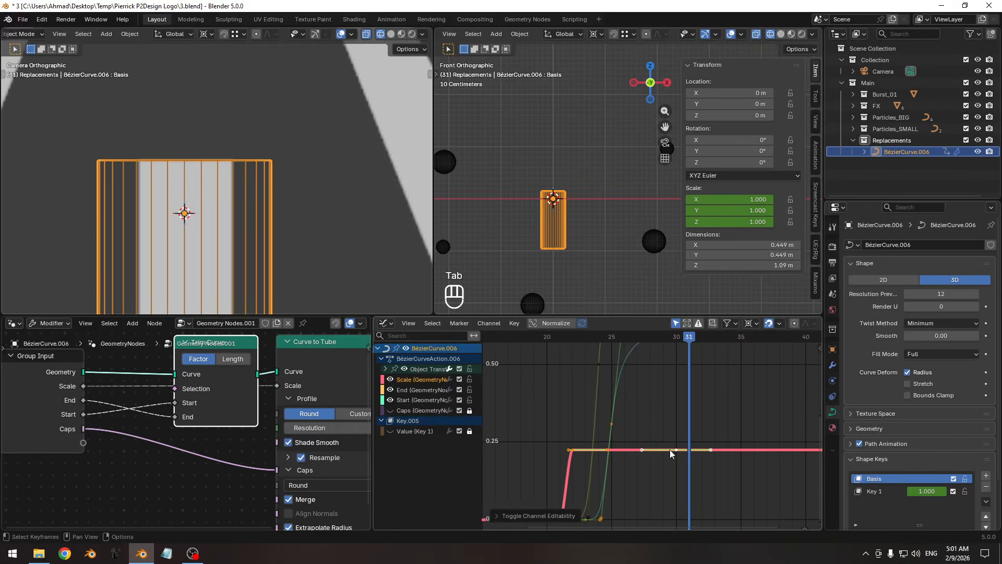
click(671, 449)
- Lower the selected Scale keyframe along Y until the tube is about 0.25 m wide and matches the stem's width
shift+middle_drag(200, 209, 207, 191)
ctrl+middle_drag(706, 354, 706, 390)
key(g)
key(y)
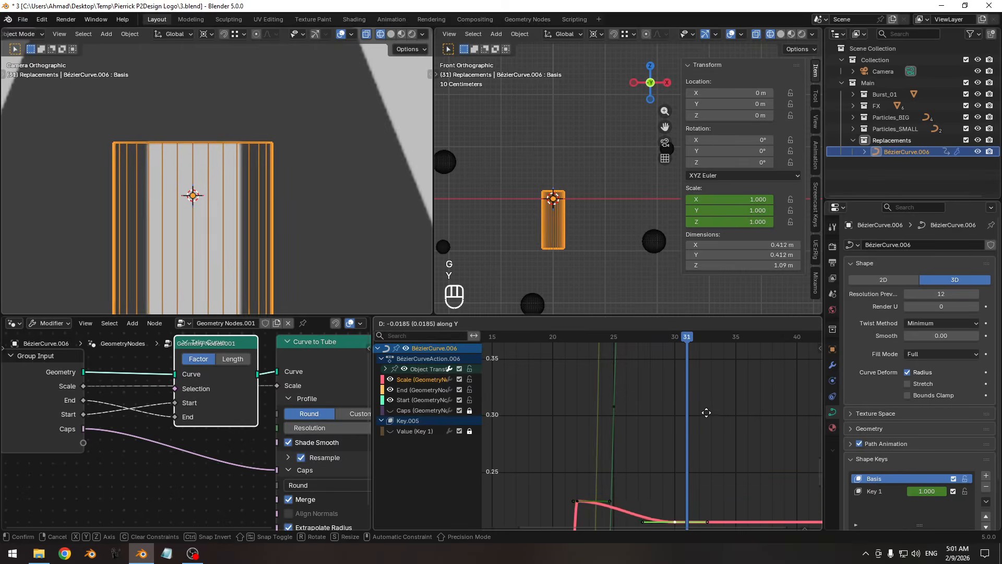
click(714, 500)
ctrl+middle_drag(655, 406, 649, 442)
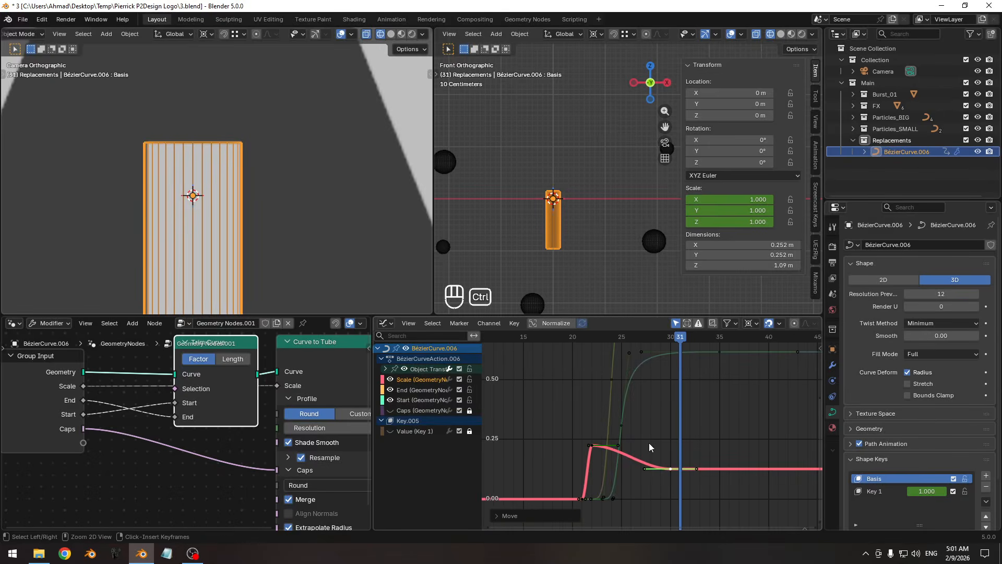
- Set the camera viewport to Solid shading and hide its overlays
ctrl+middle_drag(259, 201, 265, 253)
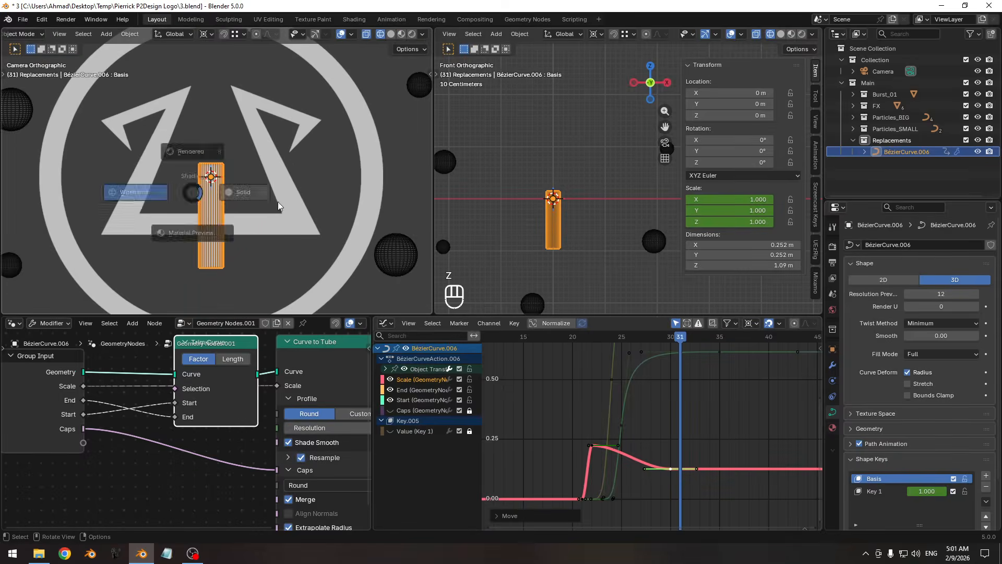
key(shift+alt+z)
key(z)
ctrl+middle_drag(270, 202, 273, 222)
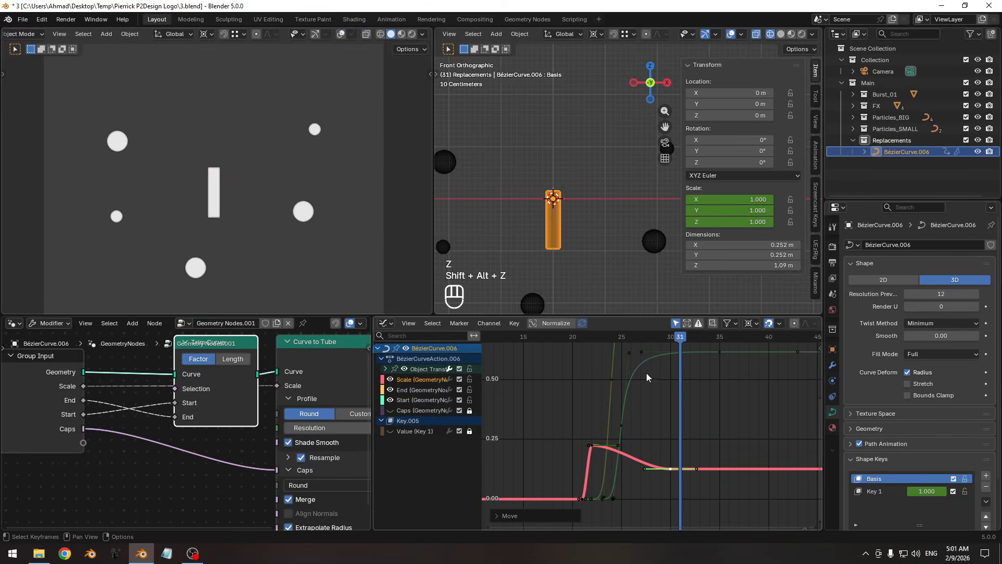
- Play the animation repeatedly from before the replacement curve appears to review how it settles into the stem
ctrl+middle_drag(647, 372, 621, 392)
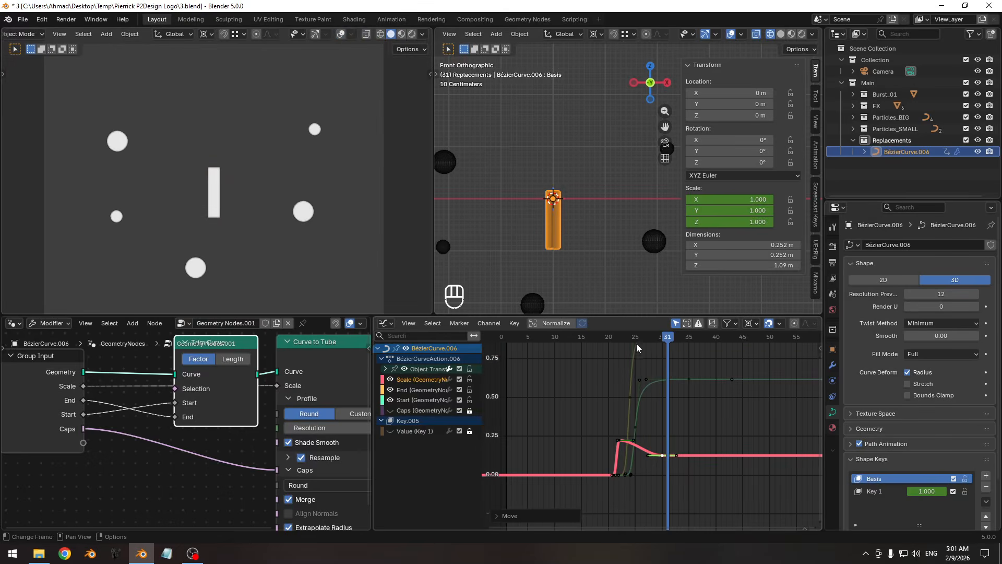
mouse_move(606, 333)
mouse_down()
mouse_move(578, 337)
mouse_move(667, 348)
mouse_move(567, 355)
mouse_move(659, 357)
mouse_move(580, 338)
mouse_move(660, 342)
mouse_move(593, 339)
mouse_up()
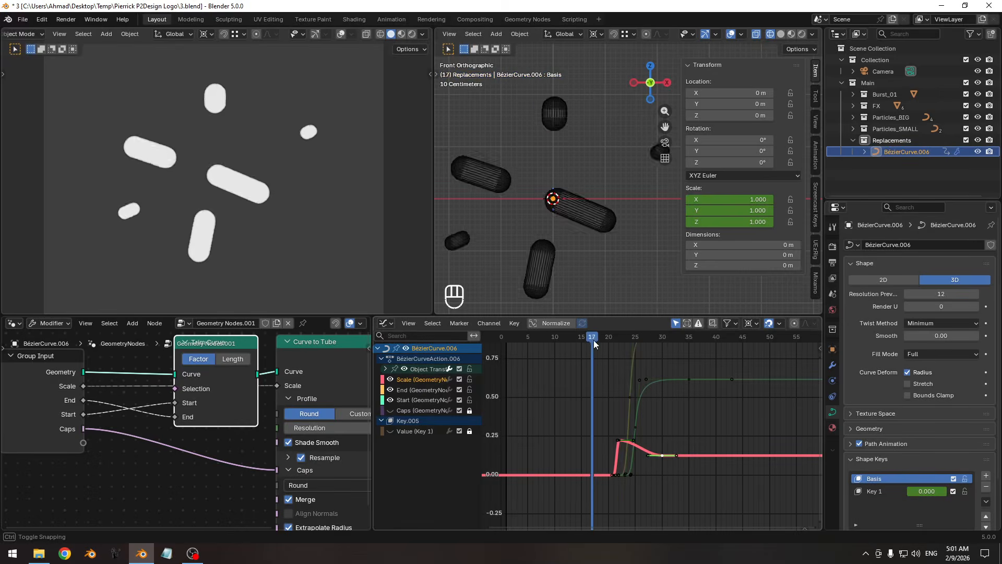
key(space)
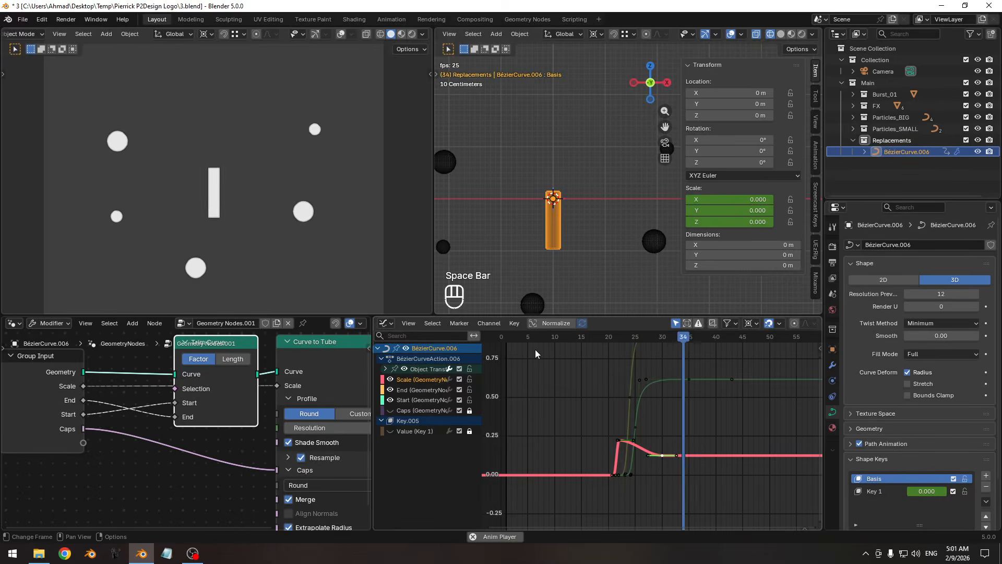
key(space)
key(space)
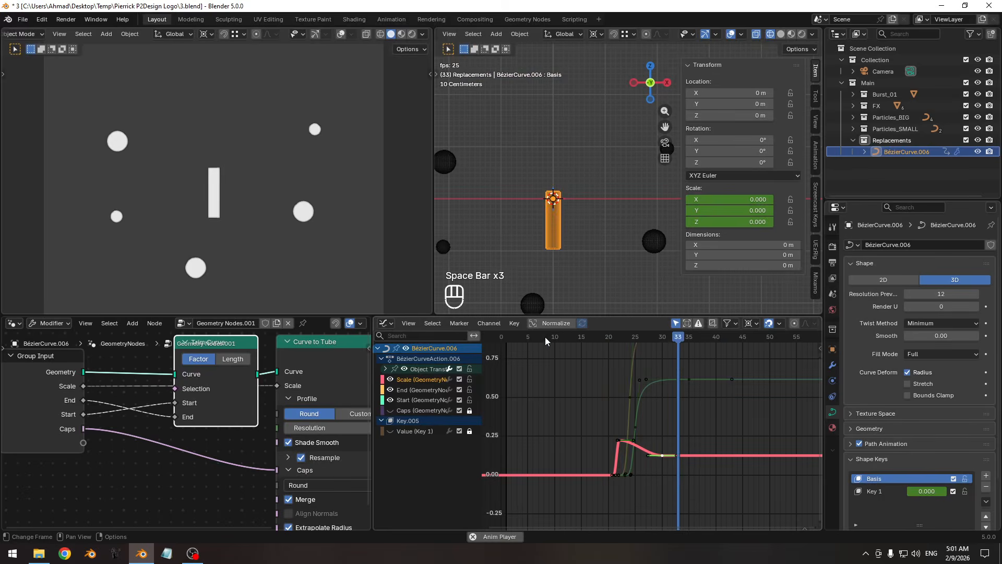
key(space)
key(space)
key(space)
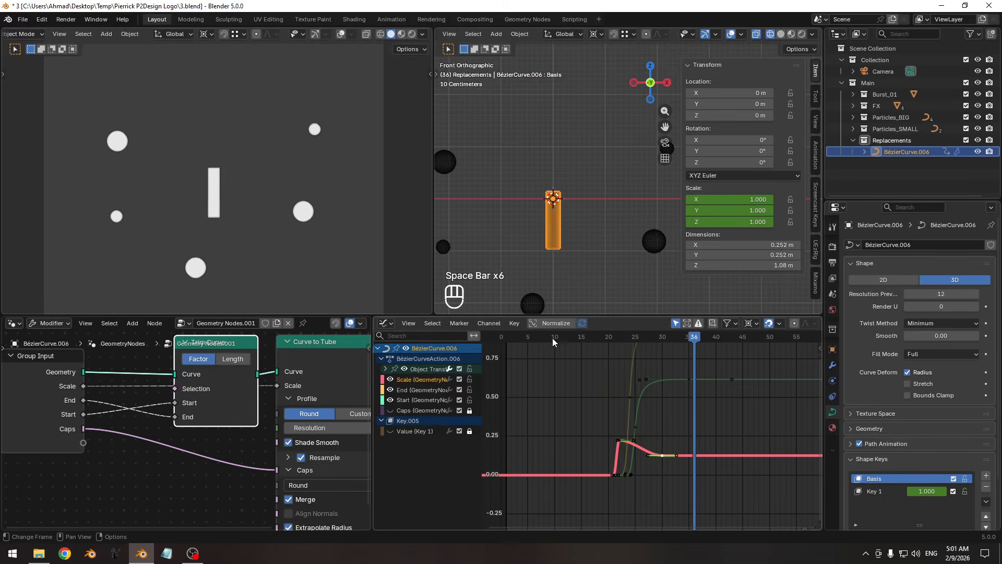
key(space)
key(space)
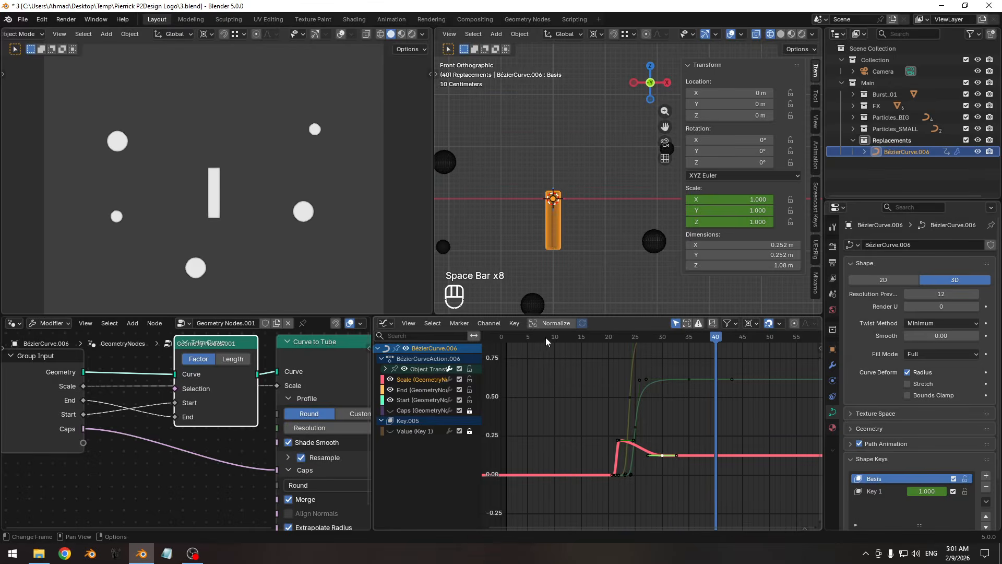
key(space)
key(space)
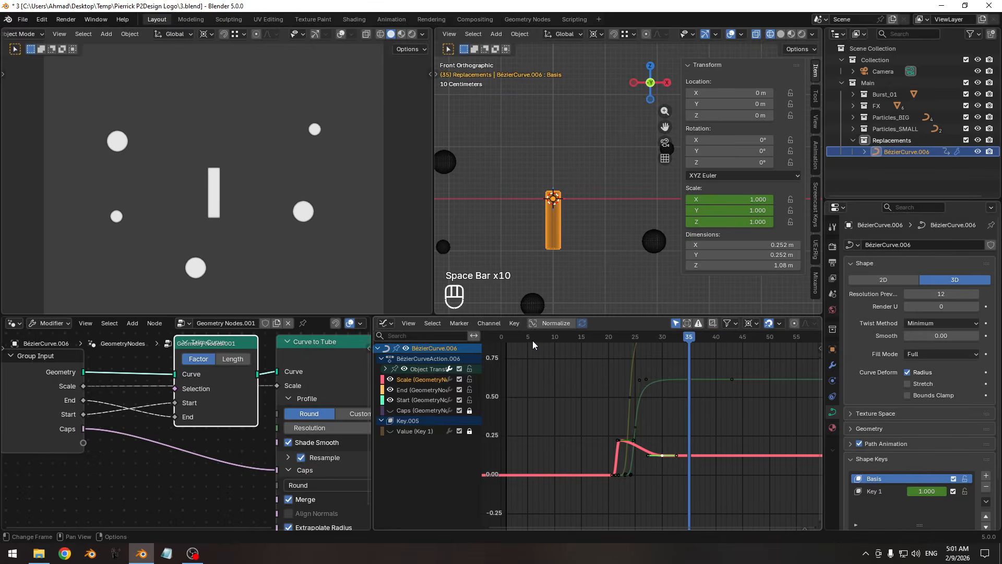
key(Pause)
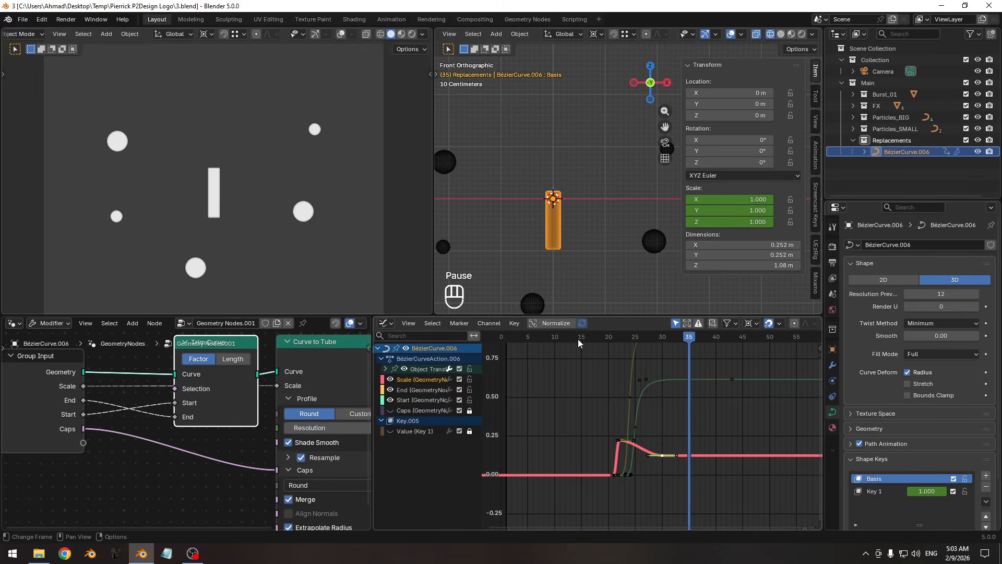